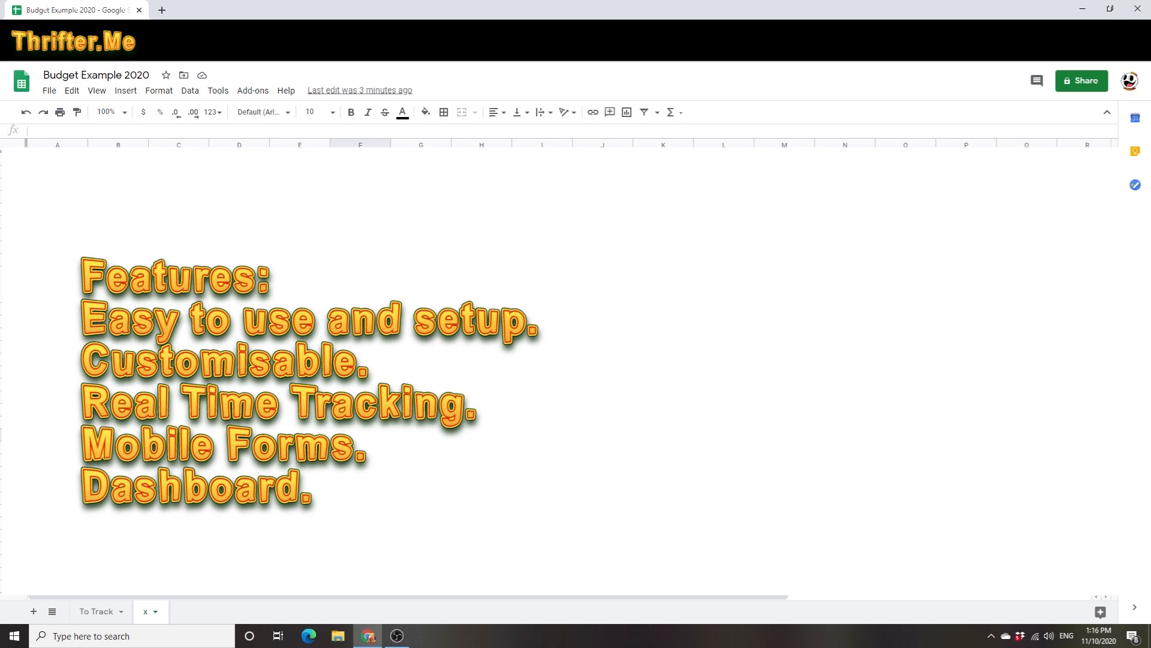
- On the To Track sheet, enter 4,000 as the Income #1 amount under Income
left_click(299, 396)
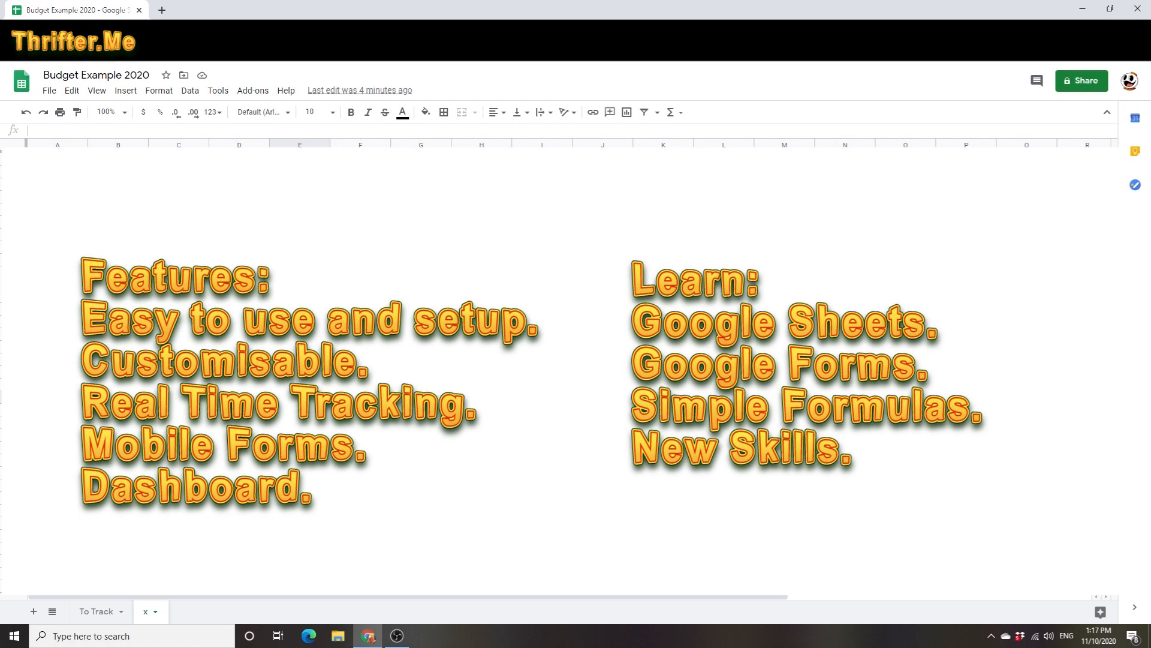
left_click(99, 611)
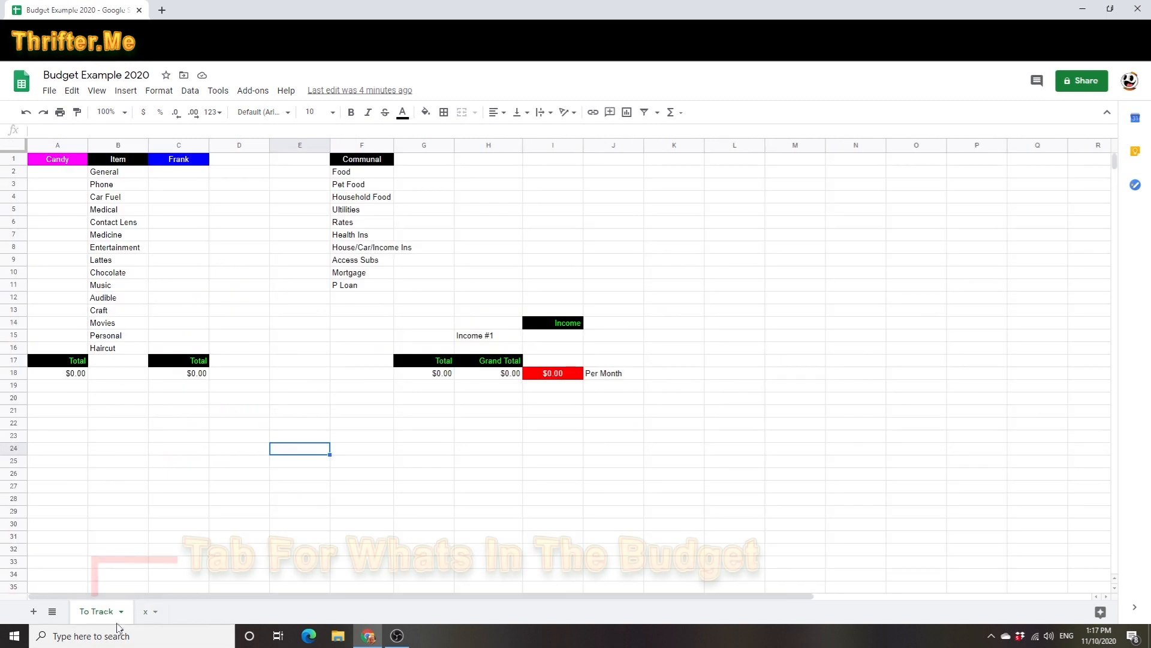
left_click(495, 476)
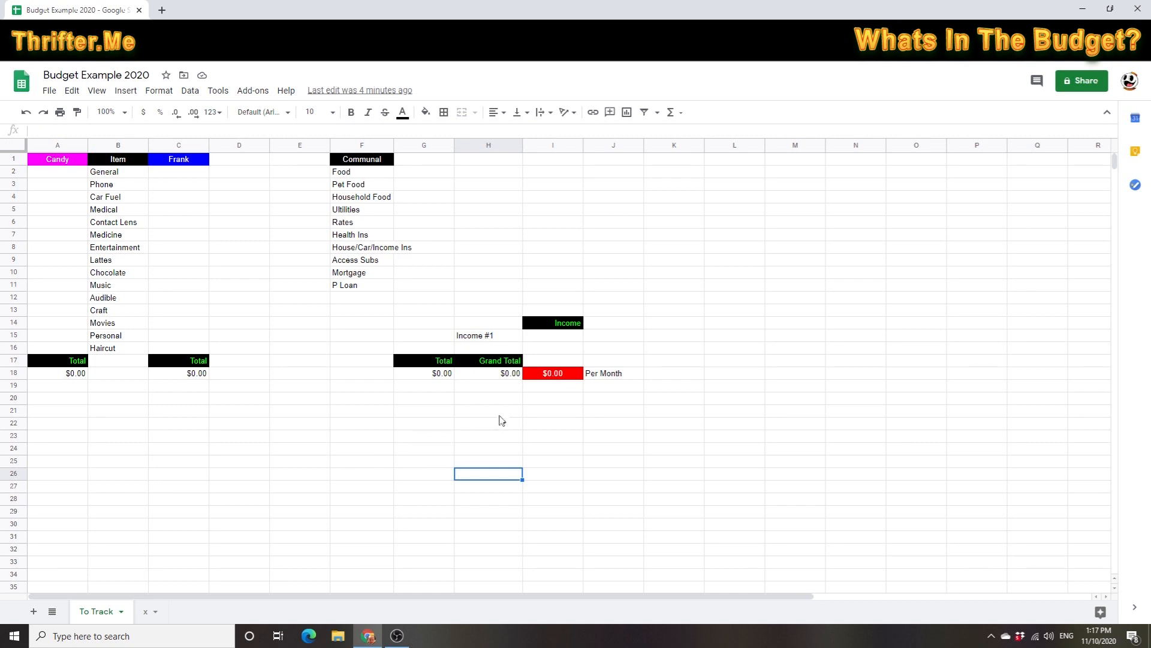
left_click(579, 340)
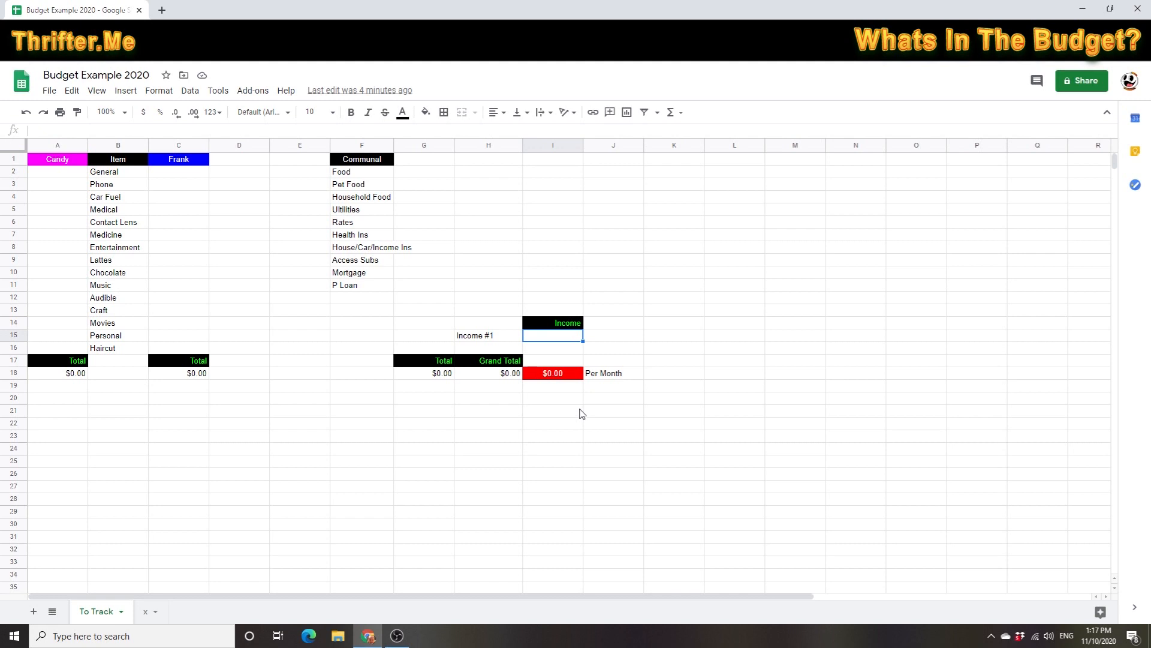
type("4,00")
type("000")
key("Return")
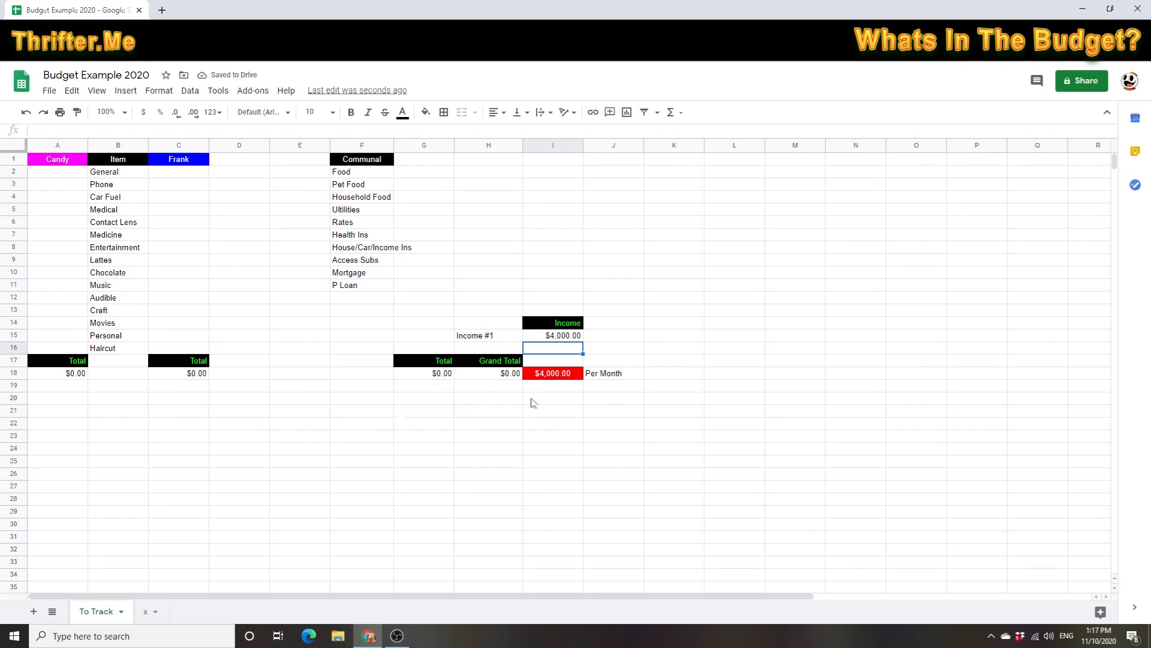
left_click(549, 338)
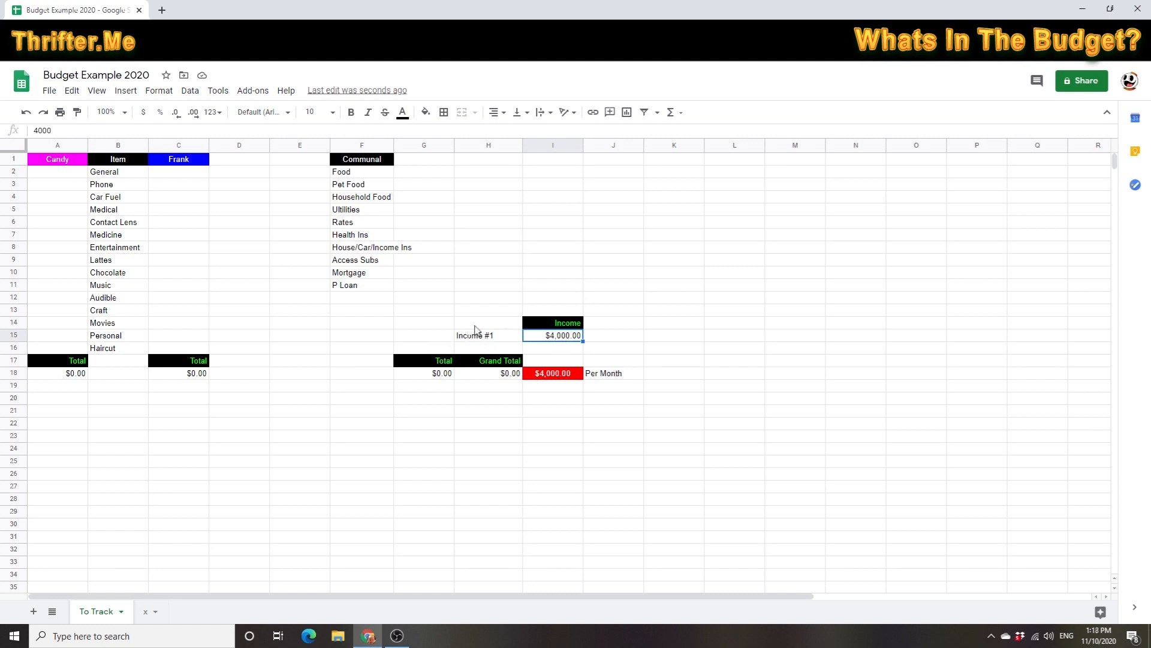
left_click(306, 410)
left_click(215, 418)
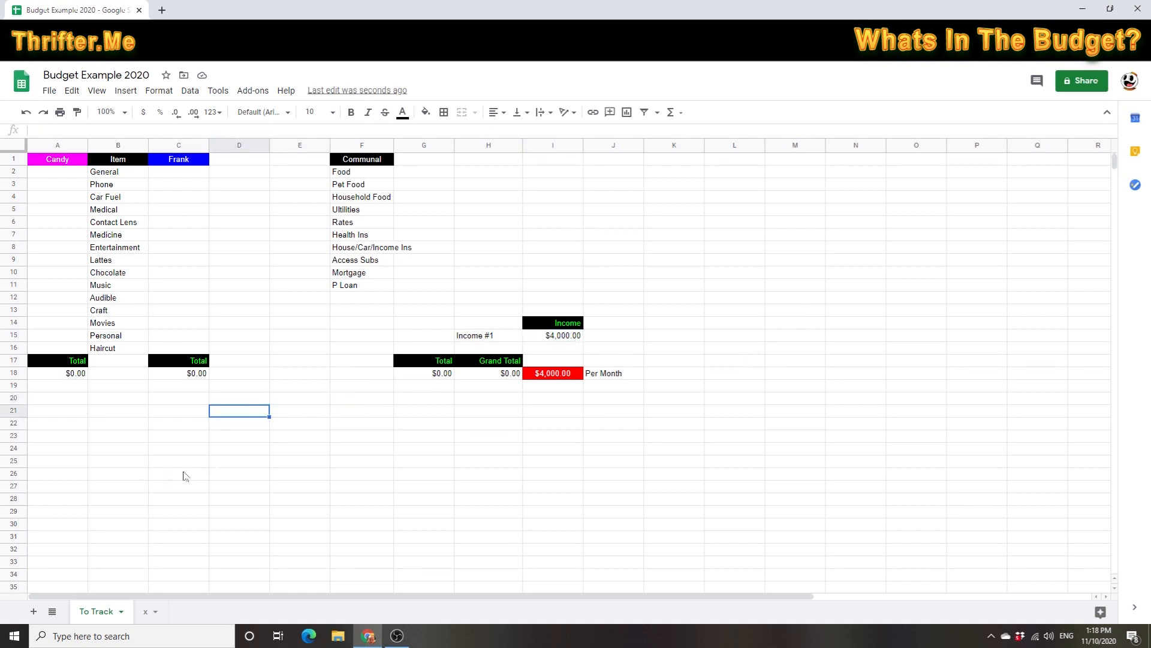
left_click(199, 174)
left_click(427, 175)
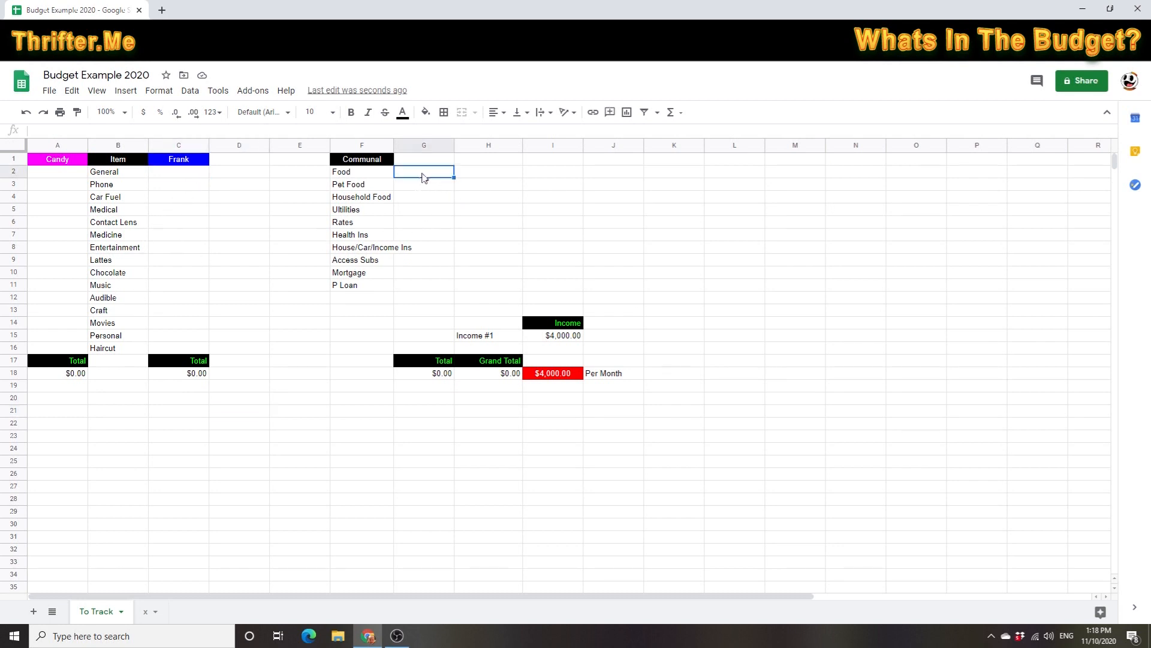
left_click(175, 182)
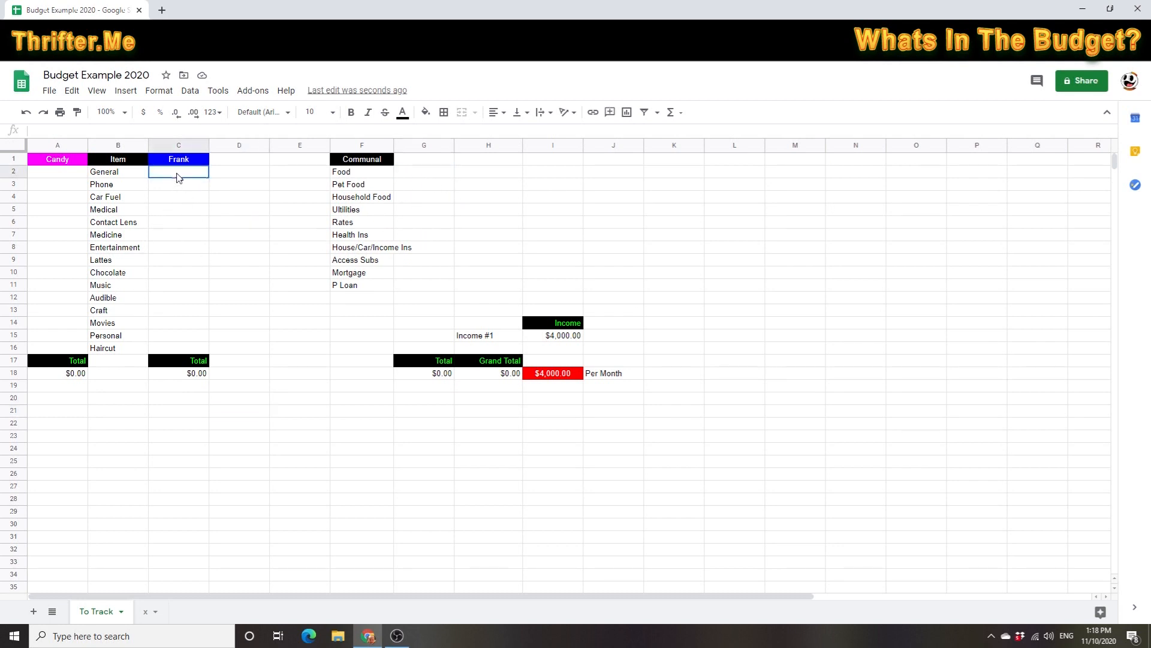
left_click(60, 180)
left_click(192, 195)
left_click(60, 227)
left_click(180, 246)
left_click(66, 288)
left_click(145, 330)
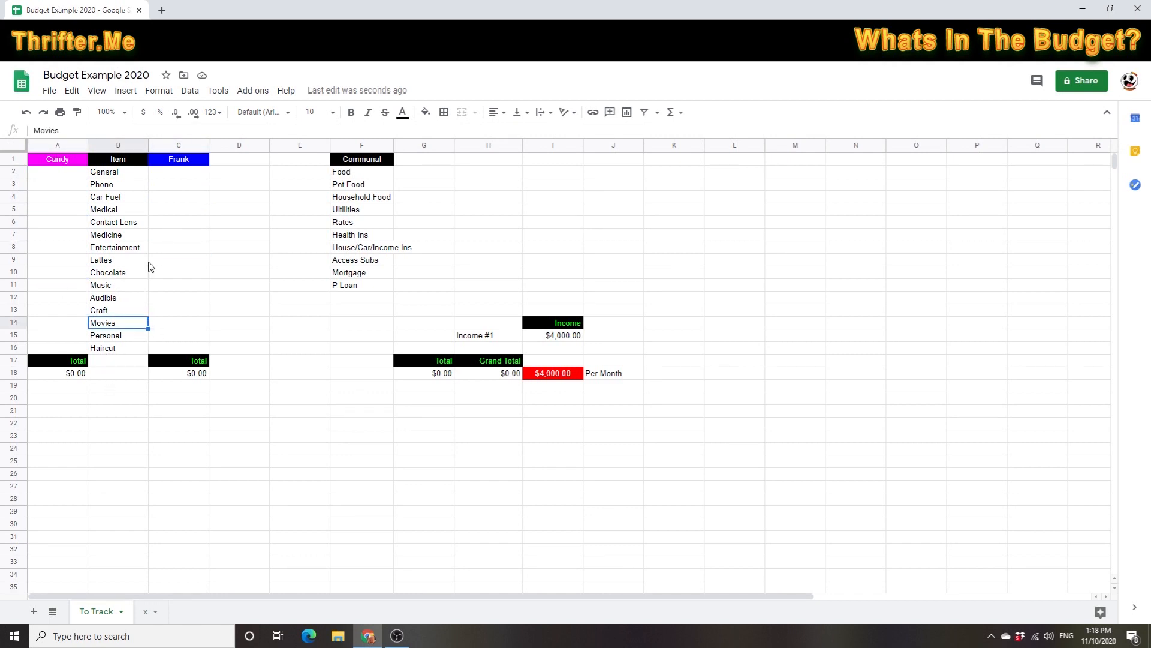
- Enter column C budget amounts: Phone 0, Car Fuel 0, Contact Lens 30 and Medicine 30
left_click(172, 175)
key("Return")
type("0")
key("Return")
type("0")
key("Return")
key("Down")
type("30")
key("Return")
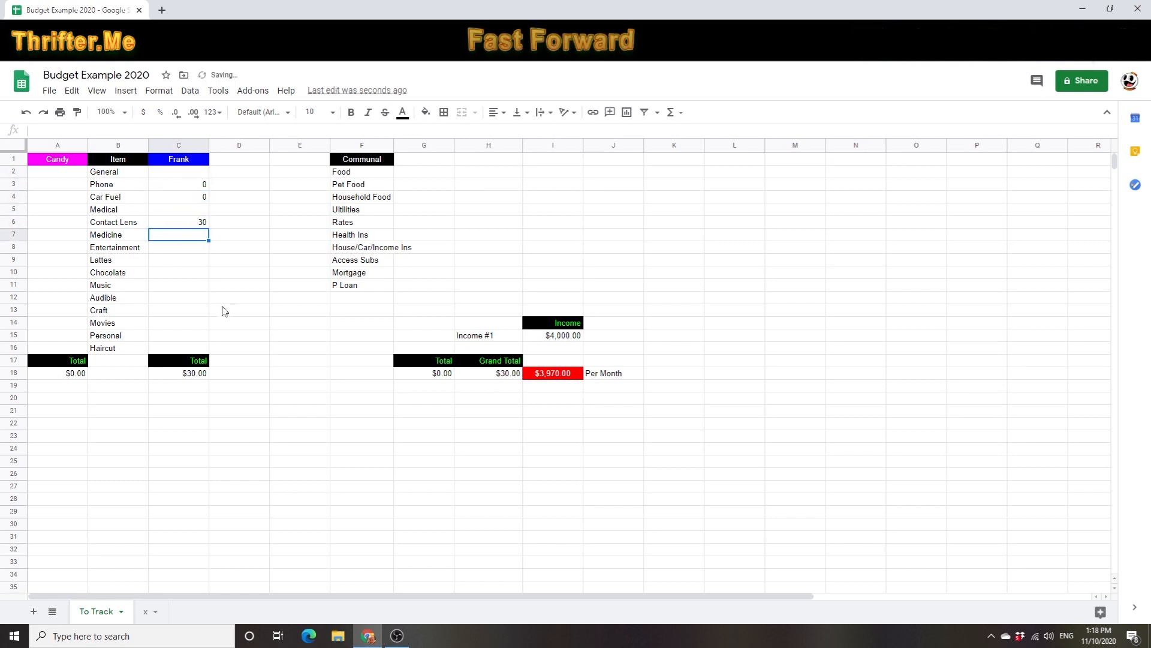
type("30")
key("Return")
- Fill column C with Lattes 20, Chocolate 0, Music 10, Audible 20, Craft 0, Movies 7, Personal 100 and Haircut 20
left_click(174, 259)
type("20 0 10 20 0 7 100")
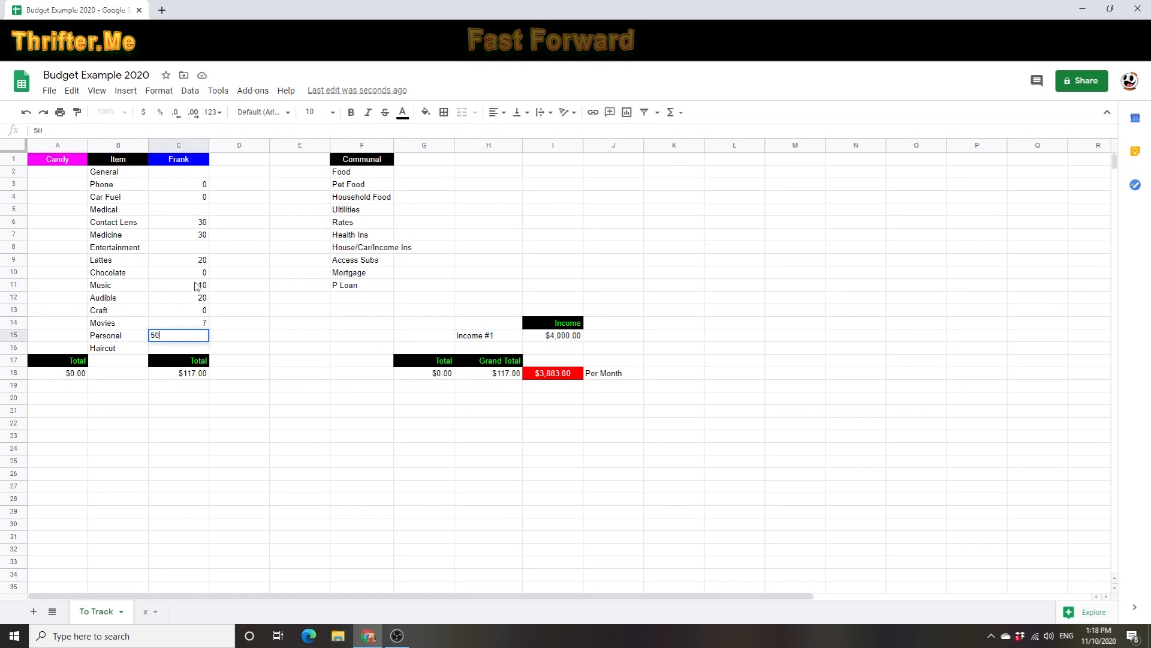
key("Return")
type("20")
key("Return")
- Enter column A amounts for Phone through Music: 100, 80, 30, 65, 30, 30, 20, 30 and 10
left_click(66, 187)
type("100")
key("Return")
type("80")
key("Return")
type("30")
key("Return")
type("65")
key("Return")
type("30 30 20 30 10")
- Complete column A with Audible 15, Craft 30, Movies 25, Personal 100 and Haircut 45
left_click(71, 302)
type("15 30 25 100 75")
left_click(66, 448)
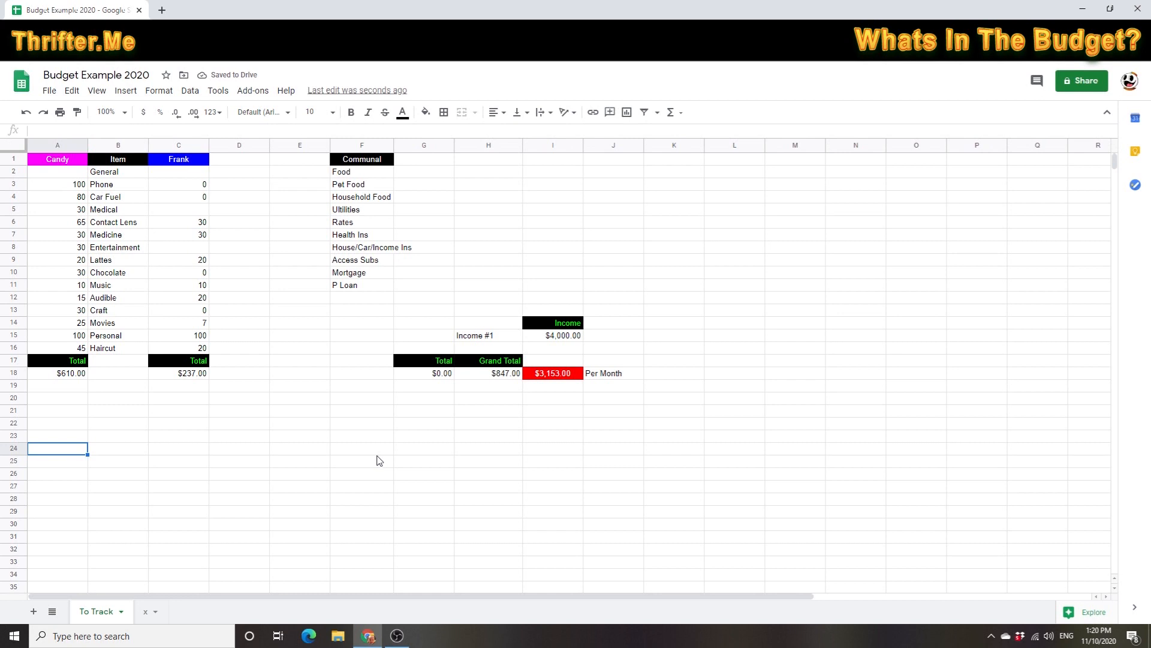
- Shorten the SUM ranges in the column A and column C totals so they leave out header row 17
left_click(175, 411)
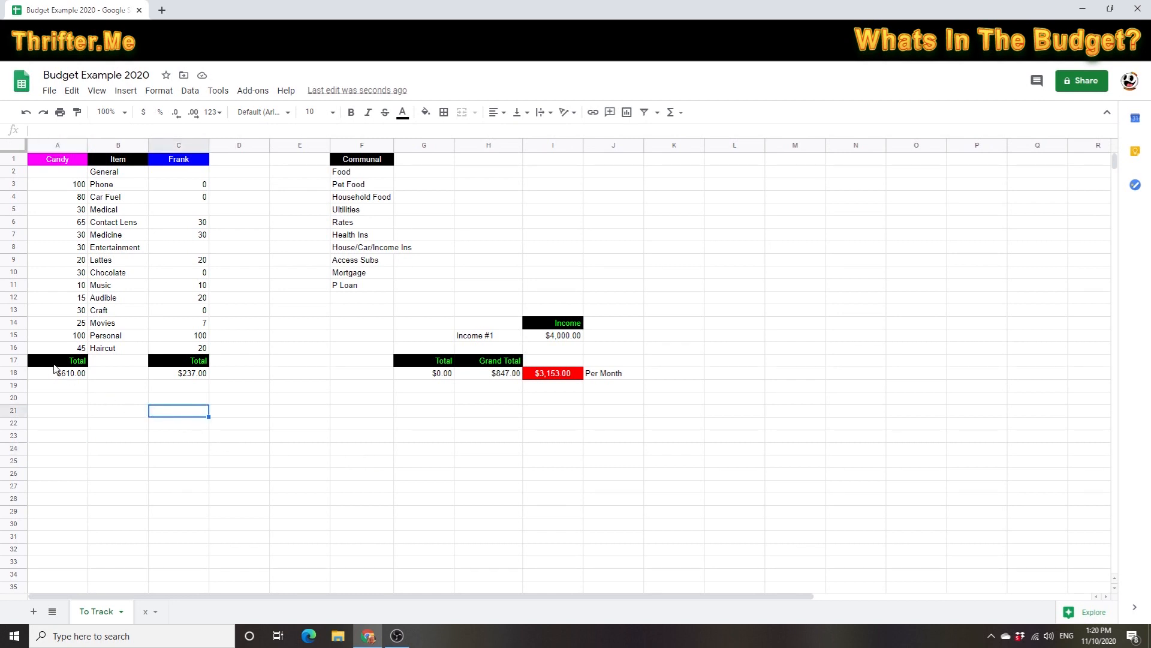
left_click(80, 375)
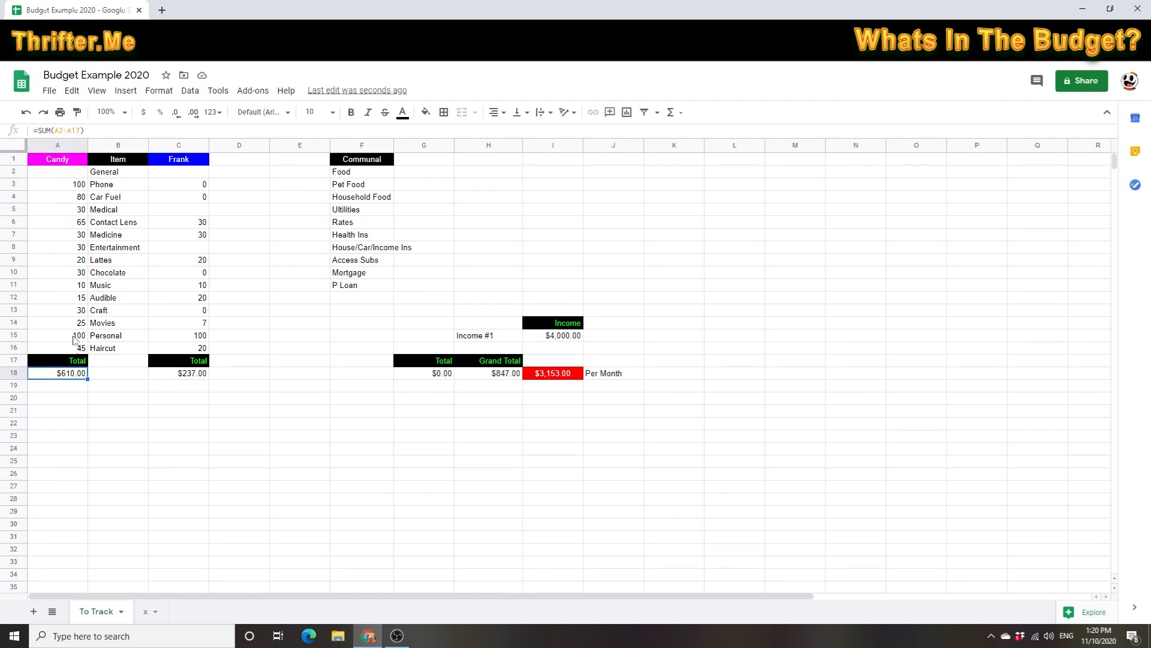
left_click(78, 131)
key("Return")
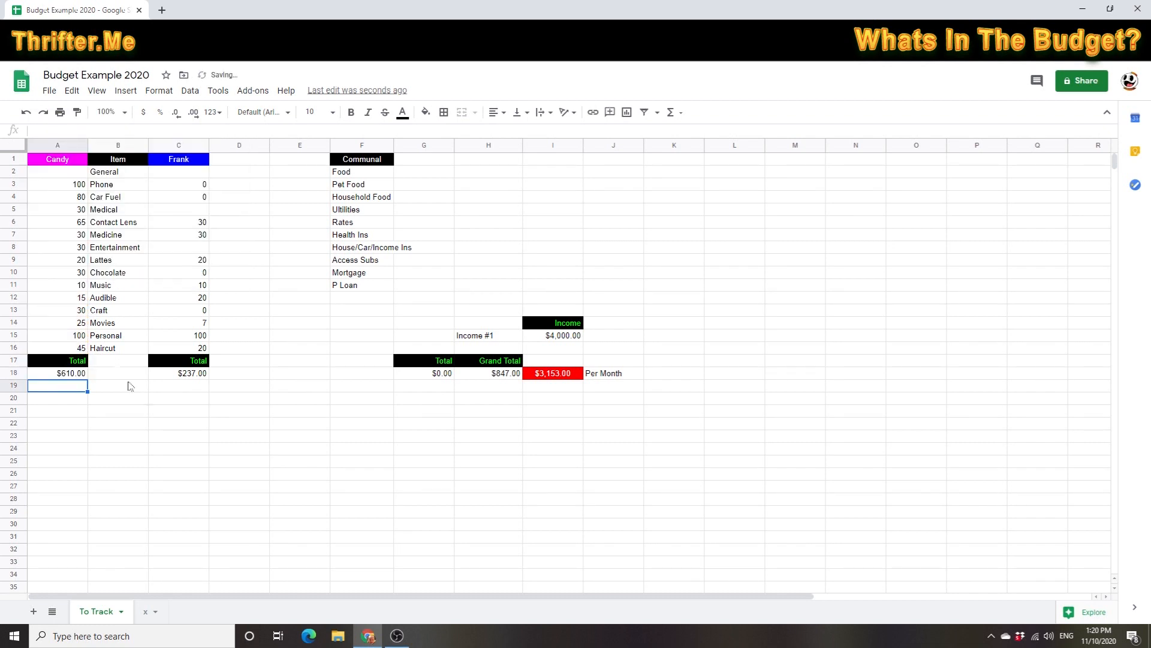
left_click(179, 374)
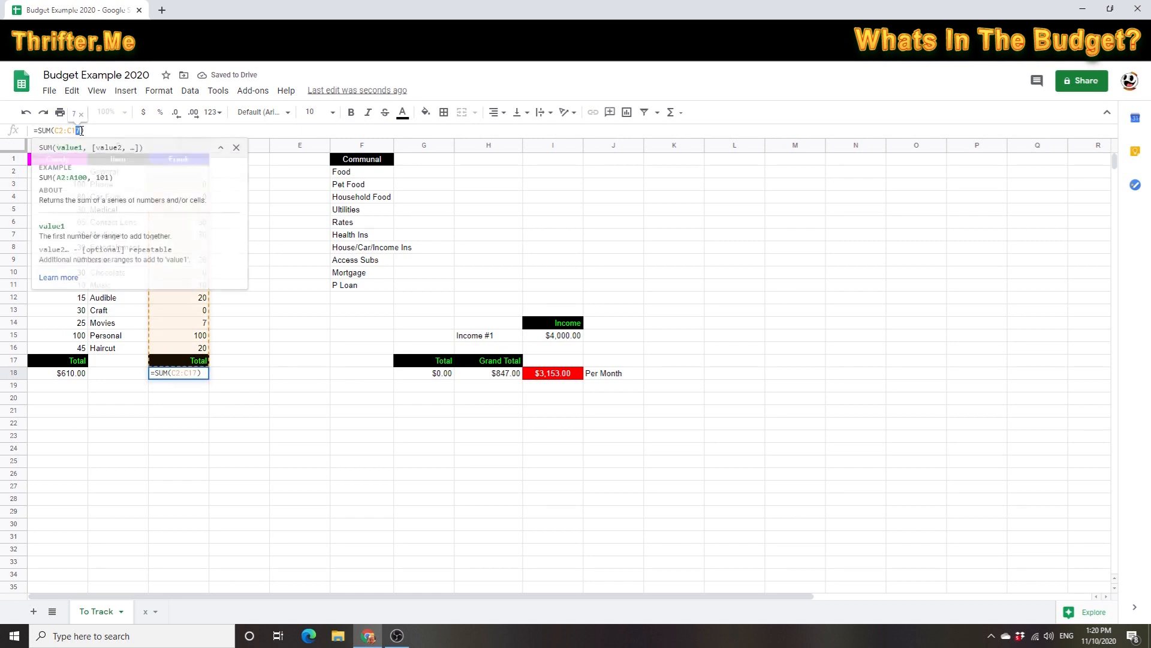
key("Return")
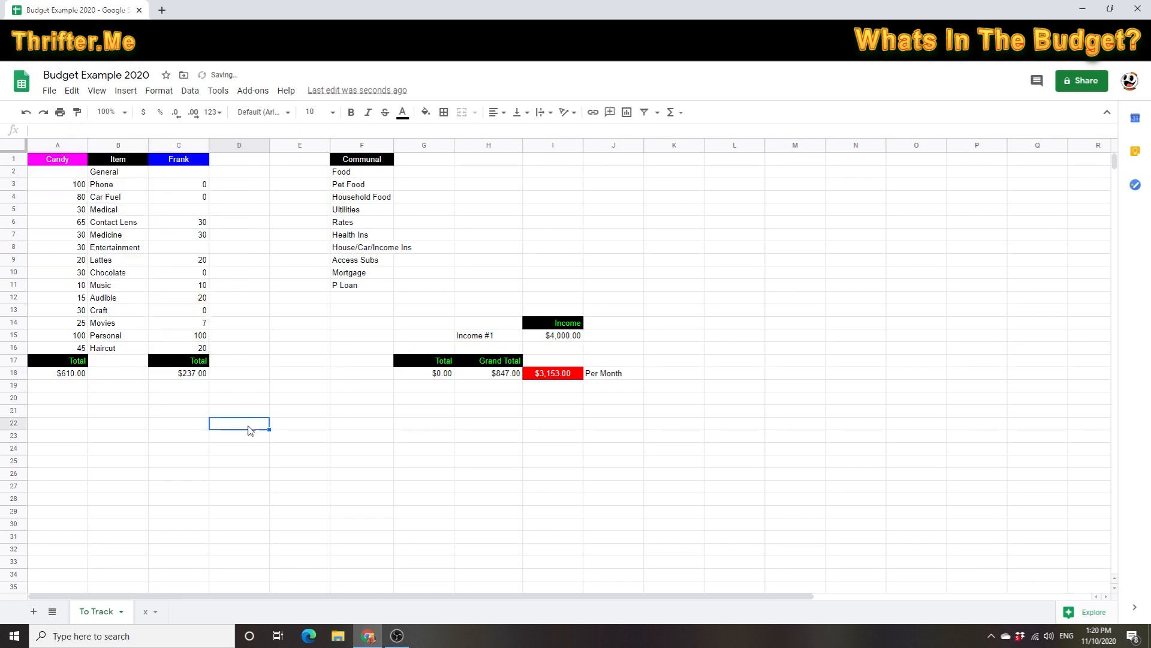
- Check the formulas behind the communal Total and the Grand Total in row 18
left_click(434, 375)
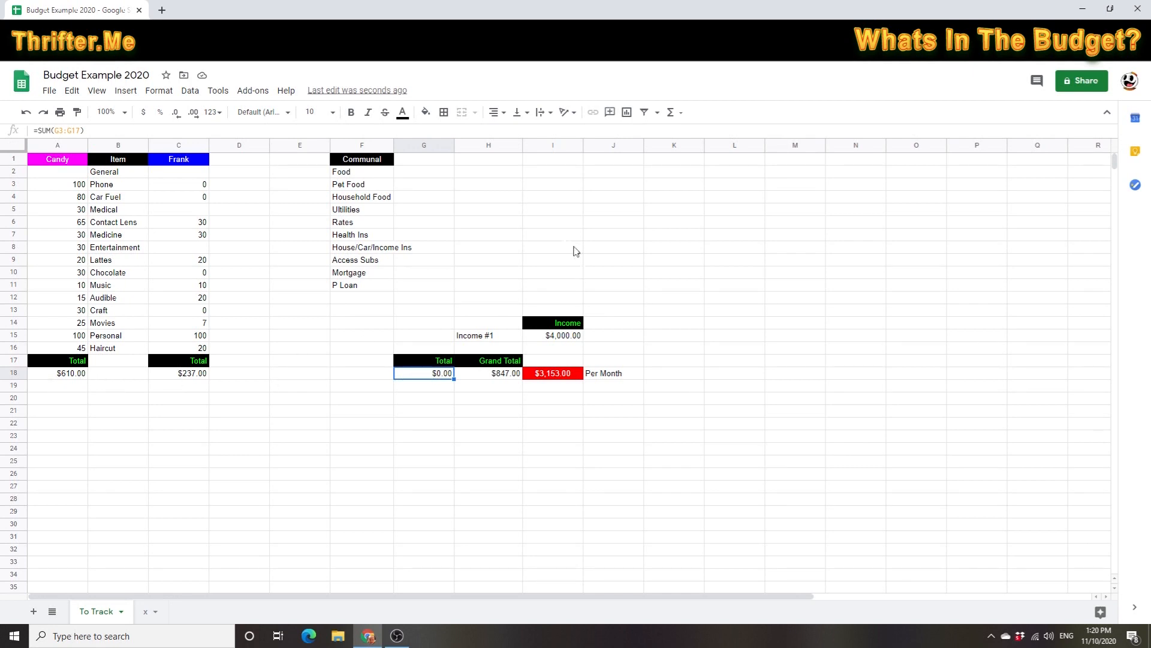
left_click(499, 374)
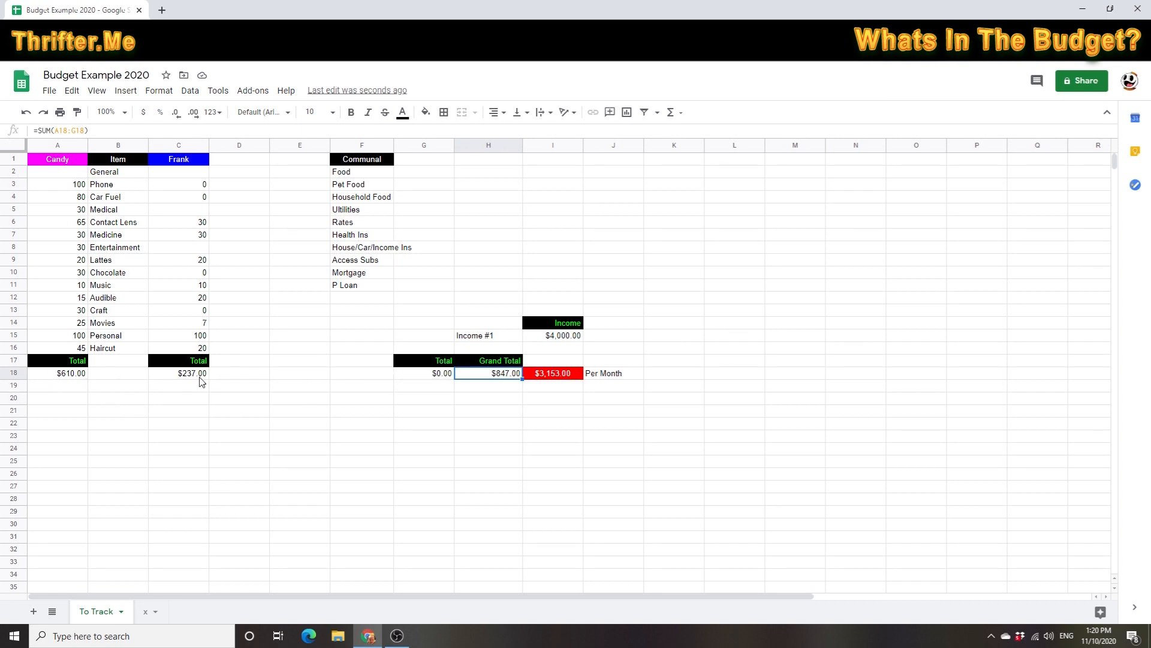
left_click(436, 397)
- Enter the communal amounts for Food as 1000 and Pet Food as 100
left_click(435, 173)
type("200")
key("Return")
left_click(436, 173)
type("1000")
key("Return")
type("100")
key("Return")
- Remove Household Food from the communal list and move the items below it up one row
left_click(375, 197)
key("Delete")
mouse_move(372, 210)
left_mouse_down()
mouse_move(372, 284)
mouse_move(372, 193)
left_mouse_up()
- Enter the remaining communal amounts from utilities through P Loan: 150, 300, 120, 120, 40, 1600 and 200
left_click(435, 200)
type("150")
key("Return")
type("300120")
key("Return")
type("120")
key("Return")
type("40")
key("Return")
type("1600")
key("Return")
type("200")
left_click(488, 411)
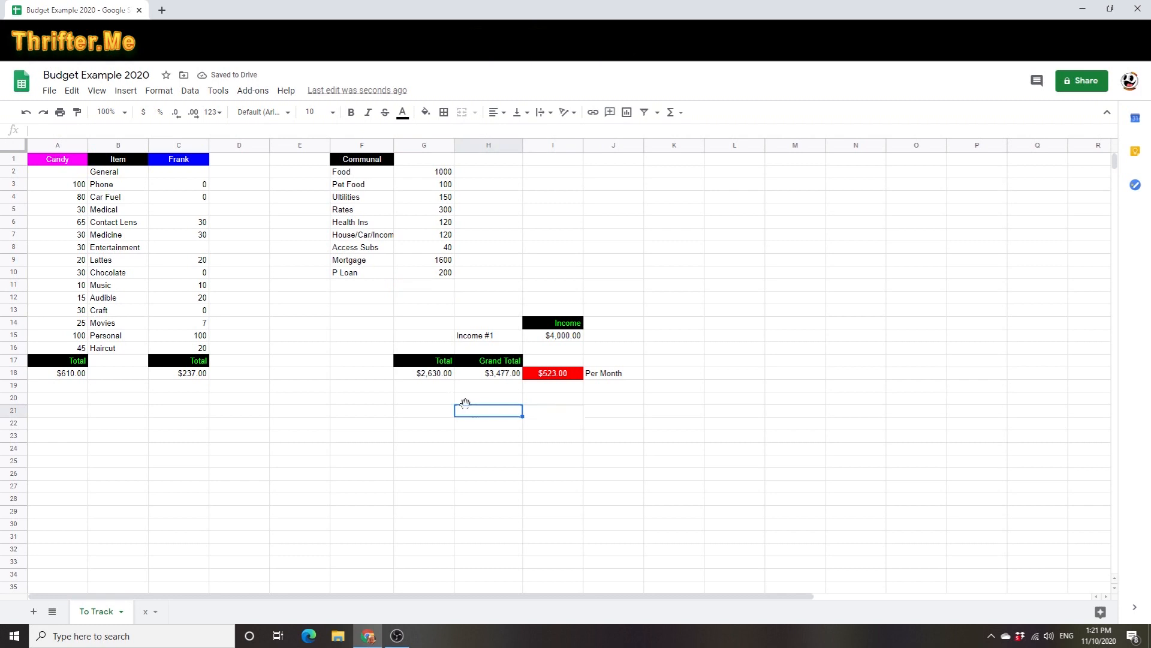
- Correct the communal total's SUM range in G18 to start at G2 and leave out header row 17
double_click(446, 374)
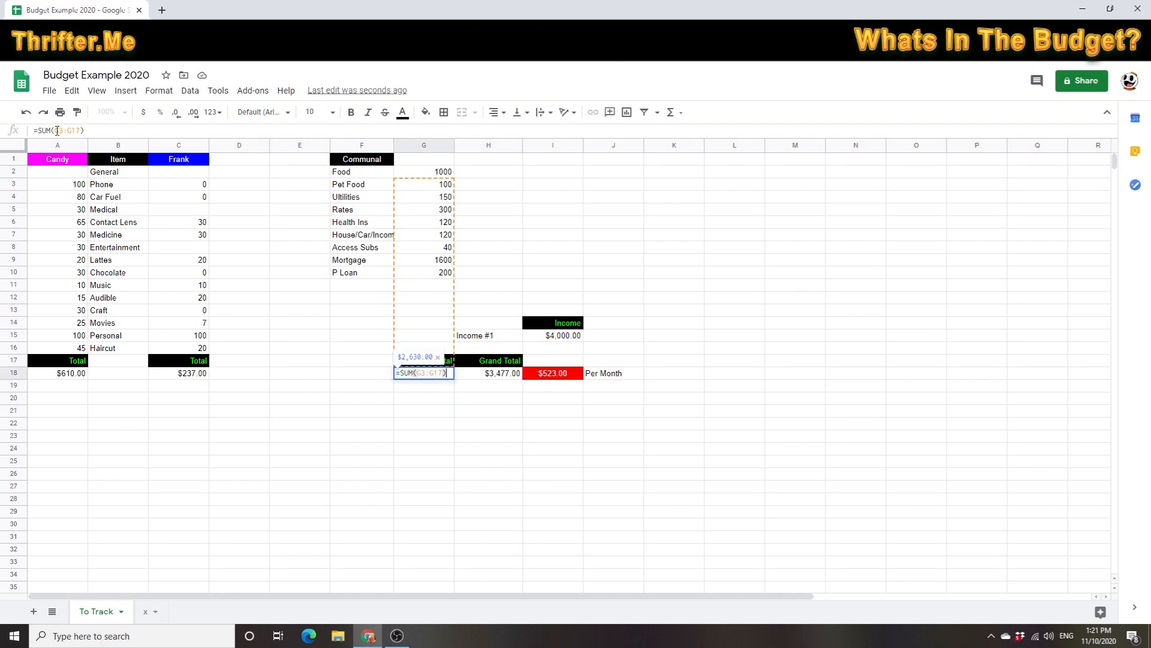
left_click_drag(57, 130, 63, 131)
type("2")
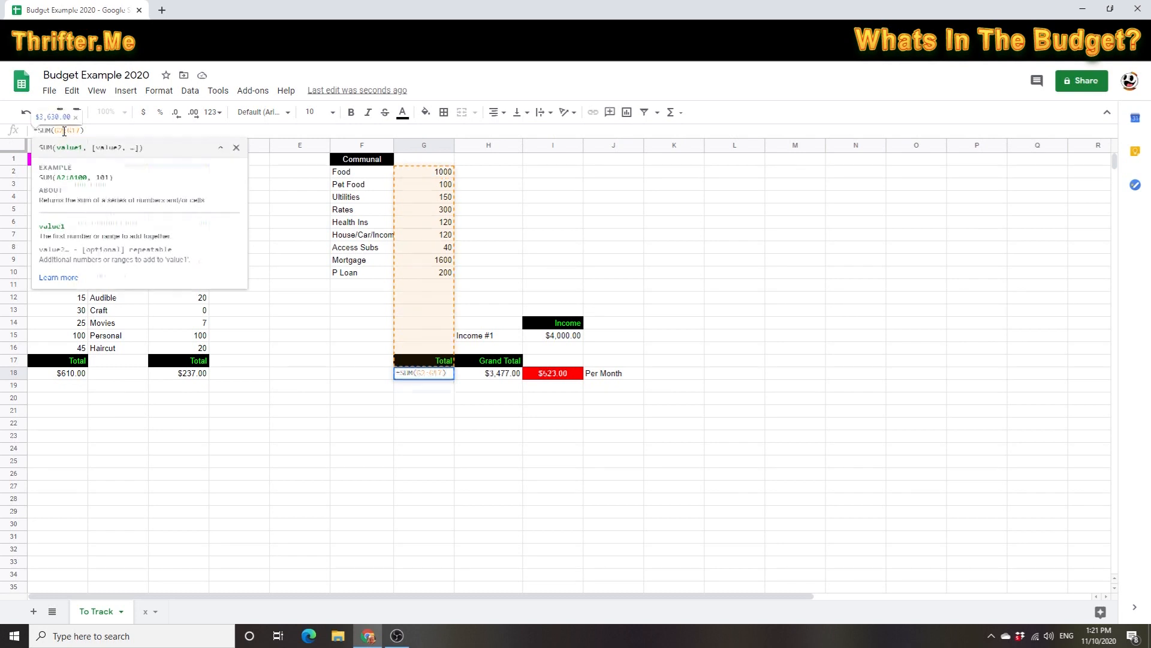
key("Return")
double_click(446, 375)
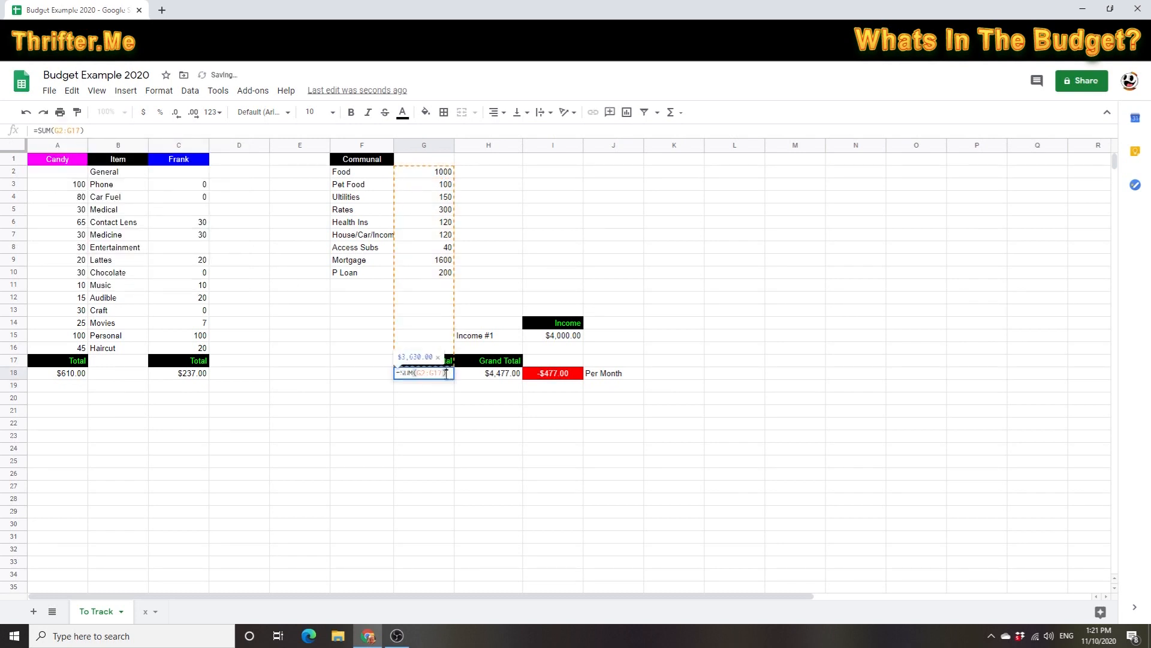
left_click(80, 131)
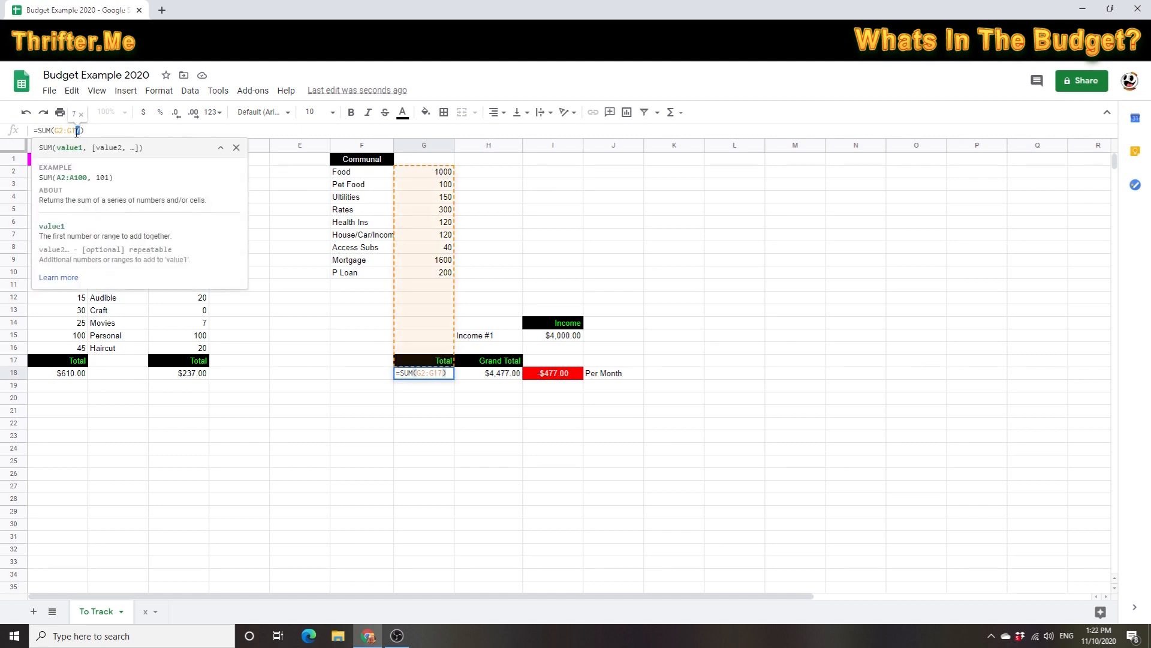
key("Return")
left_click(542, 424)
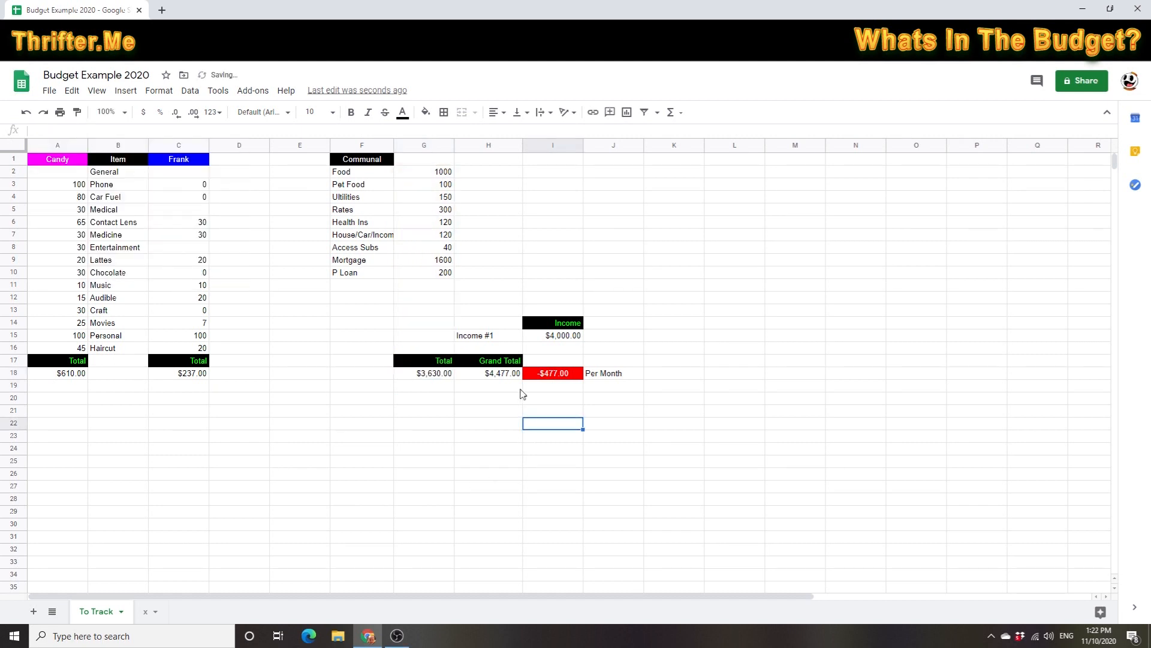
- Compare the Grand Total and its formula with the automatic sum of the row 18 totals from A18 to G18
left_click(499, 374)
left_click_drag(58, 377, 442, 379)
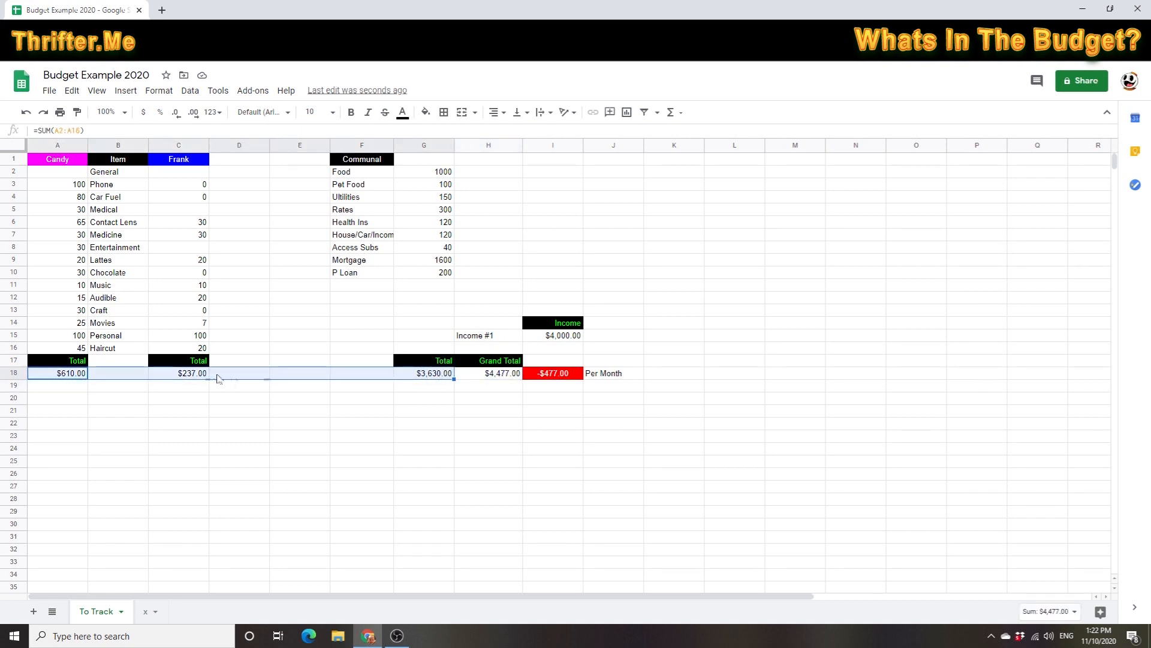
left_click(1074, 613)
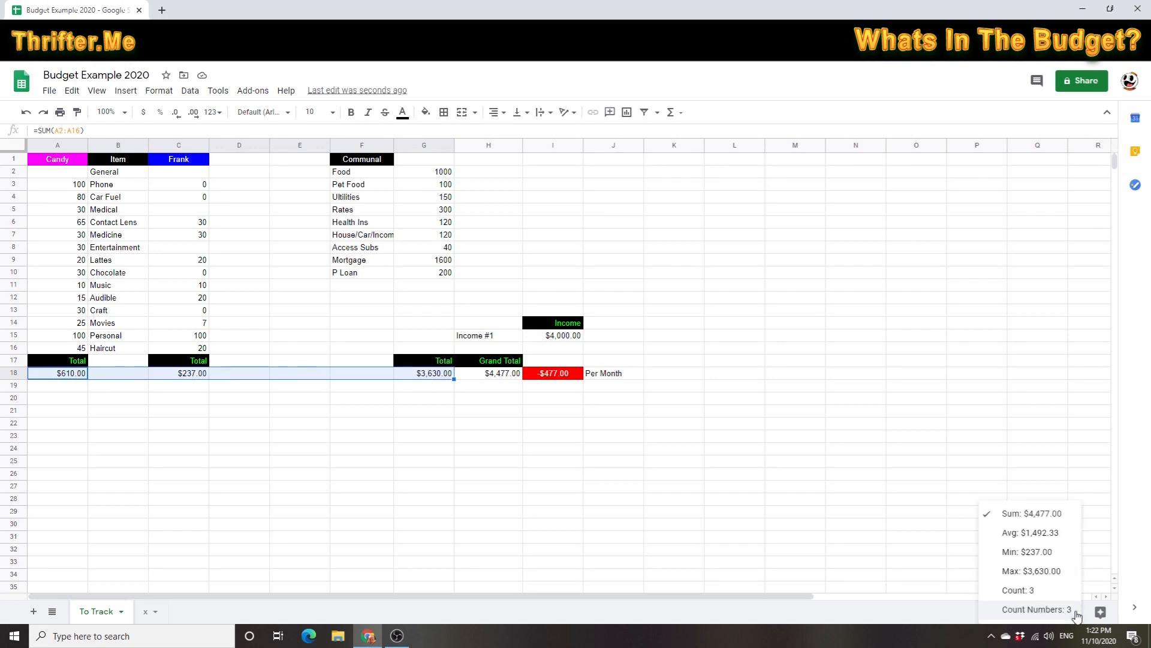
left_click(738, 437)
left_click(503, 376)
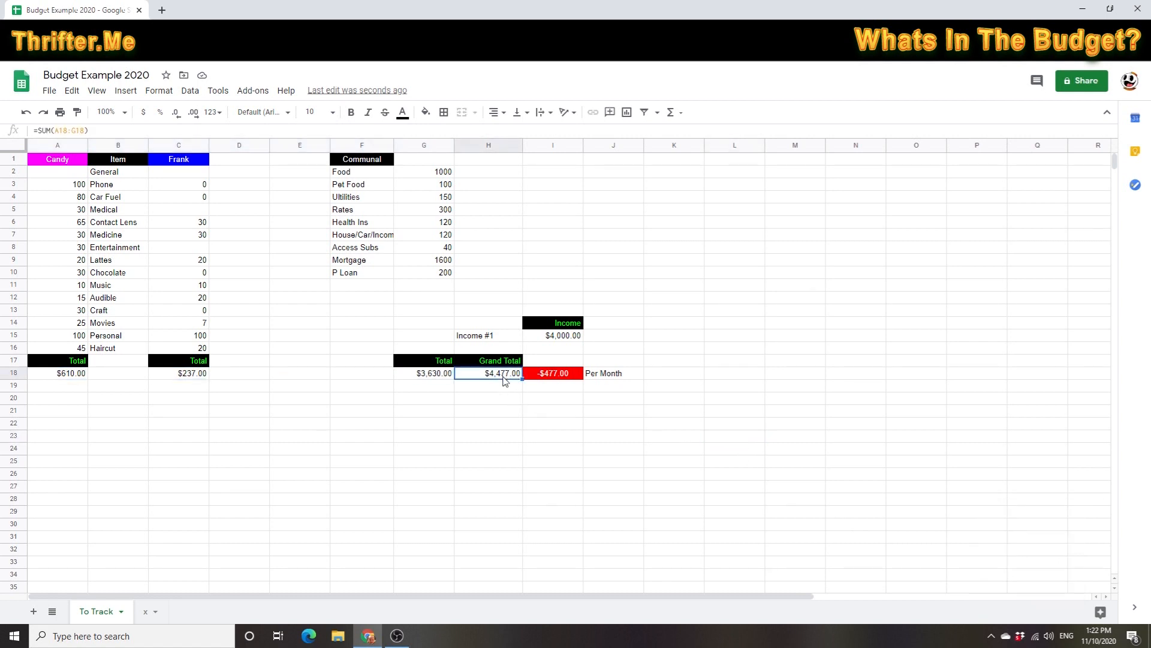
double_click(504, 376)
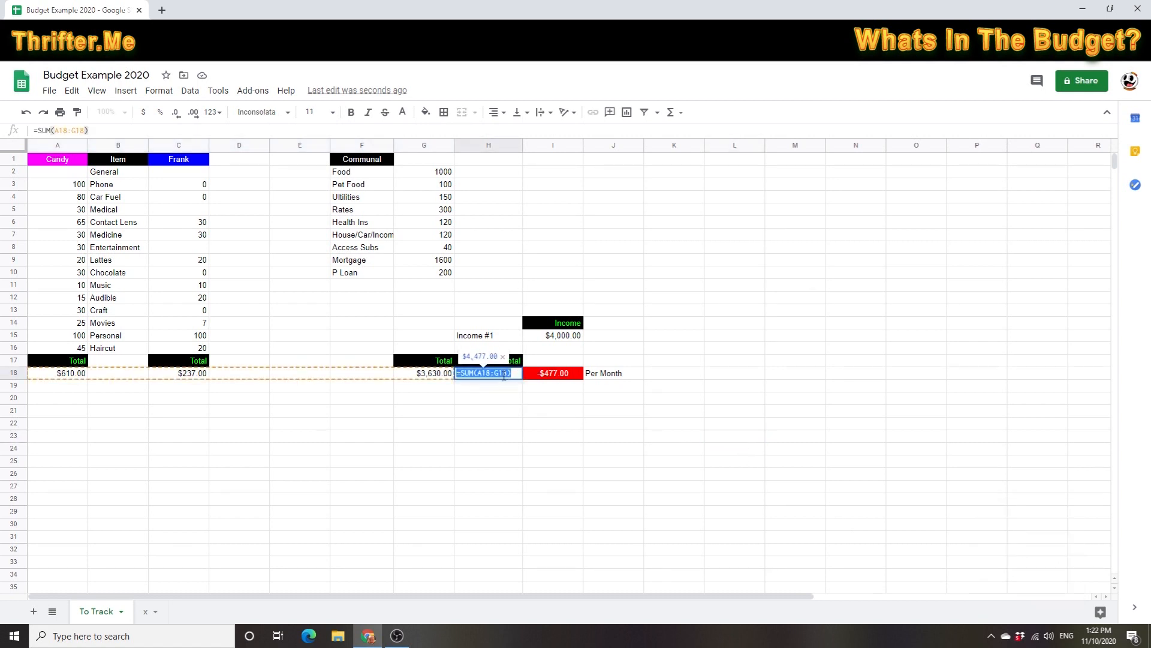
key("Escape")
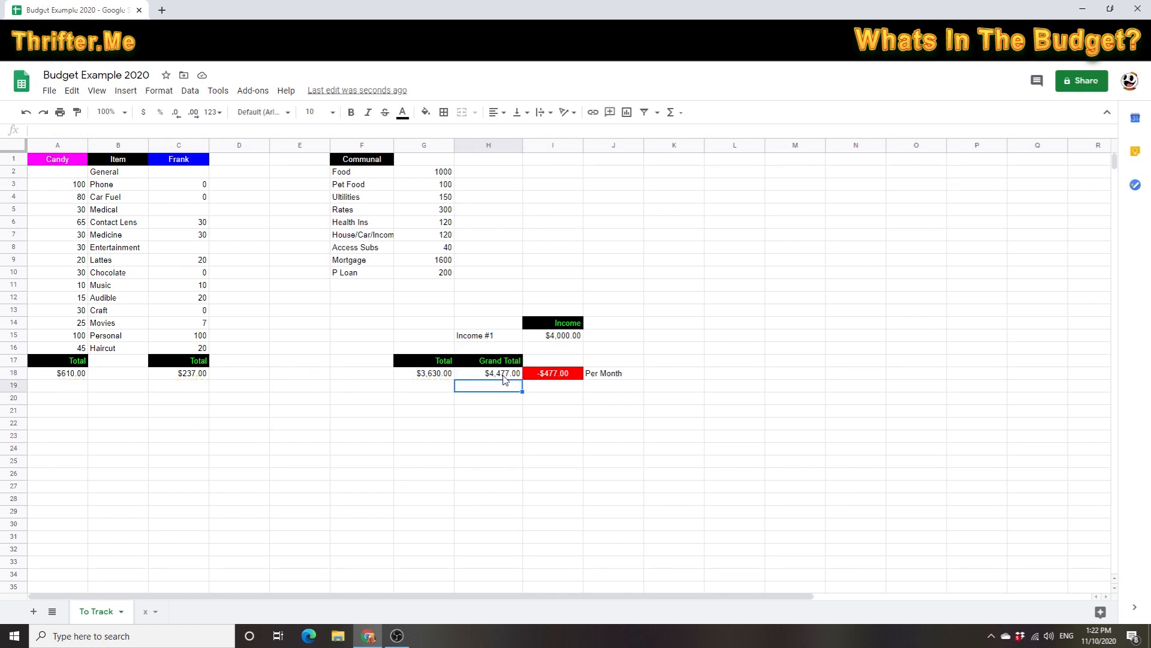
- Examine the Income #1 amount and the formula for the monthly balance in I18
left_click(553, 401)
left_click(563, 337)
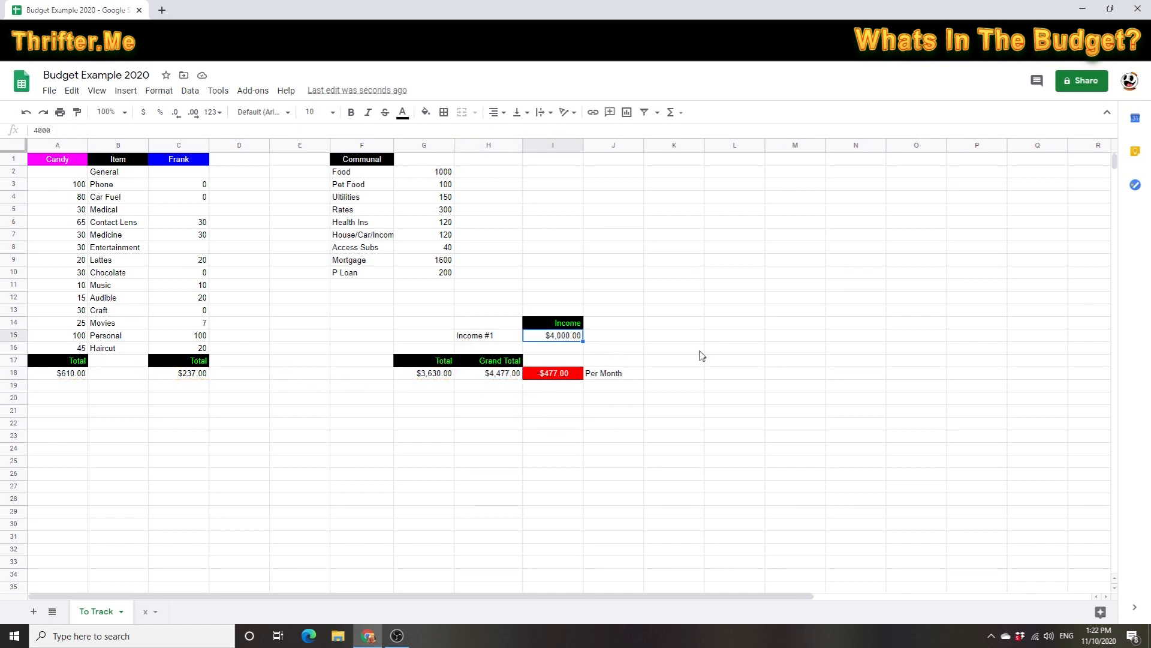
left_click(563, 375)
double_click(563, 377)
key("Return")
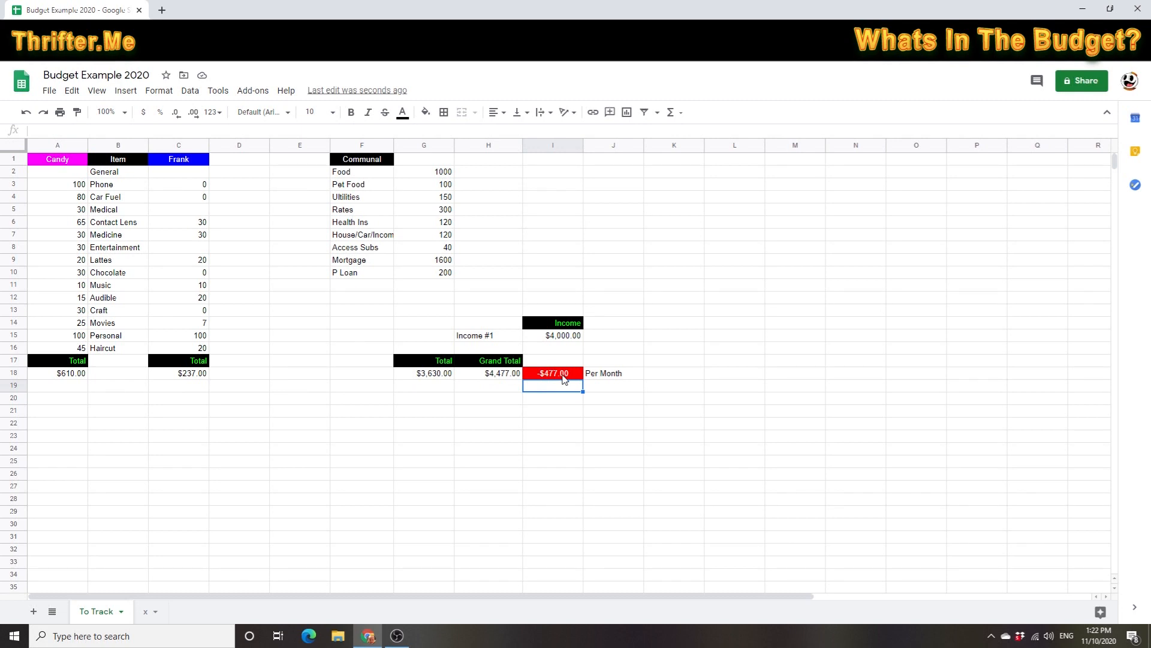
- Examine the expense entries from A2 to G16 together with the monthly balance in I18
left_click(409, 486)
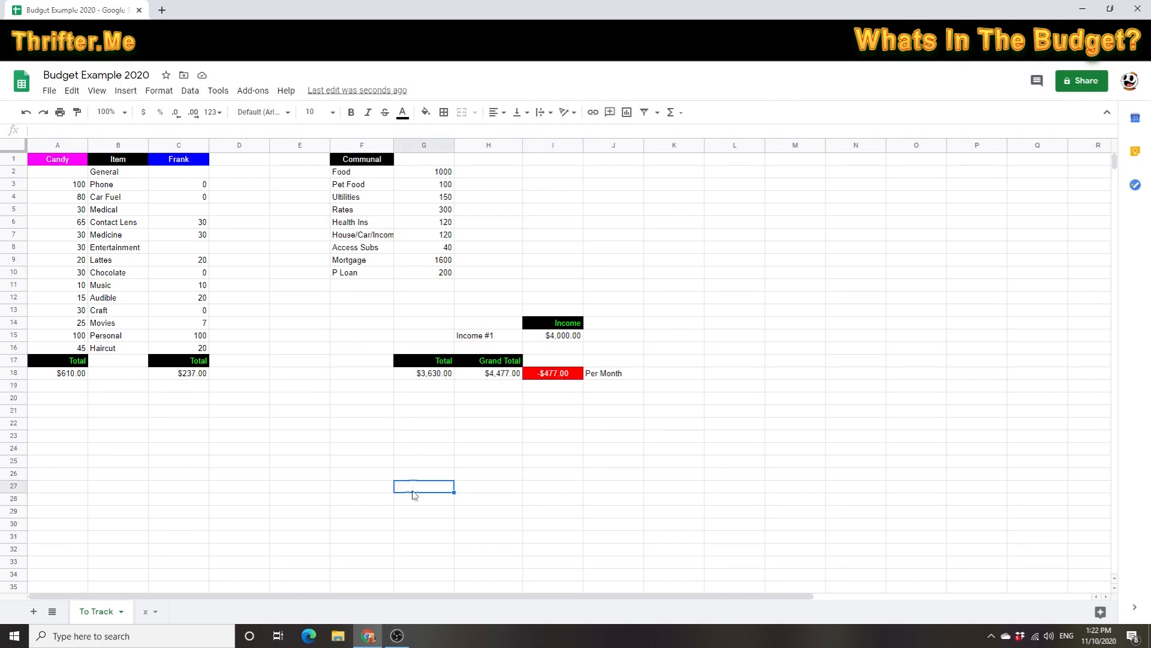
left_click(389, 427)
left_click_drag(60, 172, 418, 358)
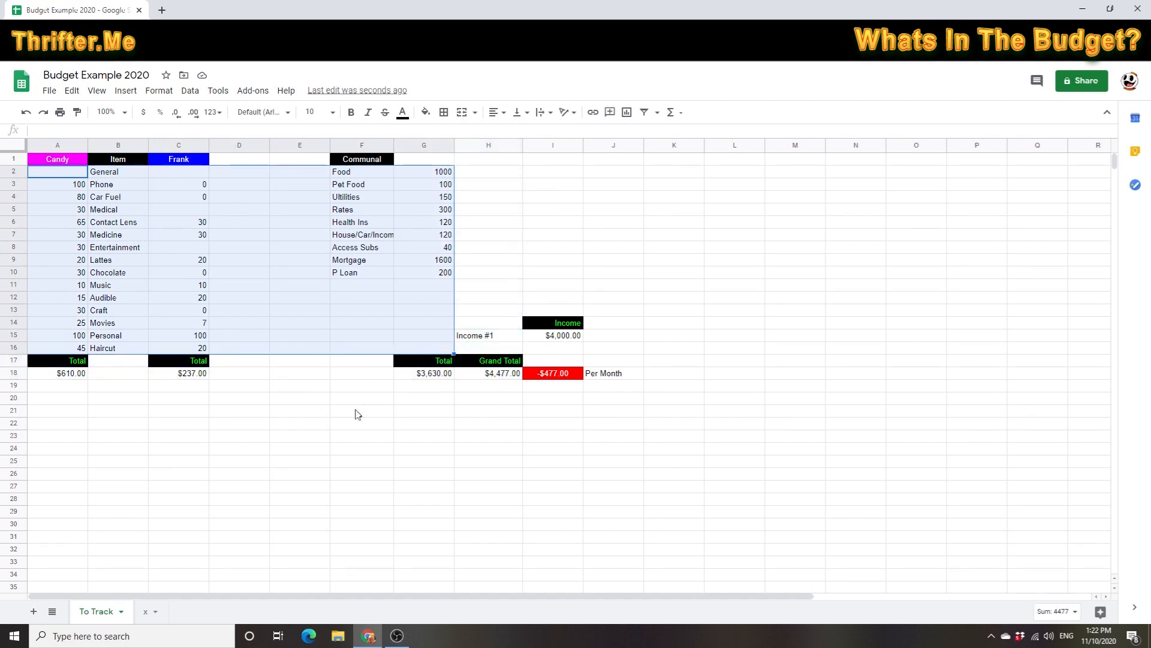
left_click(432, 288)
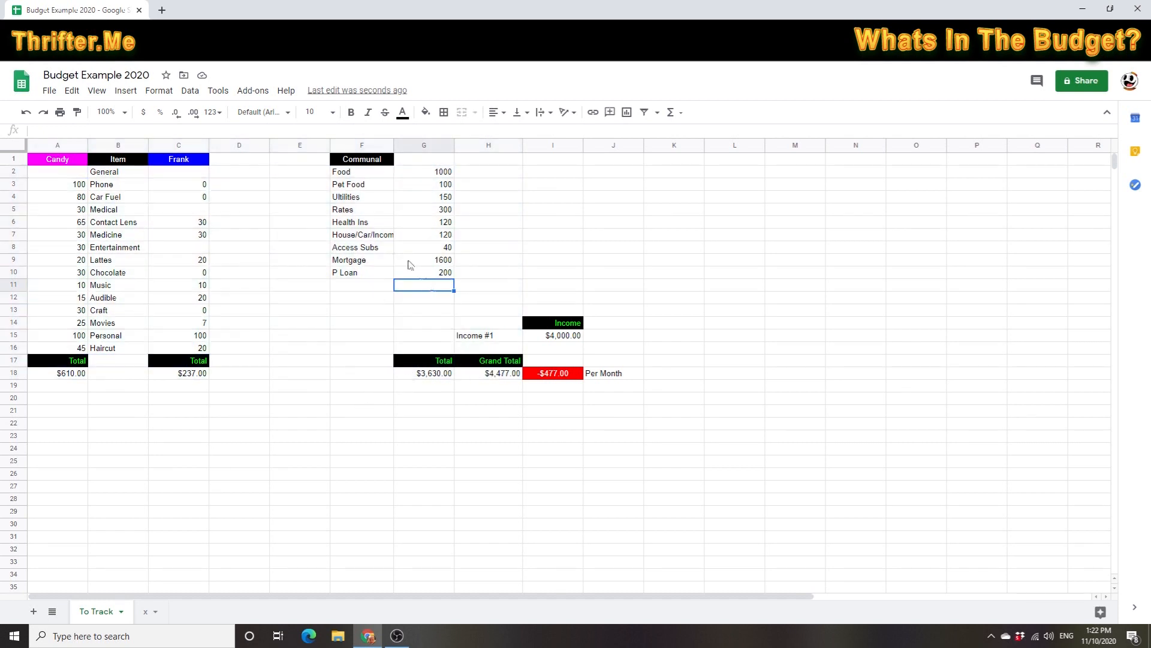
left_click(562, 376)
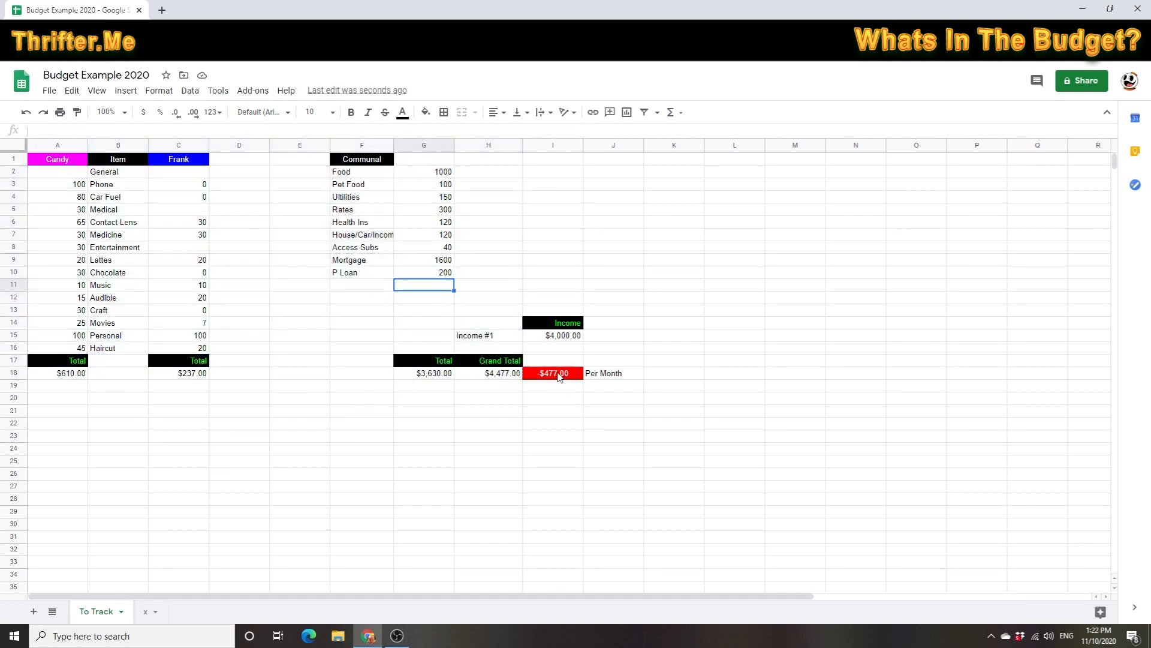
left_click(346, 452)
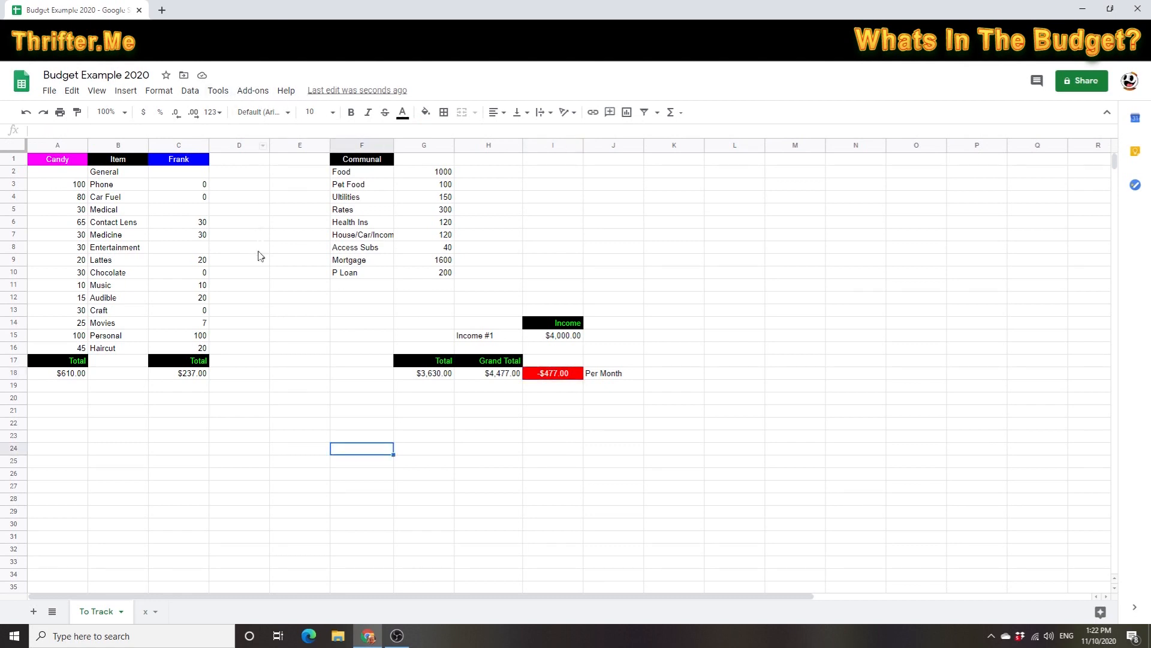
- Create a linked form from the budget spreadsheet and return to the To Track sheet
left_click(218, 91)
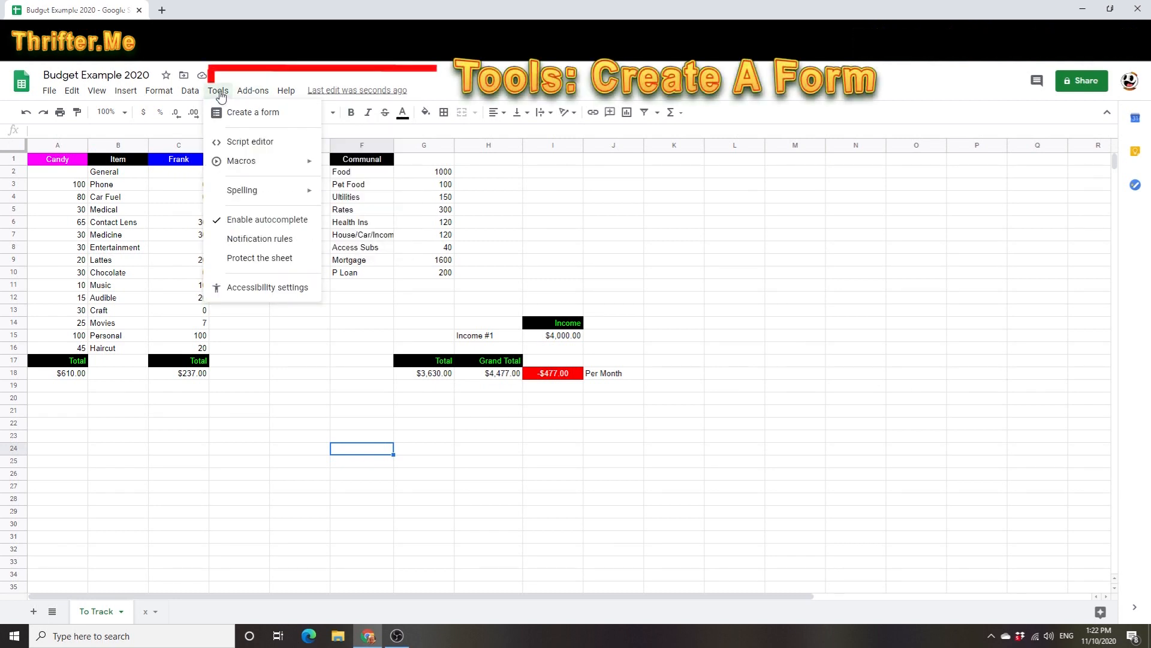
left_click(259, 117)
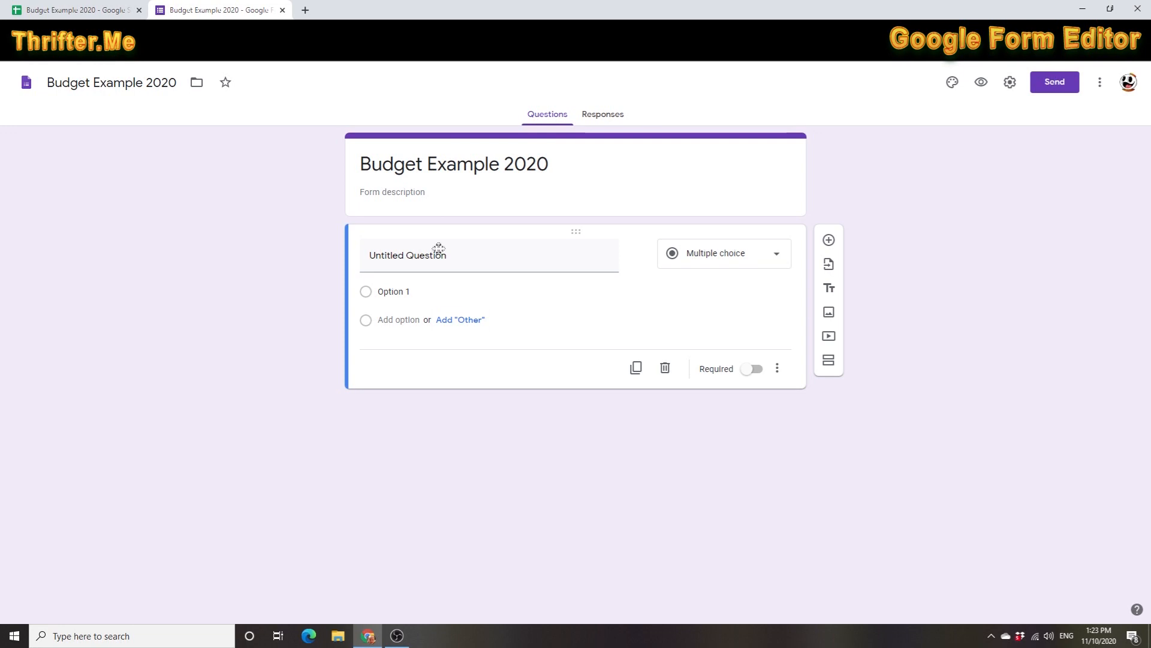
left_click(142, 11)
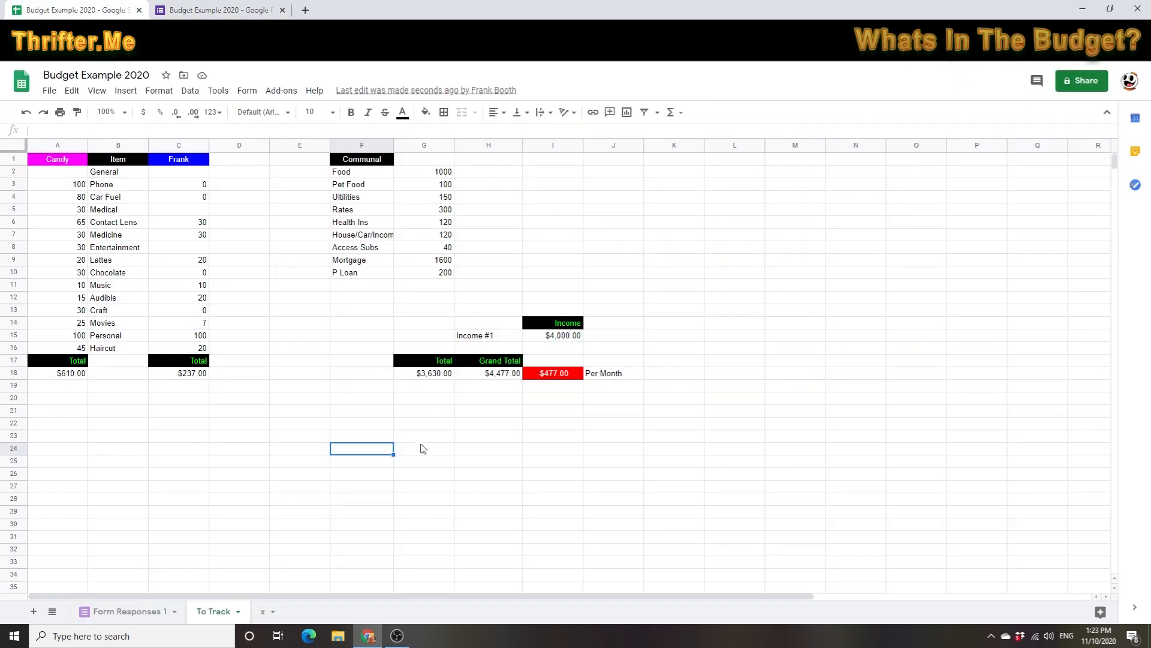
left_click(337, 387)
left_click(337, 462)
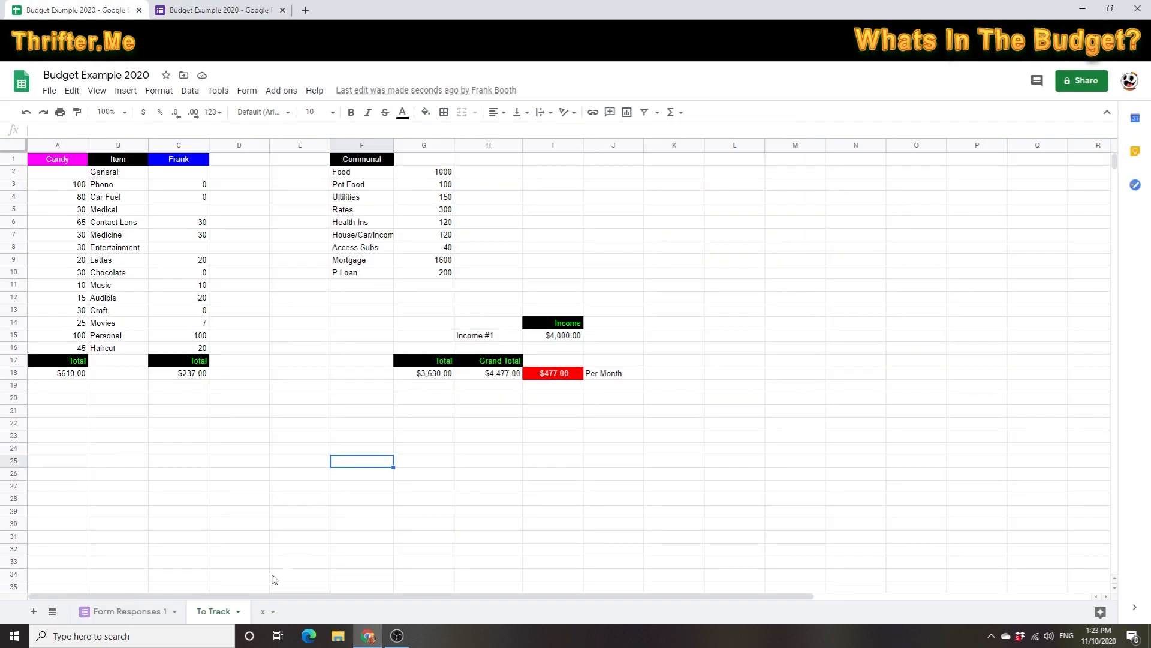
- Rename the sheet "x" as Dashboard
left_click(273, 615)
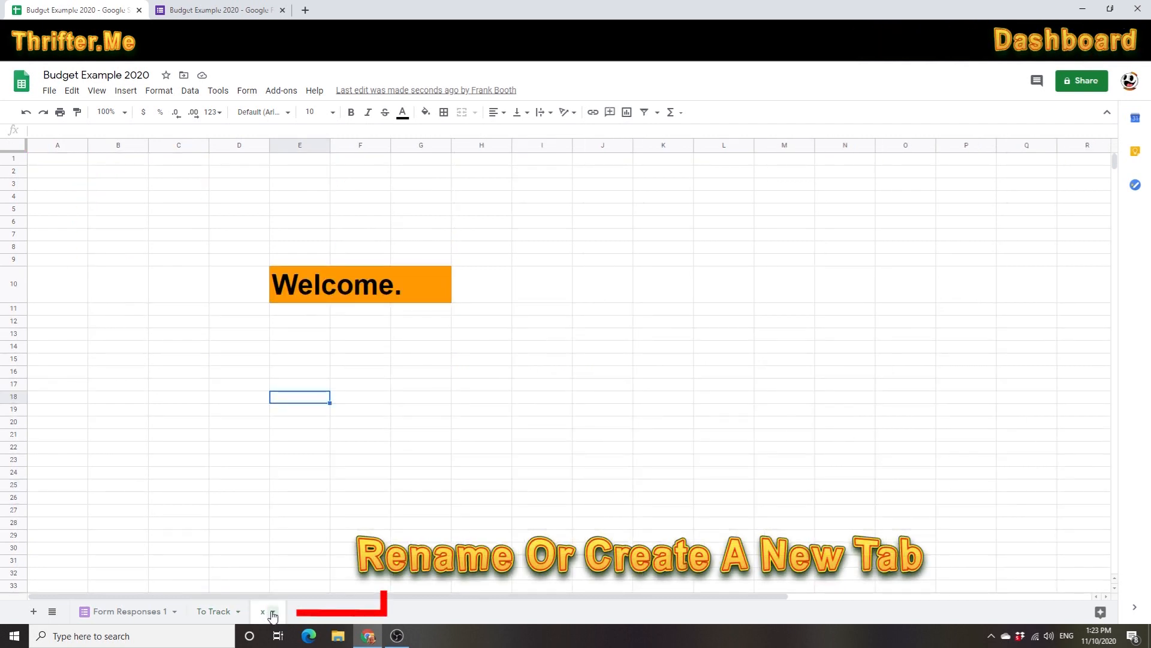
left_click(273, 613)
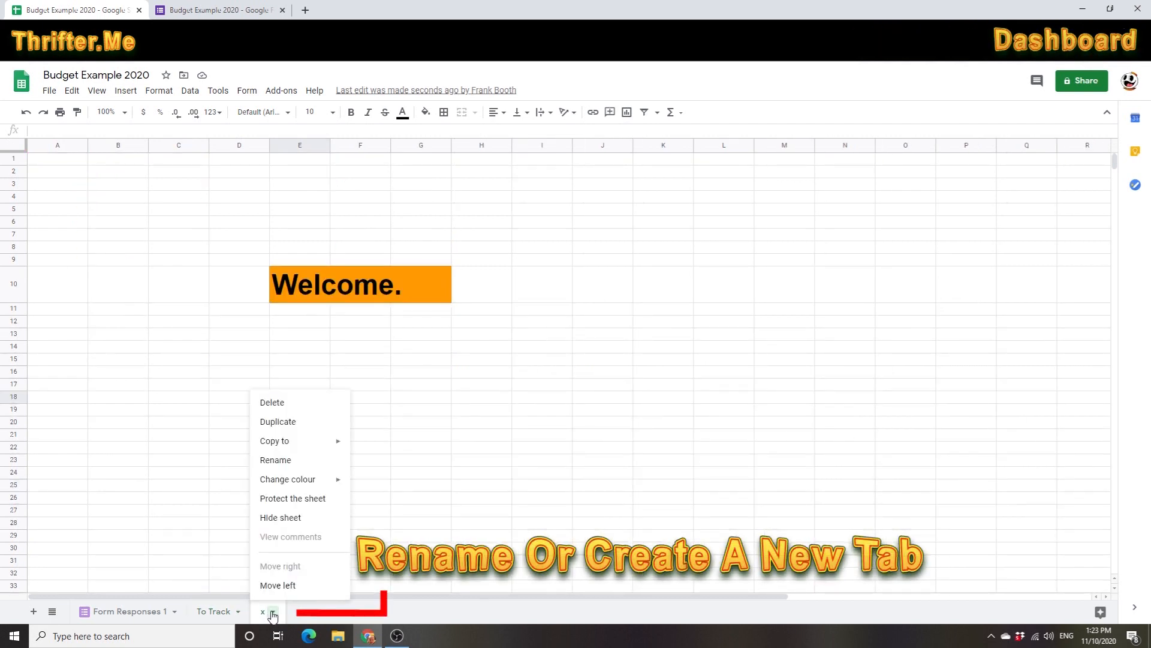
left_click(281, 461)
type("Dashboard")
key("Return")
- Move the Welcome cell from row 10 to A1 and delete row 10 with its leftover orange cells
left_click(296, 274)
left_click_drag(294, 267, 61, 156)
left_click(120, 212)
left_click(363, 296)
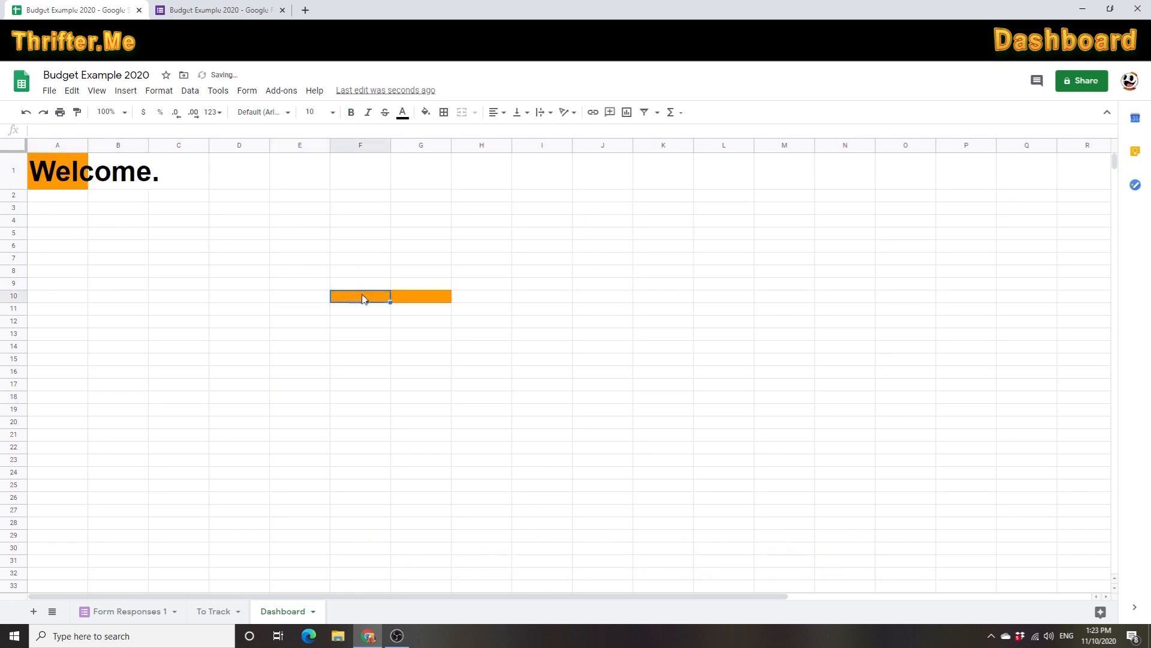
left_click(18, 296)
right_click(17, 296)
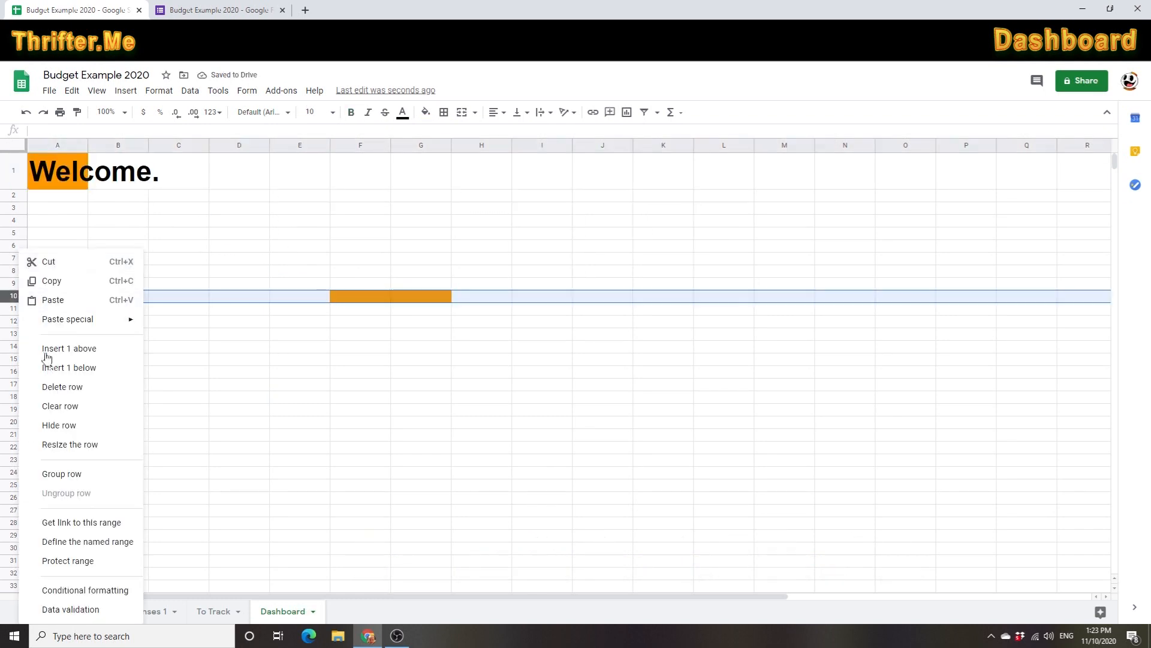
left_click(63, 387)
left_click(128, 273)
- Replace the Welcome text in A1 with "Dashboard"
double_click(160, 171)
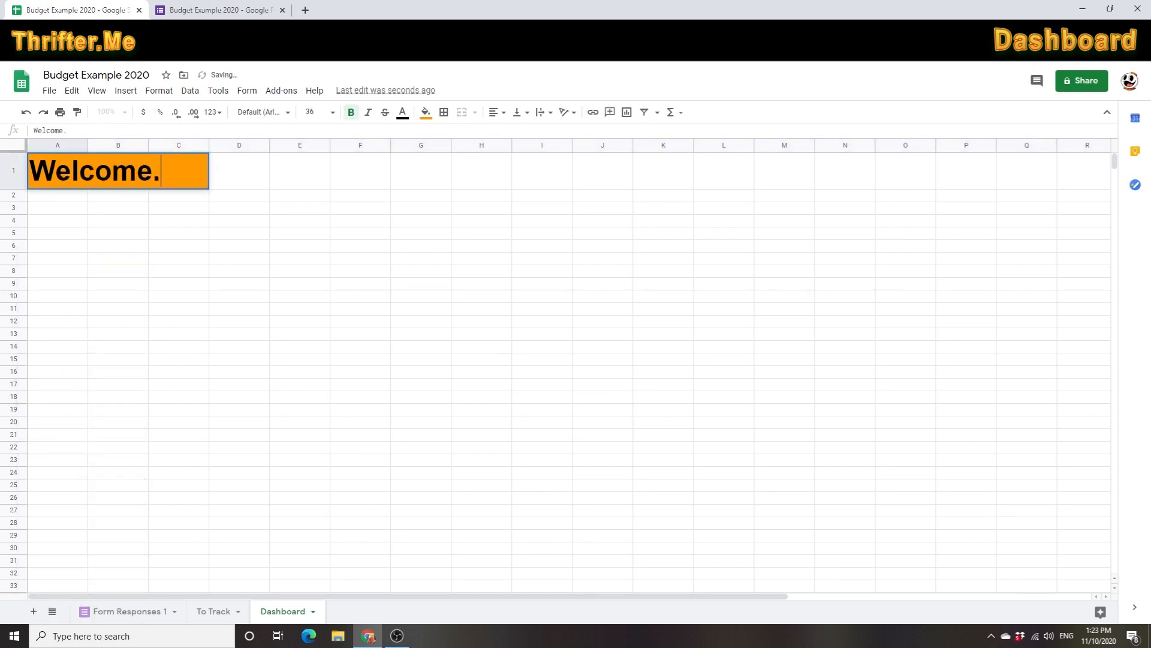
key("ctrl+a")
type("Dashboard")
key("Return")
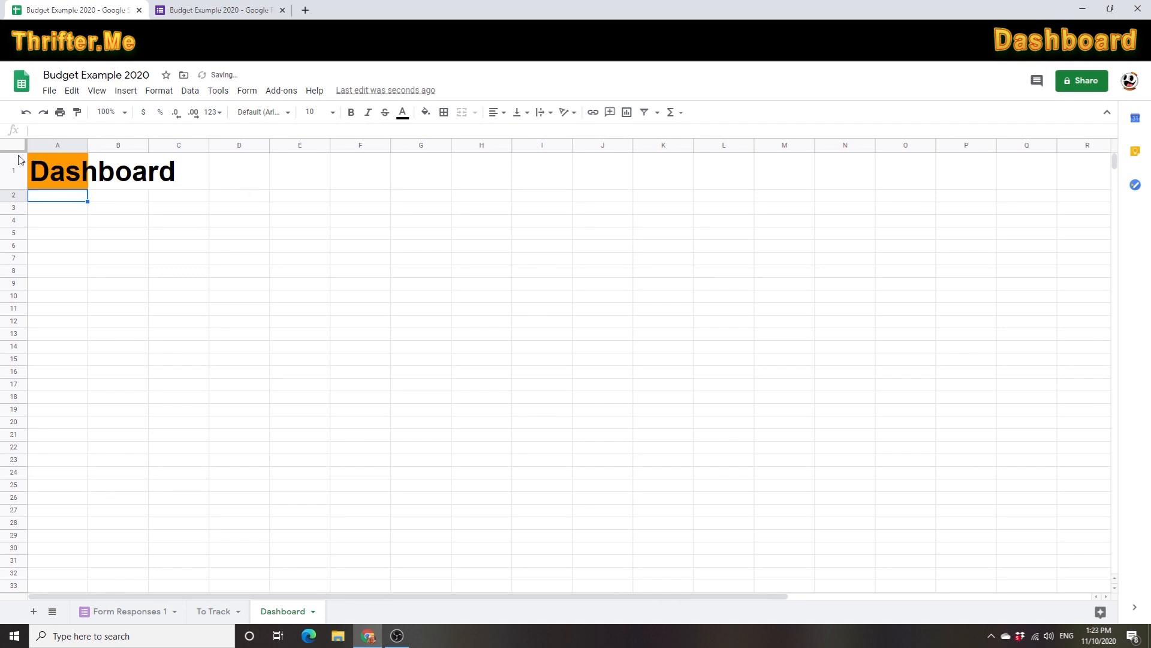
- Fill the whole of row 1 with black and set its text colour to bright green
left_click(20, 159)
left_click(425, 112)
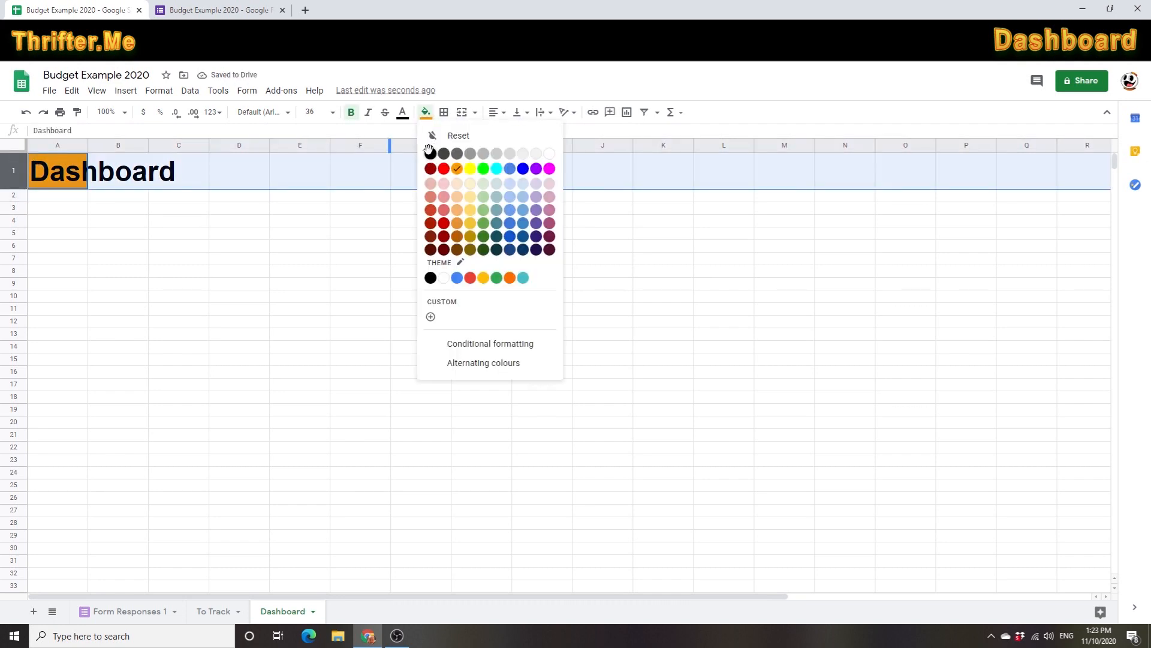
left_click(430, 153)
left_click(403, 112)
left_click(459, 168)
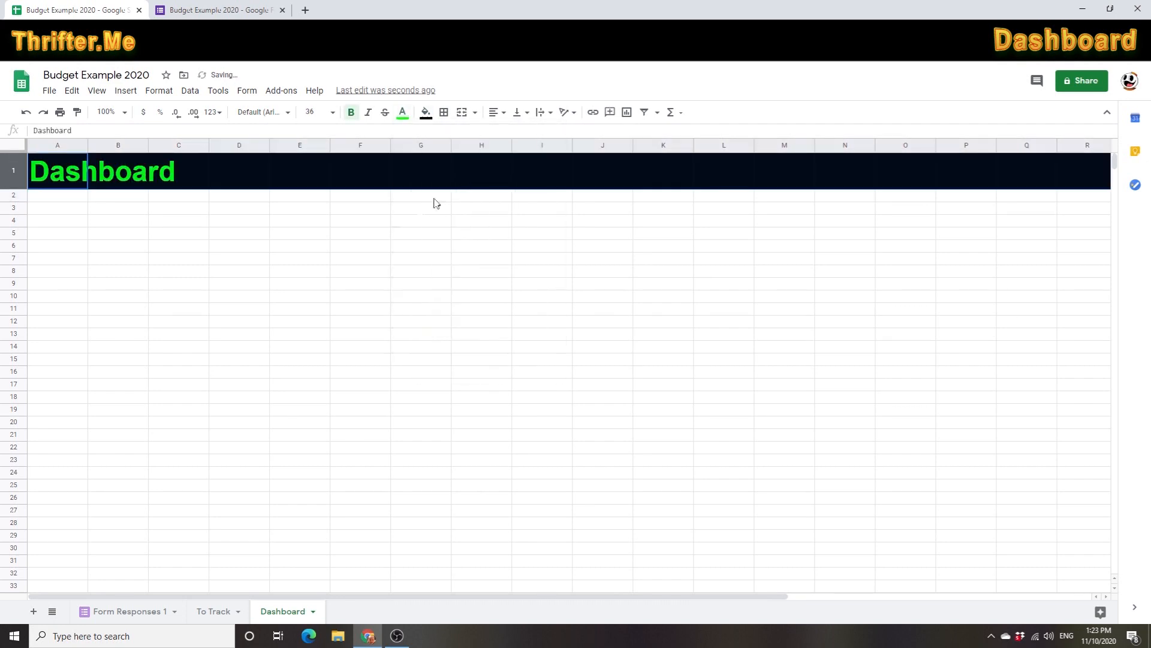
left_click(234, 300)
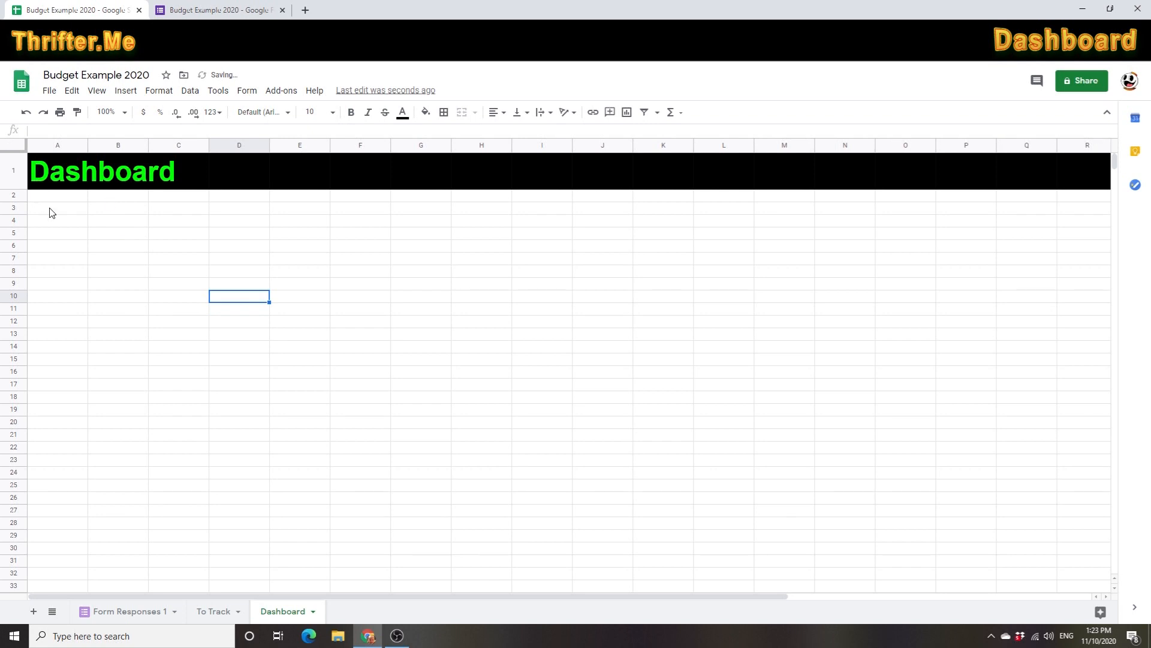
left_click(120, 222)
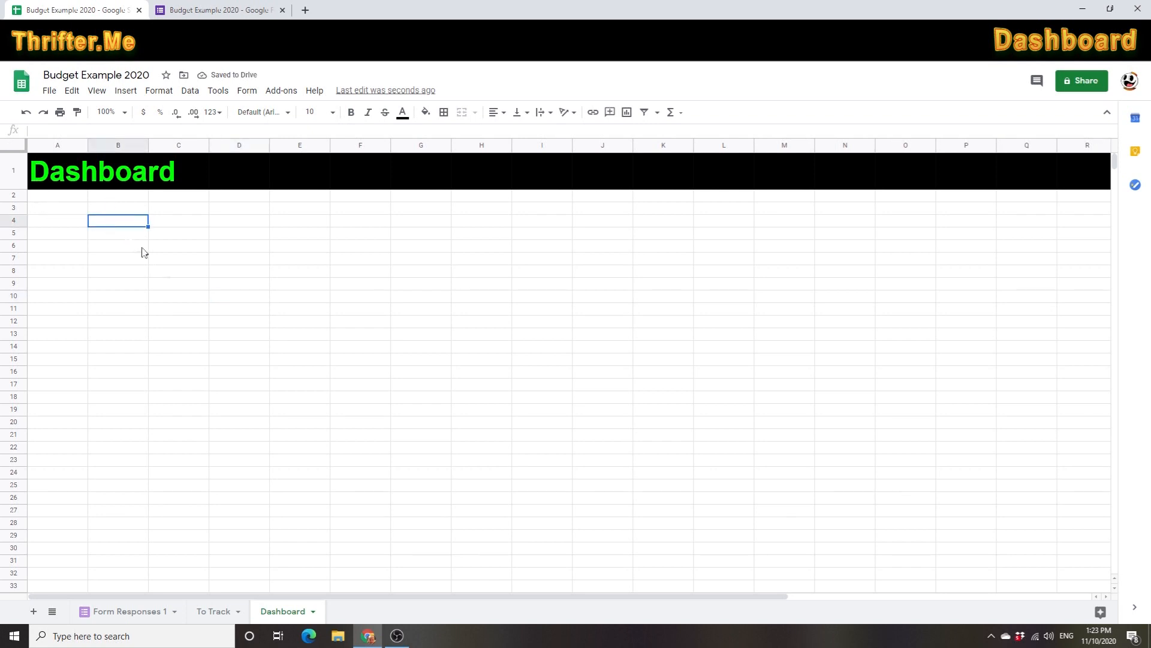
- Copy the personal expense items Phone through Haircut from B3:B16 of To Track into the Dashboard sheet starting at B3
left_click(213, 612)
left_click(327, 400)
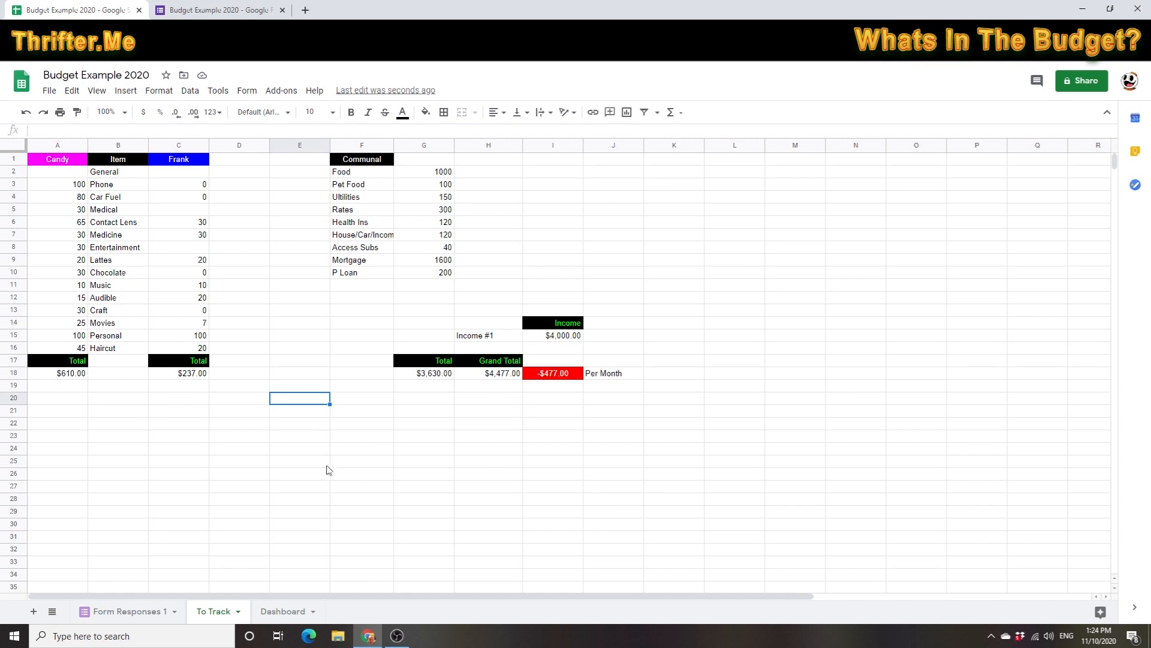
left_click(375, 414)
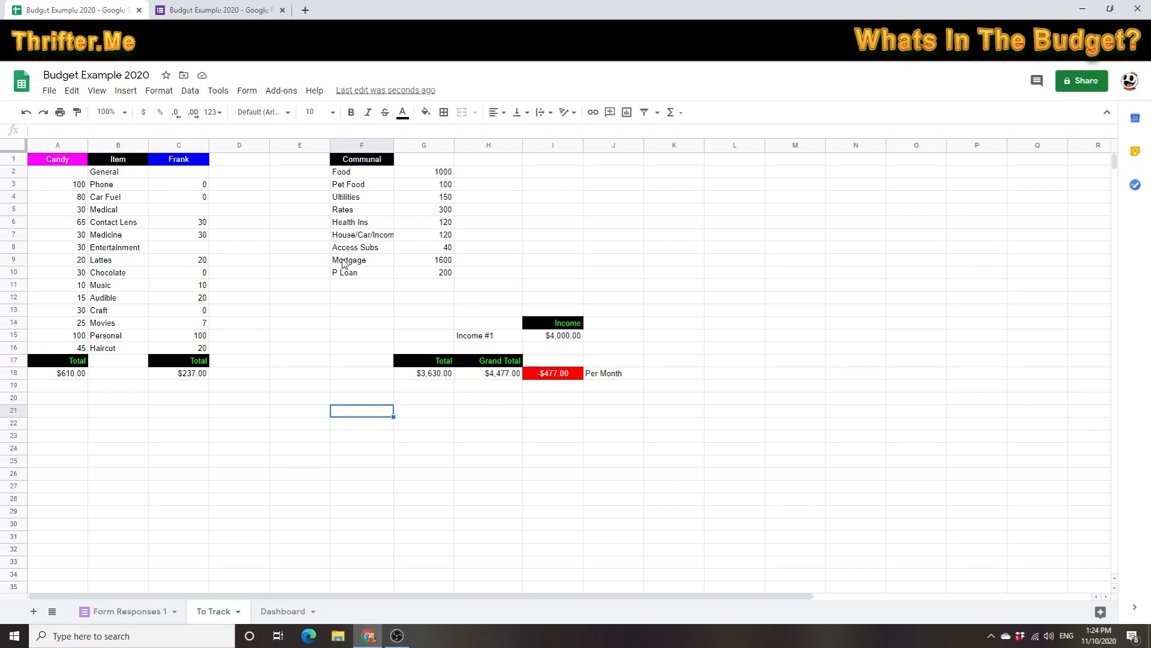
left_click(427, 503)
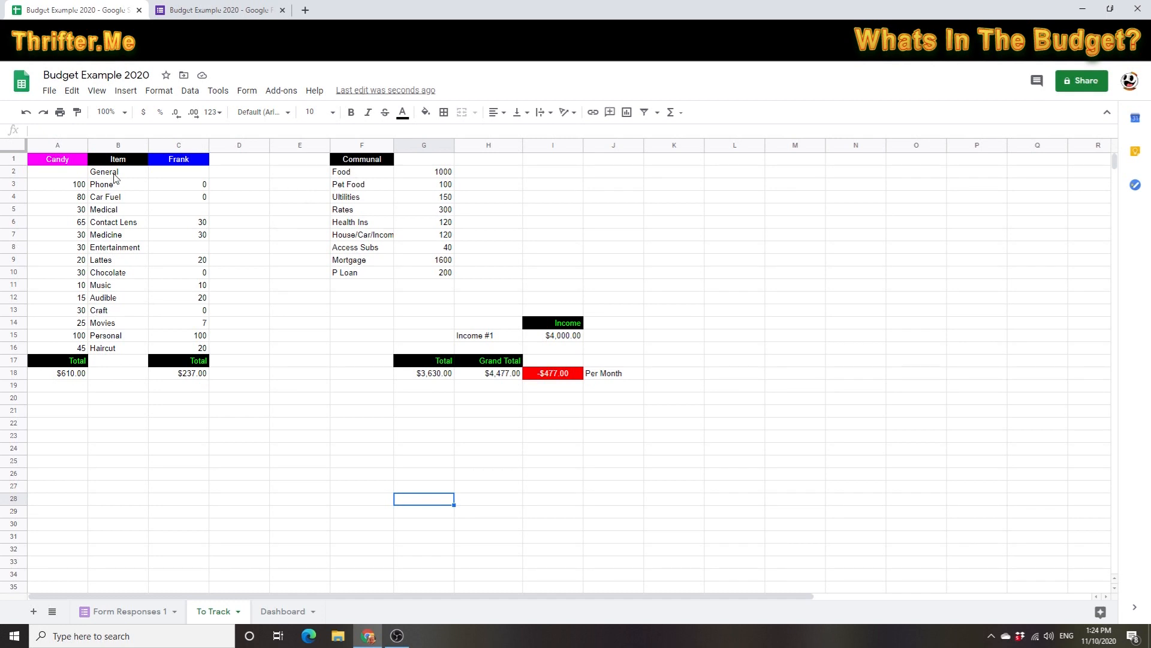
left_click_drag(113, 185, 118, 354)
right_click(118, 353)
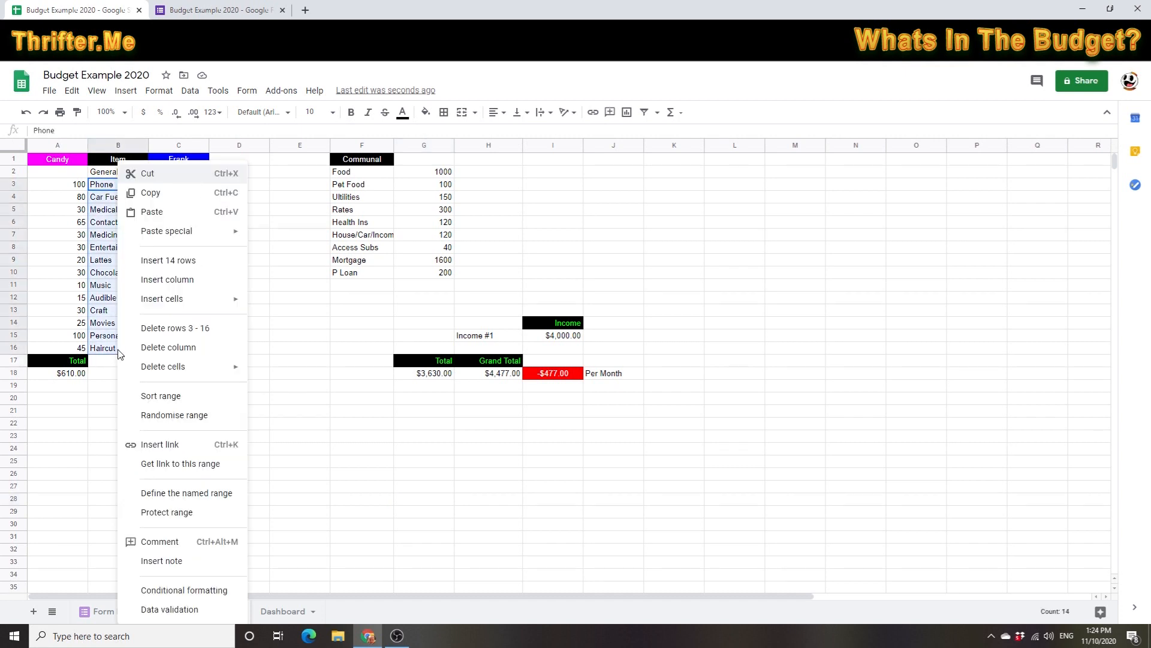
left_click(150, 192)
left_click(270, 611)
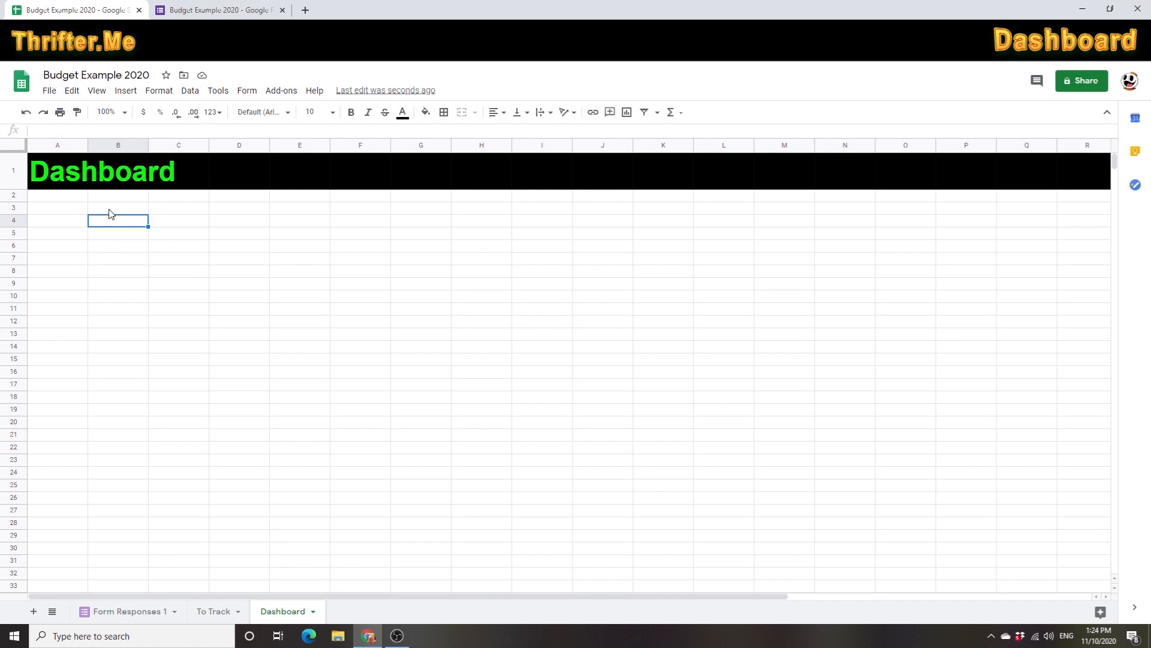
right_click(111, 211)
left_click(142, 232)
left_click(139, 448)
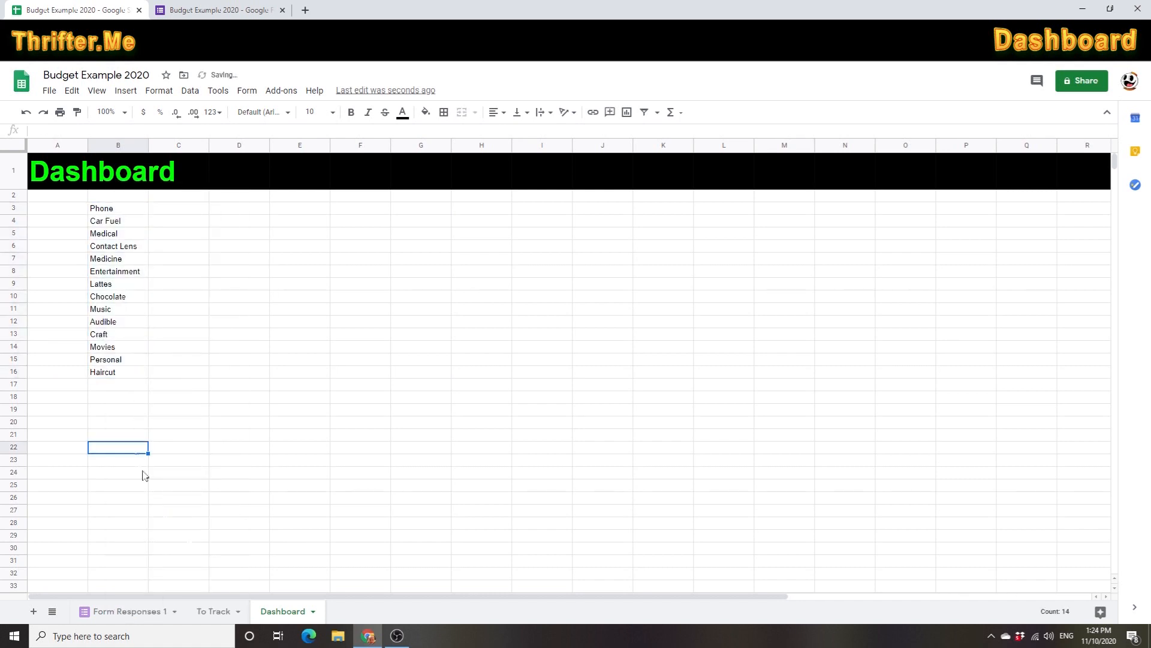
- Copy the communal items Food through P Loan from F2:F10 of To Track into the Dashboard sheet starting at B18
left_click(209, 612)
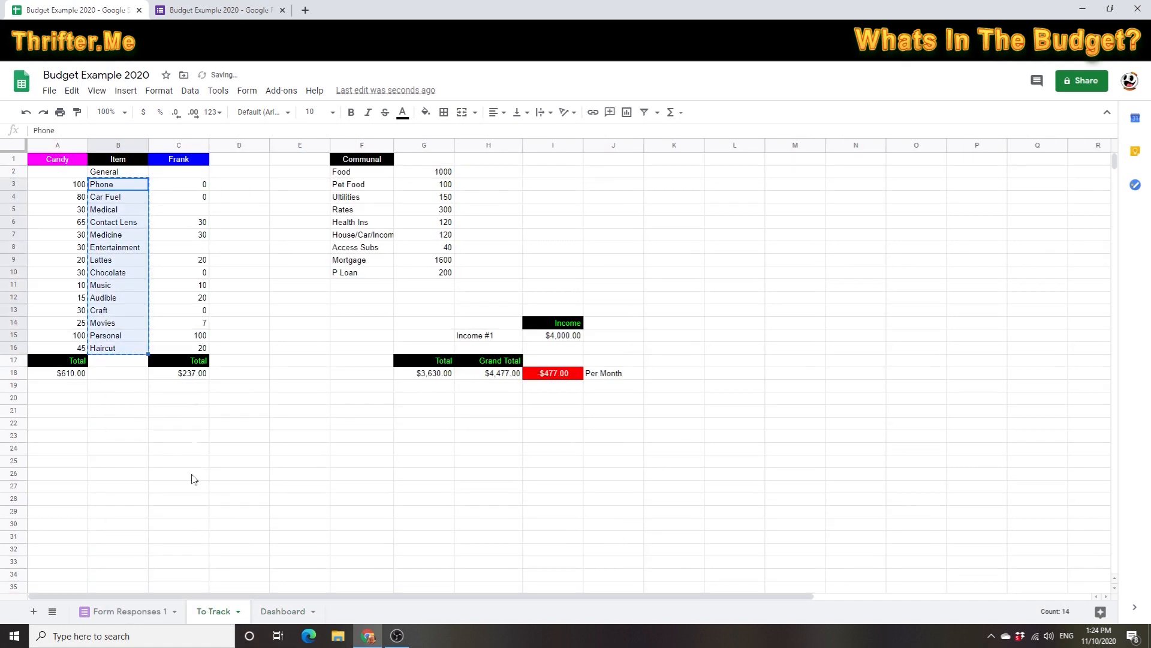
left_click(287, 261)
left_click_drag(370, 174, 379, 277)
right_click(379, 277)
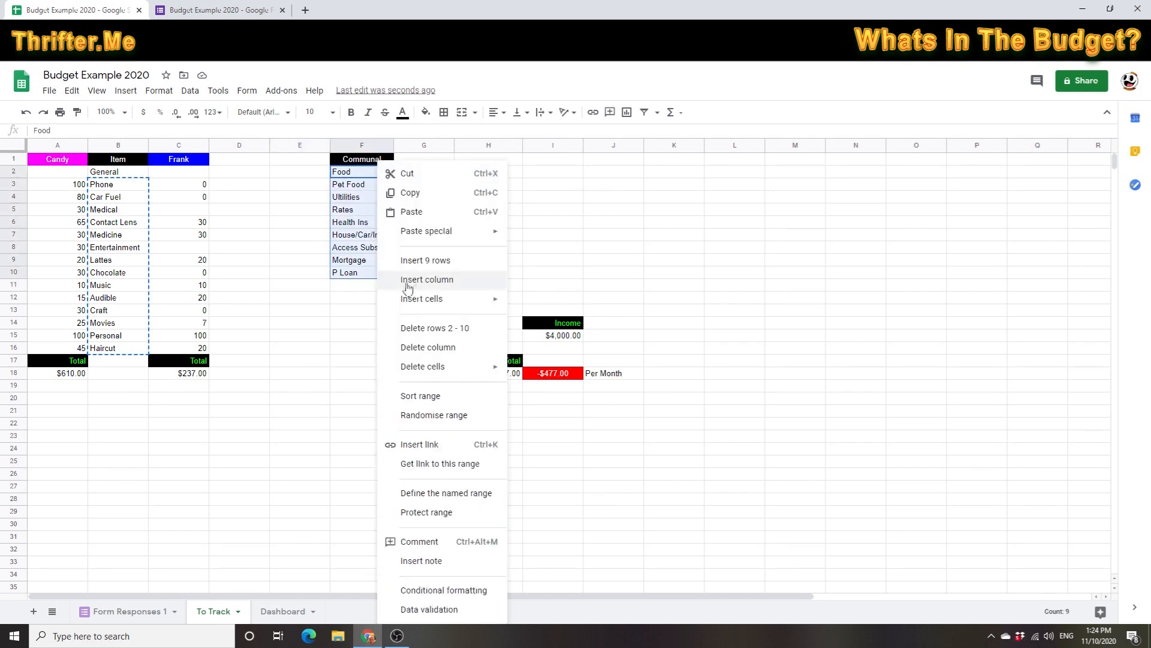
left_click(419, 190)
left_click(287, 612)
left_click(119, 400)
right_click(118, 402)
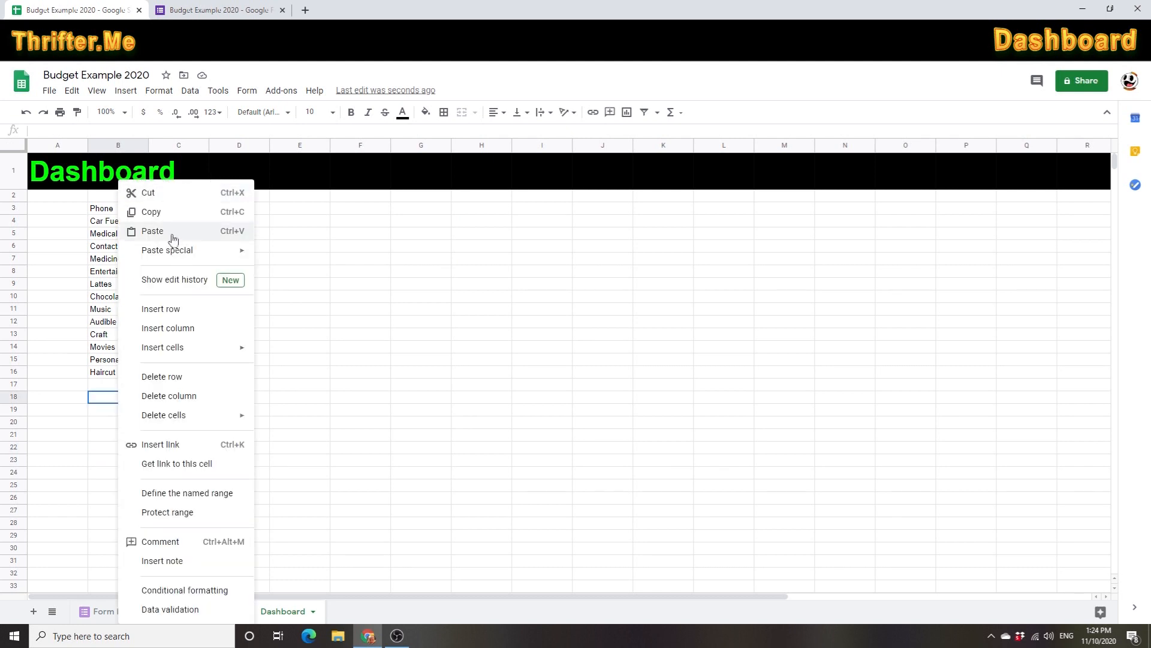
left_click(168, 233)
left_click(266, 326)
- Narrow the empty column A on the Dashboard sheet to a thin margin
left_click_drag(87, 145, 42, 145)
left_click_drag(83, 214, 90, 375)
left_click(141, 385)
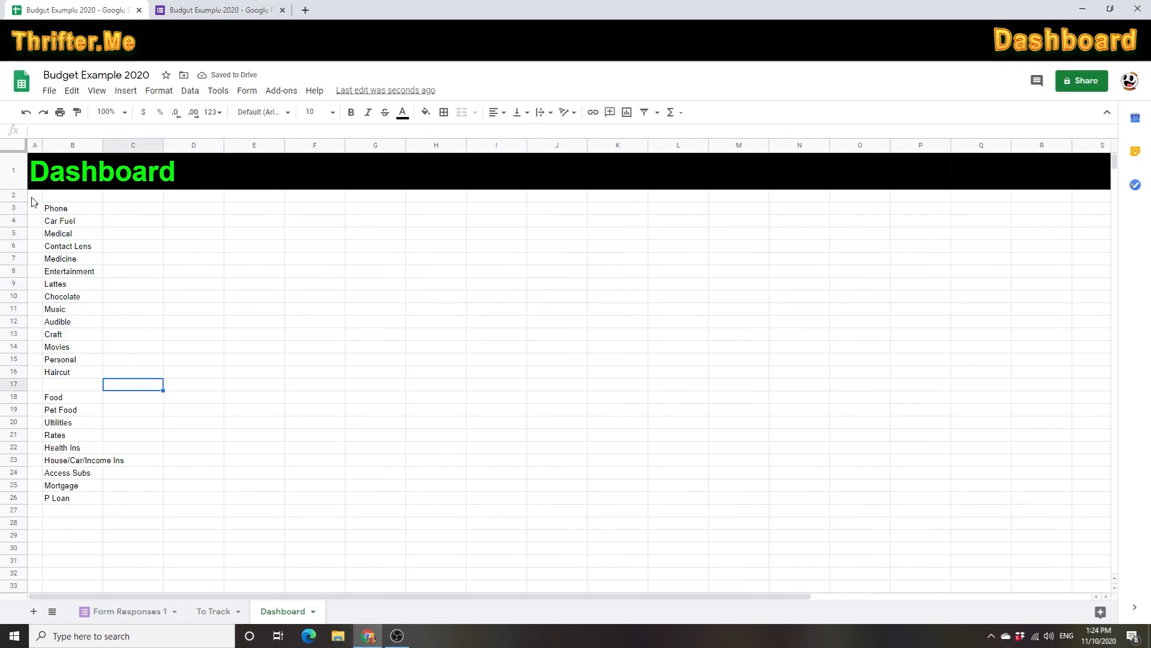
- Insert a row above Phone and enter the heading "General Expenses" in B3
left_click(14, 208)
right_click(15, 208)
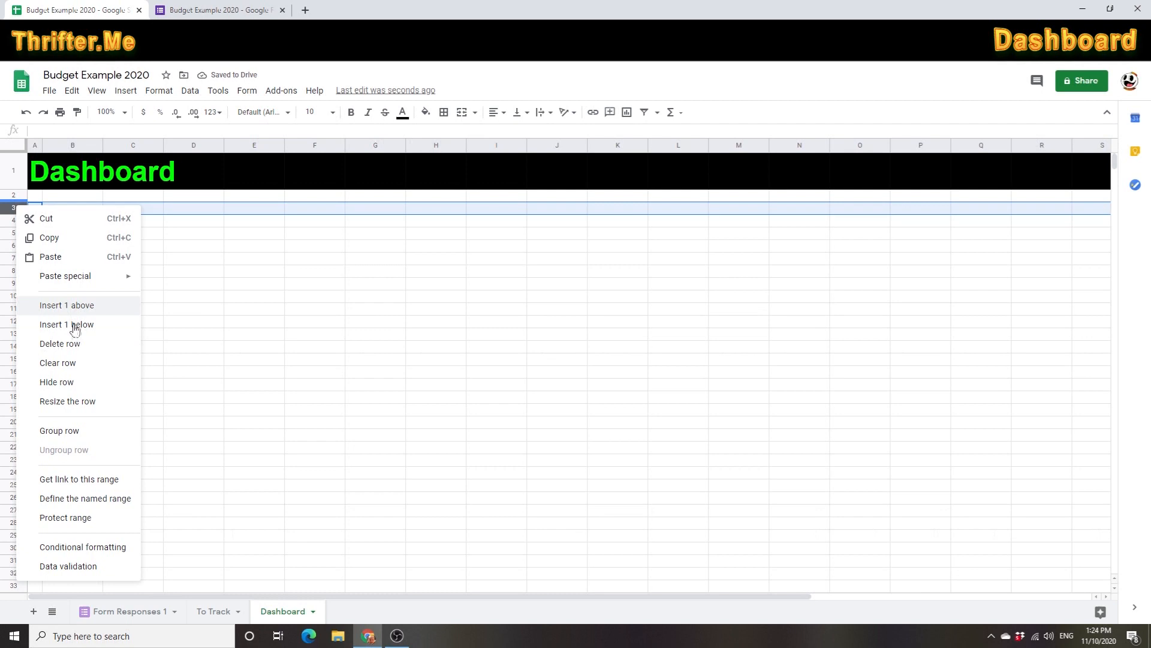
left_click(75, 305)
left_click(82, 211)
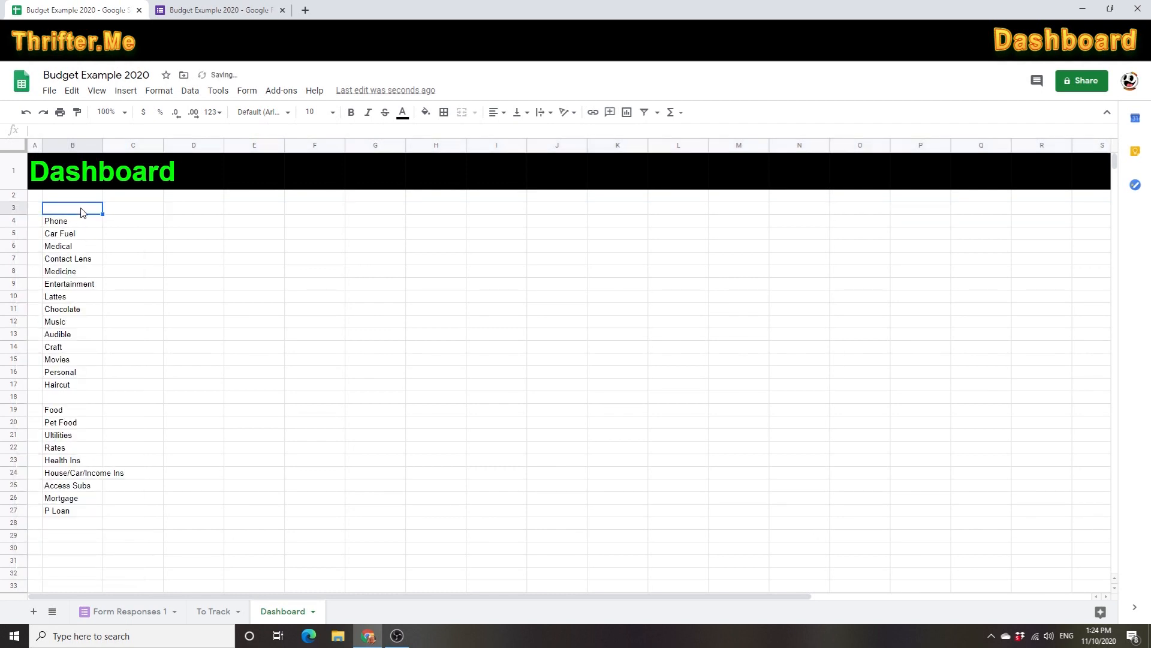
type("General Expenses")
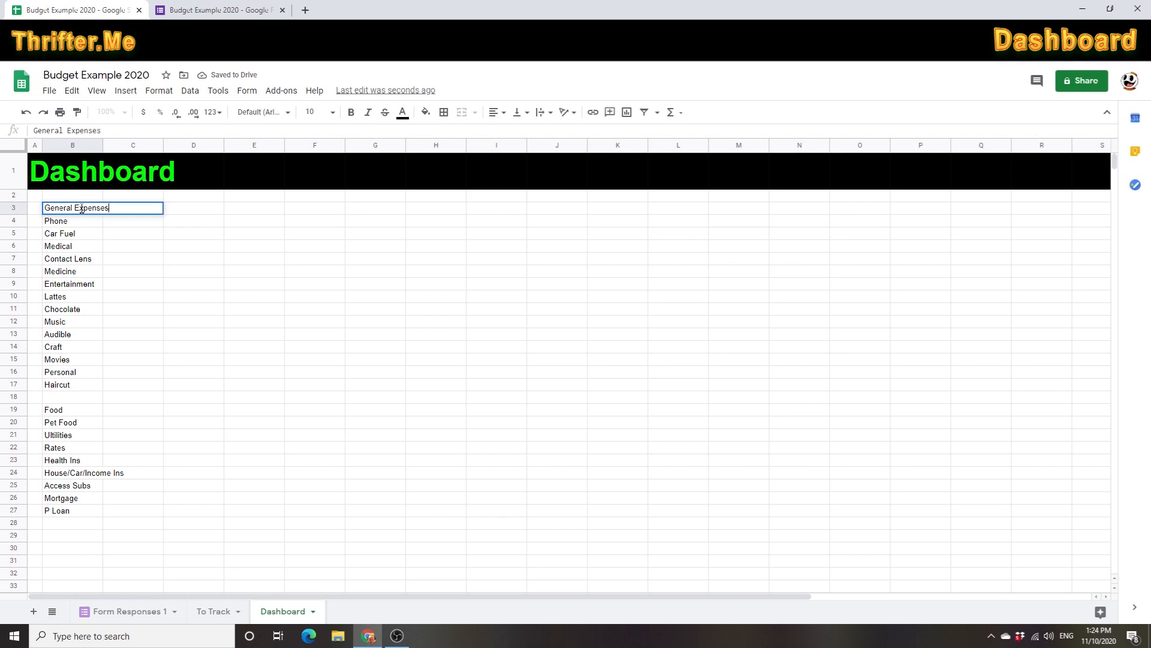
- Insert a row above Food on the Dashboard sheet and enter the heading "Fixed / Standard Expenses" in B19
right_click(20, 412)
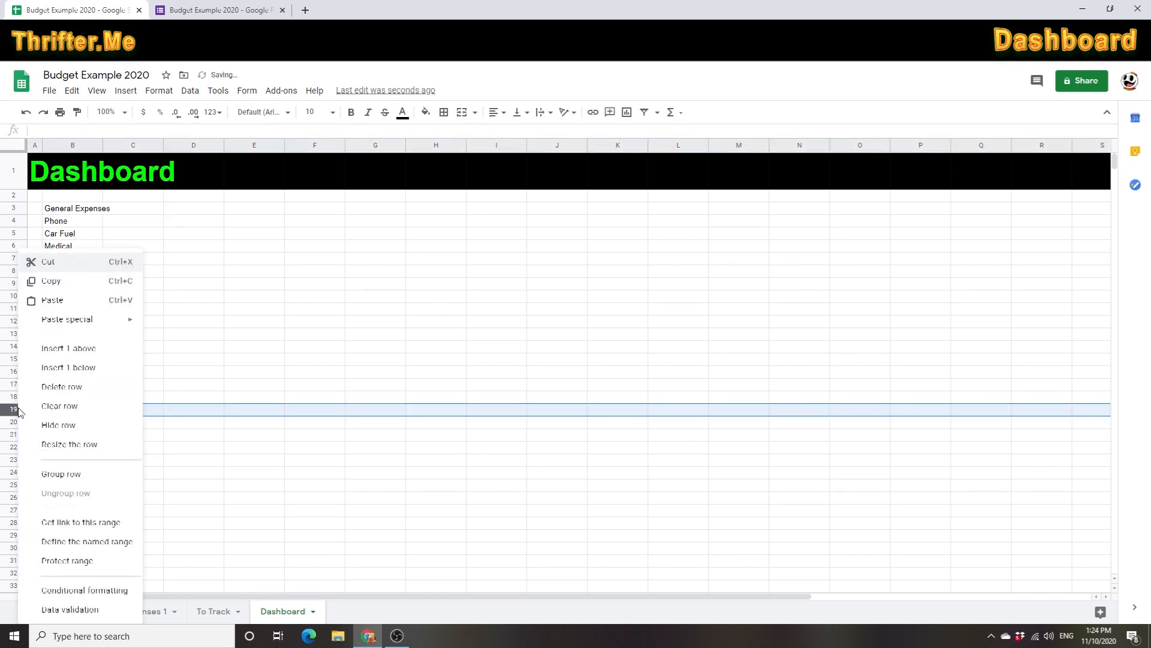
left_click(80, 347)
left_click(81, 411)
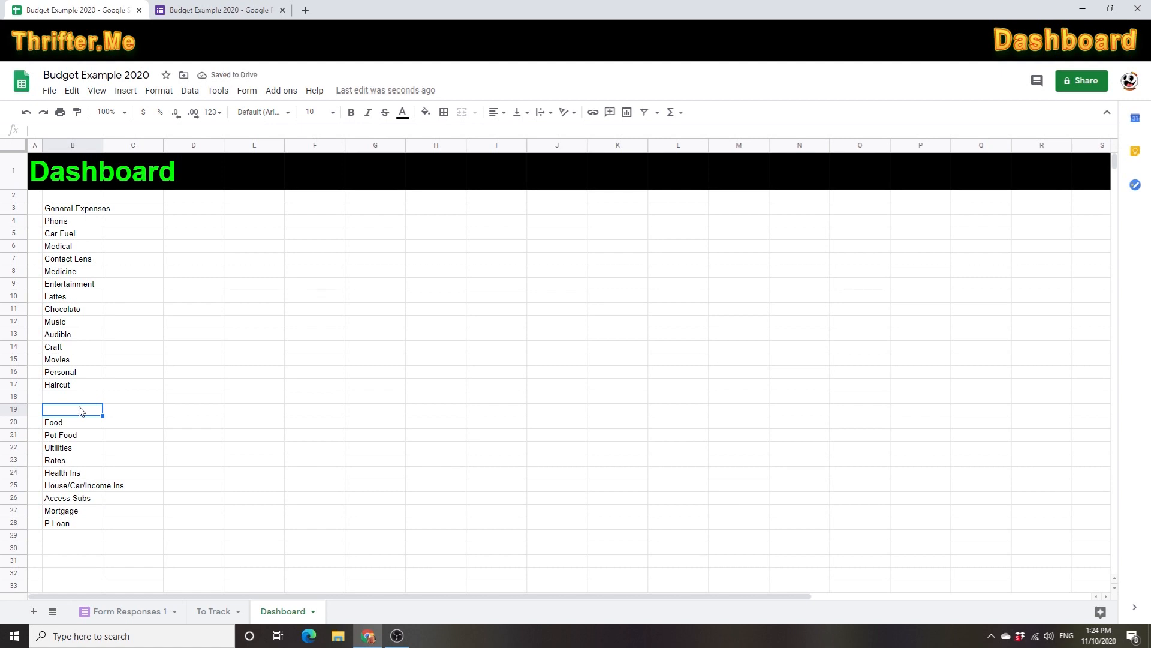
type("Fixed")
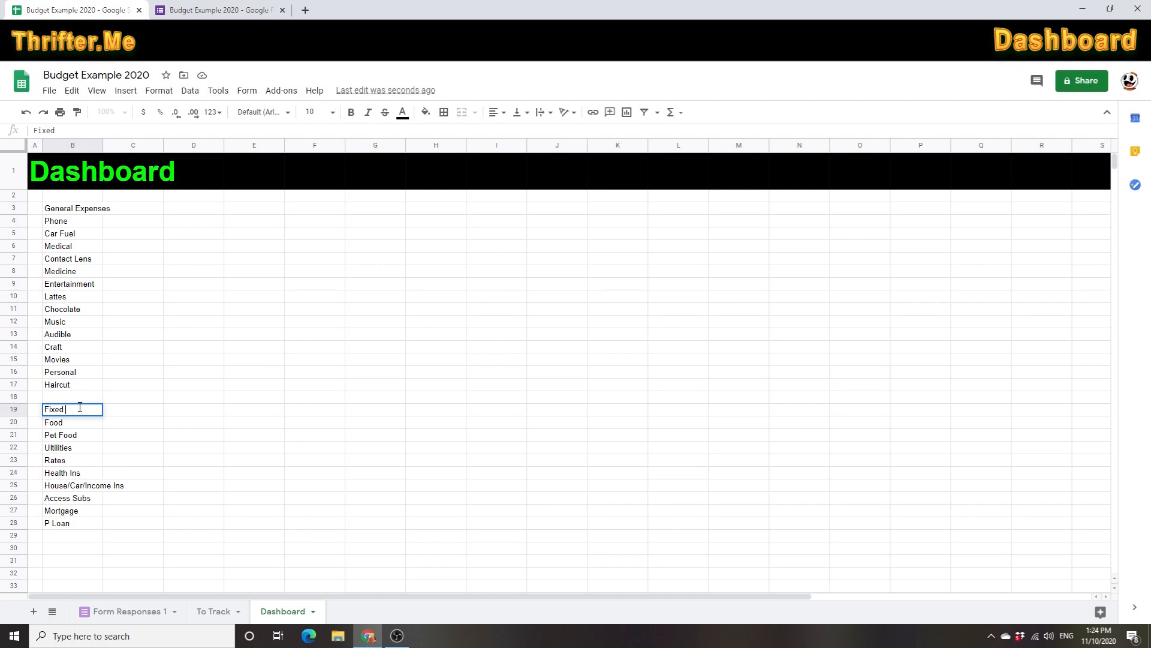
type(" / Standard Expenses")
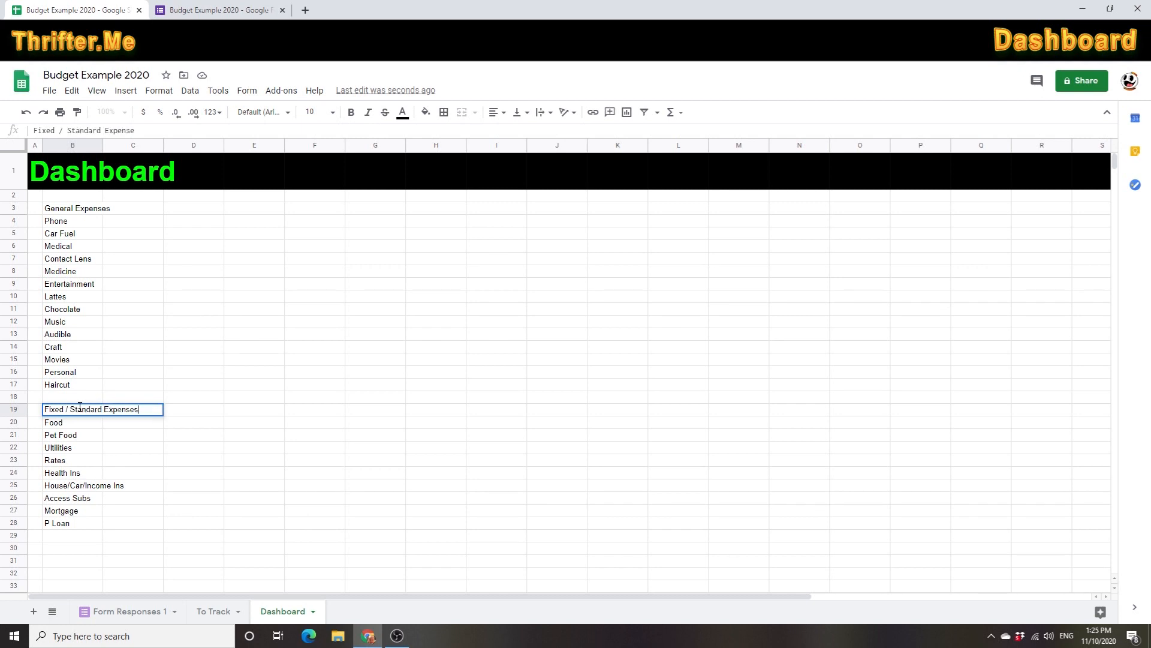
key("Return")
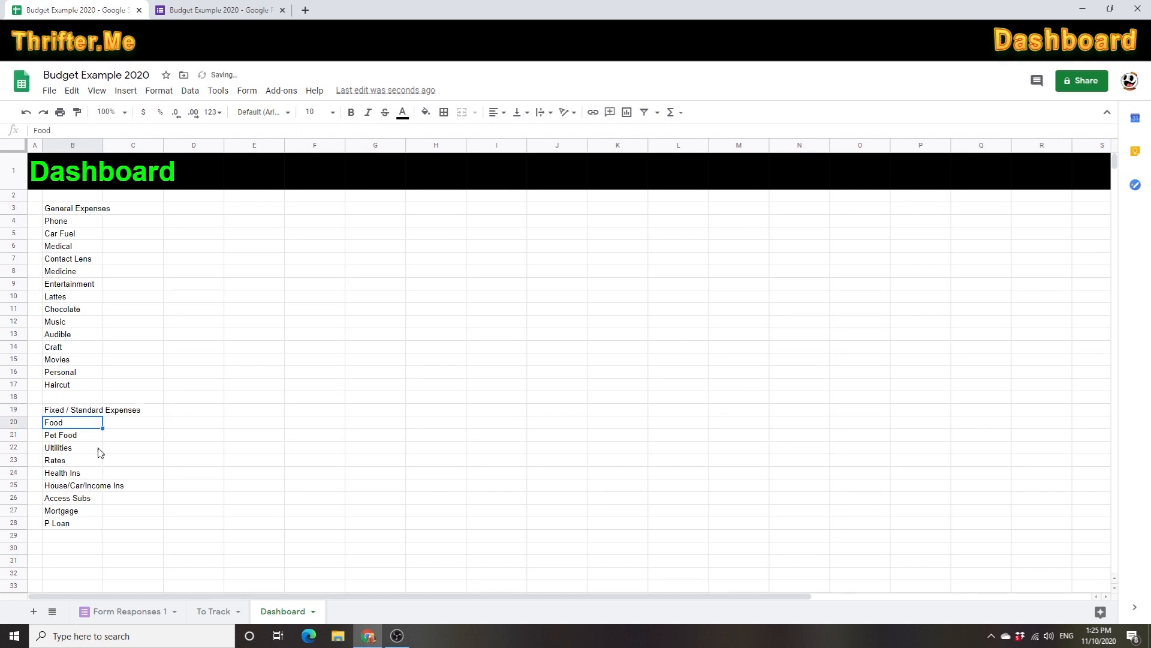
- Widen column B so the "Fixed / Standard Expenses" heading fits within it
left_click(17, 411)
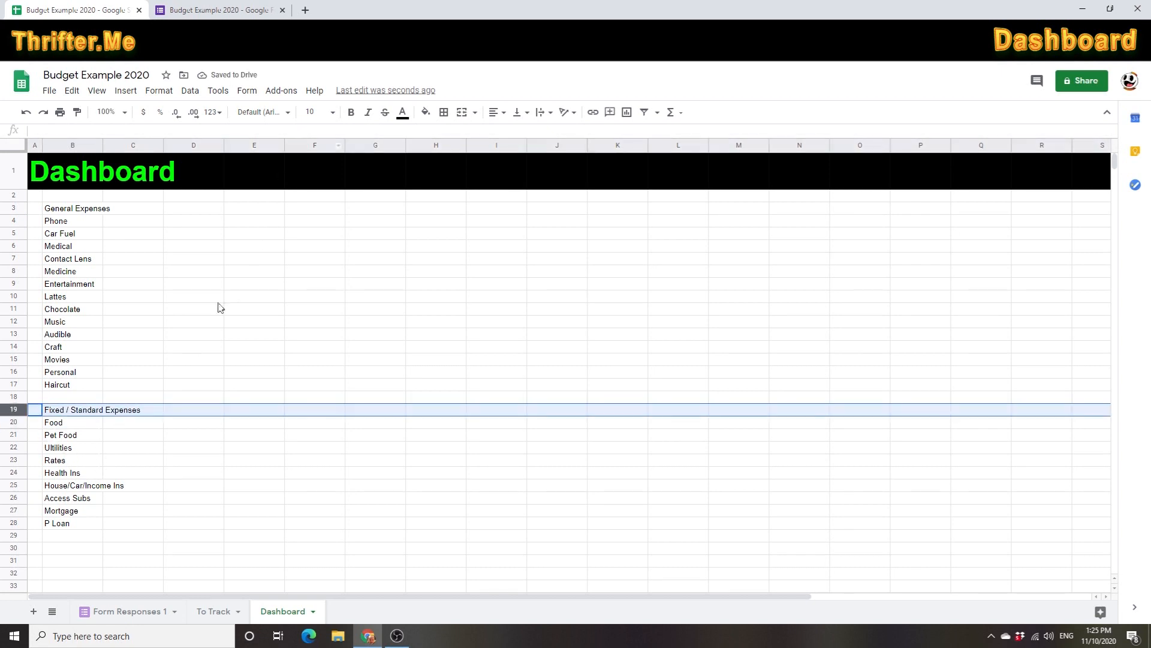
left_click(72, 451)
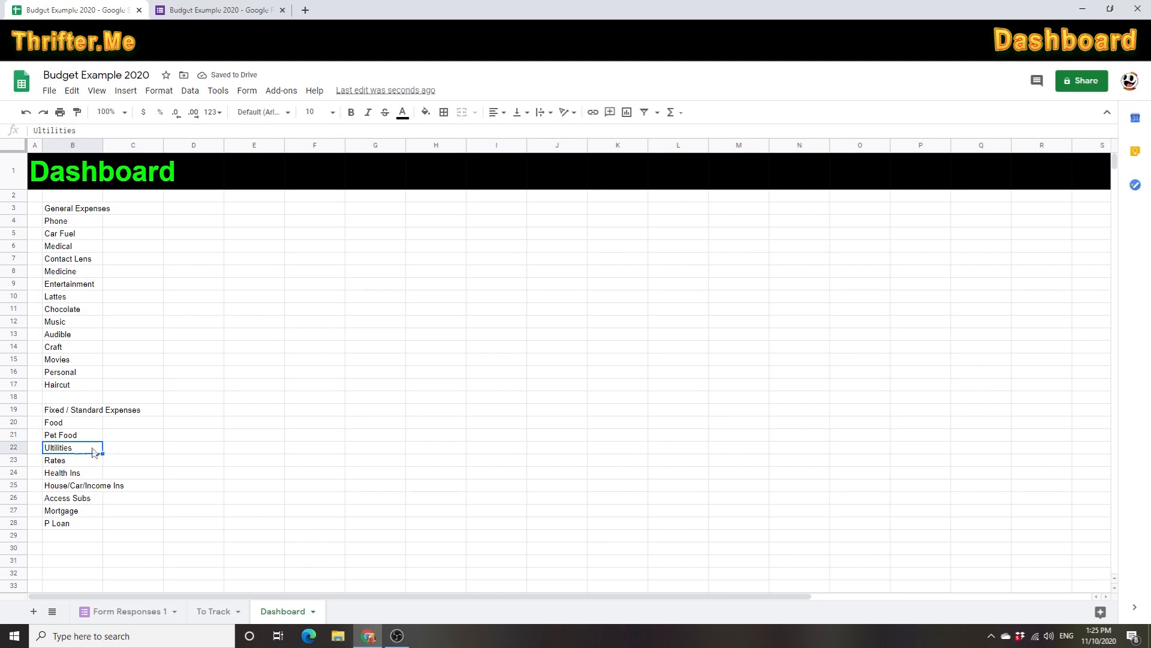
left_click(114, 436)
left_click_drag(164, 146, 172, 149)
left_click(219, 257)
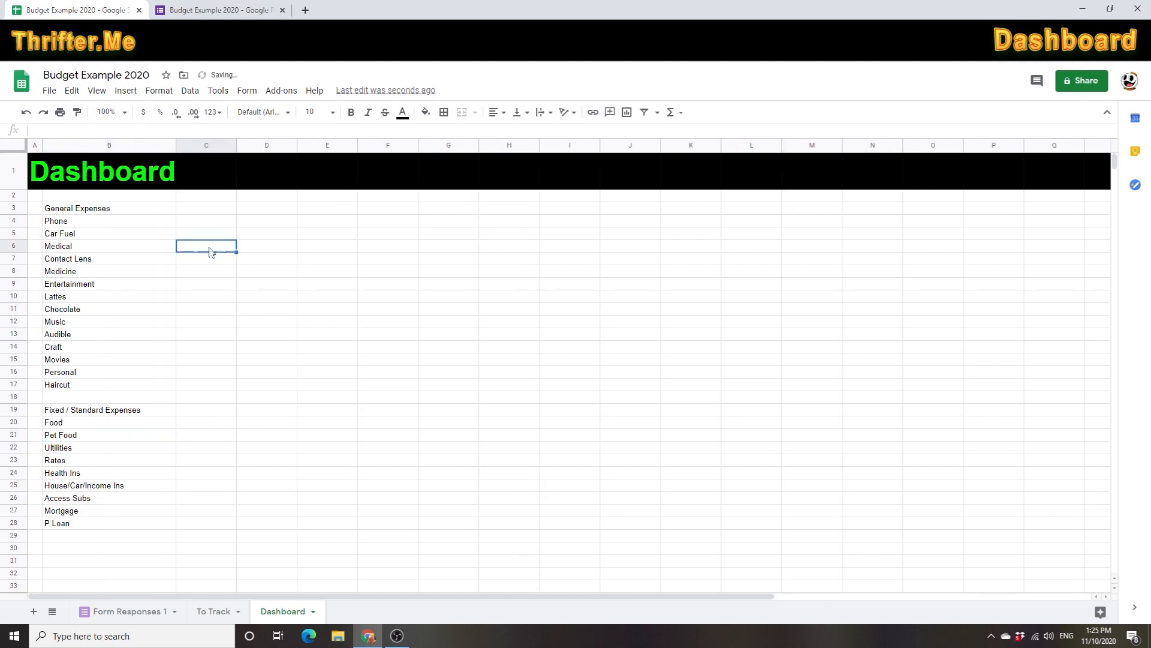
- Format the General Expenses block B3:B17 with a black fill and orange text
left_click(103, 210)
left_click_drag(103, 210, 88, 386)
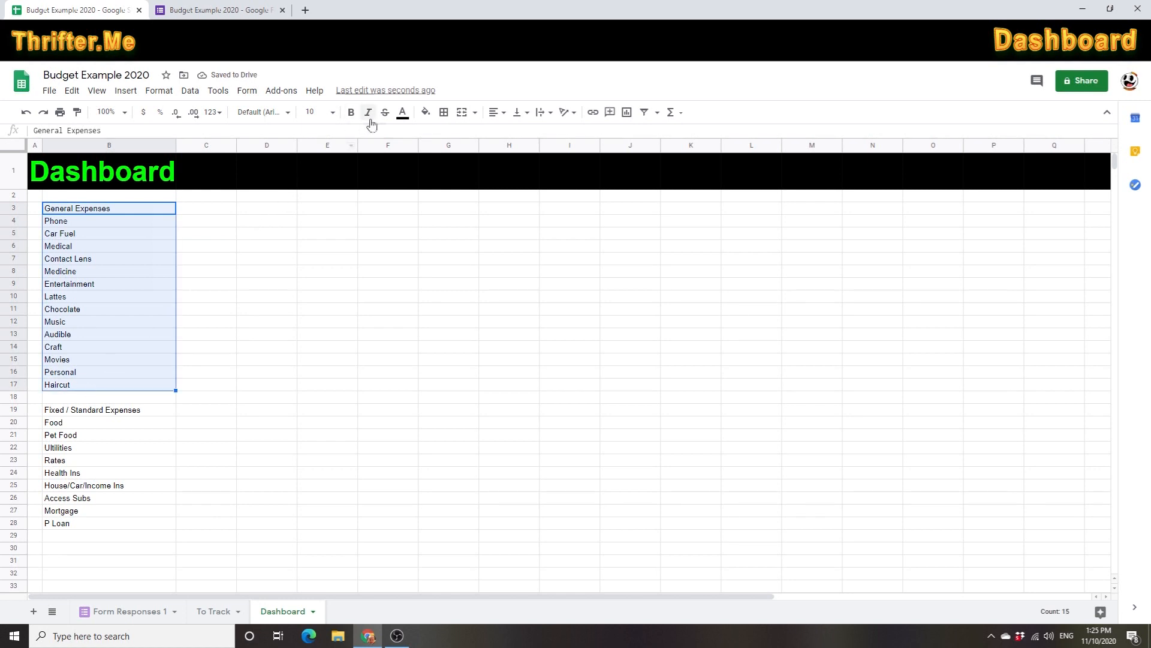
left_click(424, 112)
left_click(430, 153)
left_click(402, 112)
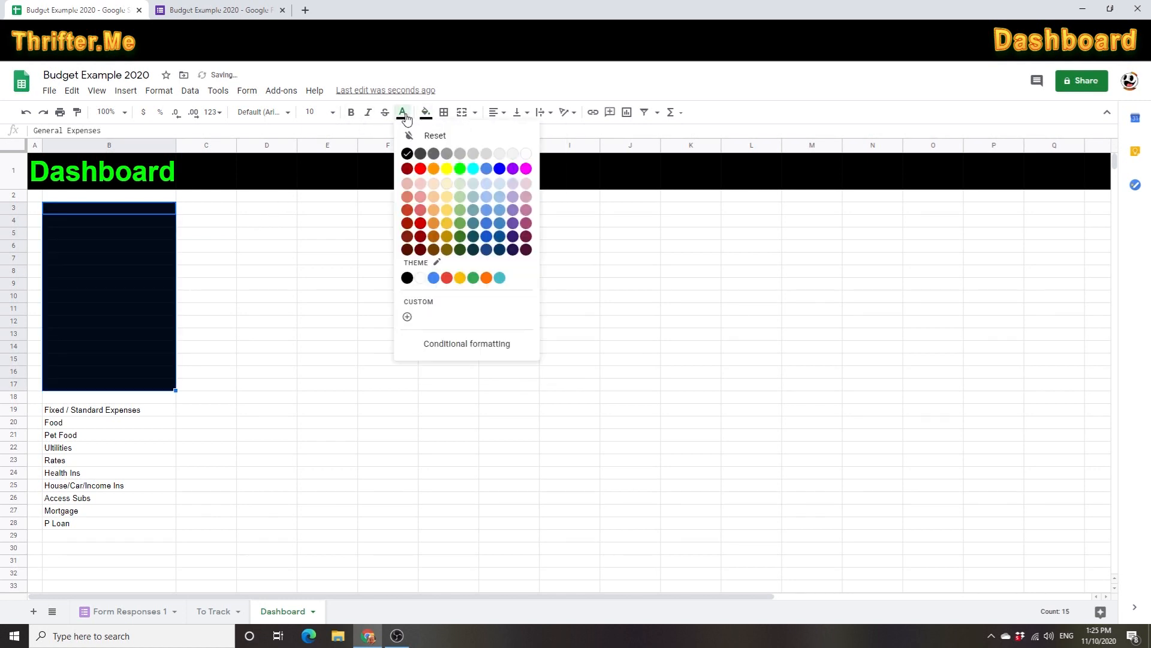
left_click(434, 168)
left_click(180, 462)
- Format the Fixed / Standard Expenses block B19:B28 with a black fill and orange text
left_click_drag(97, 409, 91, 523)
left_click(424, 113)
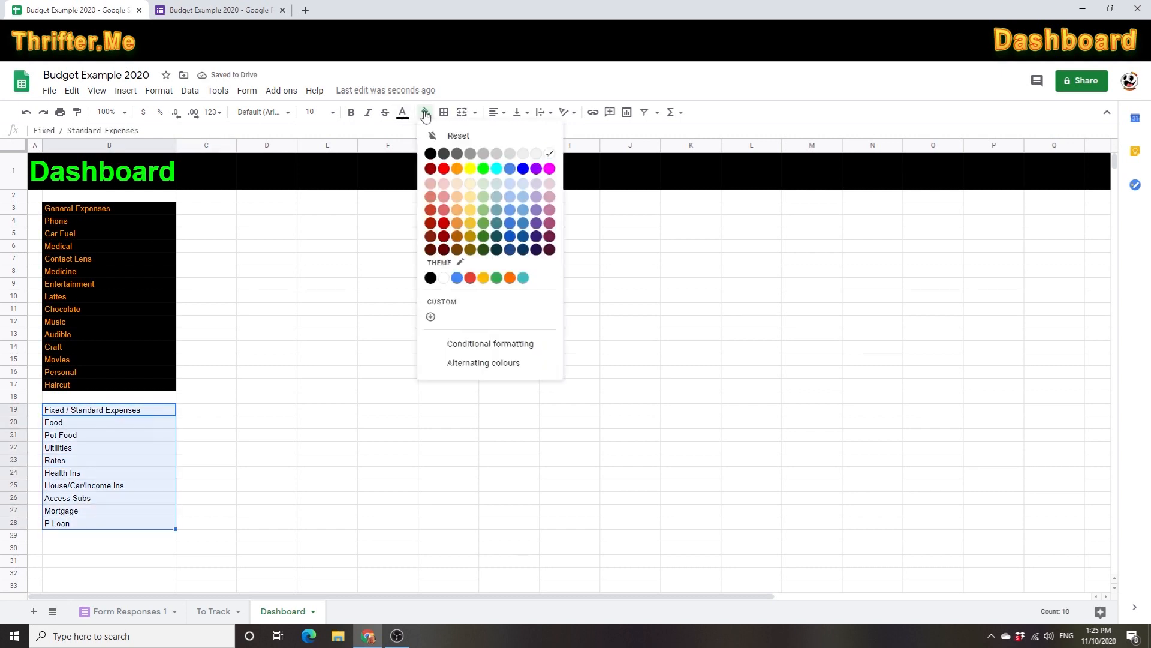
left_click(431, 154)
left_click(402, 112)
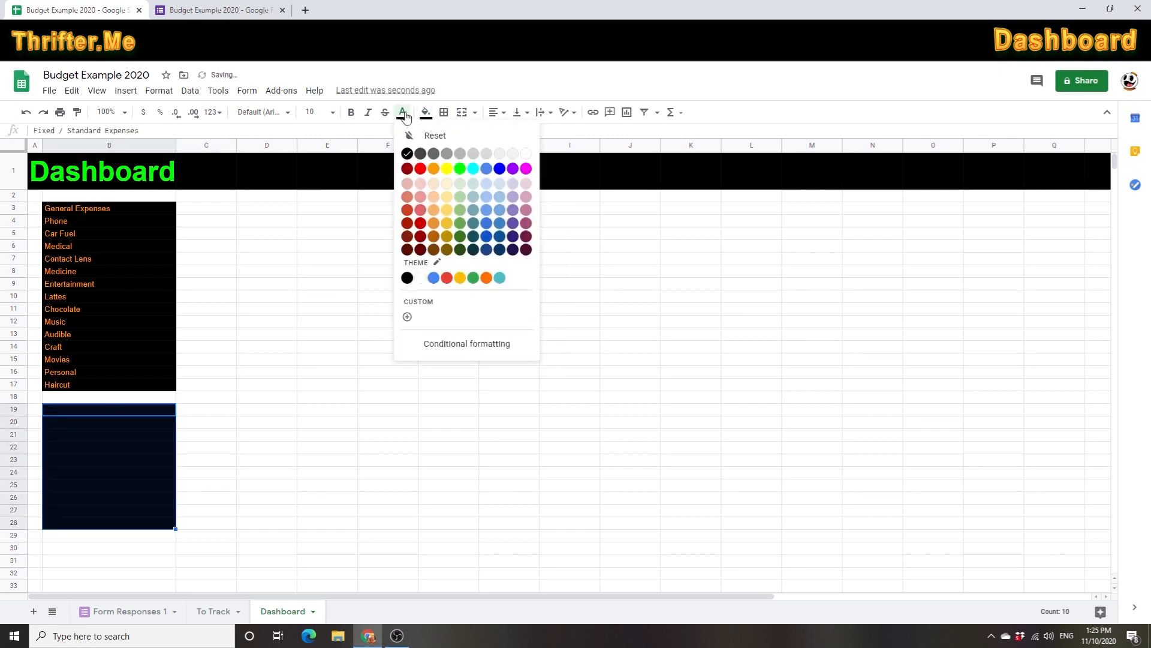
left_click(433, 169)
left_click(241, 360)
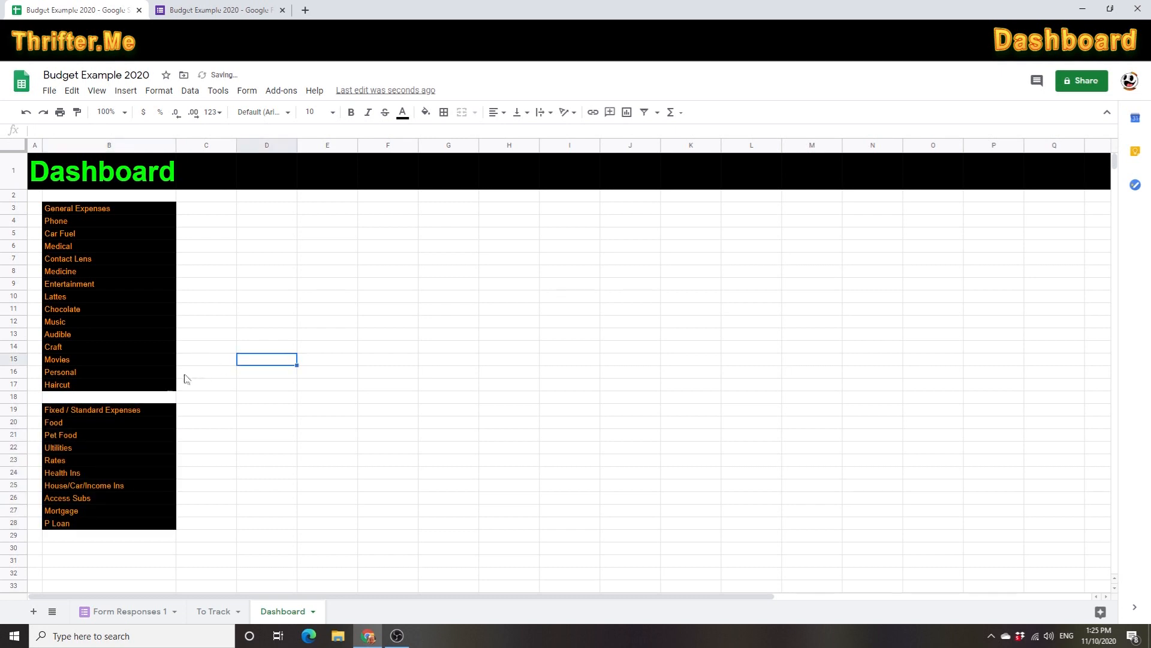
- Make the "Fixed / Standard Expenses" and "General Expenses" headings bold
left_click(85, 408)
left_click(351, 112)
left_click(93, 211)
left_click(351, 112)
left_click(283, 274)
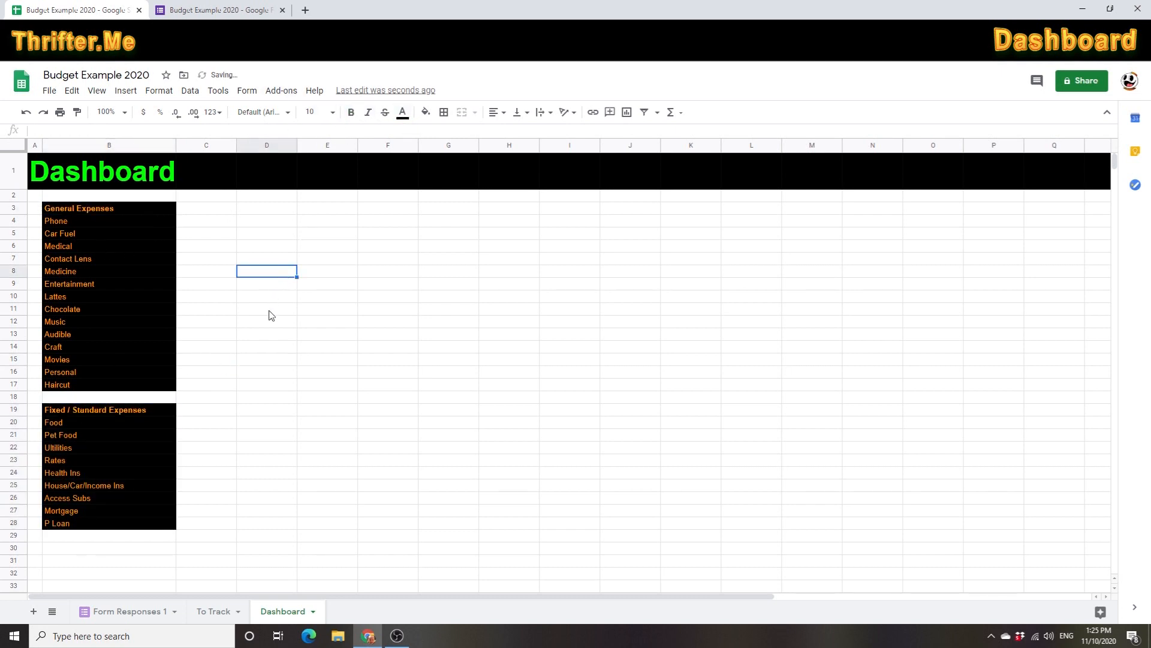
left_click(241, 223)
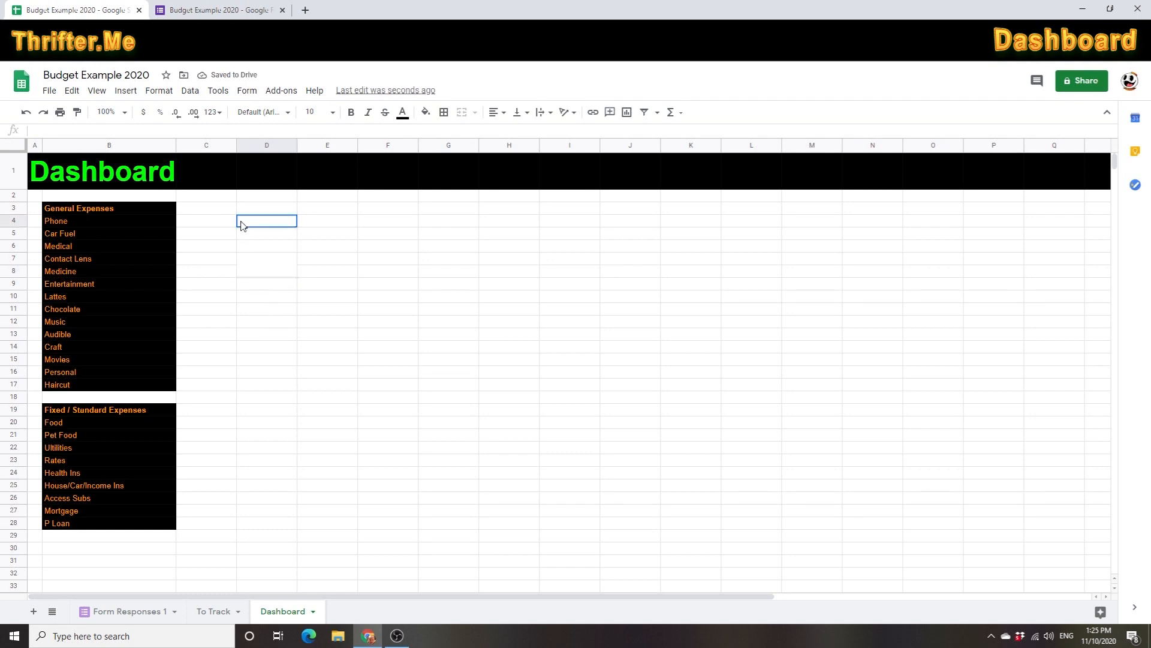
left_click(217, 223)
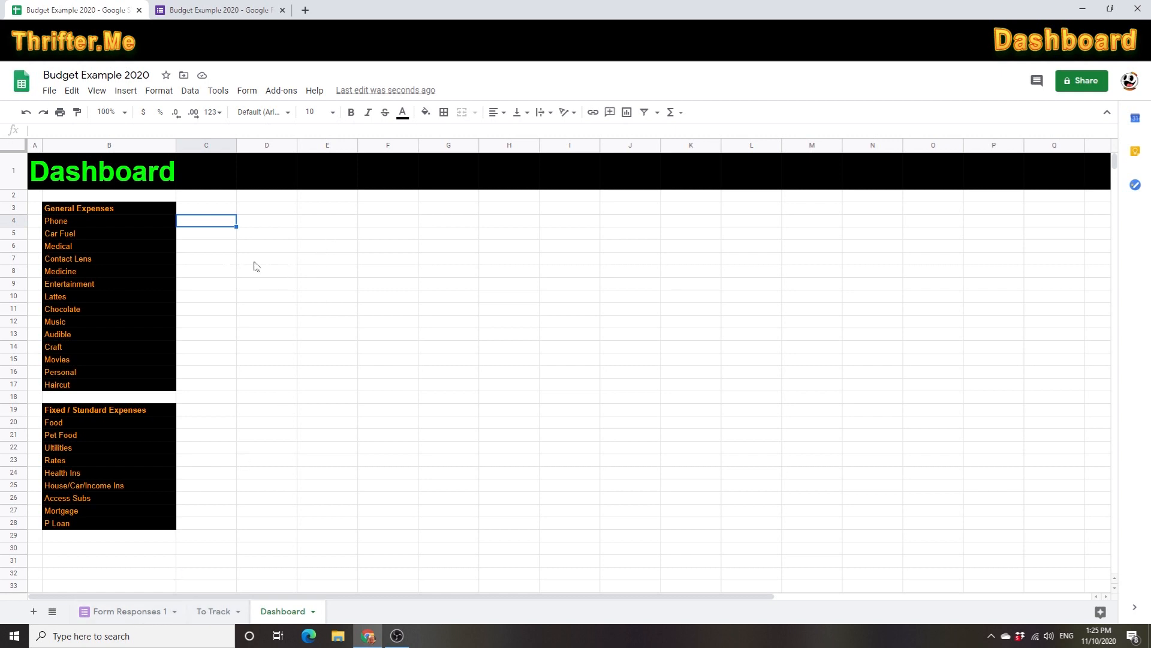
left_click(92, 234)
left_click(70, 219)
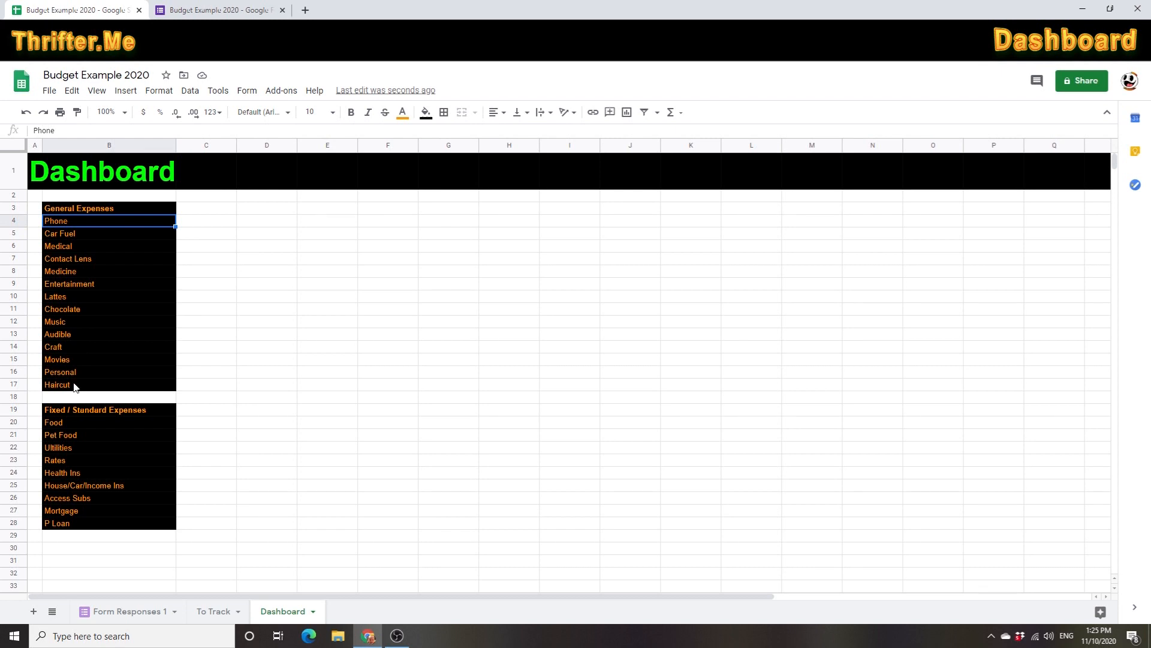
- Switch to the Budget Example 2020 form in Google Forms and title the untitled question "What expense is incurred?"
left_click(245, 12)
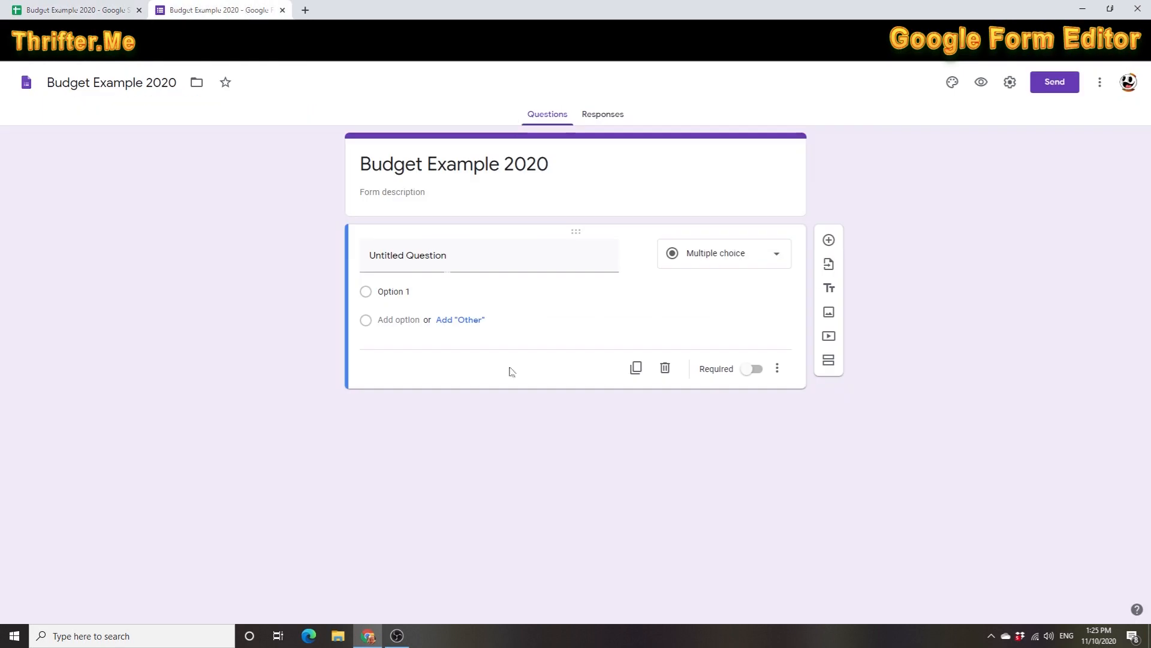
left_click(443, 250)
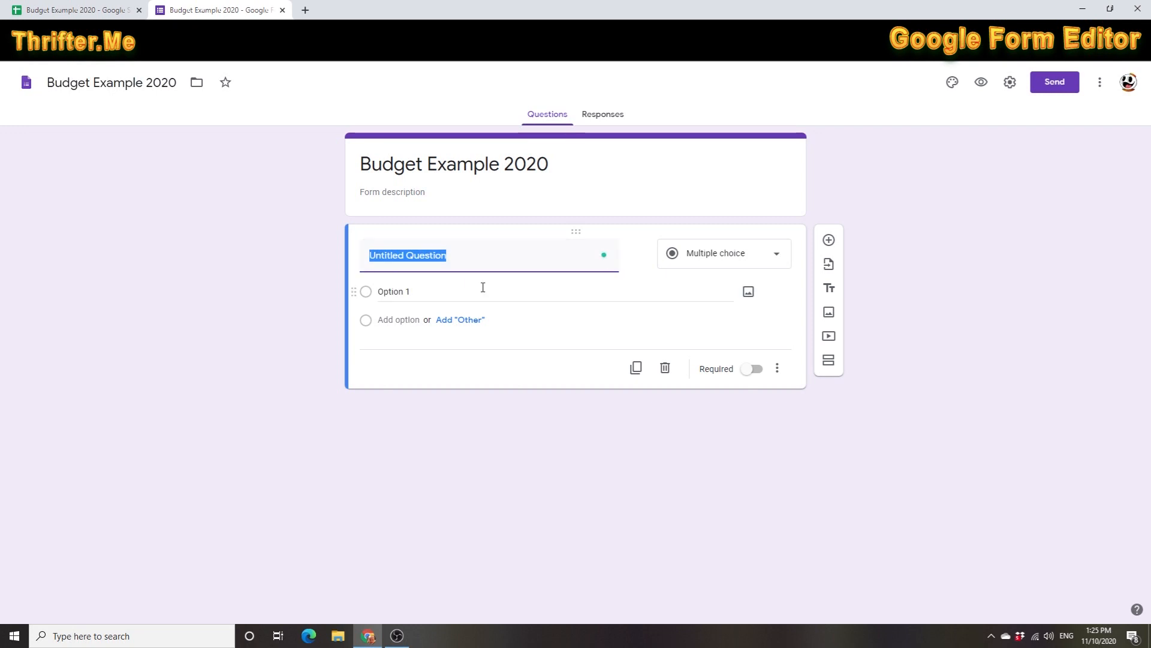
type("What are ")
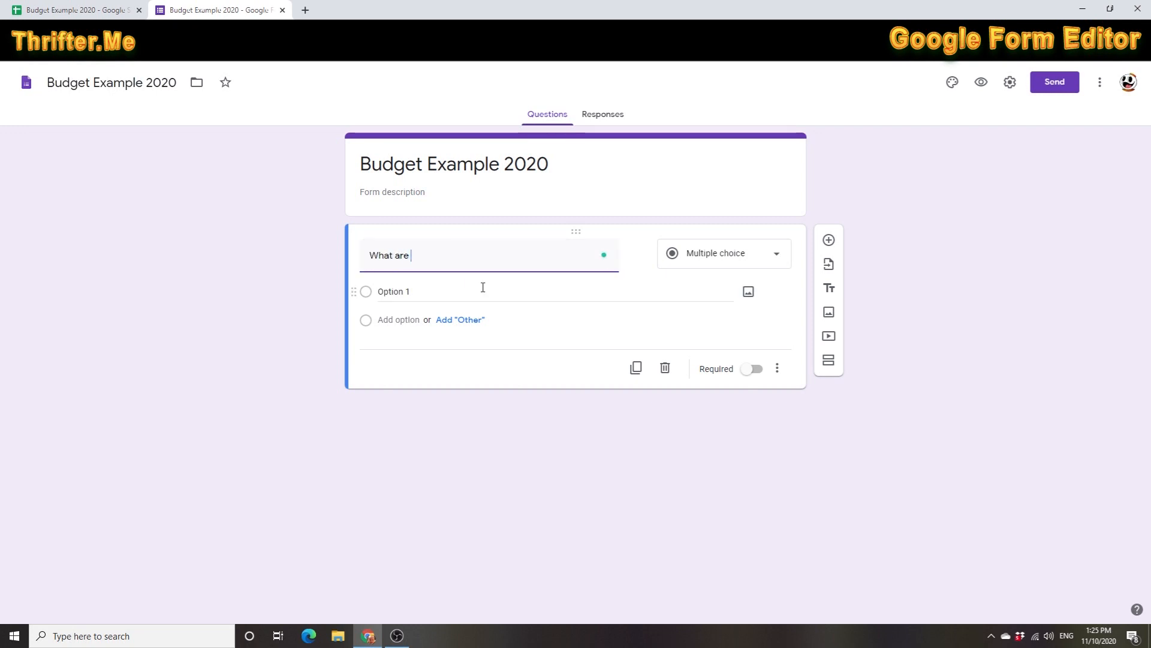
type("you")
key("BackSpace")
key("BackSpace")
key("BackSpace")
key("BackSpace")
key("BackSpace")
type("expense is")
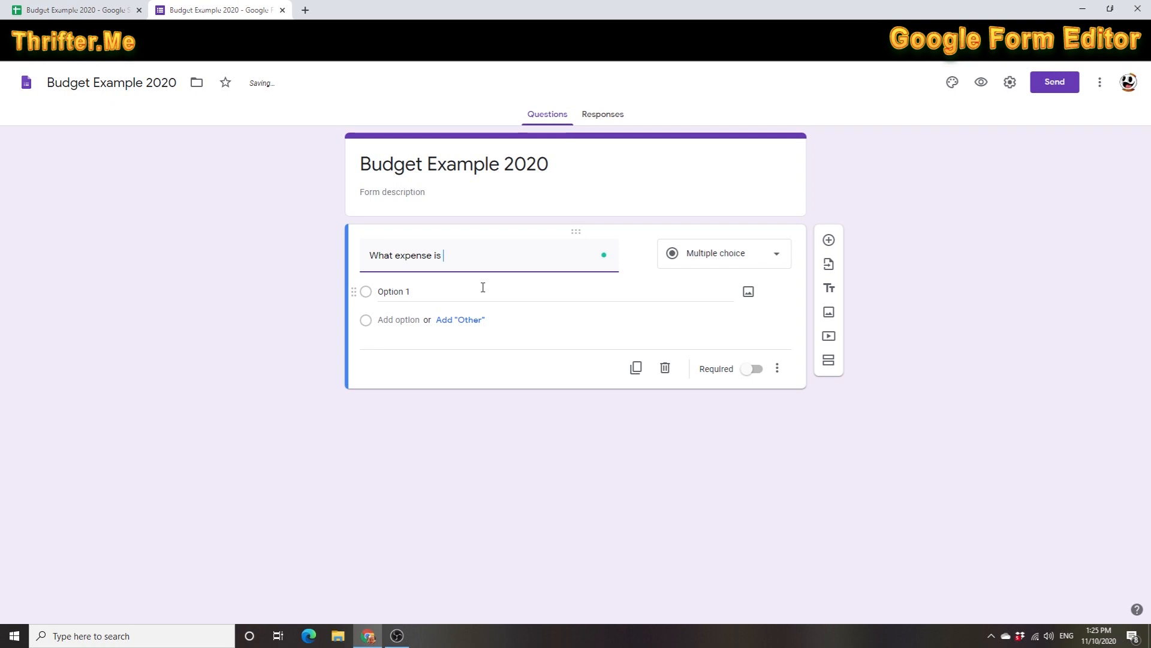
type(" incurred")
- Change the answer type of the "What expense is incurred?" question to Drop-down
left_click(719, 261)
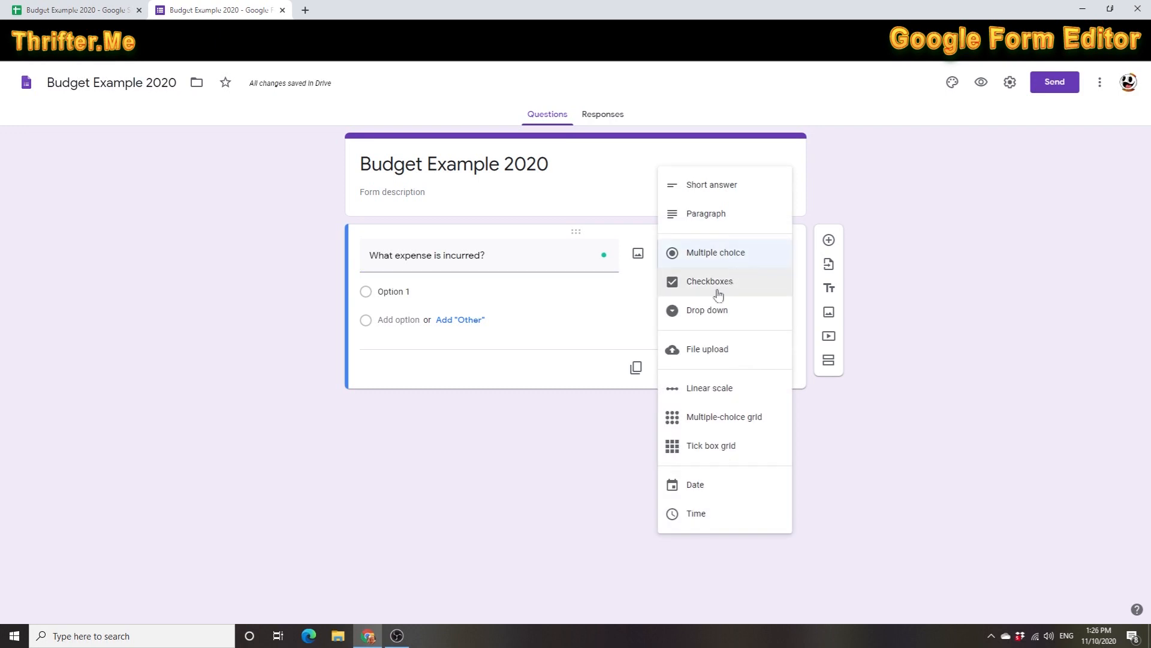
left_click(724, 257)
left_click(387, 292)
left_click(737, 259)
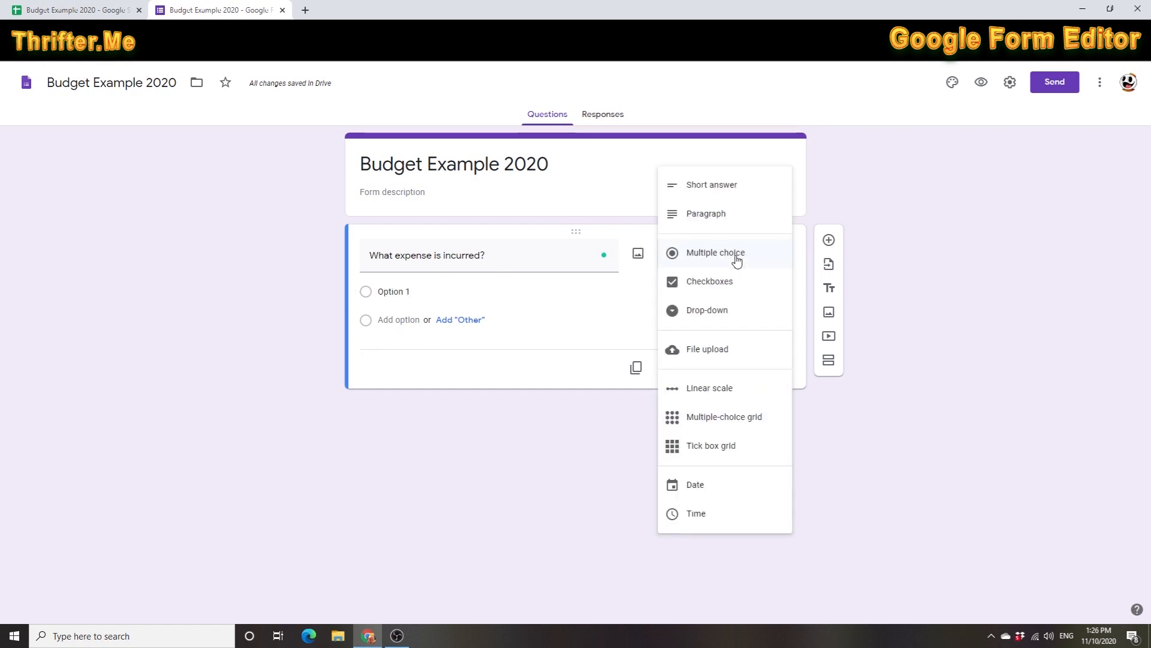
left_click(721, 311)
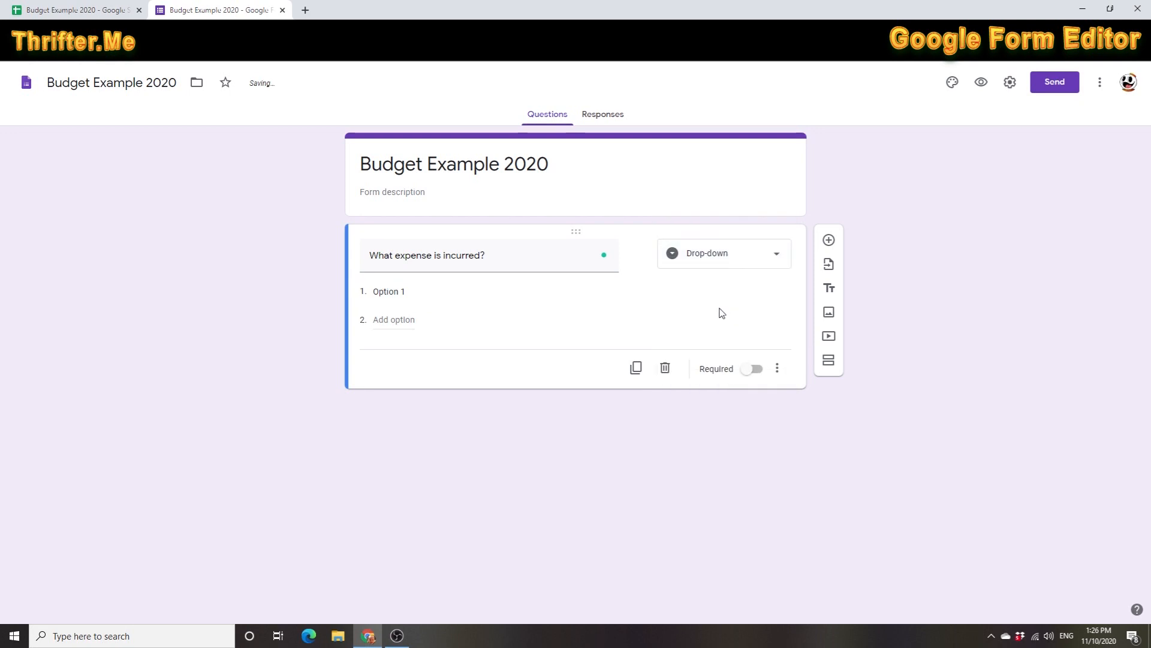
left_click(738, 257)
left_click(738, 257)
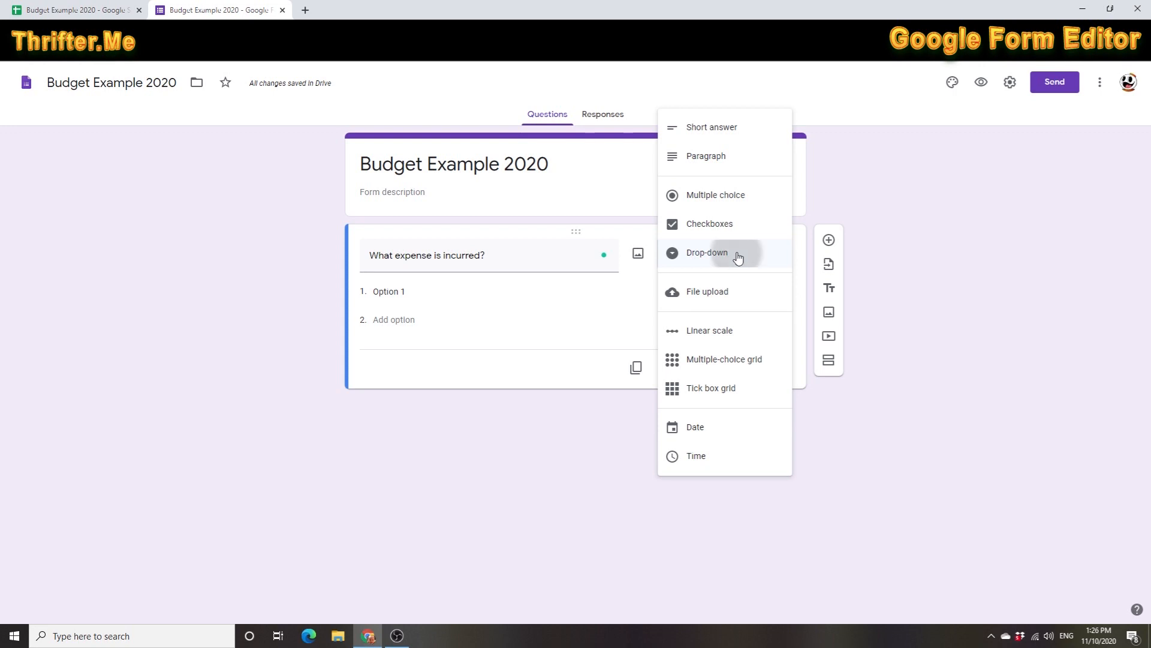
left_click(388, 293)
- Switch back to the Dashboard sheet in Google Sheets and fill rows 20 to 23, Food through Rates, with red
left_click(78, 10)
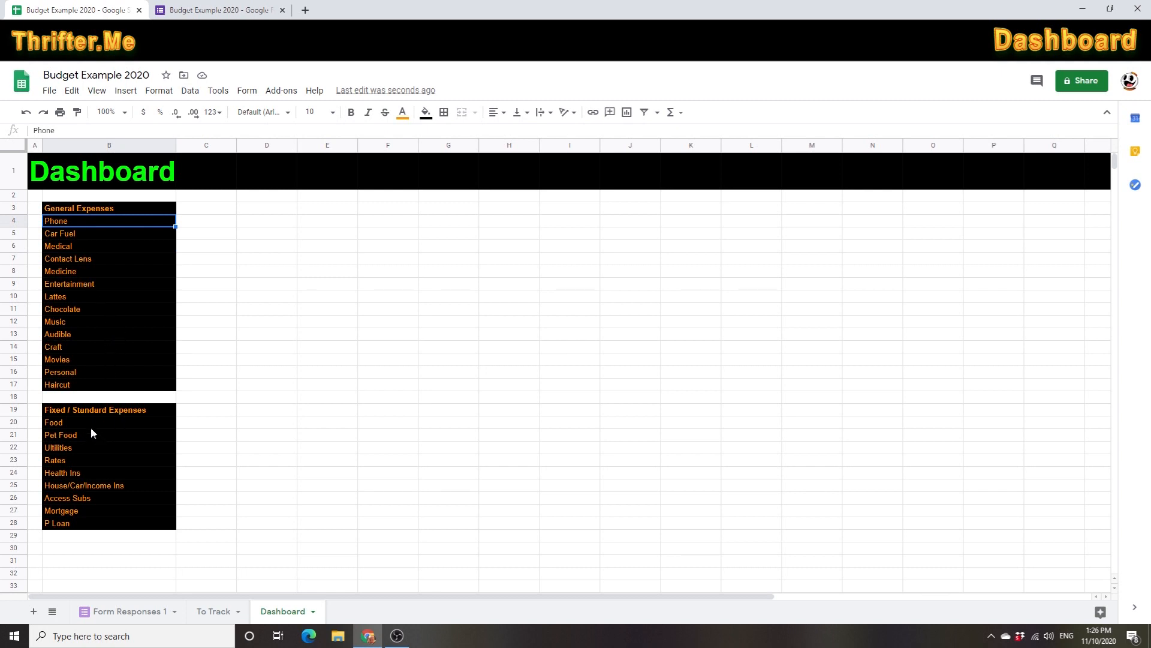
left_click_drag(85, 528, 84, 422)
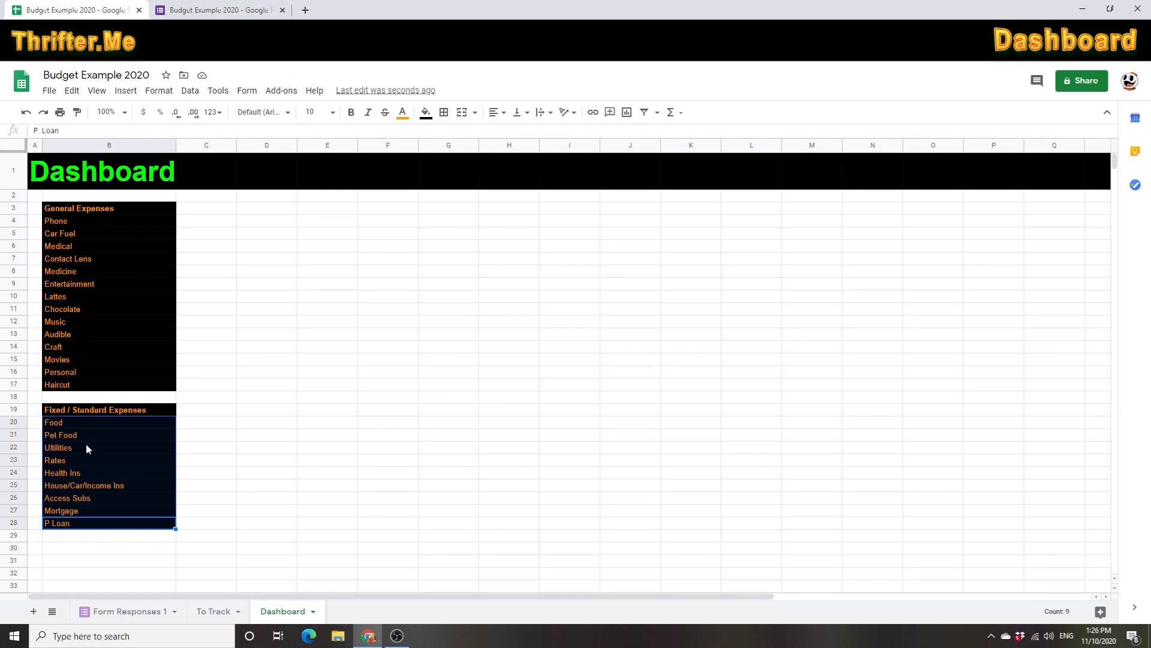
left_click(14, 422)
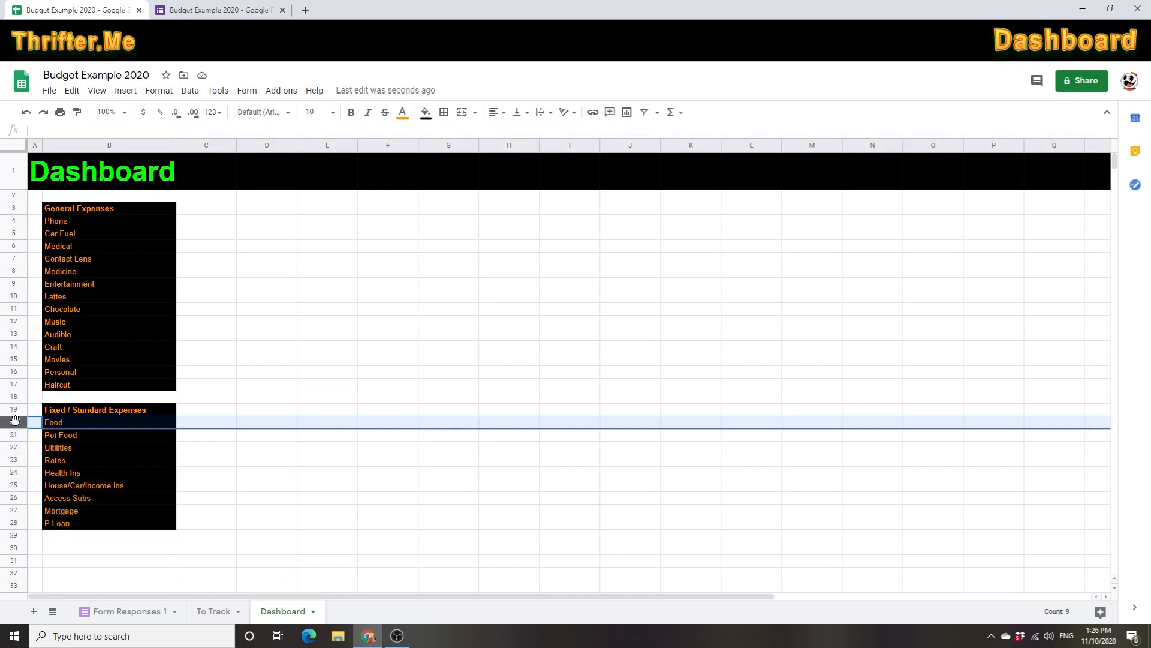
left_click(11, 433)
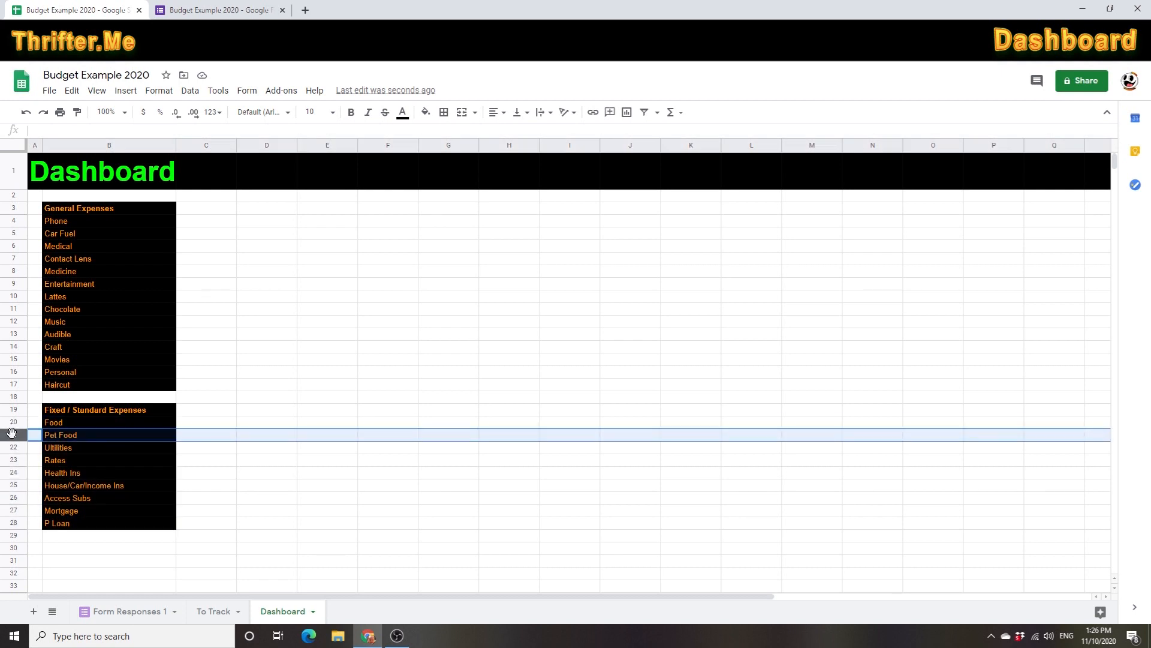
left_click_drag(11, 433, 18, 474)
left_click(14, 471)
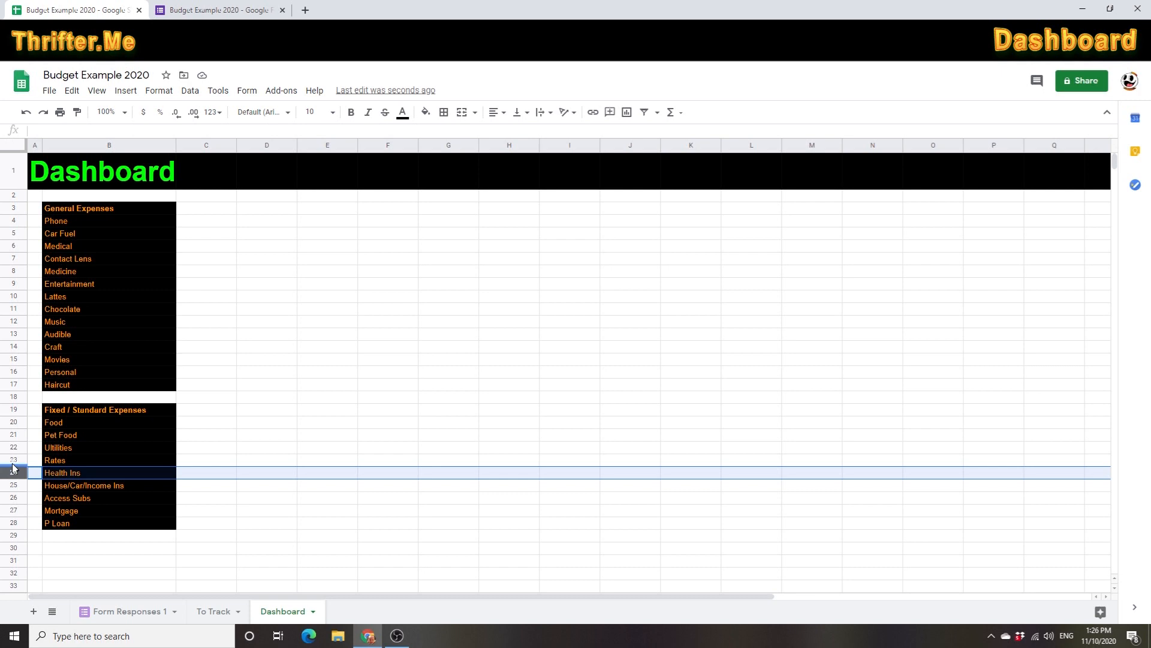
left_click_drag(13, 460, 13, 421)
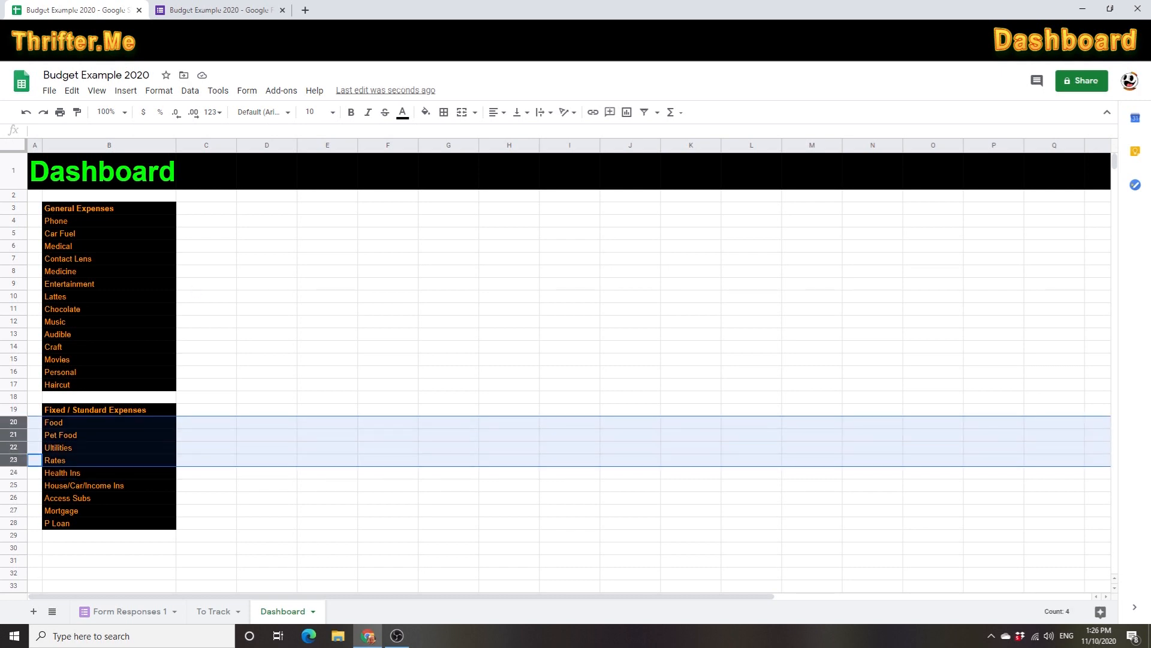
left_click(426, 112)
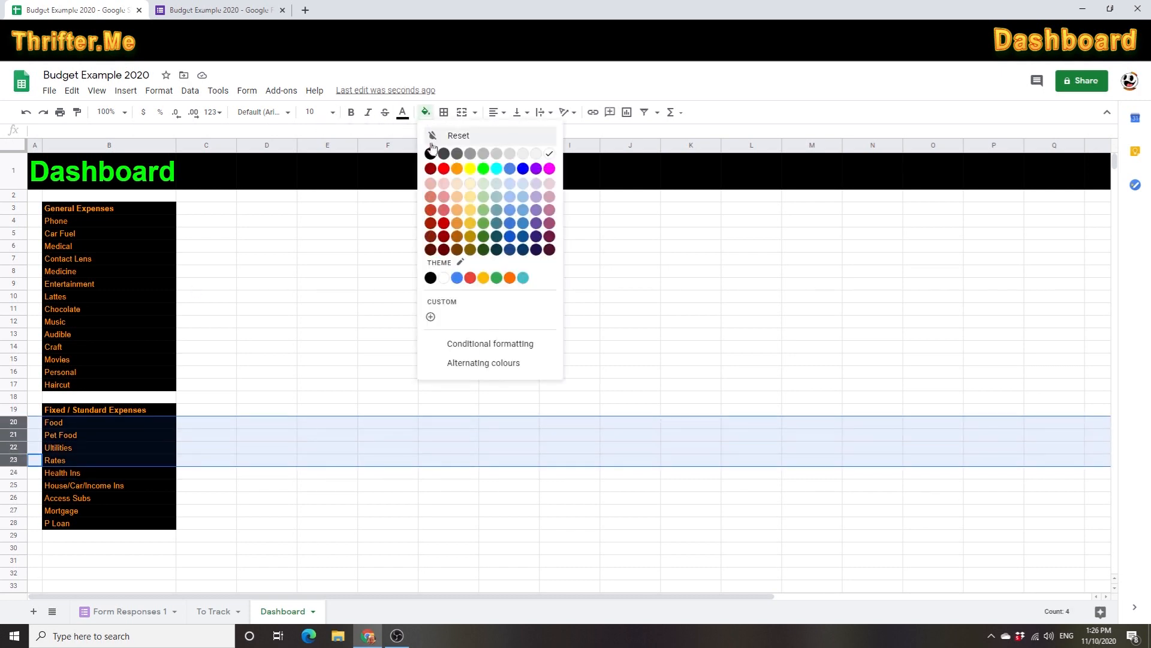
left_click(445, 174)
left_click_drag(320, 386, 316, 375)
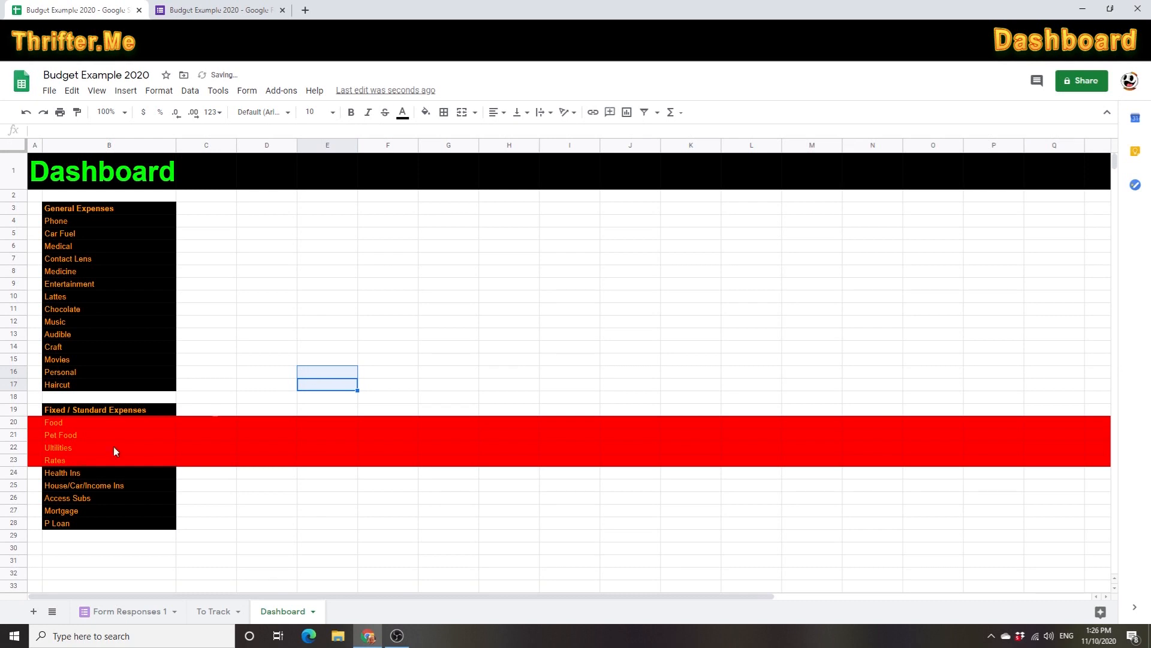
left_click_drag(60, 424, 63, 462)
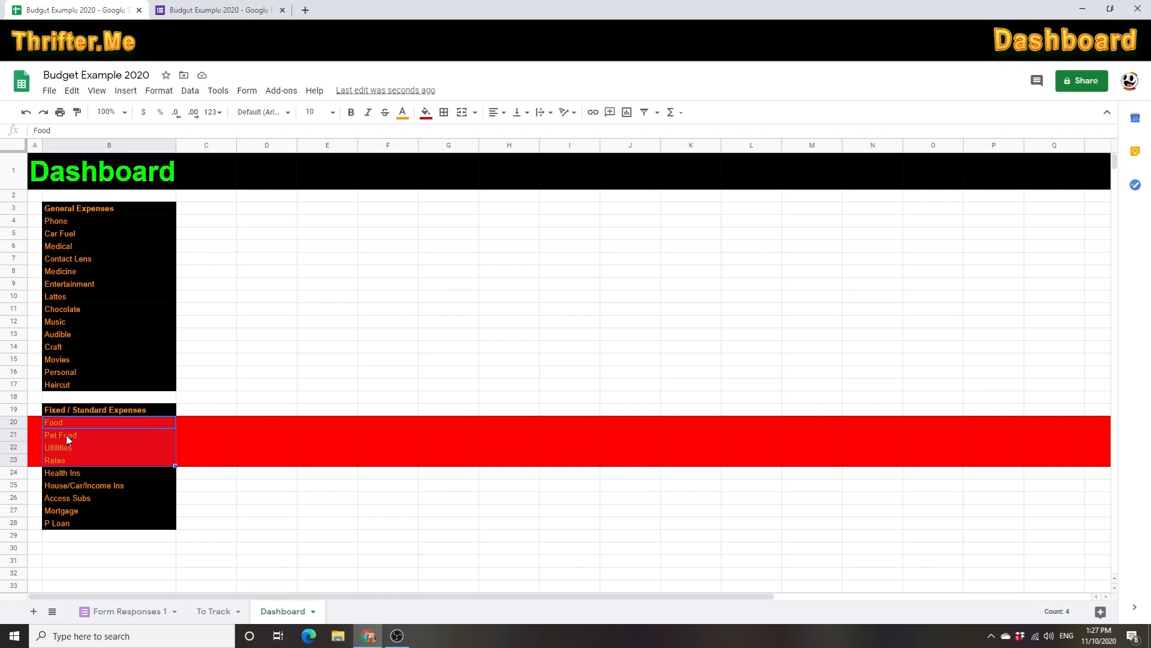
left_click(99, 461)
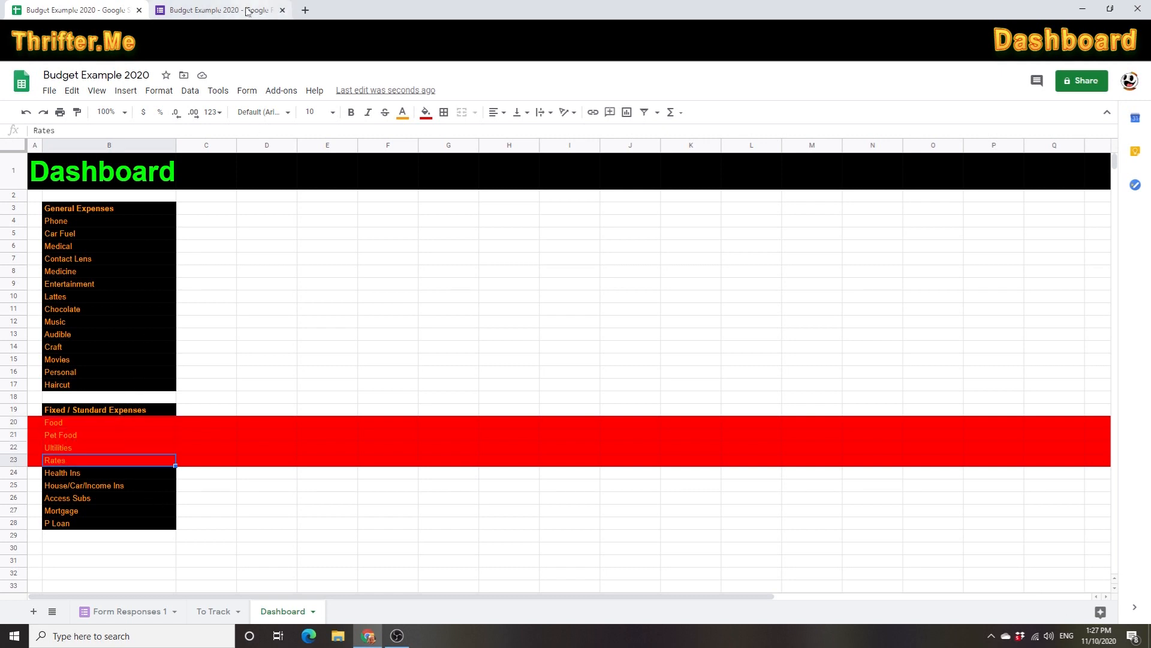
- Copy Food from the Dashboard and switch to Google Forms to enter it as the first drop-down option
left_click(62, 422)
type("v")
left_click(227, 15)
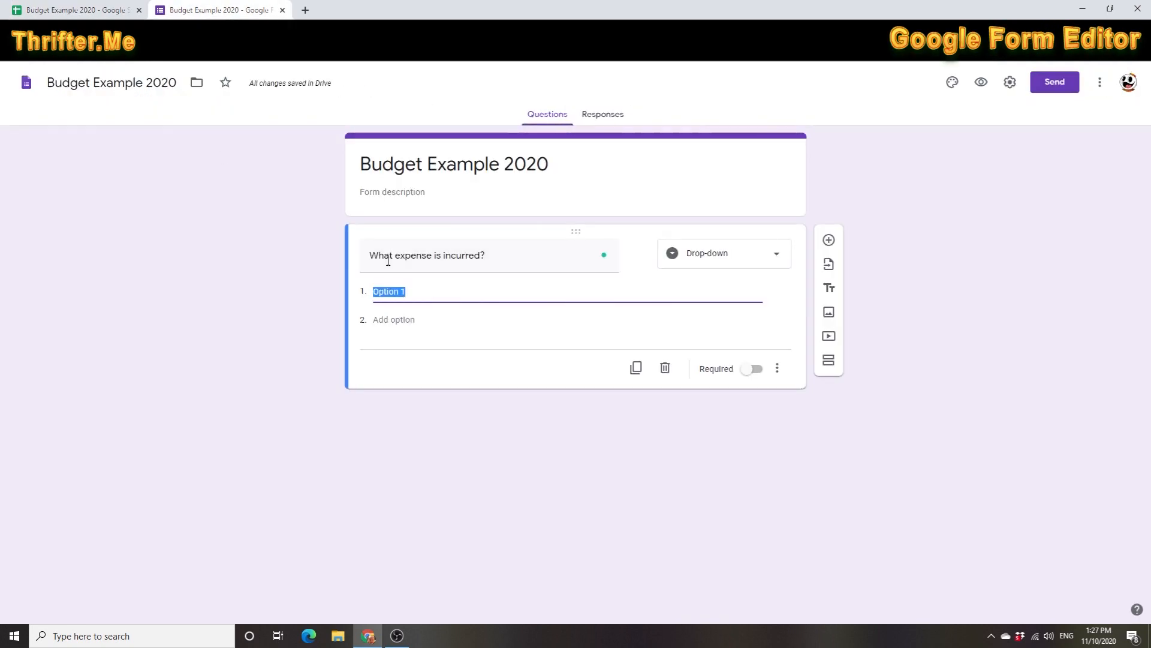
type("Food")
- Add Pet Food, copied from the Dashboard sheet, as the second drop-down option in the form
left_click(406, 319)
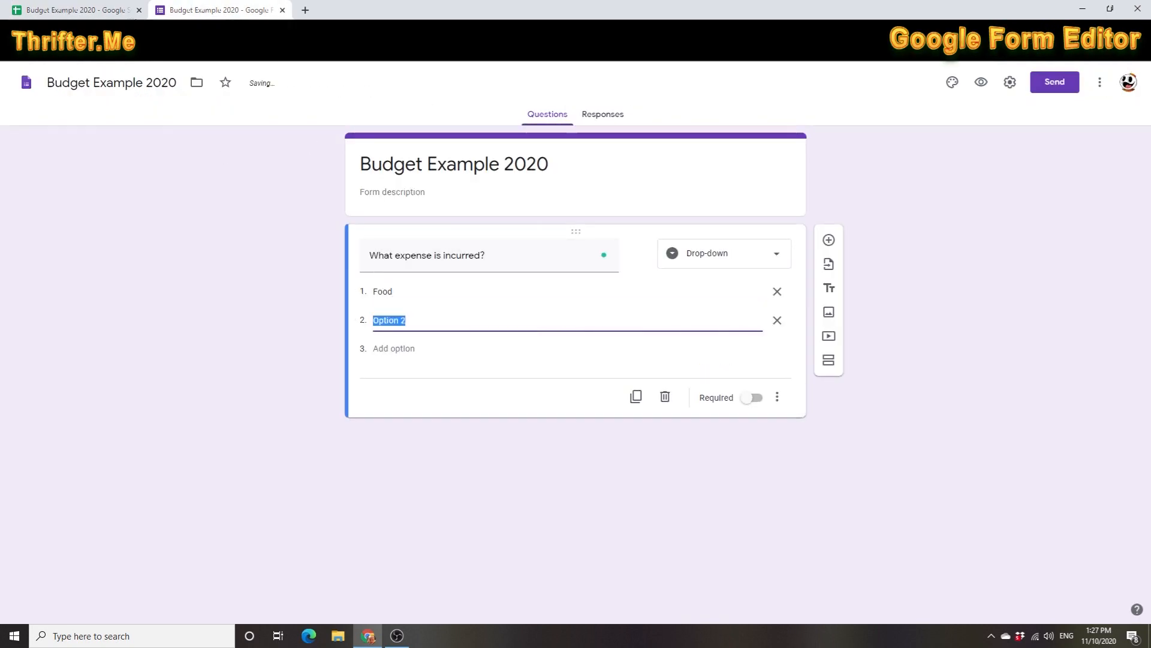
left_click(99, 10)
left_click(70, 434)
key("ctrl+z")
left_click(71, 434)
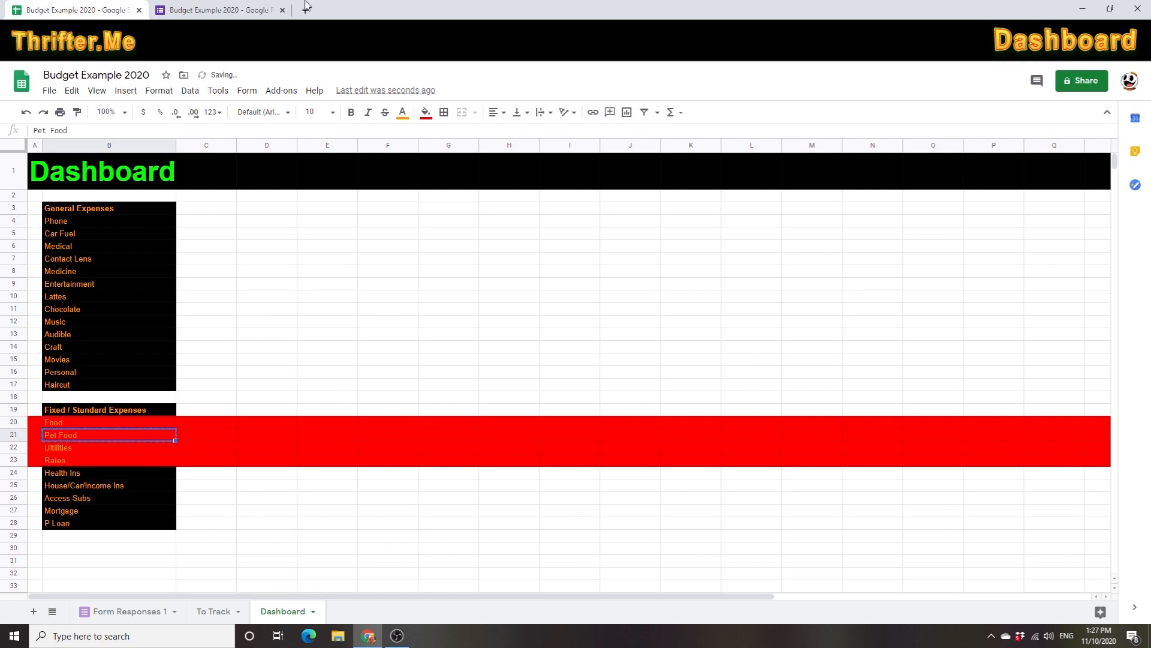
left_click(222, 11)
type("Pet Food")
key("Return")
- Add the Dashboard's utilities entry as the third drop-down option in the form, with its spelling corrected to "Utilities"
left_click(78, 11)
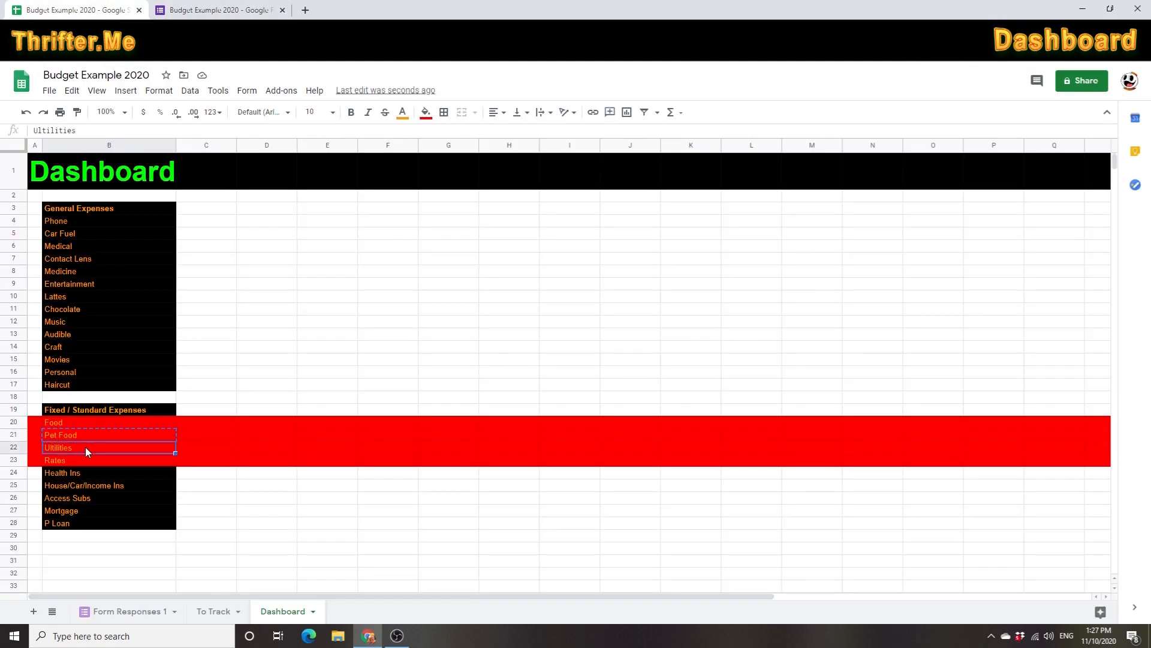
left_click(220, 10)
type("Ultilities")
right_click(391, 348)
left_click(399, 358)
double_click(383, 346)
- Copy the corrected option and switch to Google Sheets to replace the misspelled entry in Dashboard cell B22 with "Utilities"
key("ctrl+c")
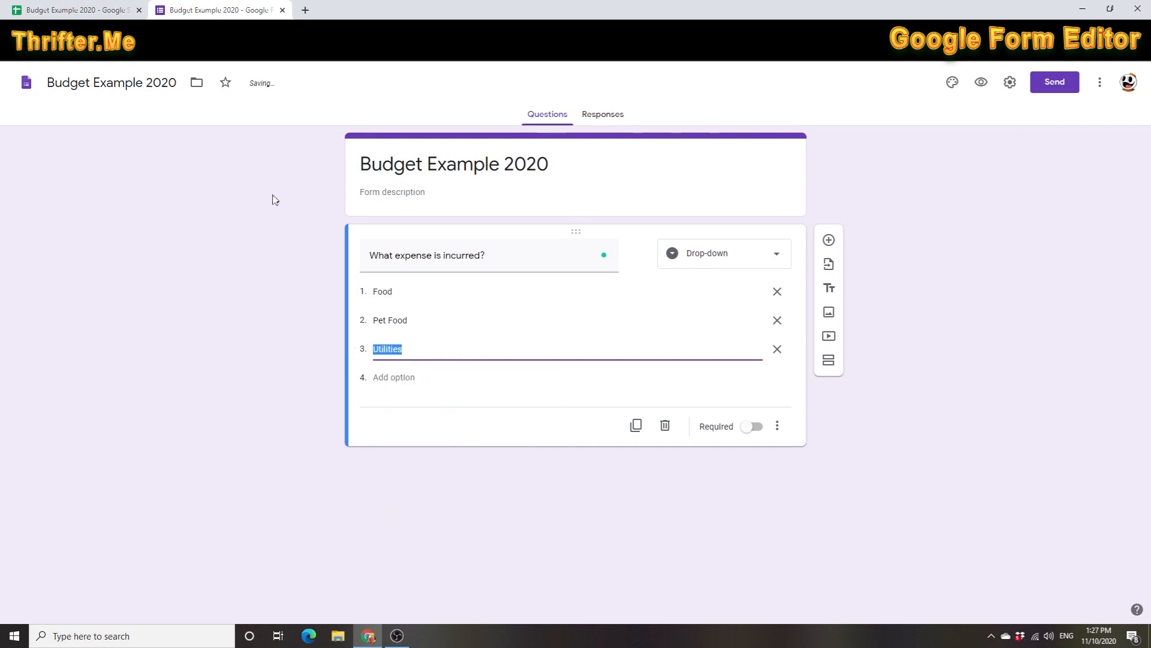
left_click(96, 10)
double_click(66, 450)
key("ctrl+v")
key("Return")
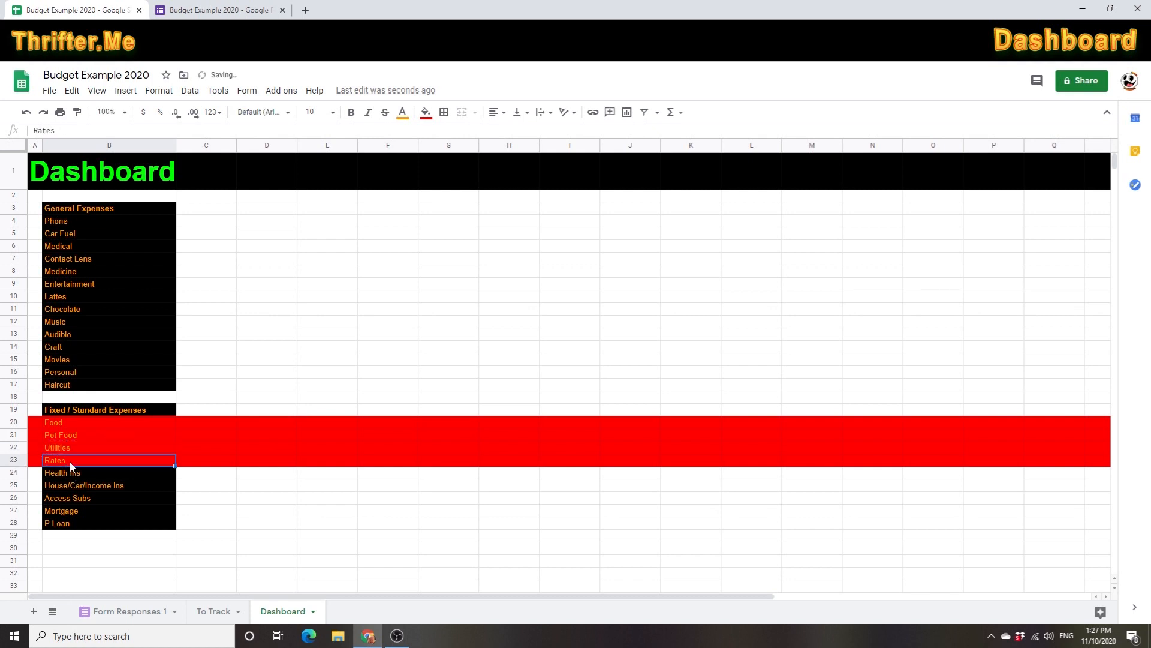
- Switch to Google Forms and add Rates as the fourth drop-down option
left_click(222, 11)
left_click(397, 374)
type("Rates")
left_click(302, 387)
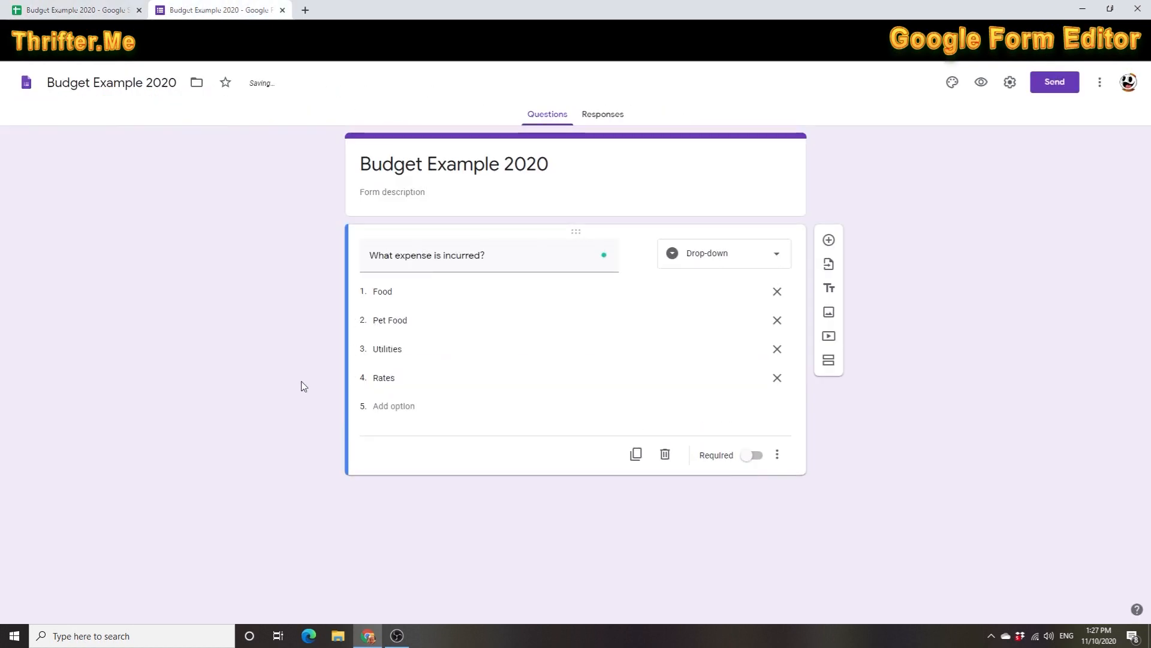
- Switch to the Dashboard in Google Sheets and change the fill of rows 20 to 23, Food through Rates, to white
left_click(78, 10)
left_click(138, 488)
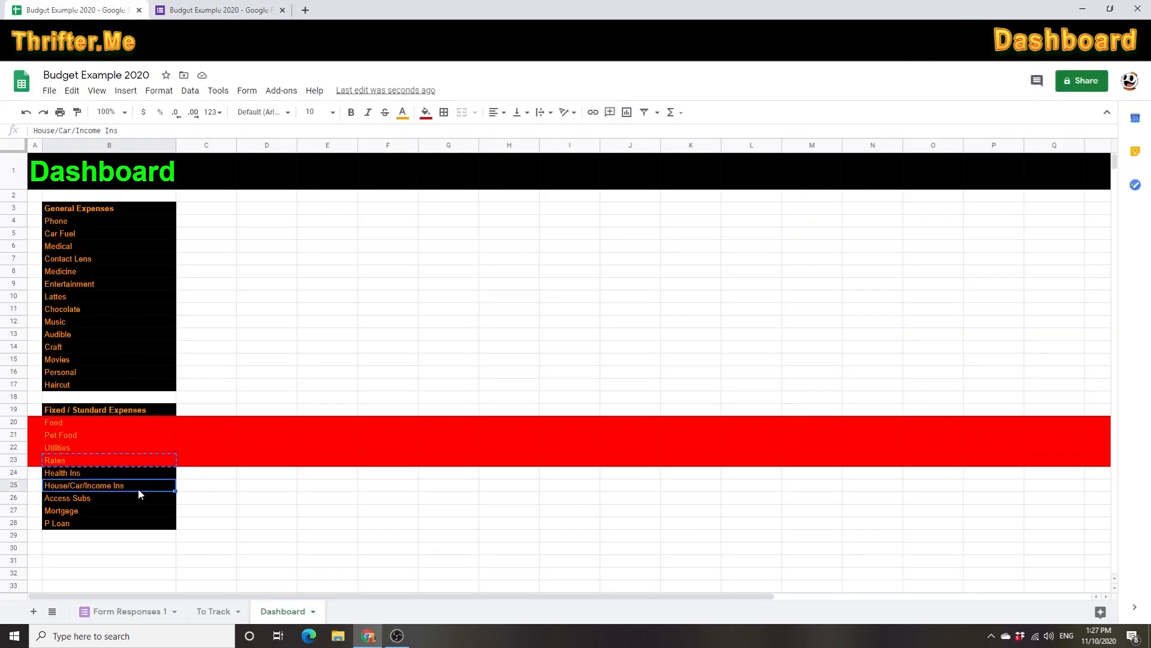
left_click_drag(13, 424, 13, 460)
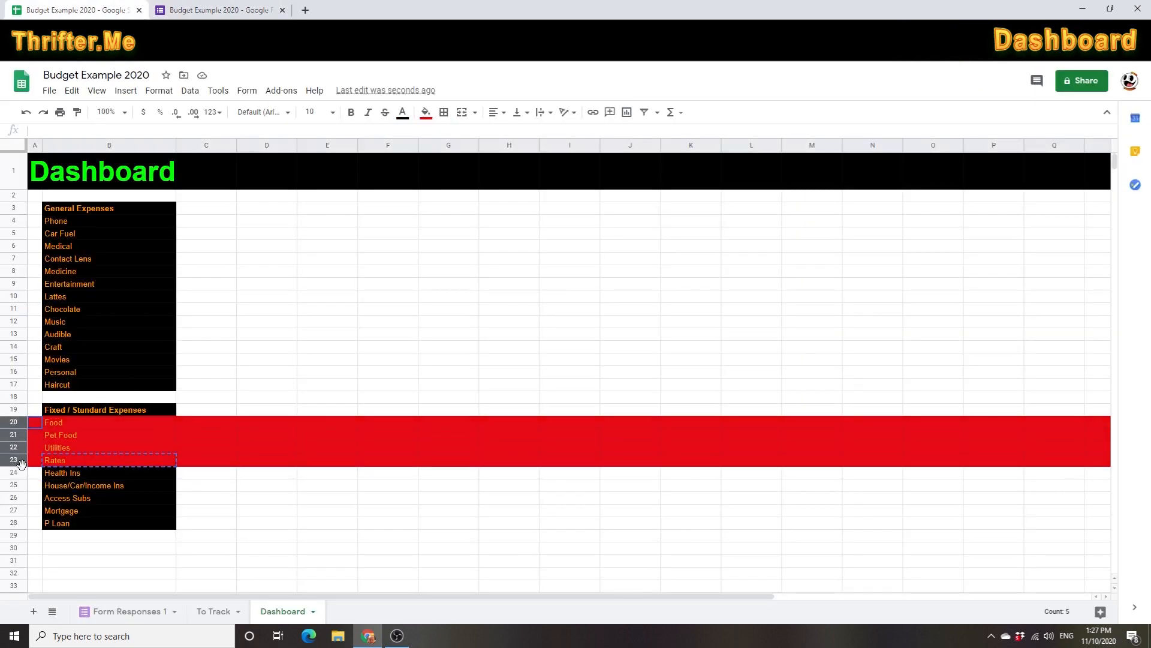
left_click(425, 112)
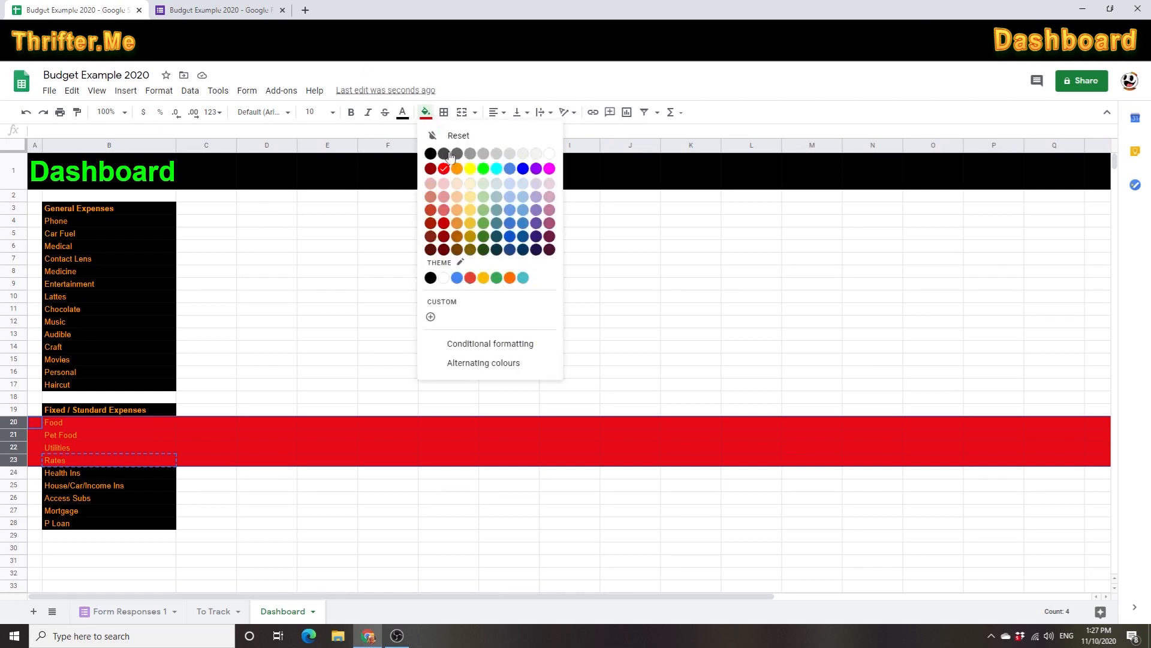
left_click(550, 154)
left_click(76, 424)
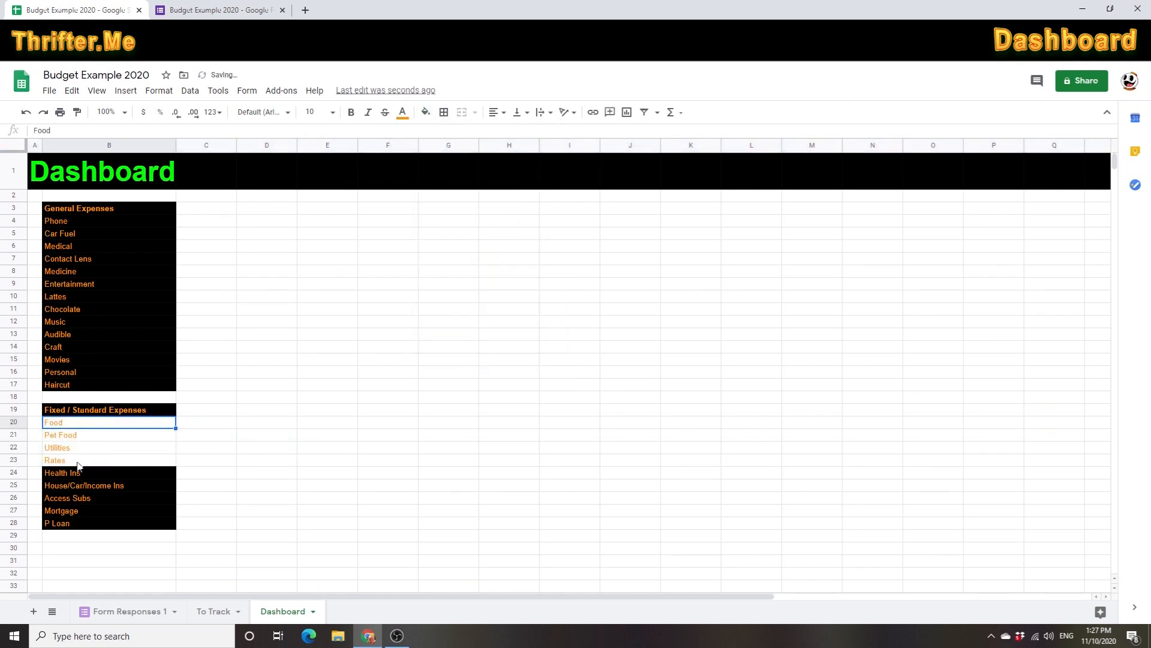
- Move the Phone row from General Expenses to the end of the Fixed / Standard Expenses list, below P Loan
left_click(85, 225)
left_click(84, 234)
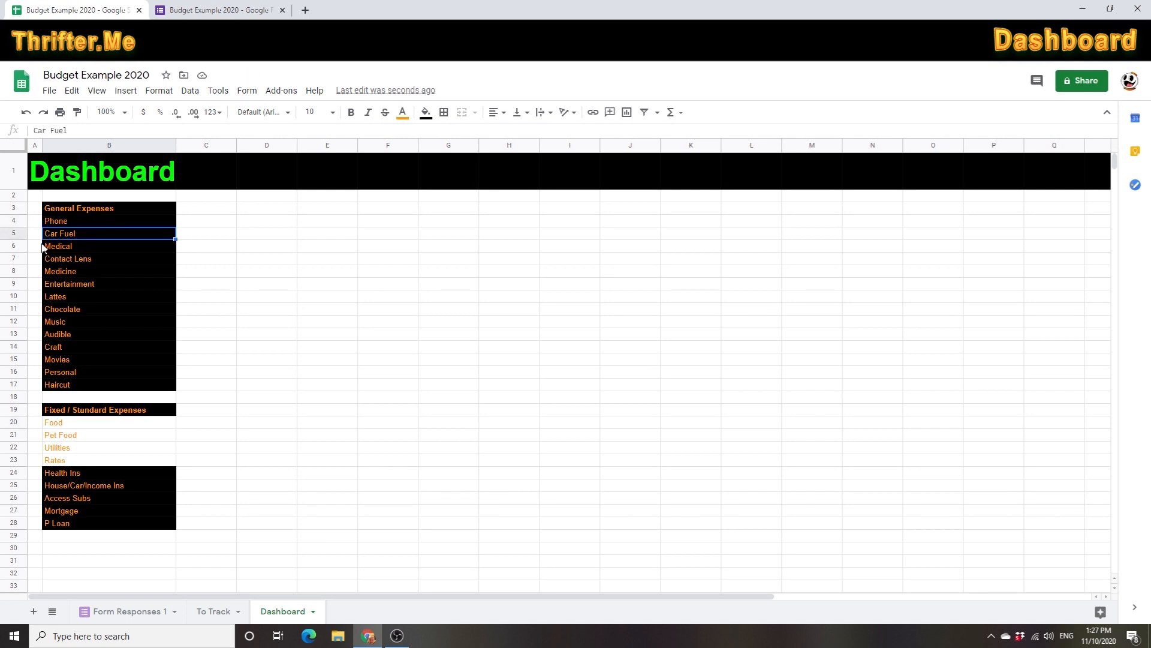
left_click(12, 232)
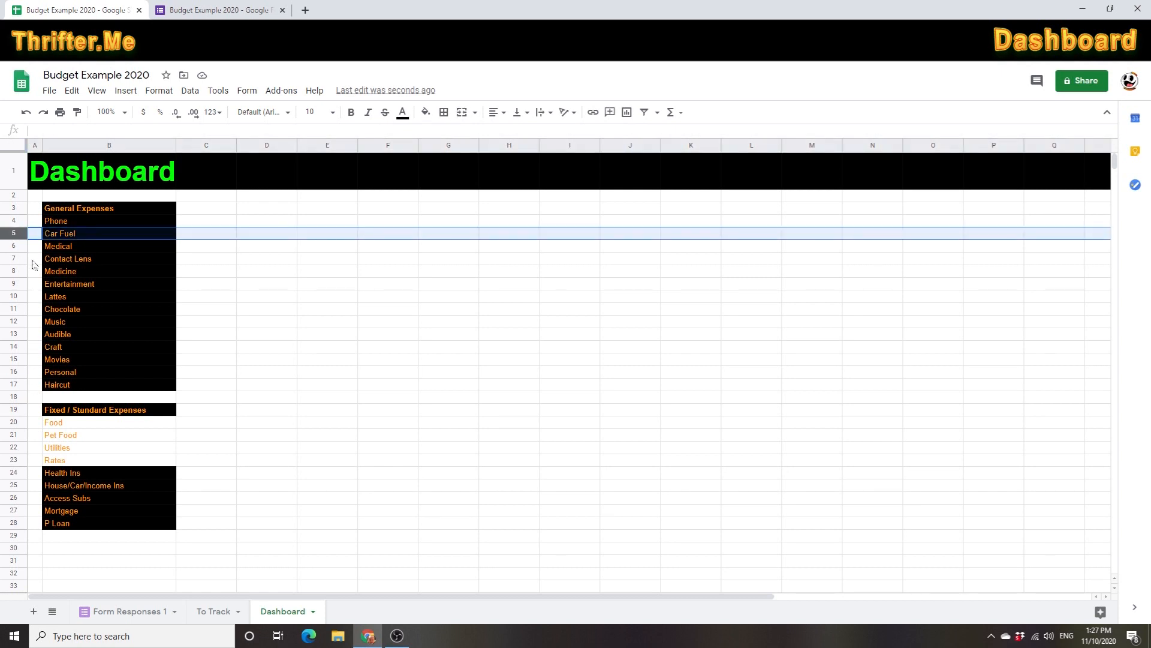
left_click(13, 221)
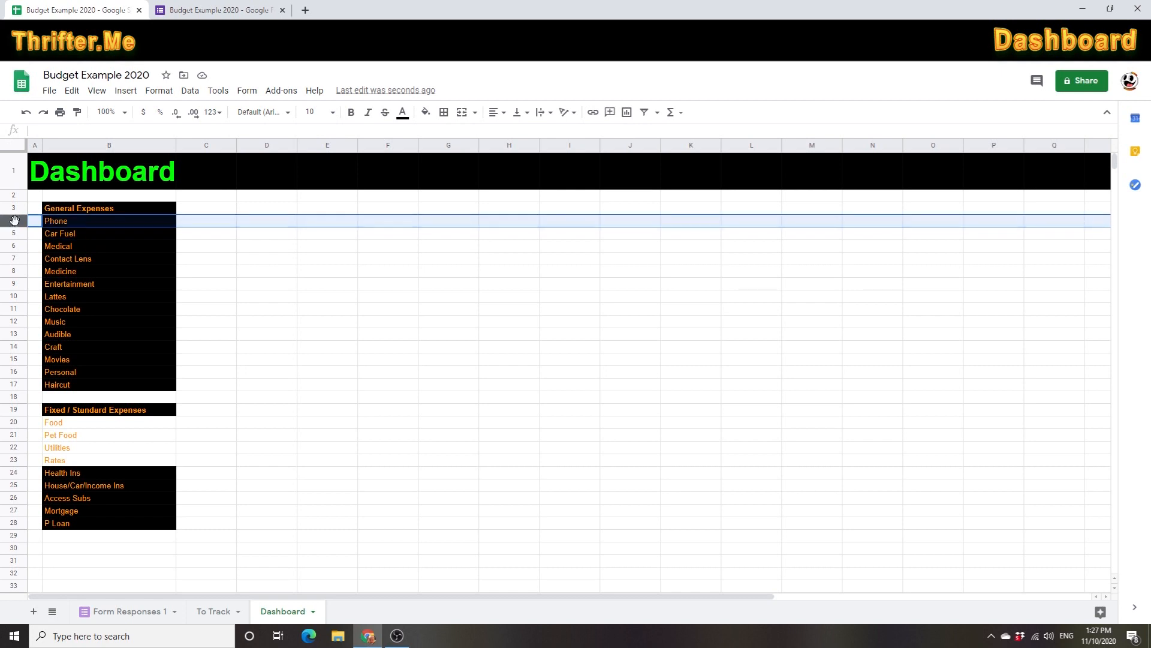
left_click_drag(12, 221, 3, 523)
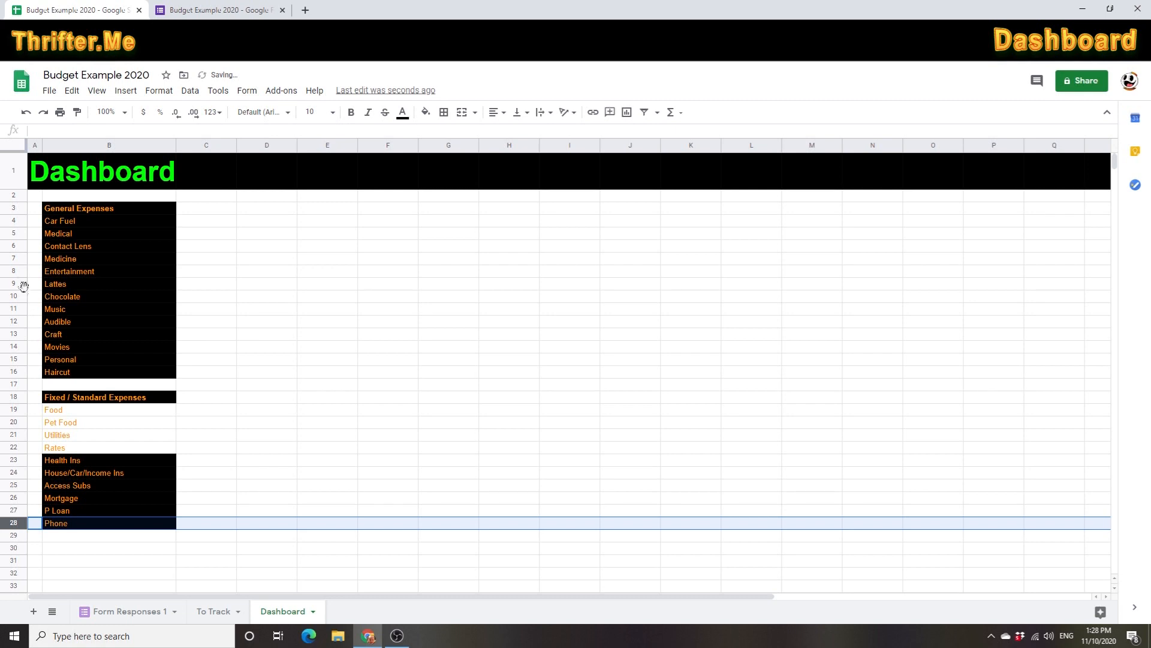
- Move the Contact Lens row to the end of the General Expenses list, below Haircut
left_click(21, 222)
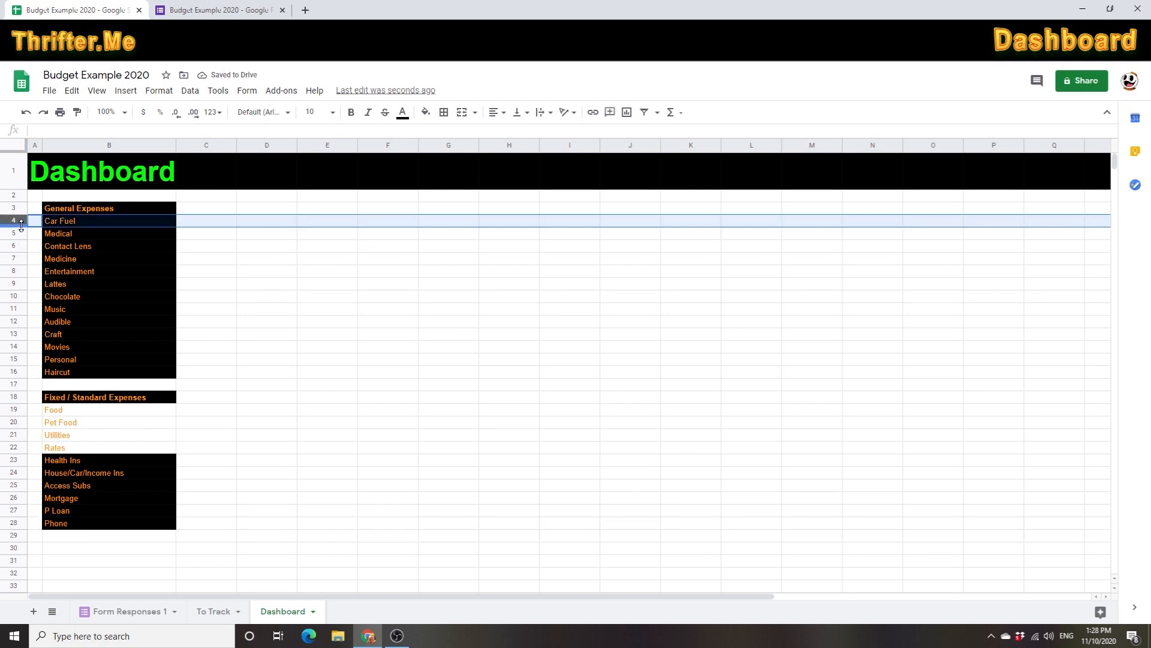
left_click(55, 235)
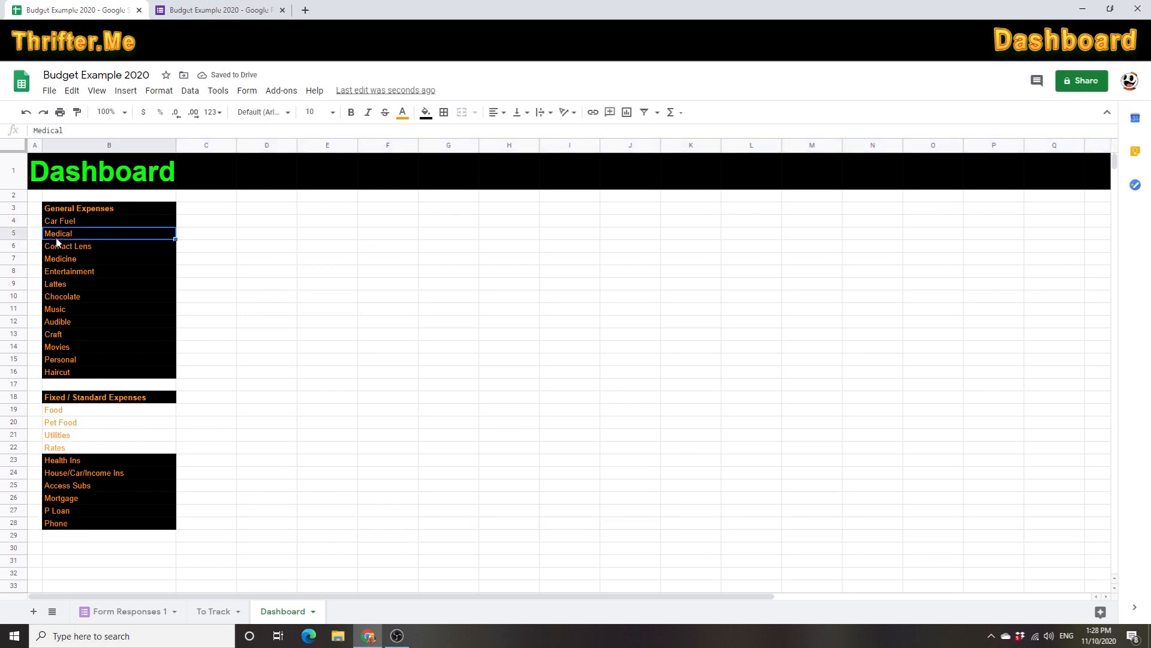
left_click(14, 220)
left_click(16, 237)
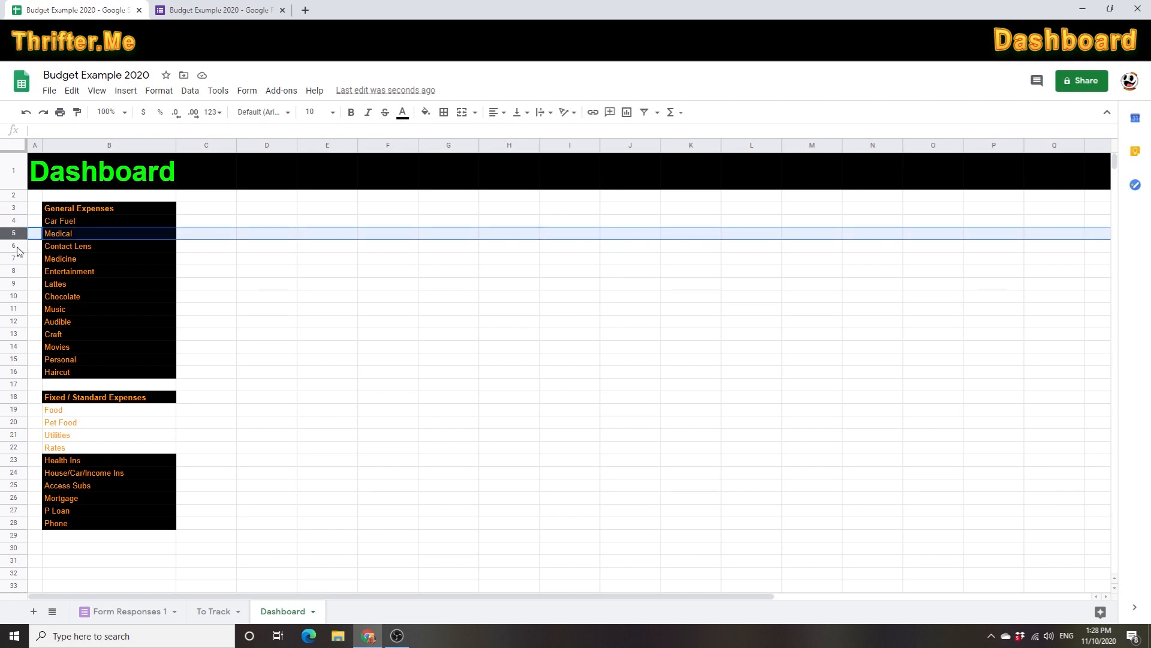
left_click(17, 247)
left_click_drag(13, 246, 14, 379)
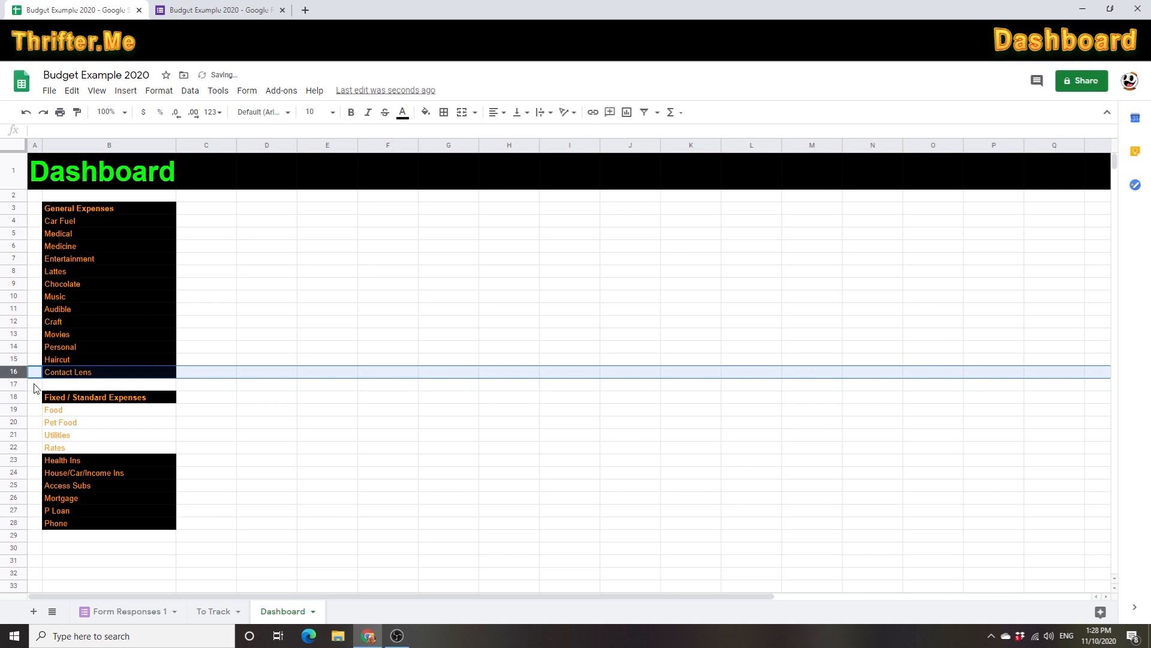
left_click(55, 366)
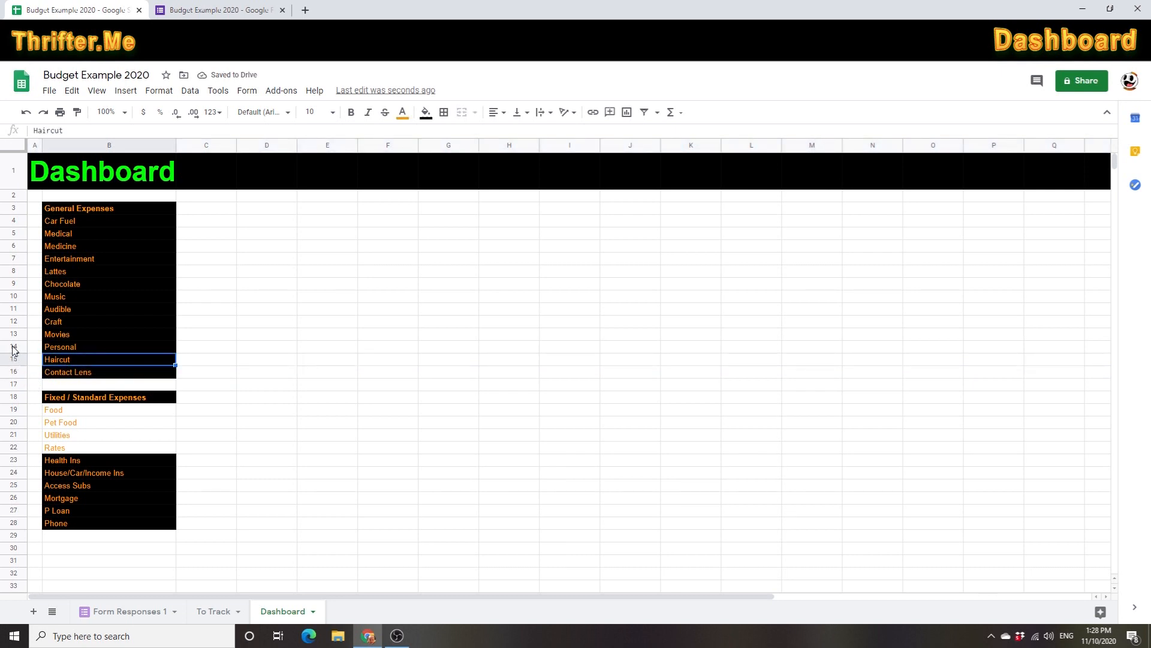
left_click(13, 348)
left_click(12, 334)
left_click(11, 322)
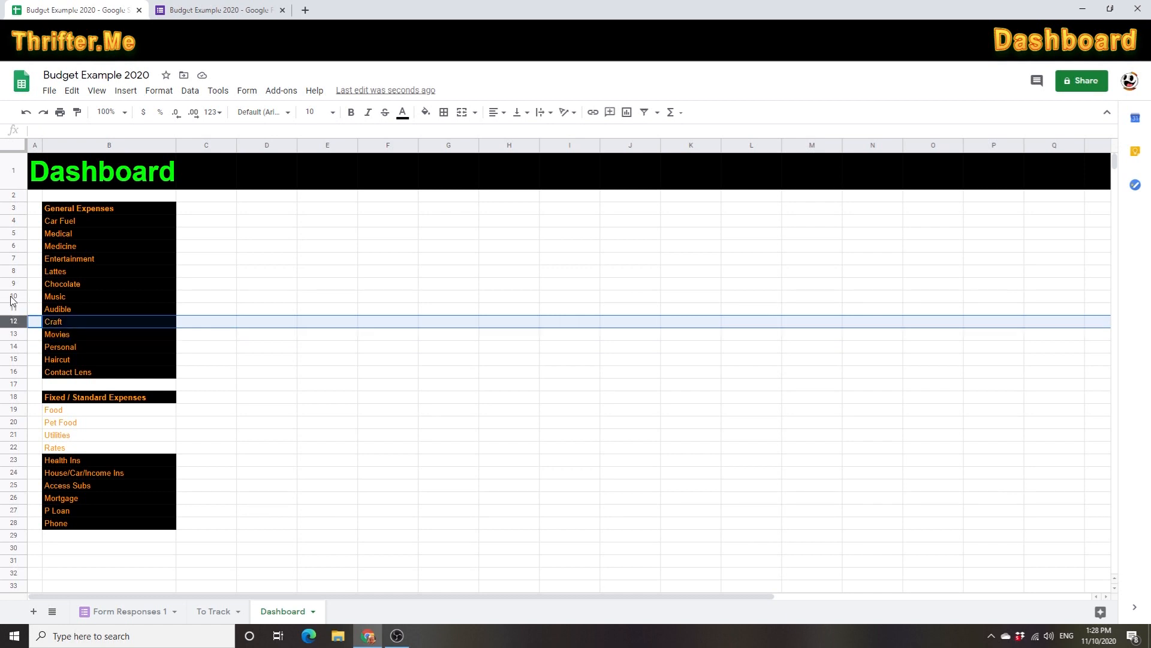
left_click(13, 283)
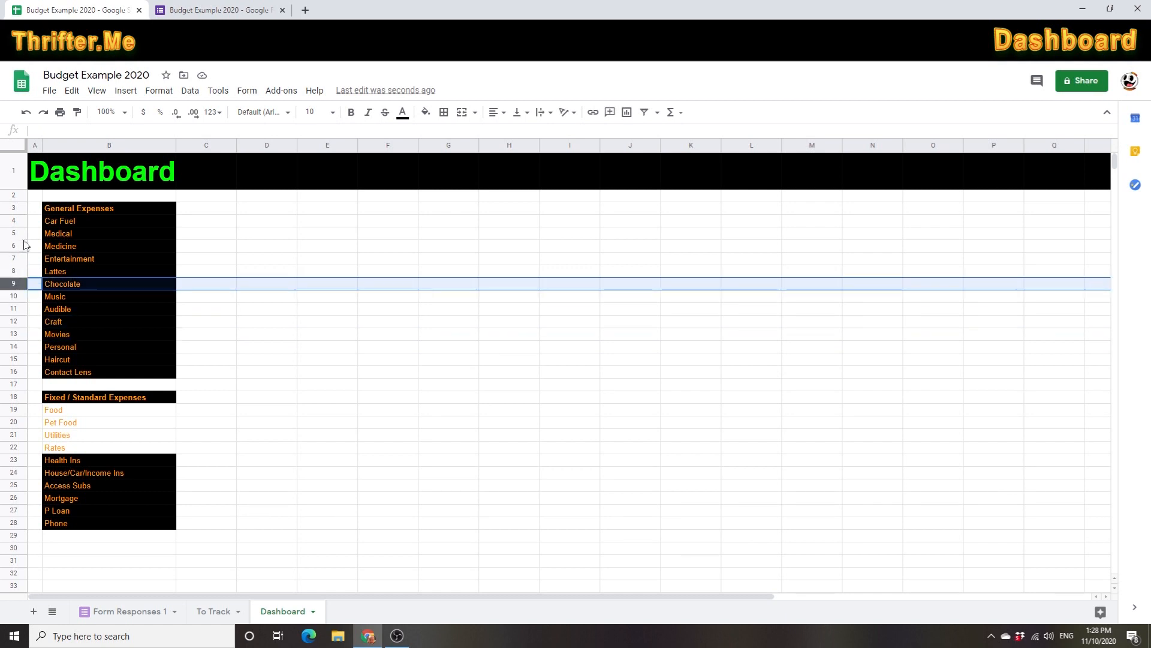
- Copy Car Fuel from the Dashboard and switch to Google Forms to add it as the fifth drop-down option
left_click(65, 223)
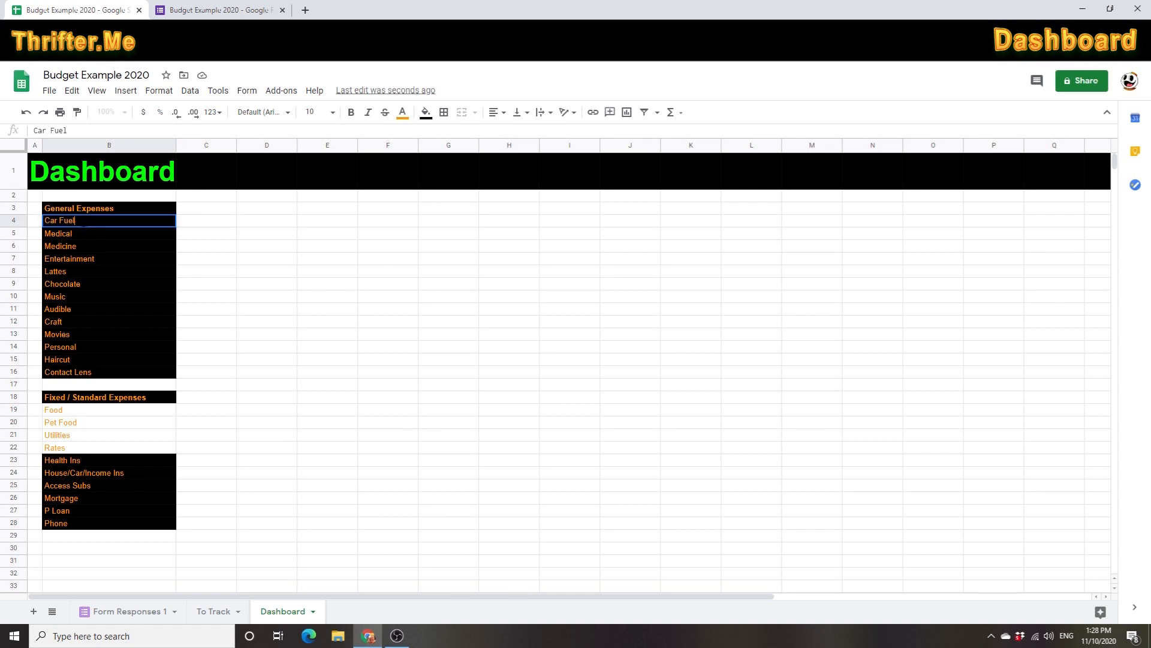
left_click(238, 10)
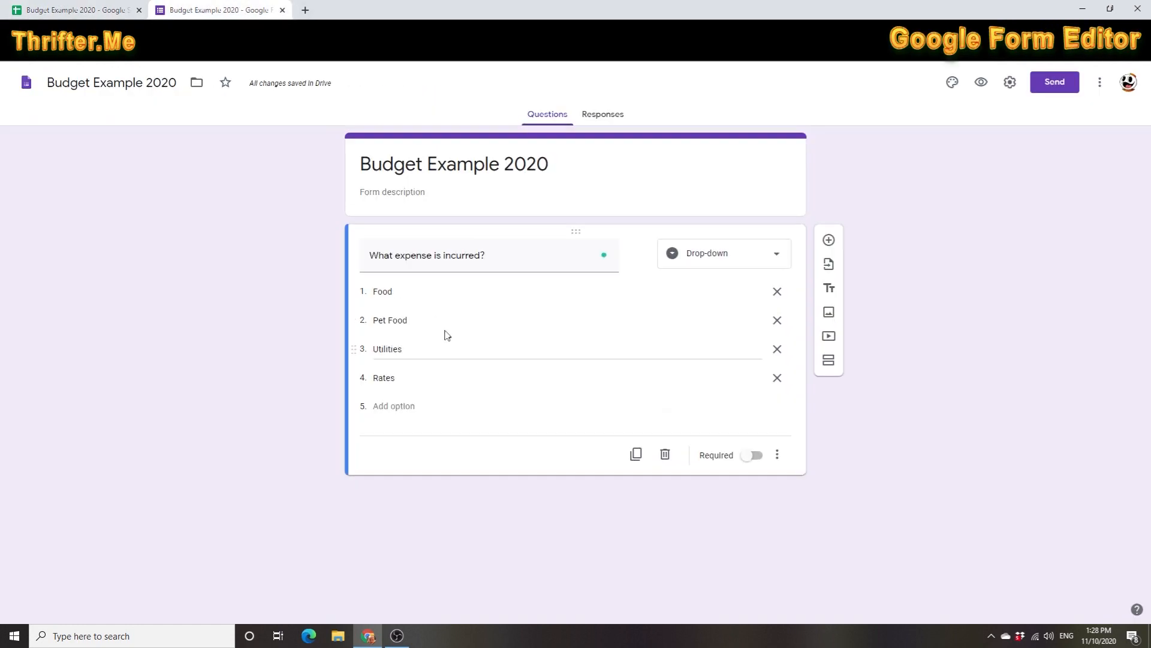
left_click(387, 406)
type("Car Fuel")
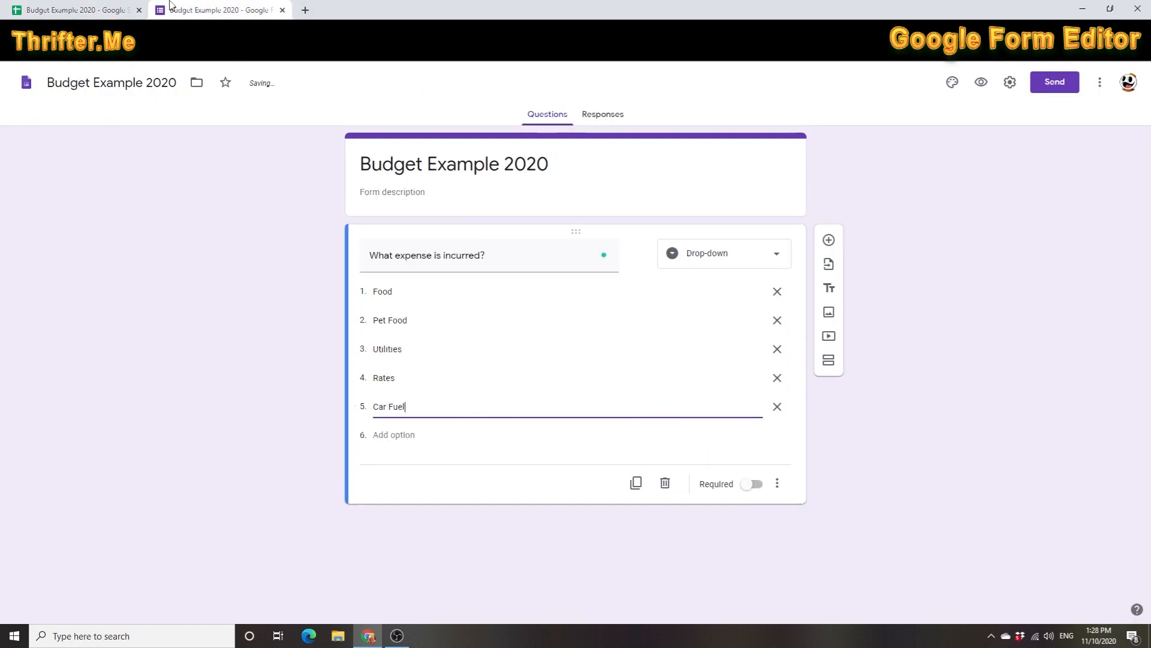
- Copy Medical from the Dashboard sheet and add it as the sixth drop-down option in the form
left_click(75, 10)
left_click(77, 235)
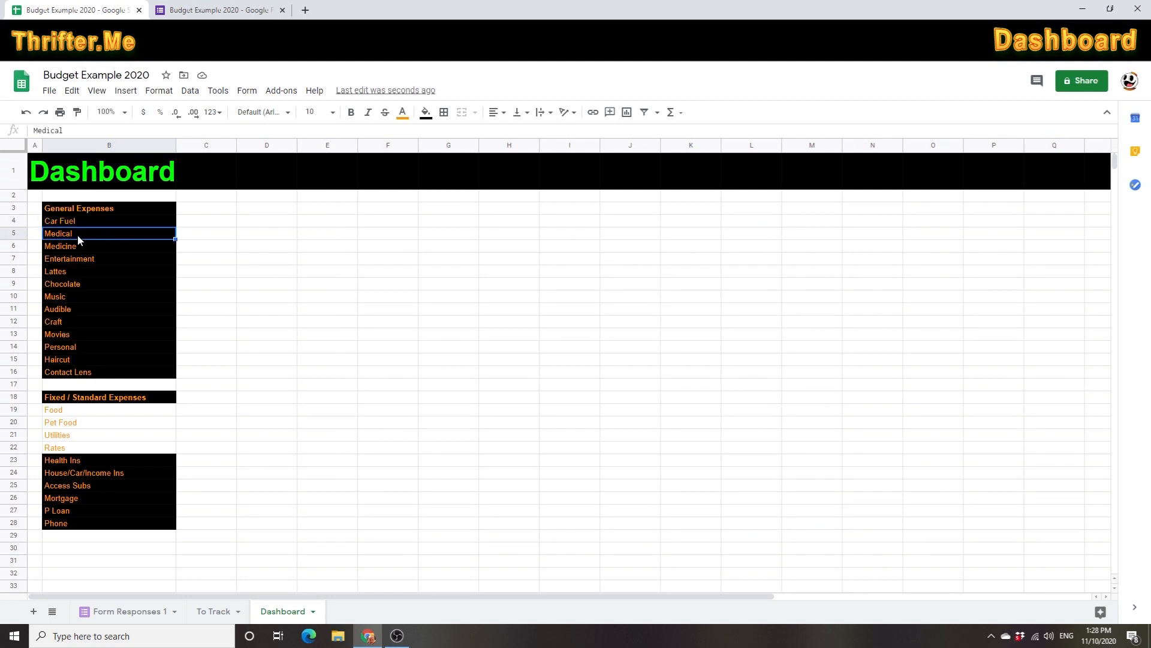
left_click(216, 10)
left_click(411, 433)
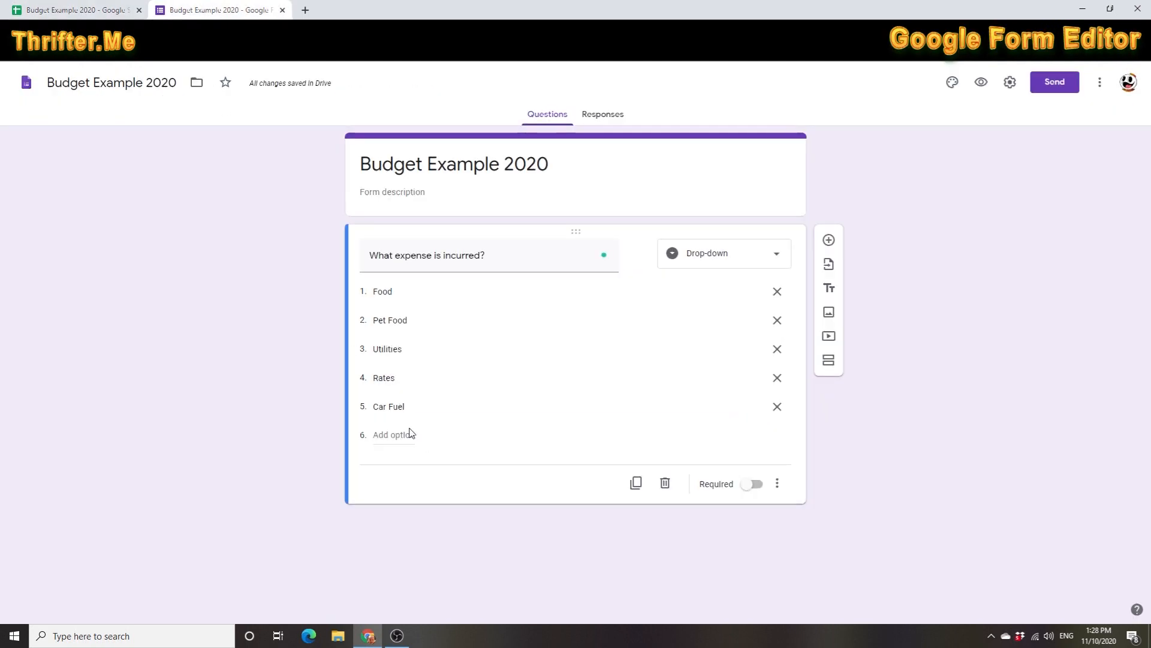
left_click(396, 435)
type("Medical")
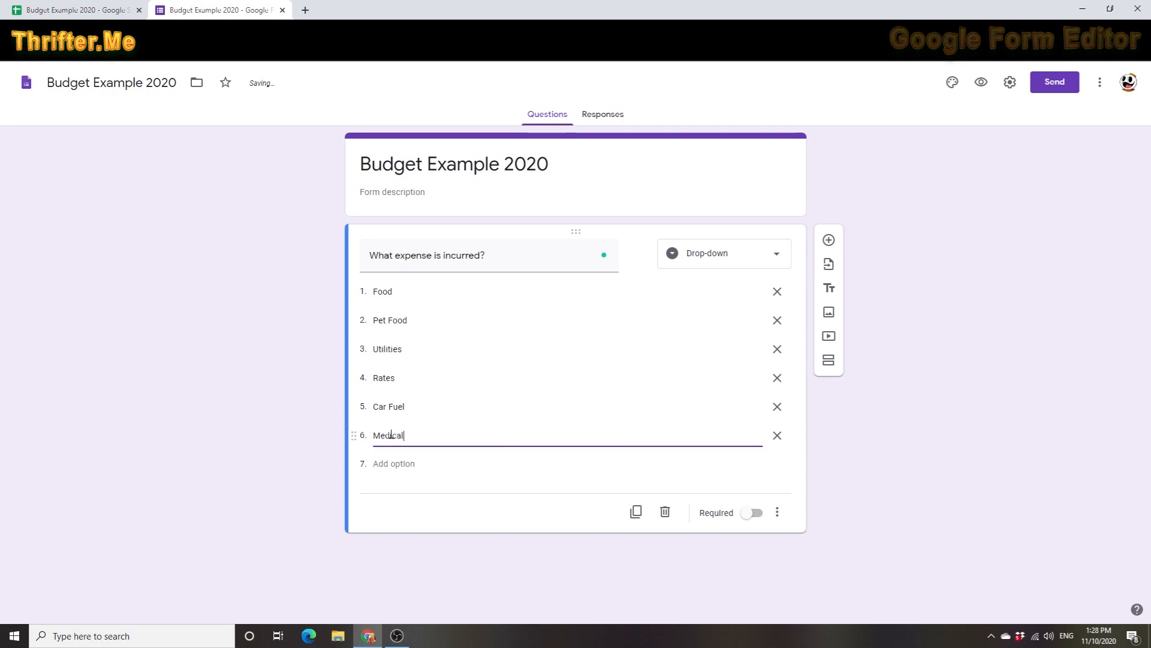
- Copy Medicine from the Dashboard sheet and add it as the seventh drop-down option in the form
left_click(90, 10)
left_click(77, 246)
key("ctrl+c")
left_click(216, 10)
left_click(396, 463)
key("ctrl+v")
- Copy Entertainment from the Dashboard sheet and add it as the eighth drop-down option in the form
left_click(114, 11)
left_click(75, 259)
key("ctrl+c")
left_click(216, 10)
left_click(399, 493)
key("ctrl+v")
- Continue the form's drop-down options with Lattes, Chocolate and Music copied from the Dashboard sheet
left_click(96, 10)
left_click(75, 271)
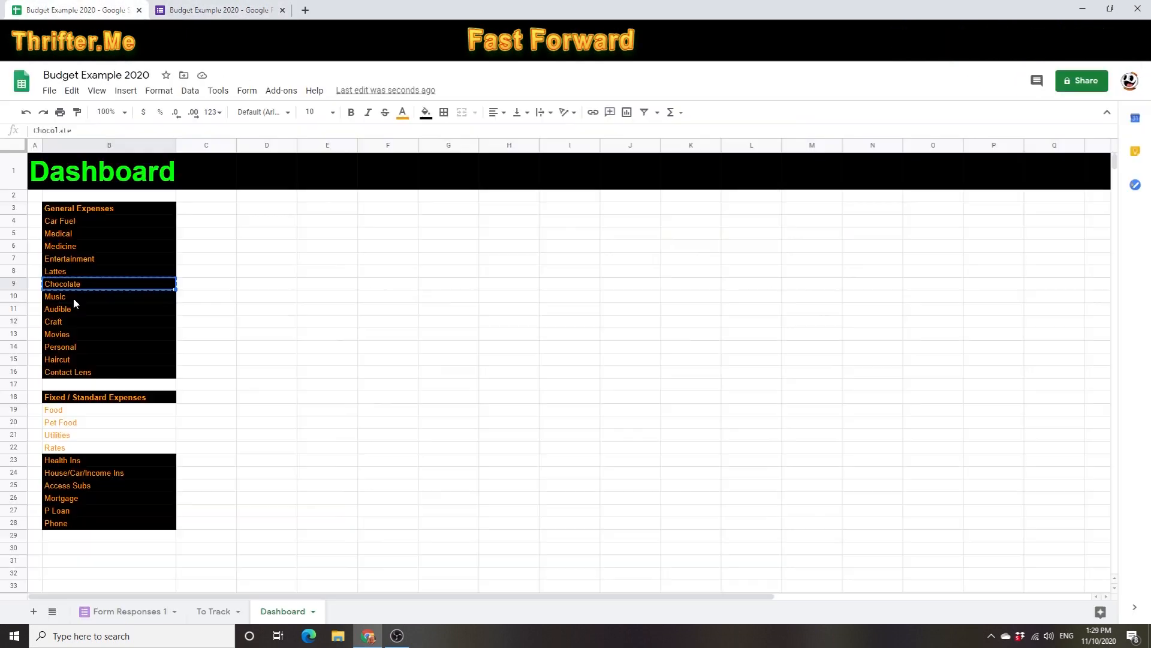
left_click(73, 298)
key("ctrl+c")
left_click(216, 10)
left_click(395, 578)
key("ctrl+v")
scroll(369, 522, "down", 2)
- Copy the Audible and Craft entries from the Dashboard sheet into further drop-down options of the form
left_click(90, 10)
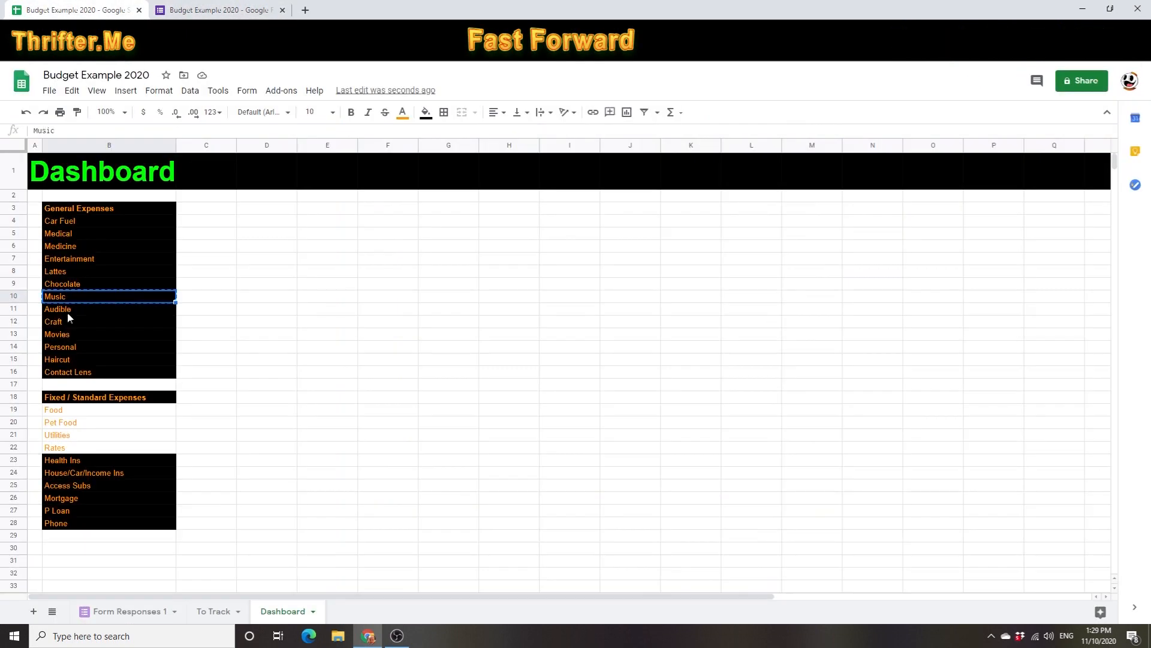
left_click(70, 309)
left_click(90, 11)
left_click(72, 322)
key("ctrl+c")
left_click(216, 10)
left_click(406, 545)
key("ctrl+v")
- Copy the remaining general expenses, Movies through Contact Lens, from the Dashboard sheet into the form's drop-down options
left_click(90, 10)
left_click(72, 335)
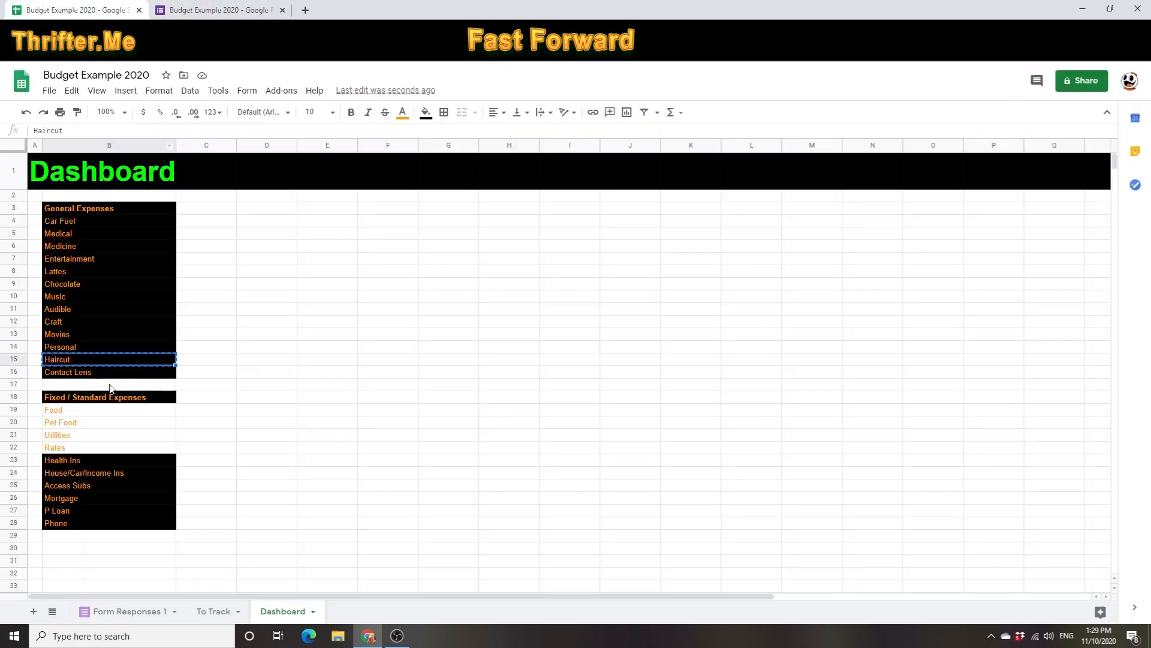
left_click(99, 372)
key("ctrl+c")
left_click(216, 10)
left_click(397, 545)
key("ctrl+v")
left_click(90, 10)
- Review the fixed expenses Health Ins through Phone on the Dashboard and return to the form in Google Forms
left_click(272, 413)
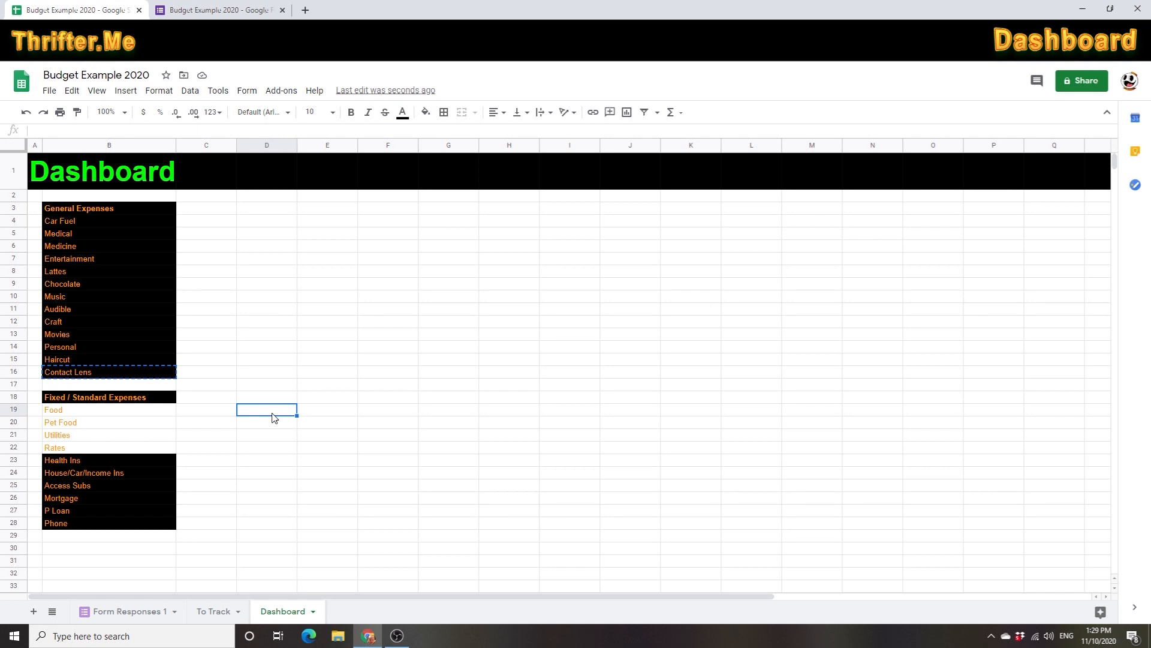
left_click(57, 525)
left_click_drag(72, 466, 77, 523)
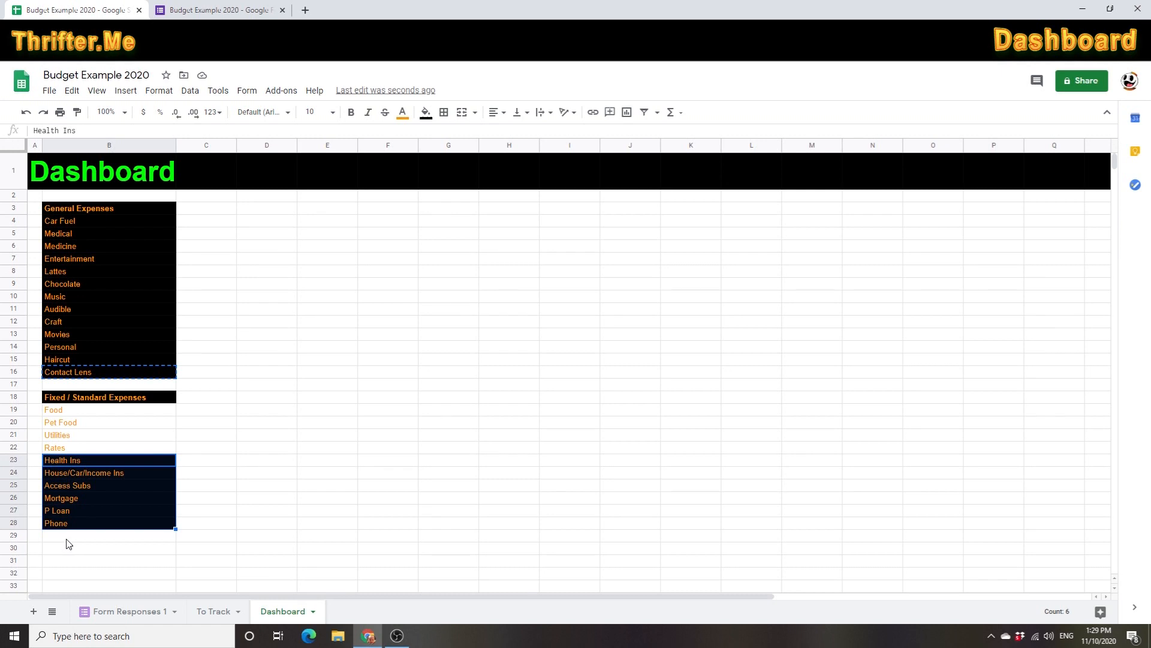
left_click(215, 436)
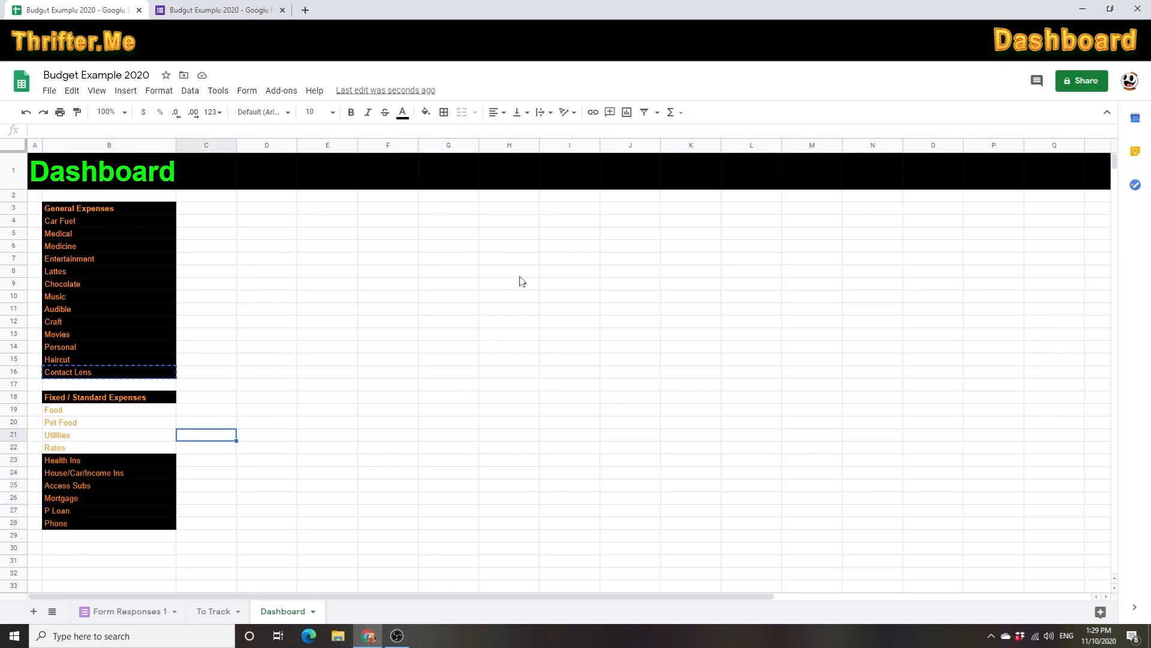
left_click(219, 10)
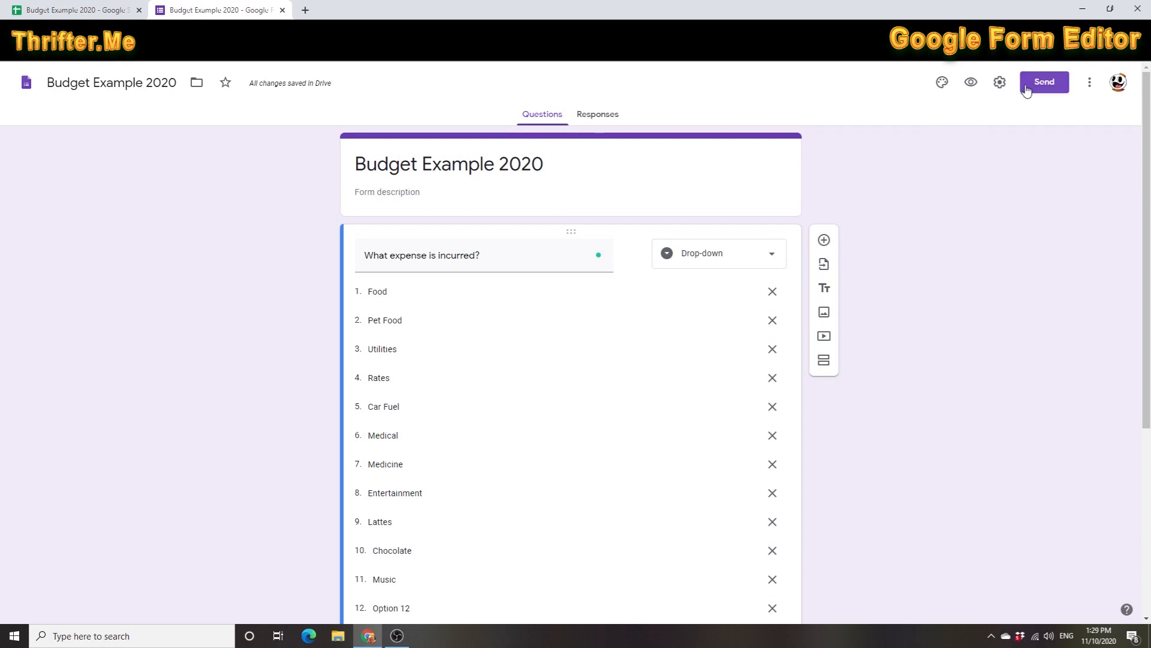
- Preview the live form, look through all the expense drop-down options for errors, and close the preview
left_click(971, 84)
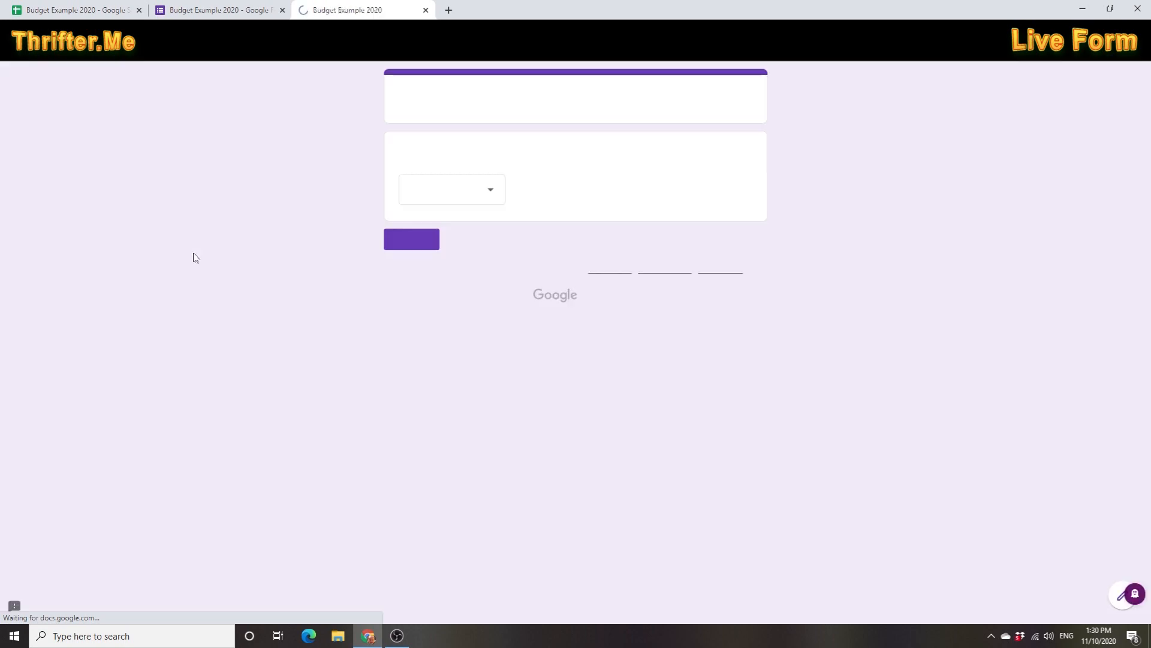
left_click(486, 193)
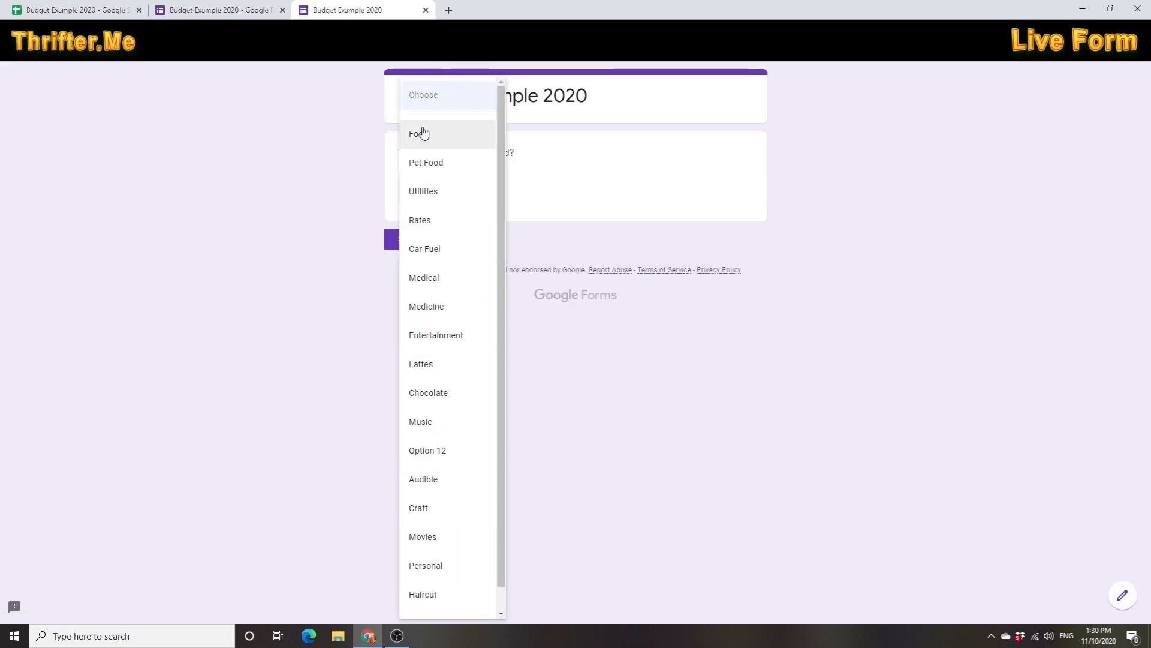
scroll(419, 131, "down", 1)
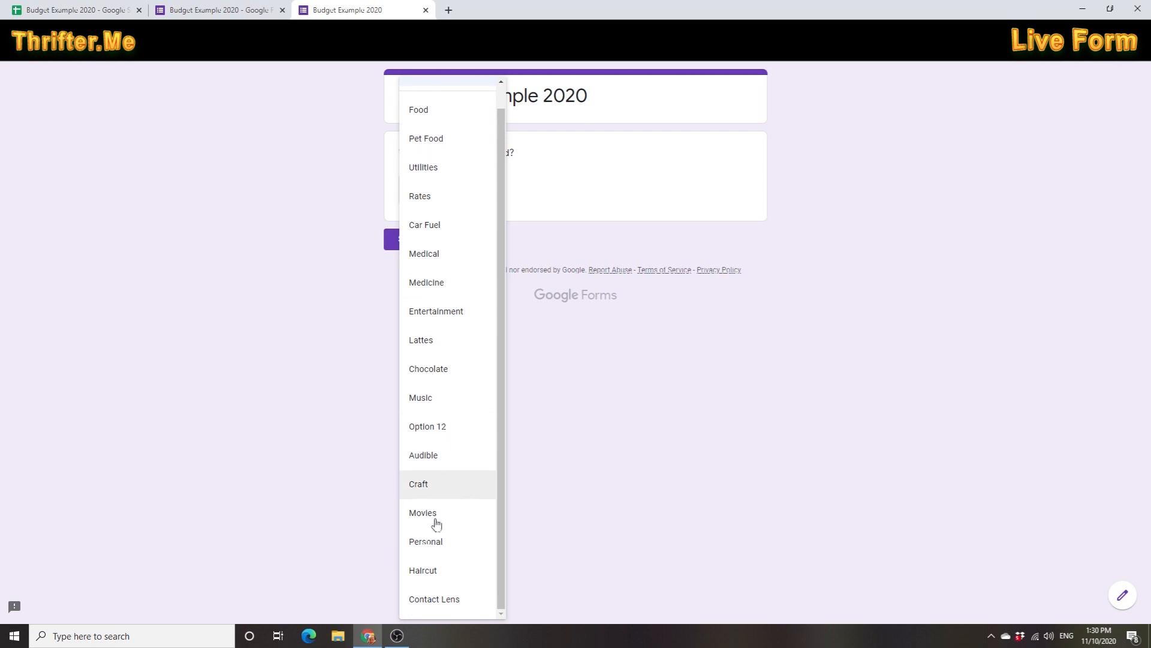
scroll(437, 575, "up", 1)
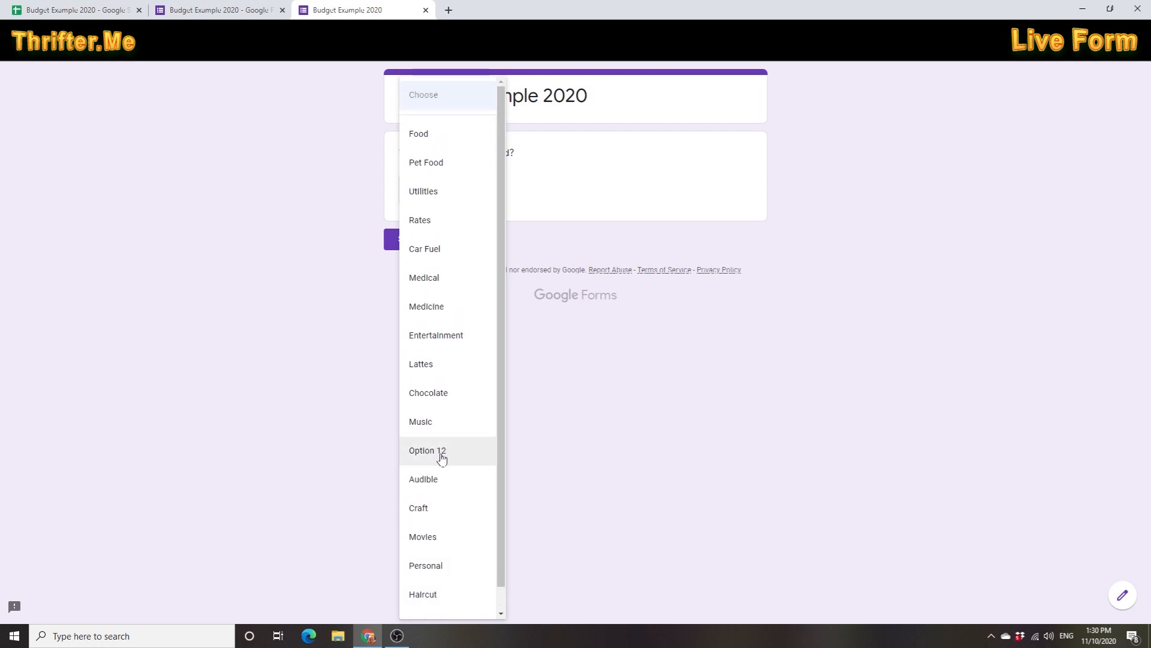
left_click(426, 10)
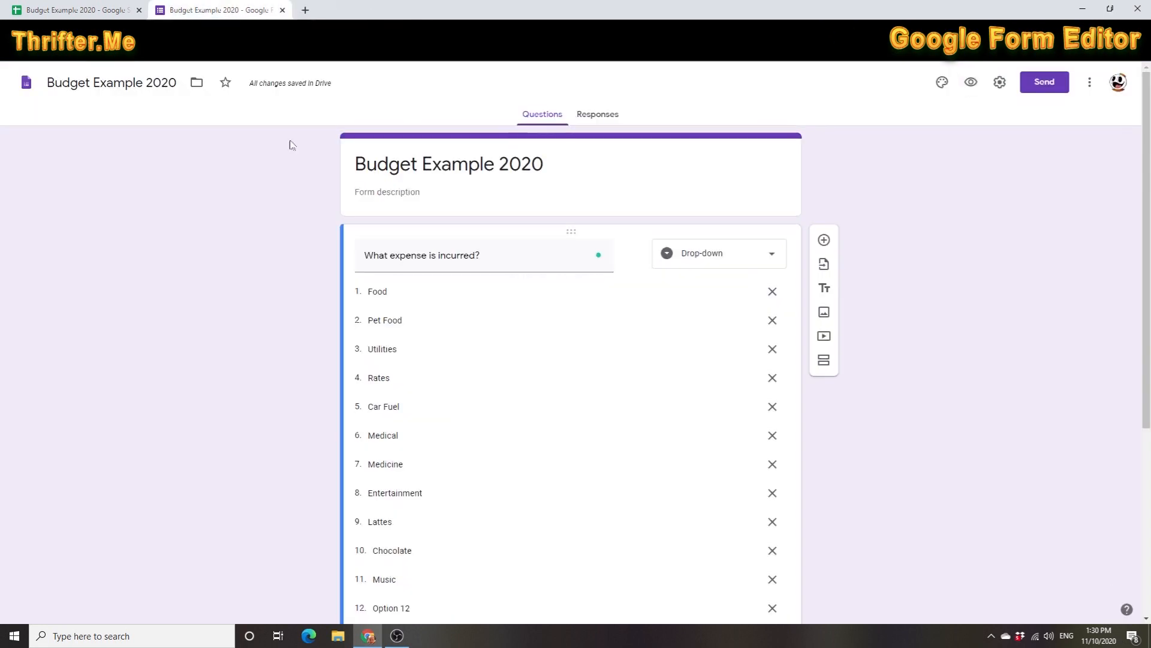
- Delete the stray Option 12 from the expense drop-down question and check the list against the Dashboard sheet
scroll(420, 368, "down", 4)
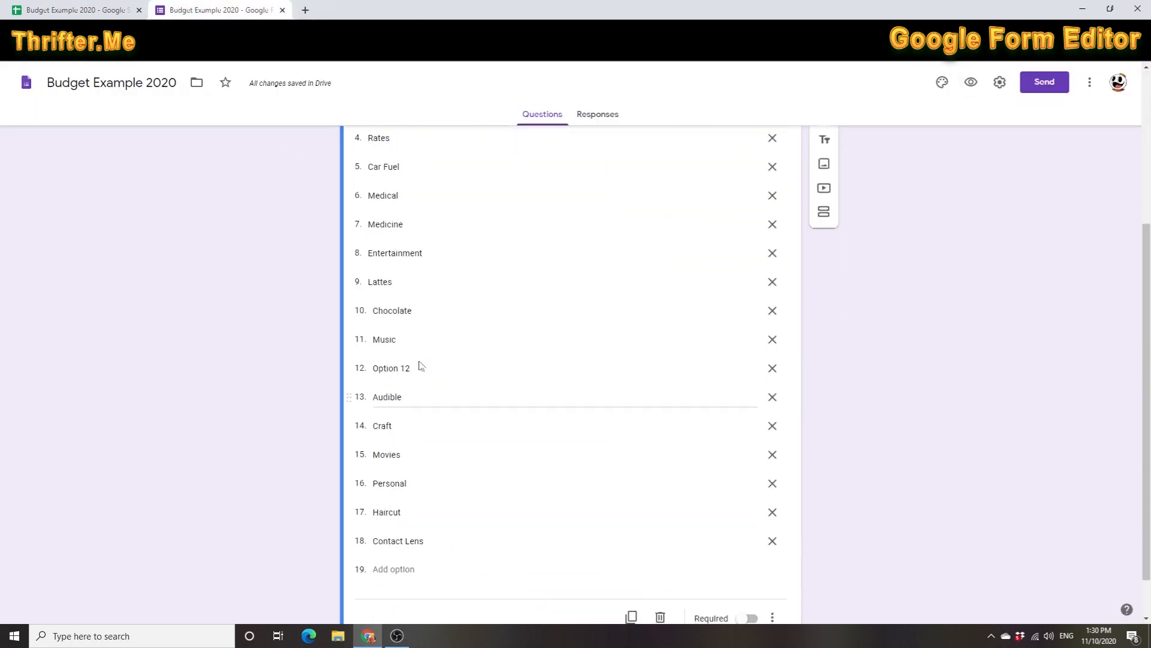
left_click(773, 368)
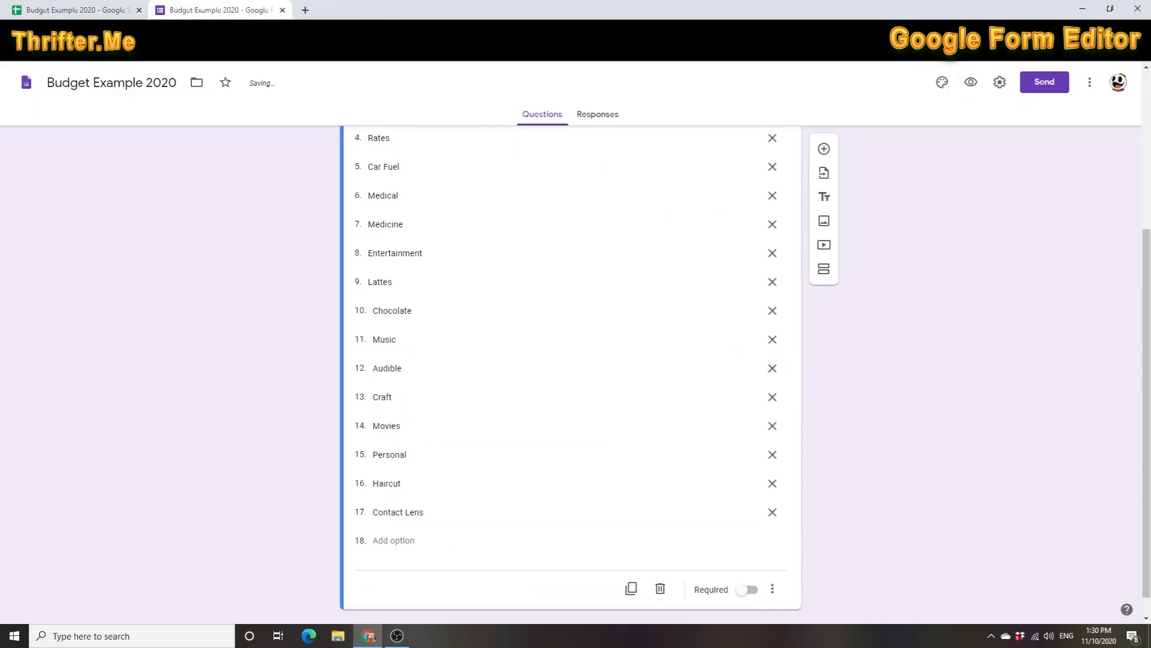
left_click(98, 12)
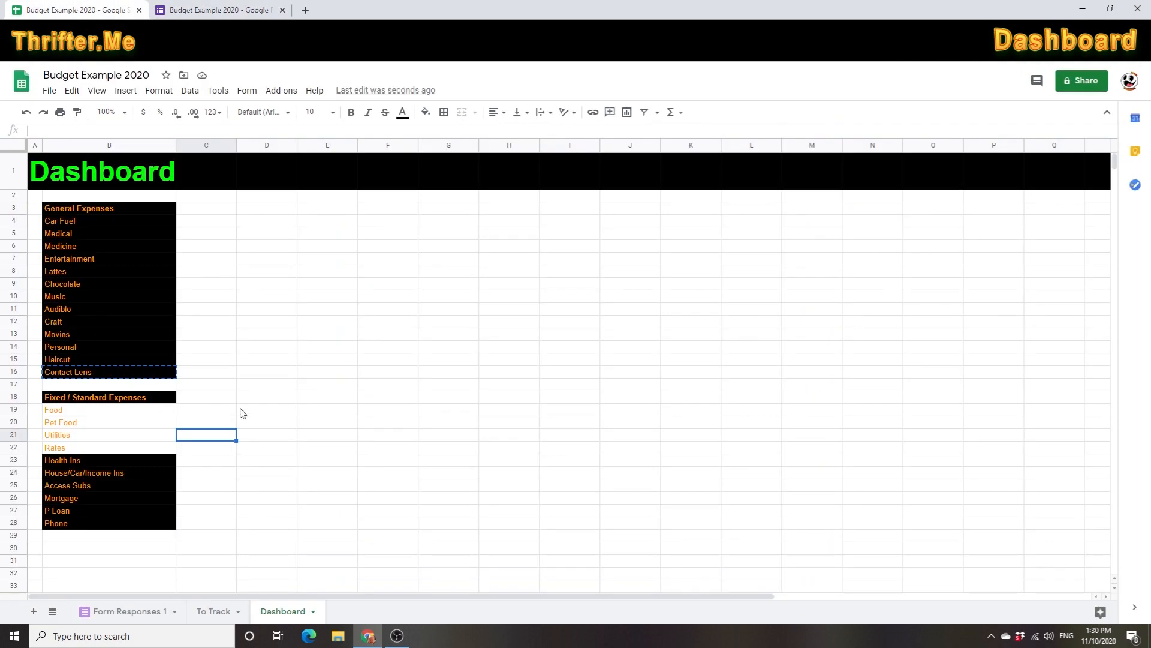
left_click(225, 10)
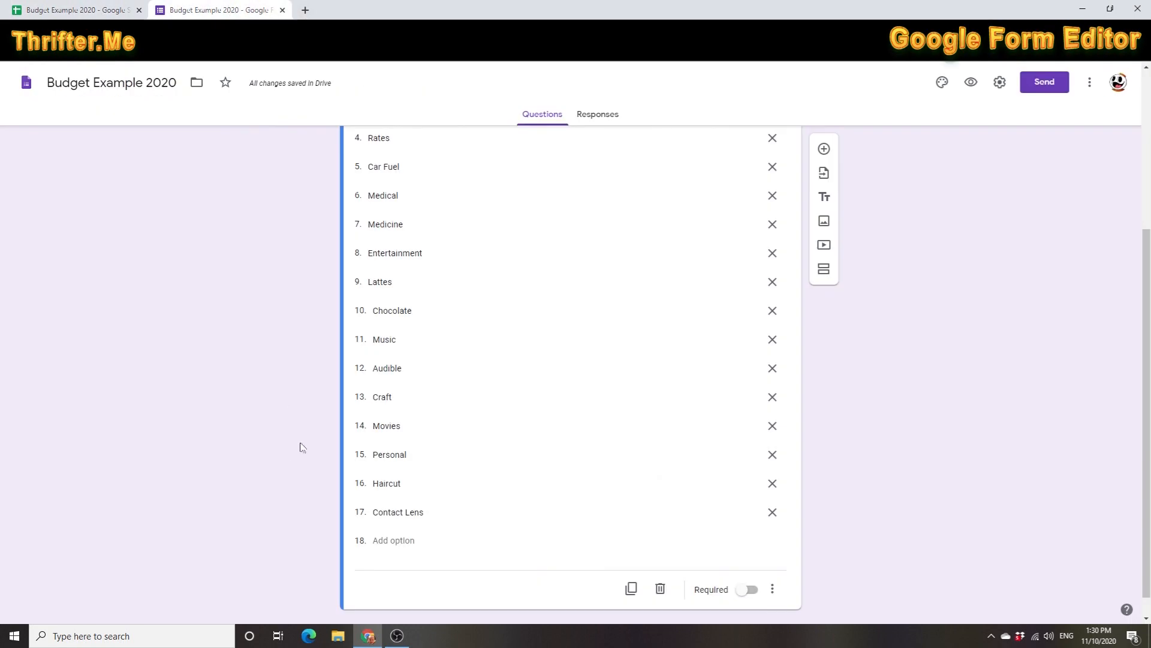
scroll(884, 439, "up", 2)
scroll(871, 447, "down", 2)
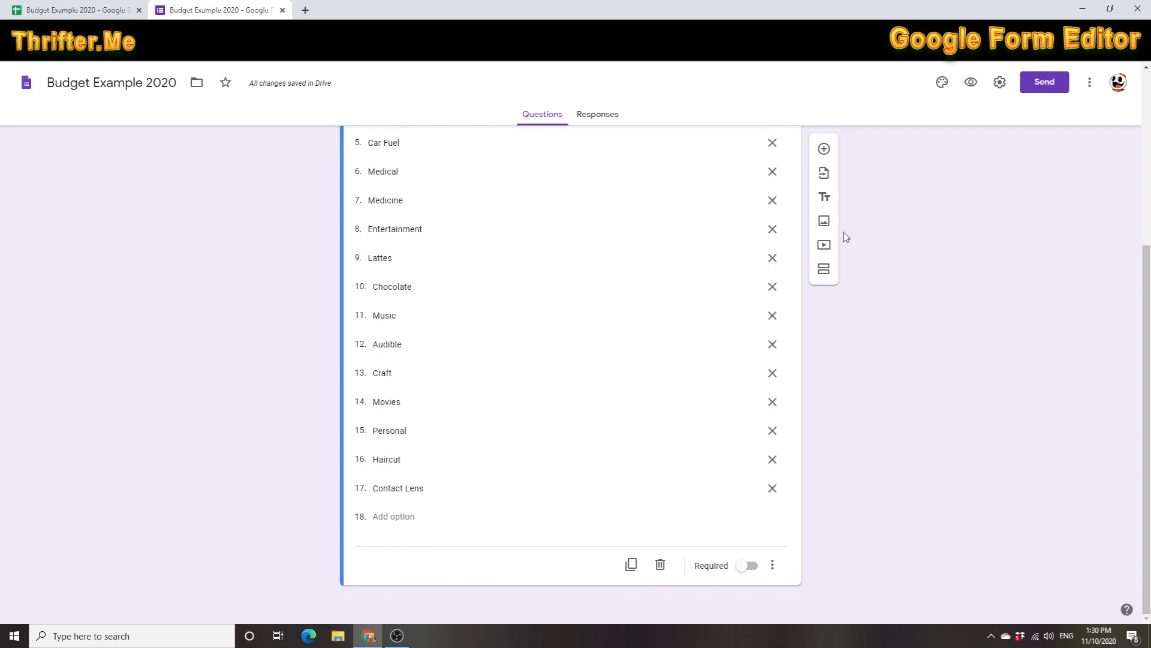
- Add a new question titled "Amount Spent ($)" with the Short answer type
left_click(824, 148)
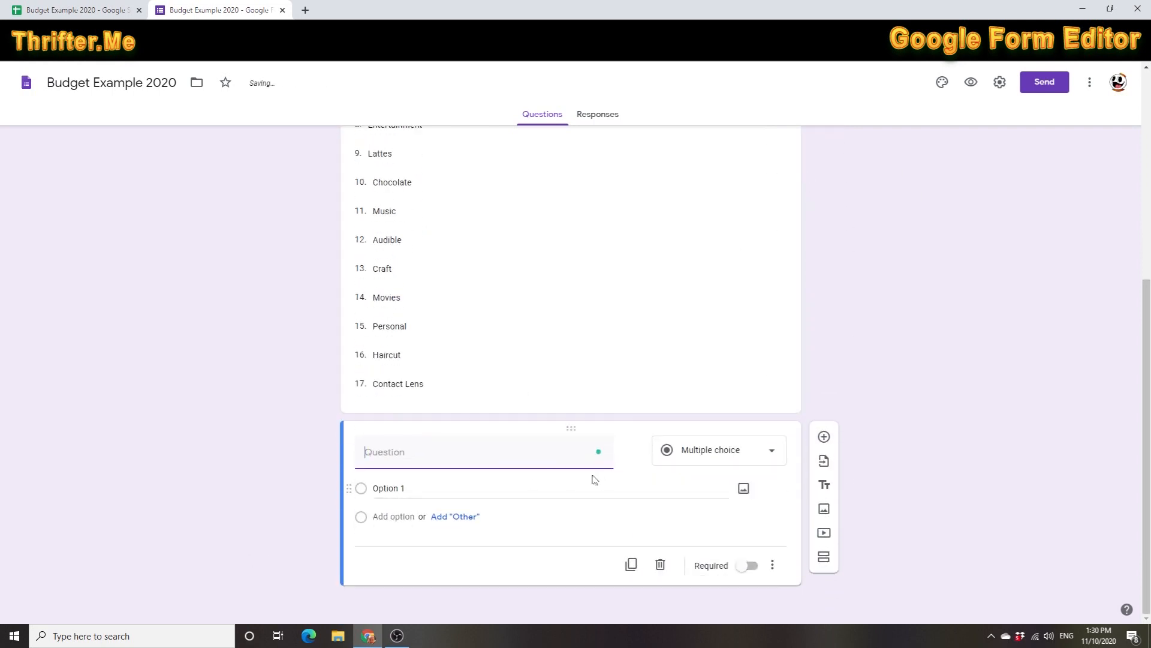
type("Amount")
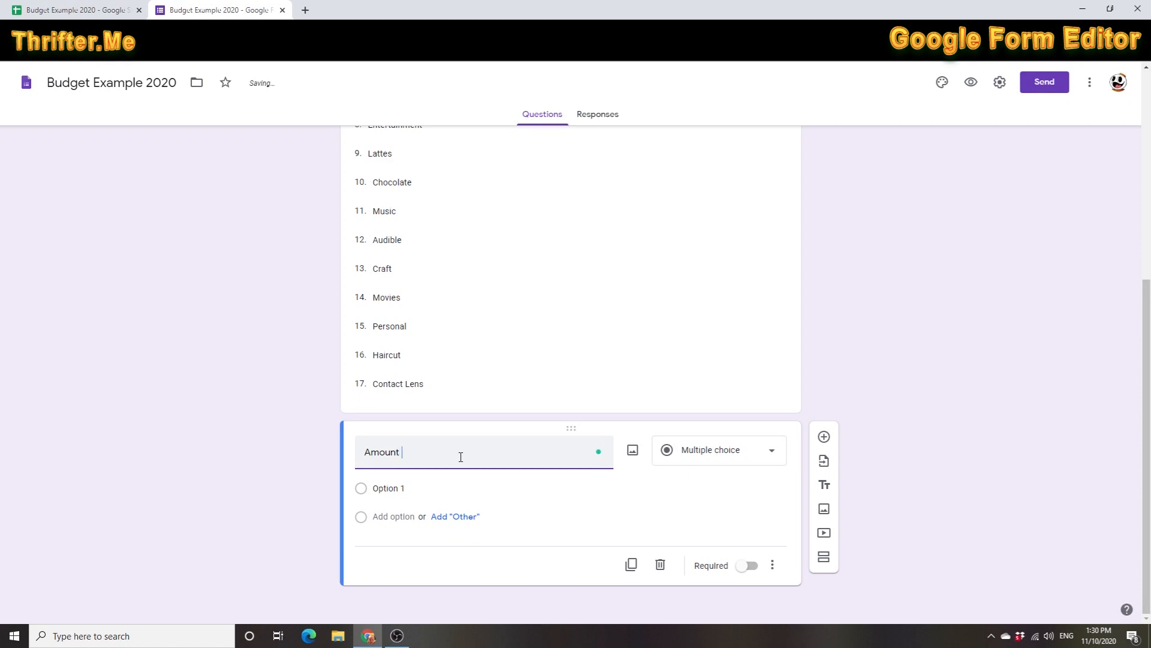
type(" Spent ($)")
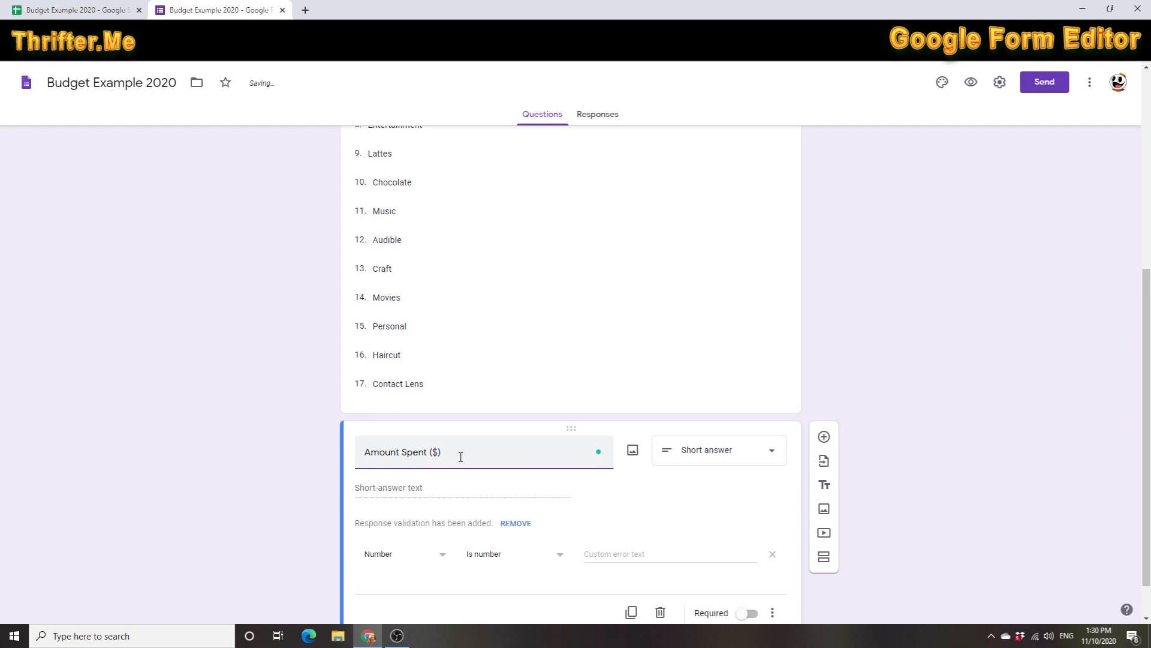
left_click(722, 455)
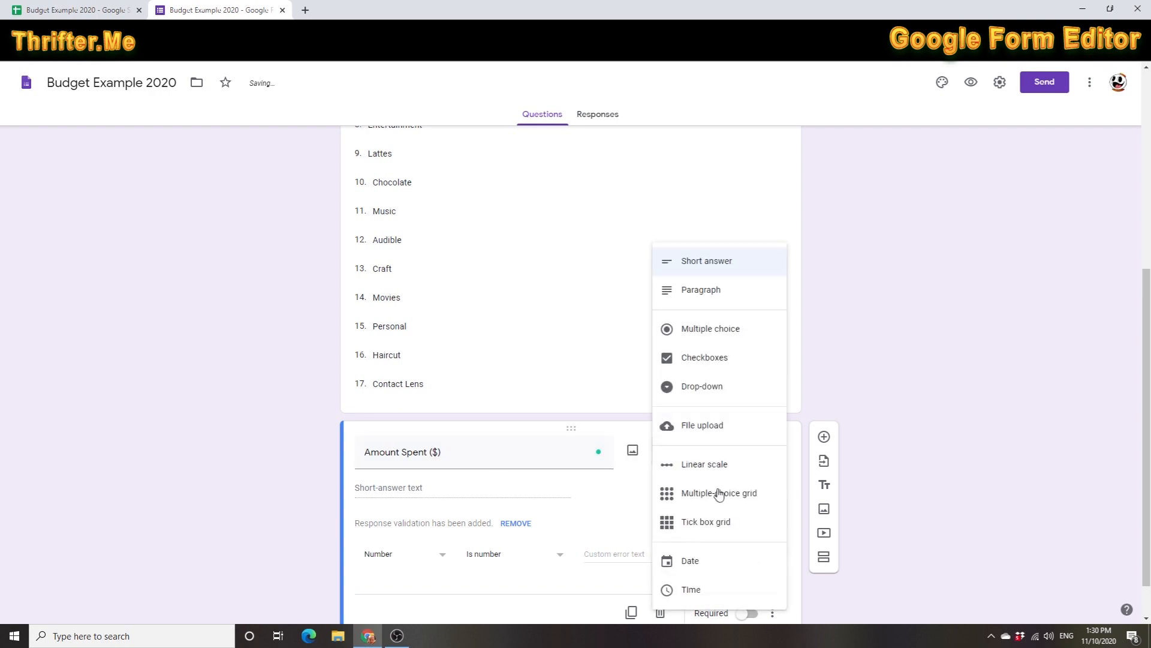
left_click(718, 266)
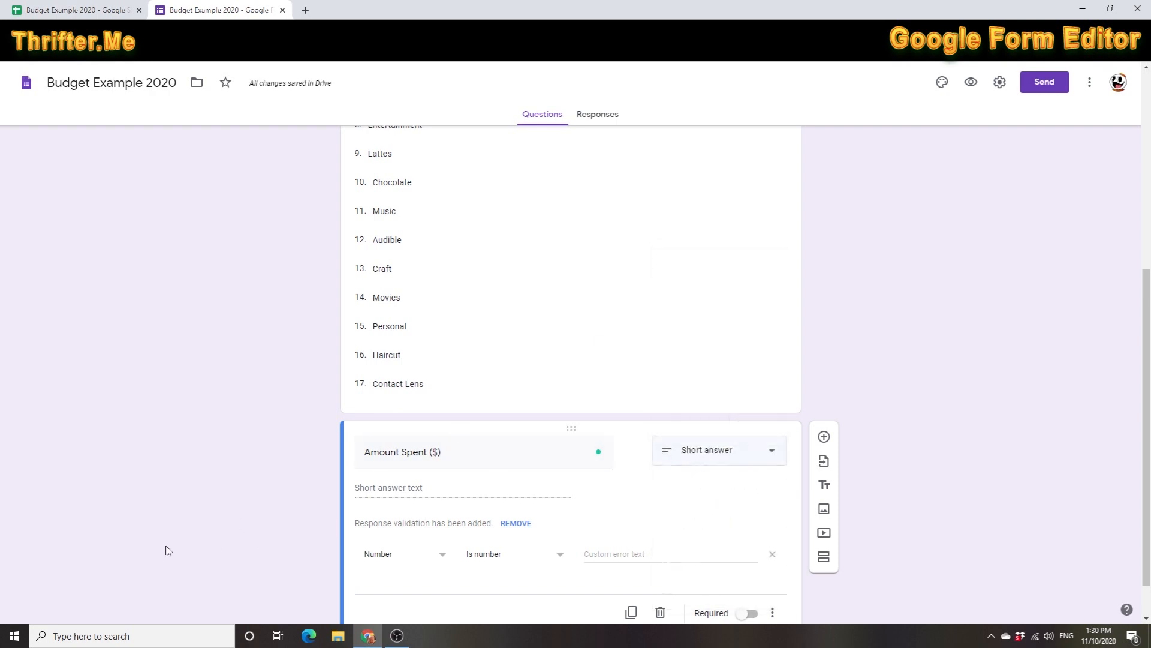
- Keep the amount question's validation at Number, Is number, and set its custom error text to "Must be a number."
scroll(278, 539, "down", 1)
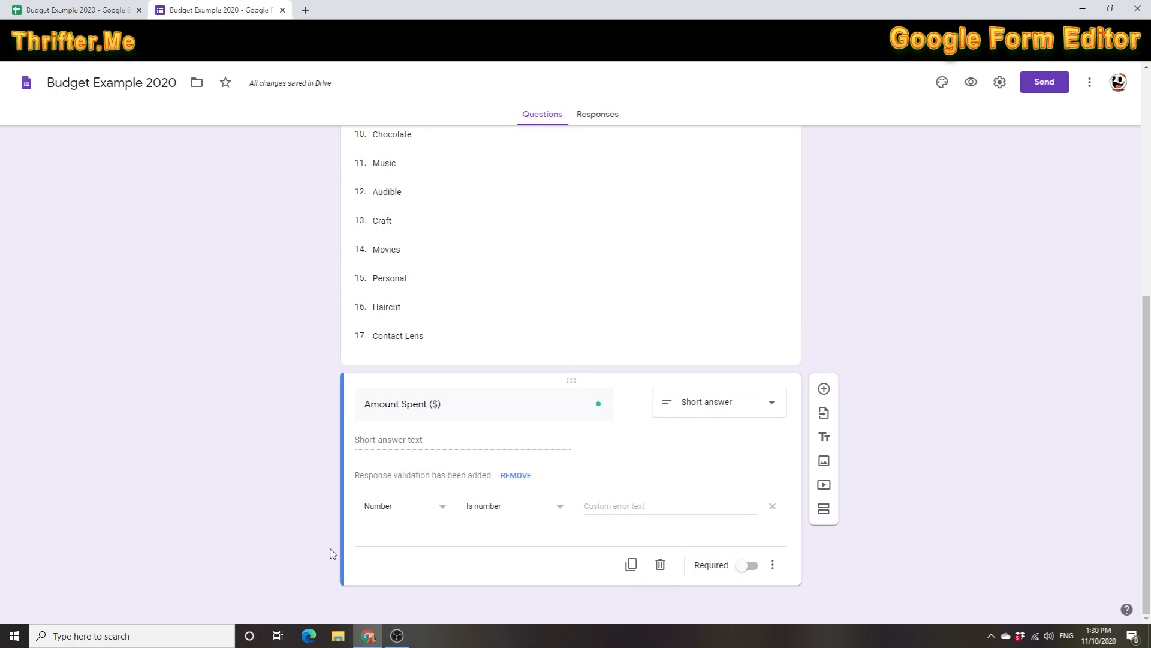
left_click(442, 509)
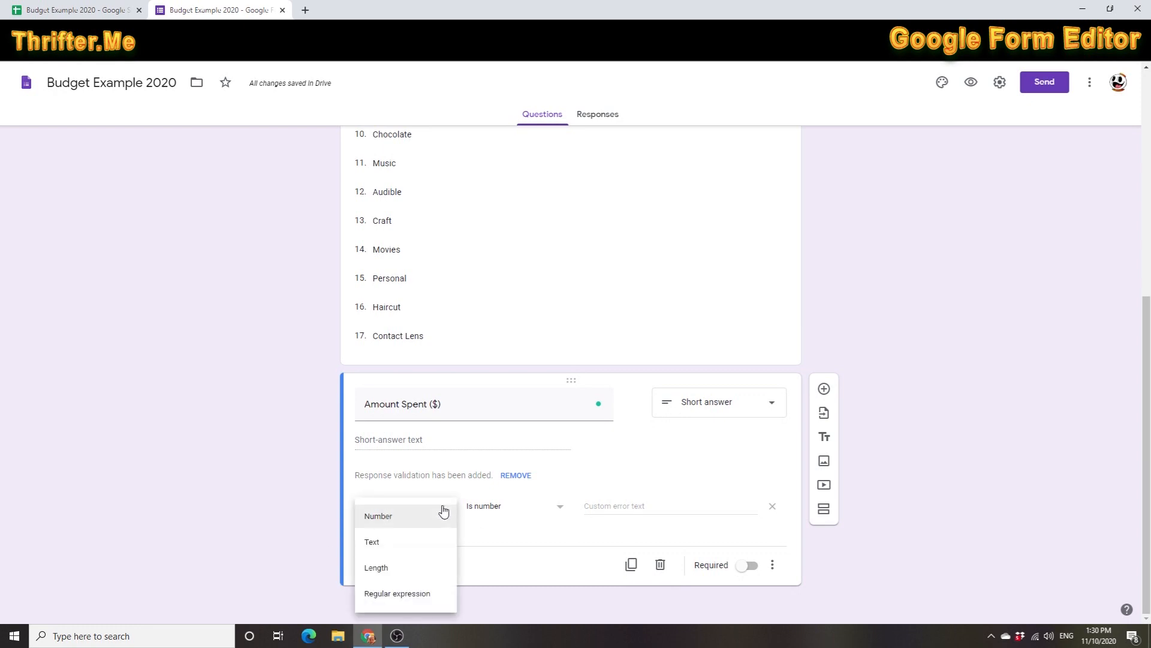
left_click(442, 513)
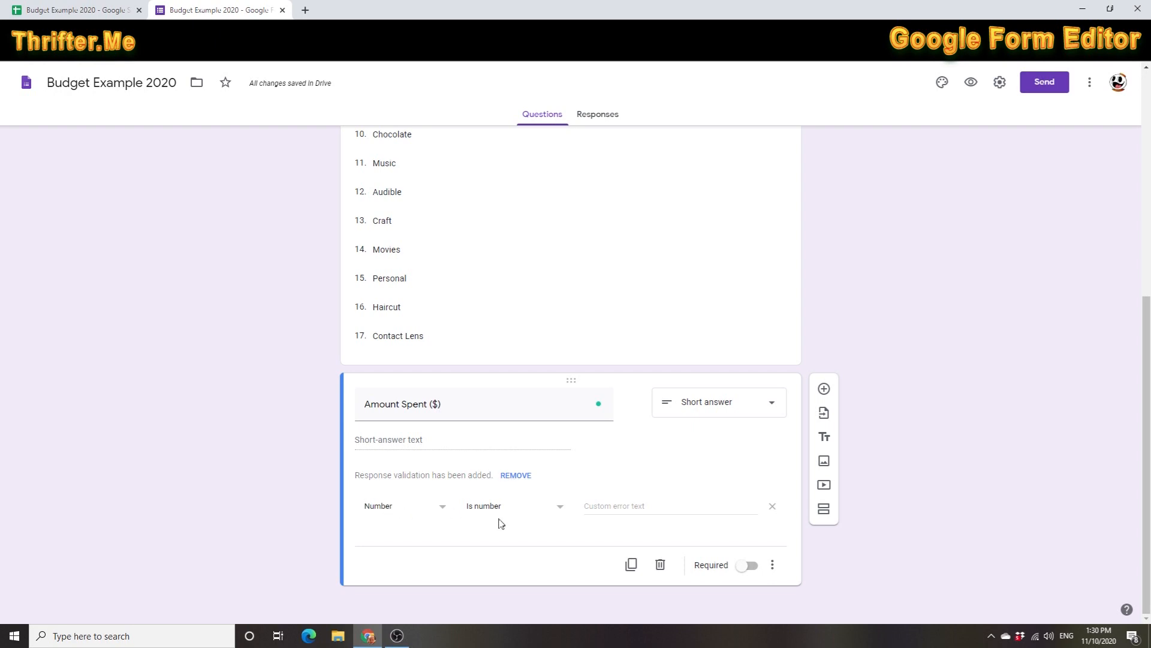
left_click(635, 509)
type("Must be a number.")
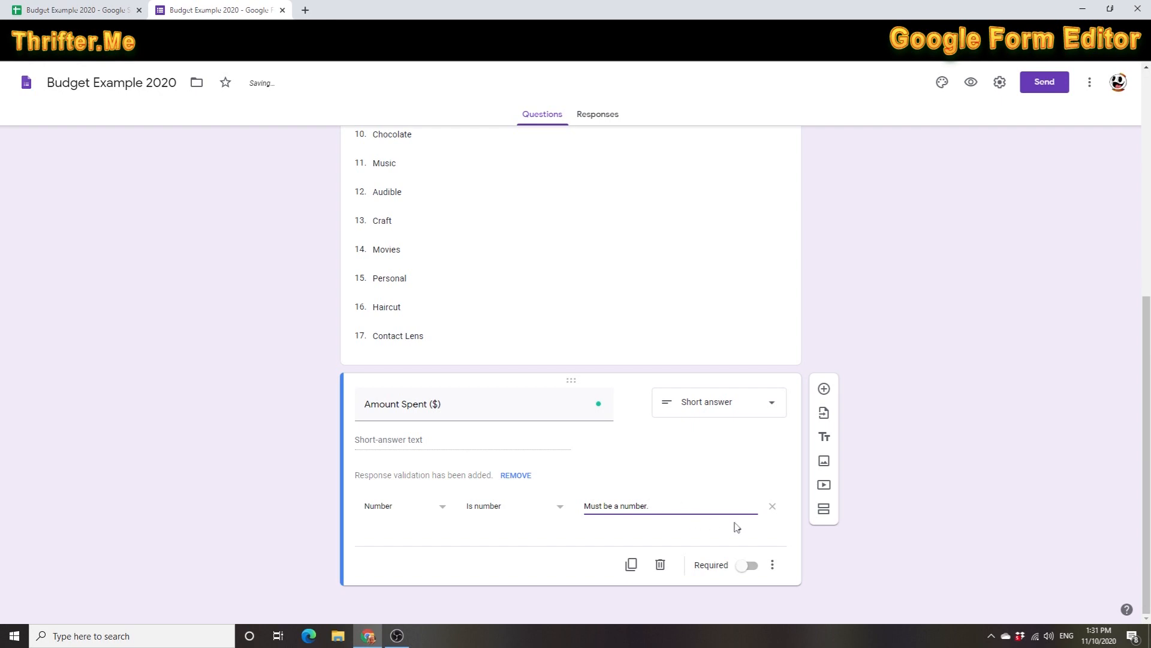
- Preview the live form and try a sample entry with the expense Food and an amount of 200
left_click(972, 85)
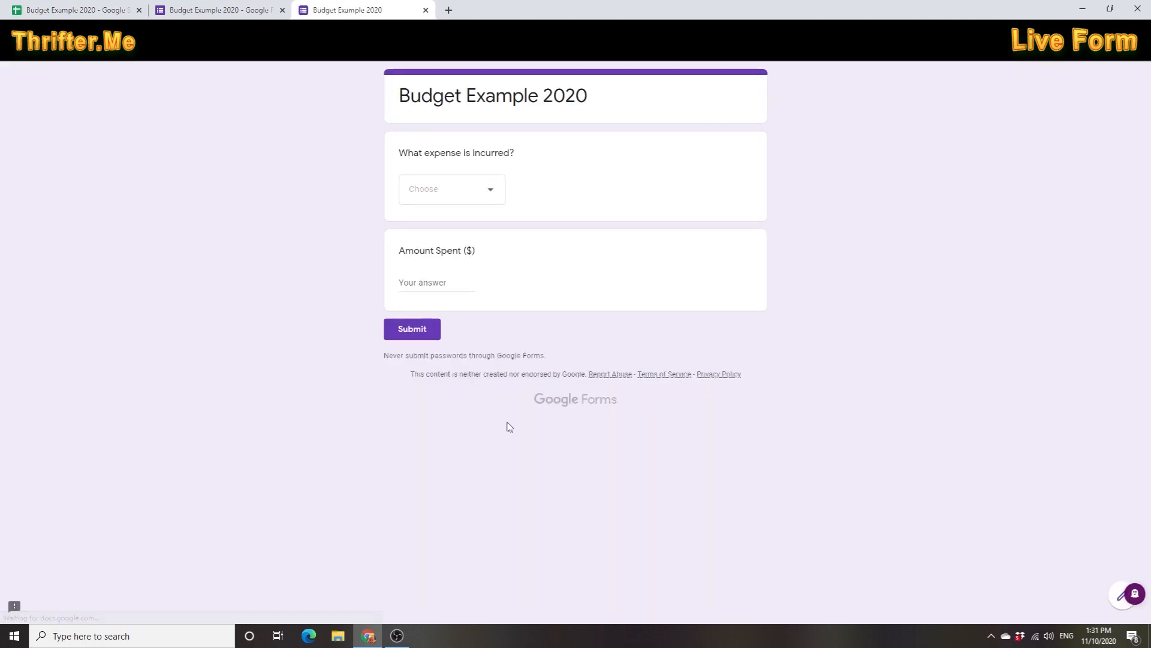
left_click(472, 193)
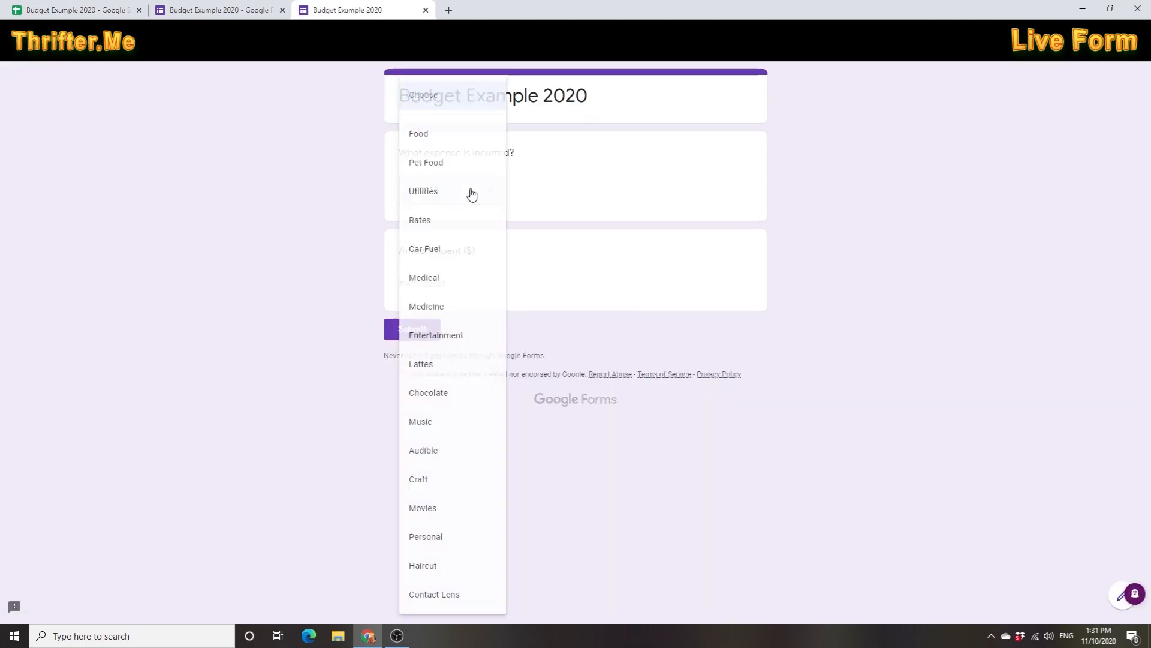
left_click(426, 137)
left_click(447, 279)
type("20")
left_click(343, 325)
- Test the amount validation by replacing the value with random letters, then clear the field and leave the preview without submitting
left_click_drag(422, 284, 350, 293)
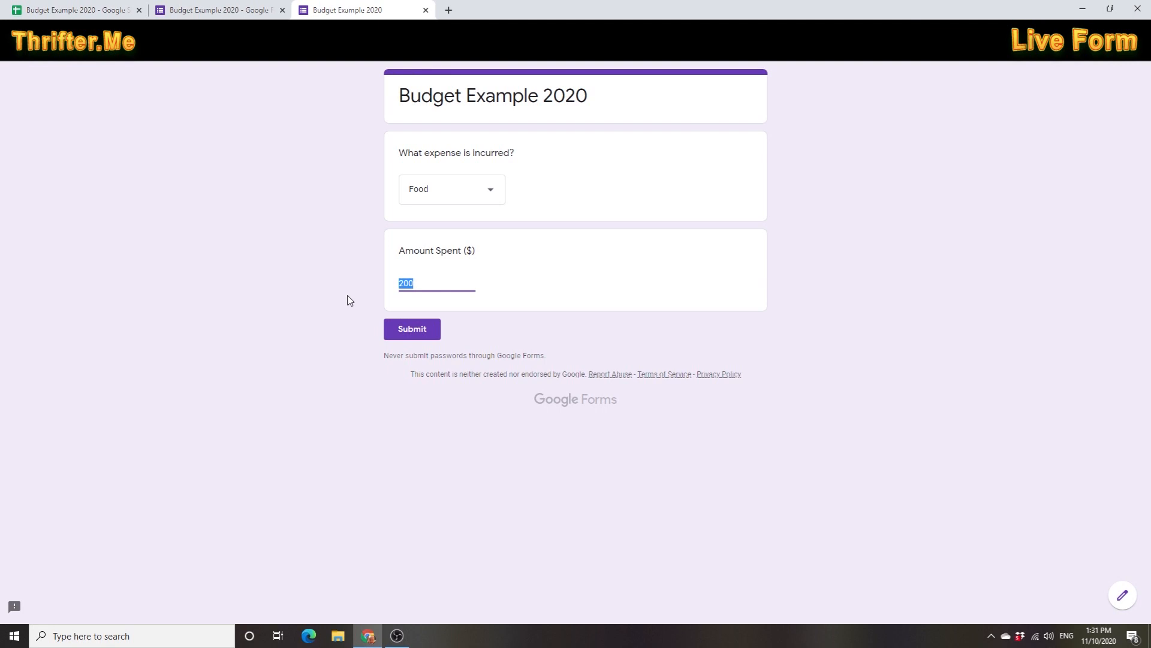
type("jhhgjhgf")
key("BackSpace")
key("BackSpace")
key("BackSpace")
key("BackSpace")
key("BackSpace")
key("BackSpace")
key("BackSpace")
key("BackSpace")
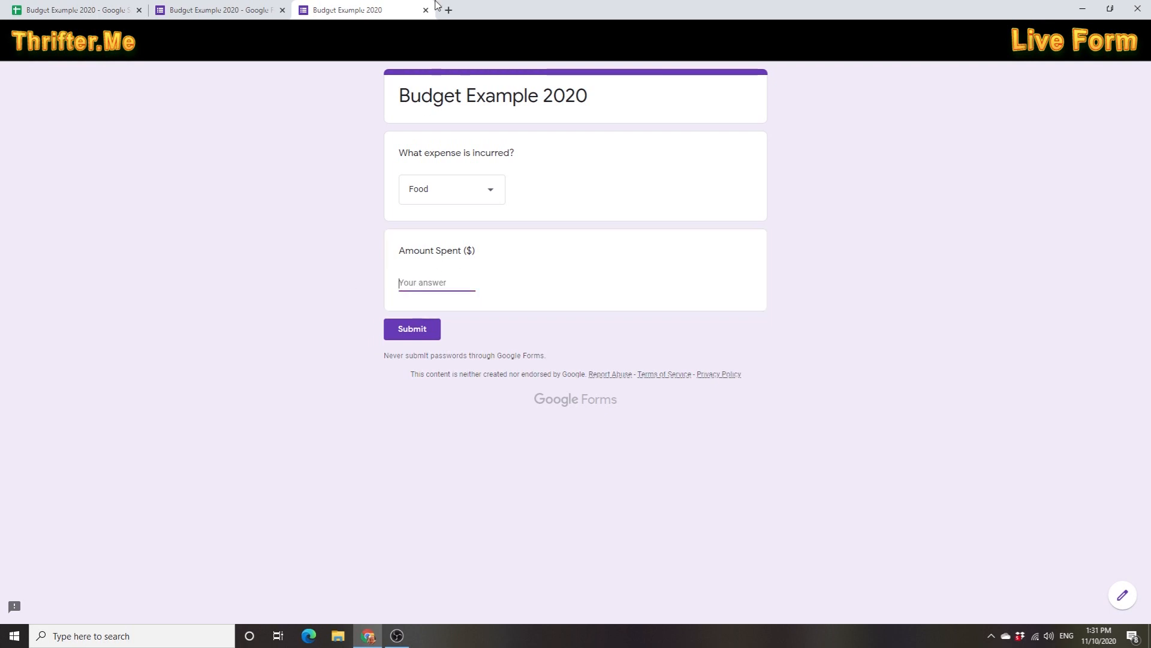
left_click(426, 9)
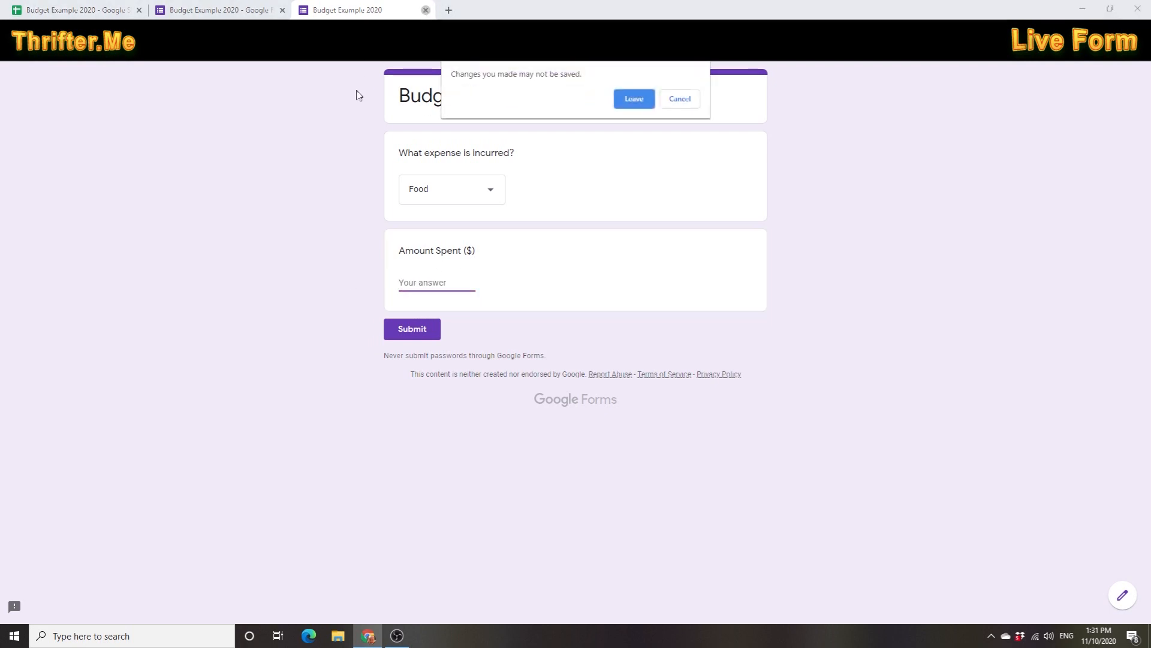
left_click(634, 99)
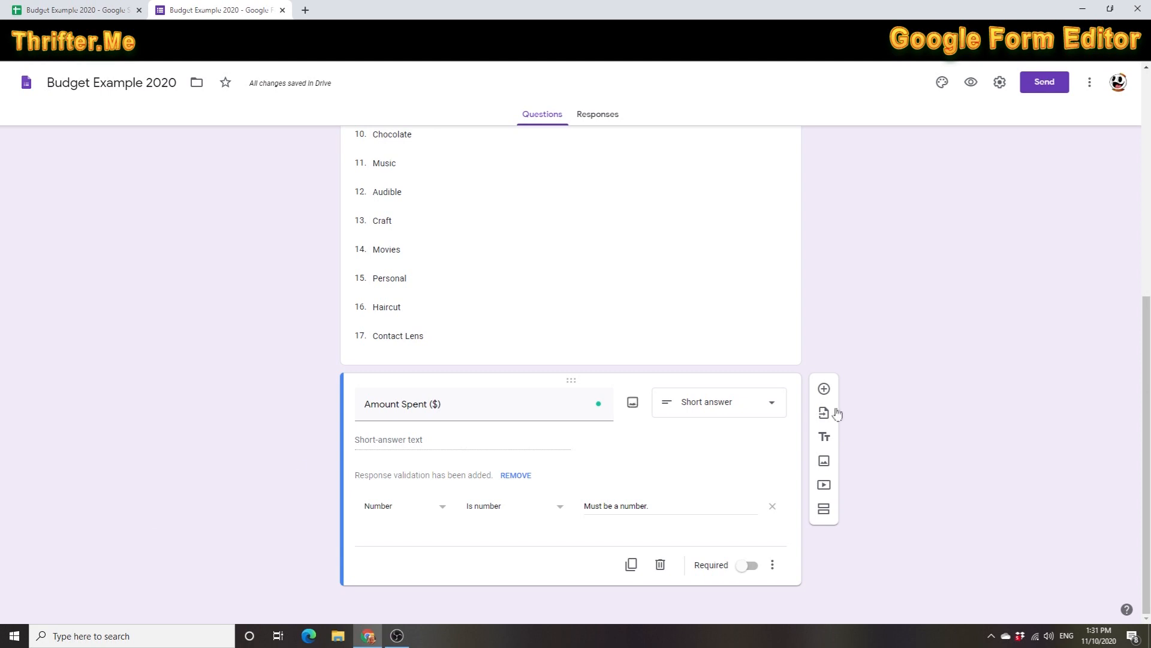
- Add a File upload question below Amount Spent ($) and agree to let respondents upload files to Drive
scroll(888, 468, "up", 3)
scroll(839, 466, "up", 3)
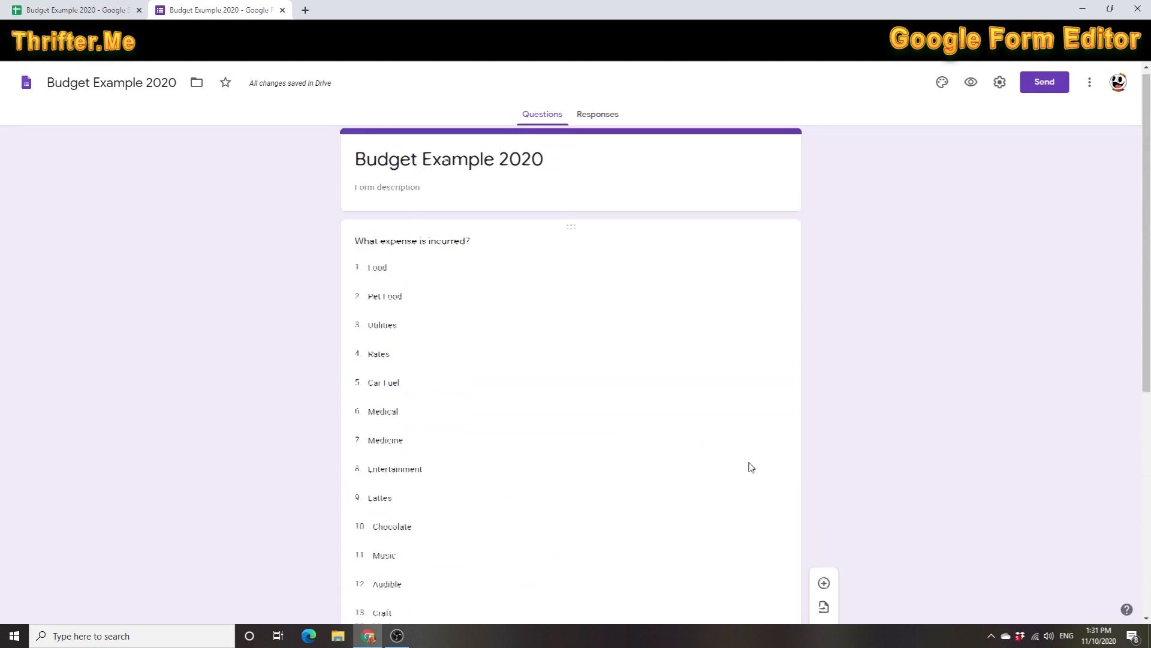
scroll(753, 440, "down", 7)
left_click(825, 391)
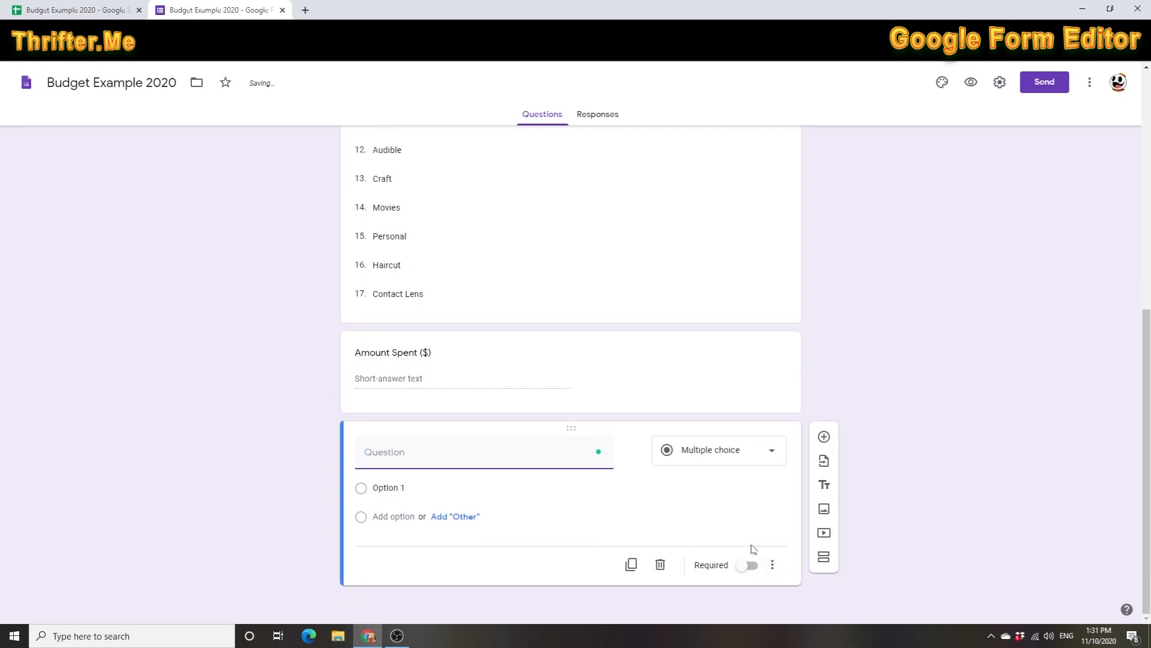
left_click(769, 460)
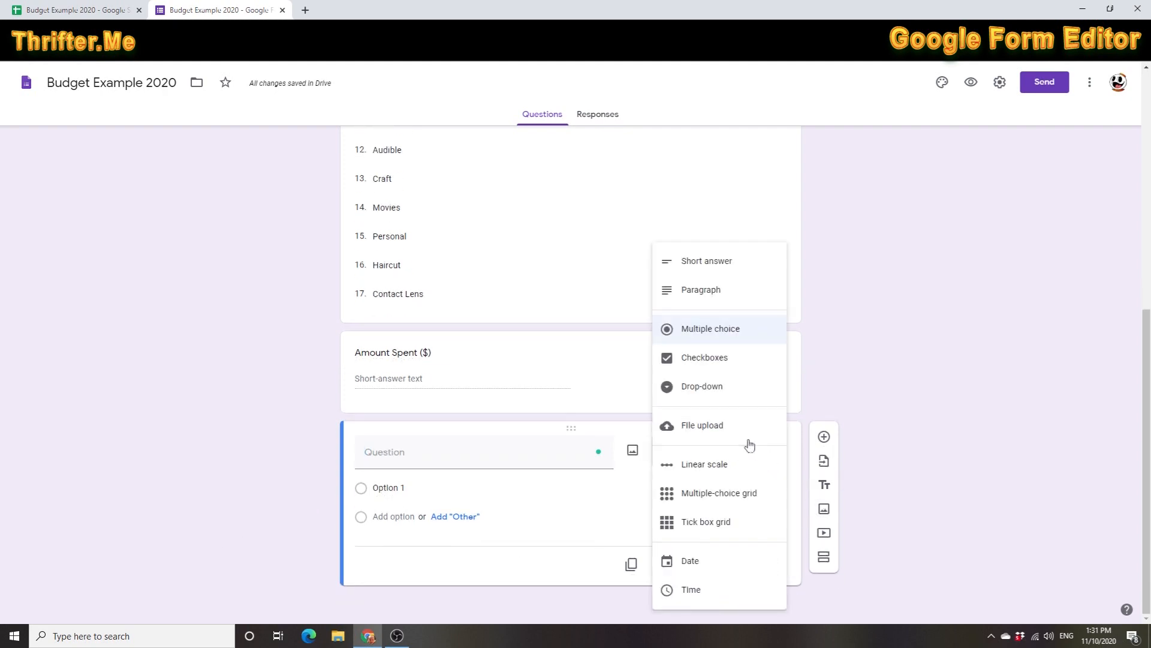
left_click(713, 430)
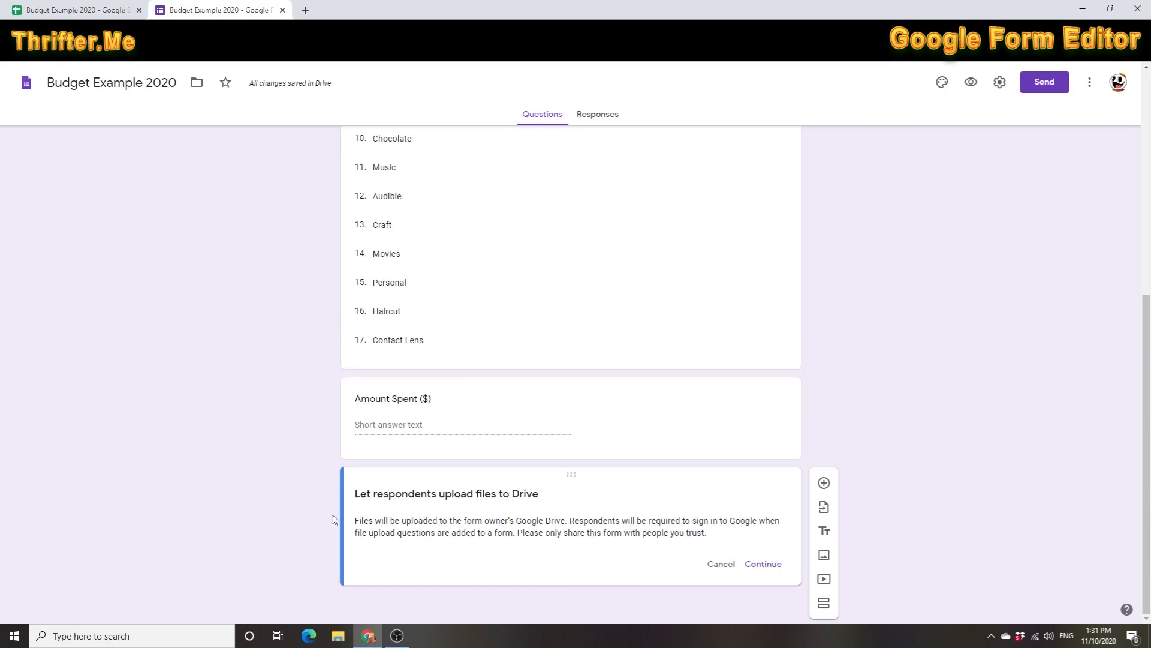
left_click(764, 565)
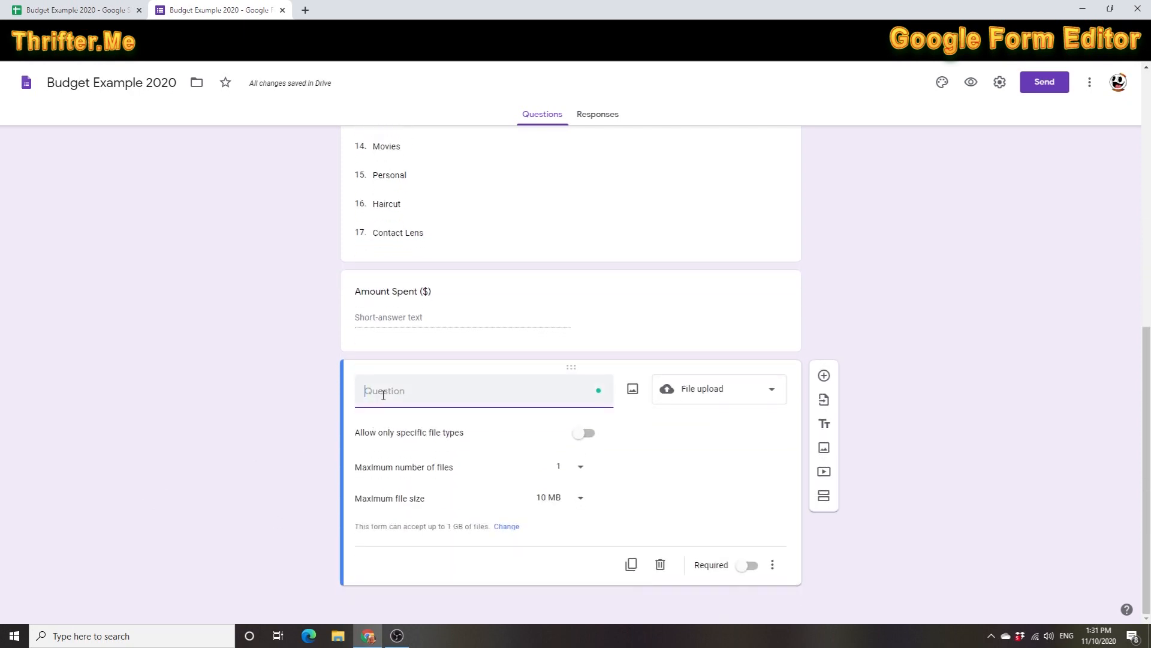
- Title the file upload question "Upload Receipt"
type("Uplosd")
key("BackSpace")
key("BackSpace")
type("ad Receipt")
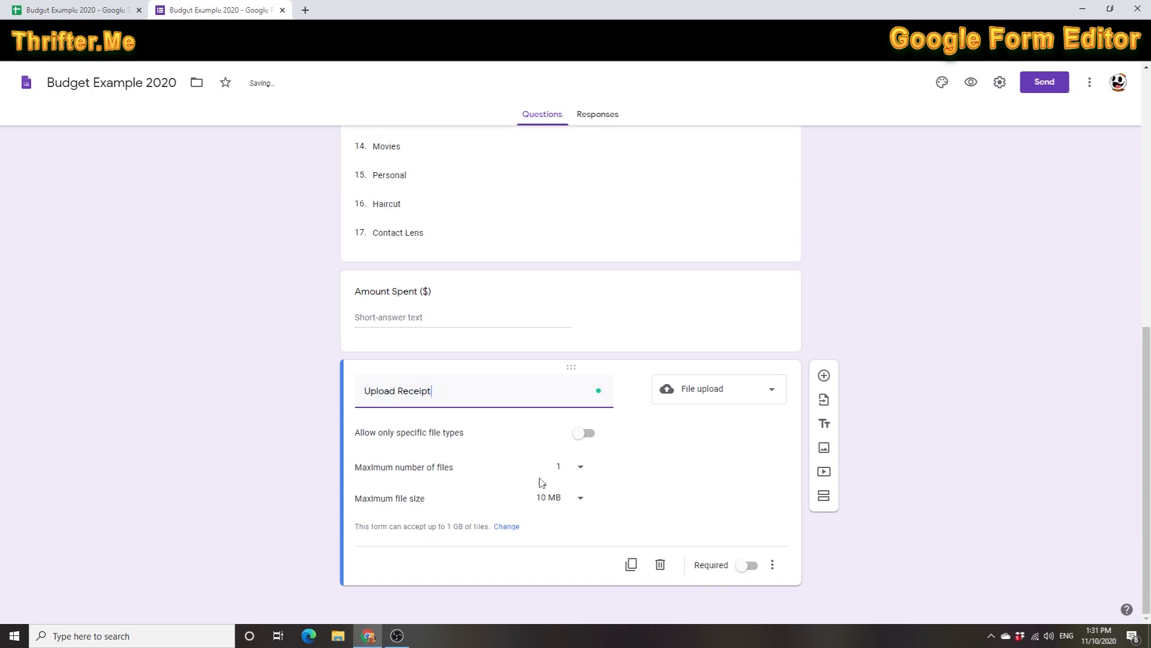
- Restrict the receipt upload to Image files, with a maximum of 5 files and a maximum file size of 100 MB
left_click(583, 433)
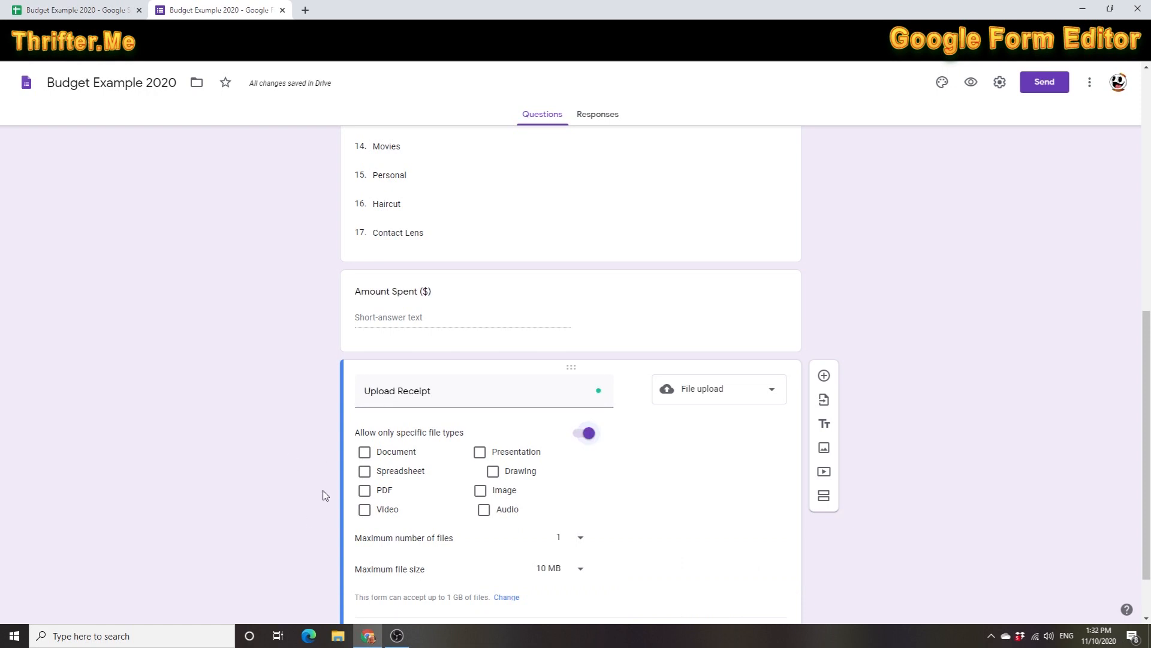
left_click(480, 491)
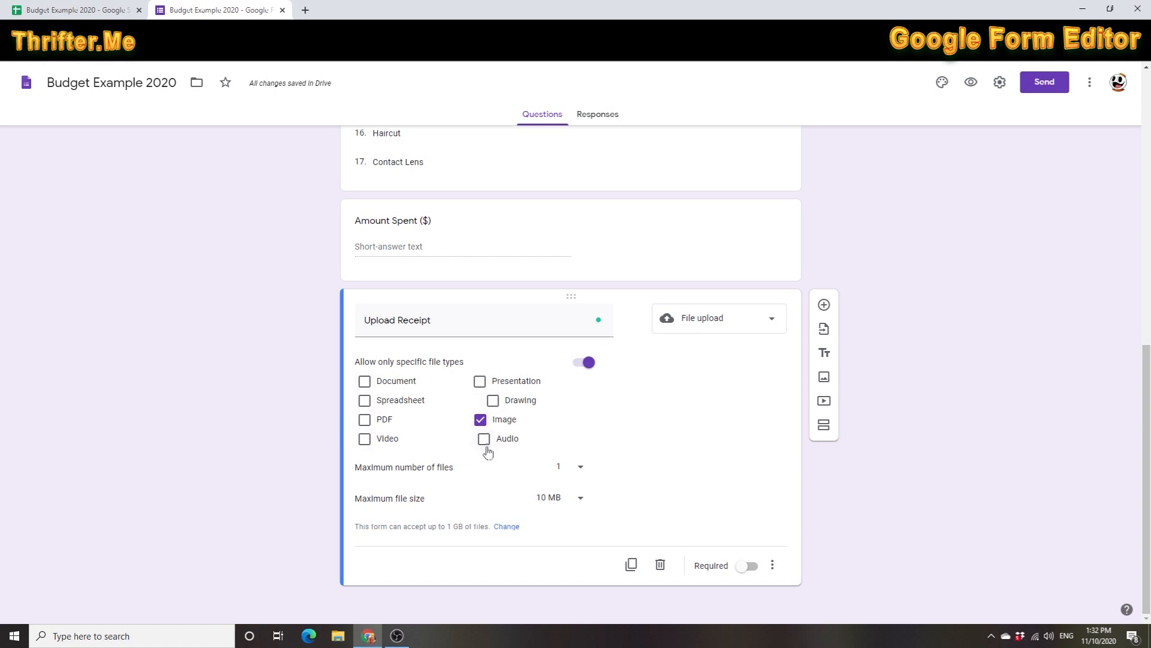
left_click(573, 473)
left_click(568, 494)
left_click(547, 499)
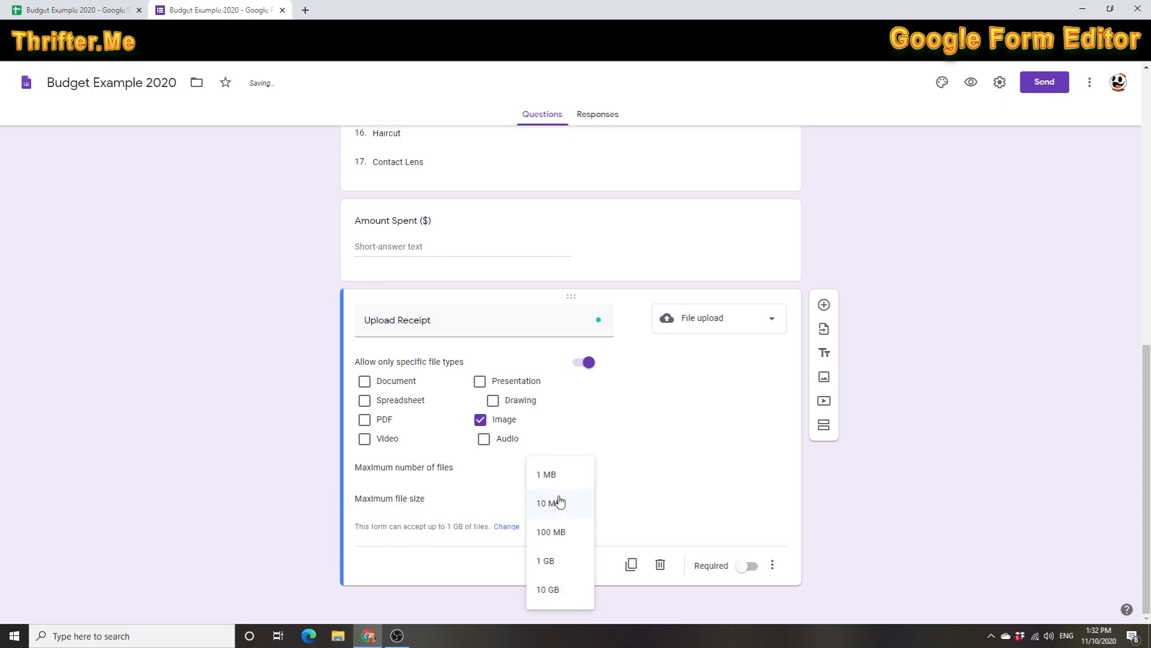
left_click(552, 538)
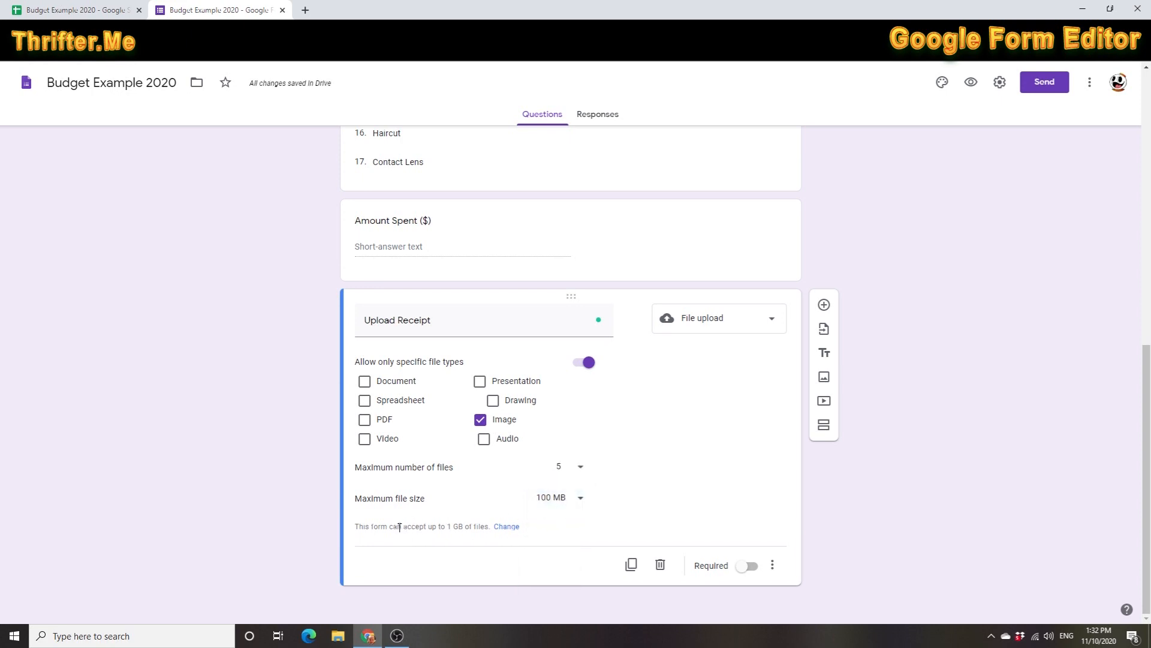
- Make the Upload Receipt question required
left_click_drag(362, 526, 465, 526)
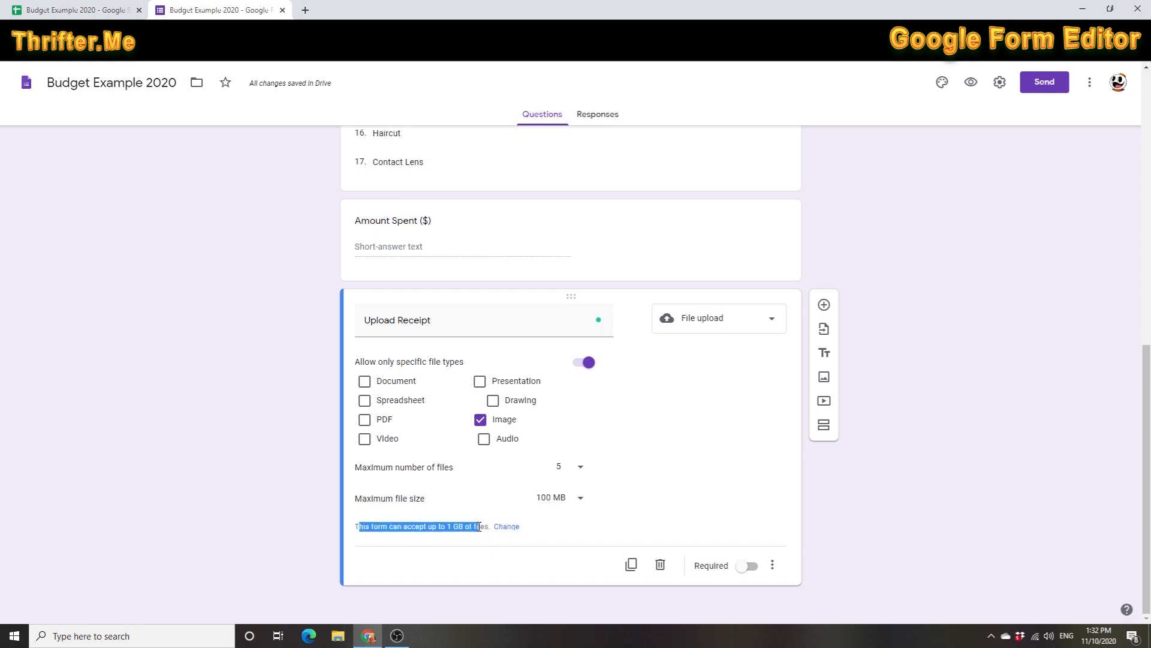
left_click(253, 514)
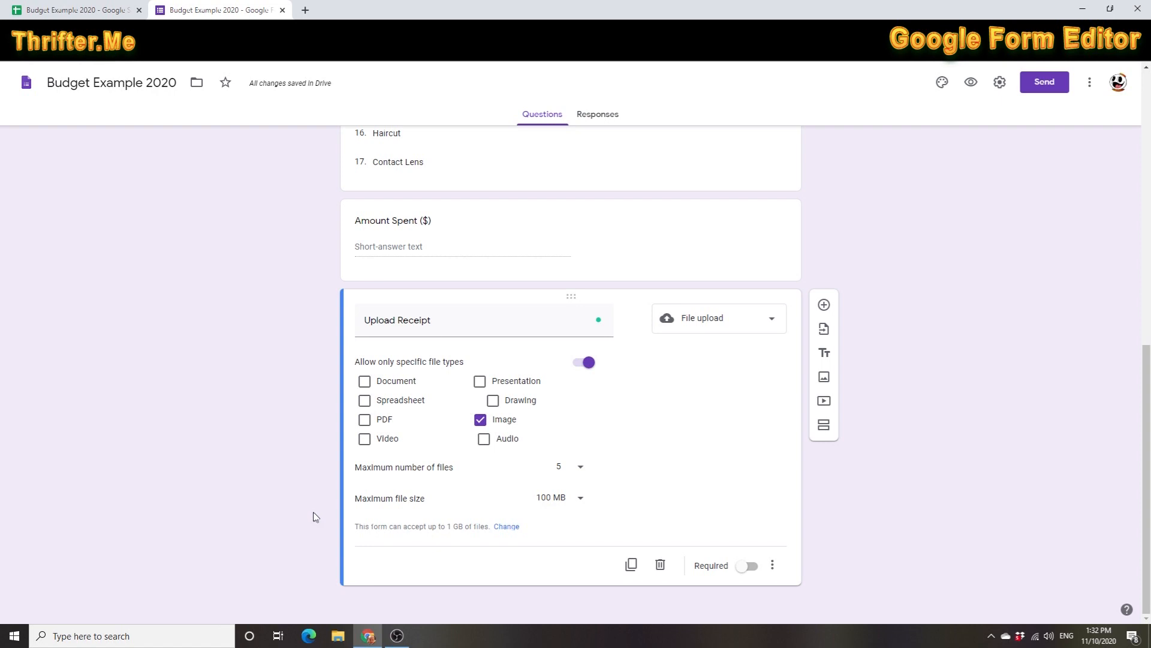
left_click(742, 567)
- Make the Amount Spent ($) question and the expense drop-down question required
scroll(737, 575, "up", 1)
scroll(737, 574, "up", 3)
left_click(658, 401)
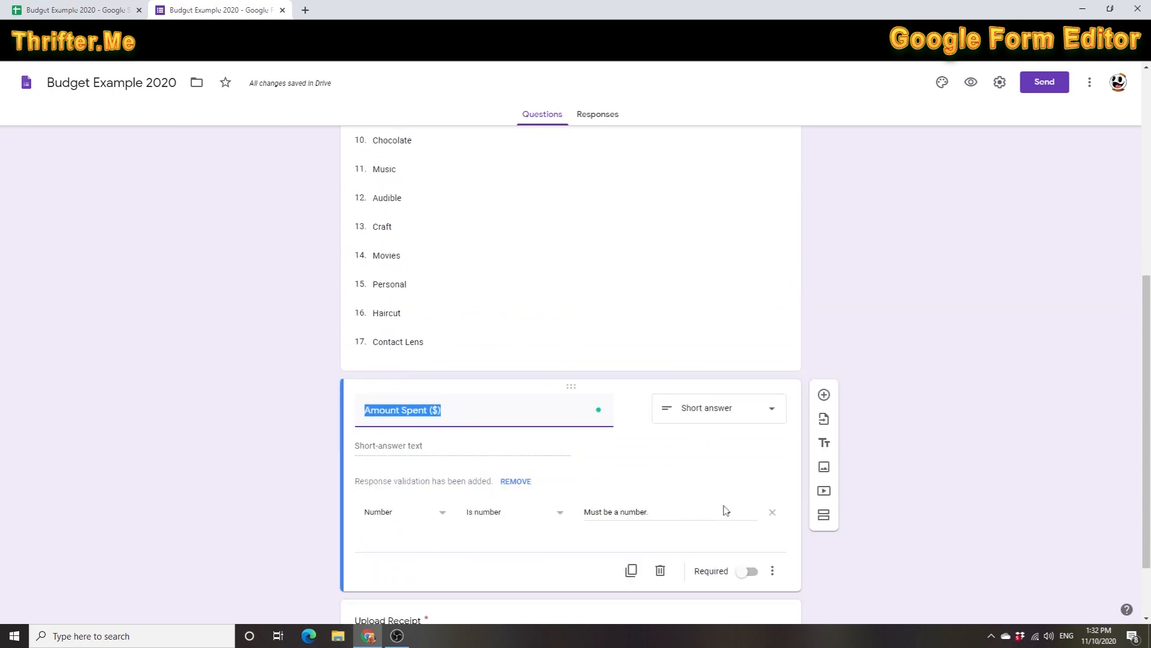
left_click(742, 571)
scroll(737, 558, "up", 2)
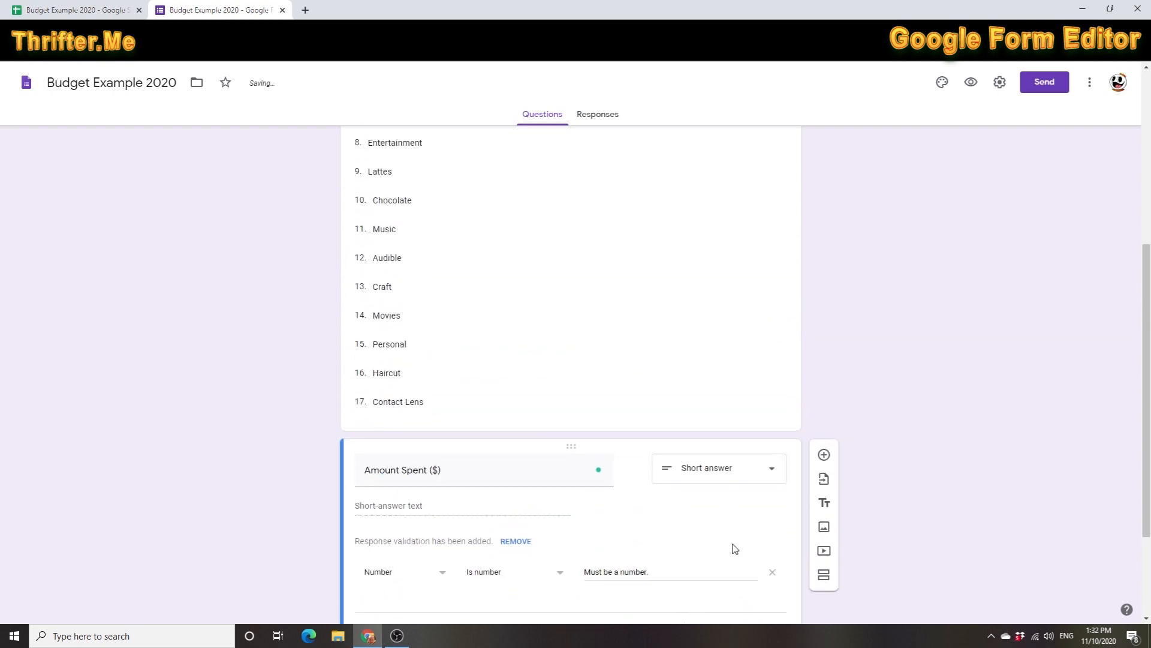
left_click(709, 419)
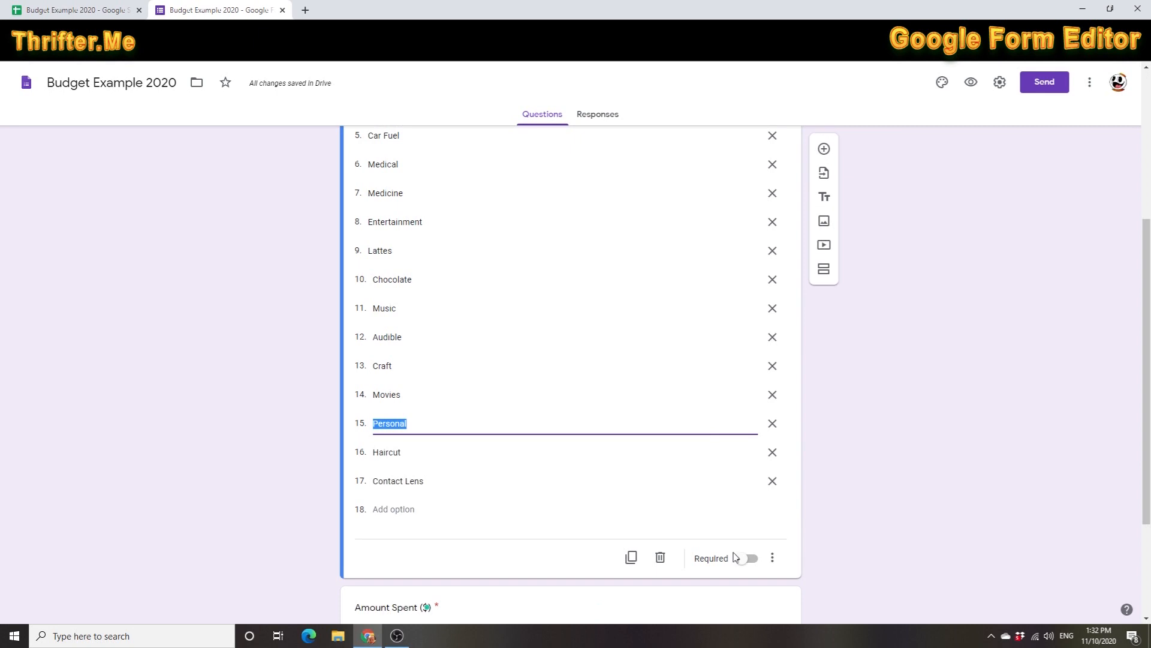
left_click(826, 562)
scroll(797, 506, "up", 4)
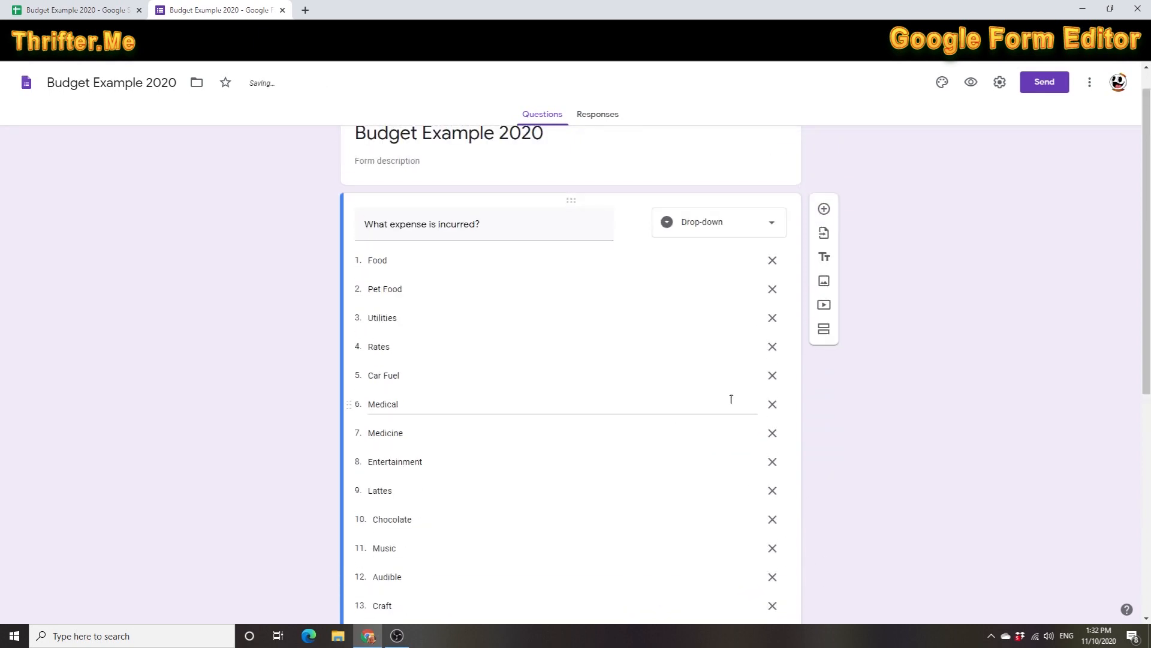
- Add "Other Not On List" as the last option of the "What expense is incurred?" drop-down
scroll(648, 427, "down", 5)
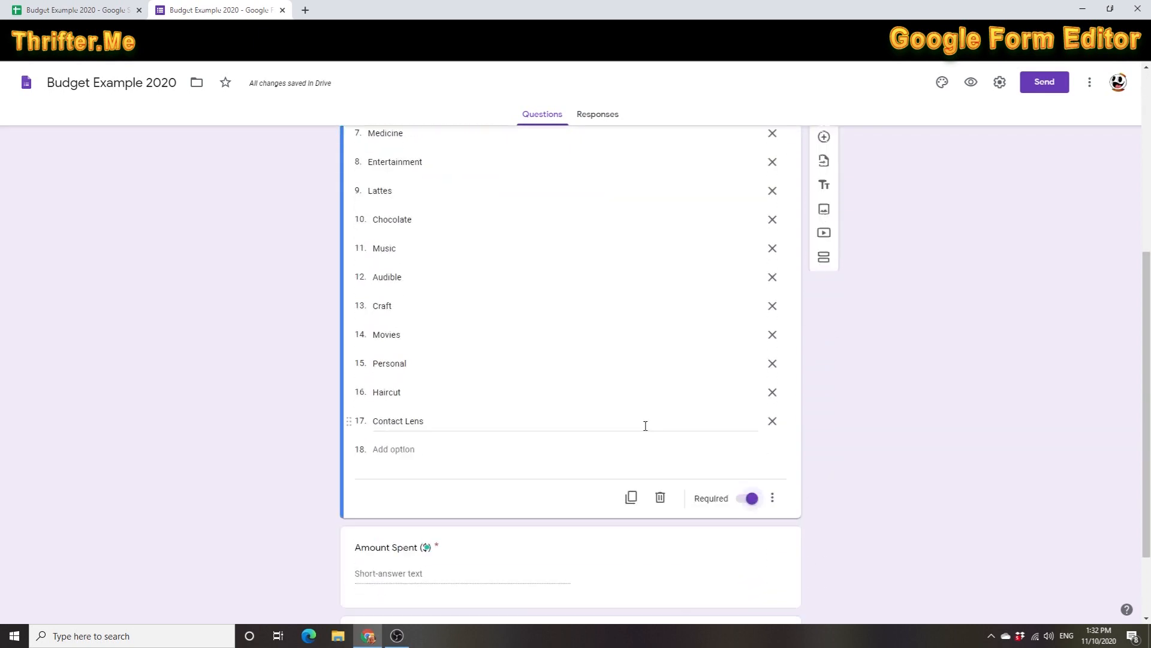
left_click(395, 449)
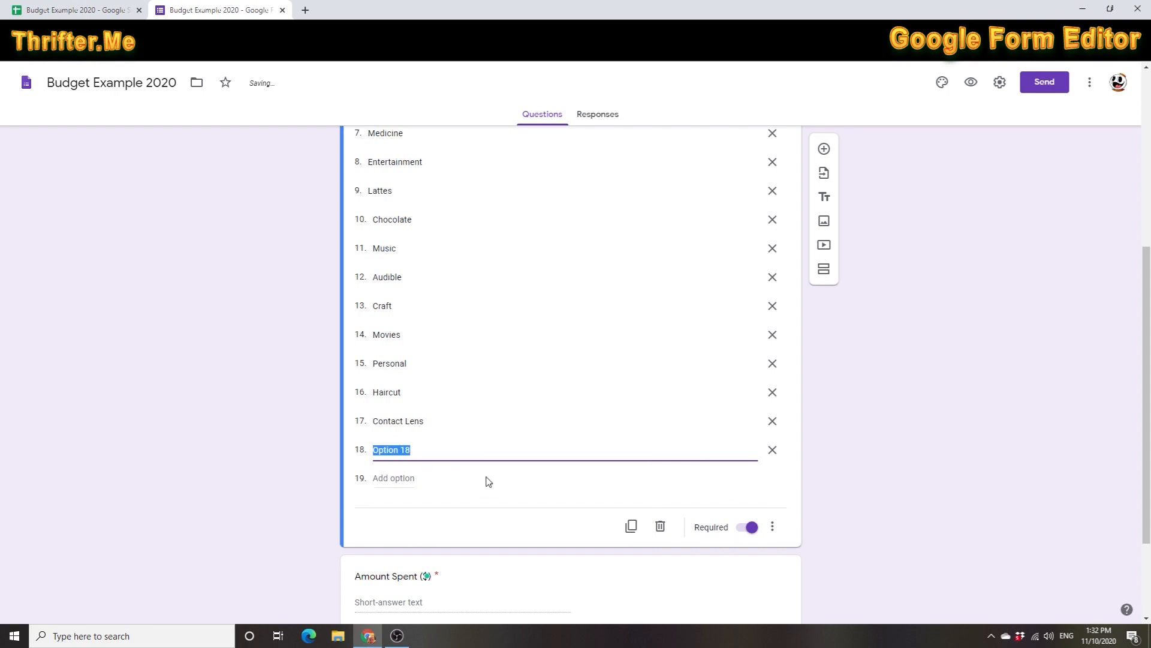
key("BackSpace")
left_click(895, 491)
scroll(897, 492, "down", 2)
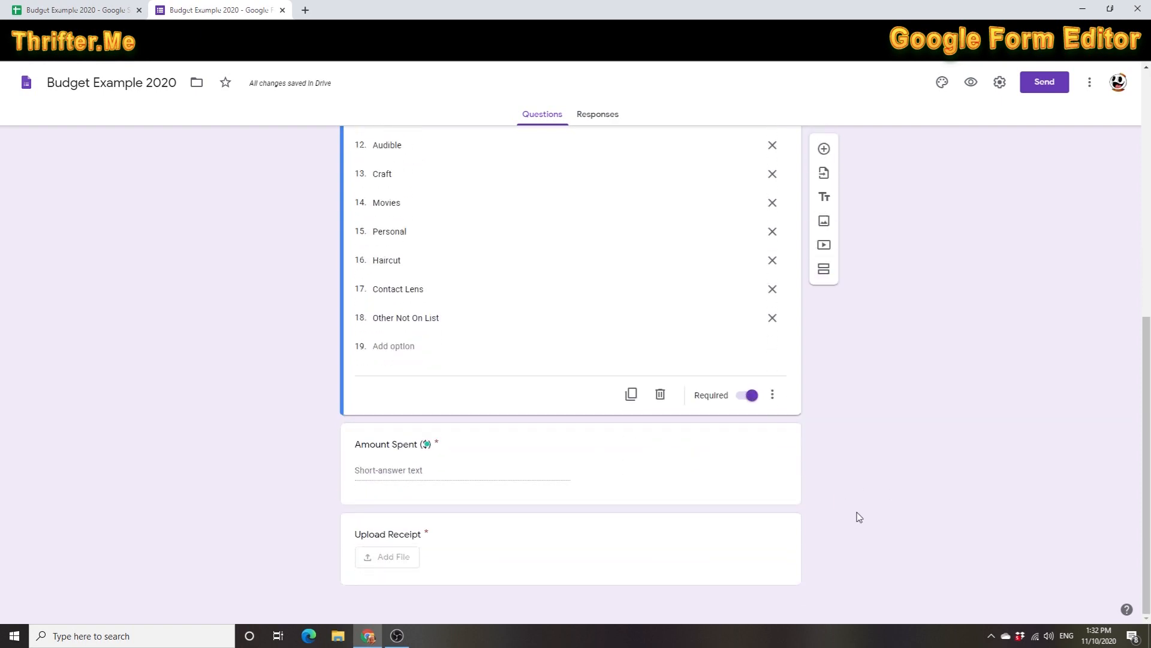
- Preview the live form and check its required-question marking
scroll(858, 517, "up", 8)
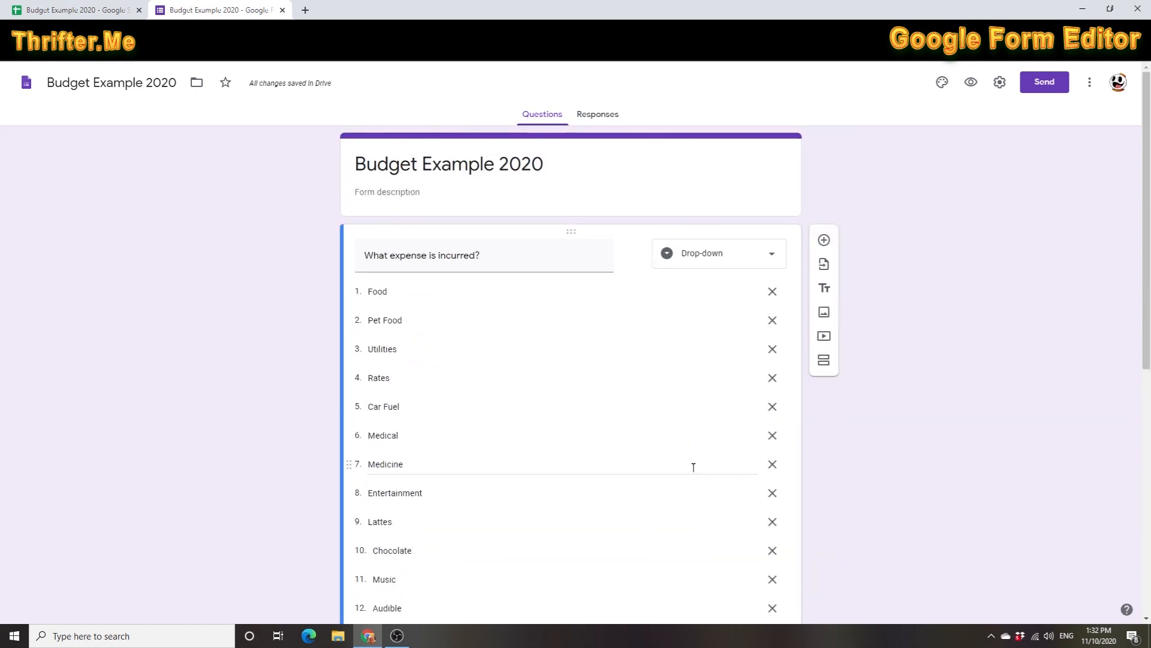
left_click(971, 82)
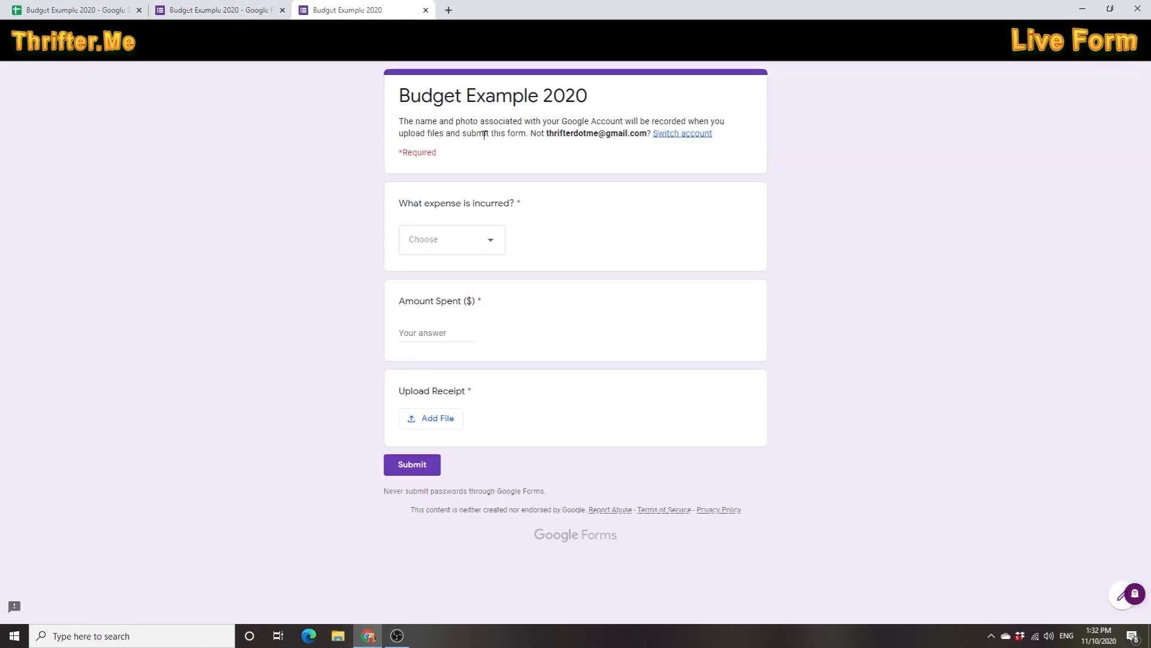
left_click_drag(404, 154, 453, 157)
left_click(389, 171)
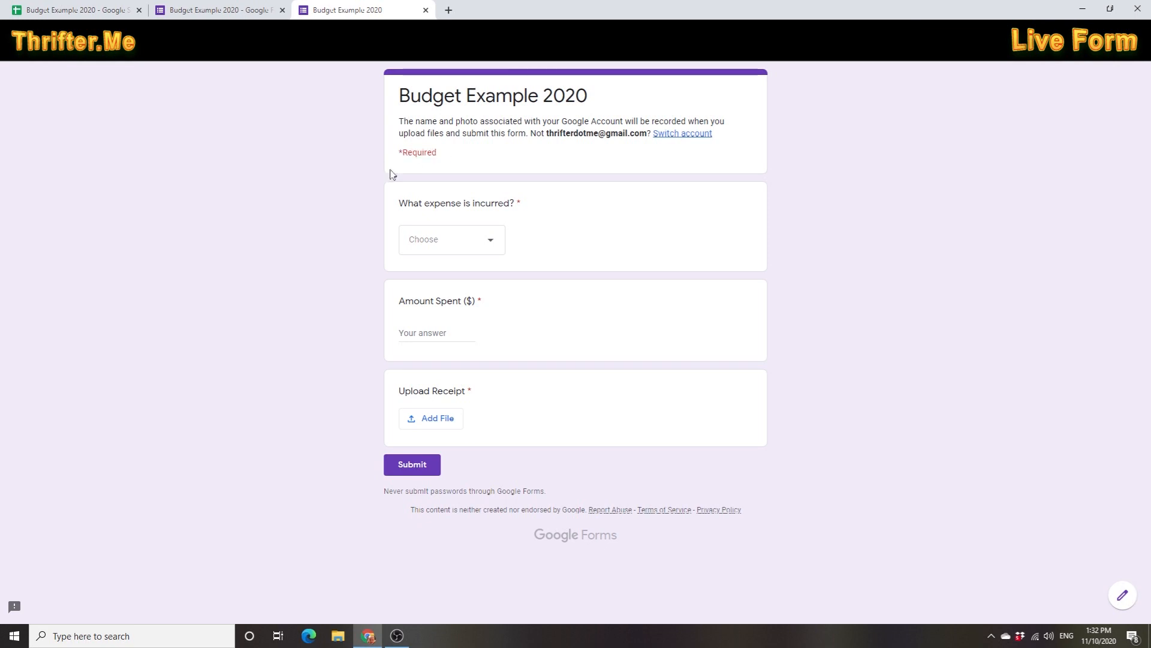
- Test-fill the form preview with Food as the expense and 200 as the amount, and leave it without submitting
left_click(491, 243)
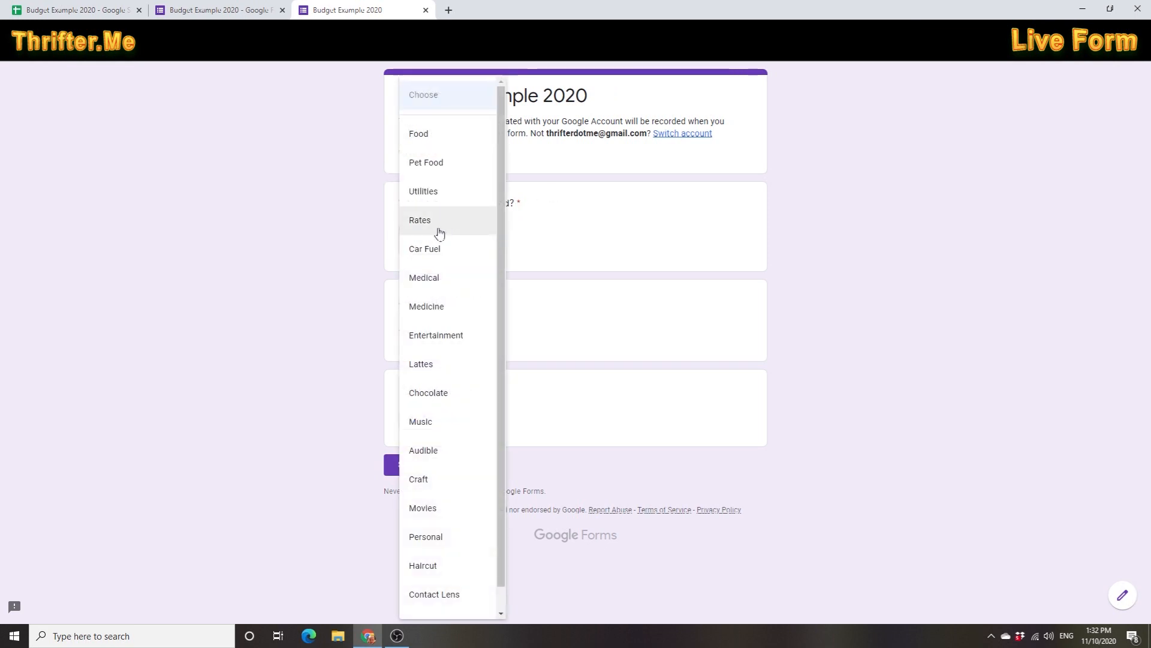
left_click(419, 134)
left_click(454, 327)
type("200")
left_click(334, 400)
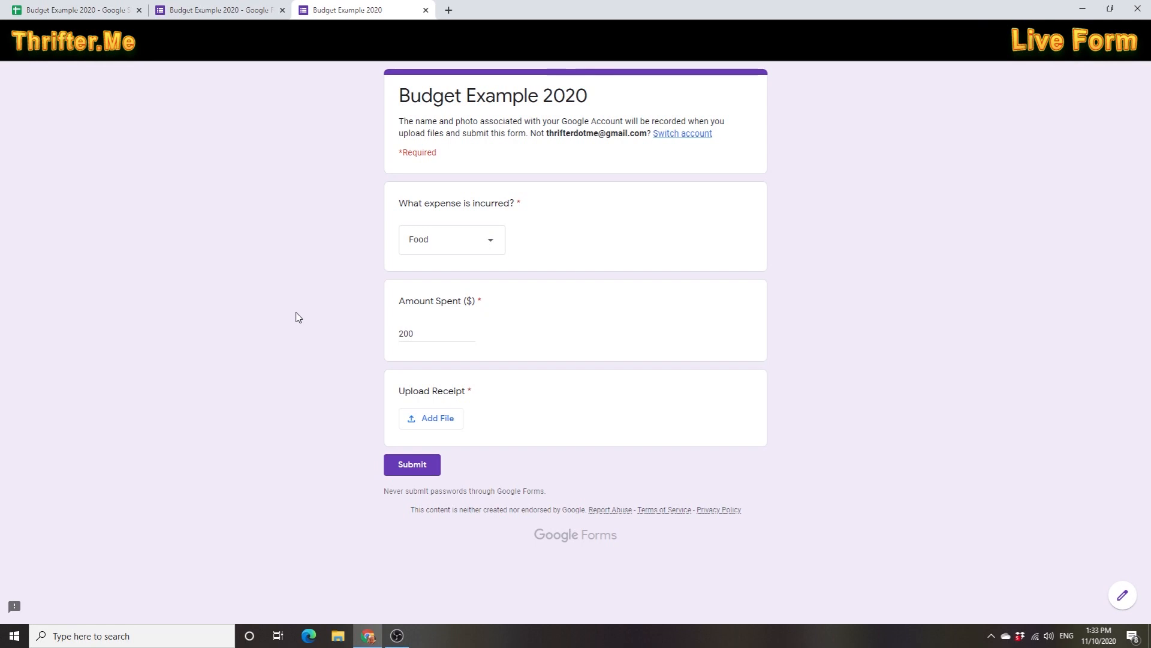
left_click(425, 12)
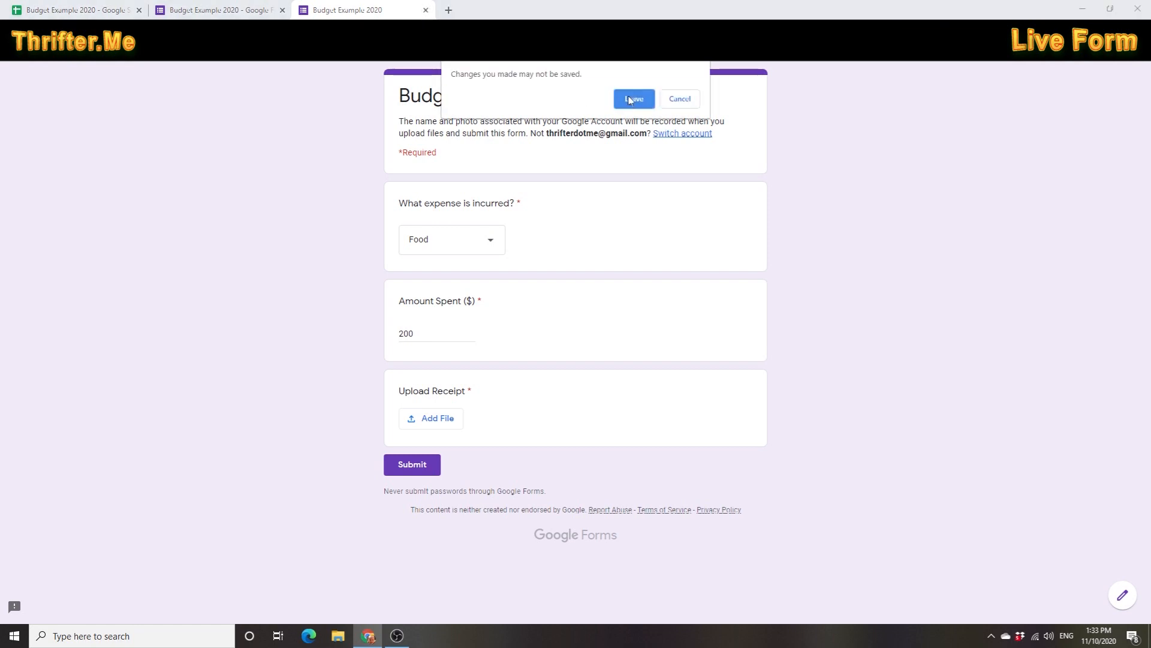
left_click(632, 97)
- Make the Upload Receipt question optional
scroll(437, 230, "down", 8)
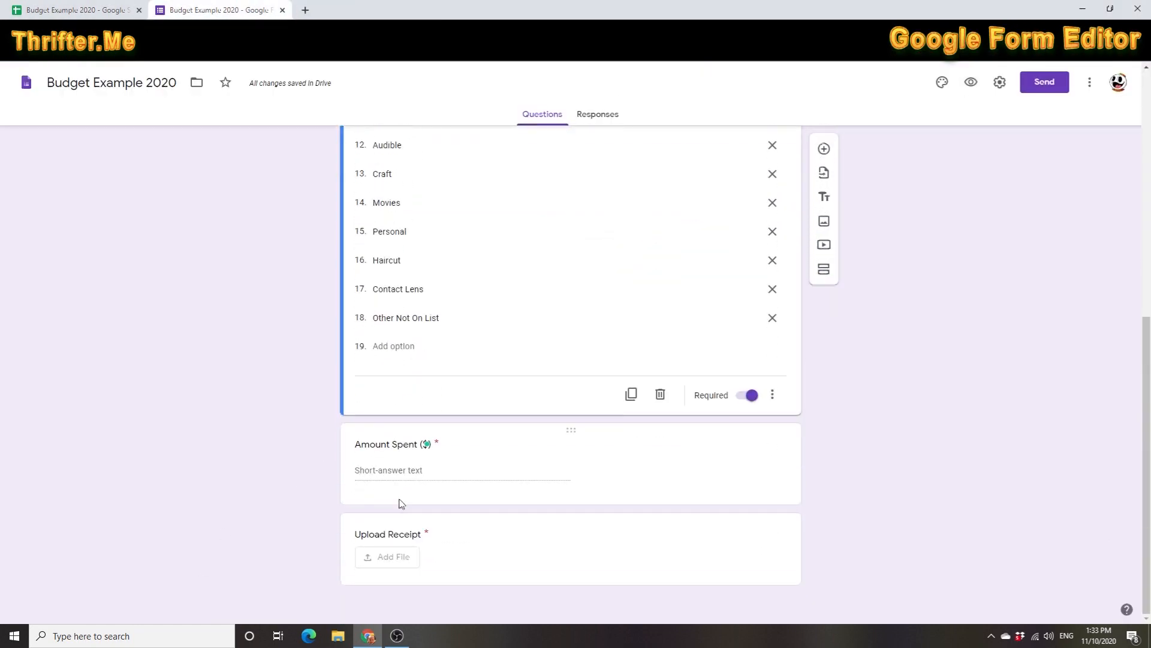
left_click(451, 556)
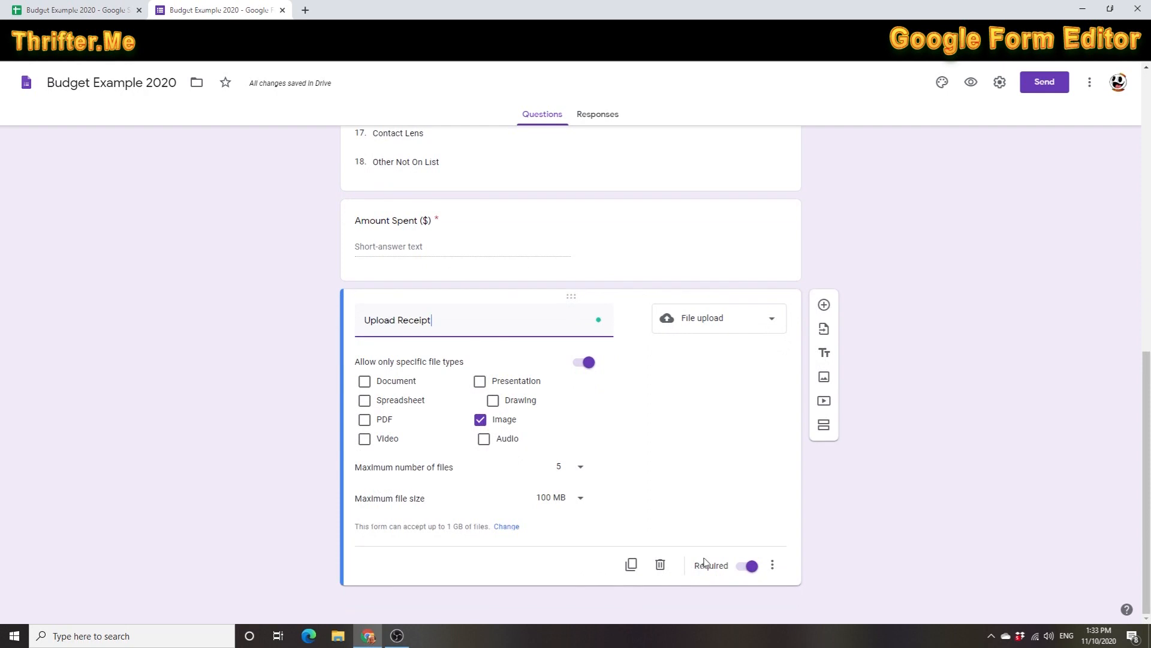
left_click(751, 566)
- Preview the form, submit a response with Food and 200 but no receipt, and open a fresh response form
scroll(247, 455, "up", 10)
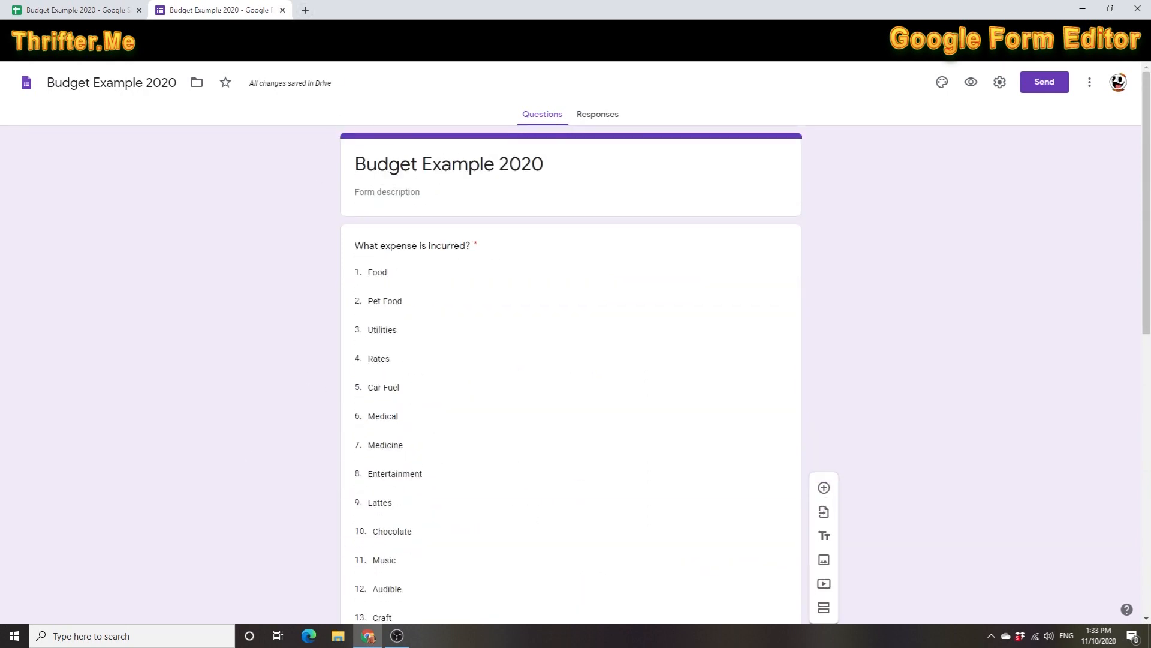
left_click(971, 84)
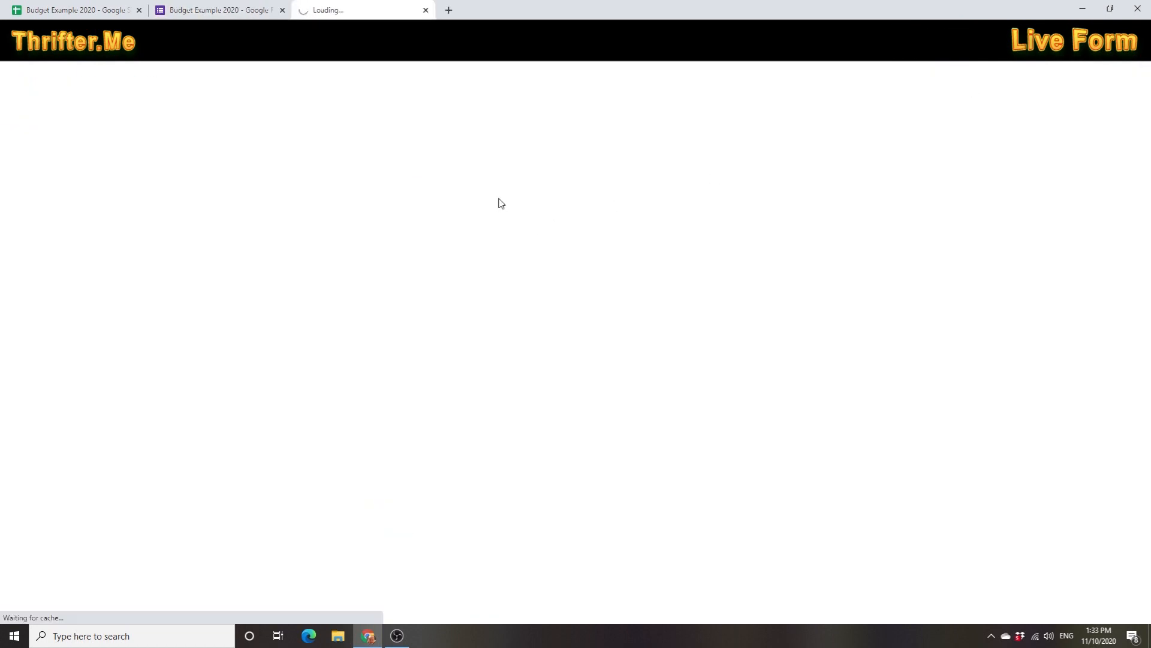
left_click(450, 246)
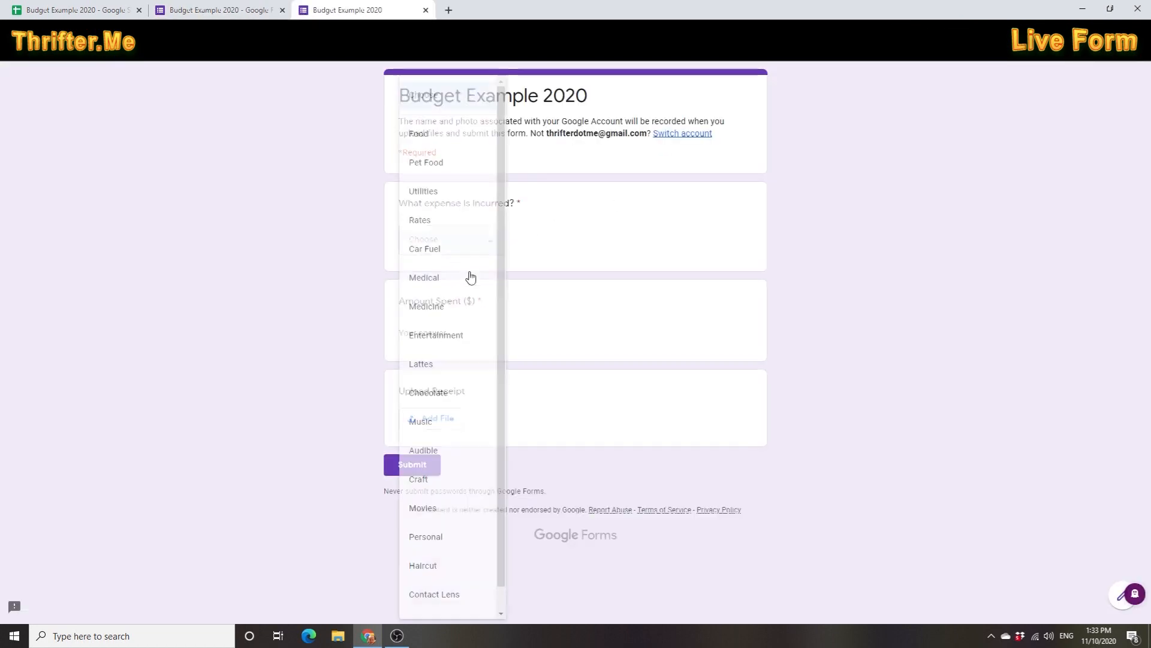
left_click(429, 140)
left_click(436, 331)
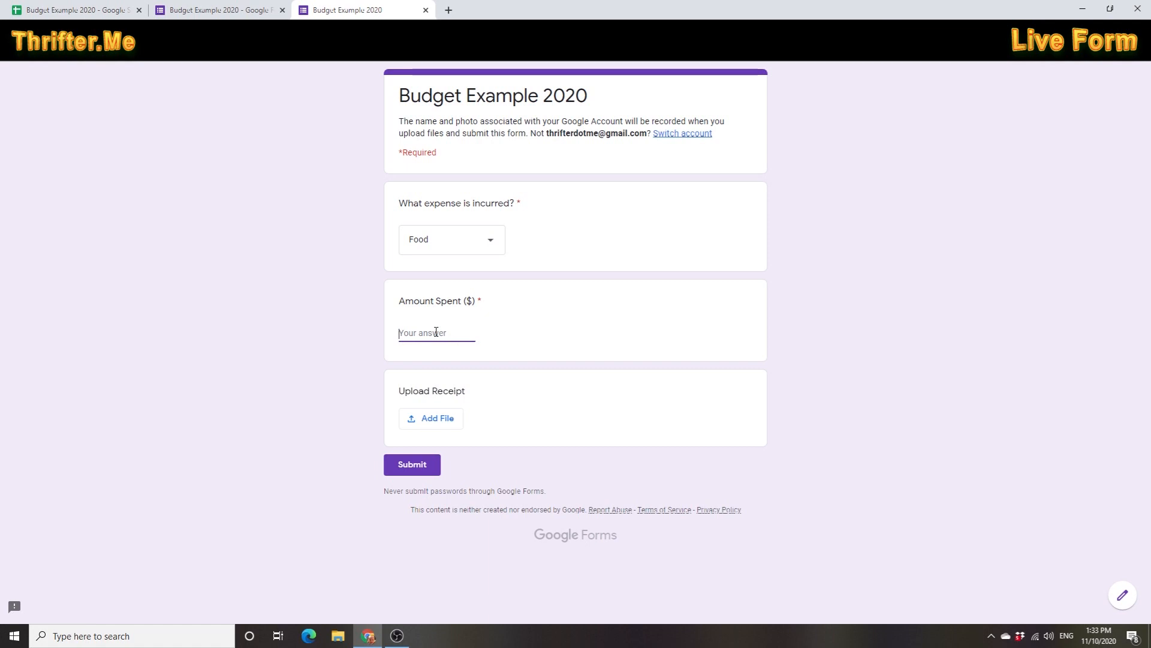
type("200")
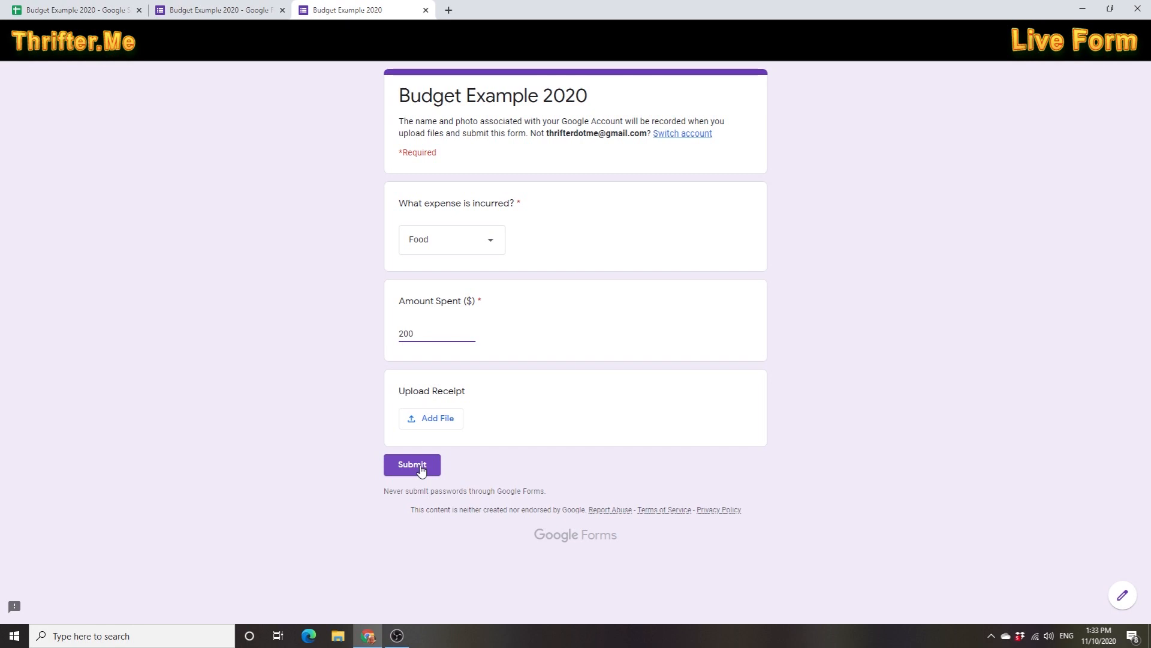
left_click(421, 470)
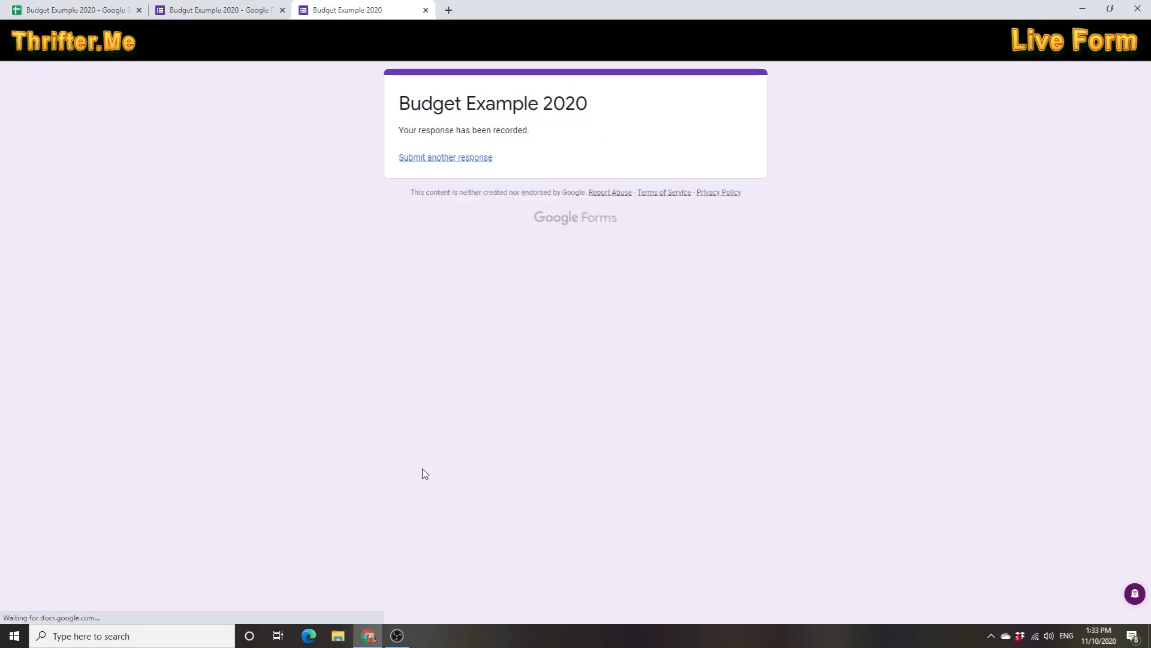
left_click_drag(409, 131, 587, 142)
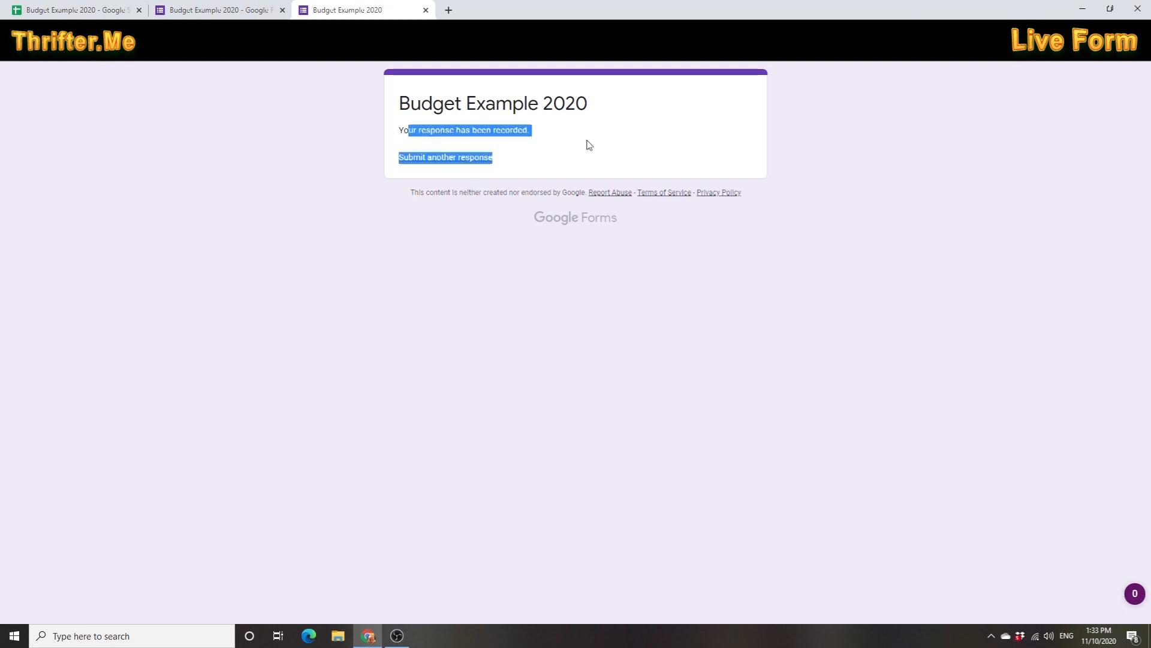
left_click(585, 145)
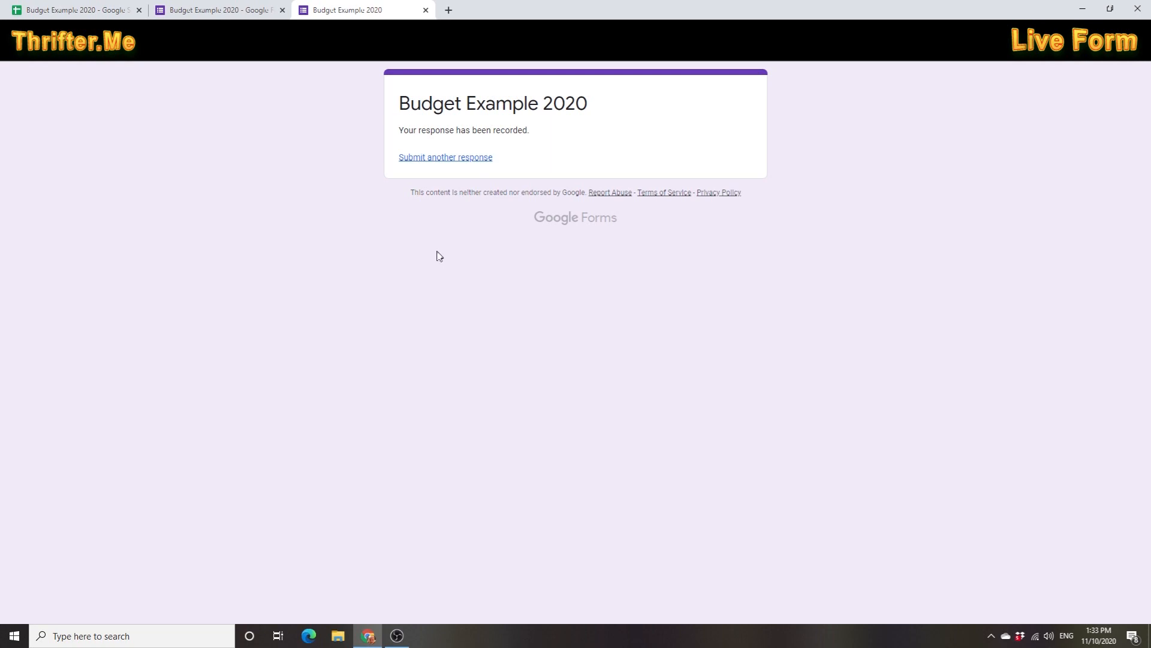
left_click(427, 158)
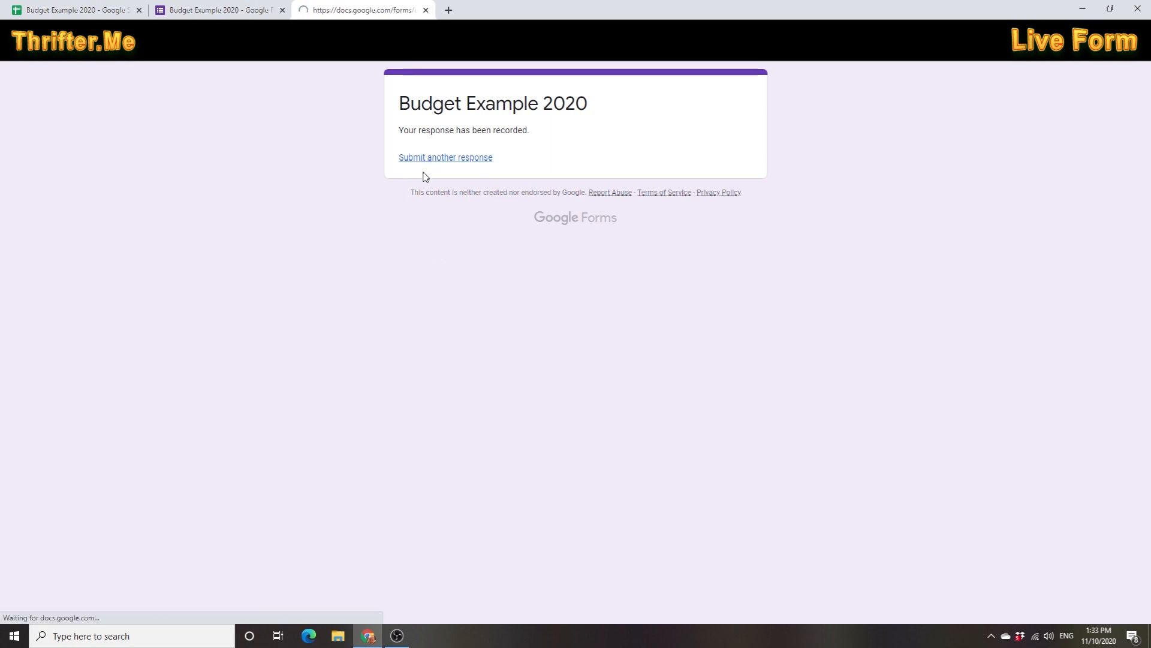
- Switch to the budget spreadsheet and rename the Form Responses 1 sheet to ExpenseRecords
left_click(93, 9)
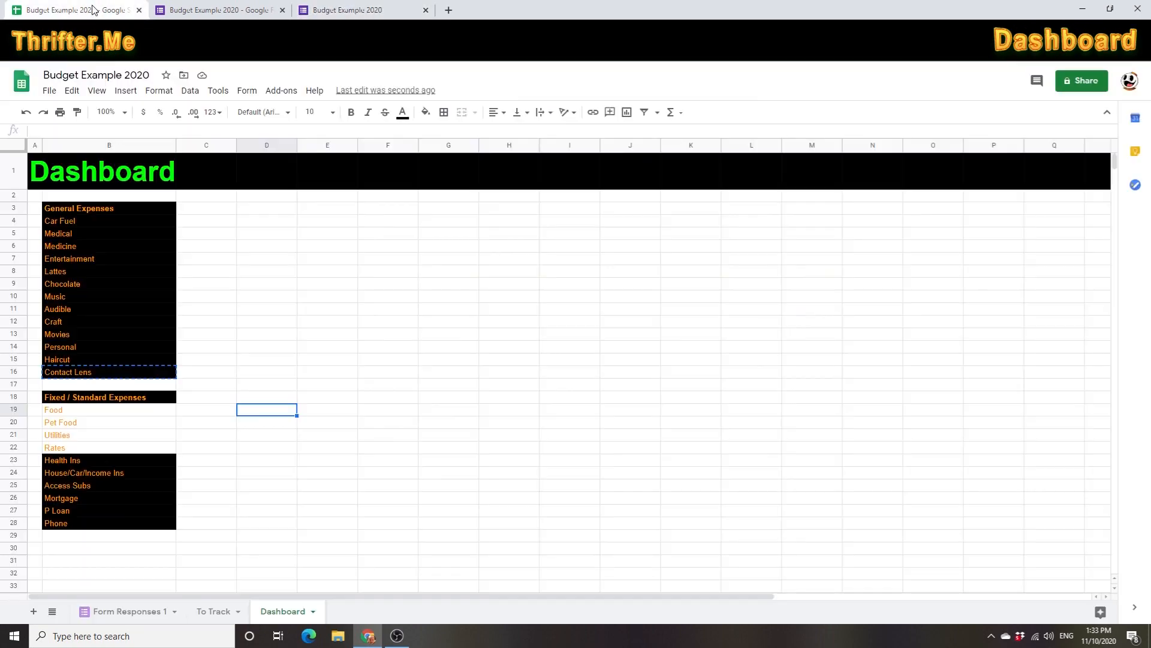
left_click(337, 525)
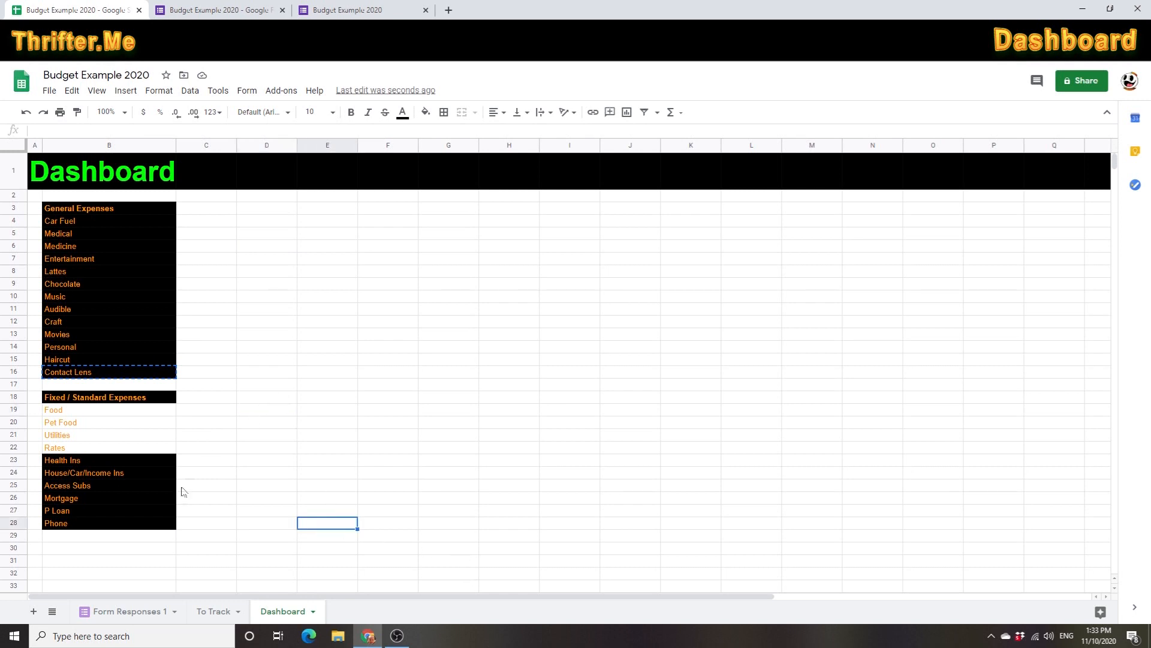
left_click(133, 612)
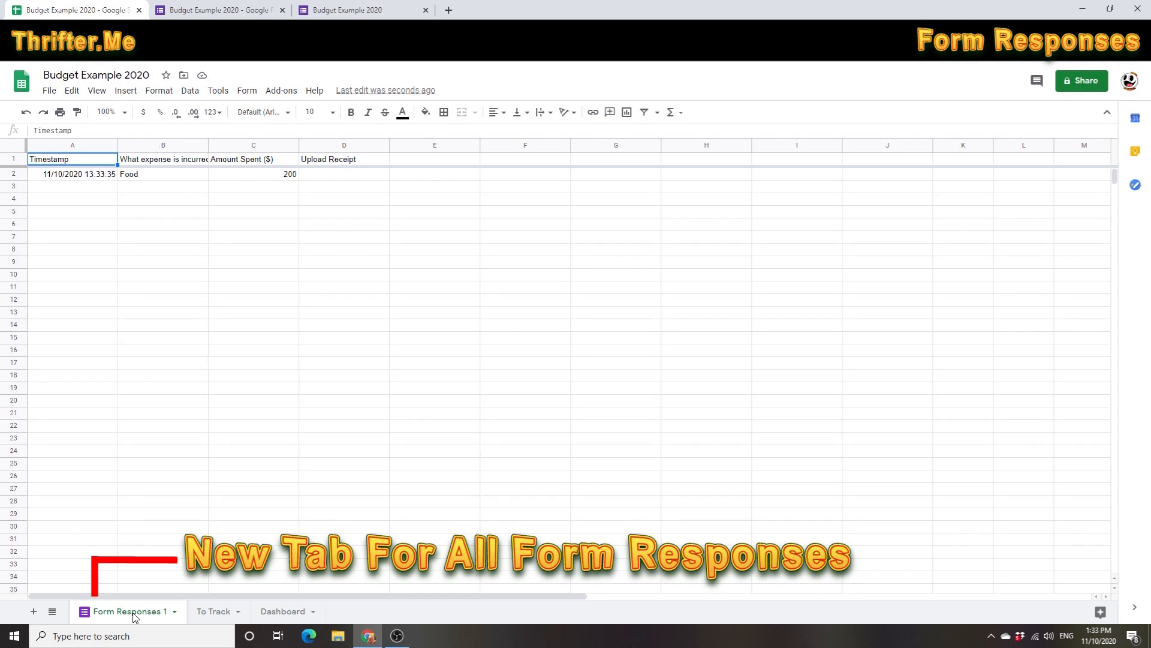
right_click(134, 616)
left_click(99, 435)
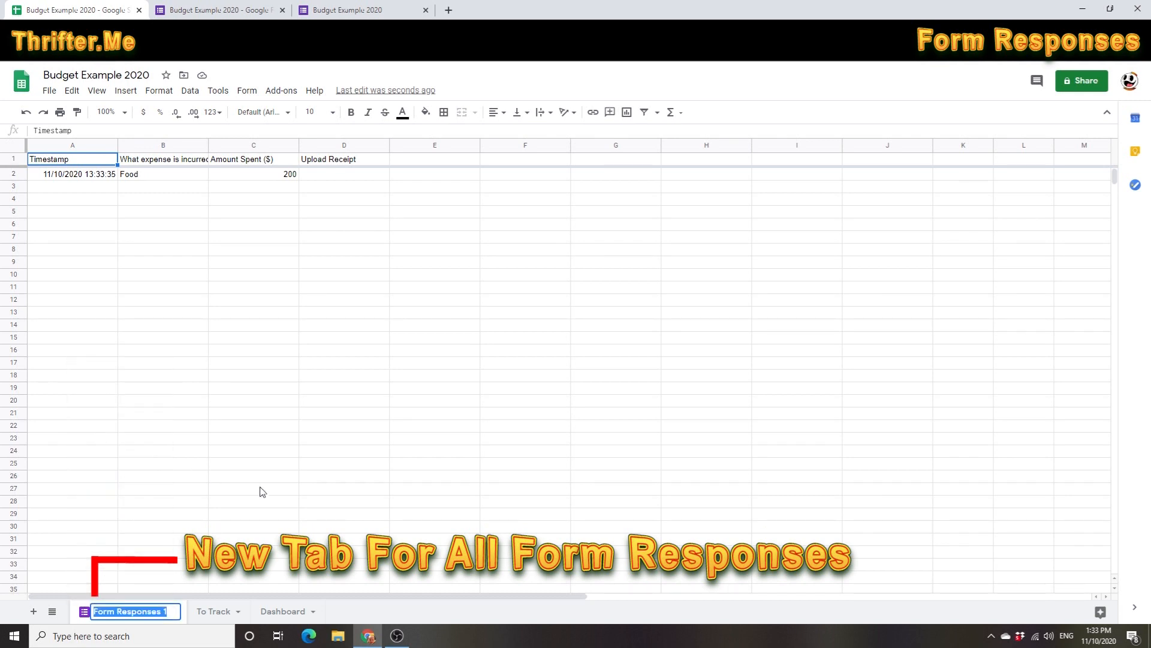
type("Ex")
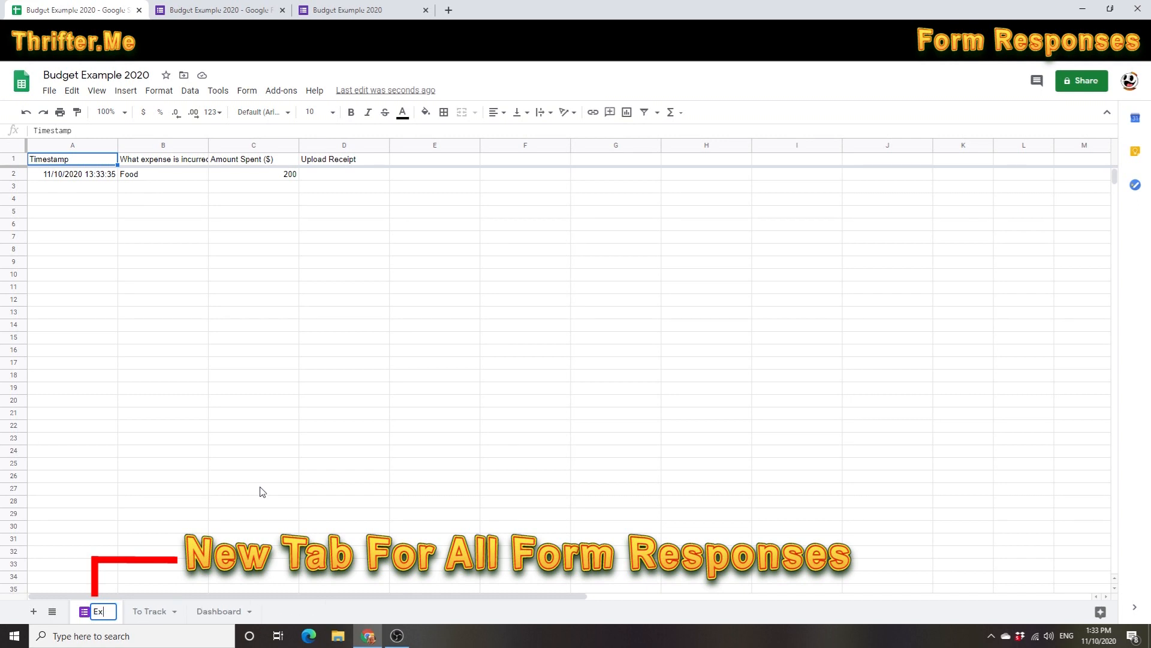
type("penseRecords")
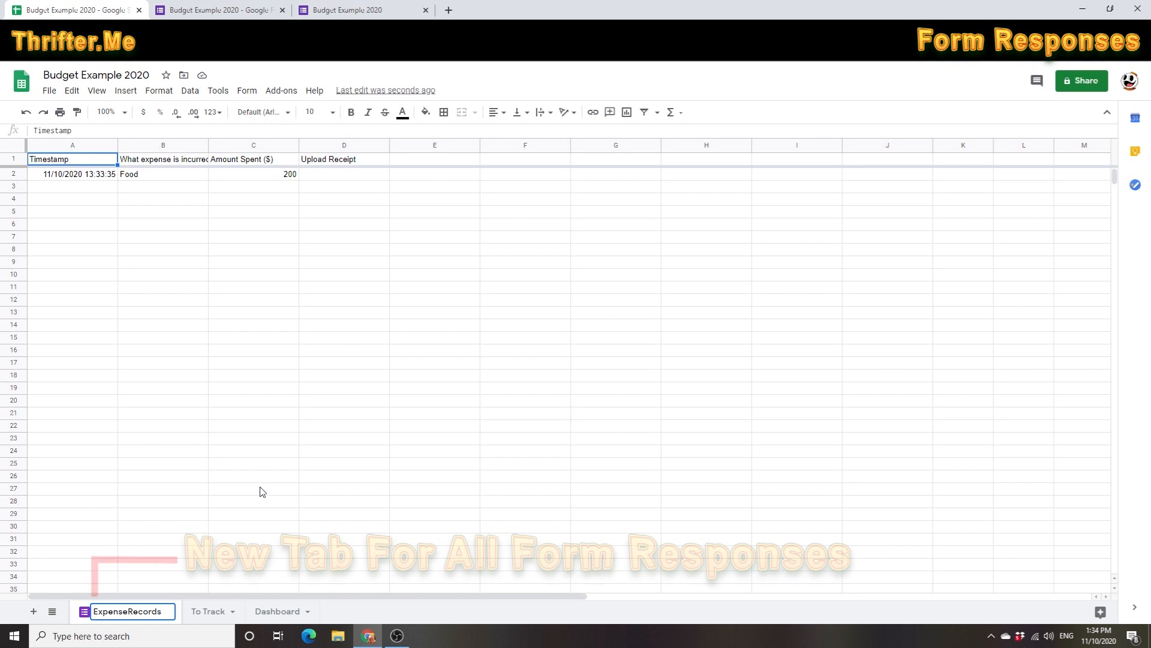
left_click(161, 227)
- Narrow the Timestamp column slightly so it fits its date and time entries
left_click(93, 177)
left_click(112, 222)
left_click(112, 147)
left_click(84, 275)
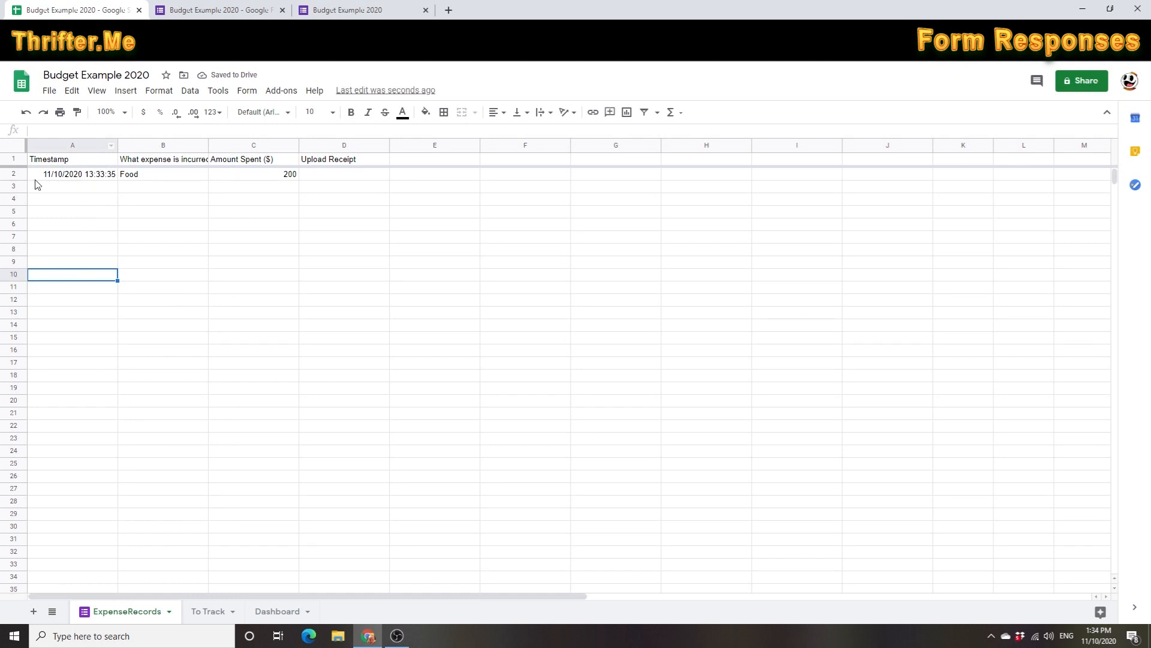
left_click(148, 213)
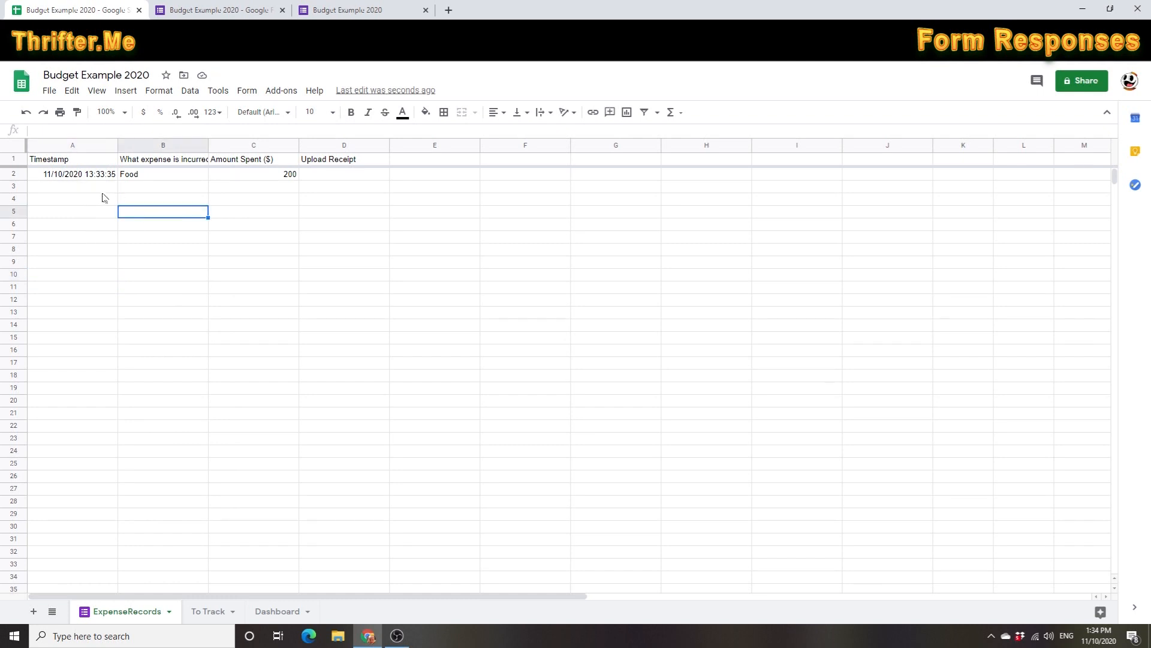
left_click_drag(117, 149, 108, 149)
left_click(118, 264)
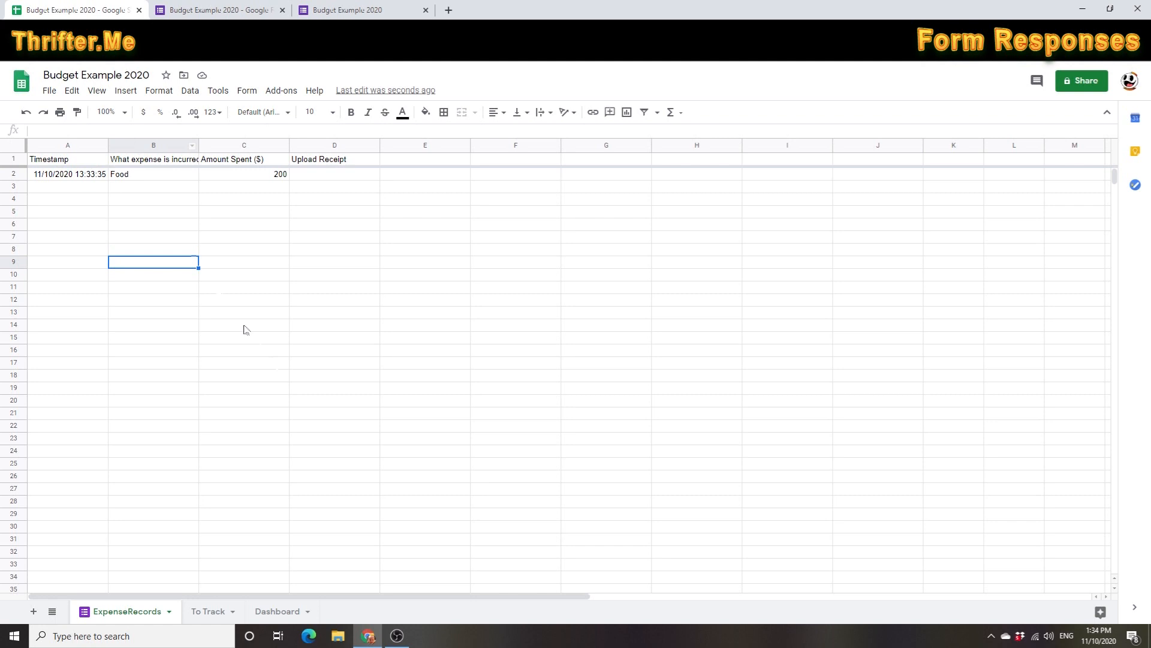
left_click(171, 228)
left_click(175, 292)
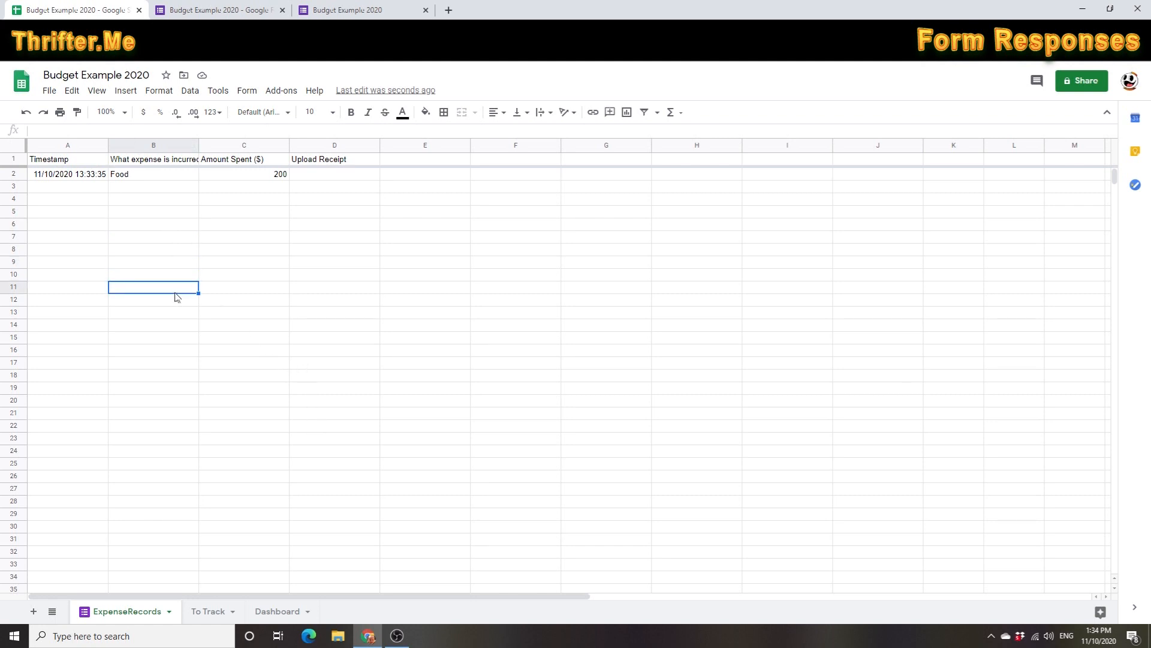
left_click(182, 253)
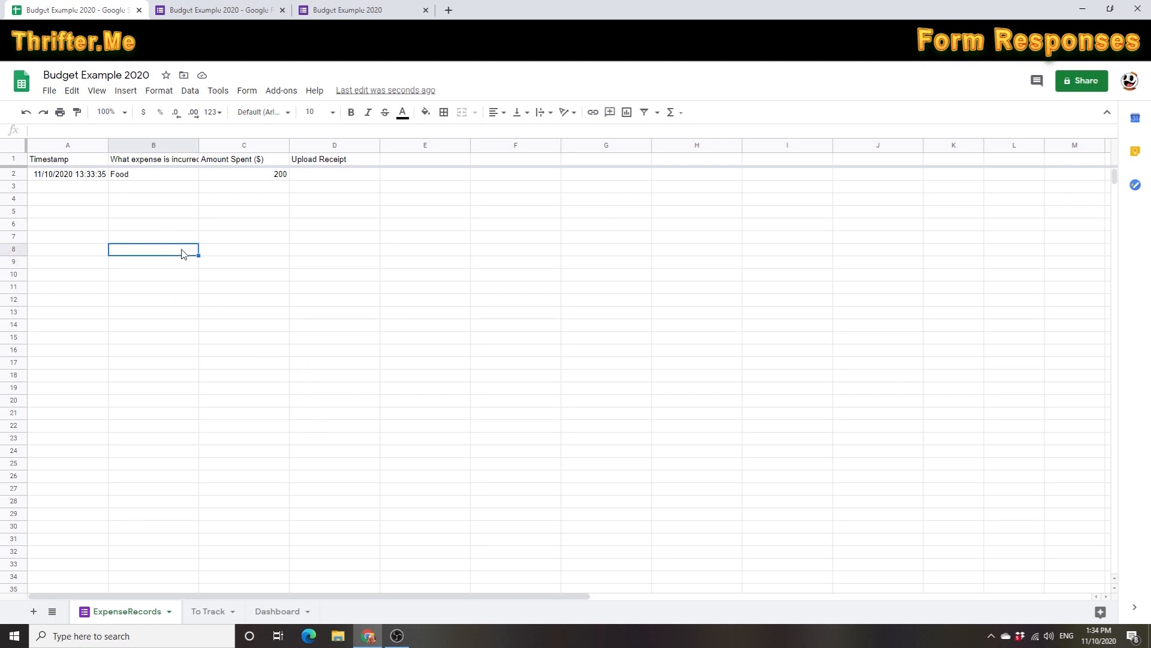
left_click(167, 366)
- Switch to the form editor, add a new question and move it above the question about the expense incurred
left_click(351, 10)
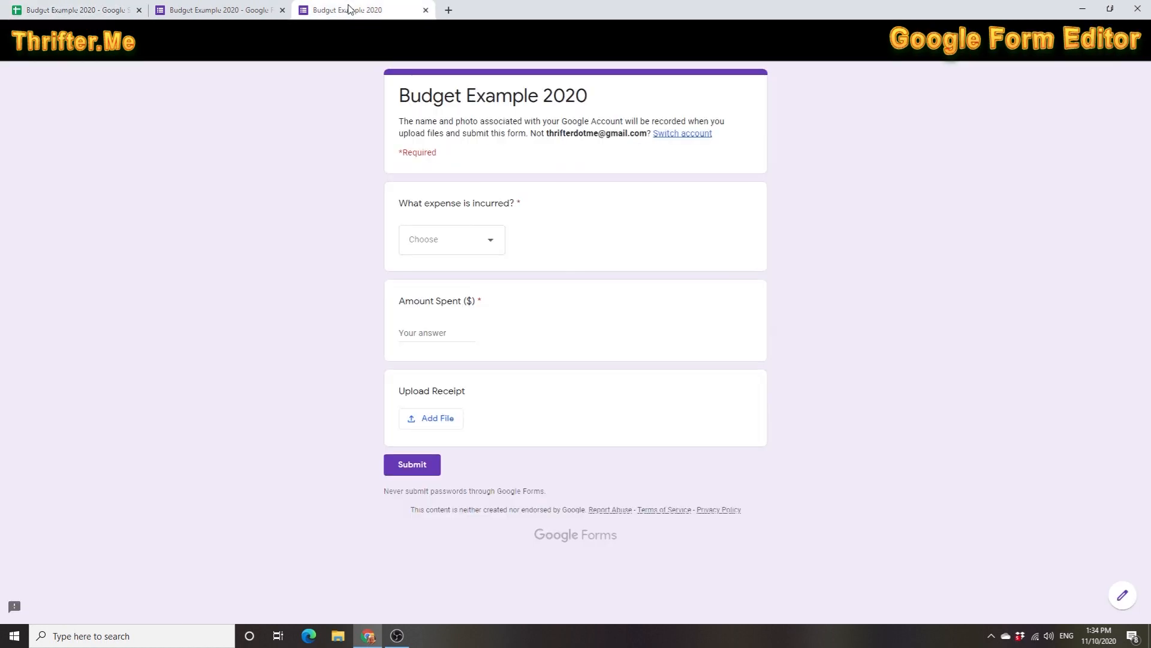
left_click(262, 10)
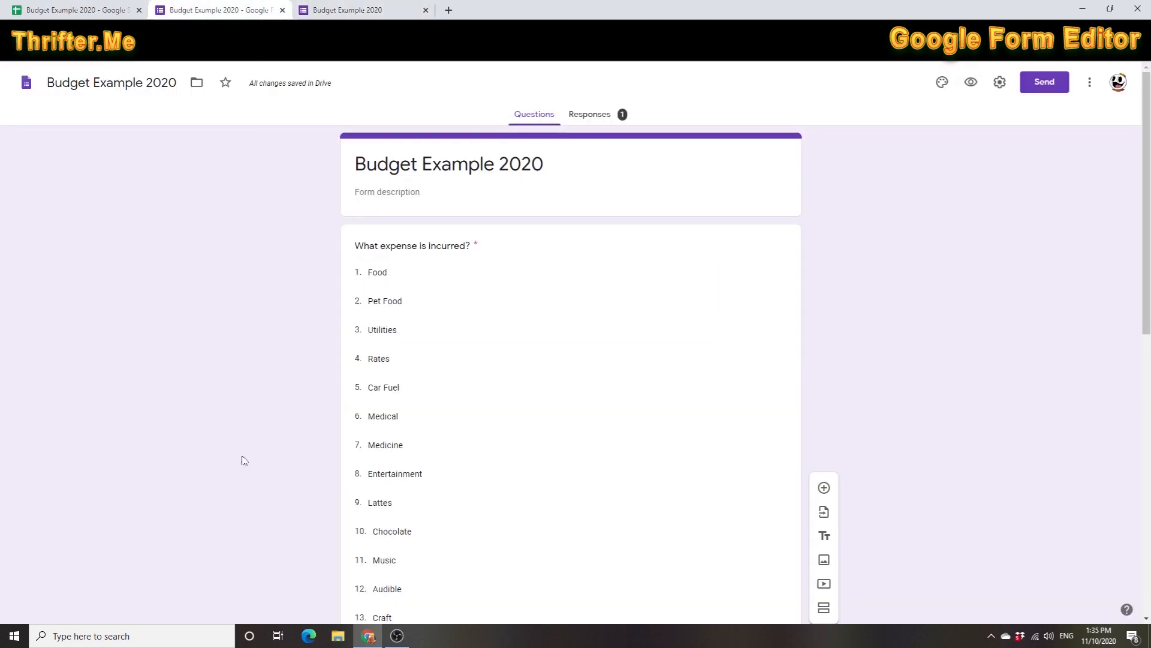
scroll(238, 488, "down", 5)
scroll(239, 488, "down", 5)
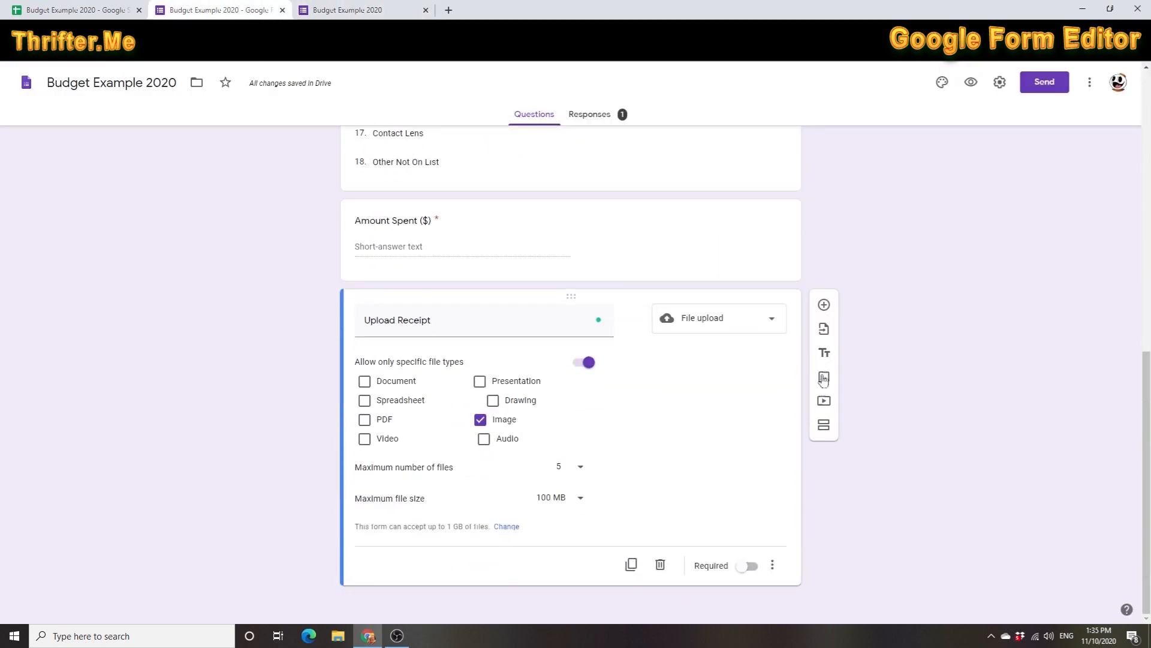
left_click(824, 307)
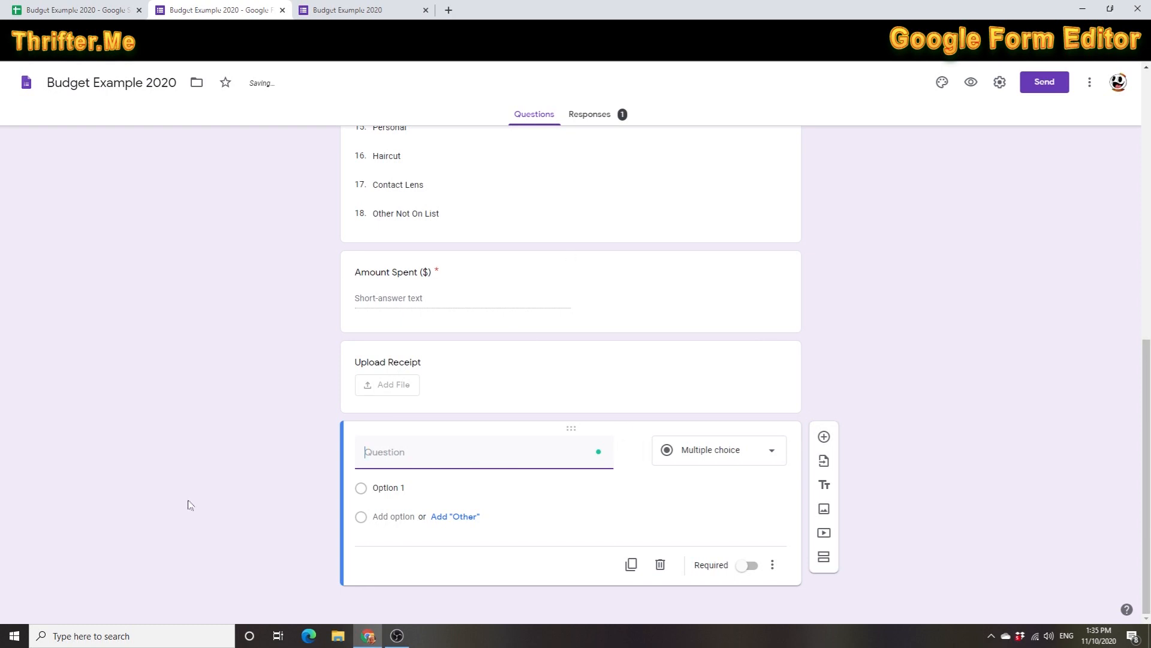
left_click_drag(396, 430, 397, 249)
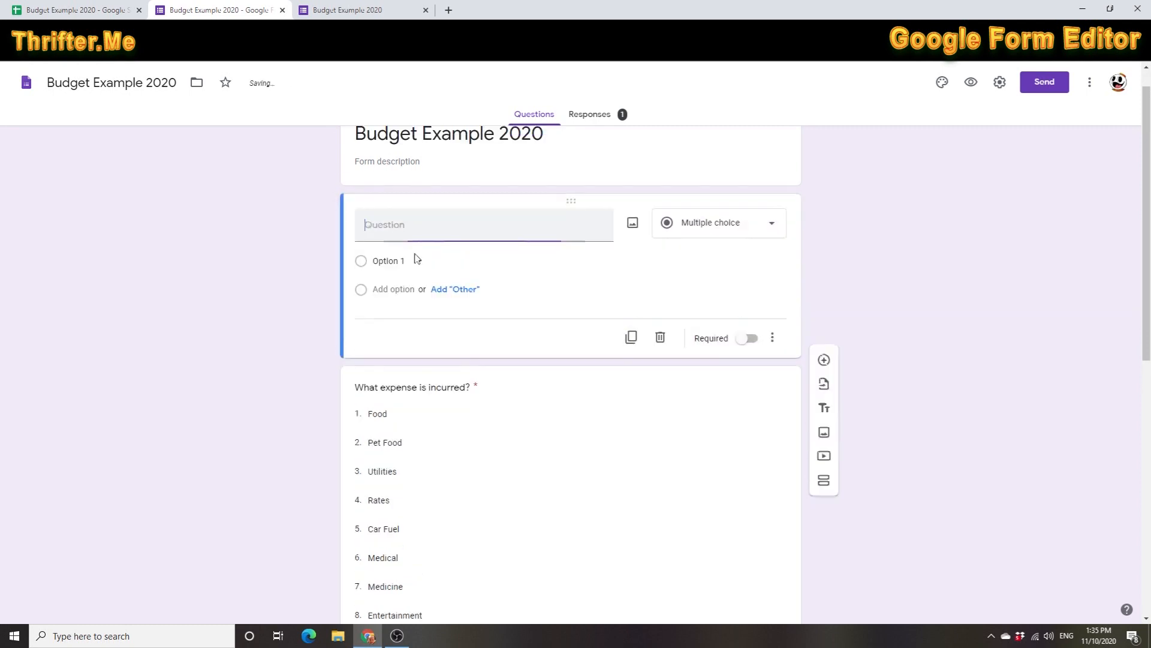
- Title the new question Date Of Expense, with the Date answer type, and make it required
type("Da")
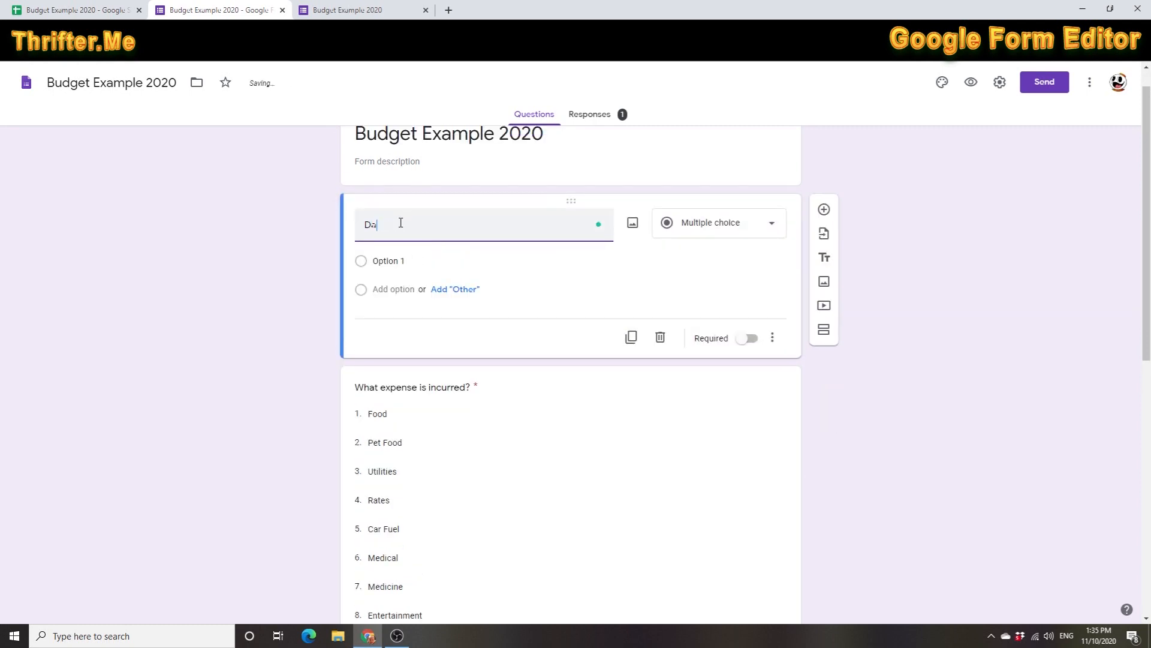
type("te Of Expense")
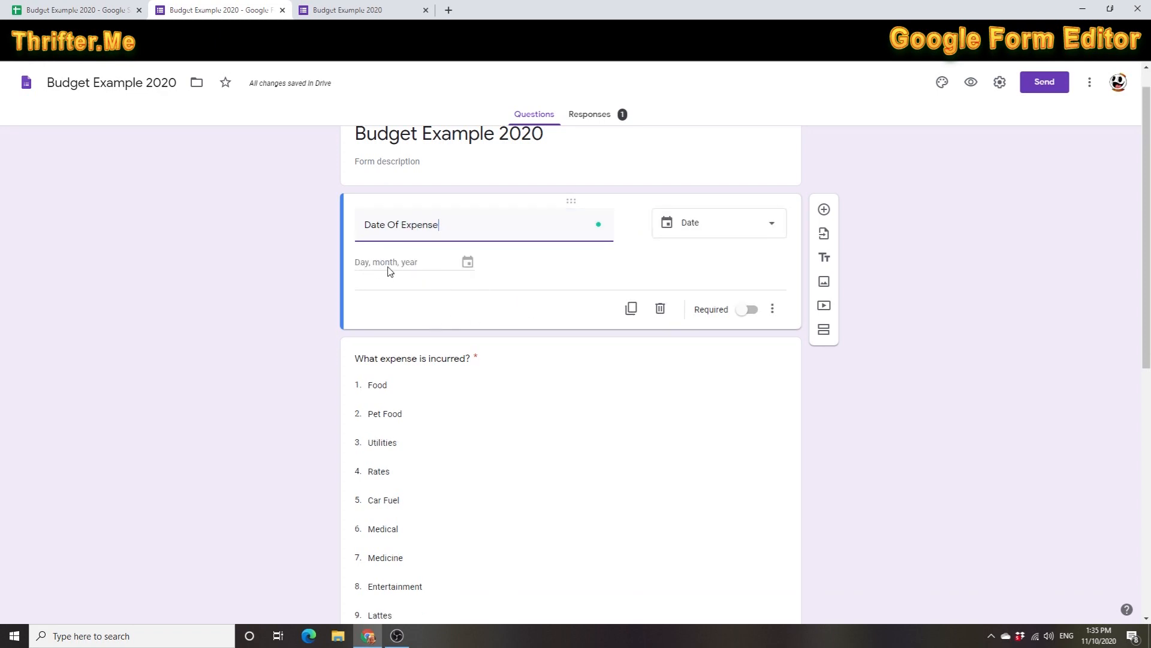
left_click(747, 309)
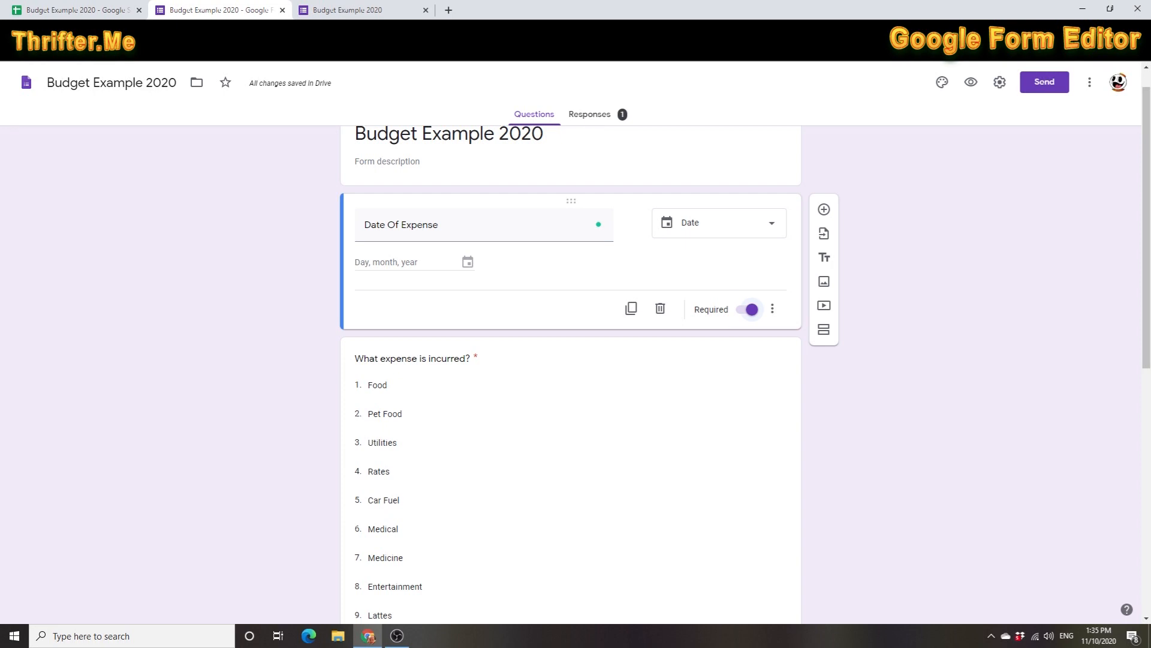
- Preview the form and submit a response dated 11/10/2020 with Food as the expense and 19.82 as the amount
left_click(971, 82)
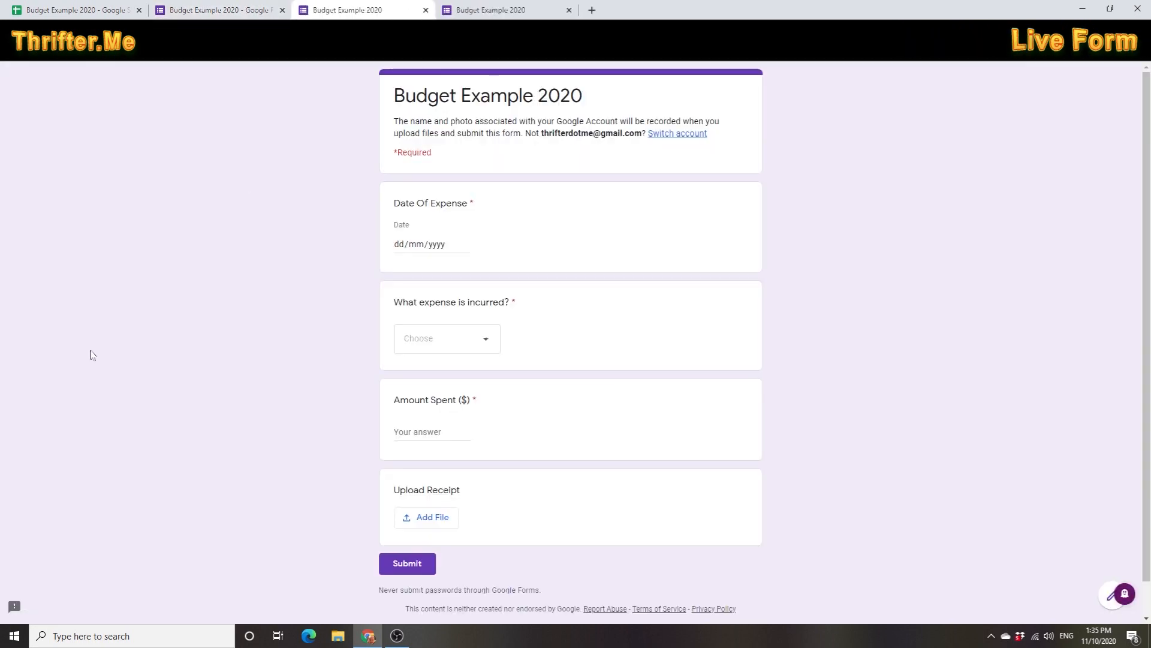
scroll(423, 360, "down", 1)
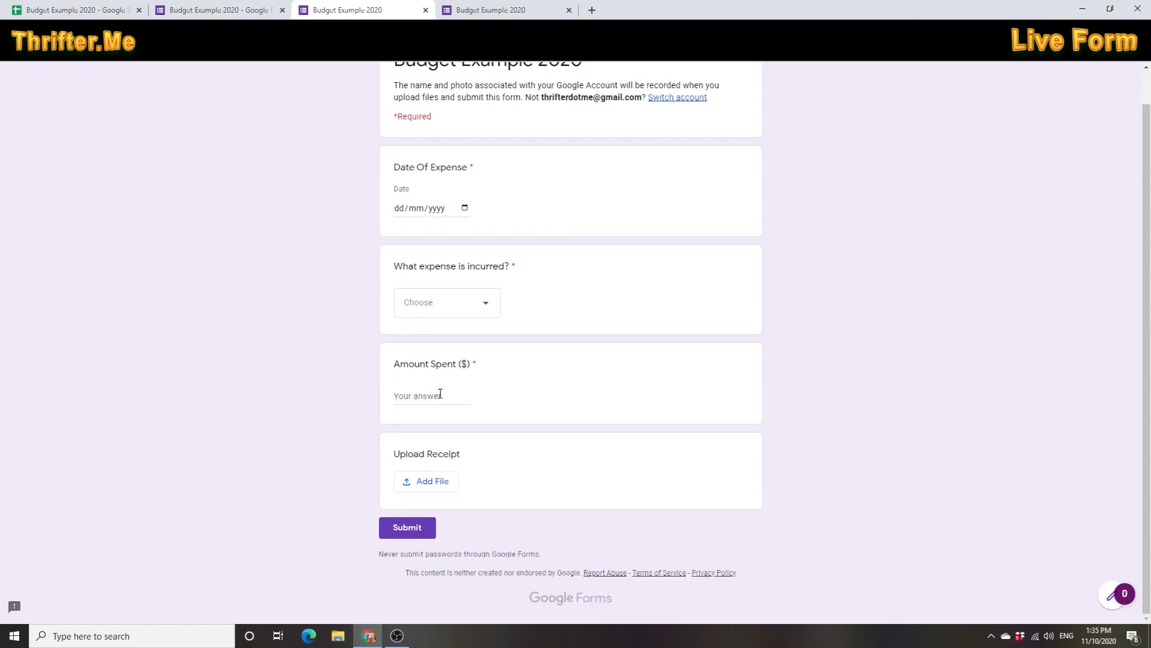
left_click(465, 208)
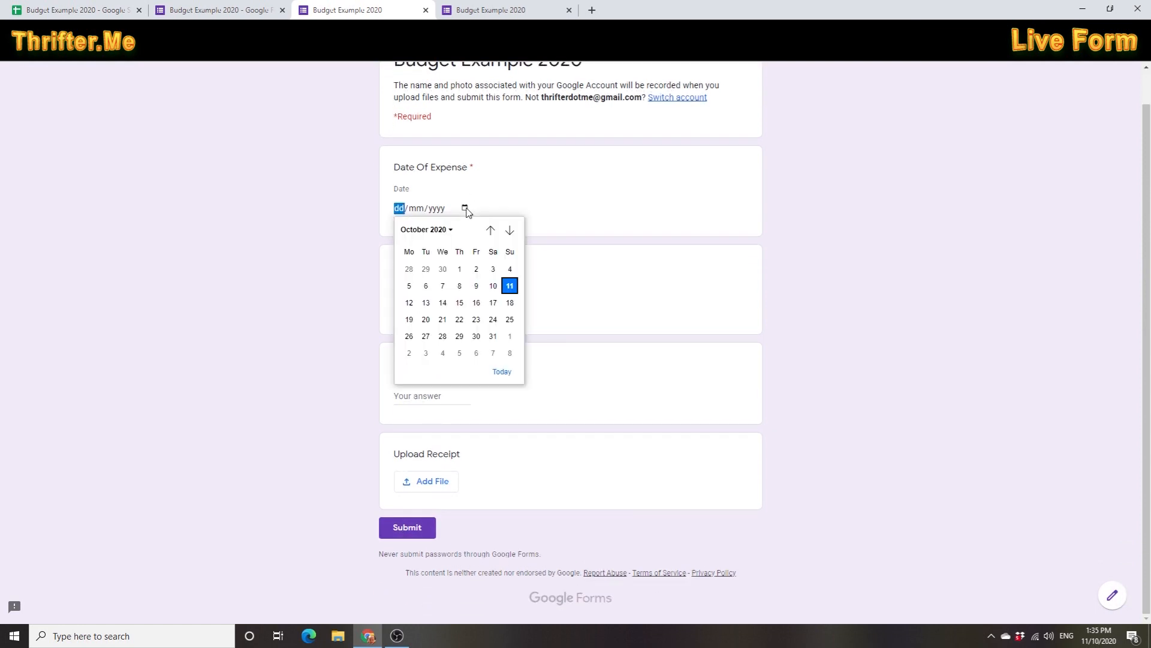
left_click(509, 286)
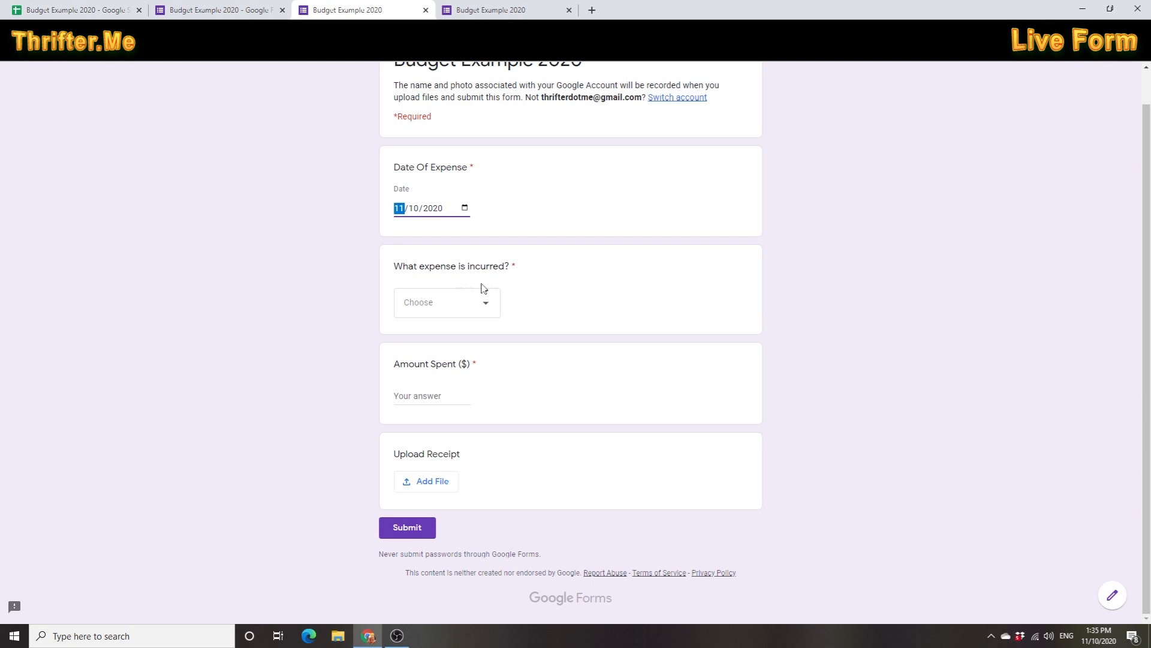
left_click(430, 303)
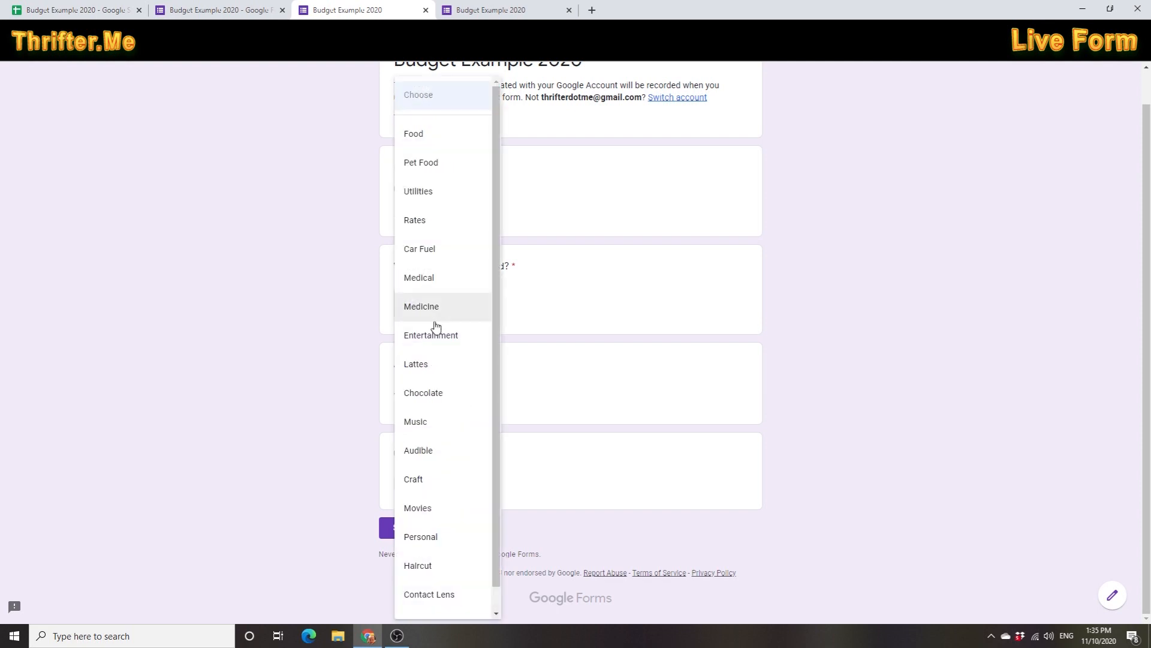
left_click(418, 135)
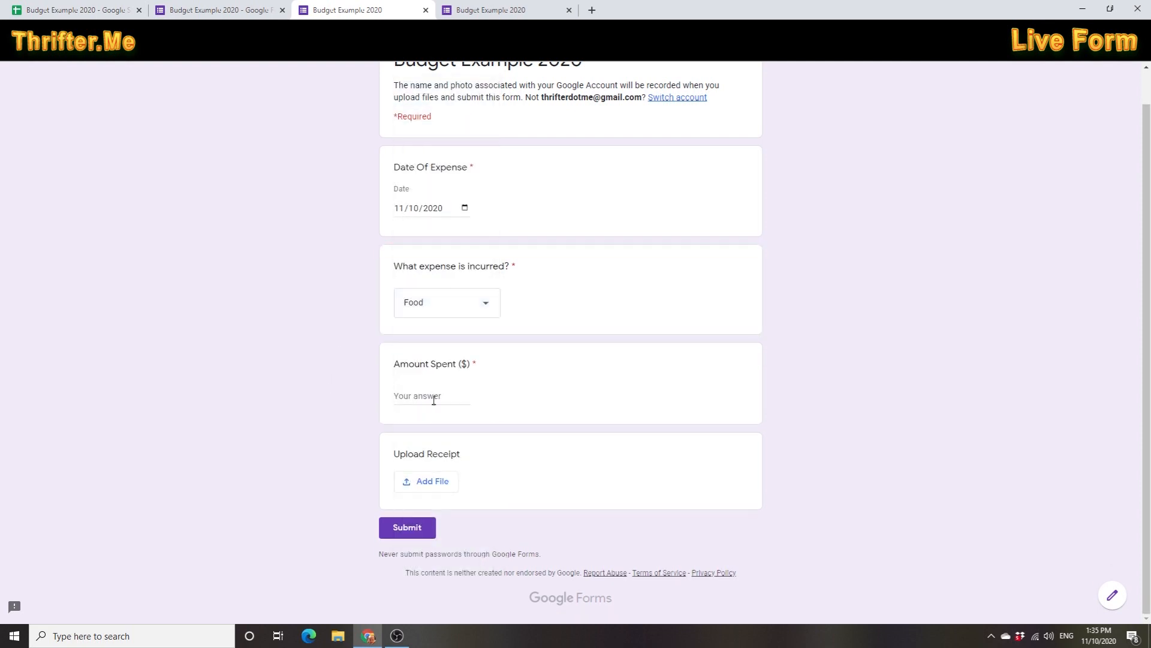
type("19.82")
left_click(408, 527)
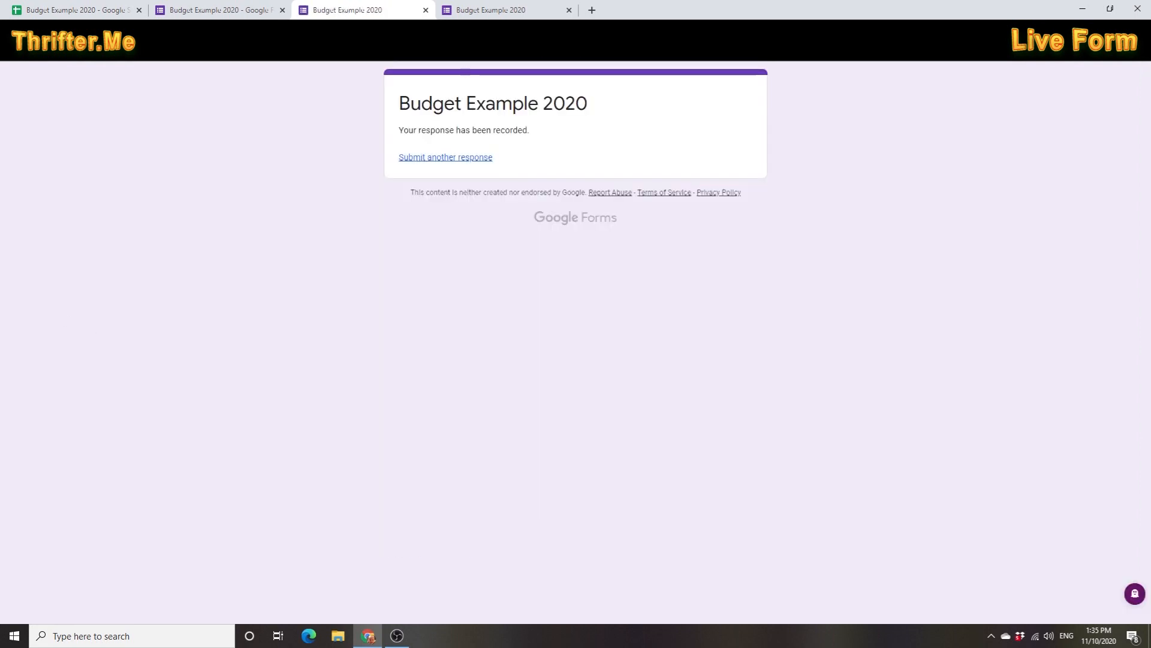
- Close both live form pages and return to the ExpenseRecords sheet of the budget spreadsheet
left_click(426, 10)
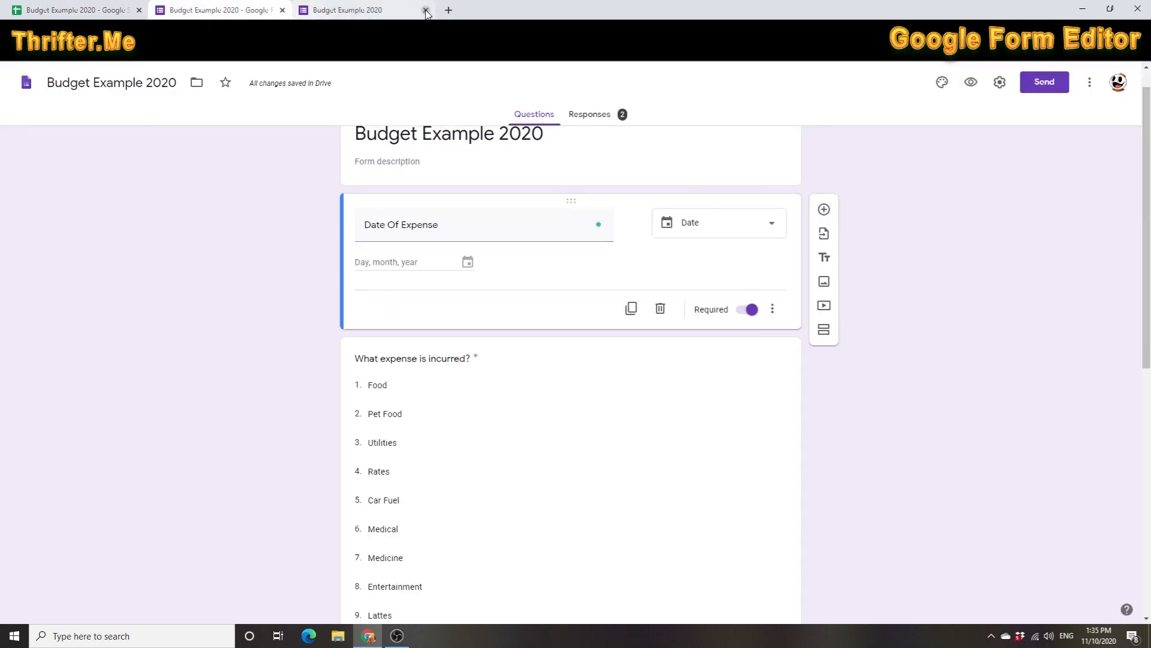
left_click(375, 10)
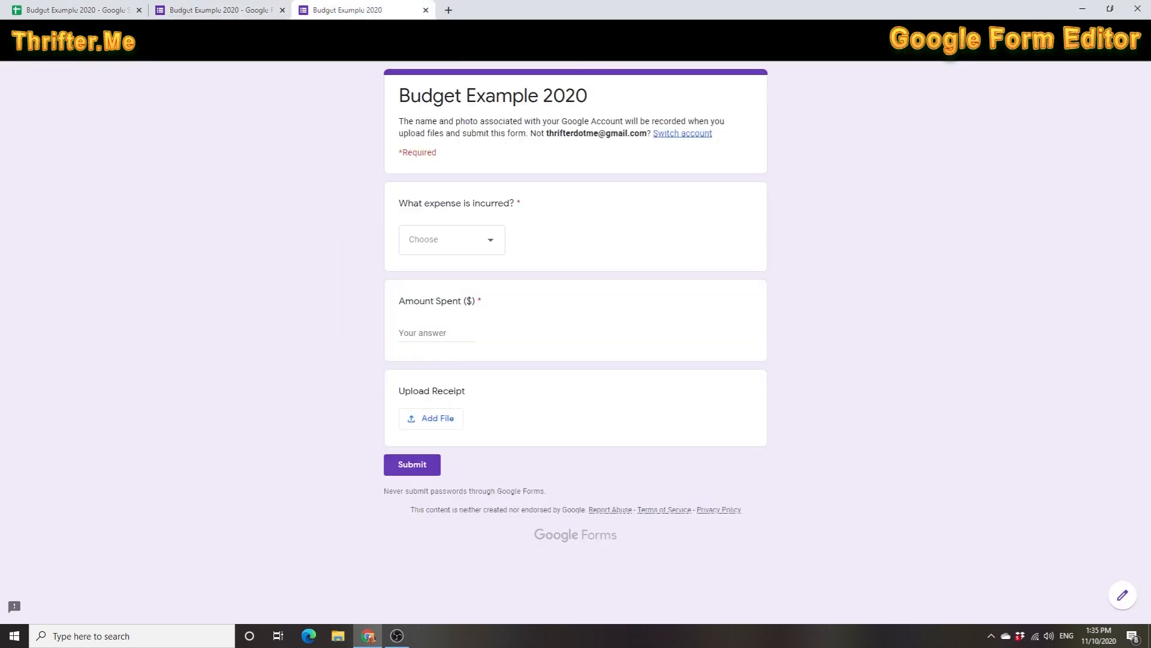
left_click(426, 10)
left_click(100, 13)
left_click(190, 316)
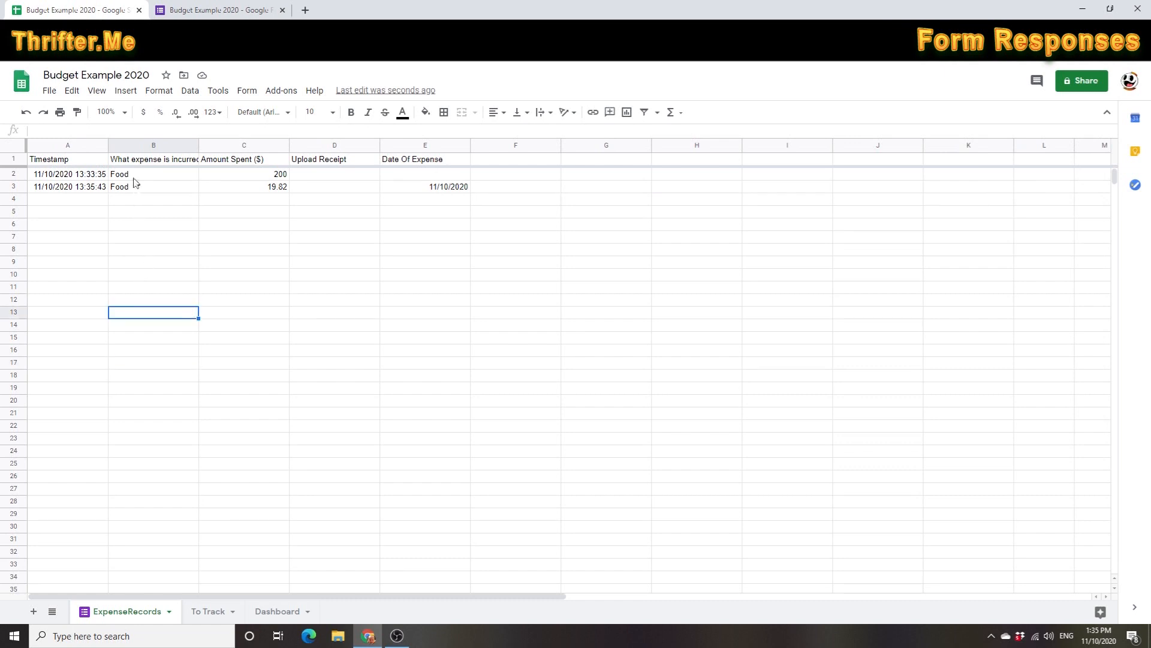
- Widen the Timestamp column of ExpenseRecords to leave extra room beside its date and time entries
left_click_drag(107, 144, 139, 145)
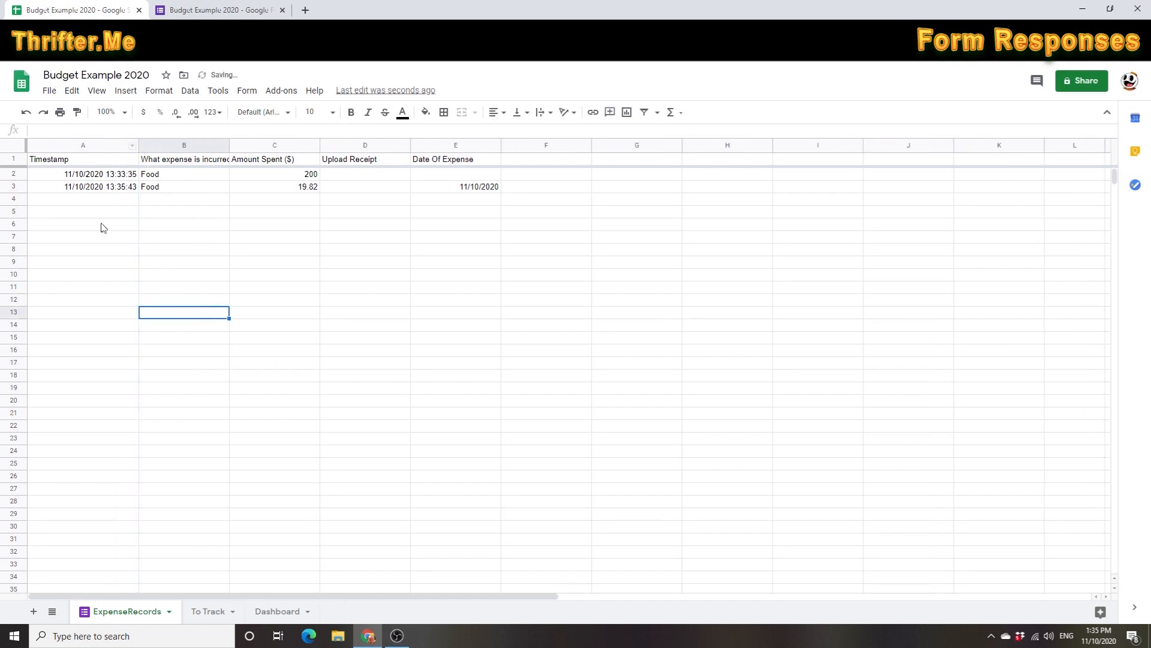
left_click(102, 226)
left_click(83, 163)
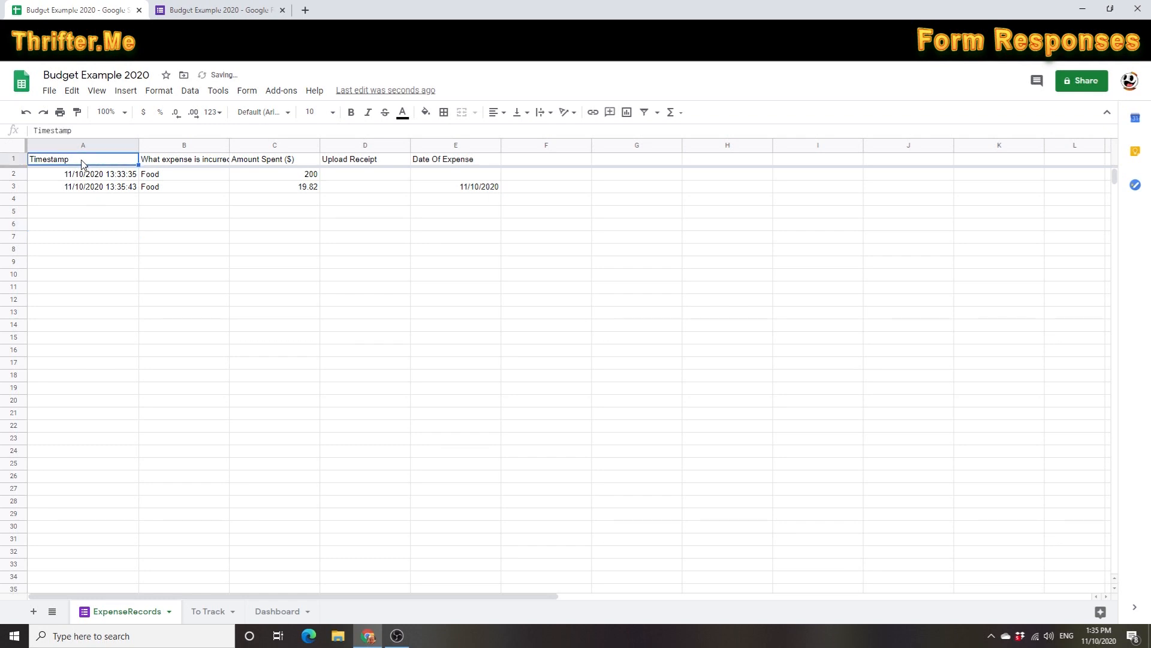
- Move the Date Of Expense column directly after Timestamp and narrow it slightly
left_click(456, 145)
left_click_drag(451, 146, 214, 145)
left_click(199, 237)
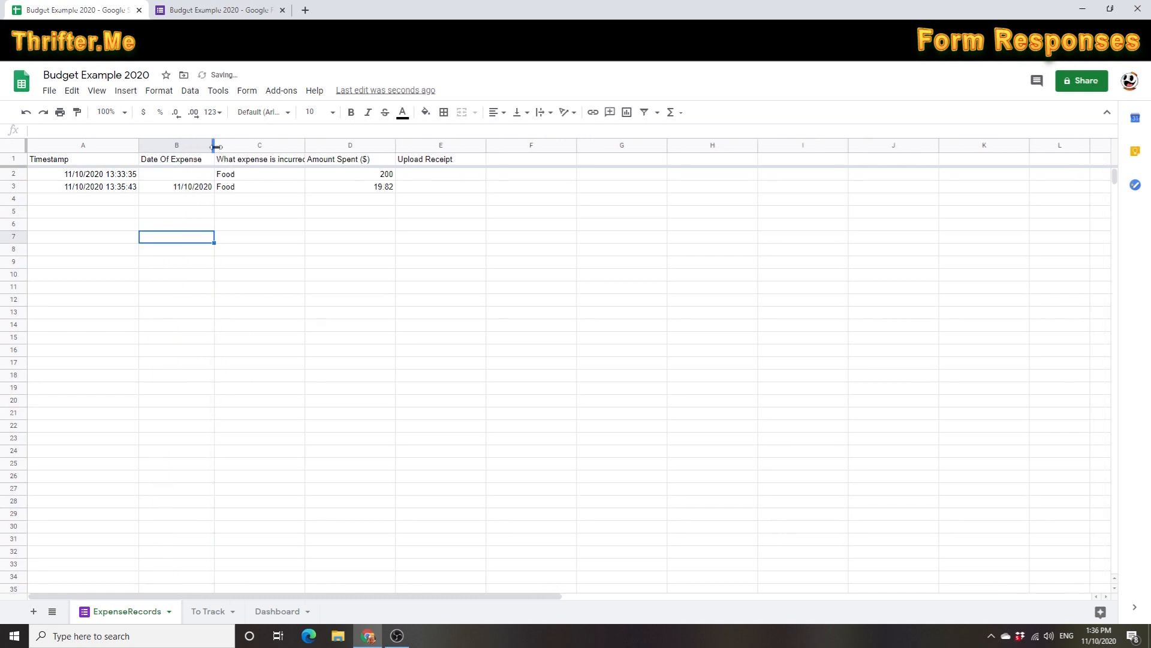
left_click(178, 188)
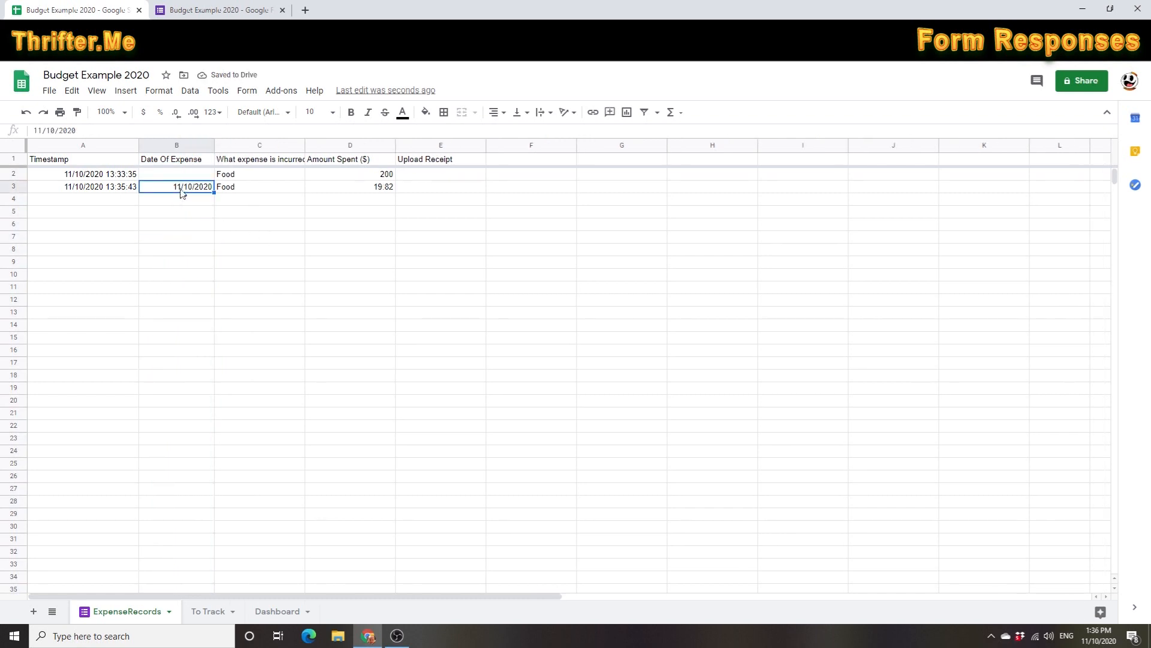
left_click(248, 212)
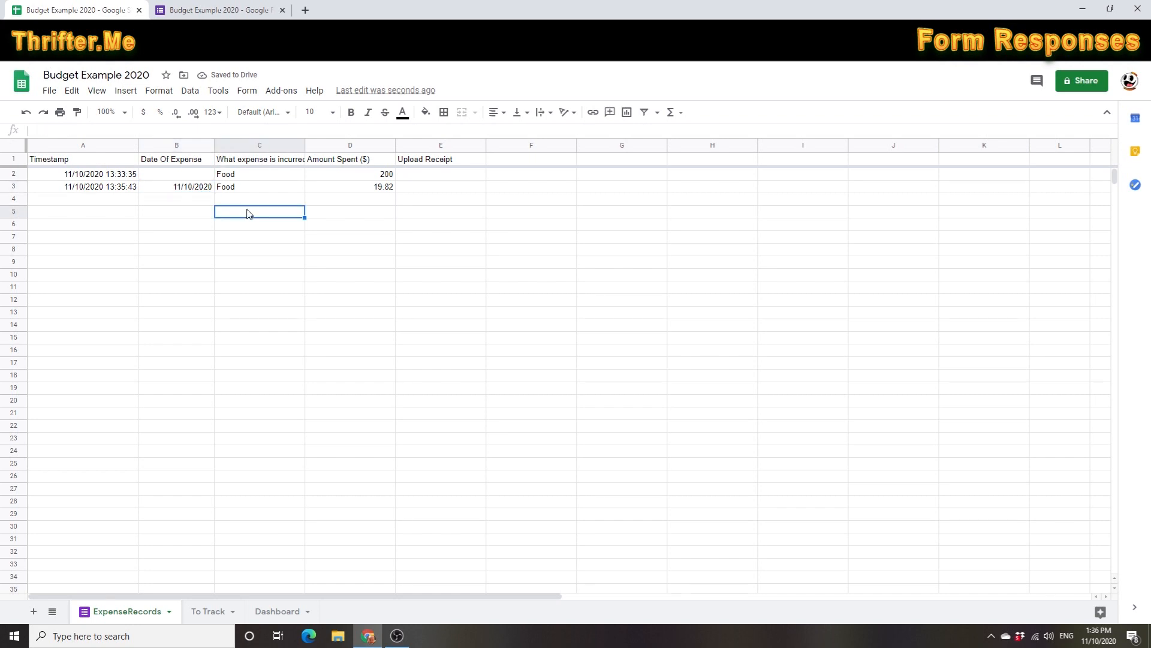
- Widen the "What expense is incurred?" column so its full heading fits with some space to spare
double_click(304, 145)
left_click_drag(312, 146, 342, 145)
left_click(268, 186)
left_click(394, 179)
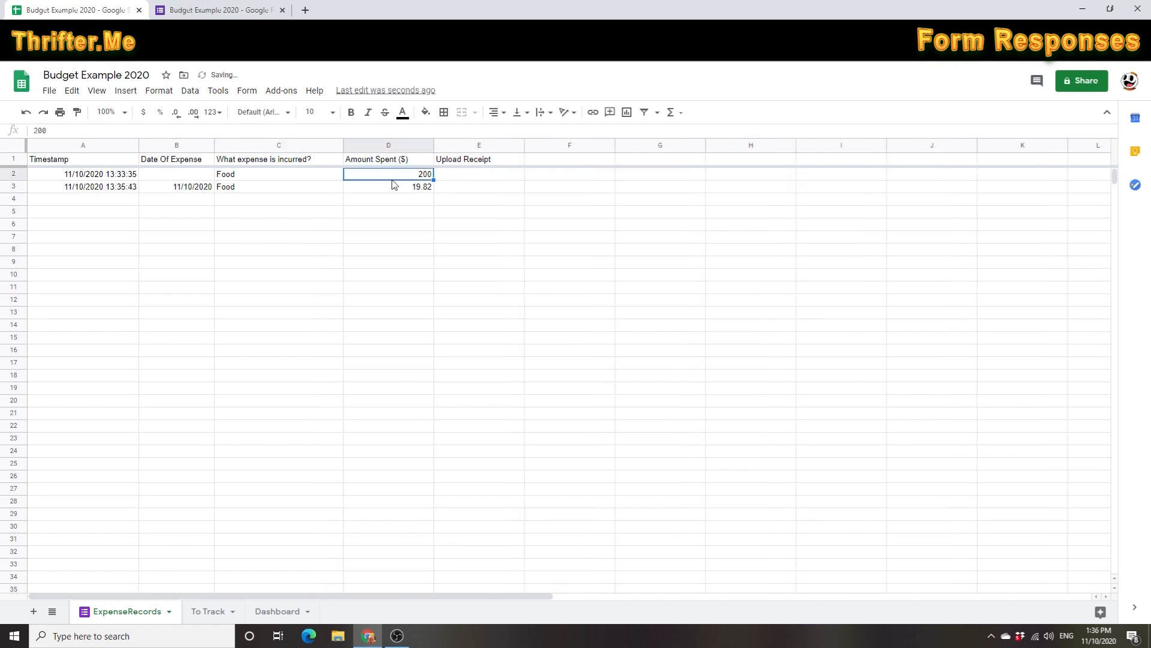
- Widen the Upload Receipt column to make room for receipt links
left_click(480, 175)
left_click_drag(521, 145, 579, 145)
left_click(530, 190)
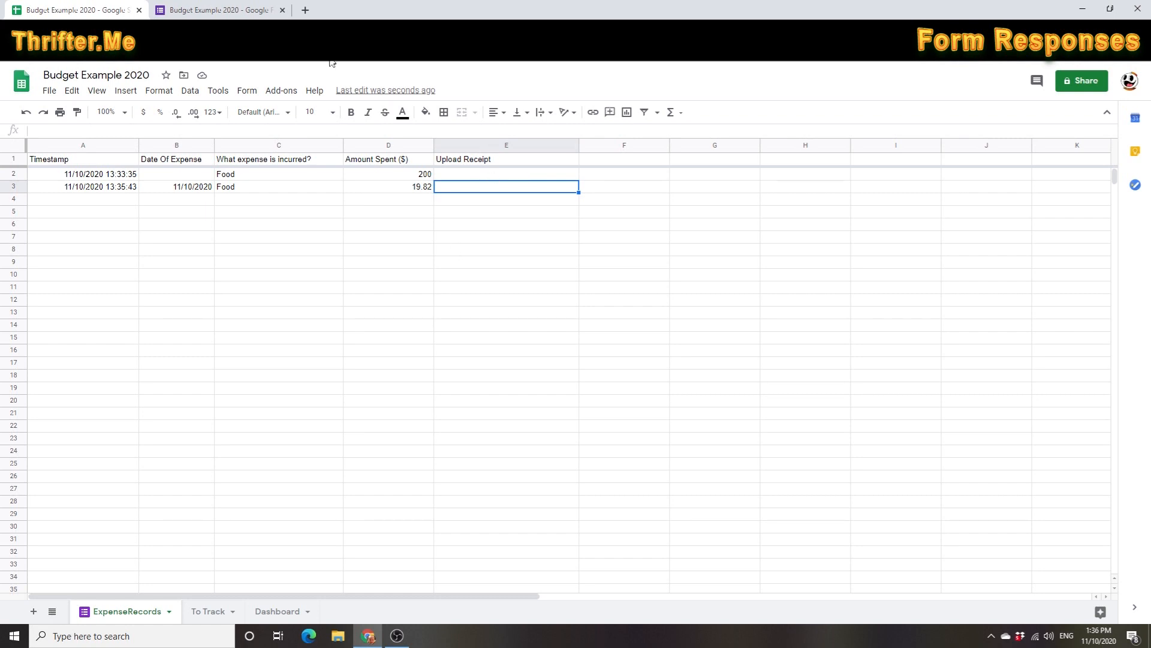
- Review the form's questions, the To Track sheet and the Dashboard's list of fixed expenses, including Access Subs and Mortgage
left_click(218, 7)
scroll(491, 319, "down", 8)
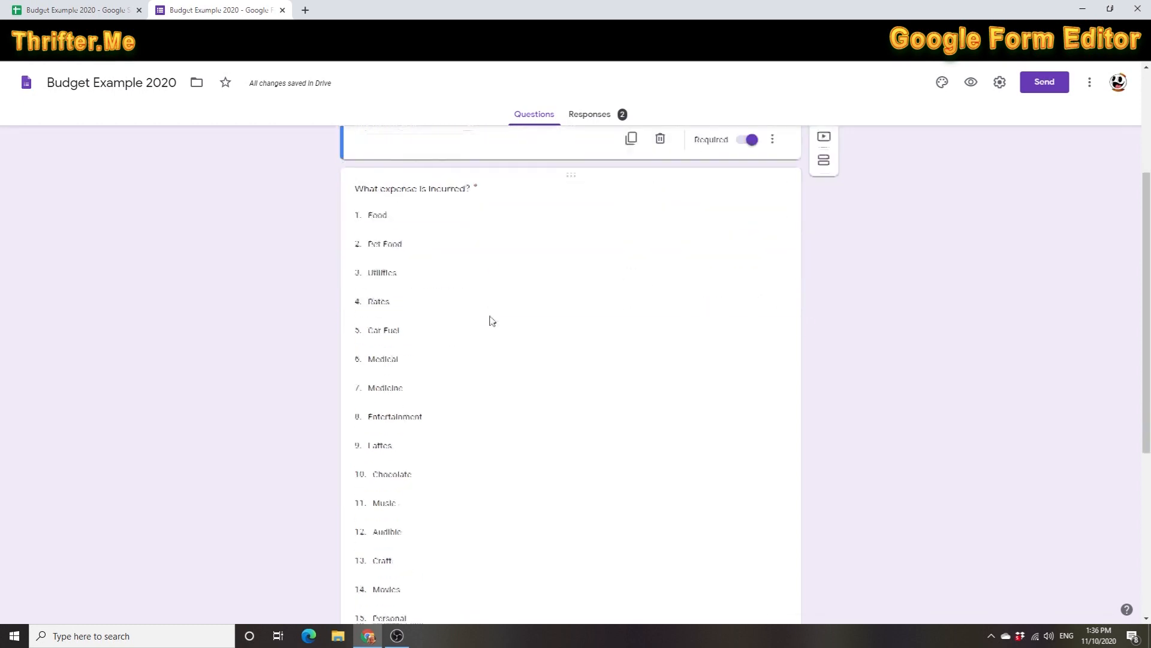
scroll(434, 513, "up", 8)
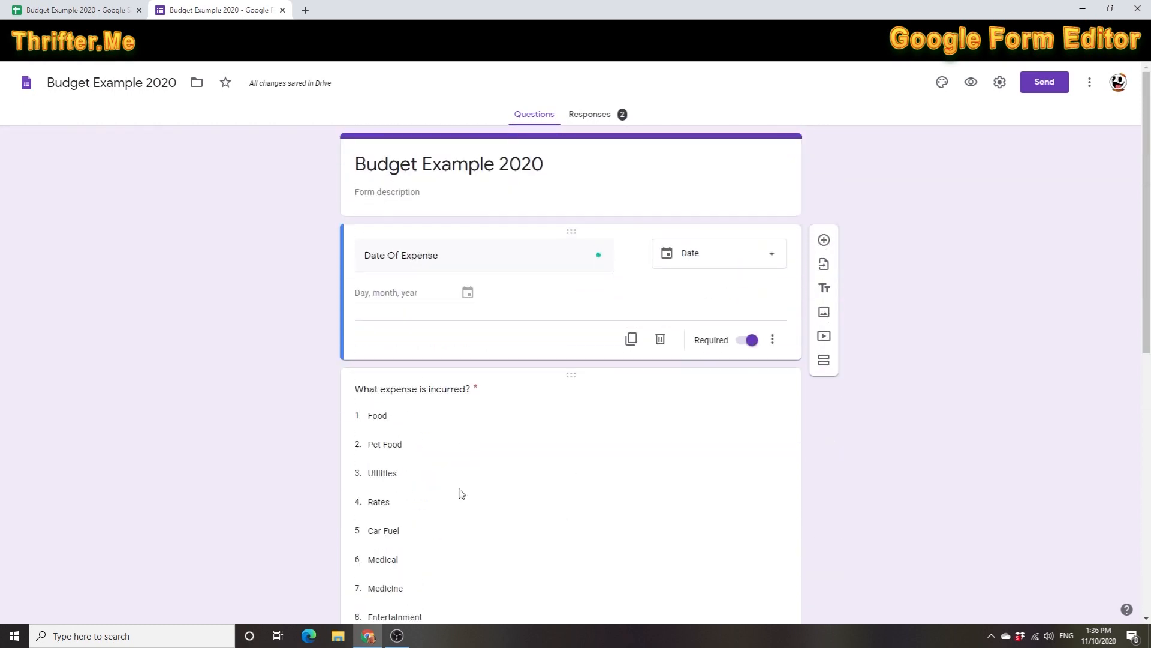
left_click(110, 11)
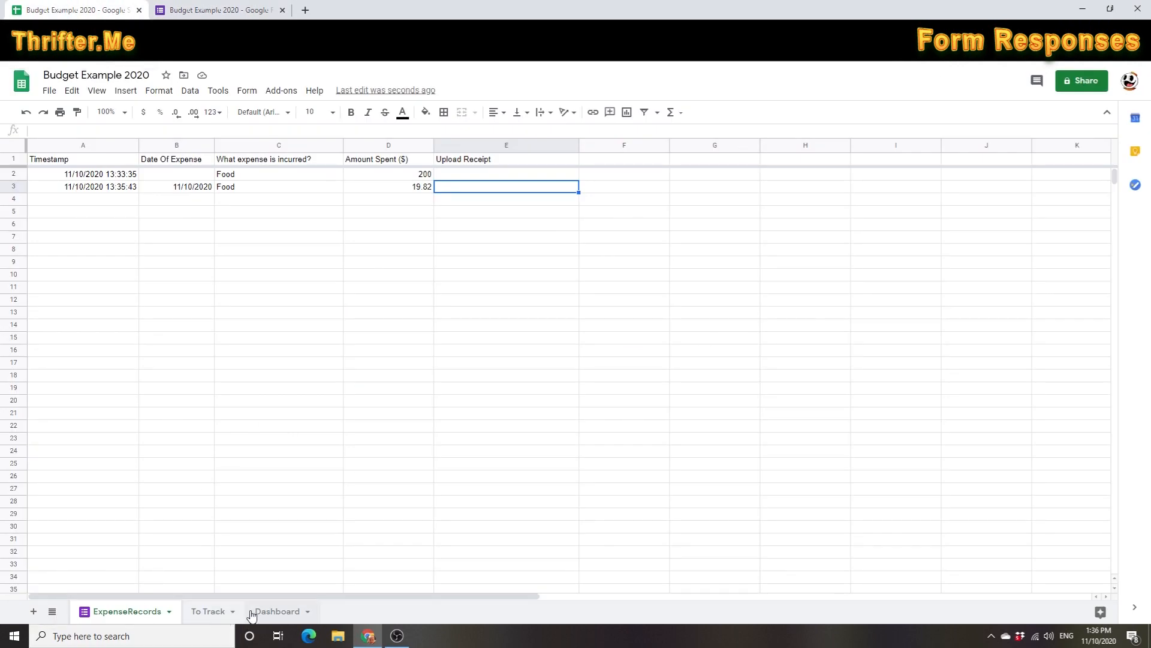
left_click(218, 617)
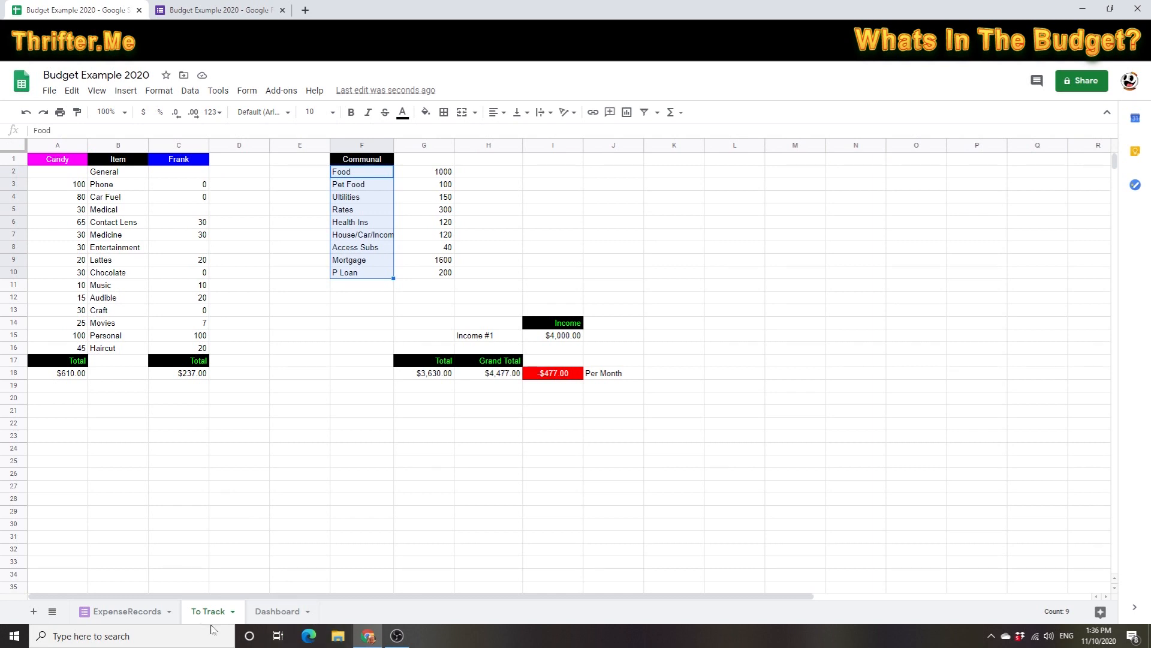
left_click(273, 612)
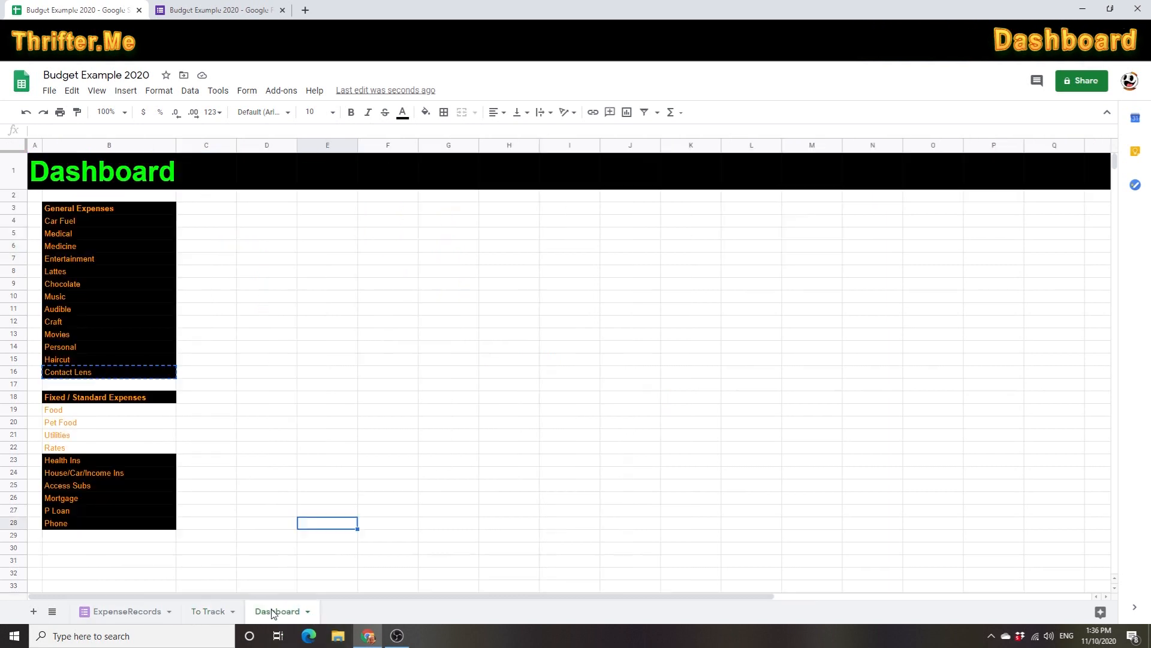
left_click(150, 485)
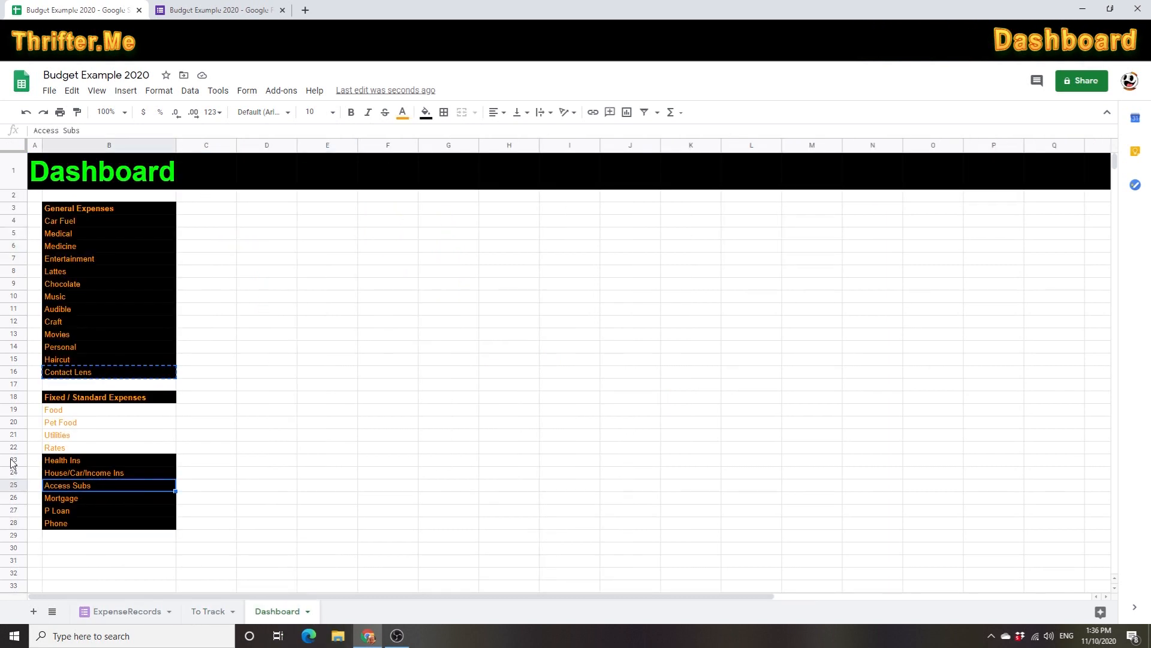
left_click(14, 498)
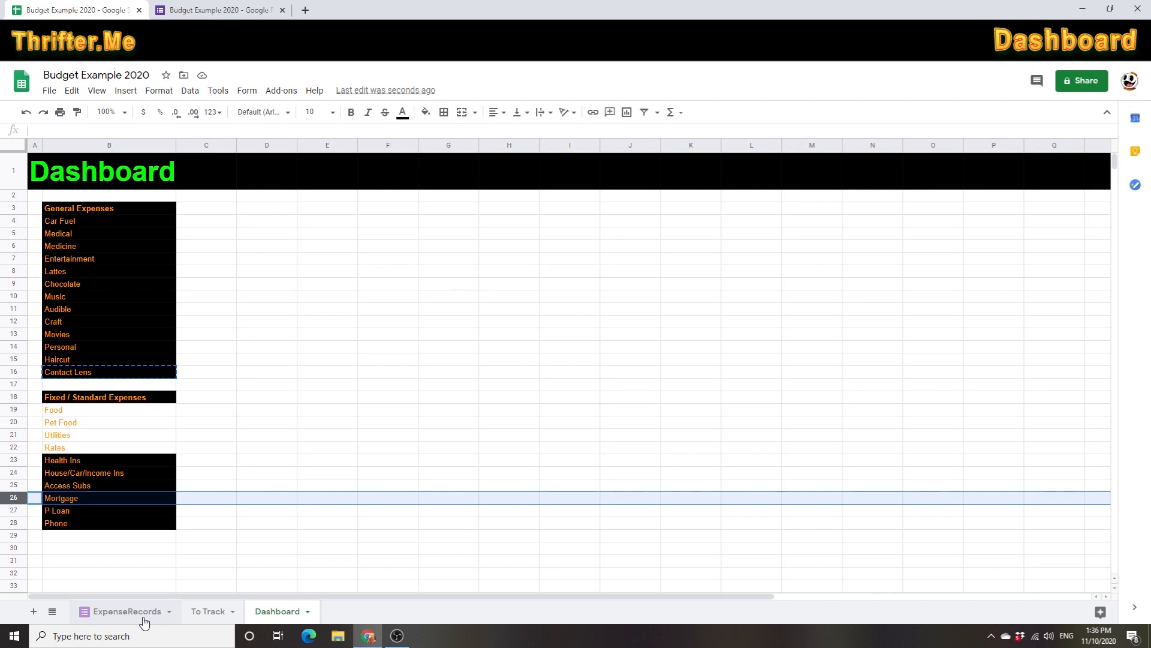
left_click(72, 498)
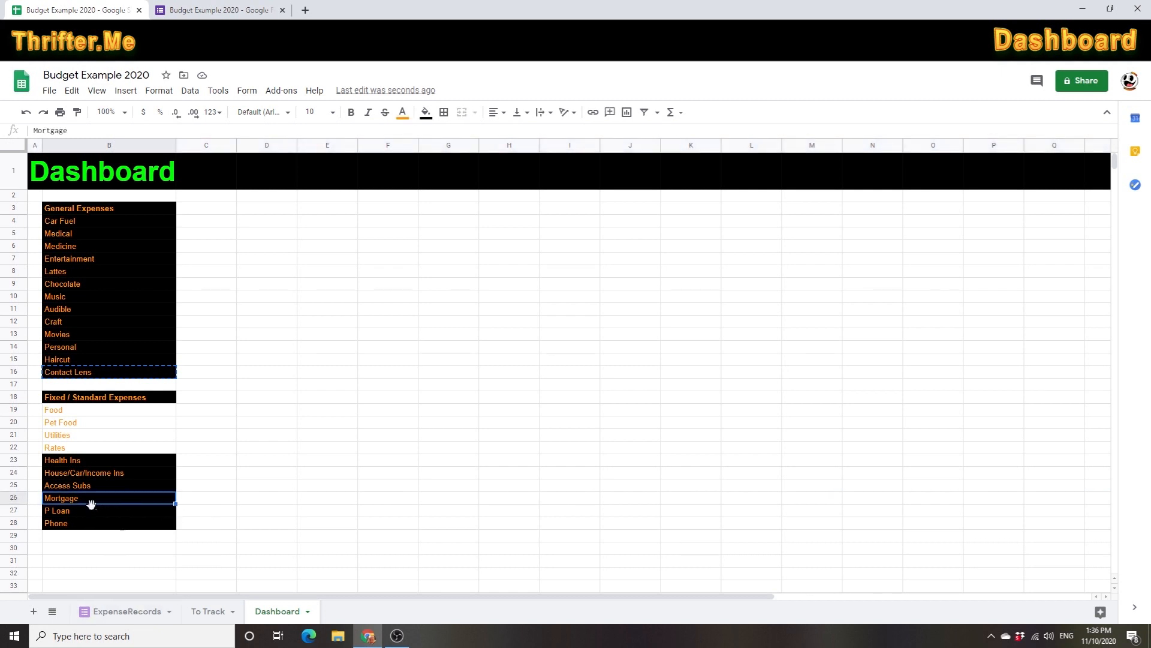
- In ExpenseRecords, enter Mortgage as the expense in C8 and 01/10/2020 as its date in B8
left_click(153, 620)
left_click(174, 270)
left_click(305, 251)
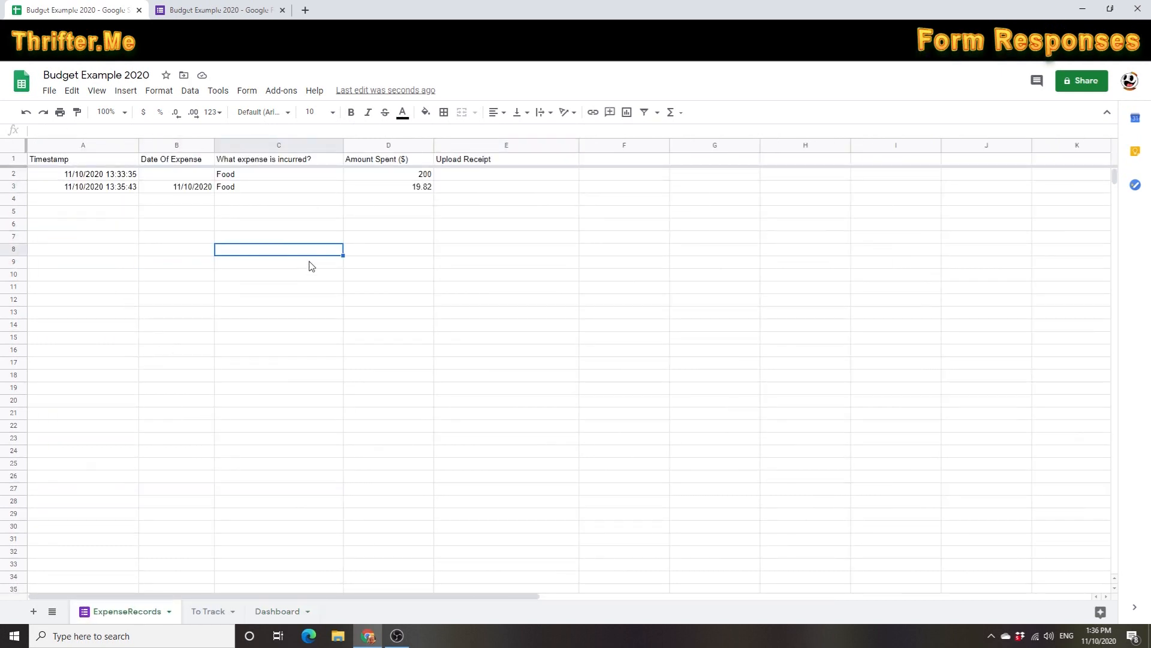
type("Mortgage")
key("Return")
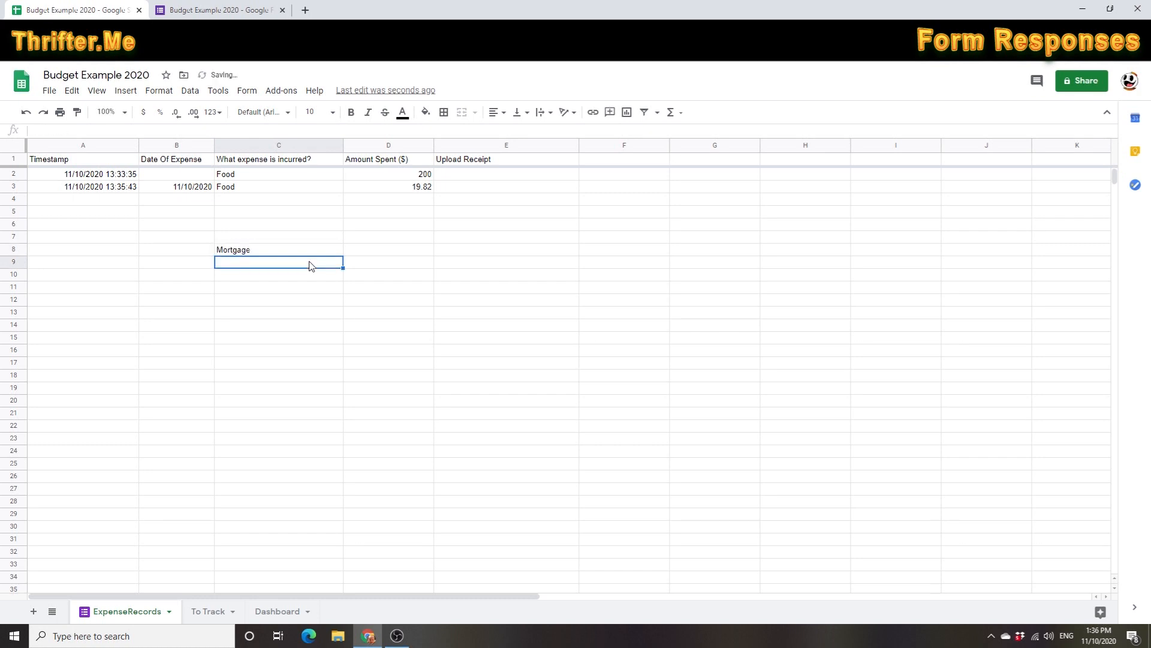
left_click(204, 251)
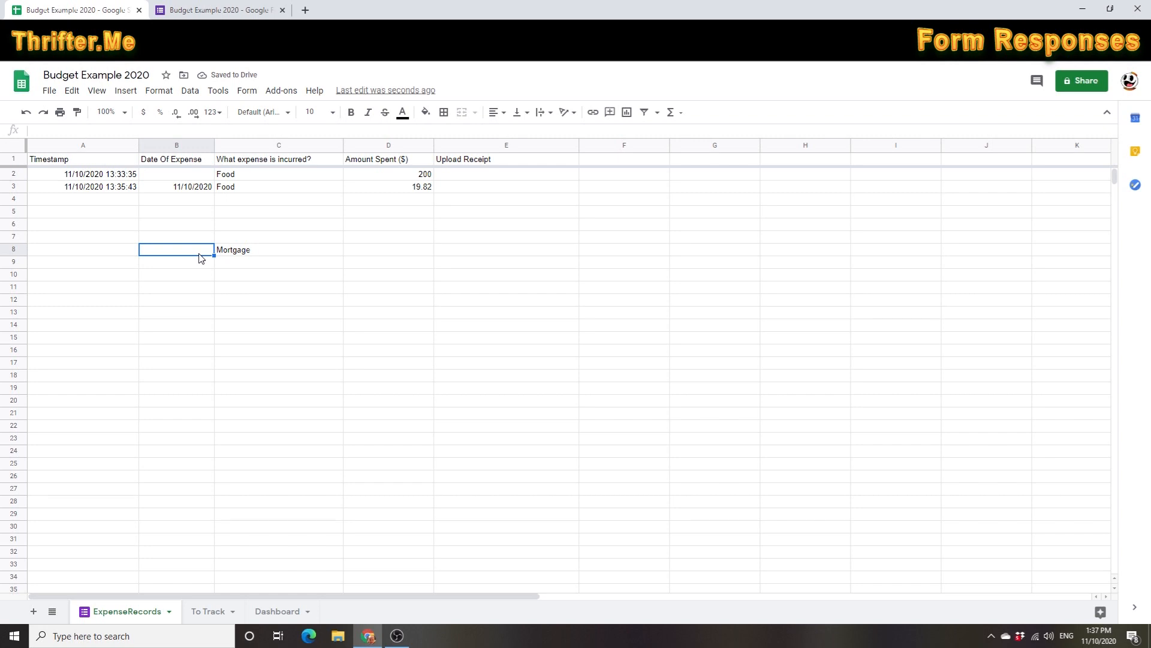
type("01/10/2020")
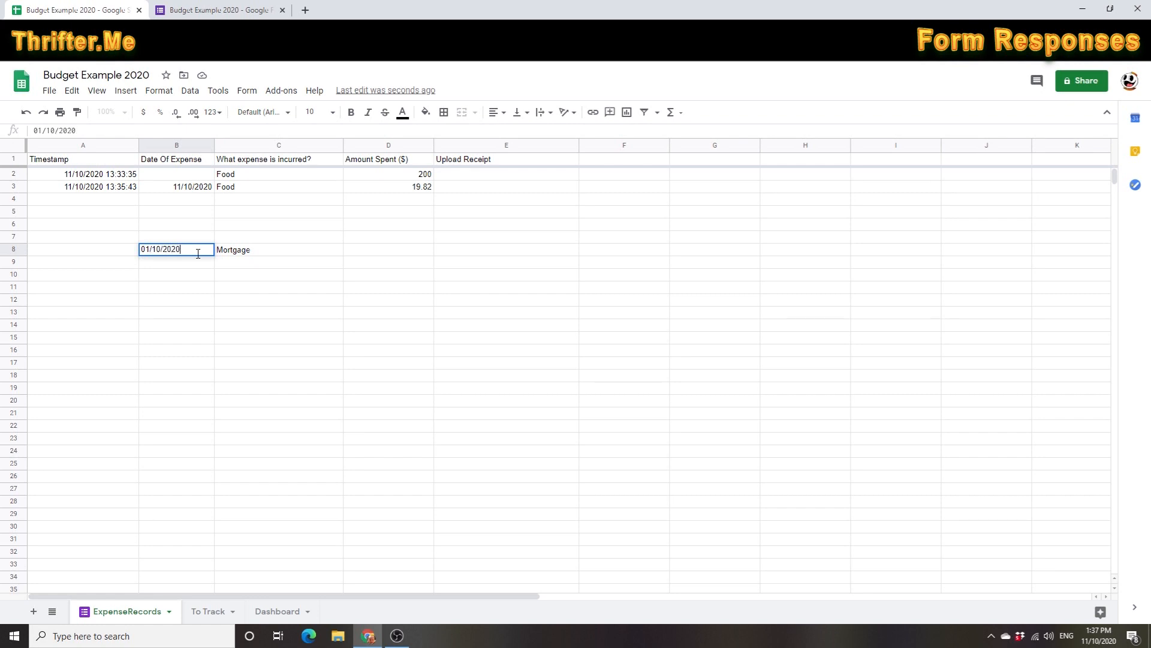
key("Return")
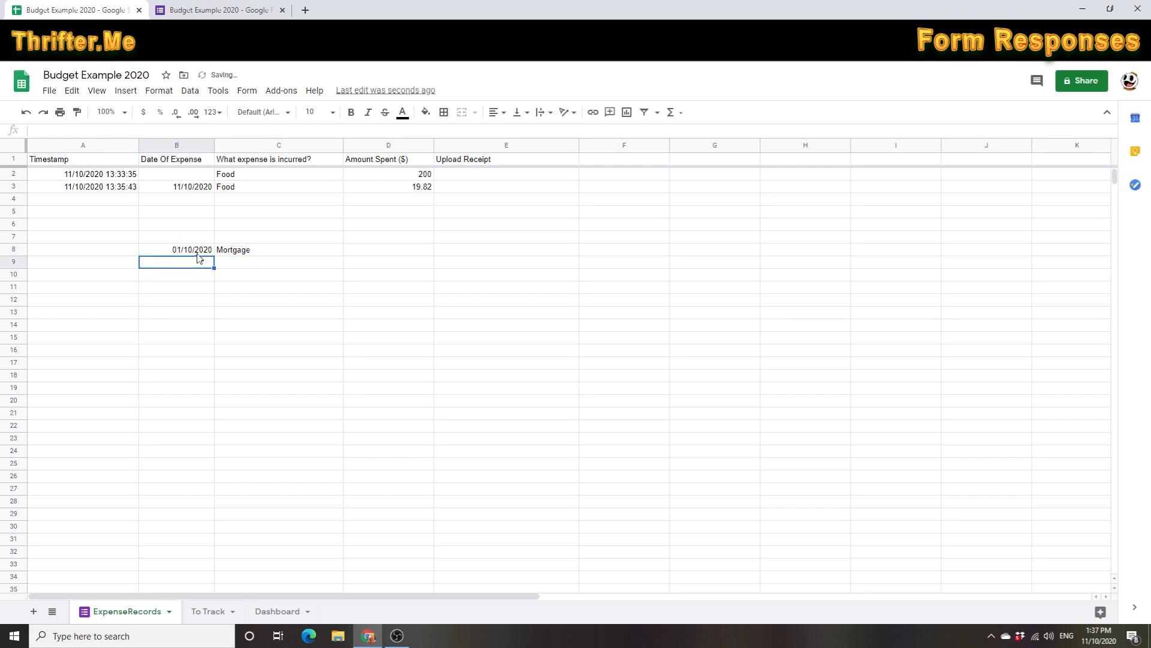
- Enter 01/11/2020 in B9 and extend the monthly date series down to 01/09/2021 in B19
type("01")
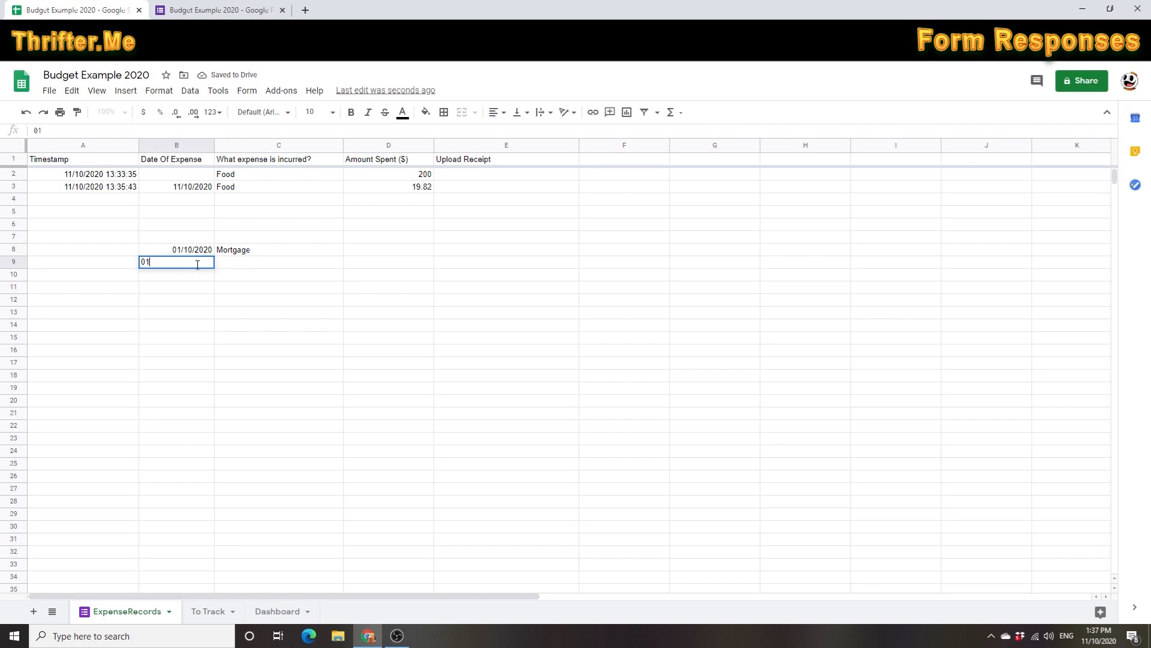
type("/11/2020")
key("Return")
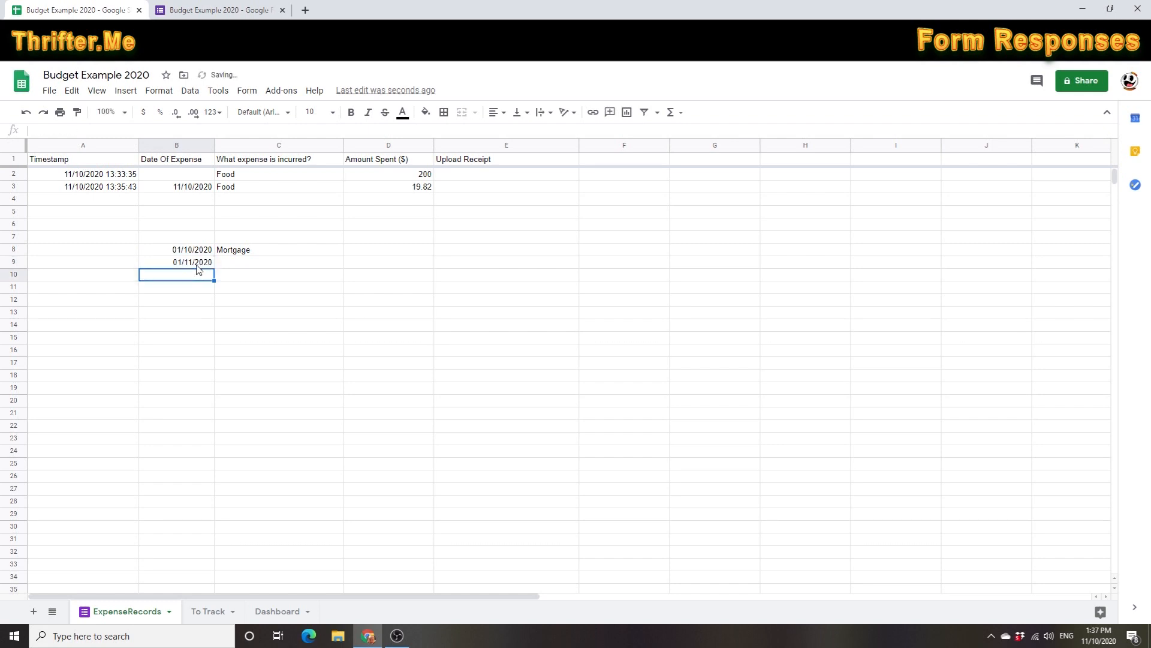
left_click_drag(211, 251, 207, 390)
left_click(260, 439)
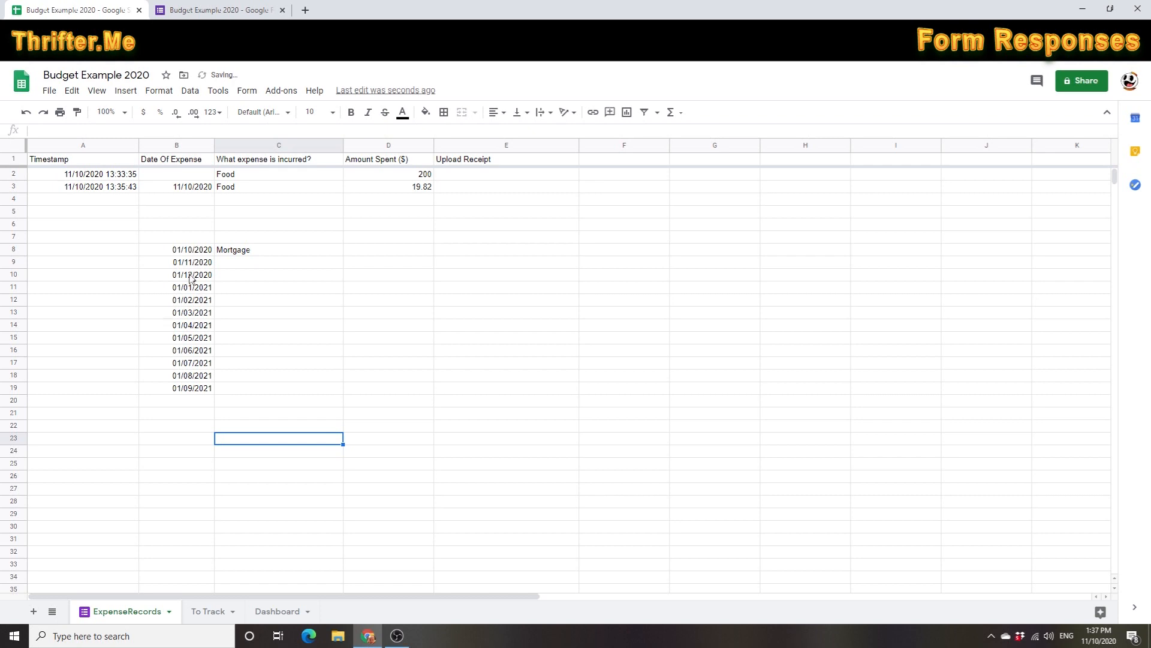
left_click(205, 405)
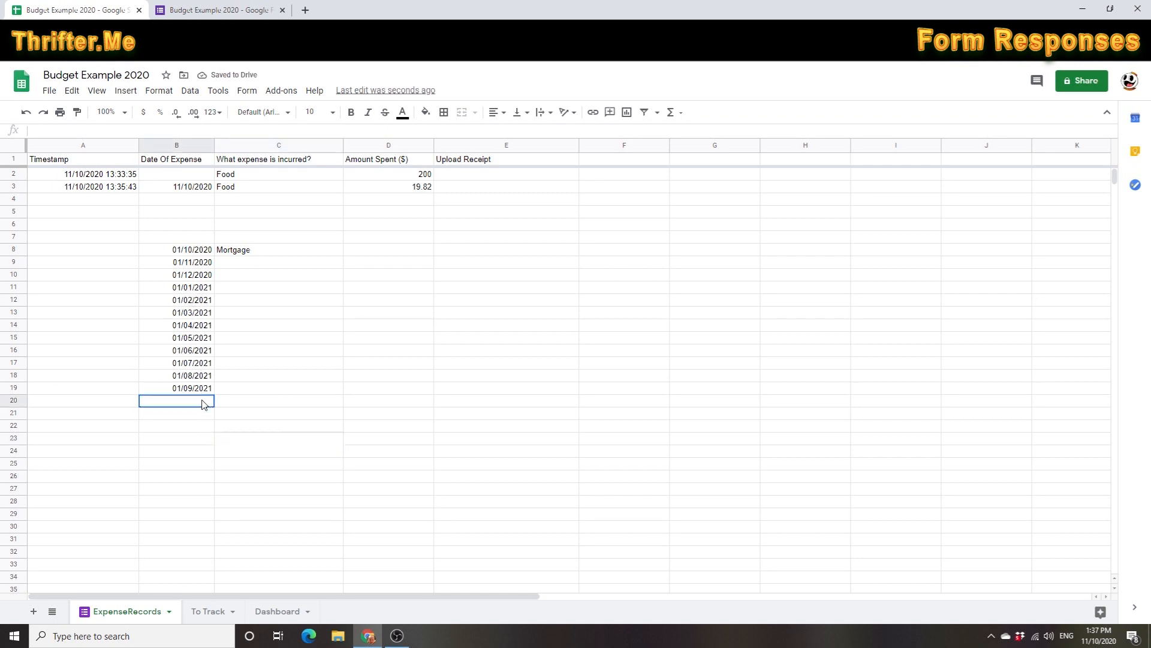
- Check how many monthly dates are in B8:B19 by showing the selection's Count summary
left_click_drag(206, 252, 196, 394)
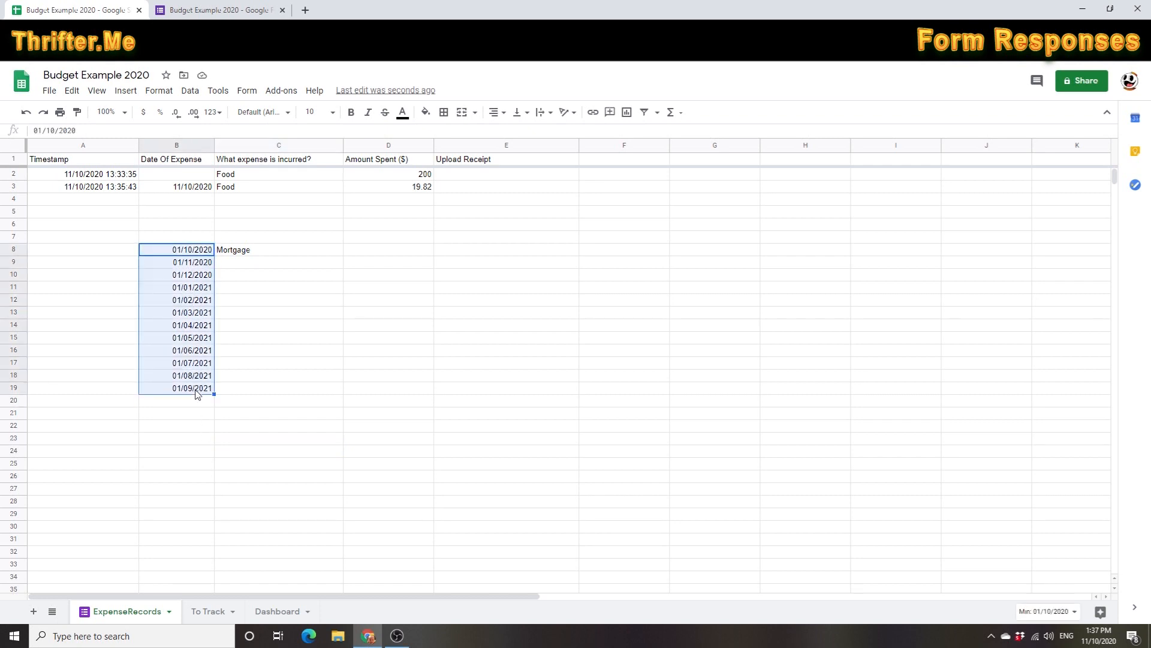
left_click(1056, 611)
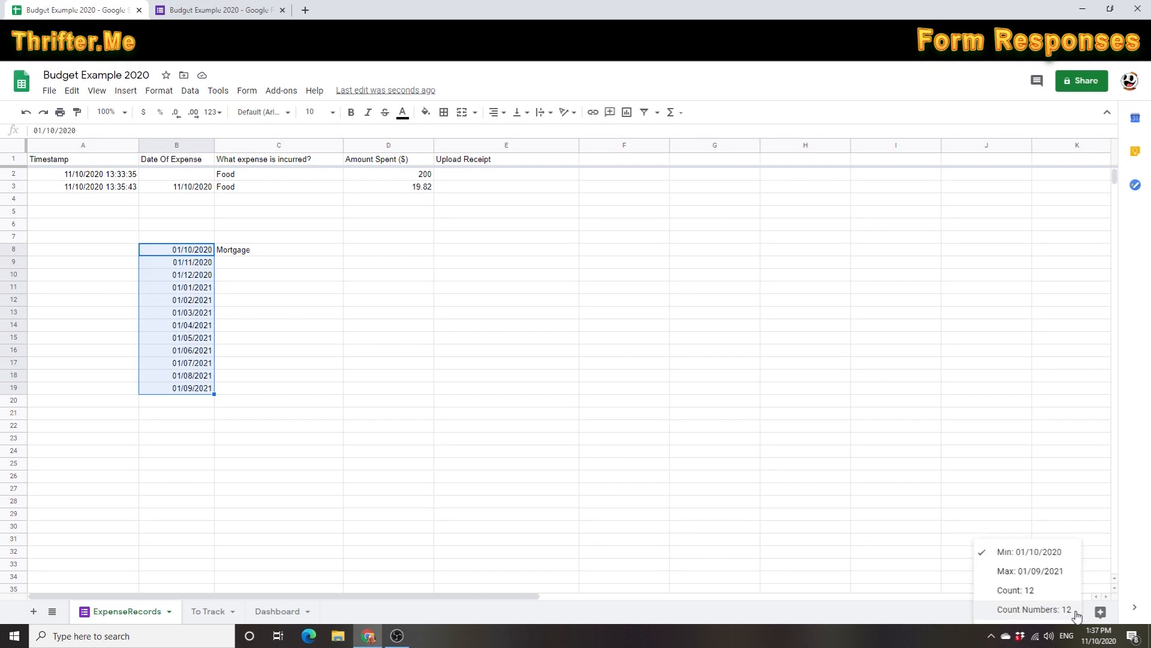
left_click(1019, 592)
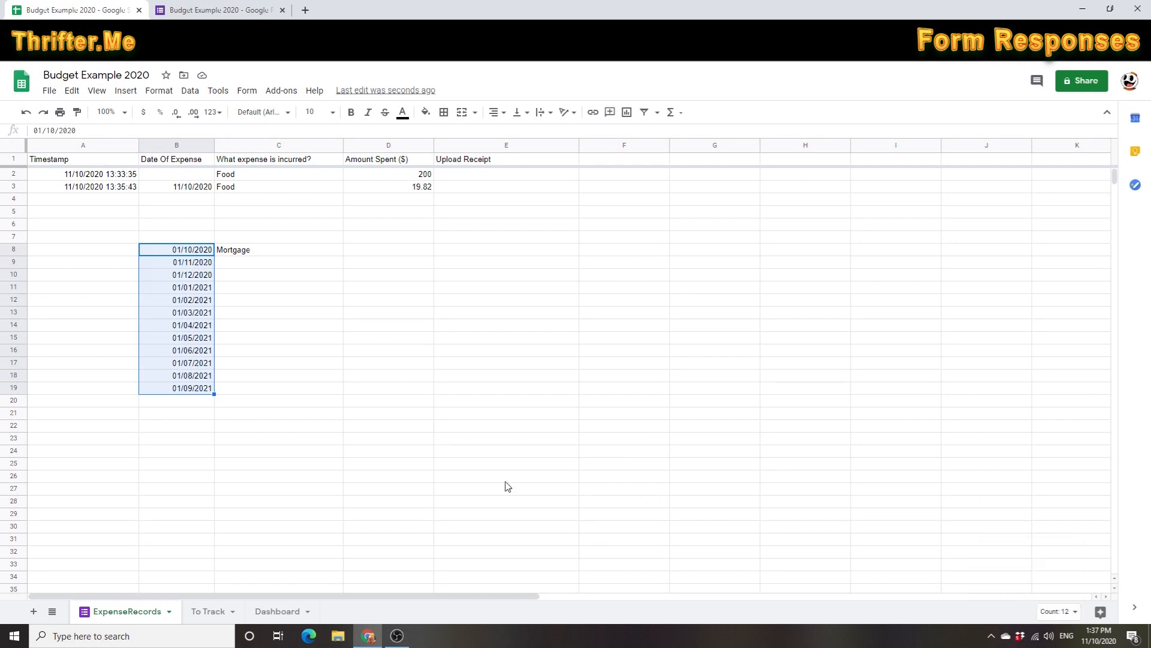
left_click(367, 326)
- Fill the Mortgage expense name from C8 down to C19 alongside the monthly dates
left_click_drag(264, 250, 251, 394)
key("ctrl+d")
left_click(396, 341)
- Look up the Mortgage budget in To Track, enter 1600 in D8 of ExpenseRecords and fill it down to D19
left_click(392, 252)
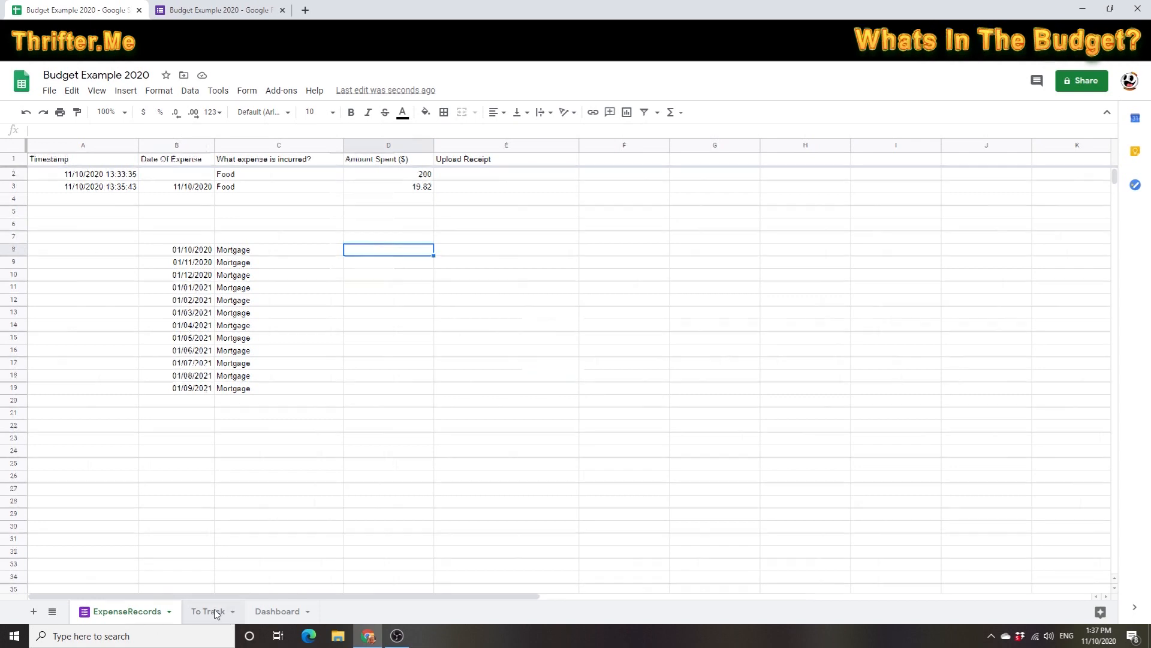
left_click(216, 612)
left_click(350, 412)
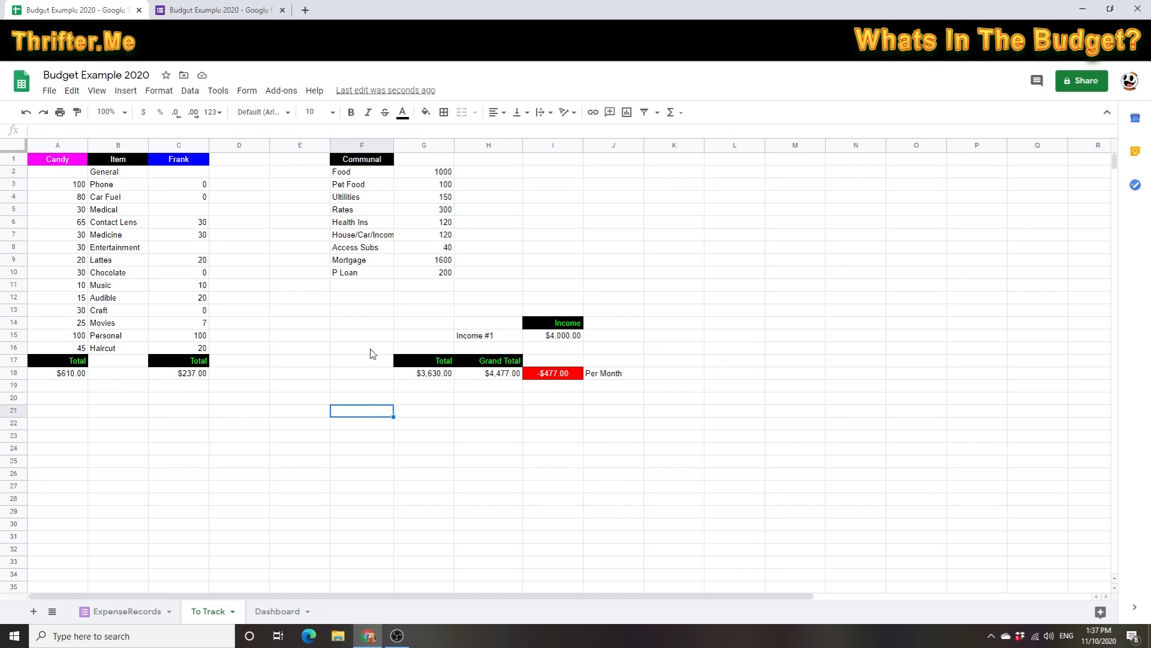
left_click(412, 262)
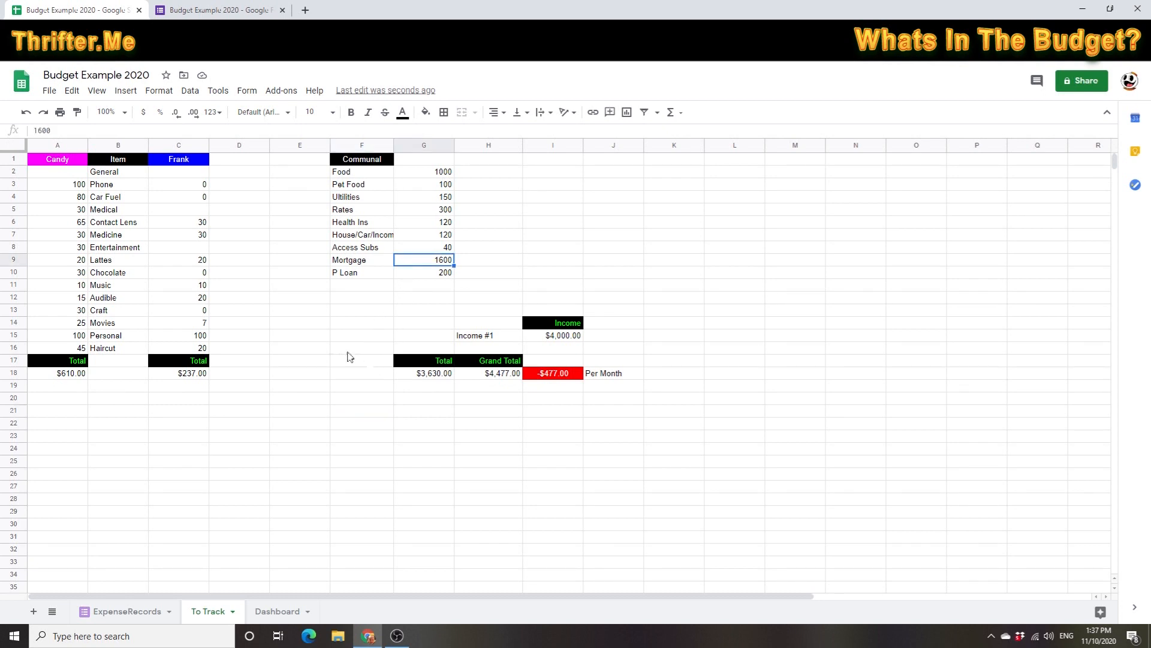
left_click(280, 617)
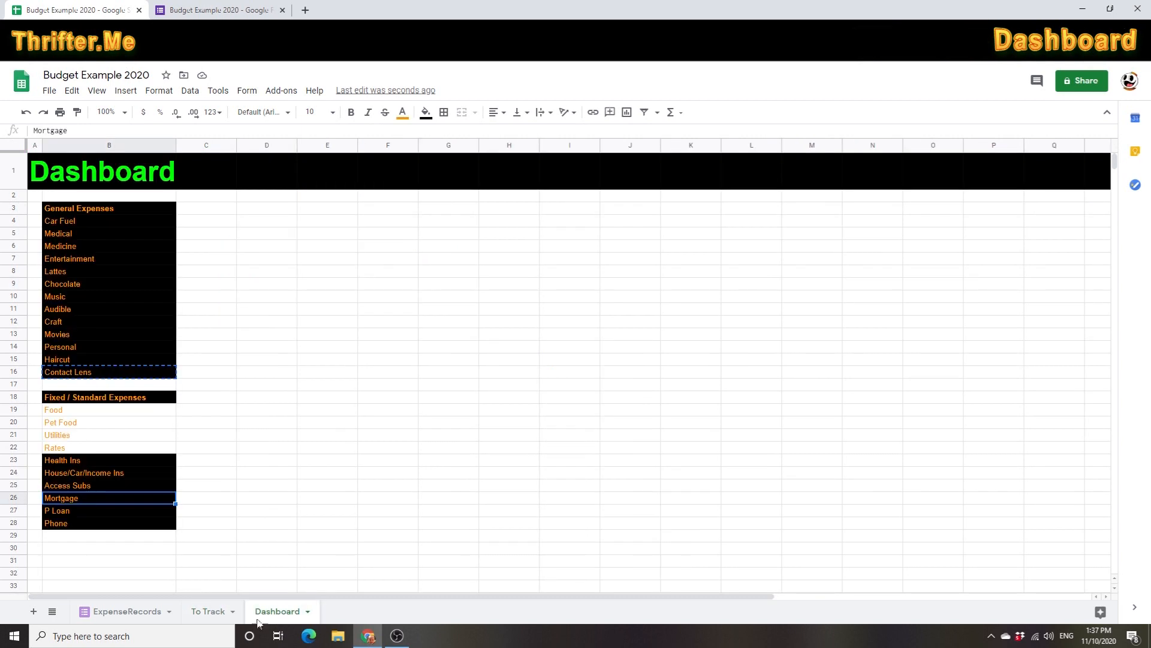
left_click(142, 615)
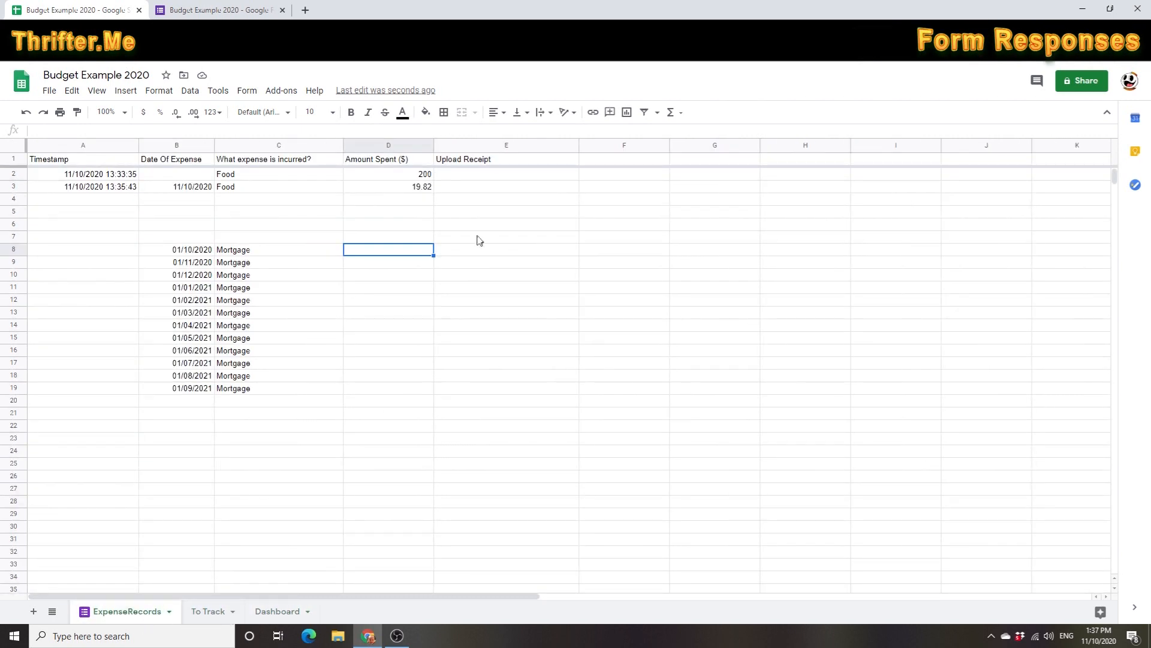
type("1600")
left_click_drag(394, 252, 405, 393)
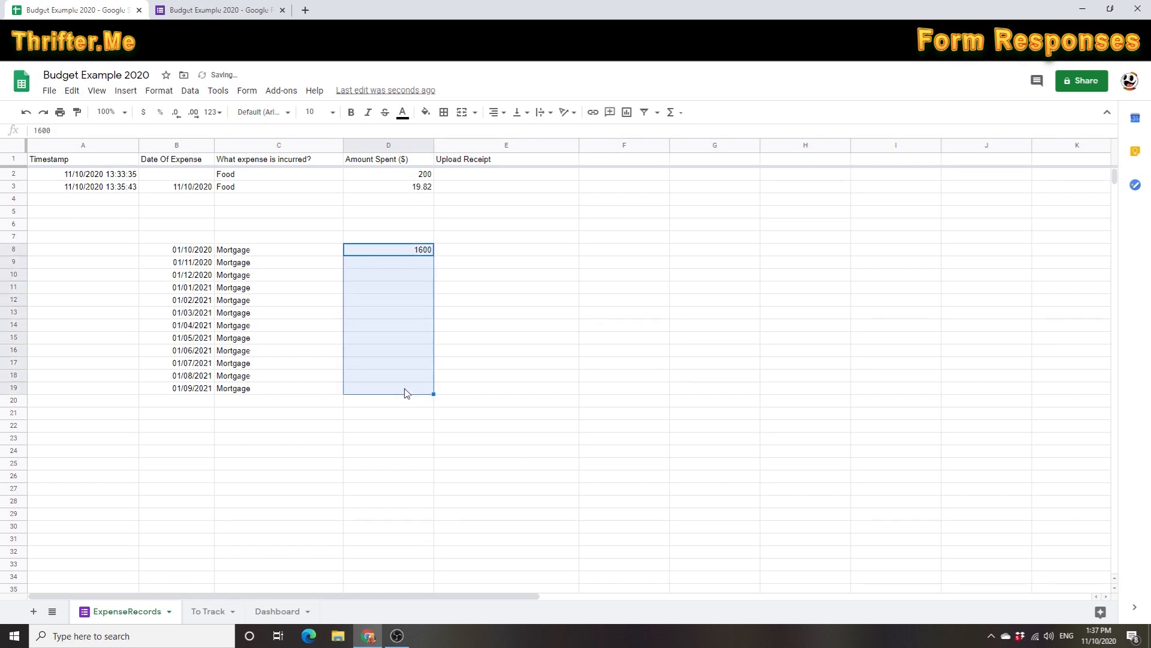
key("ctrl+d")
left_click(485, 364)
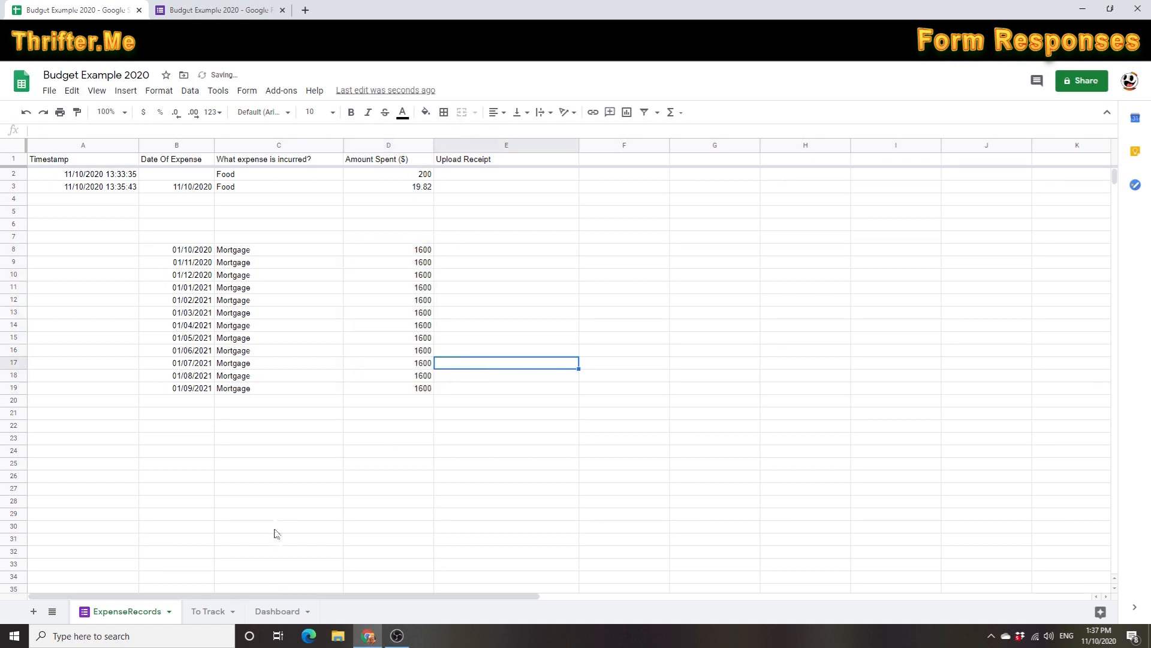
- Check the Dashboard's fixed expenses and copy the monthly dates from B8:B19 in ExpenseRecords into B20:B31
left_click(280, 612)
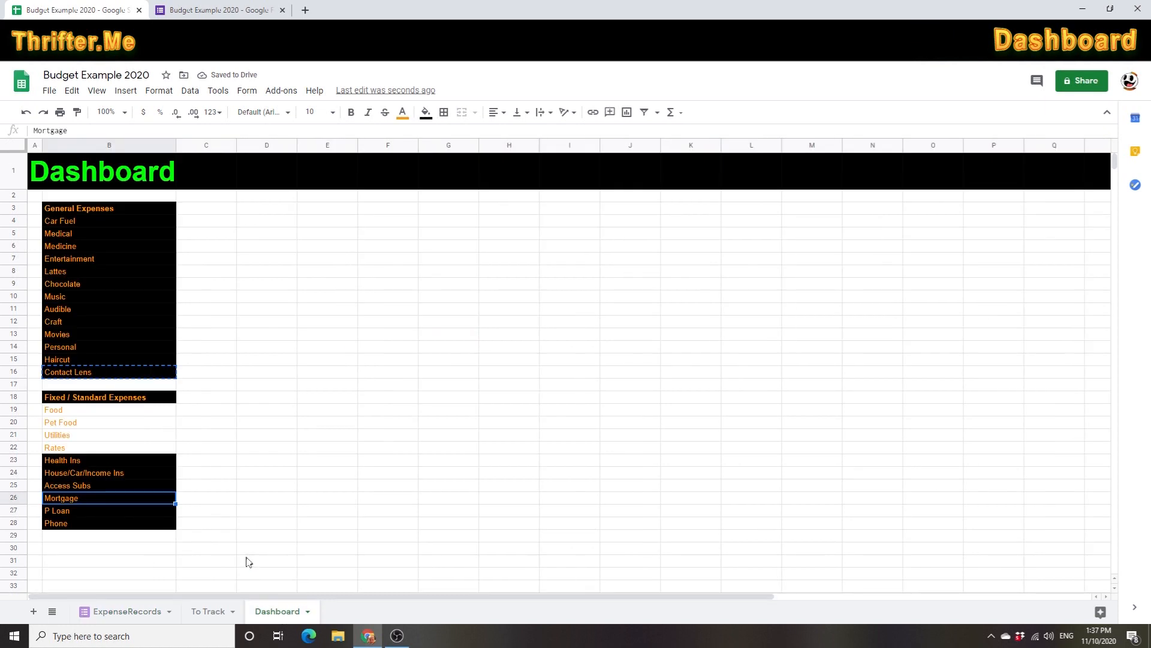
left_click(22, 499)
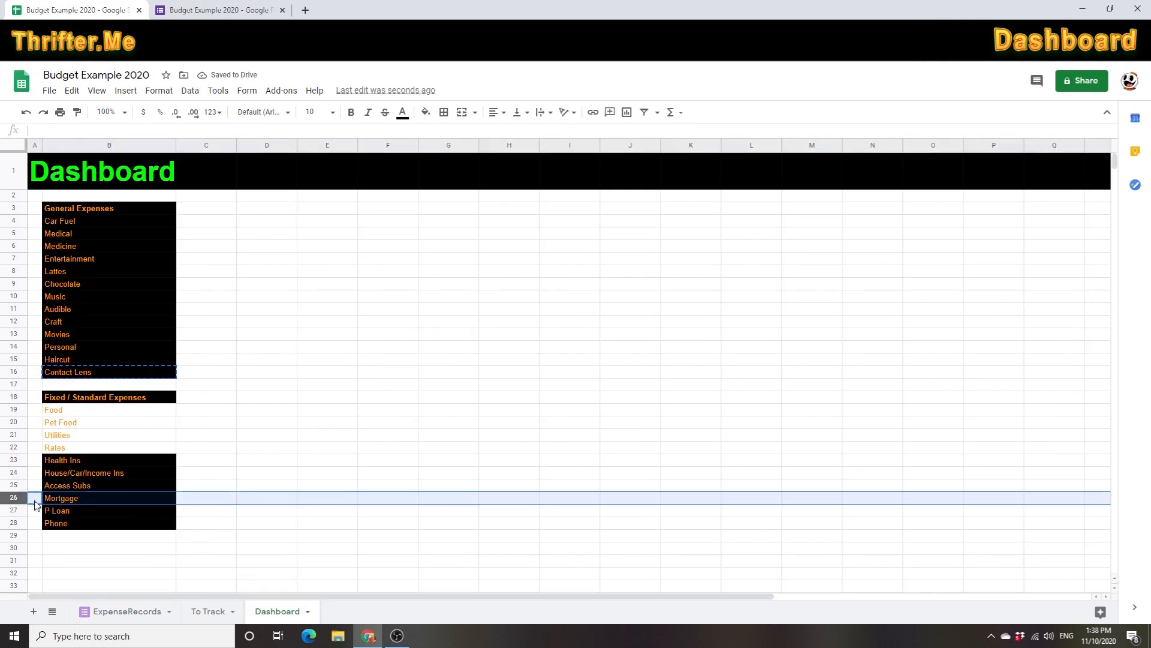
left_click(77, 524)
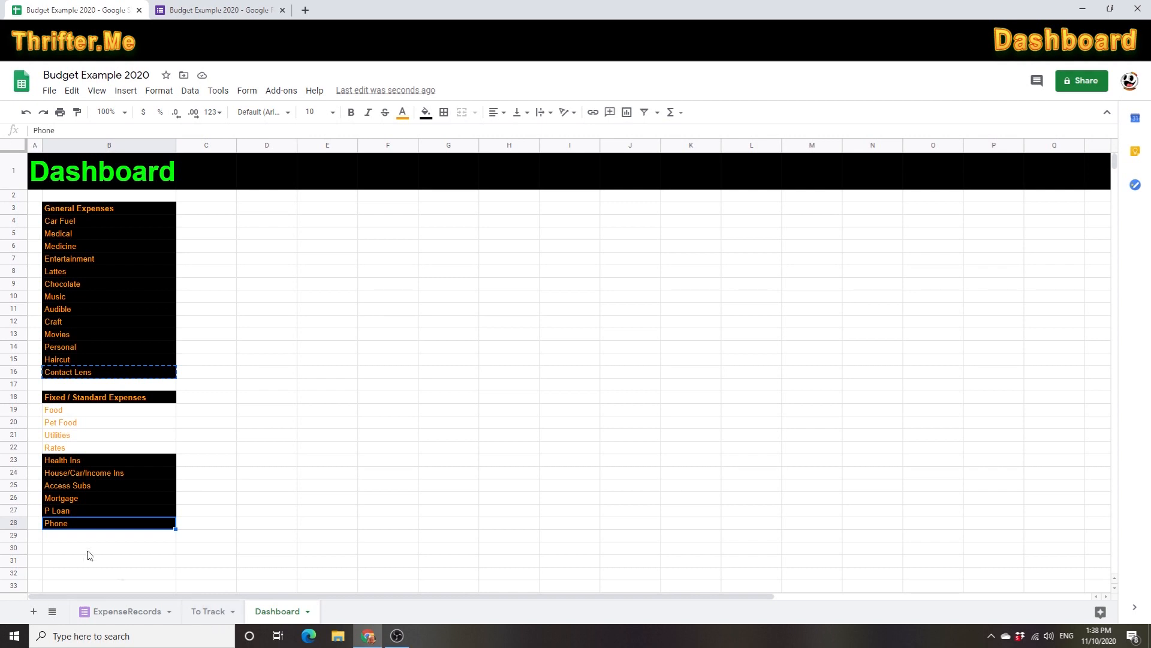
left_click(150, 612)
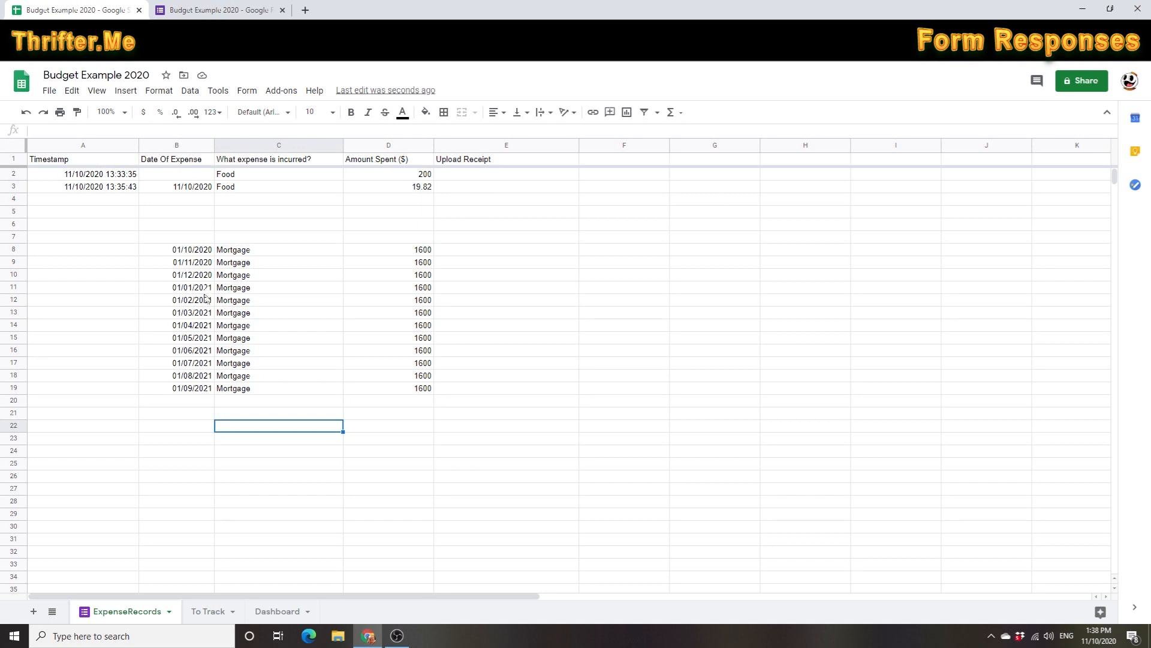
left_click_drag(204, 250, 208, 396)
key("ctrl+c")
left_click(182, 402)
key("ctrl+v")
- Enter Phone in C20 with an amount of 100 in D20 and fill both down to row 31
left_click(248, 402)
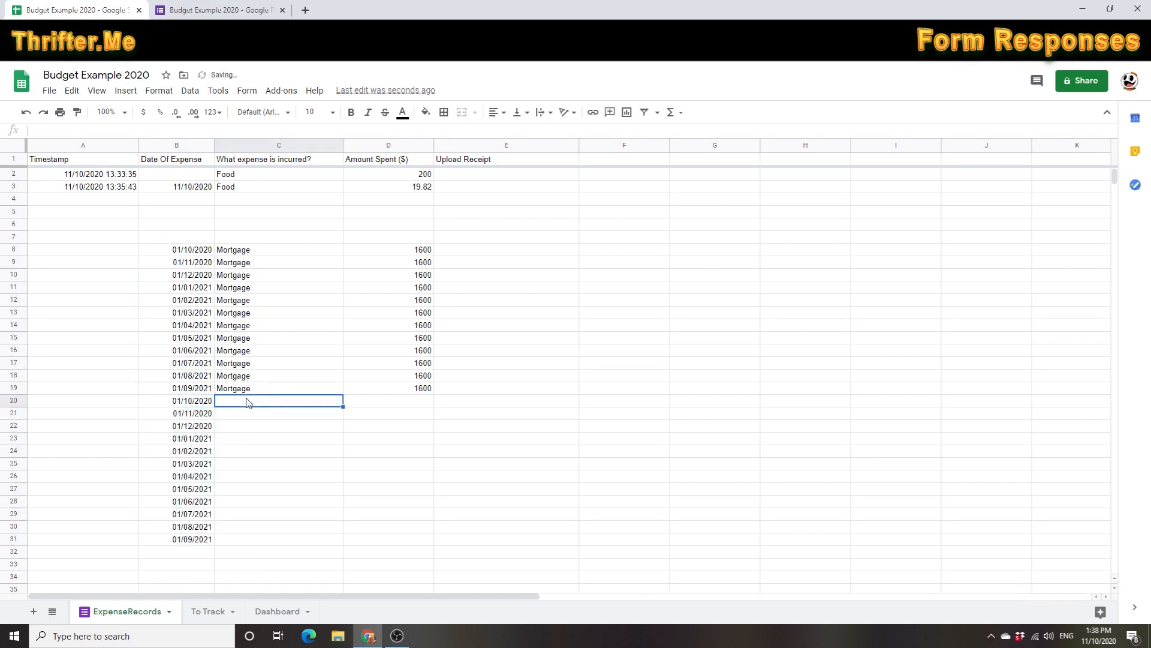
type("Phone")
key("Return")
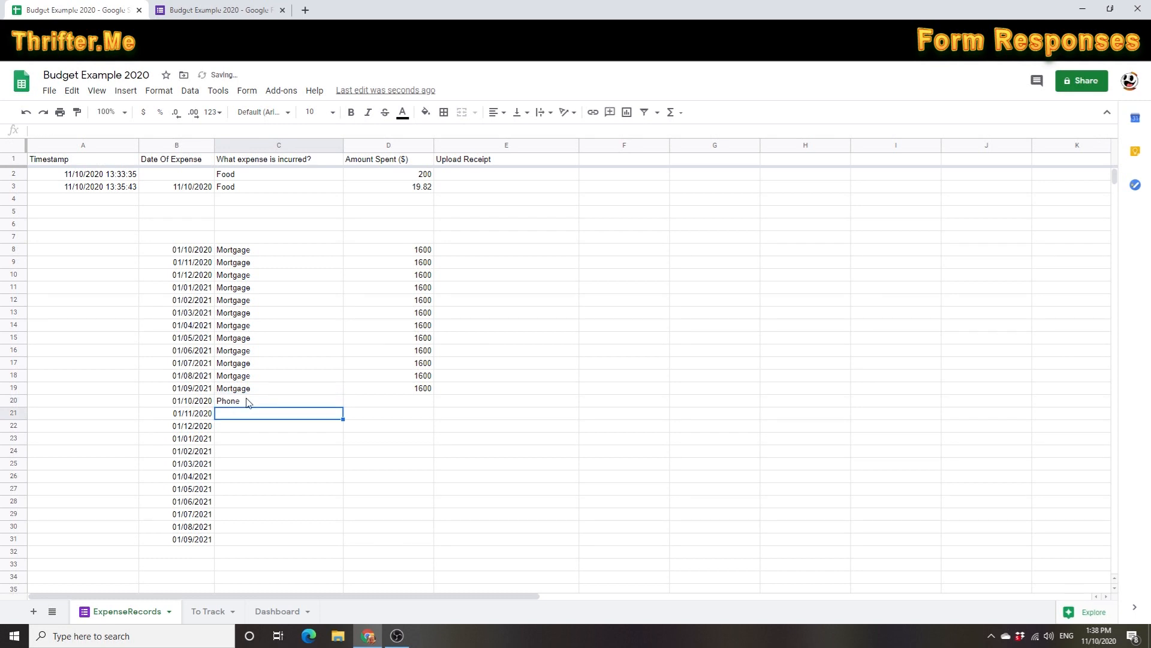
left_click(422, 401)
type("100")
key("Return")
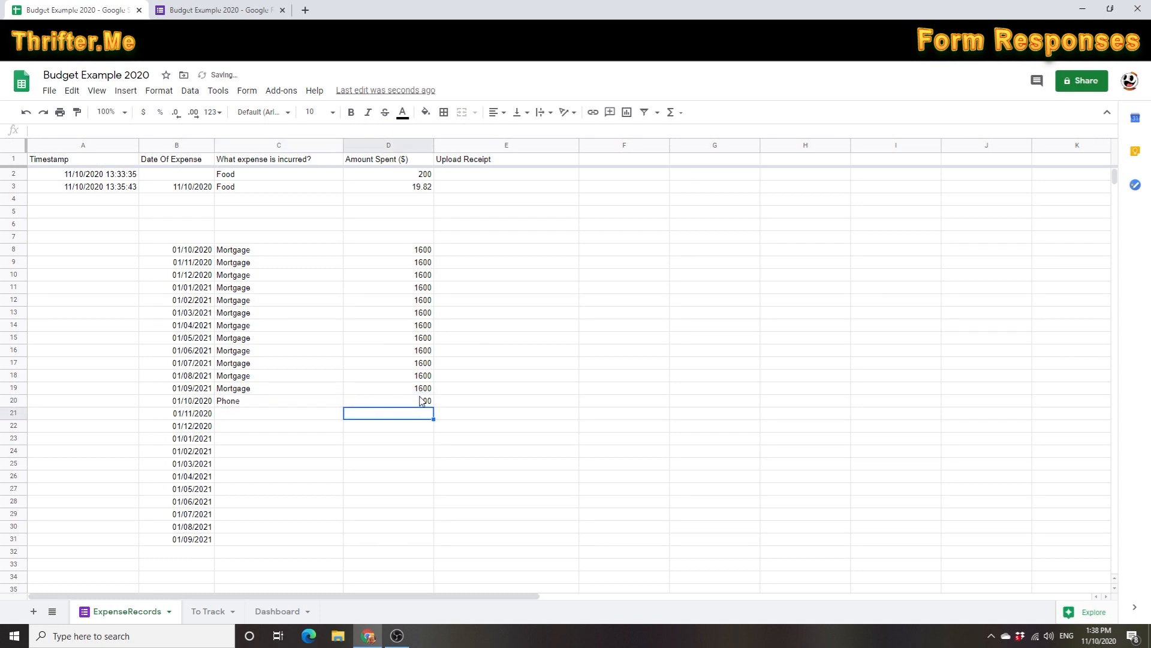
left_click_drag(251, 403, 404, 540)
key("ctrl+d")
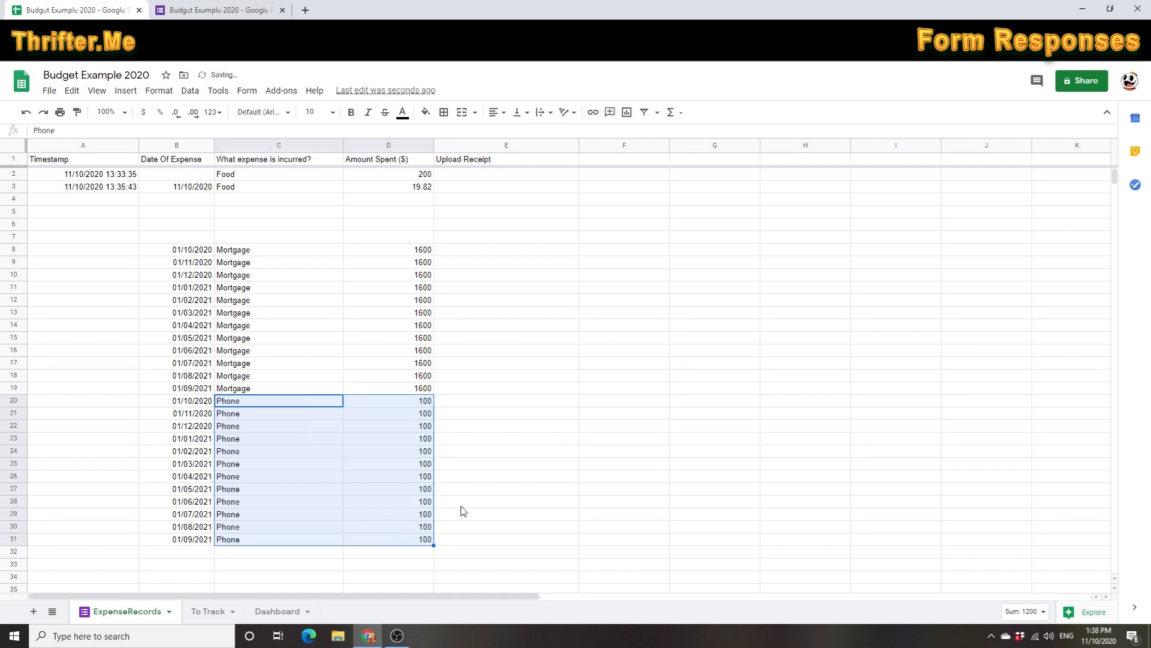
left_click(454, 541)
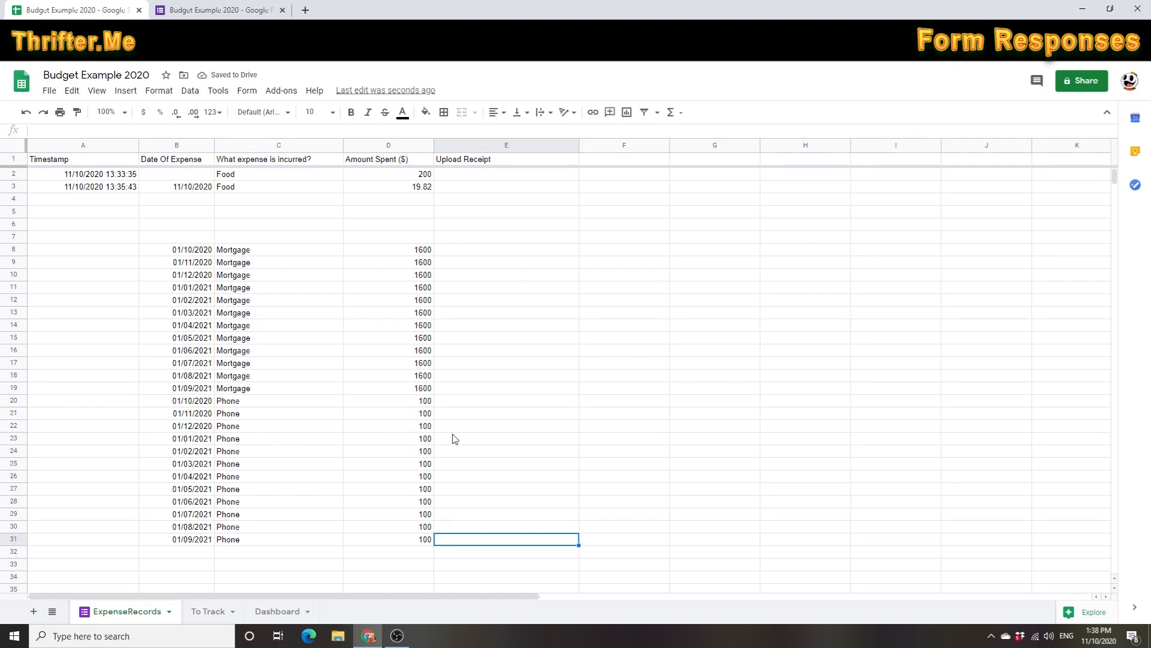
- Review the To Track budget and the Dashboard's expense lists, selecting the empty cell beside Phone
left_click(211, 612)
left_click(294, 464)
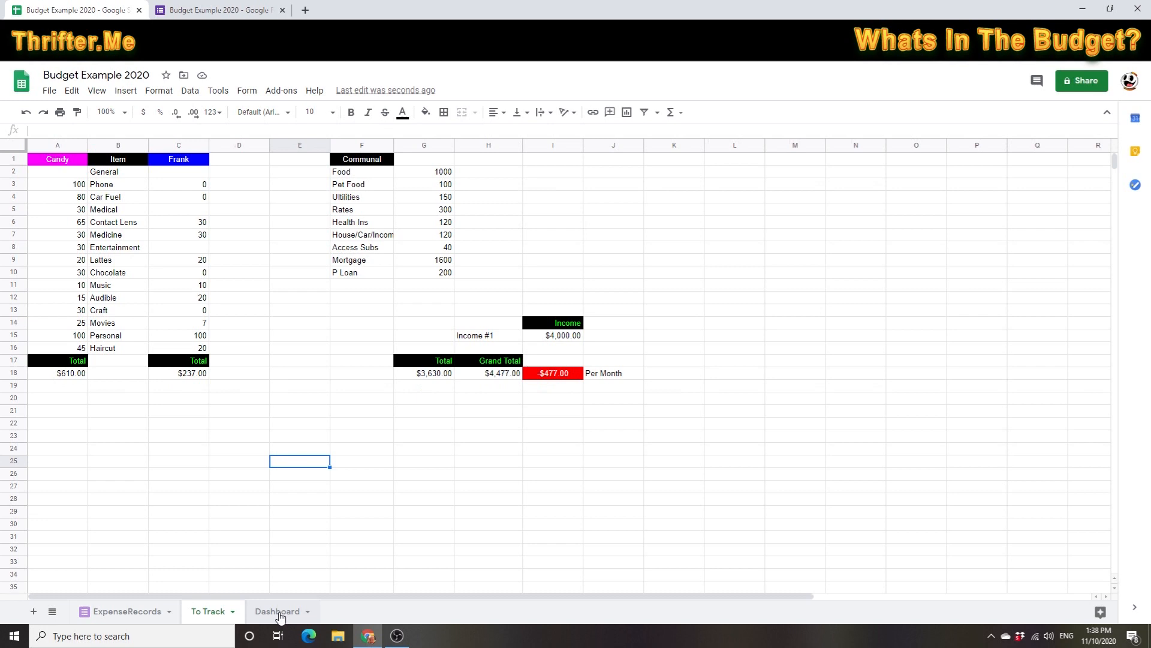
left_click(278, 612)
left_click(225, 527)
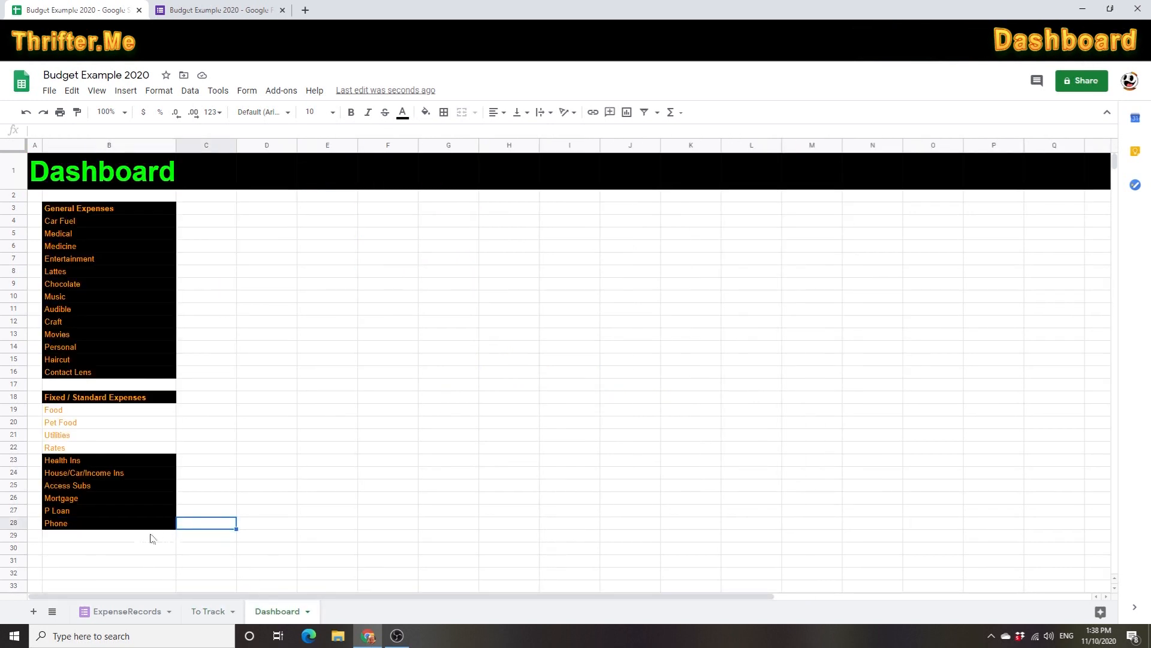
left_click(60, 511)
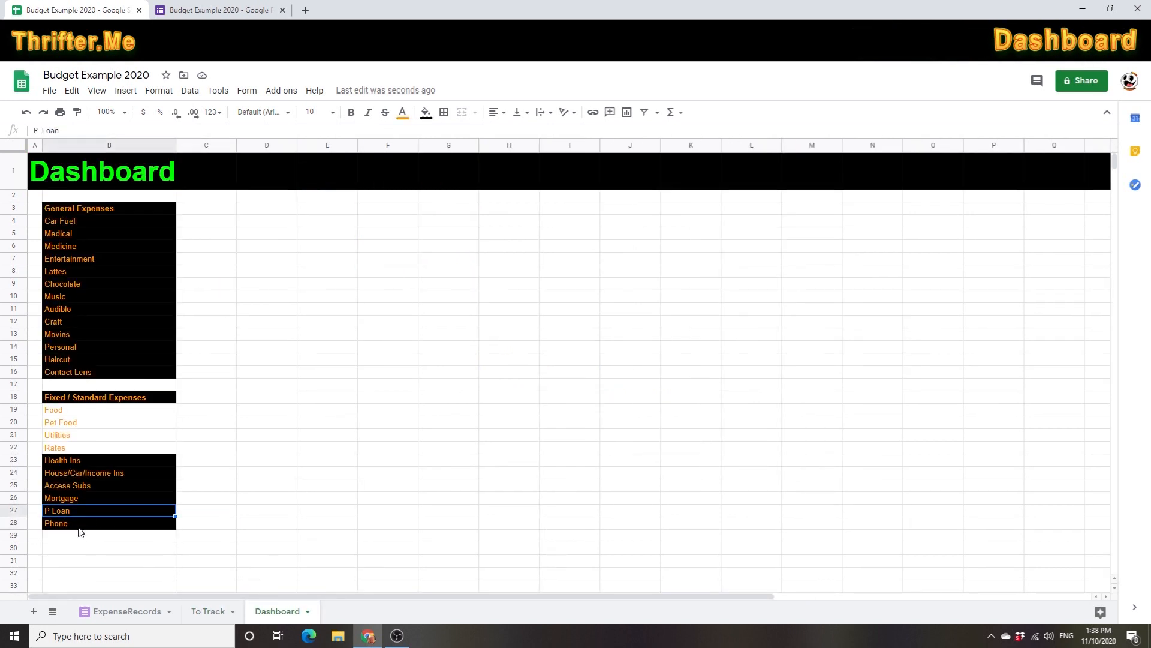
left_click(84, 526)
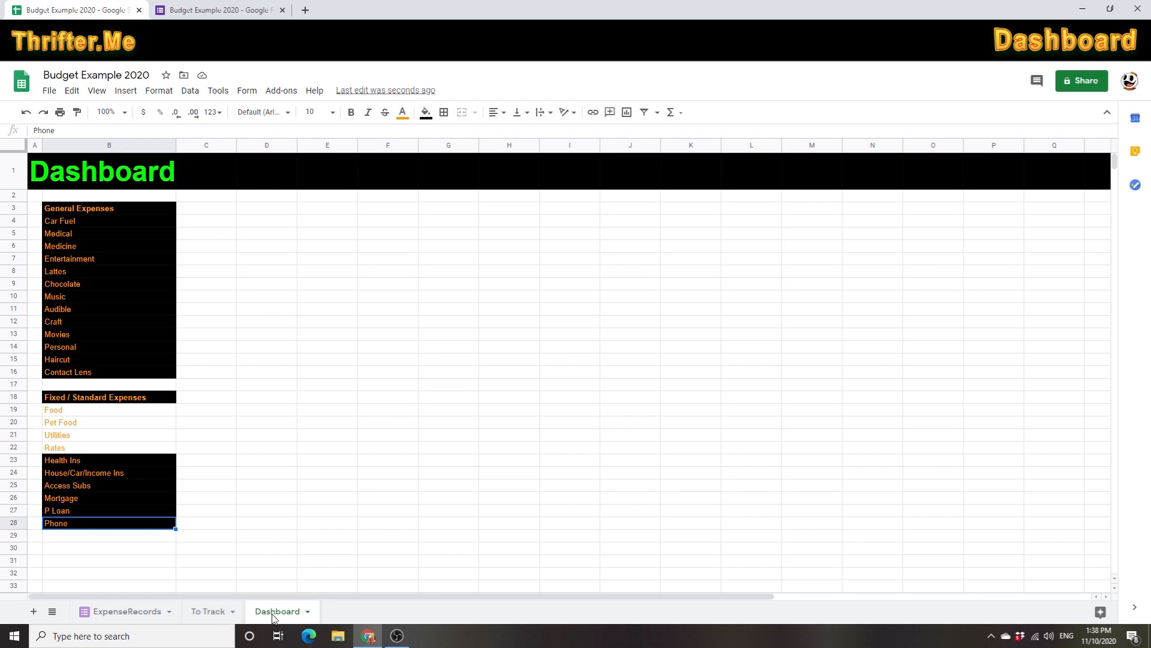
left_click(213, 487)
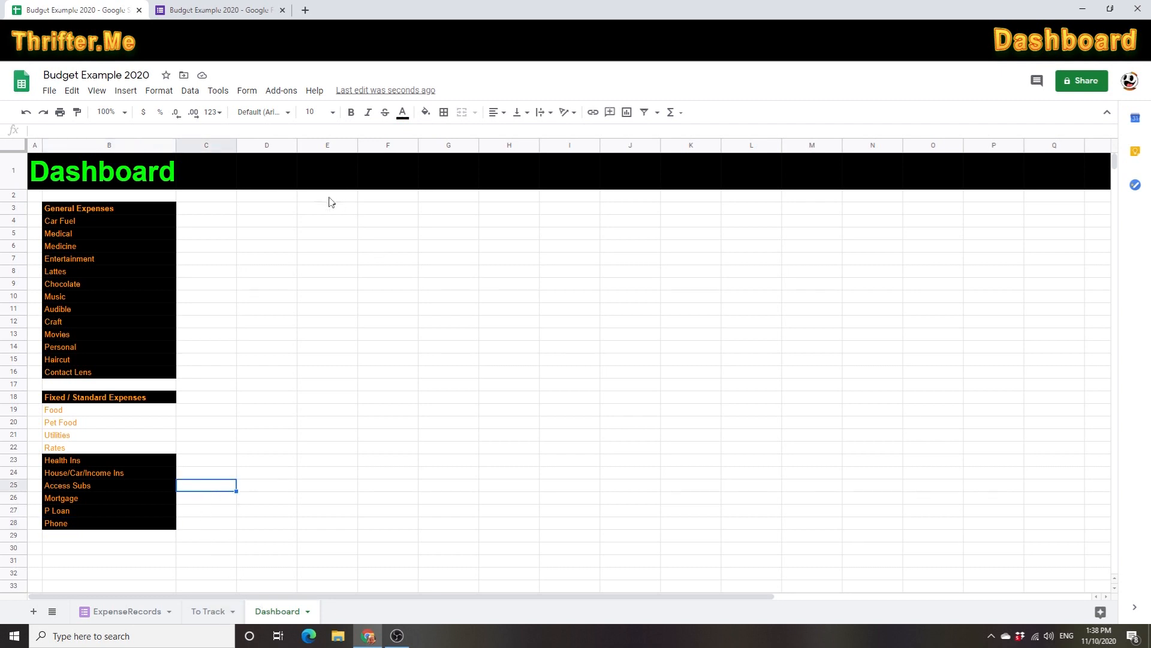
- Widen column C and enter the heading "Budget Estimate" in C3 beside General Expenses
left_click_drag(236, 146, 301, 148)
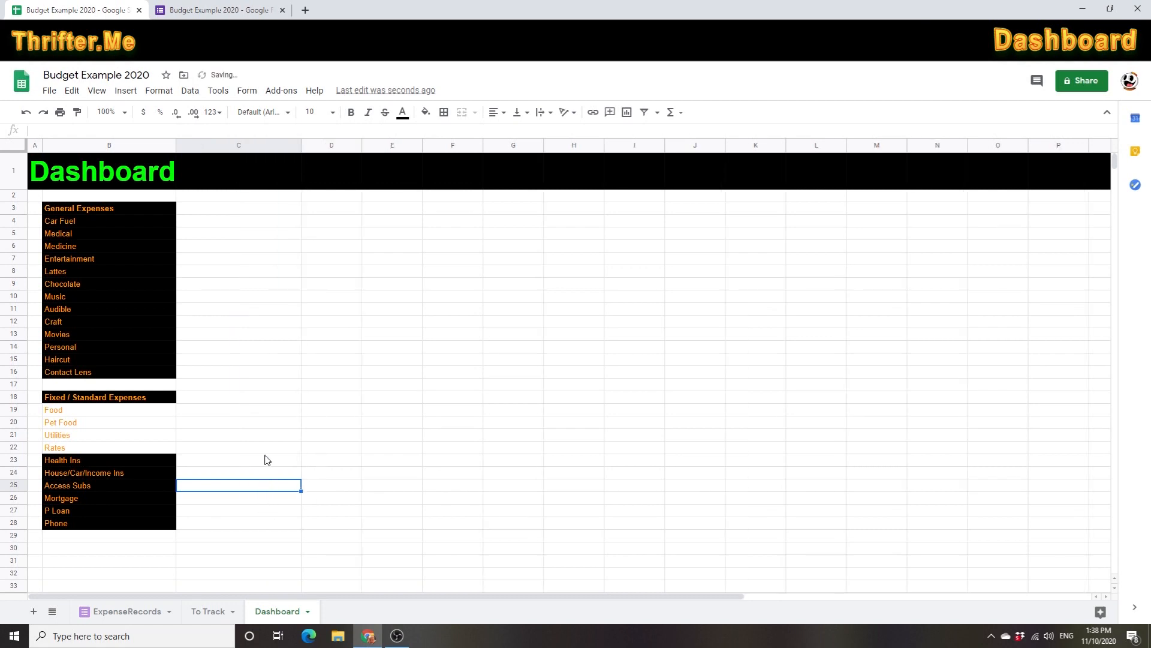
left_click(254, 198)
left_click(256, 210)
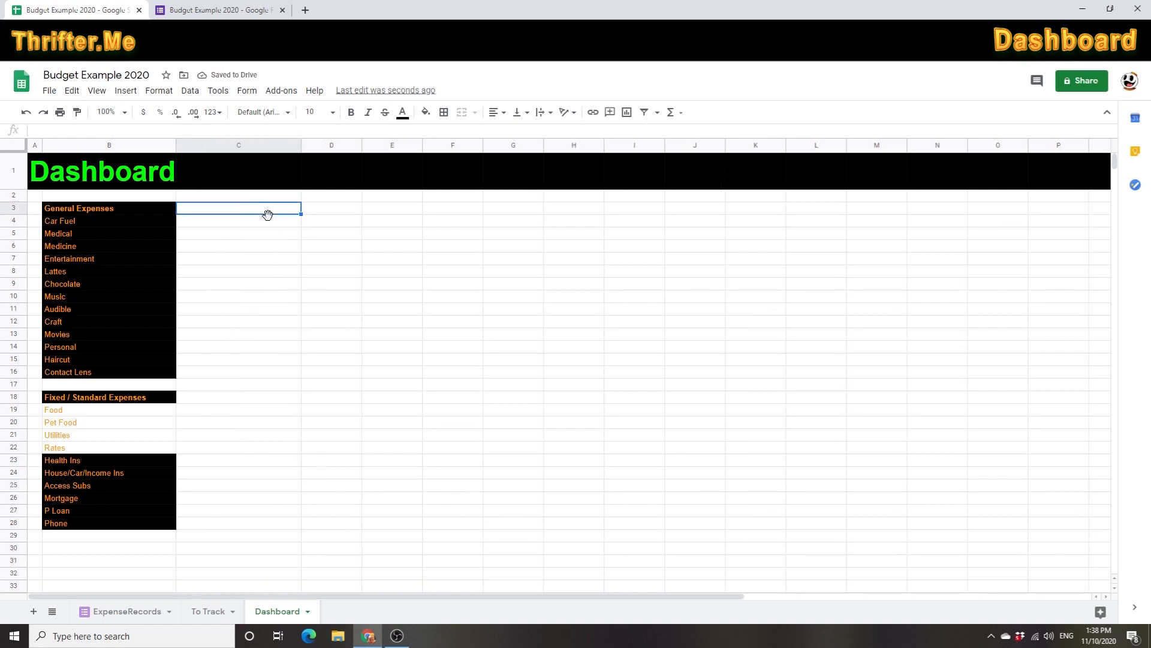
type("B")
key("BackSpace")
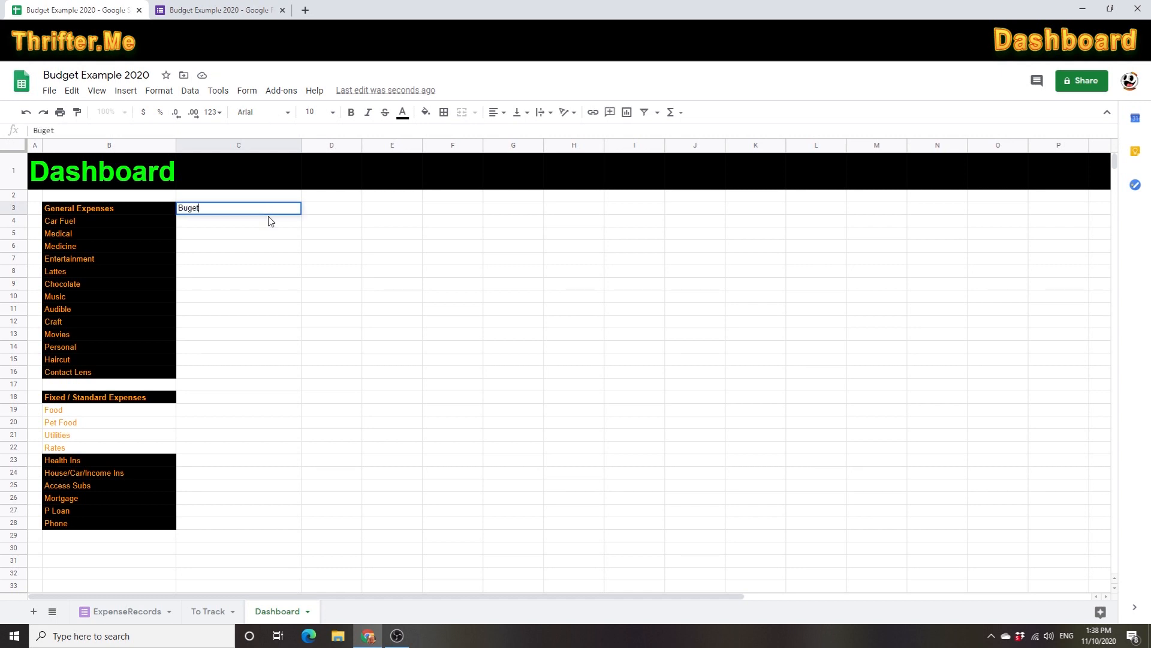
type("Budg")
type("imate")
key("Return")
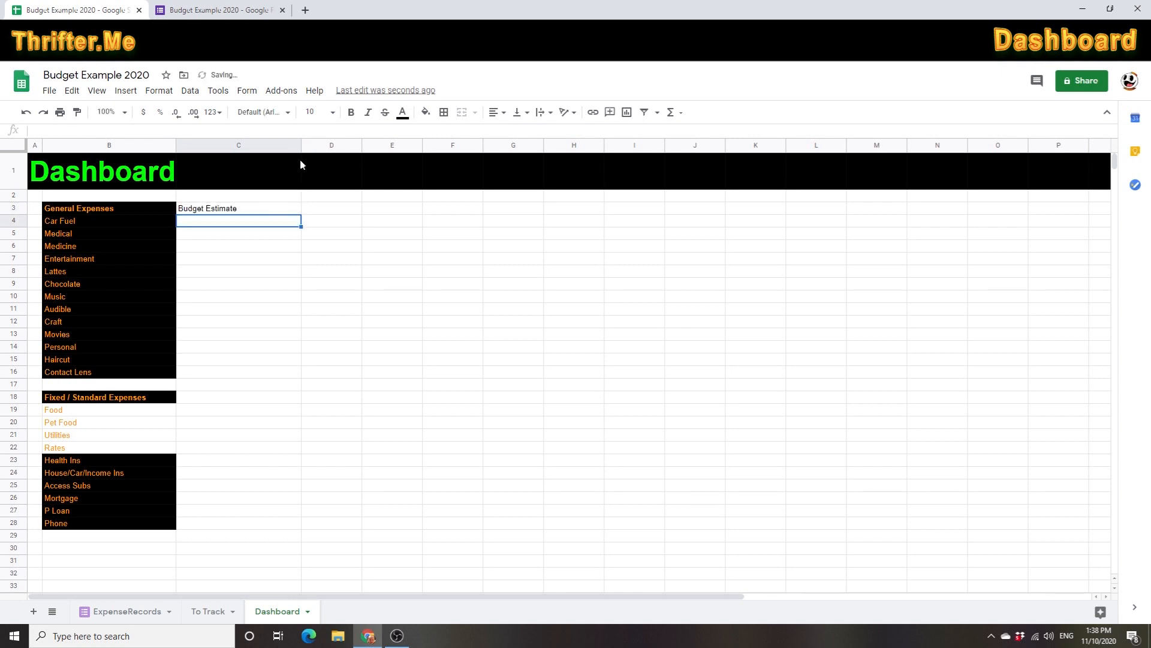
- Narrow column C slightly and extend the C3 heading to "Budget Estimate Per Month"
mouse_move(301, 144)
left_mouse_down()
mouse_move(263, 140)
mouse_move(296, 144)
left_mouse_up()
double_click(248, 207)
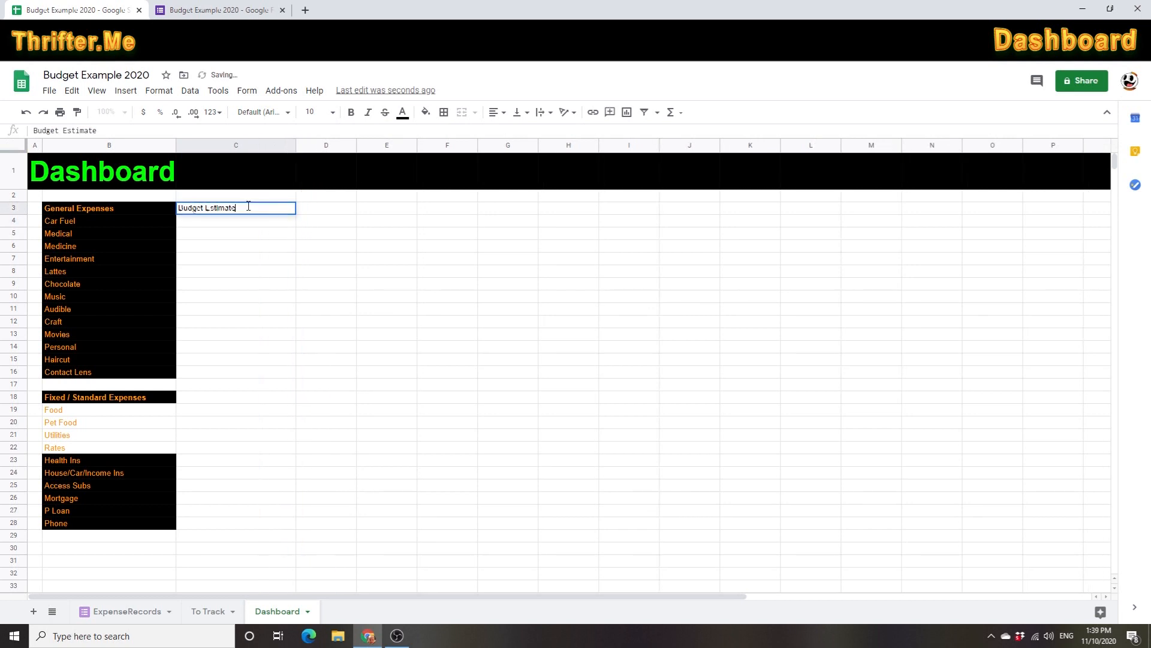
type("Per Month")
key("Return")
- Enter the month headings "October 2020" in D3 and "Nov 2020" in E3
left_click(307, 209)
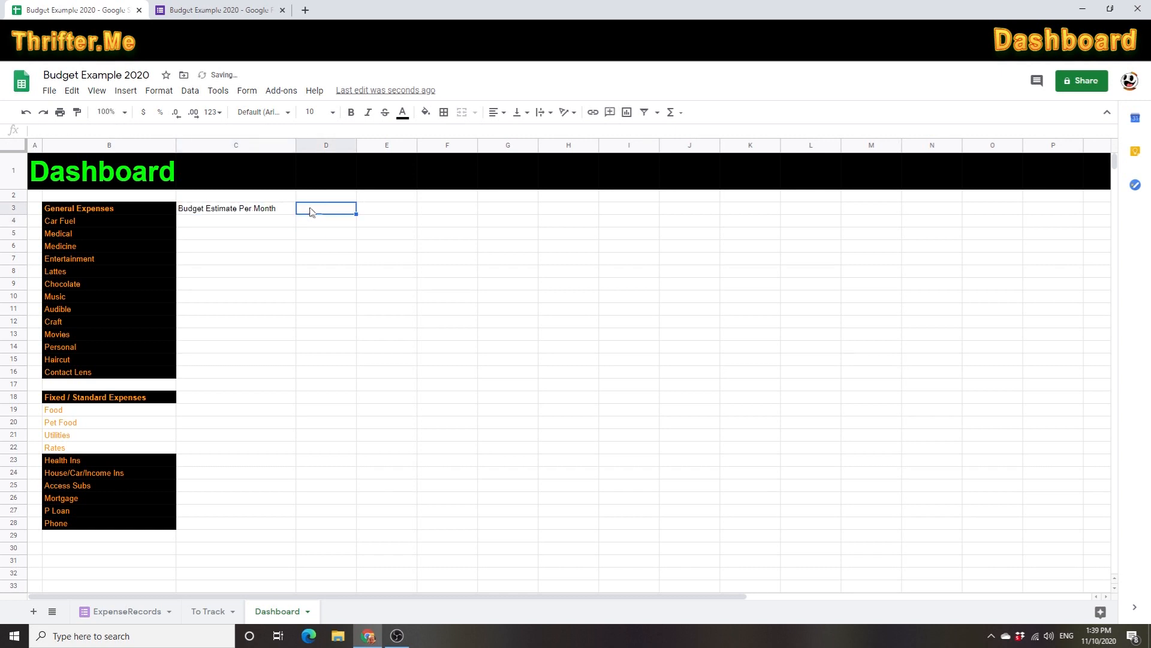
type("October 2020")
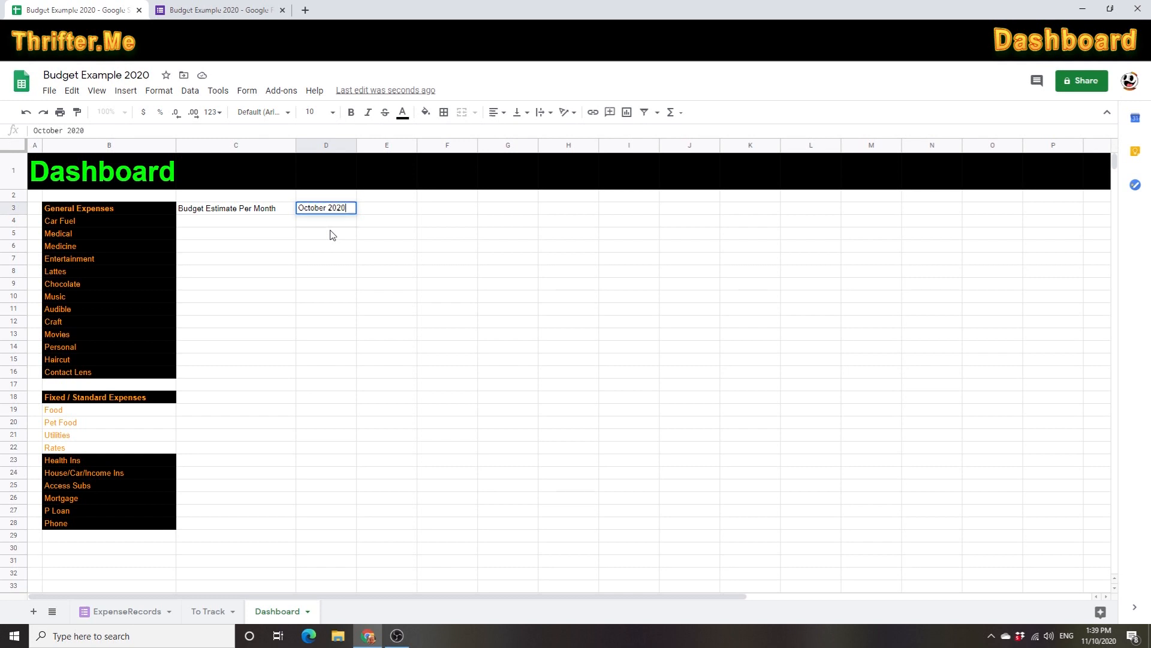
key("Return")
key("Right")
key("Up")
type("Nov 2020")
key("Return")
- Extend the month heading series from D3:E3 across row 3 through Oct 2021 in column P
key("Up")
left_click_drag(339, 210, 809, 211)
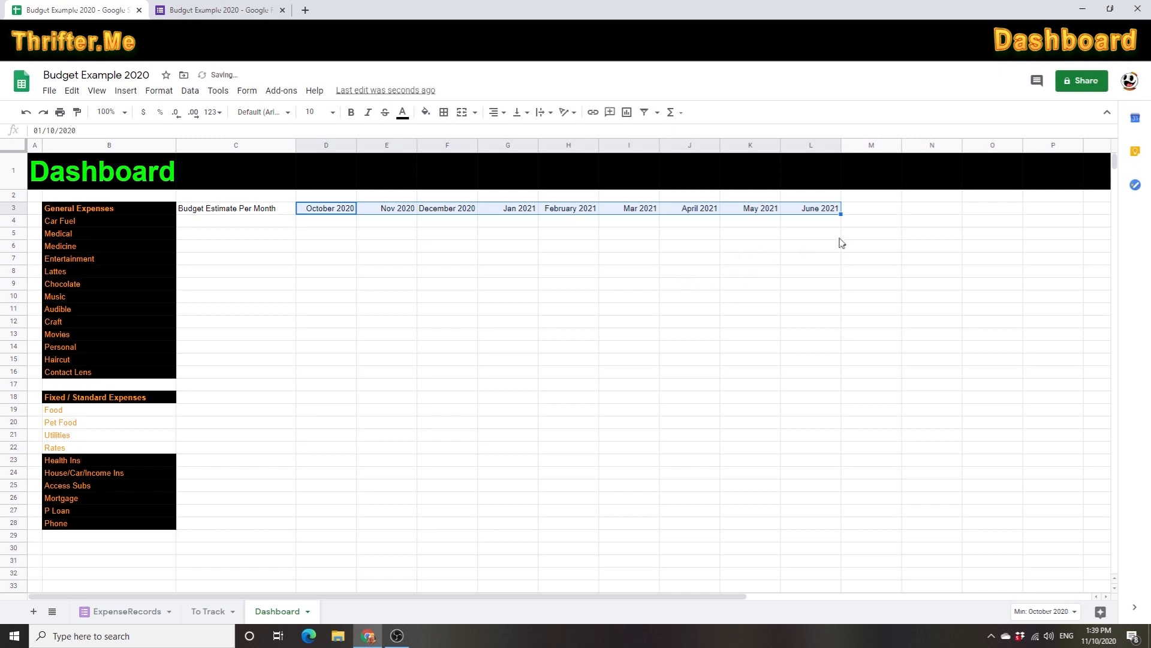
left_click_drag(840, 214, 1036, 214)
left_click(998, 224)
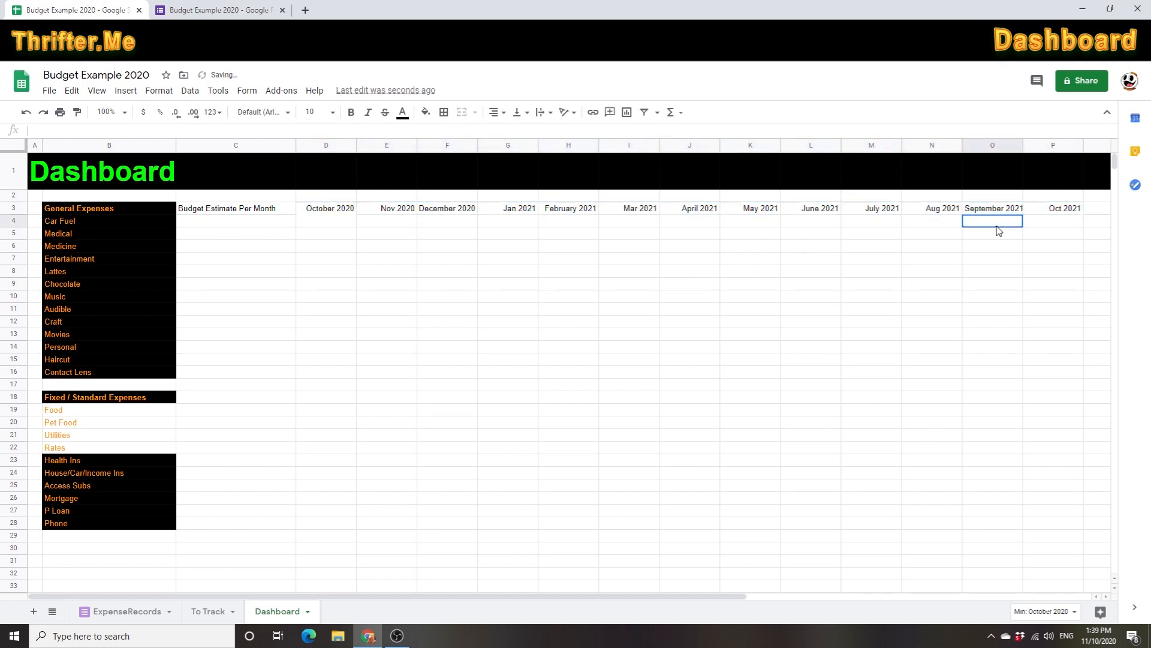
left_click(312, 235)
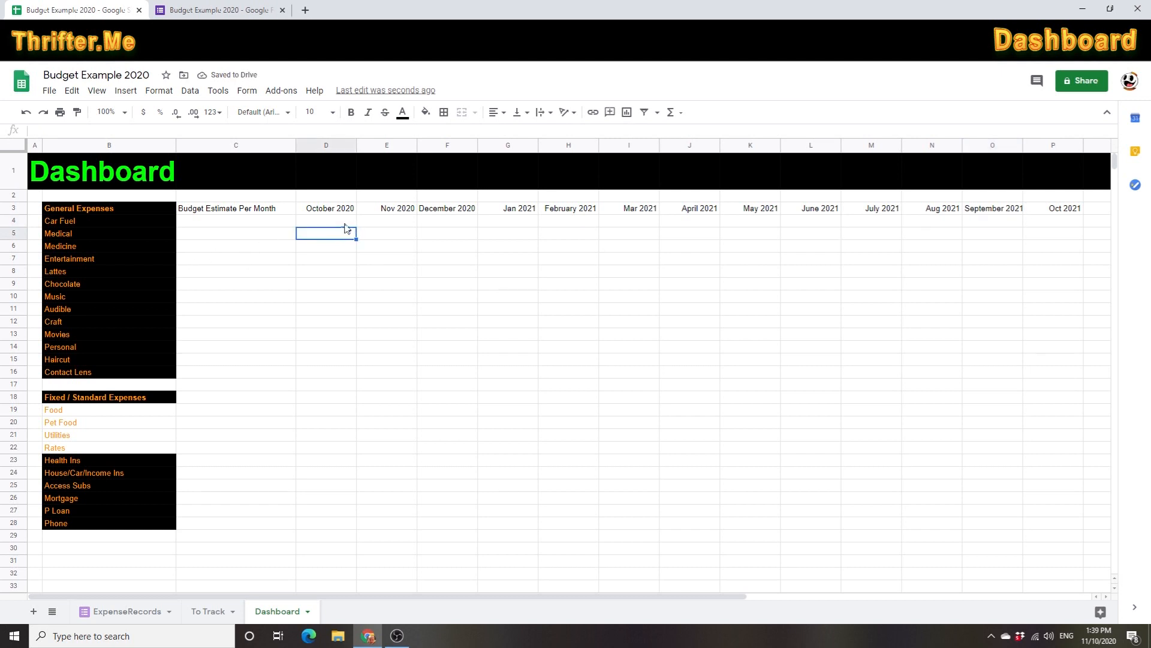
left_click(312, 340)
left_click(304, 475)
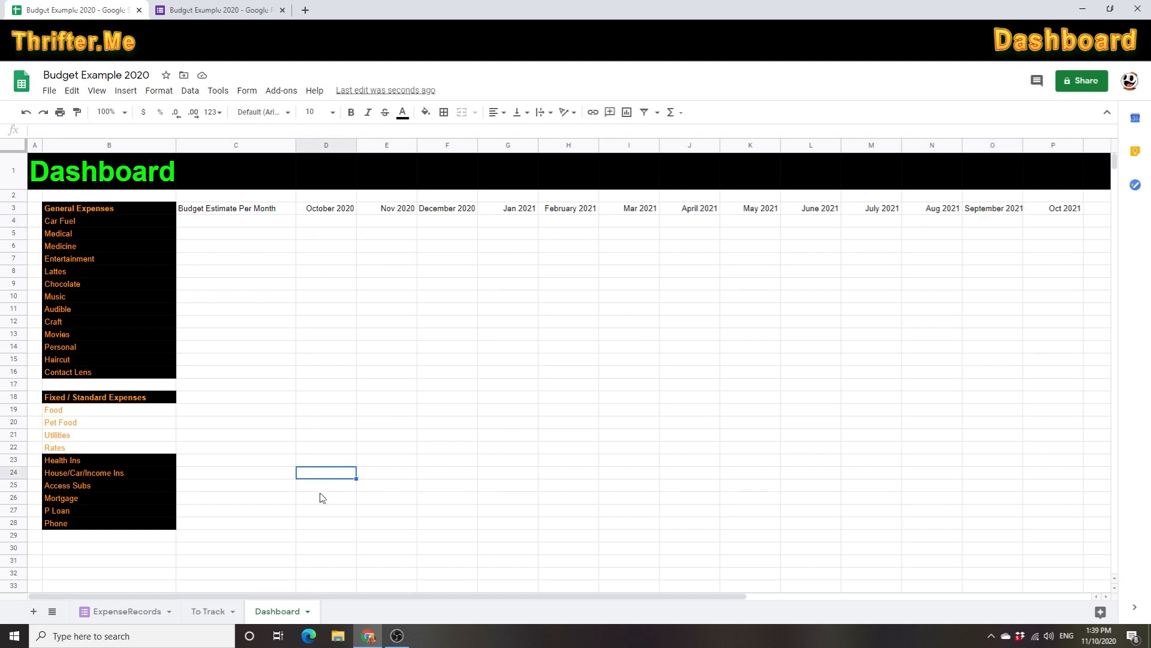
left_click(319, 503)
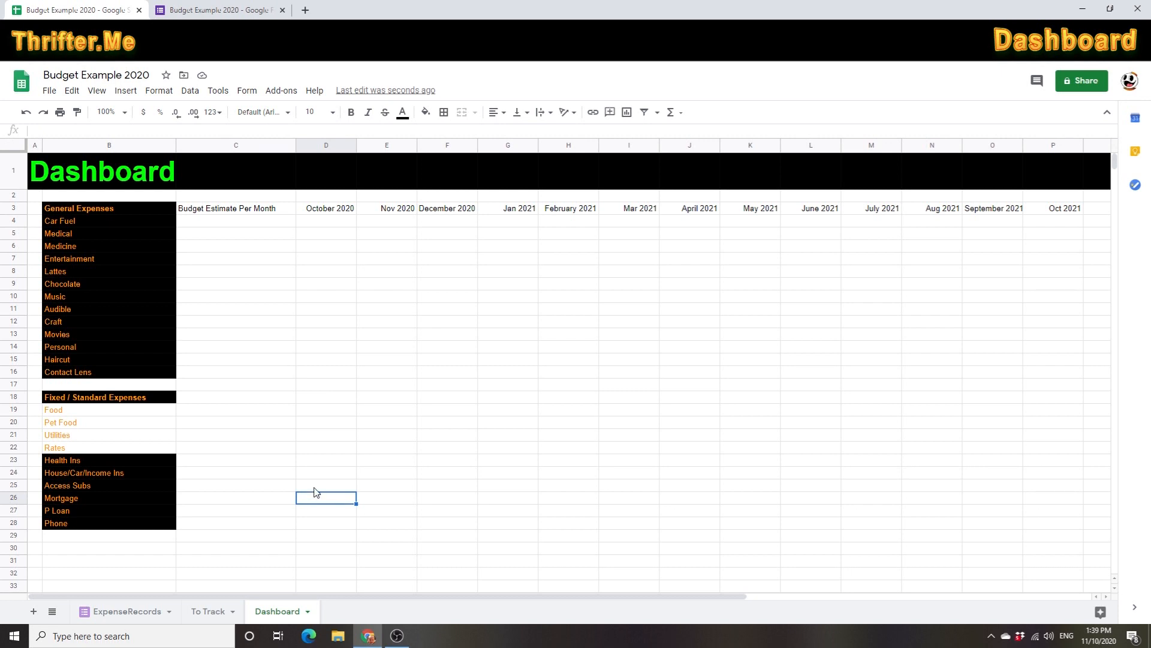
- Link the Mortgage budget estimate in C26 to the Mortgage amount in G9 of the To Track sheet
left_click(217, 505)
type("=")
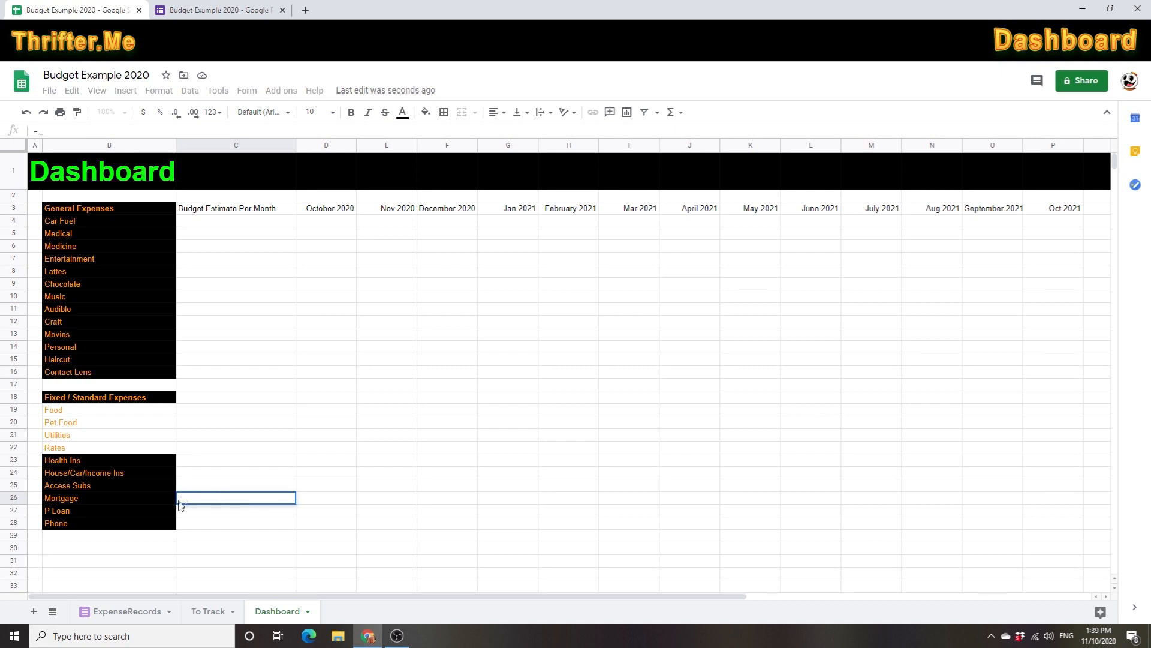
left_click(205, 612)
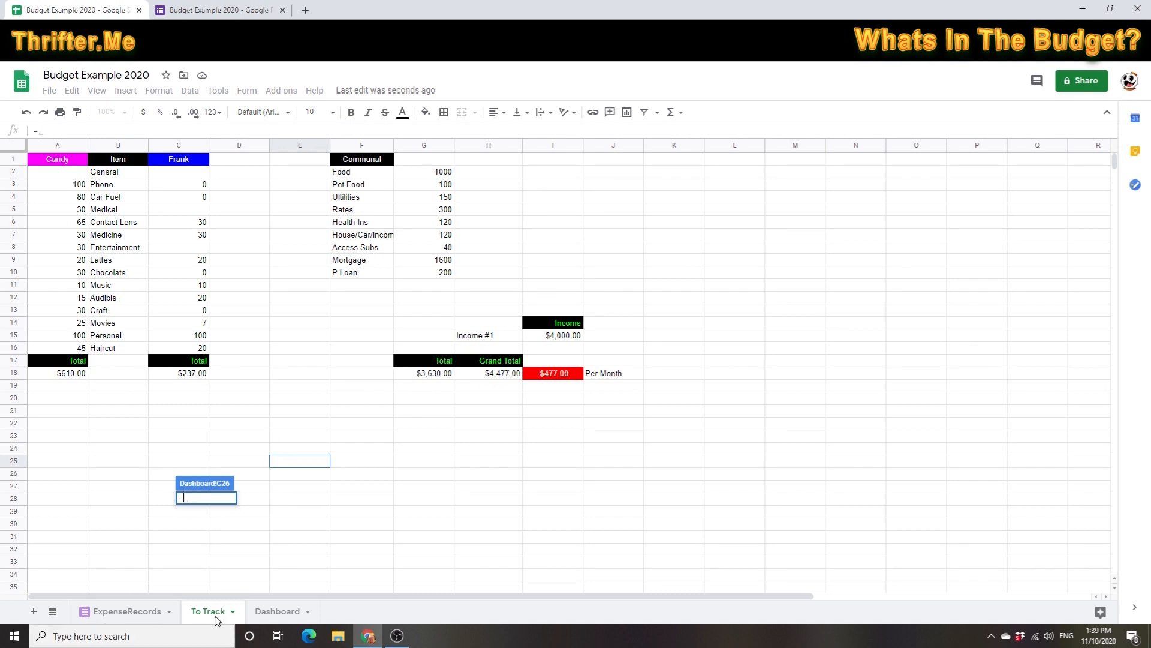
left_click(449, 264)
key("Return")
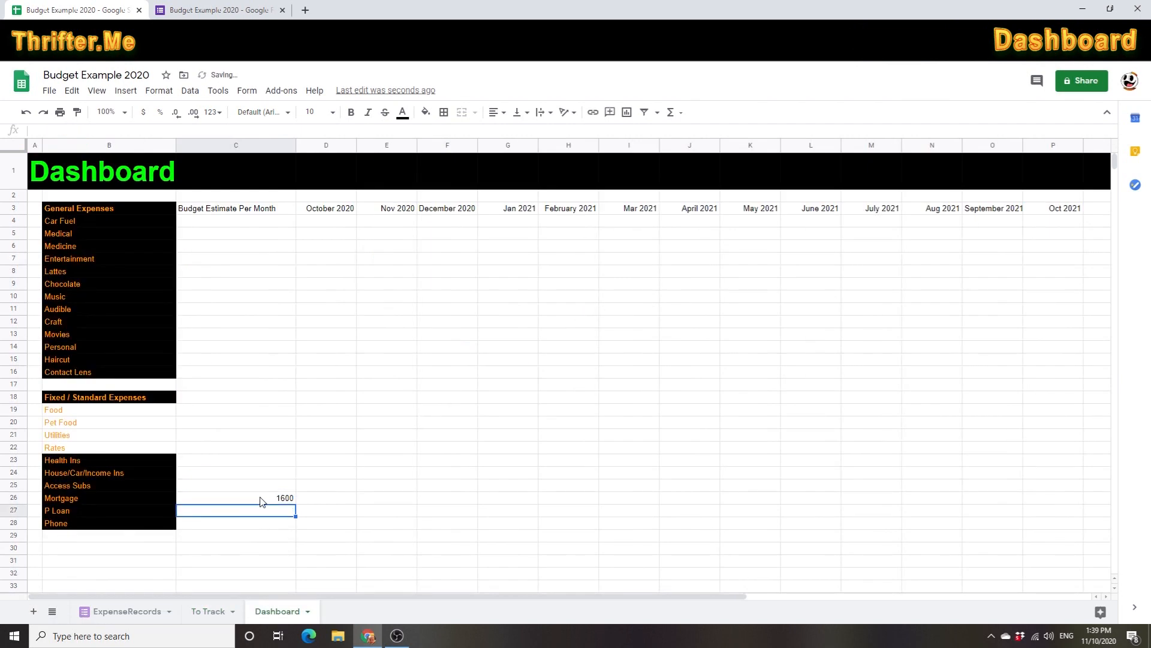
- Apply the Accounting number format to the budget estimate cells C4:C28
left_click(282, 221)
left_click(252, 525, "shift")
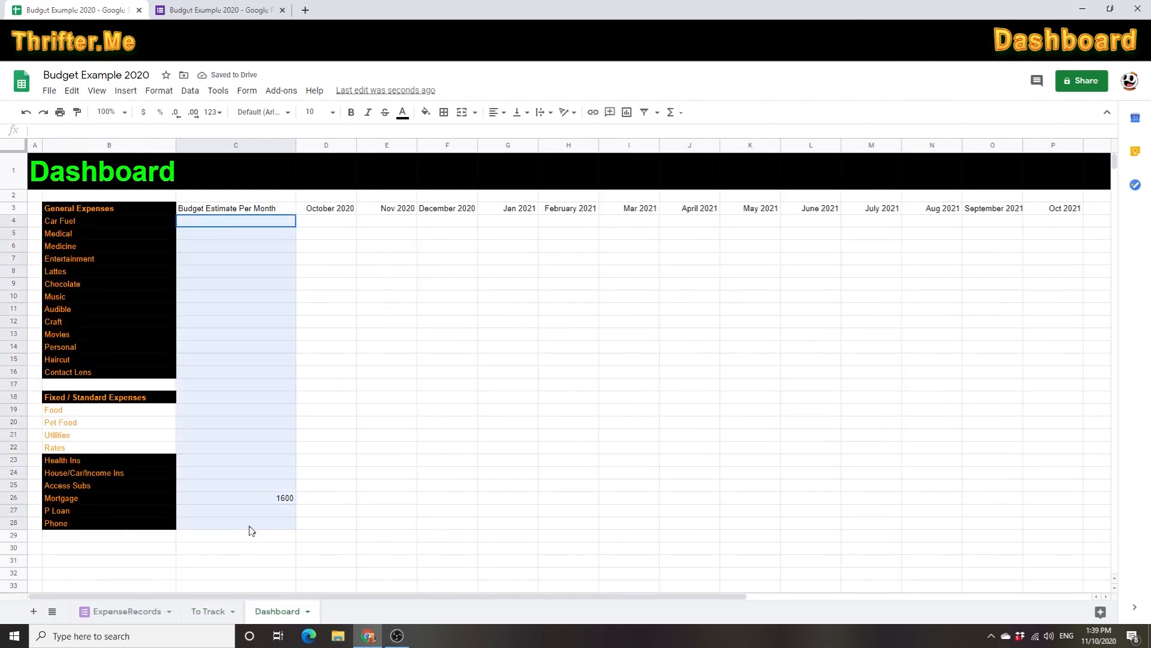
left_click(214, 113)
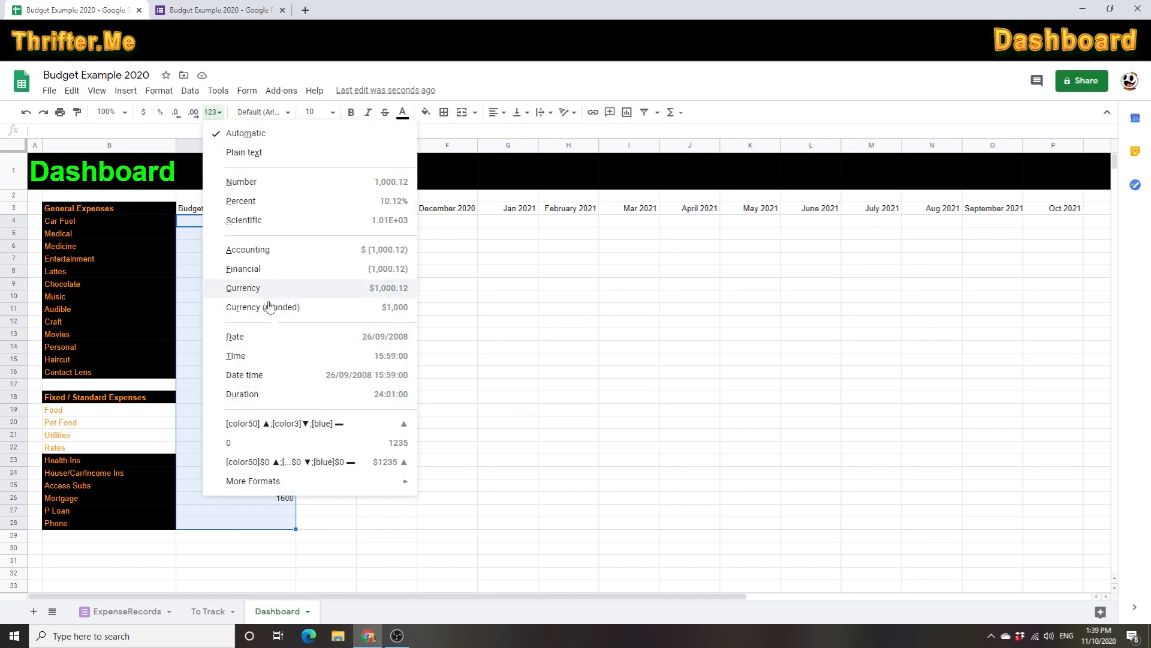
left_click(266, 251)
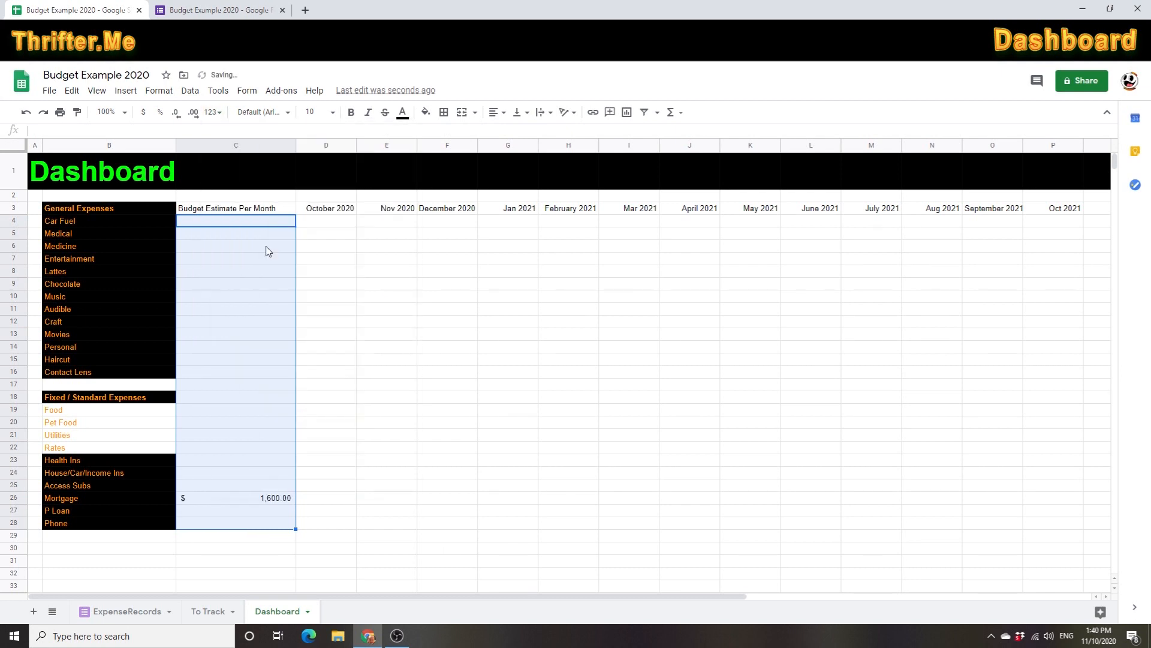
- Begin a QUERY formula in D26, the October 2020 Mortgage cell, with ExpenseRecords!A:E as its data range
left_click(330, 501)
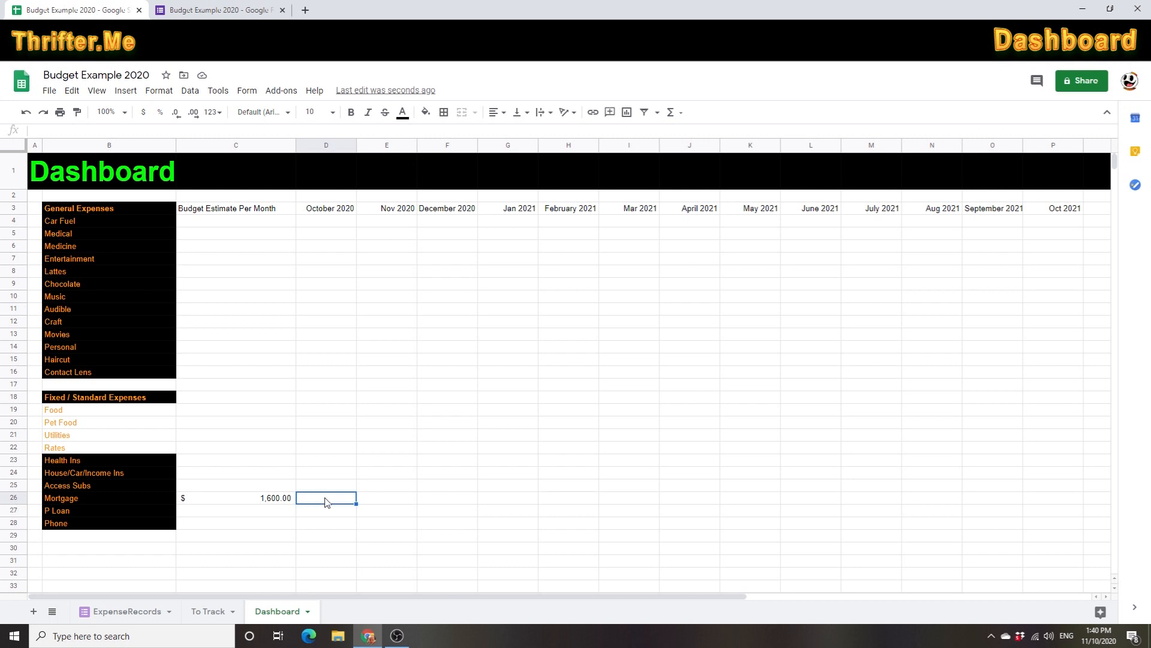
left_click(328, 146)
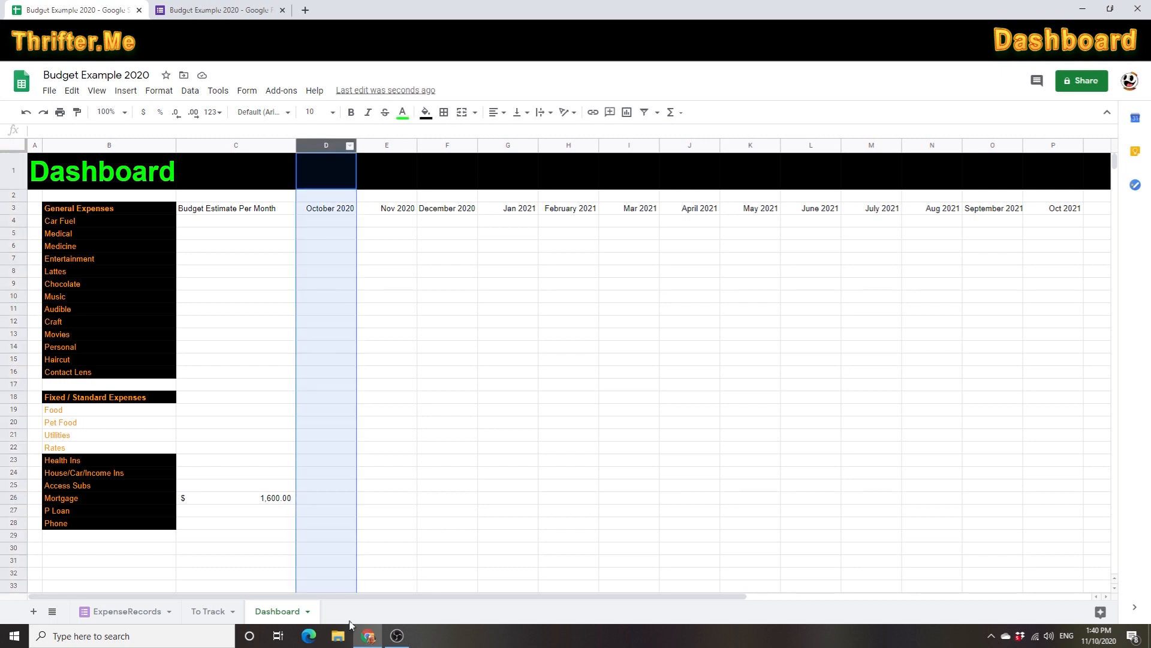
left_click(333, 502)
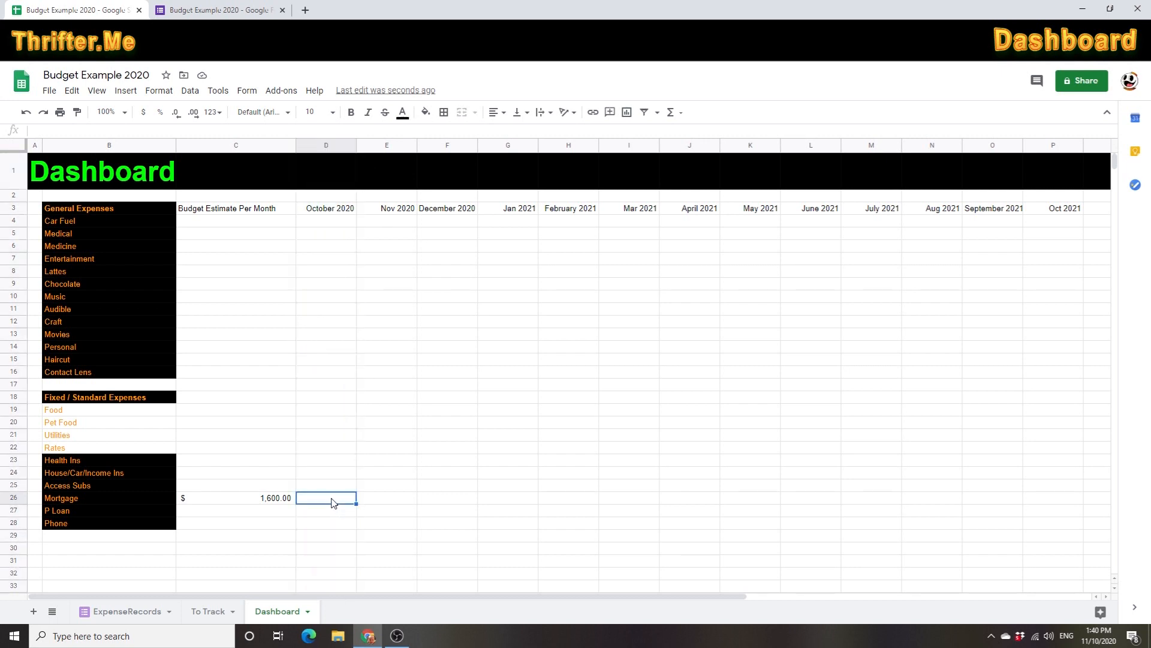
type("=QUERY")
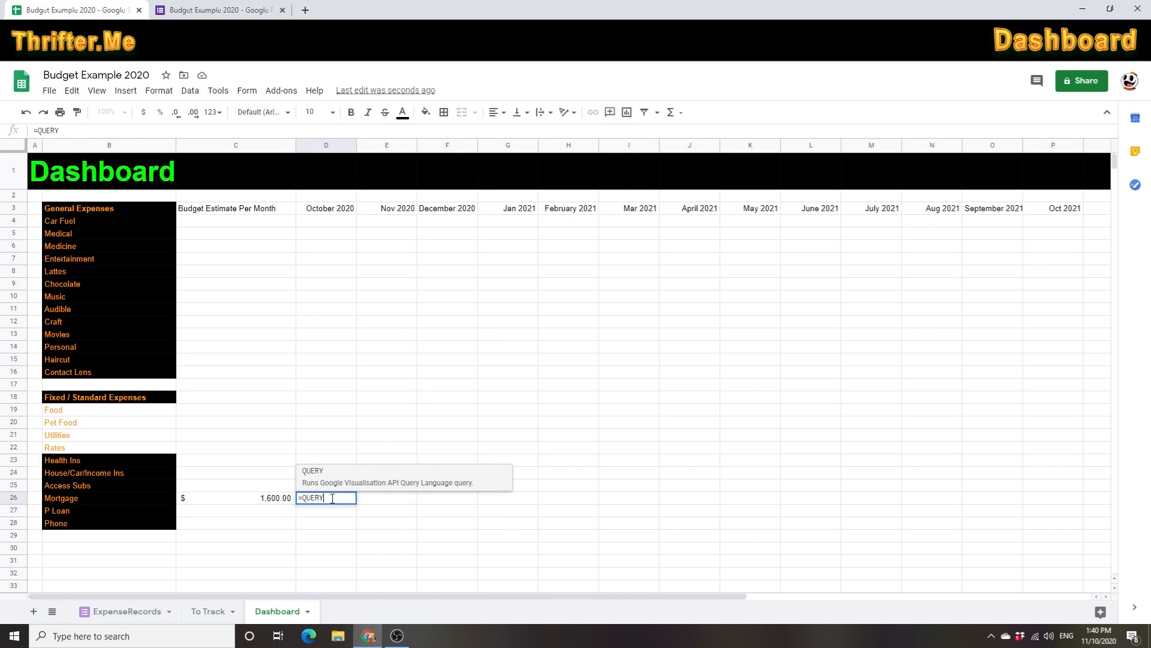
type("(")
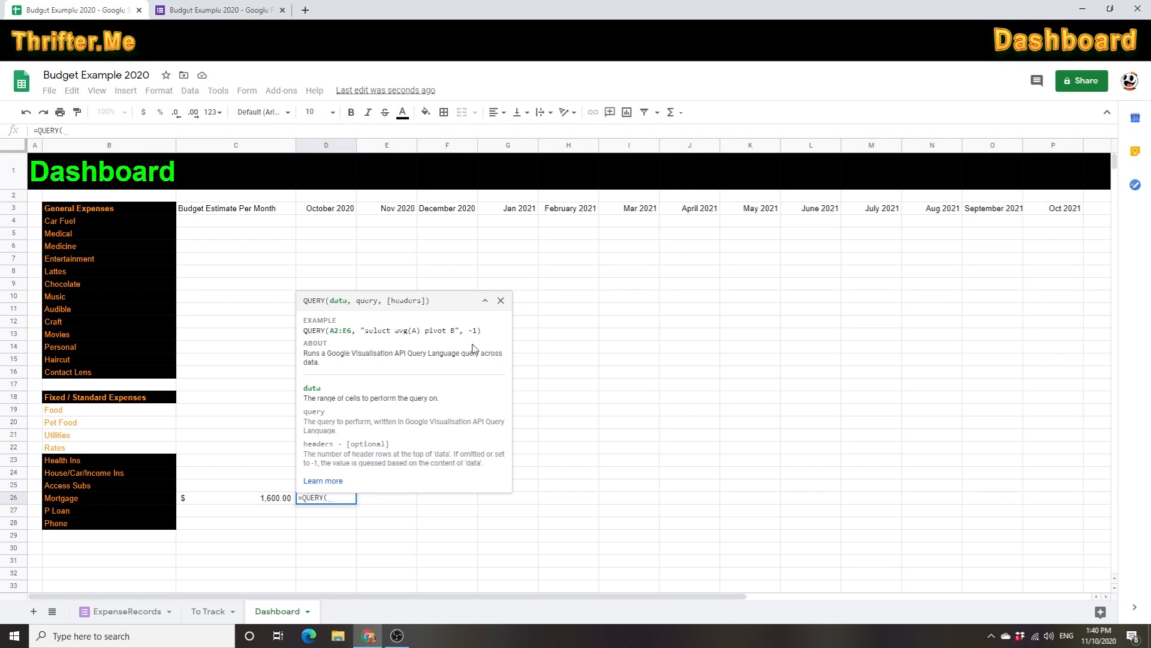
left_click(128, 612)
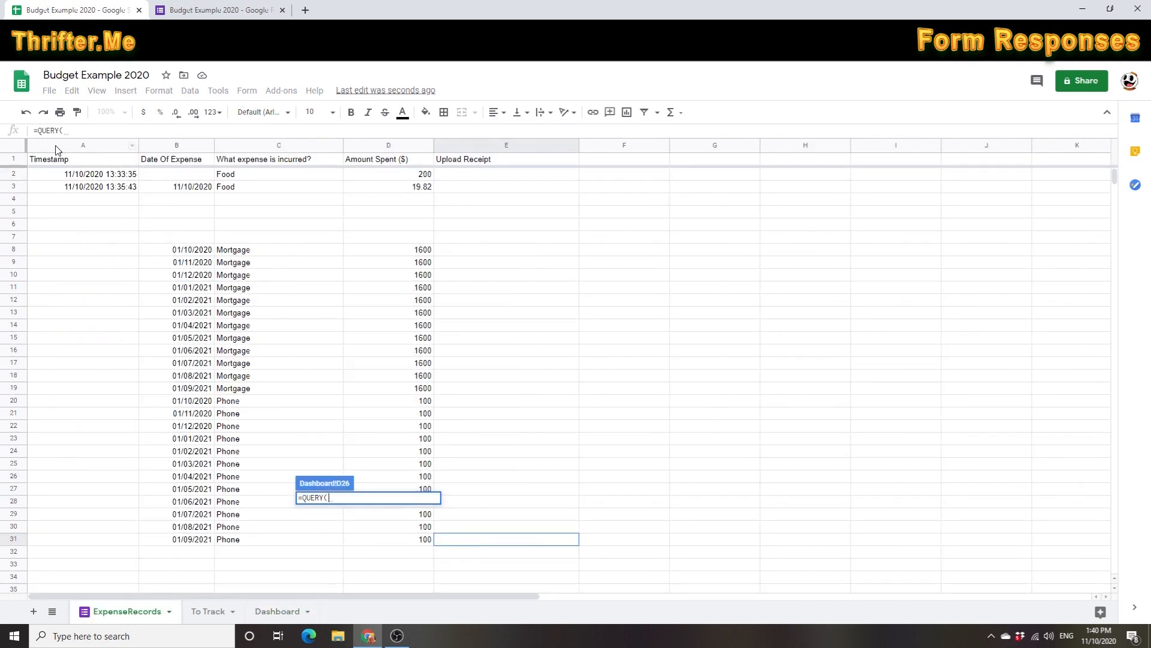
left_click_drag(60, 147, 495, 155)
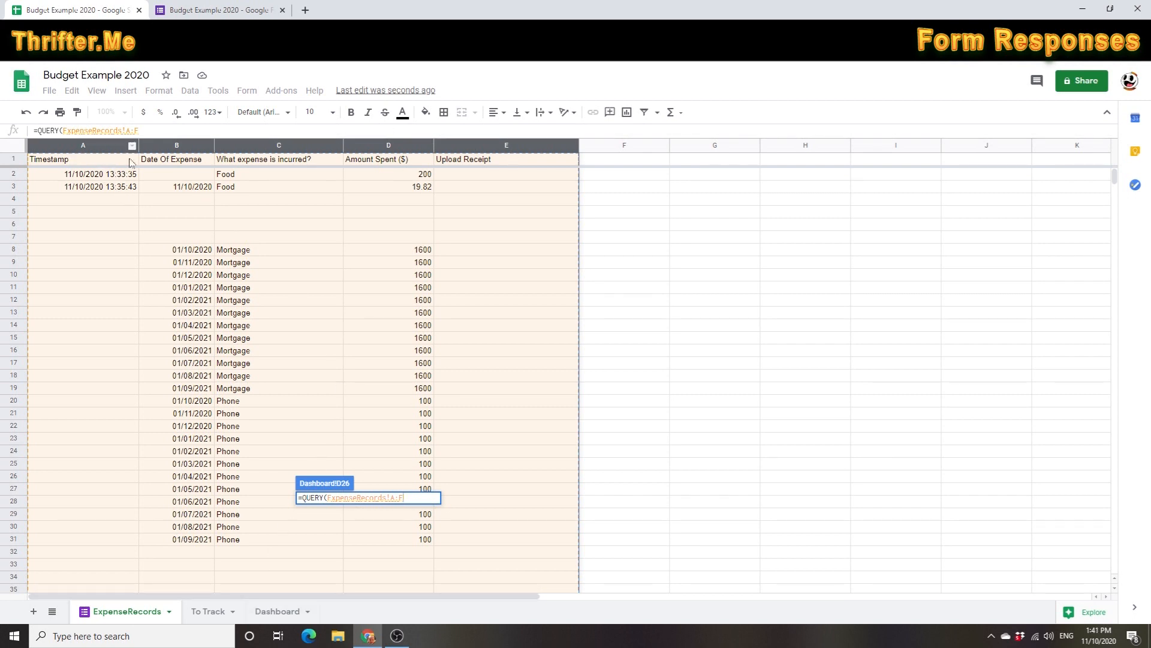
left_click(271, 613)
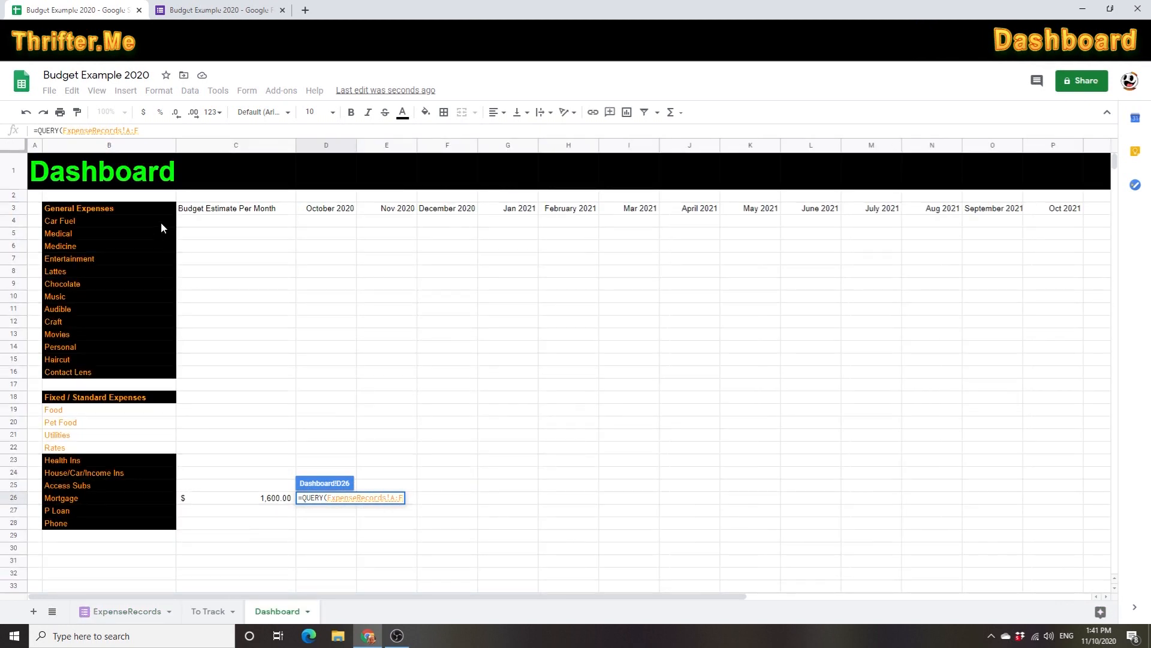
key("BackSpace")
type("E,")
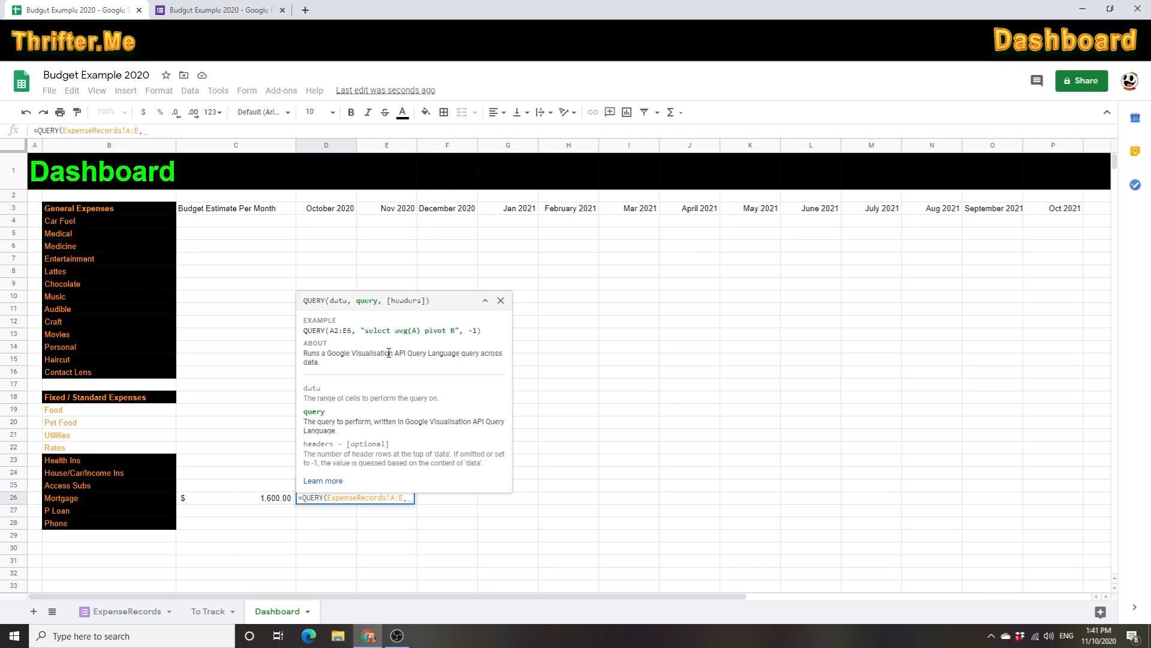
- Add the query string "select * where " to the QUERY formula in D26
type("\"")
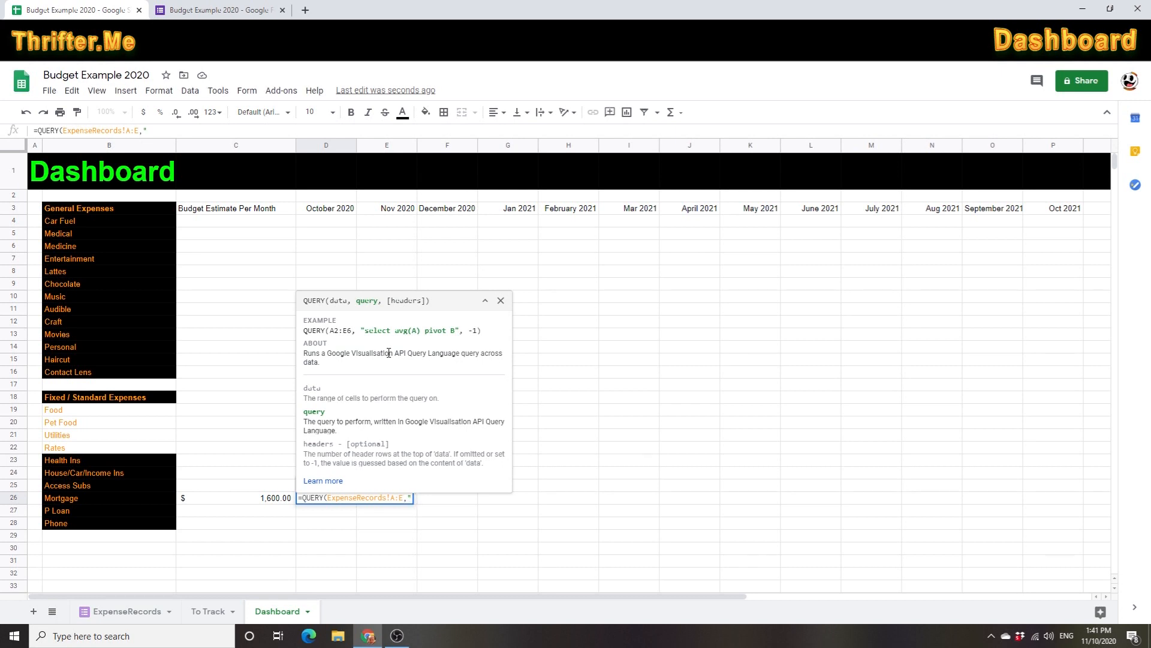
type("slect")
key("BackSpace")
key("BackSpace")
key("BackSpace")
key("BackSpace")
type("elect ")
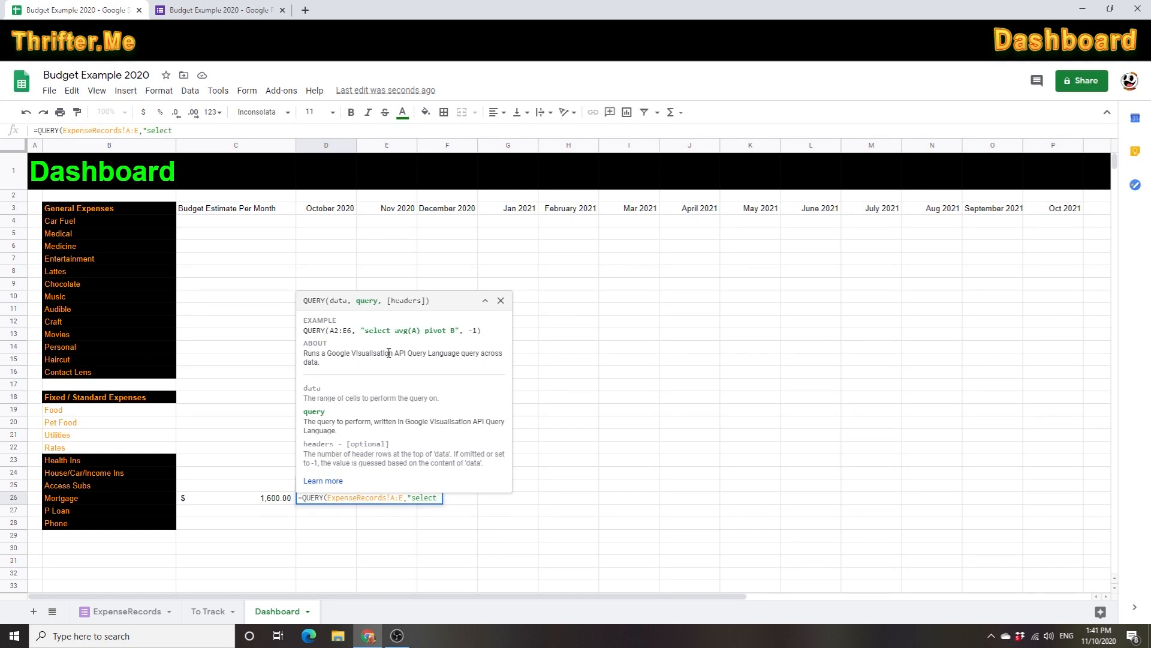
type("* where")
- Check the expense column in ExpenseRecords and add the condition C = 'Mortgage' to the query string in D26 of Dashboard
left_click(125, 611)
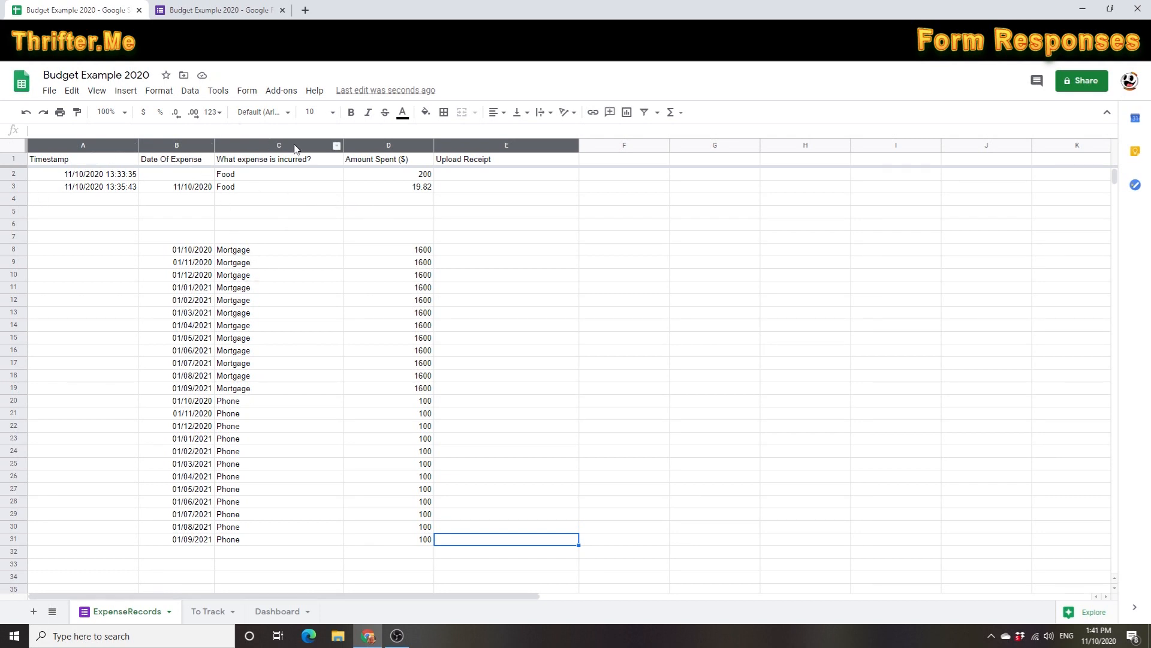
left_click(277, 611)
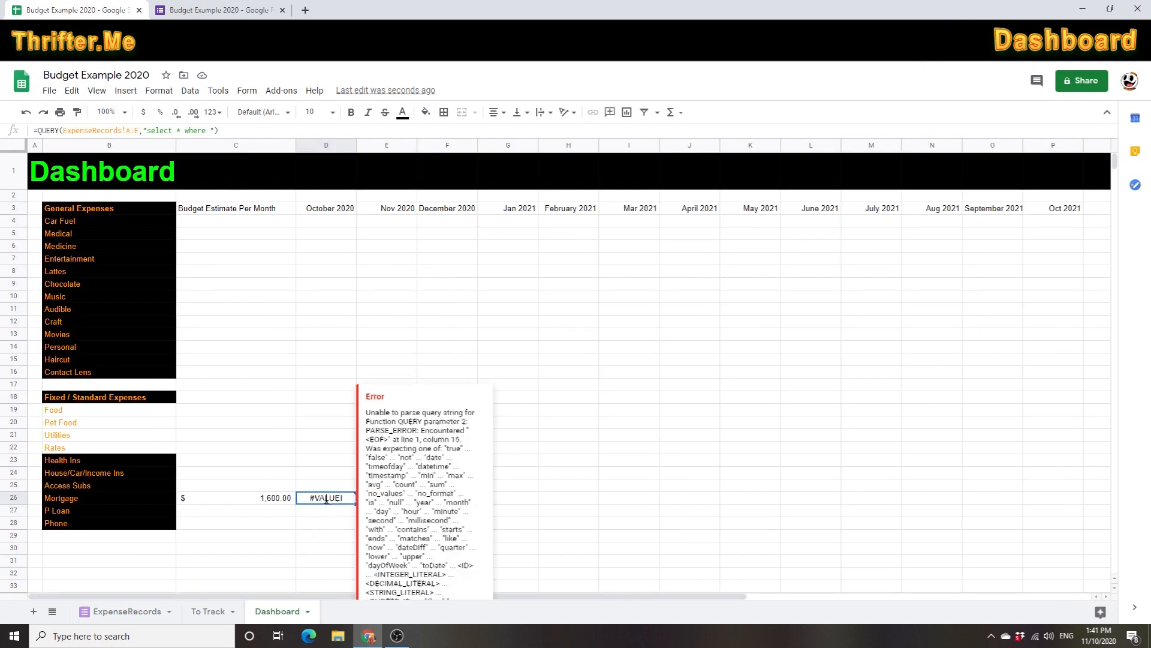
double_click(342, 498)
left_click(471, 497)
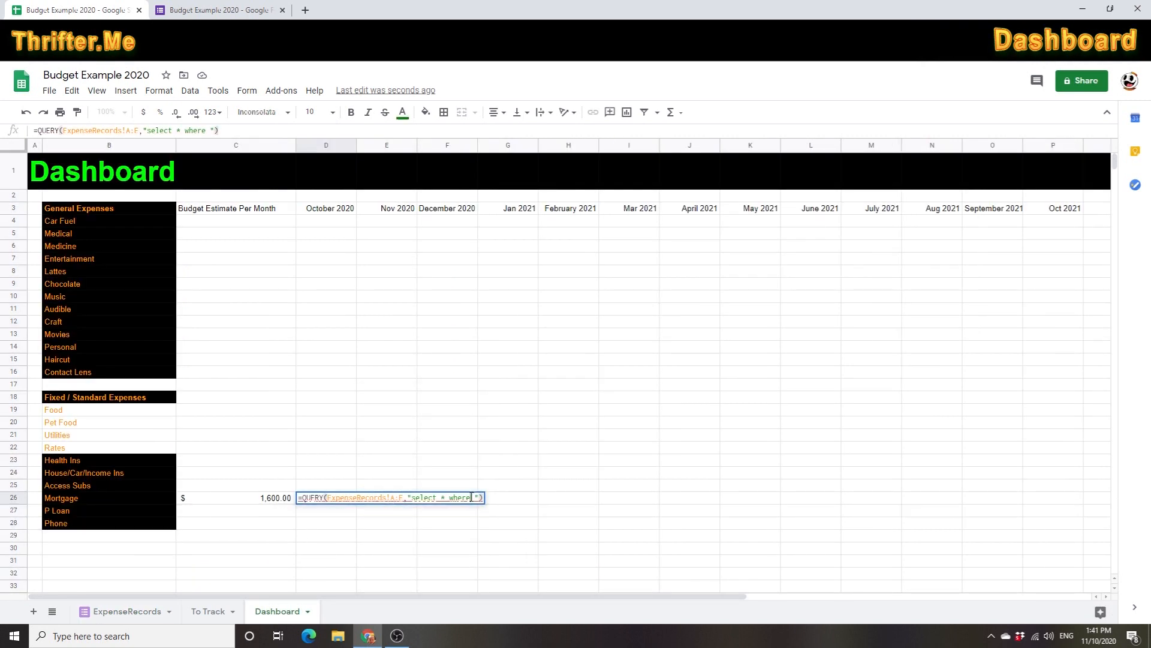
type("C ")
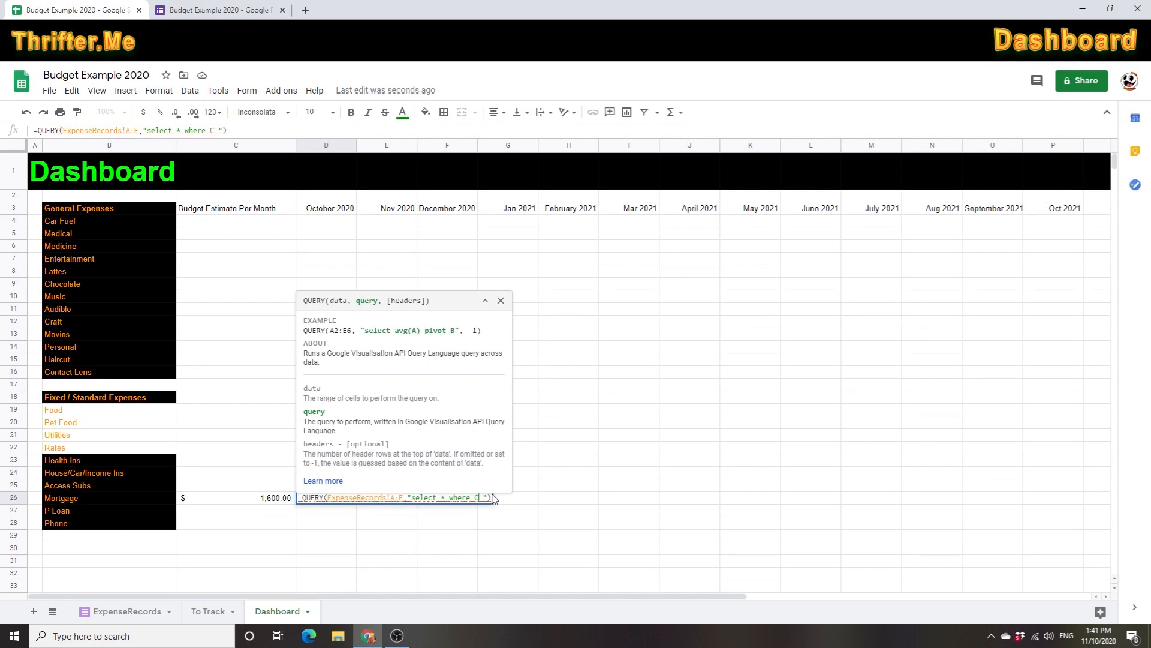
type("= ")
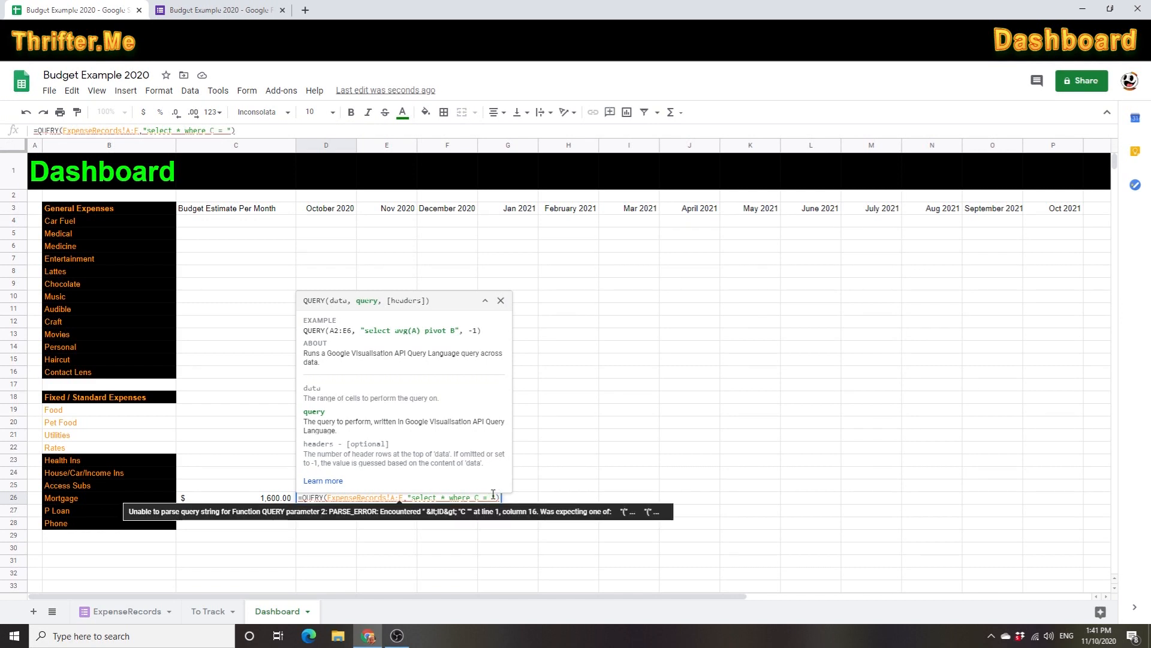
type("'Mo")
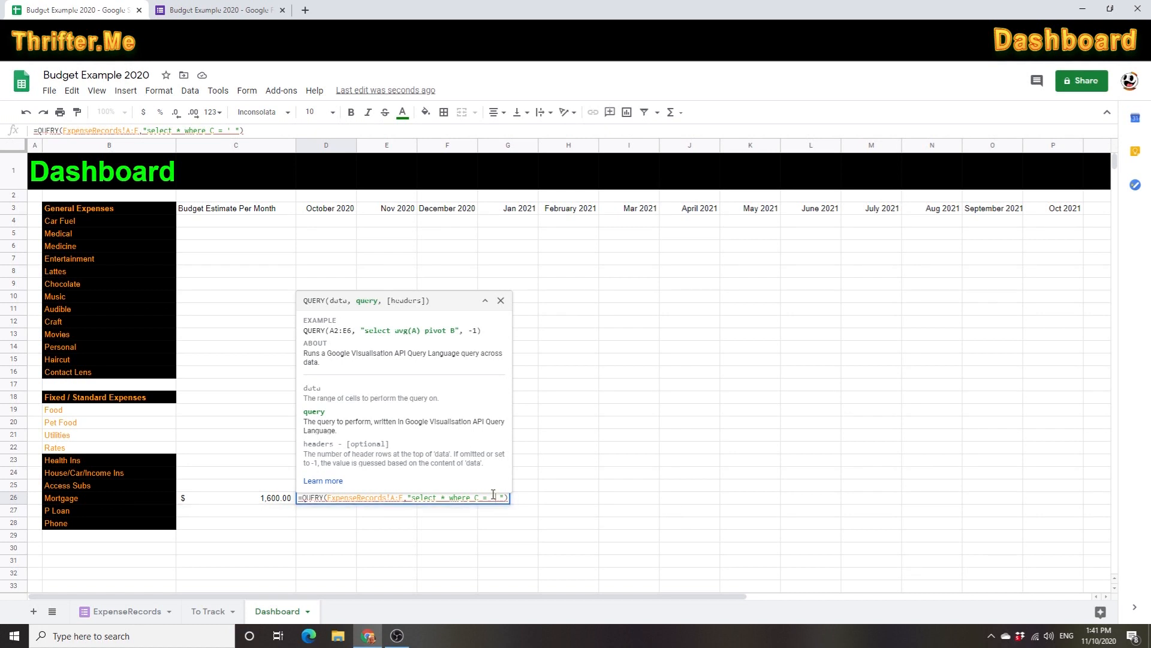
type("rtgage")
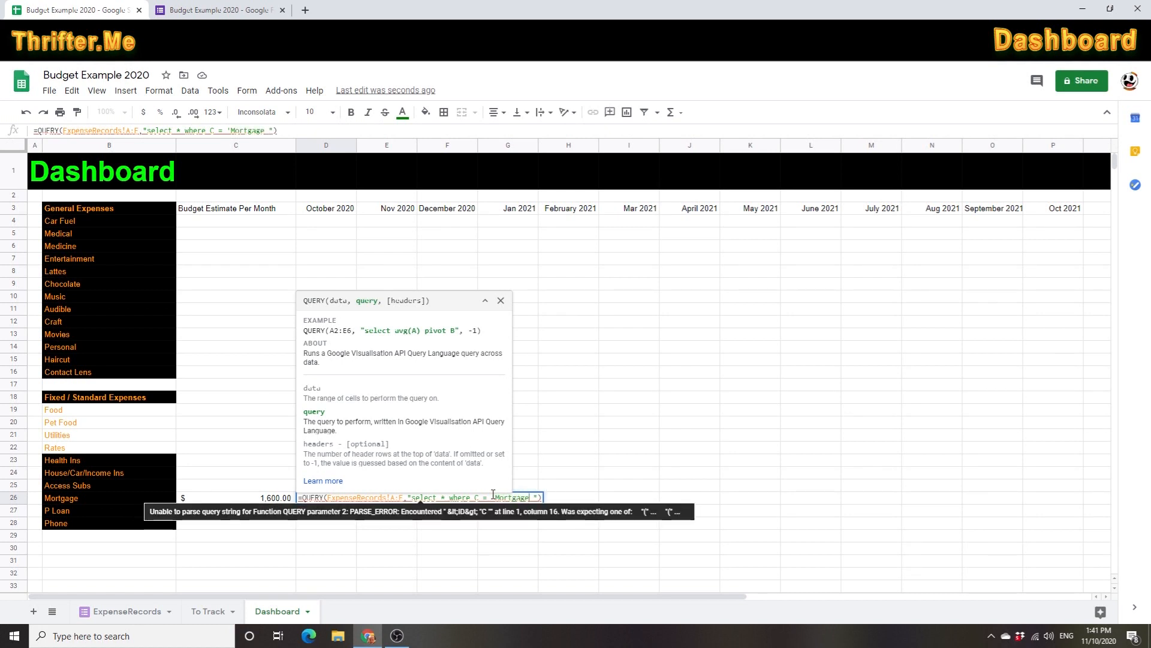
type("'")
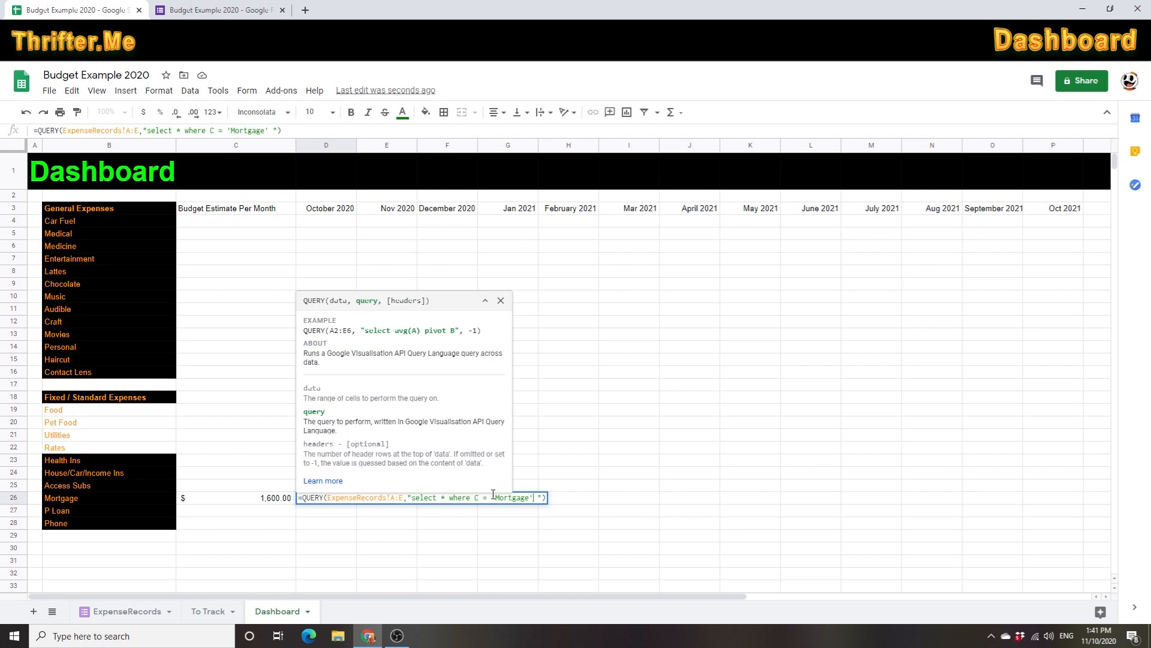
- Finish the QUERY formula in D26 by closing the query string after 'Mortgage' and setting the headers argument to 1
type(", ")
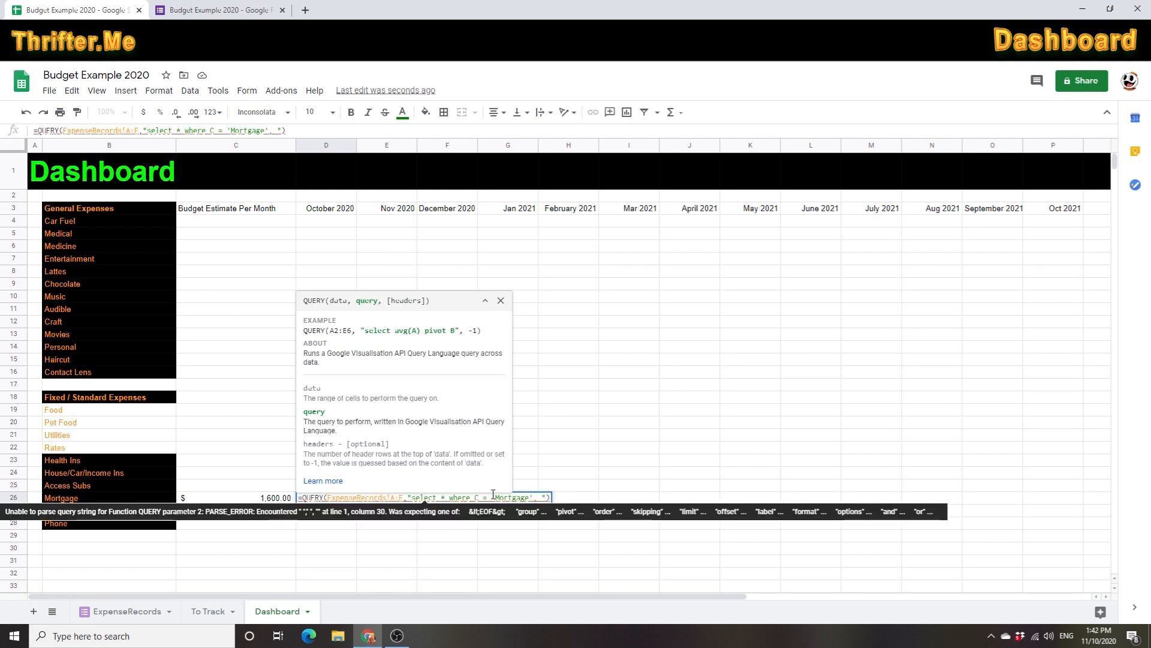
type("1")
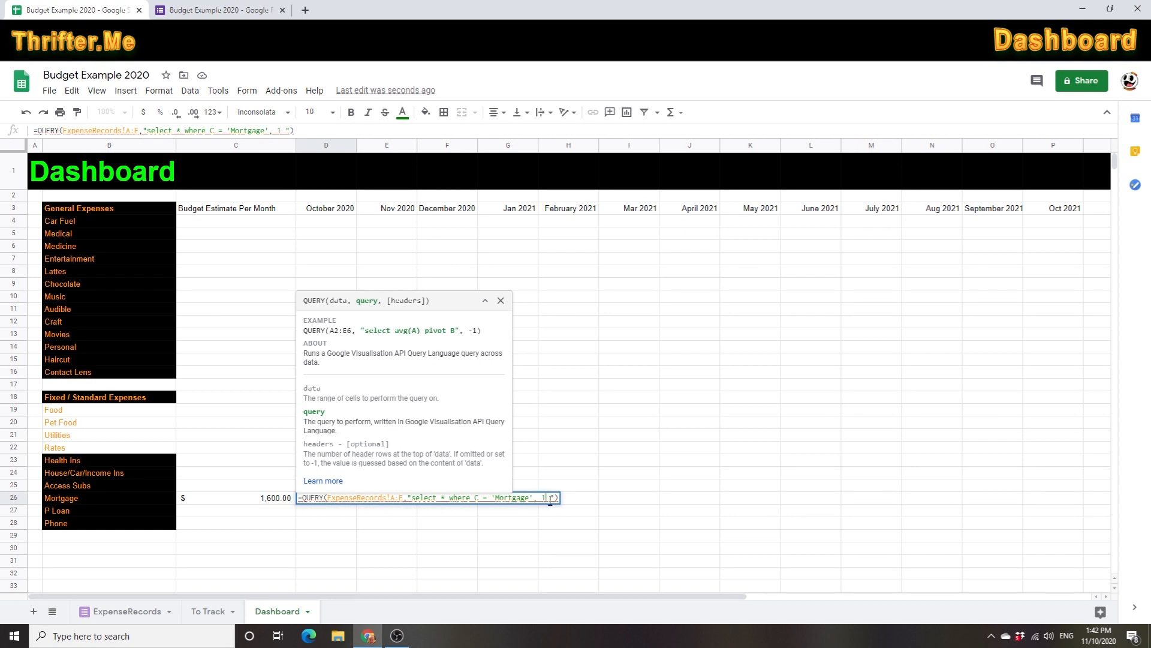
left_click(536, 497)
type("\"")
key("Delete")
key("Return")
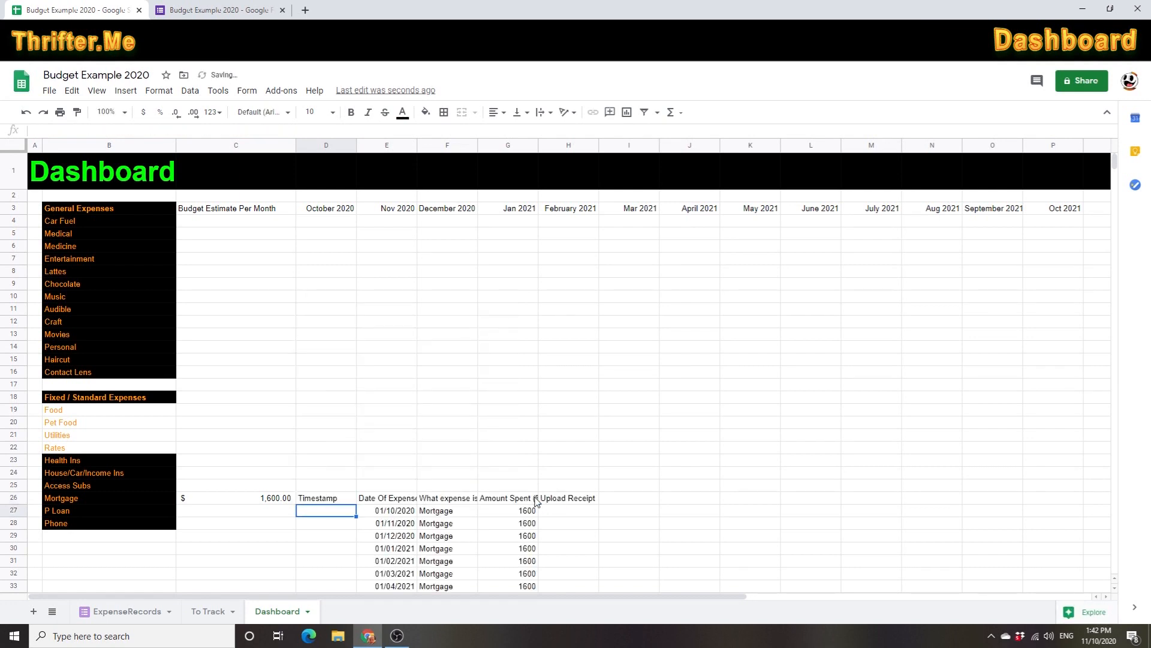
- Examine the Mortgage records returned by the query from D26 downward, along with the formula that produces them
scroll(480, 480, "down", 3)
left_click(345, 403)
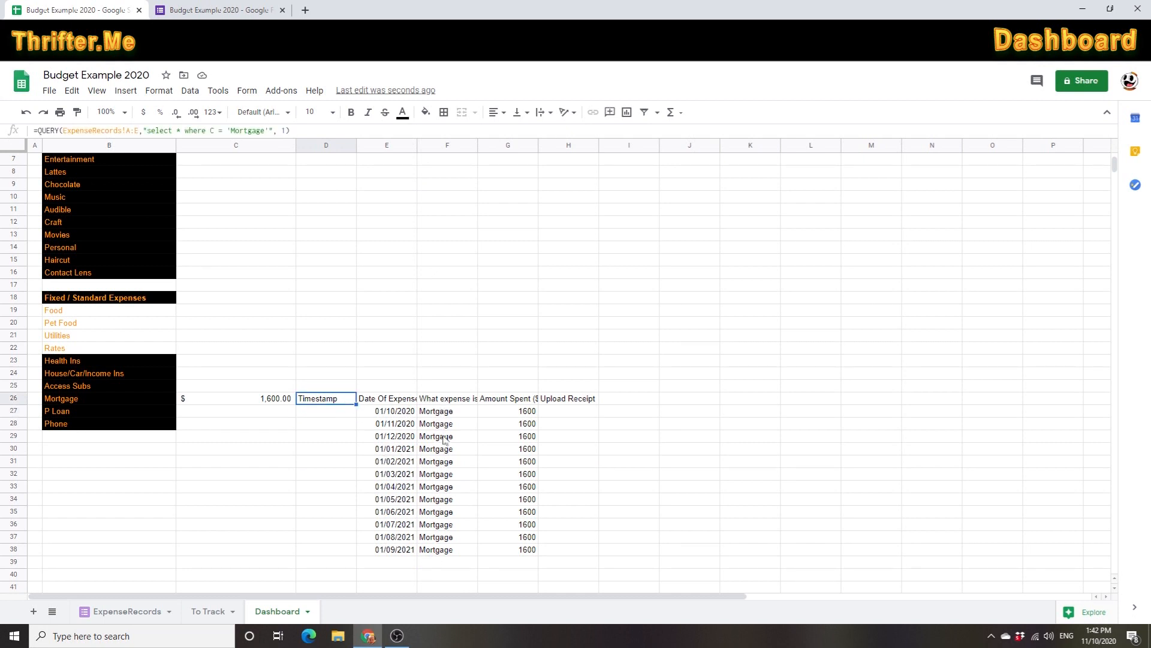
left_click(448, 550)
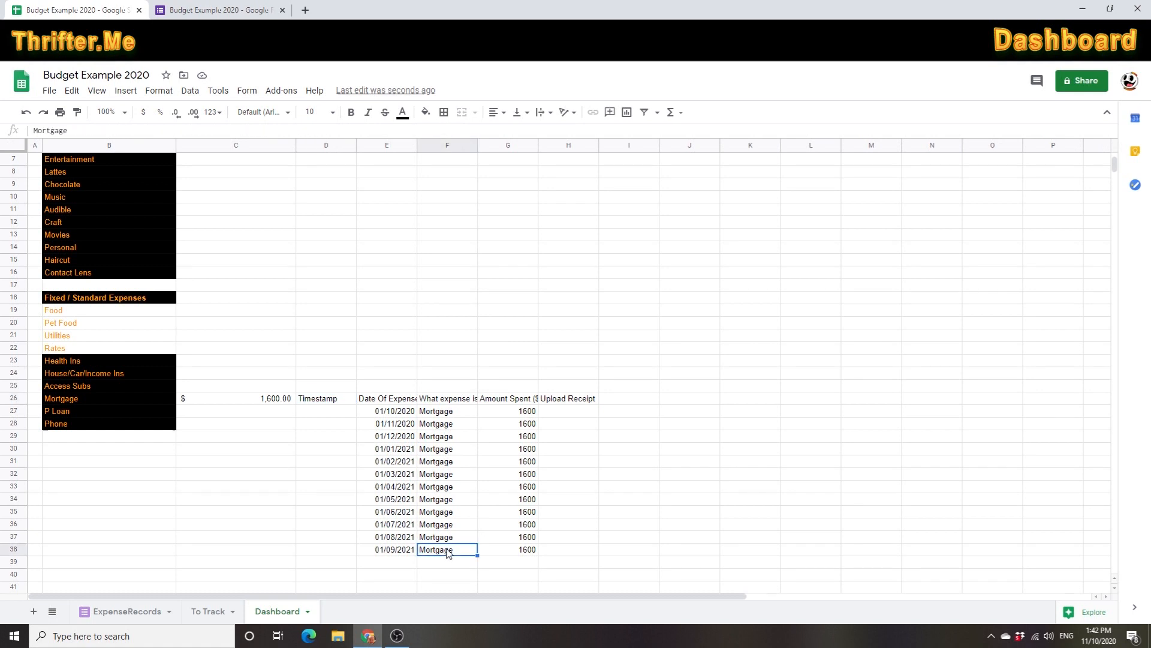
scroll(443, 552, "up", 1)
left_click(322, 412)
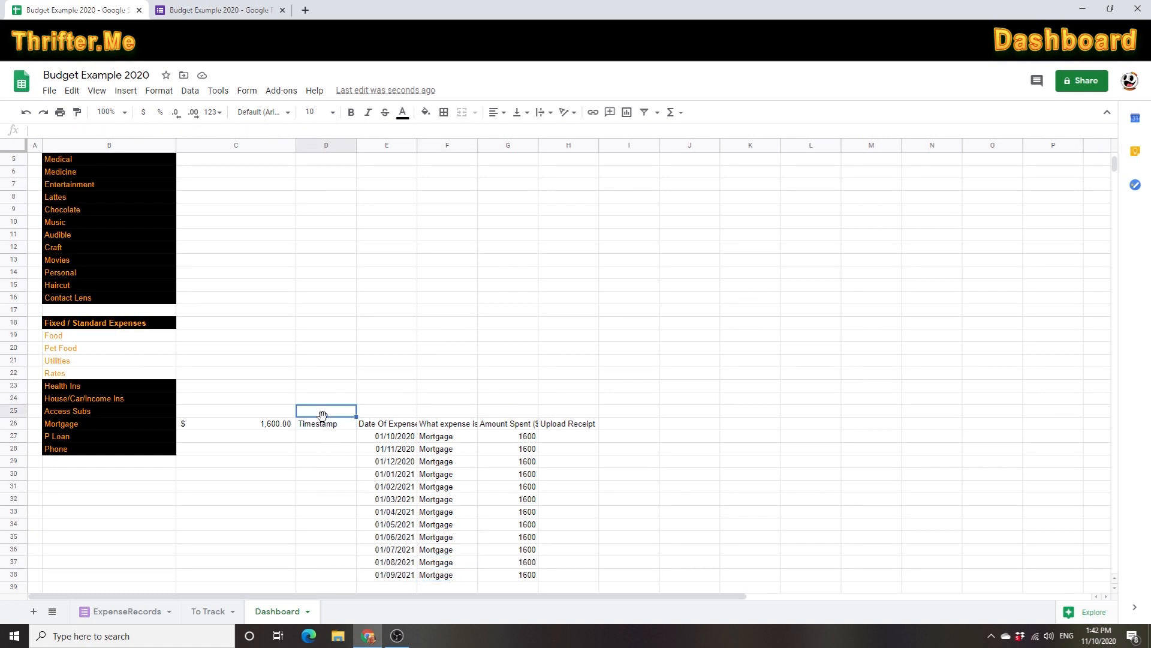
scroll(328, 441, "up", 1)
left_click(332, 451)
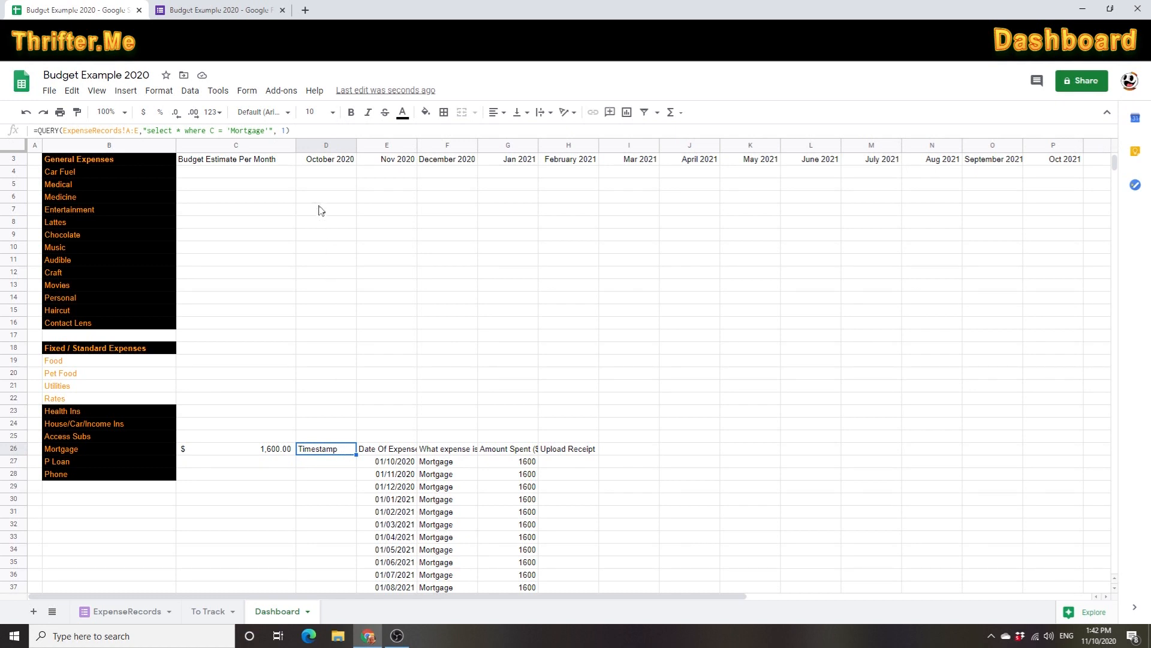
left_click(276, 131)
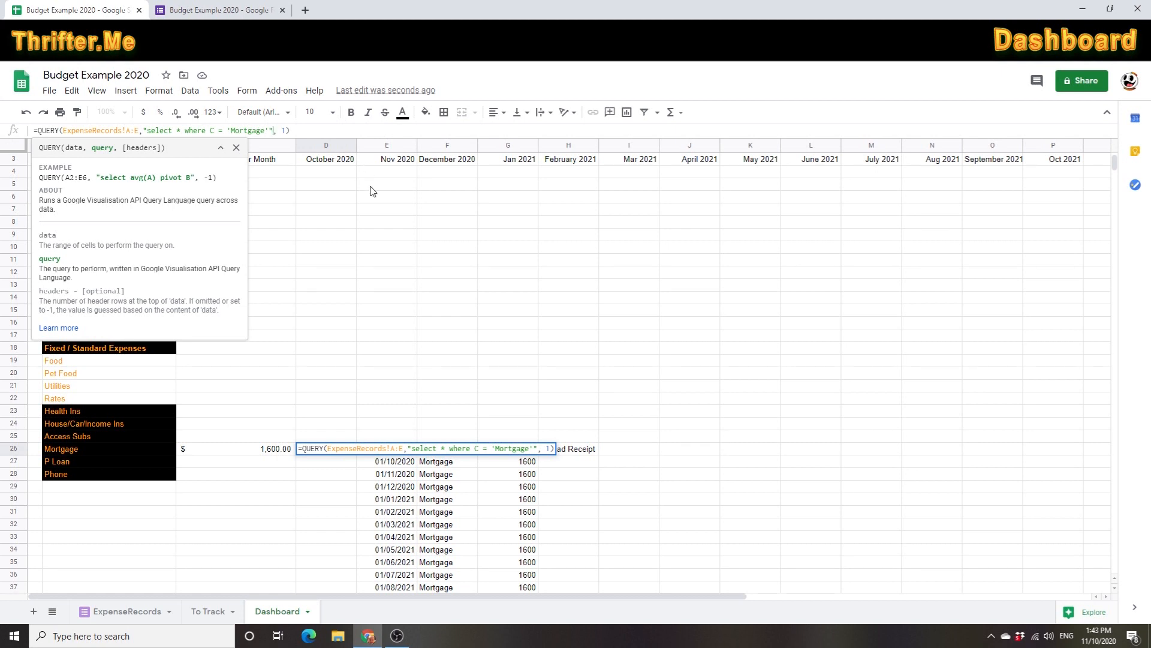
key("Return")
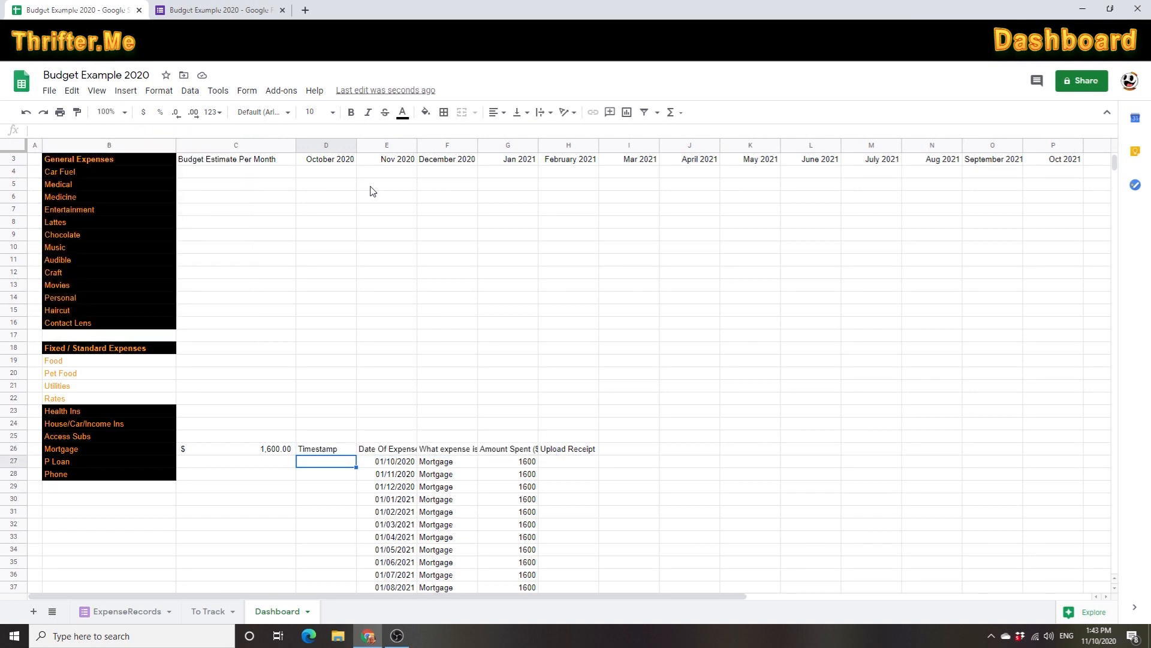
- Add the operator "and" after 'Mortgage' in the D26 query string to start a second condition
left_click(320, 452)
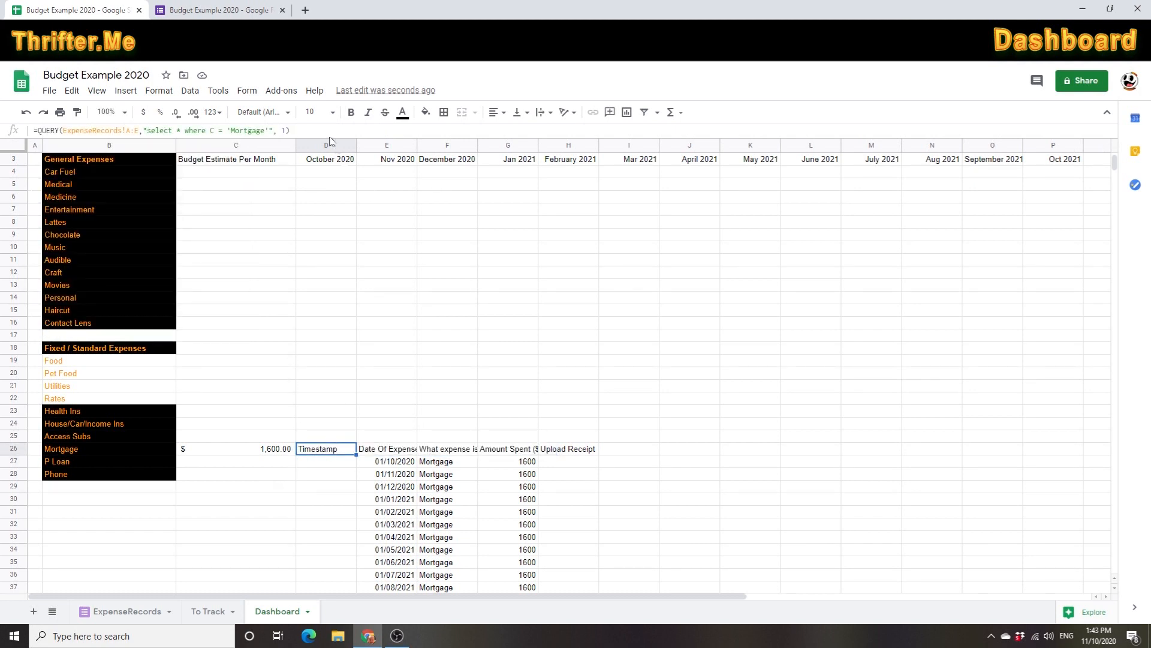
left_click(269, 130)
type("AN")
key("BackSpace")
key("BackSpace")
type("and")
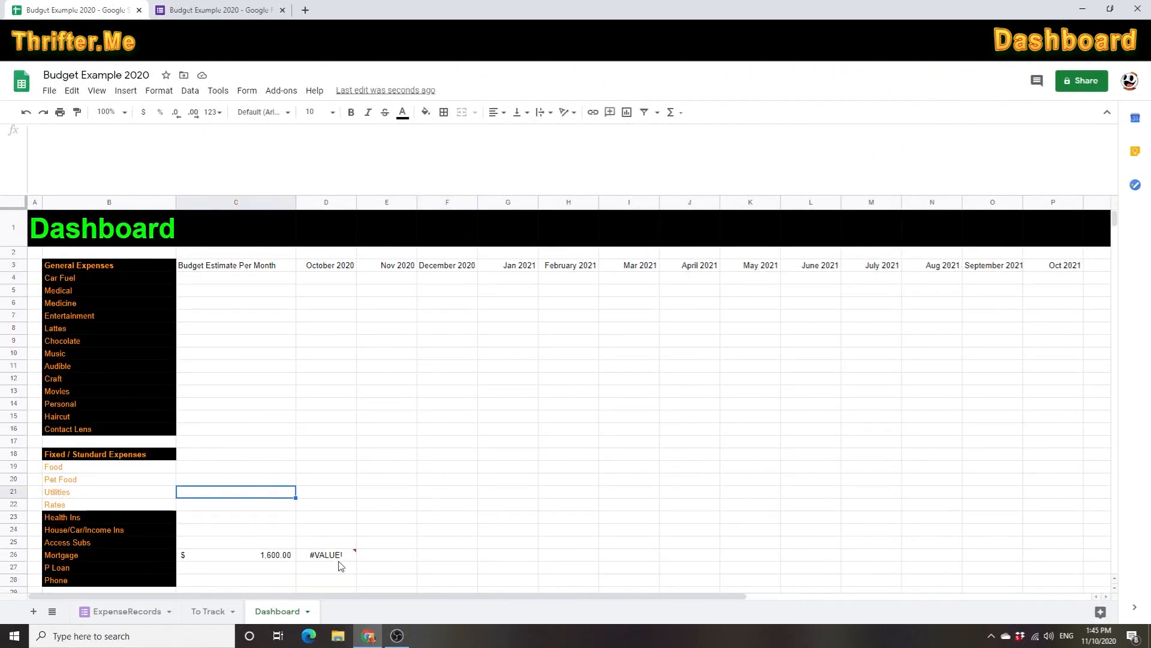
- Examine the date conditions in the D26 query, especially the date number inside the first TEXT function
left_click(340, 565)
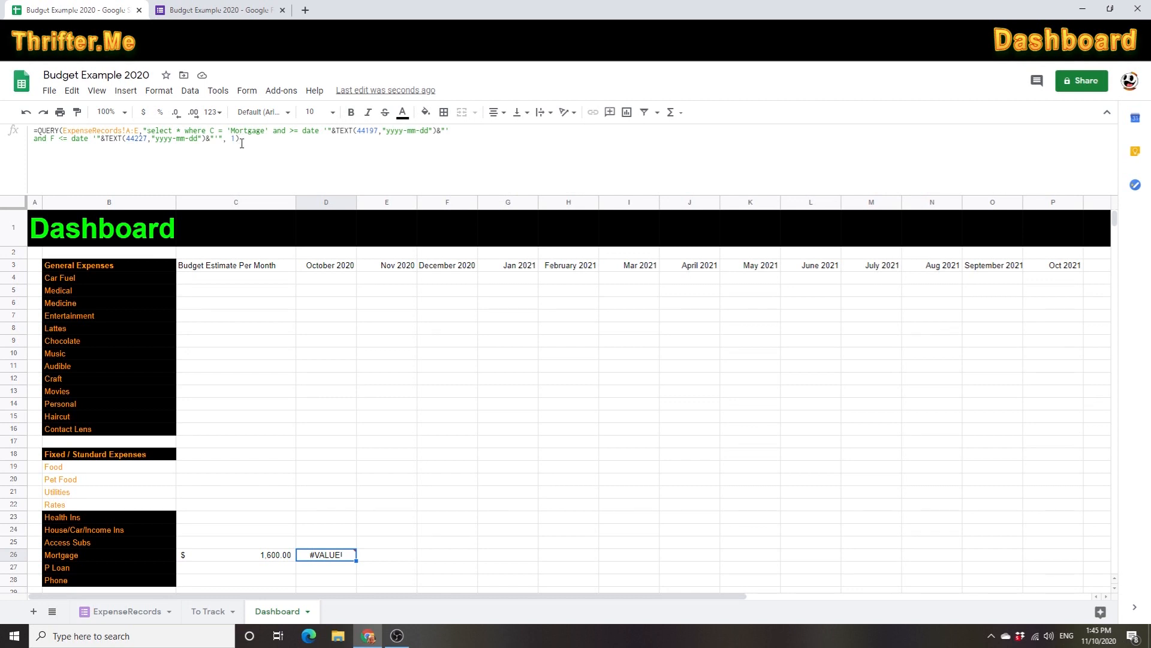
left_click(271, 130)
left_click_drag(272, 130, 441, 129)
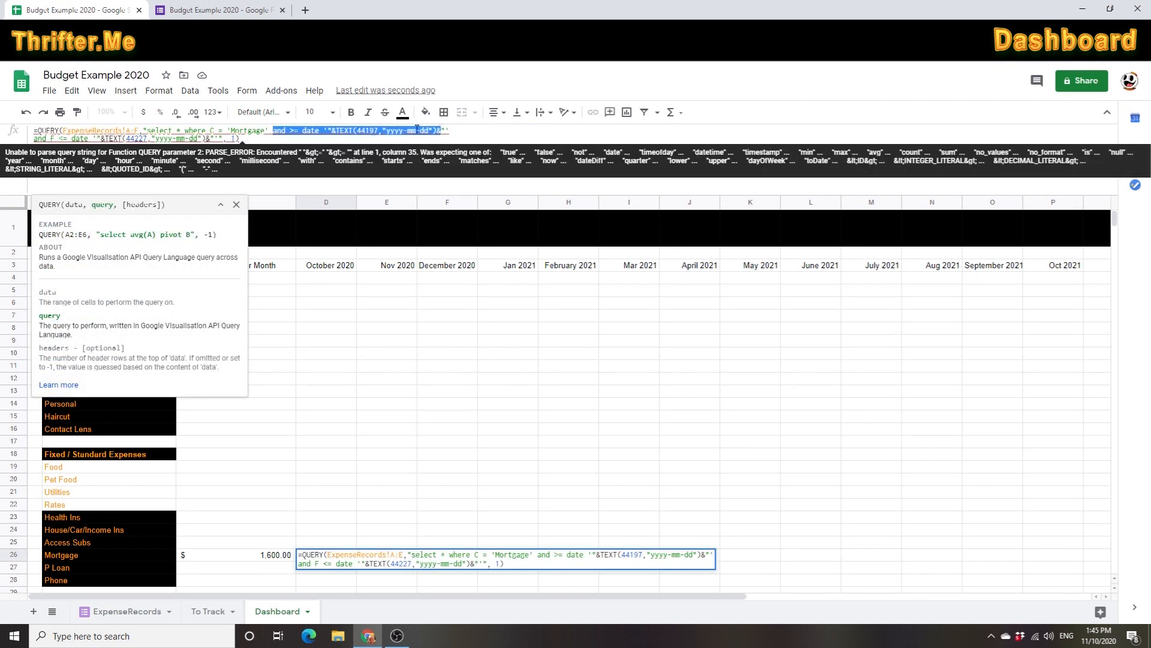
left_click(287, 130)
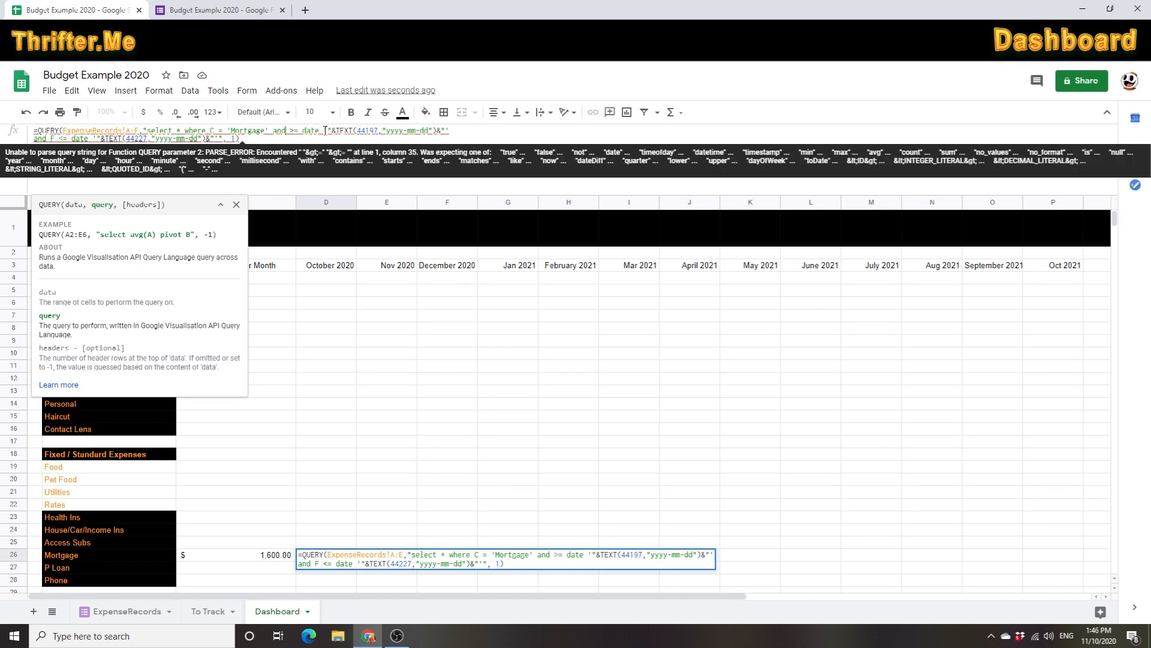
left_click_drag(325, 130, 376, 132)
double_click(368, 132)
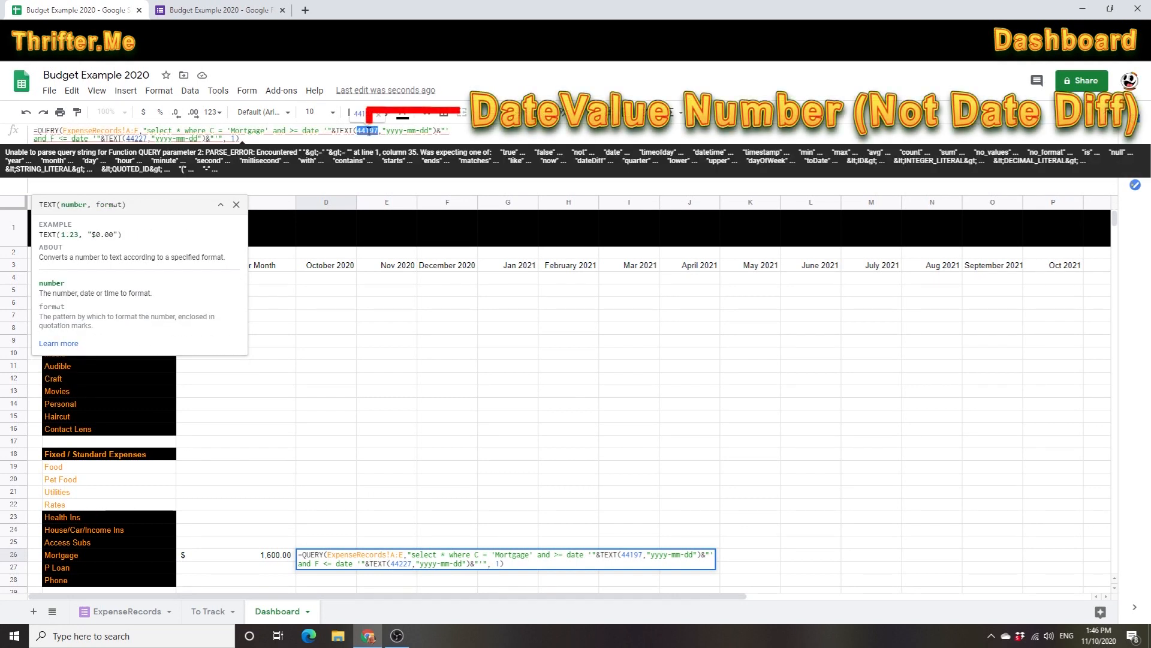
left_click(474, 320)
key("Escape")
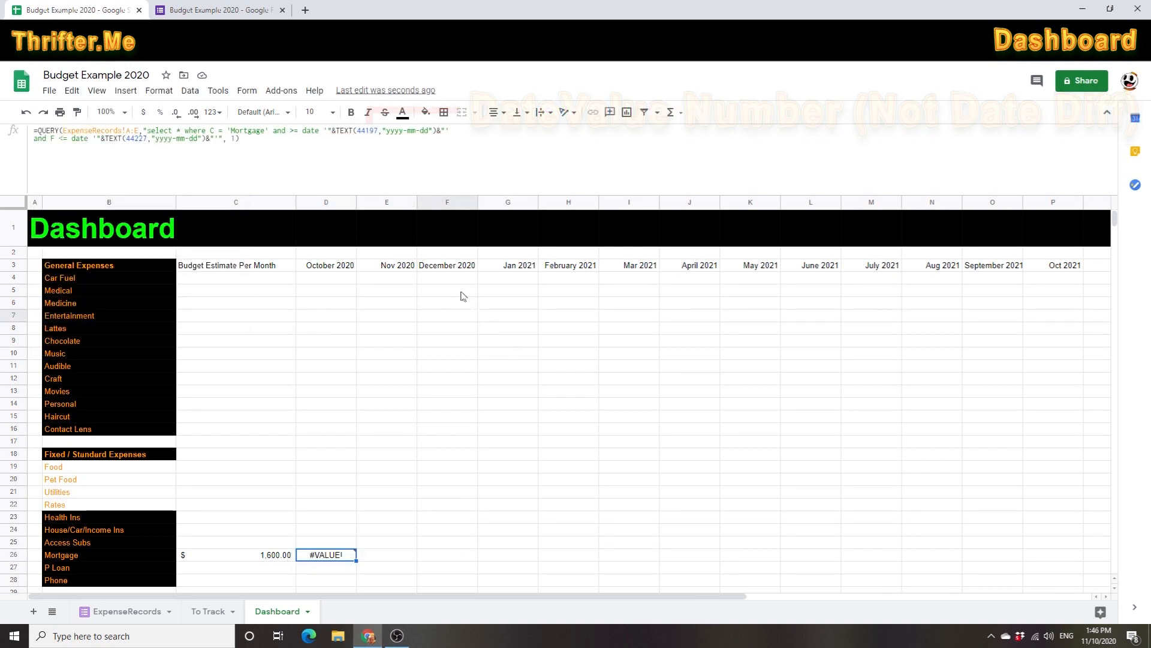
- Enter the formula =DATEVALUE(44197) in the empty cell F10
left_click(513, 326)
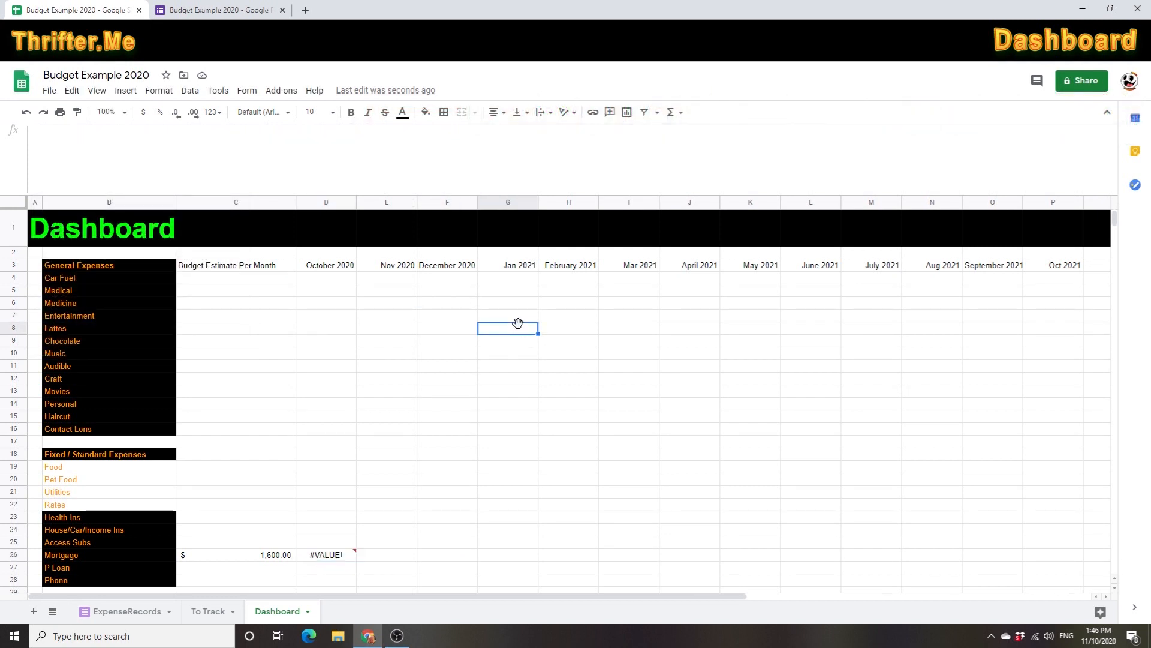
left_click(327, 555)
left_click(472, 354)
double_click(466, 353)
type("=date")
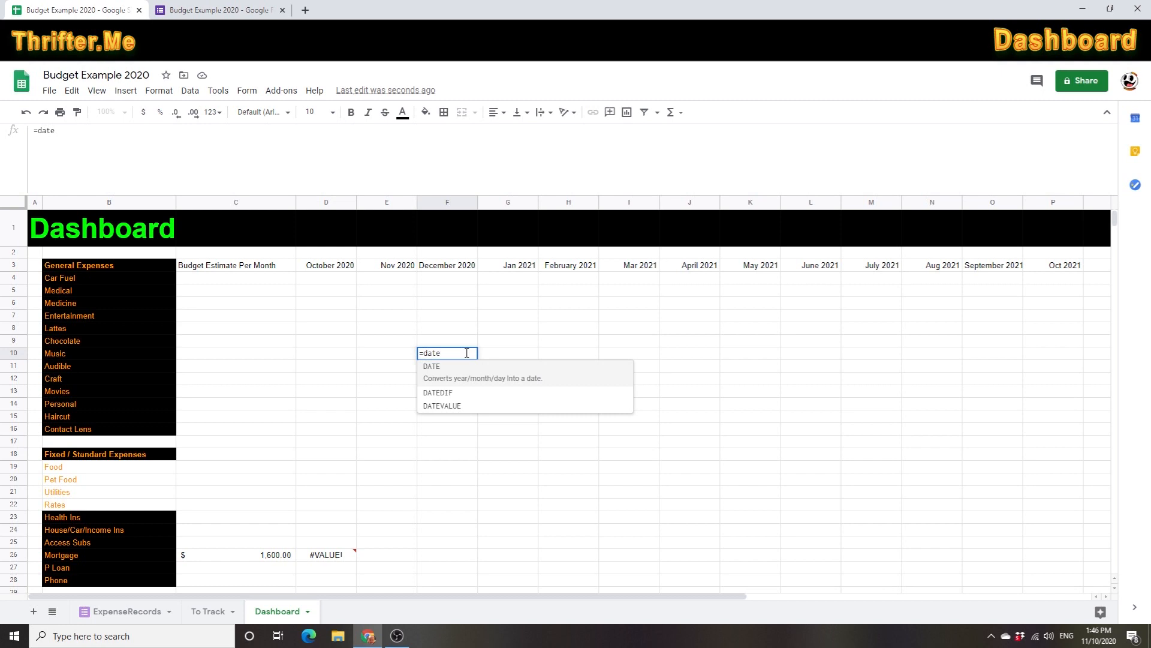
left_click(467, 409)
type("44")
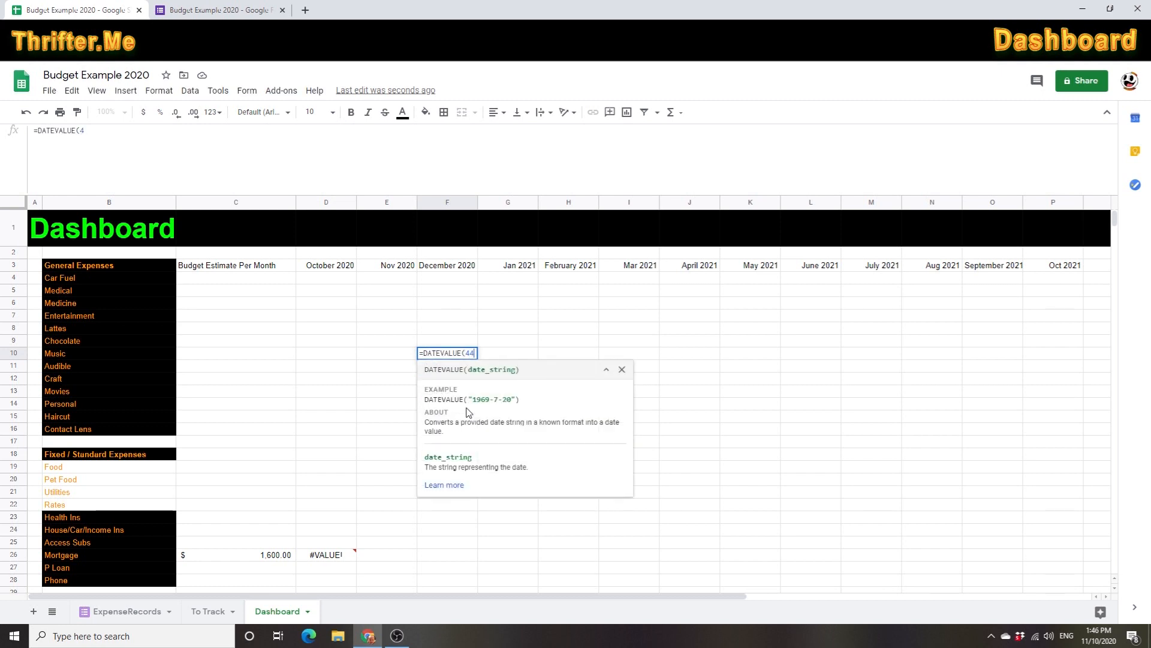
type("197)")
key("Return")
- Try enclosing the 44197 argument of the DATEVALUE formula in F10 in double quotation marks
left_click(462, 354)
double_click(462, 354)
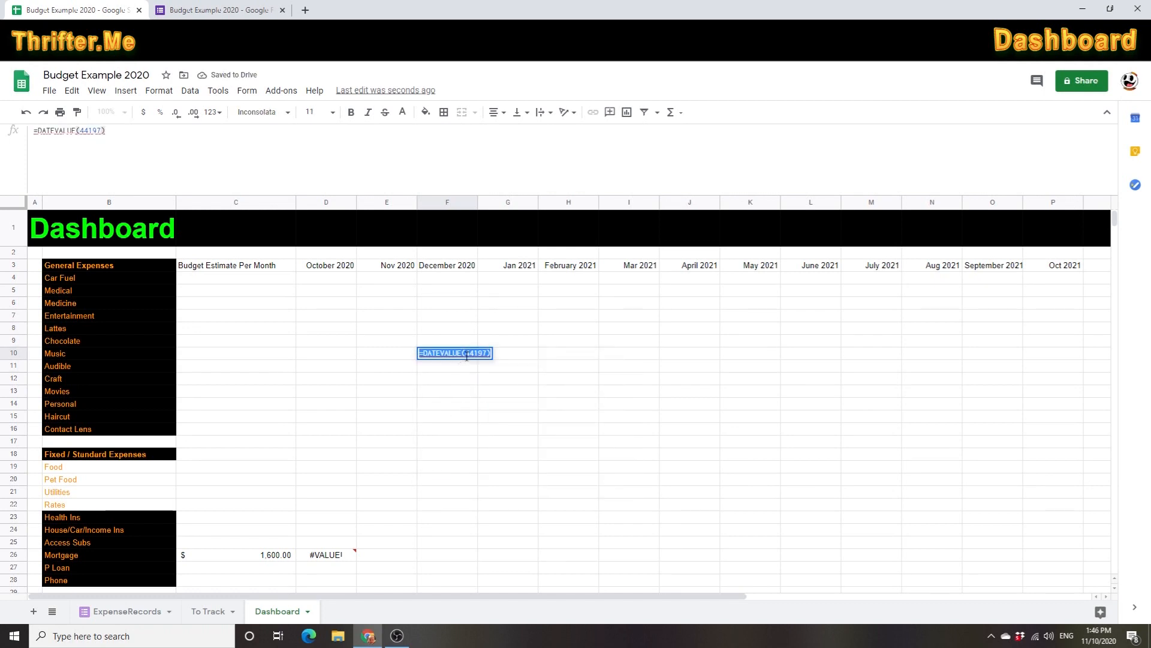
left_click(467, 355)
type("\"")
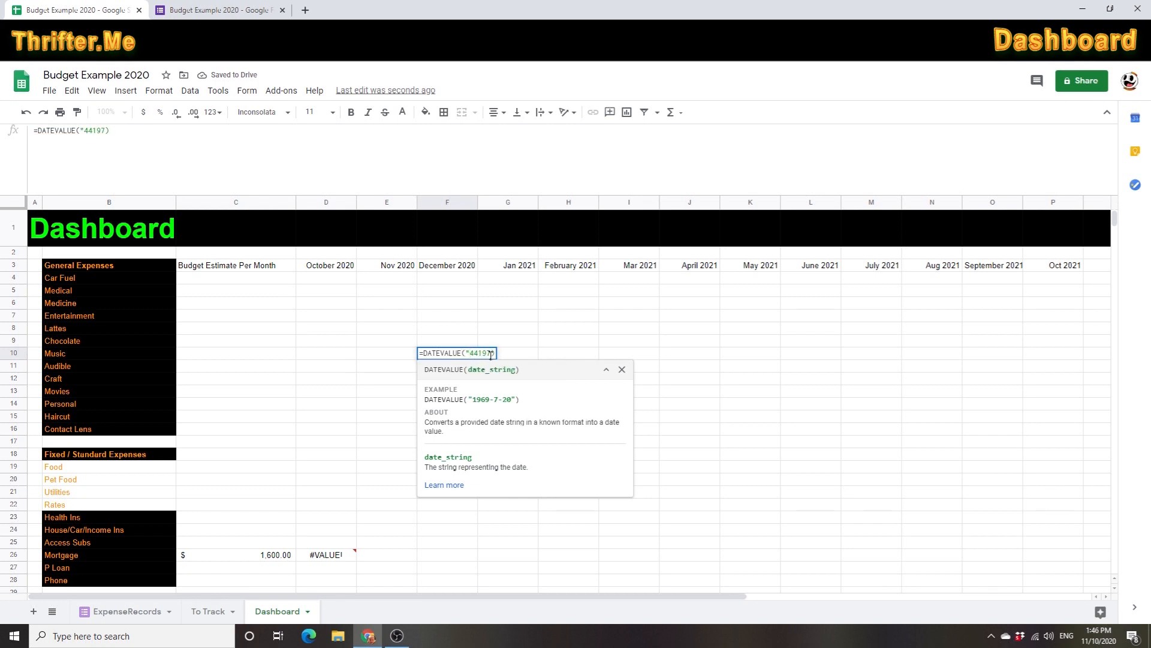
type("\"")
key("Return")
- Replace the argument of the DATEVALUE formula in F10 with the date string "2020-10-01"
left_click(468, 355)
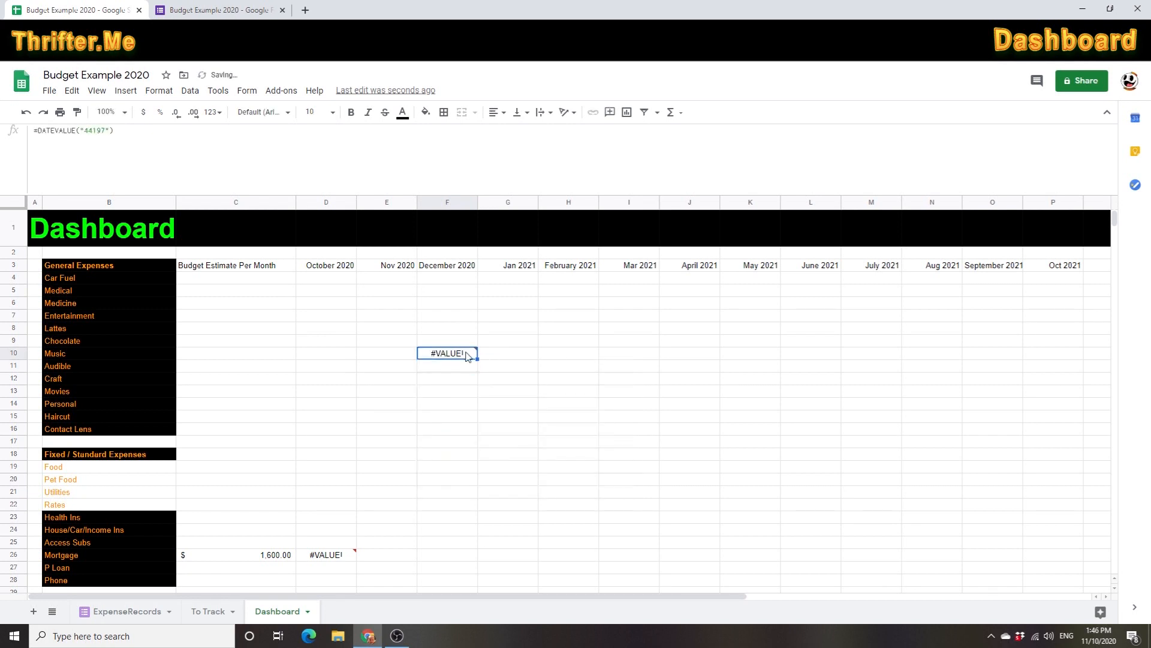
double_click(468, 356)
left_click(463, 355)
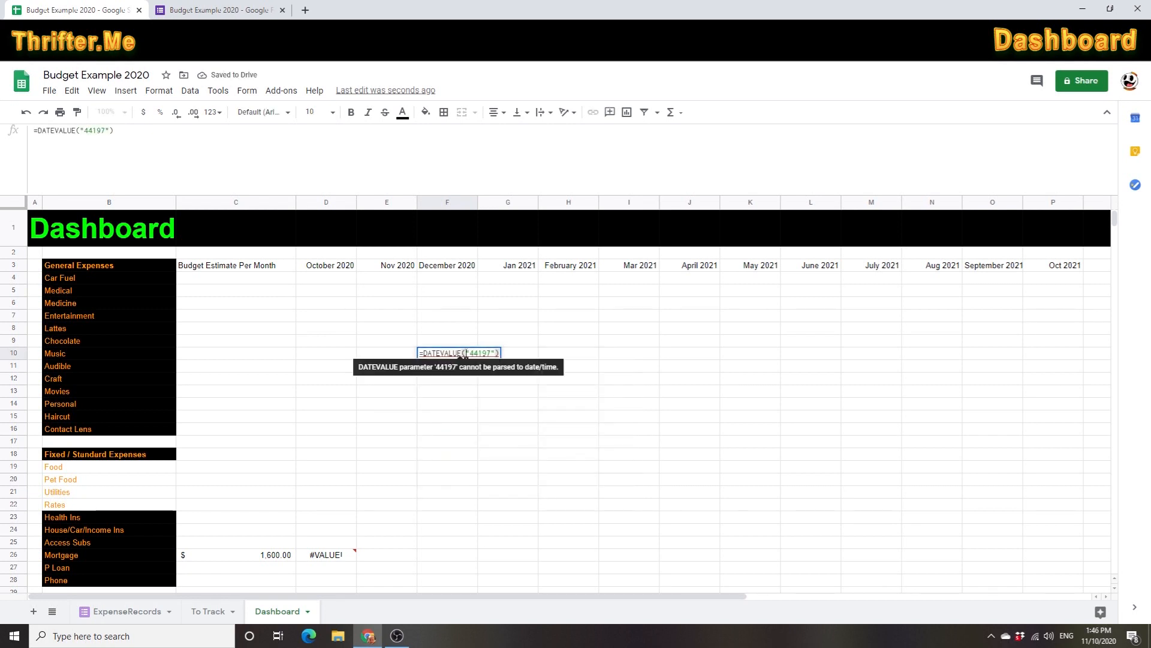
left_click_drag(465, 354, 493, 354)
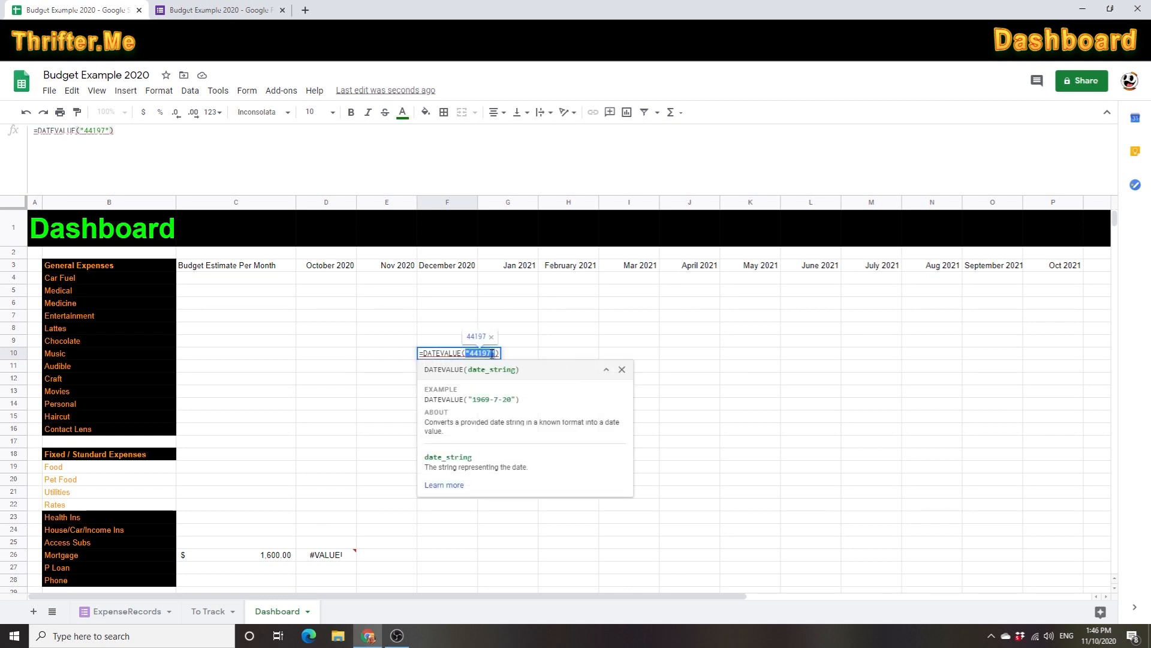
type("\"")
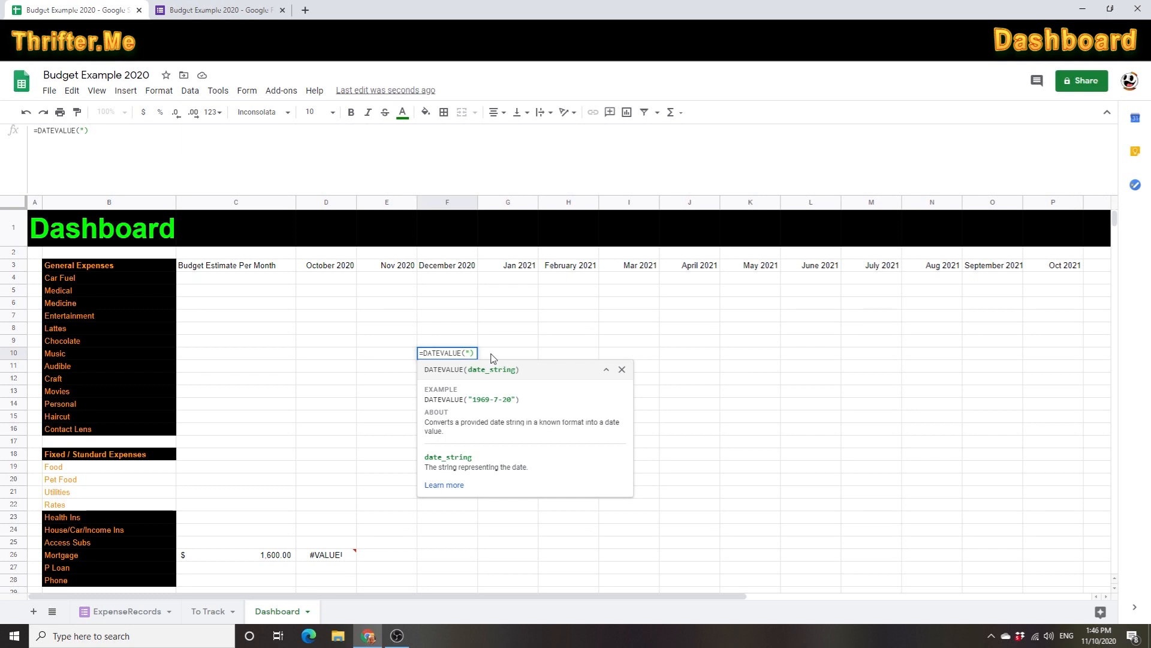
type("2020-10-01\"")
key("Return")
- Copy the DATEVALUE formula from F10 into F11
left_click(461, 357)
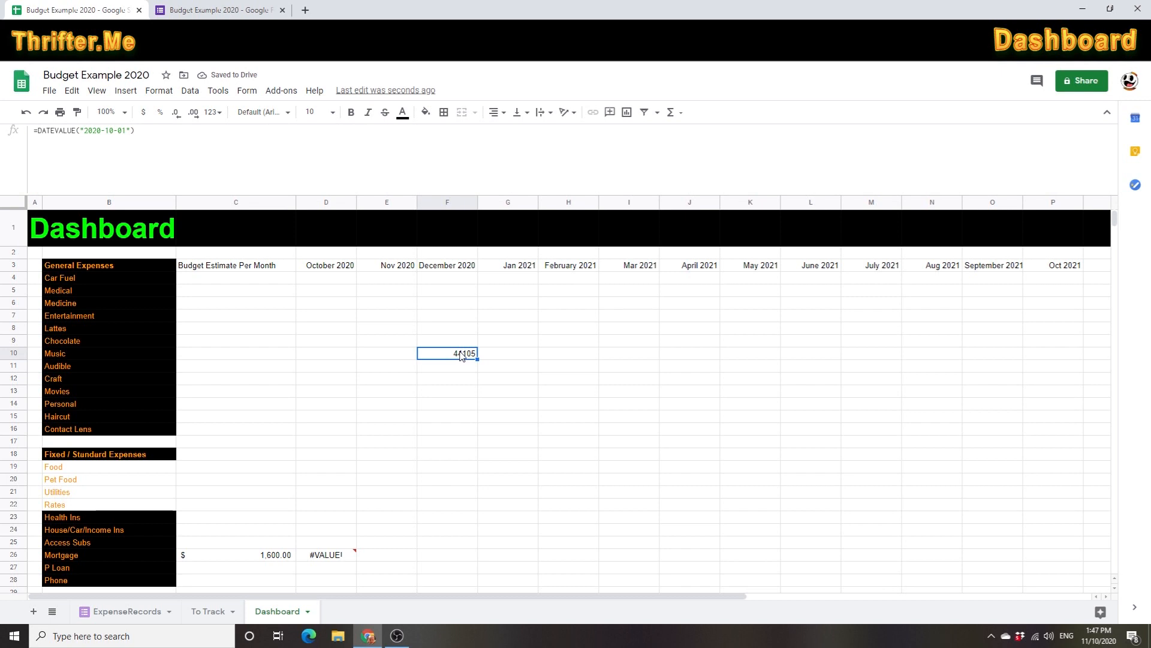
key("ctrl+c")
left_click(468, 367)
key("ctrl+v")
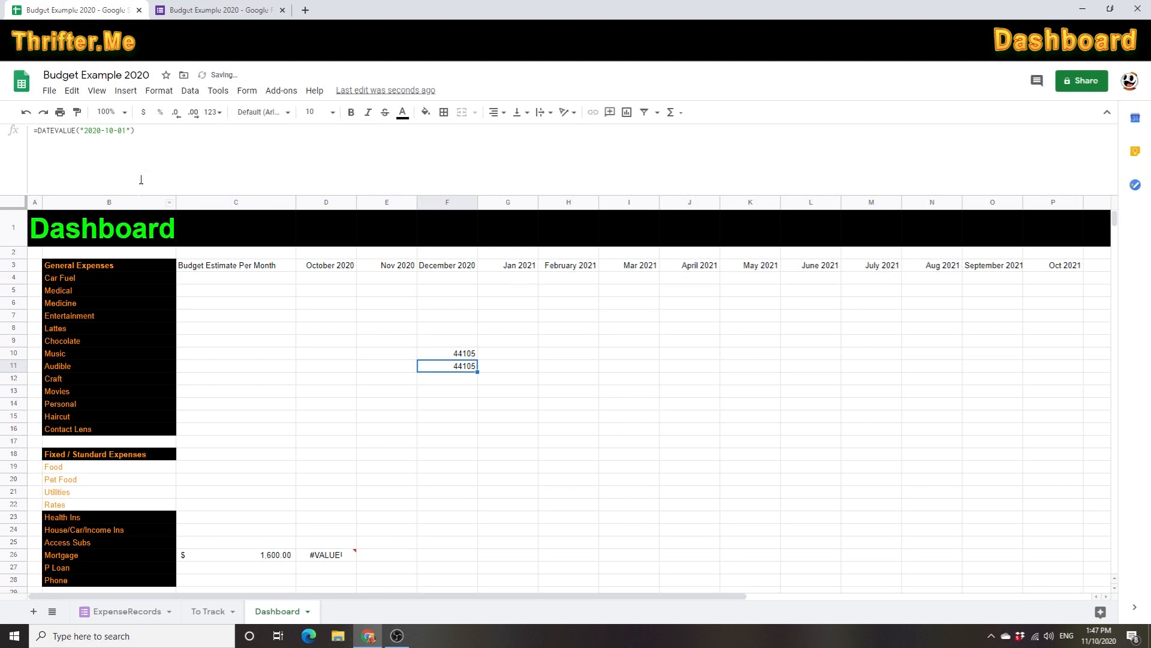
- Change the date string in F11's DATEVALUE formula to "2020-10-31"
left_click(122, 131)
key("BackSpace")
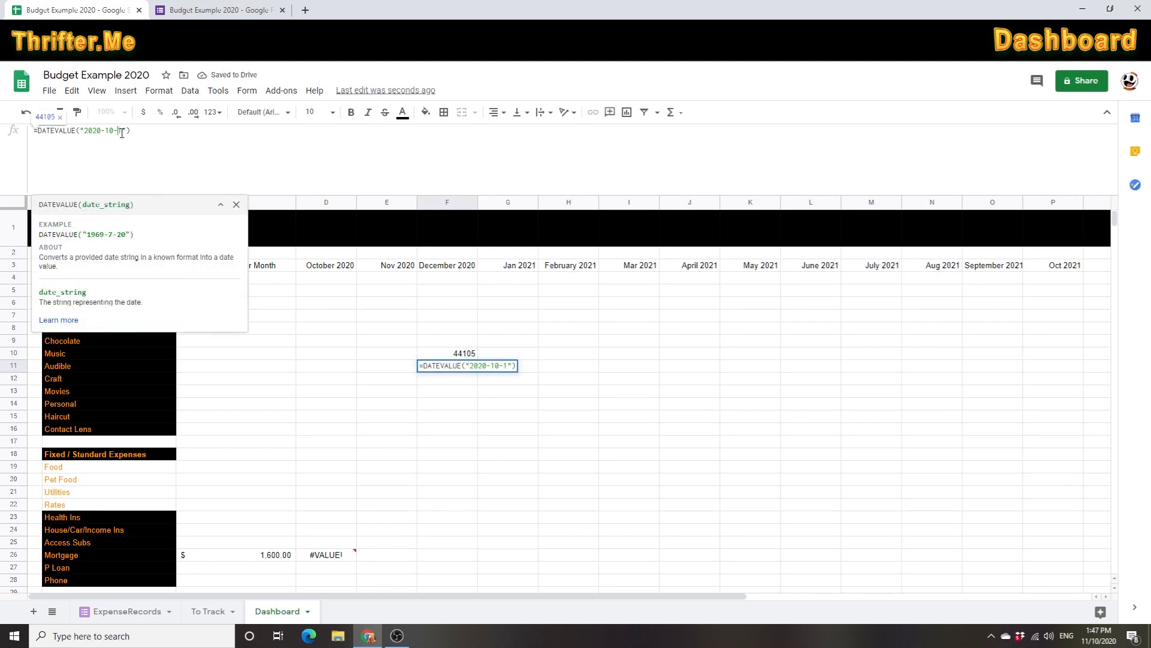
type("3")
key("Return")
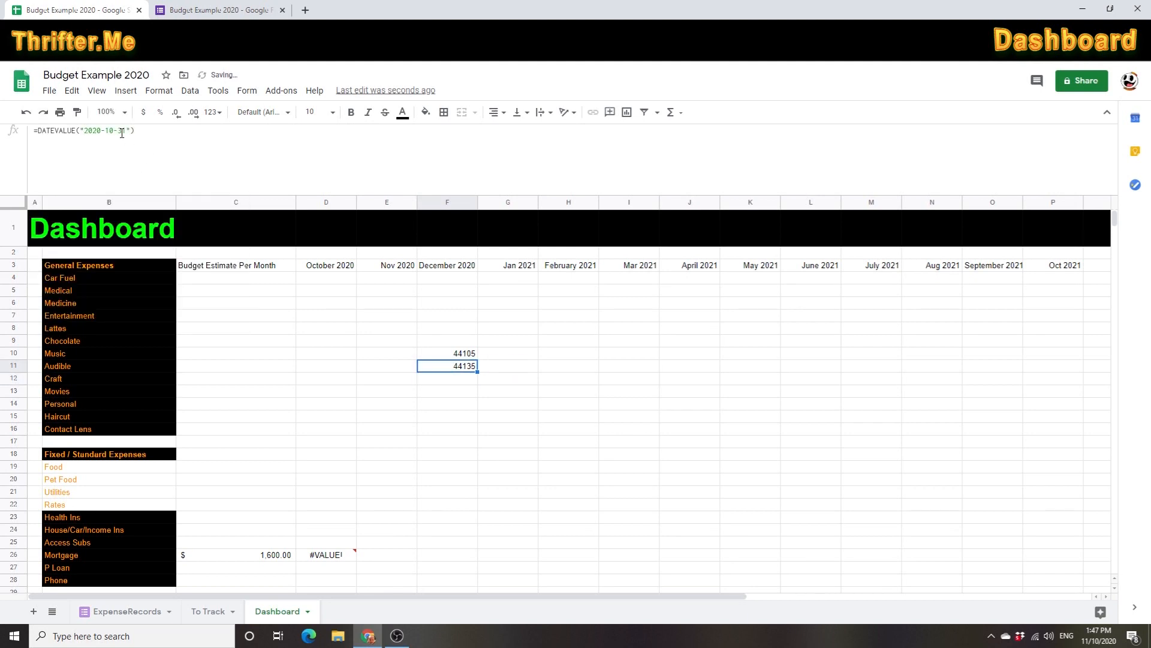
left_click(423, 416)
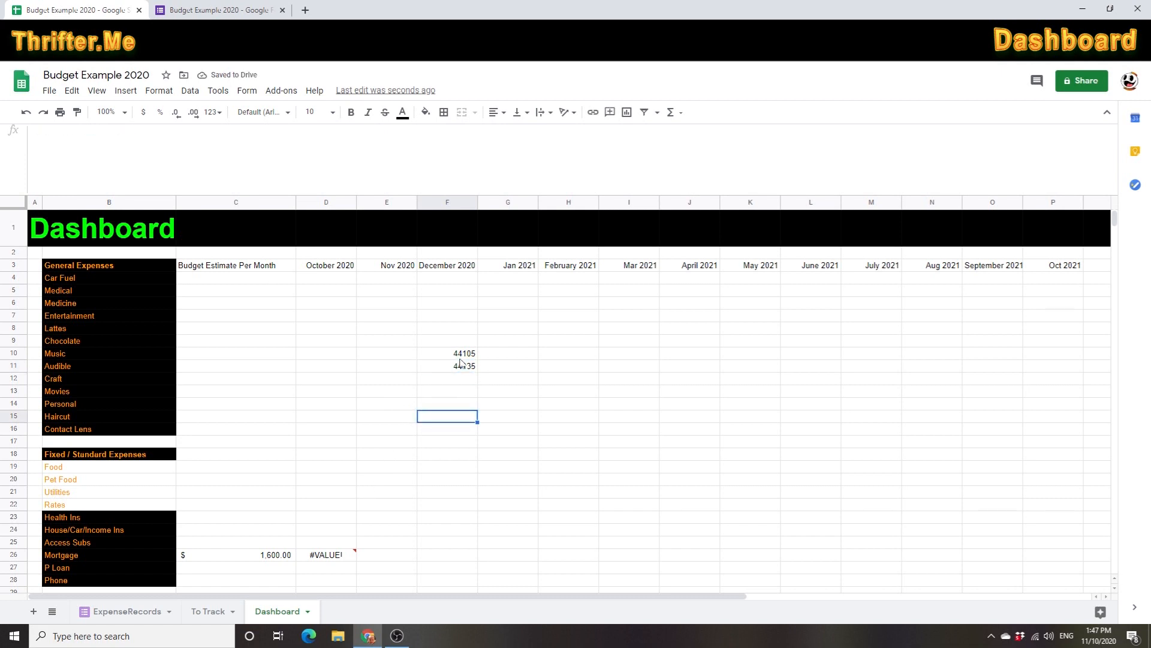
- Set the start and end date numbers in the Mortgage QUERY in D26 to 44105 and 44135
left_click(337, 556)
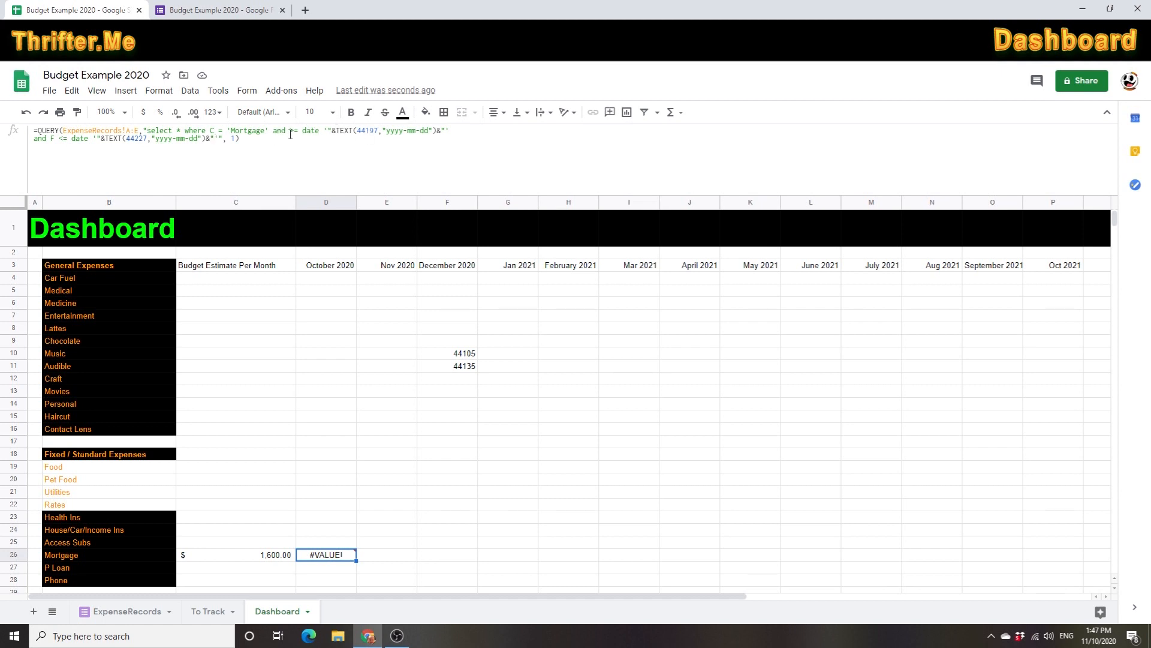
left_click(368, 132)
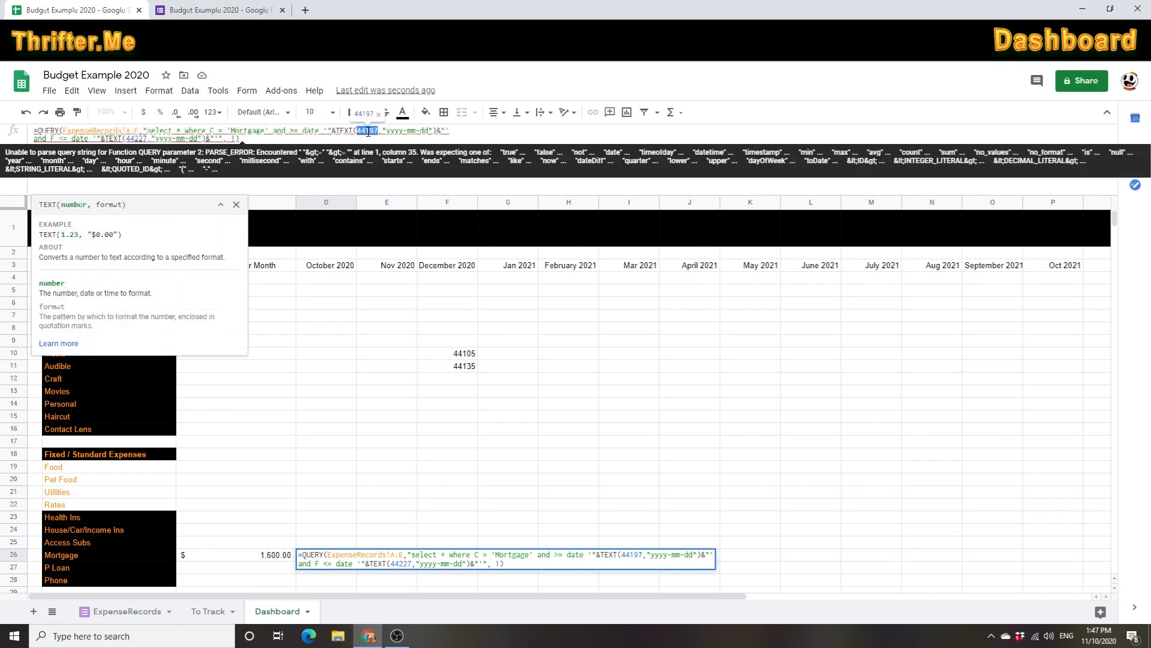
type("4105")
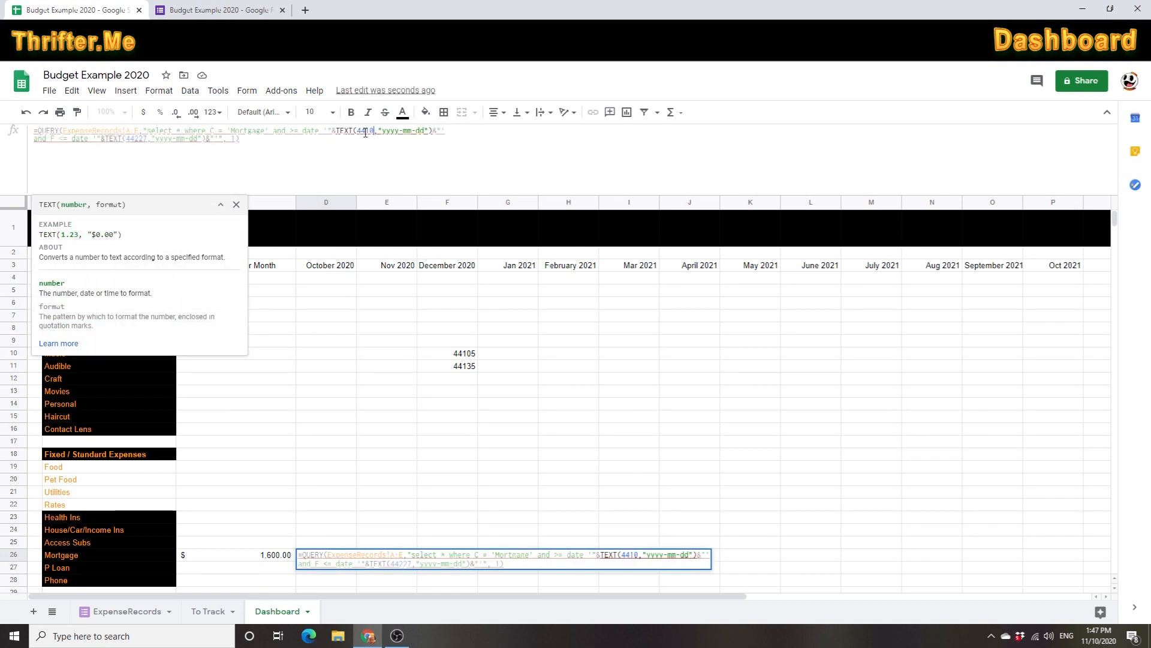
double_click(133, 139)
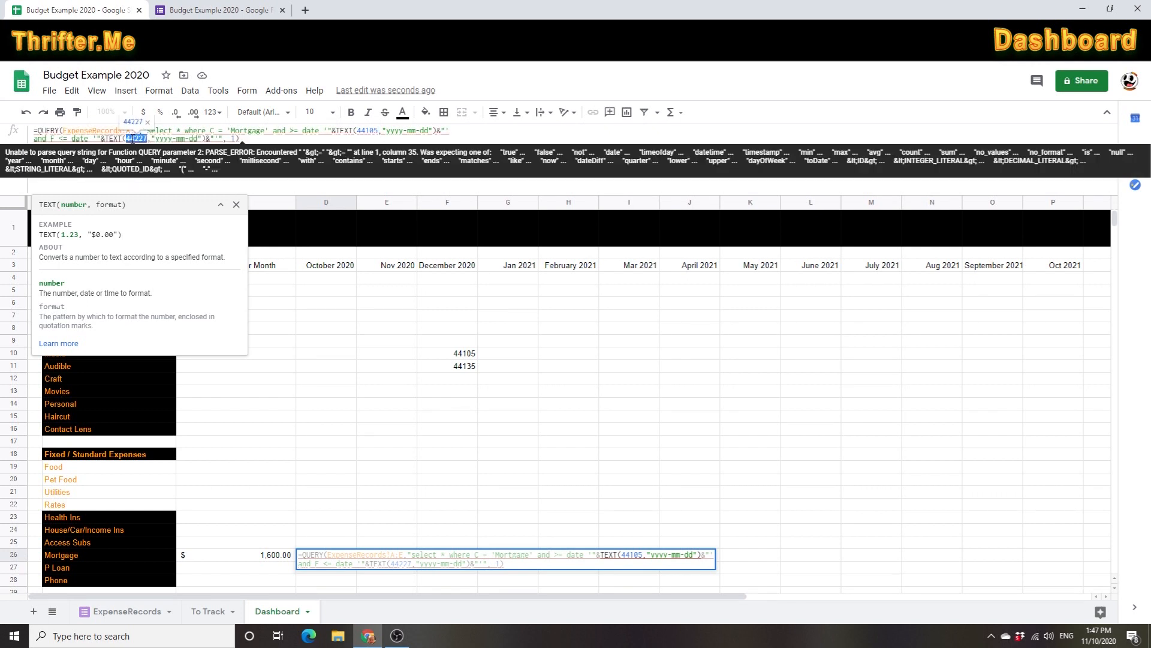
type("44135")
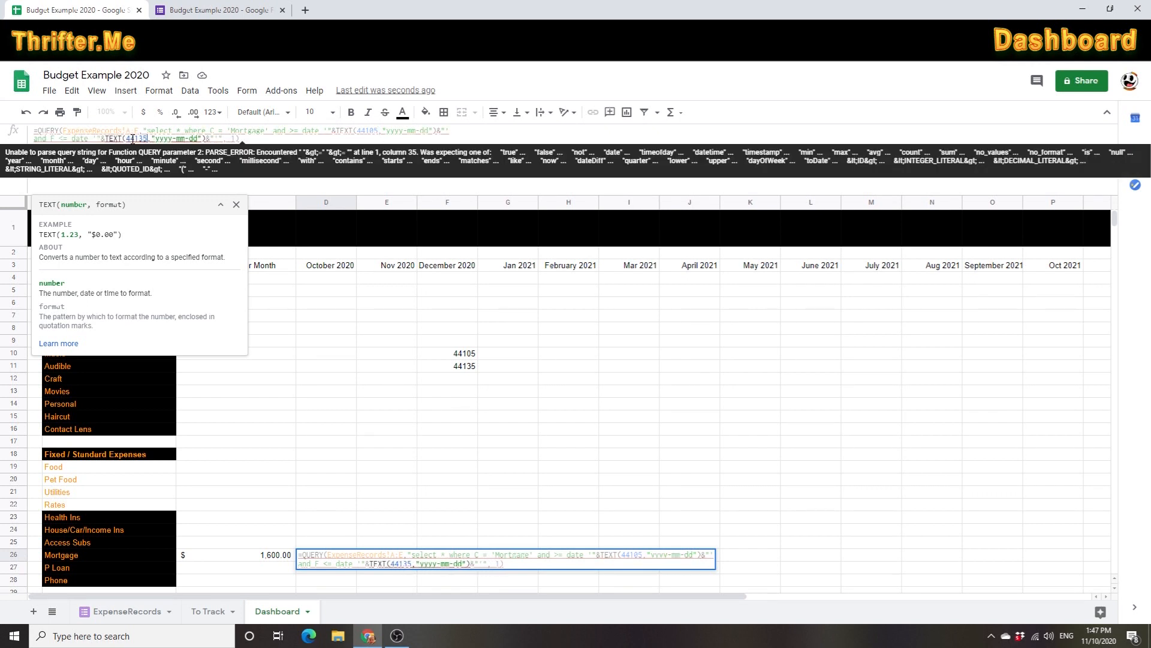
key("Return")
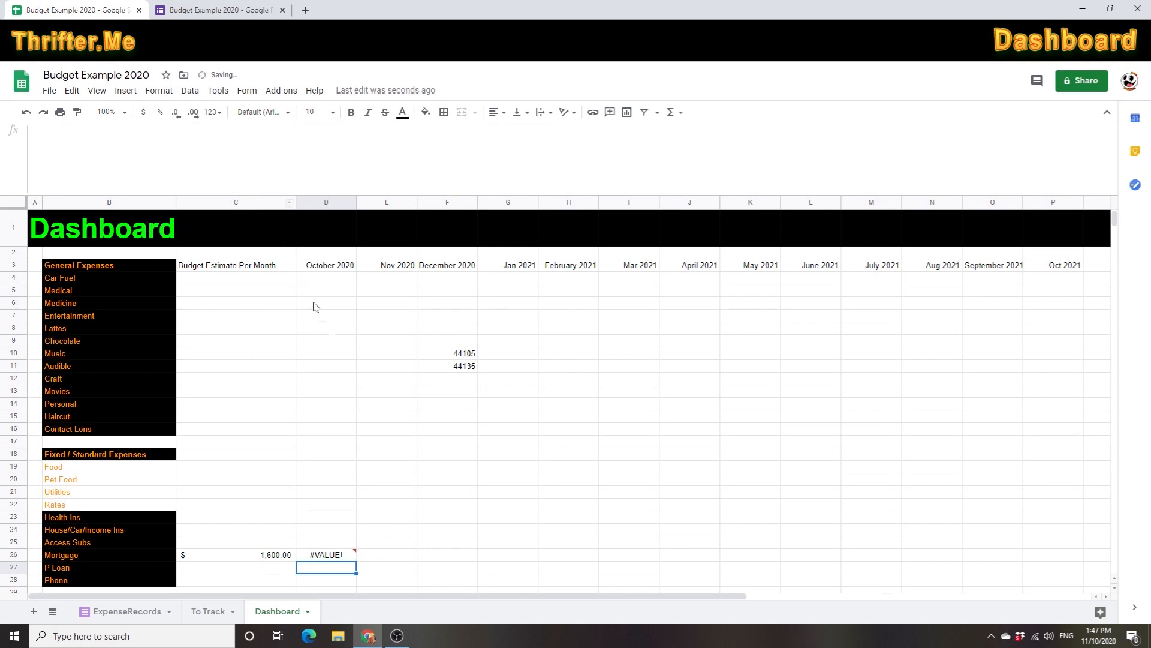
mouse_move(340, 559)
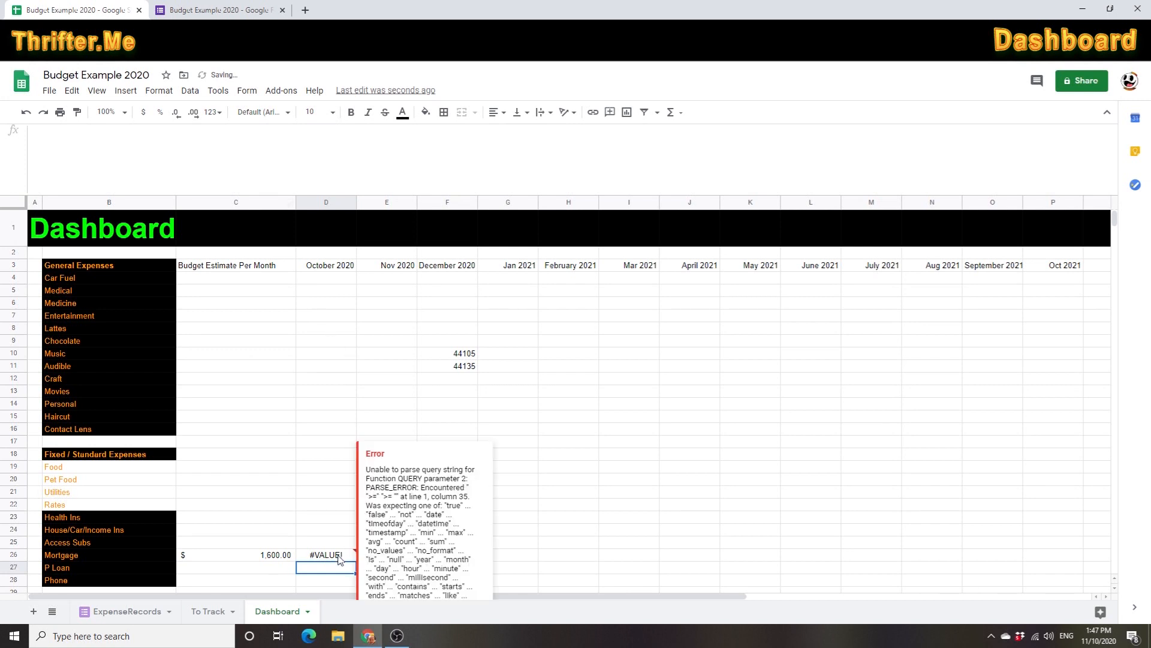
left_click(333, 518)
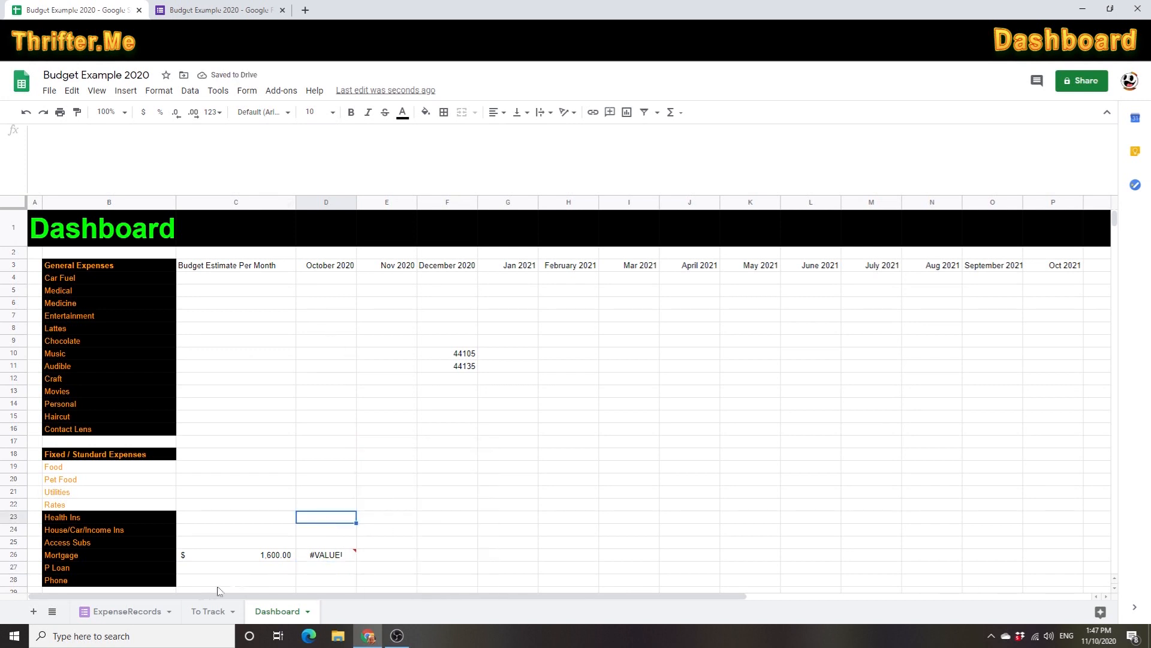
- Check the Date Of Expense column in ExpenseRecords and change the column of the <= date condition in D26's QUERY to B
left_click(141, 613)
left_click(124, 281)
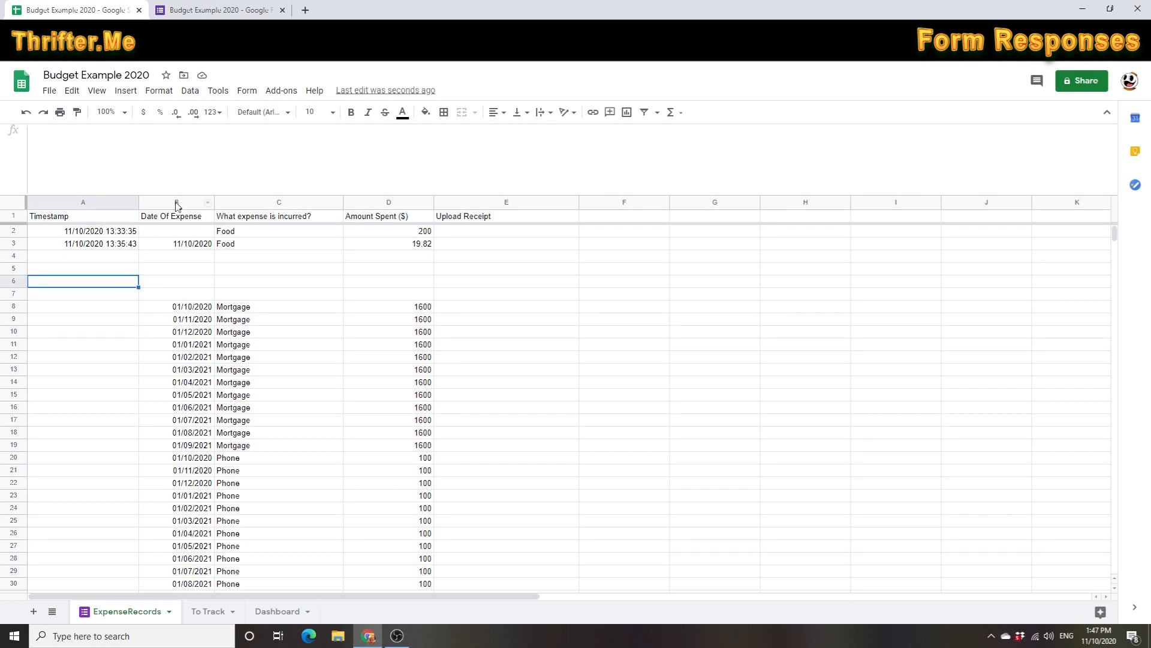
left_click(175, 202)
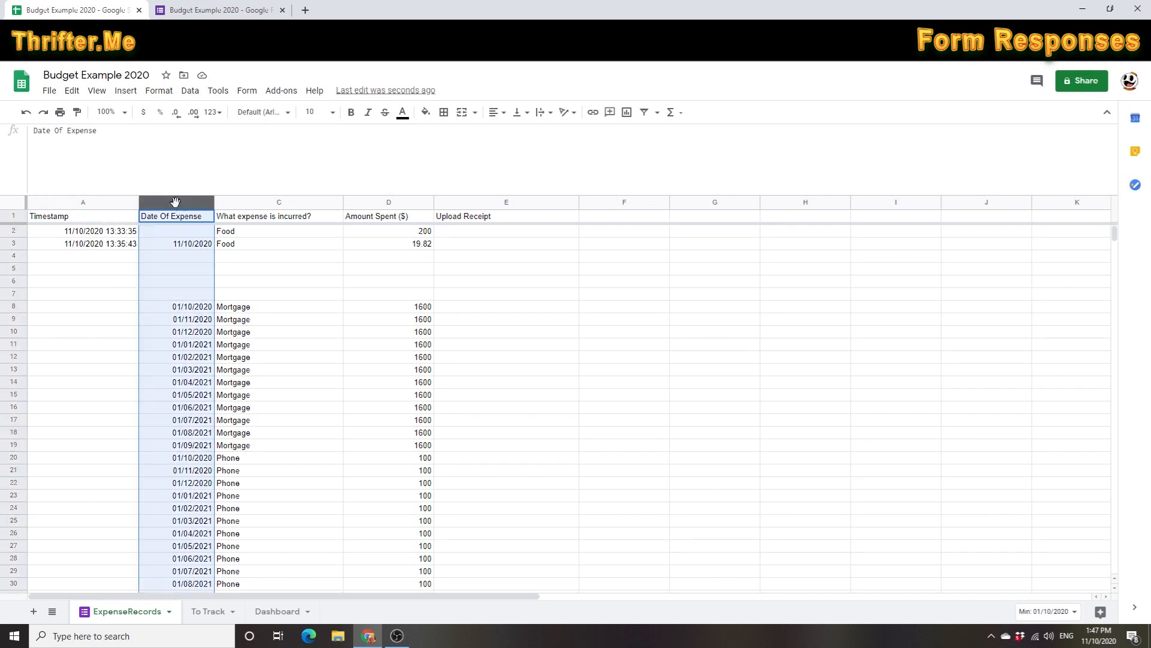
left_click(277, 613)
left_click(336, 554)
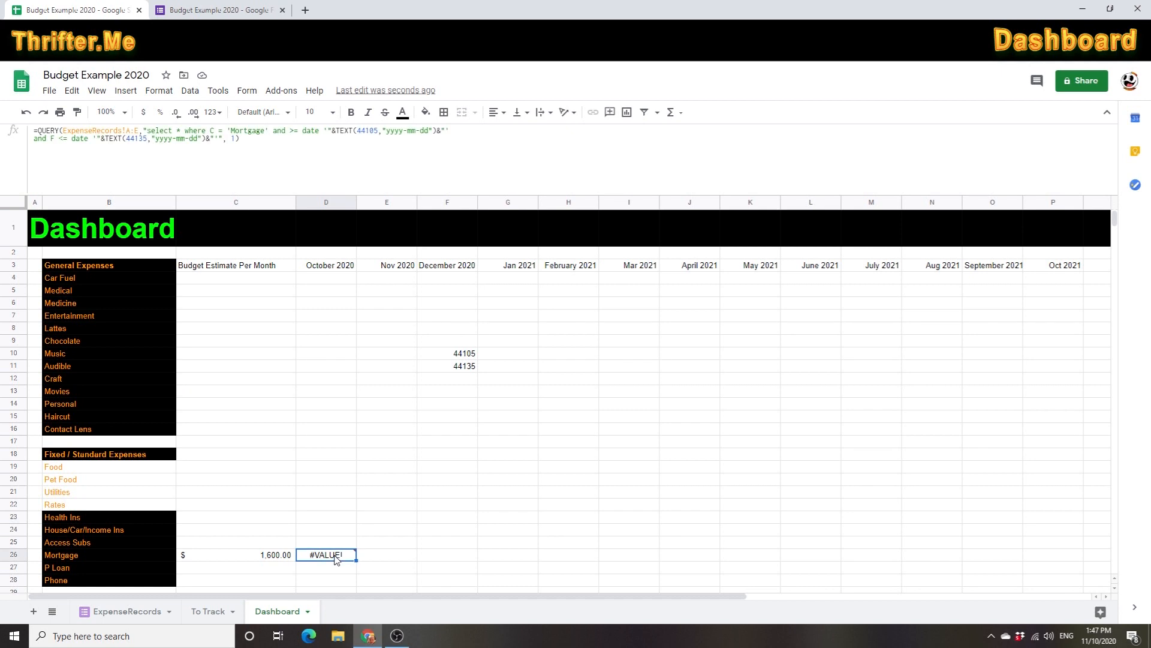
double_click(52, 138)
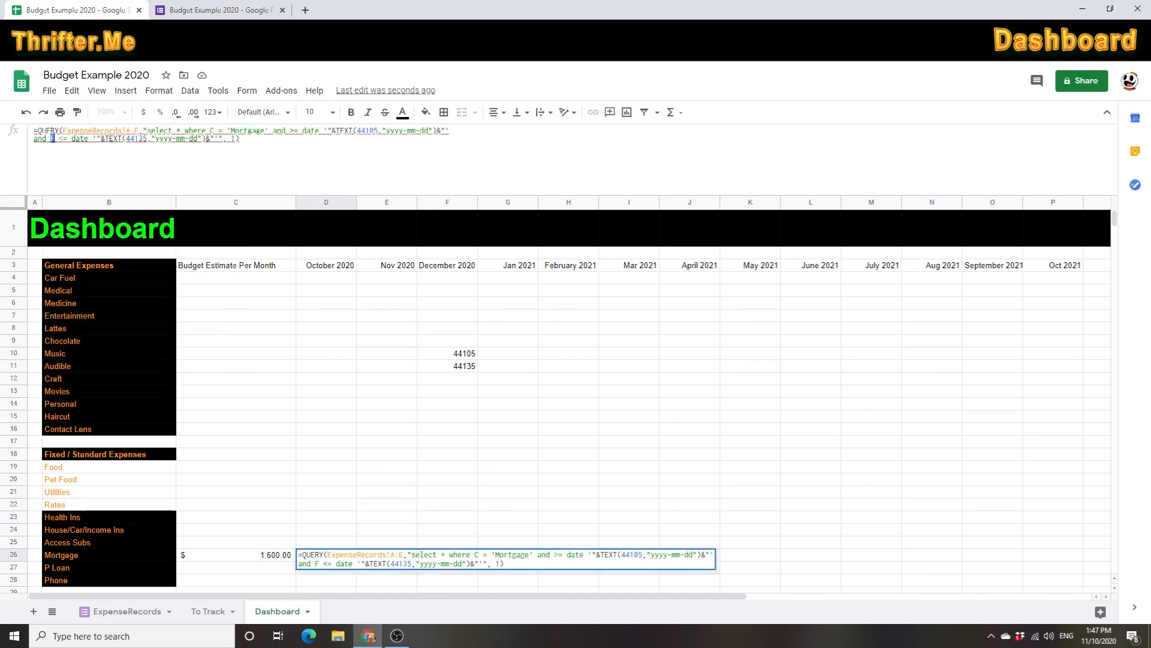
type("B")
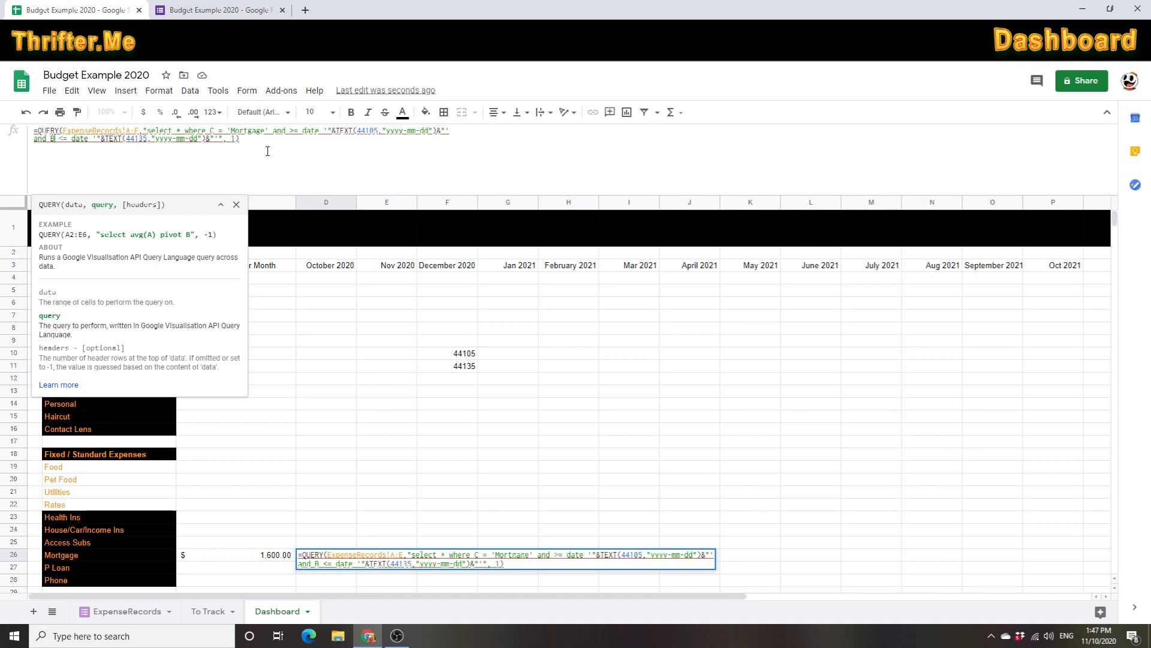
key("Return")
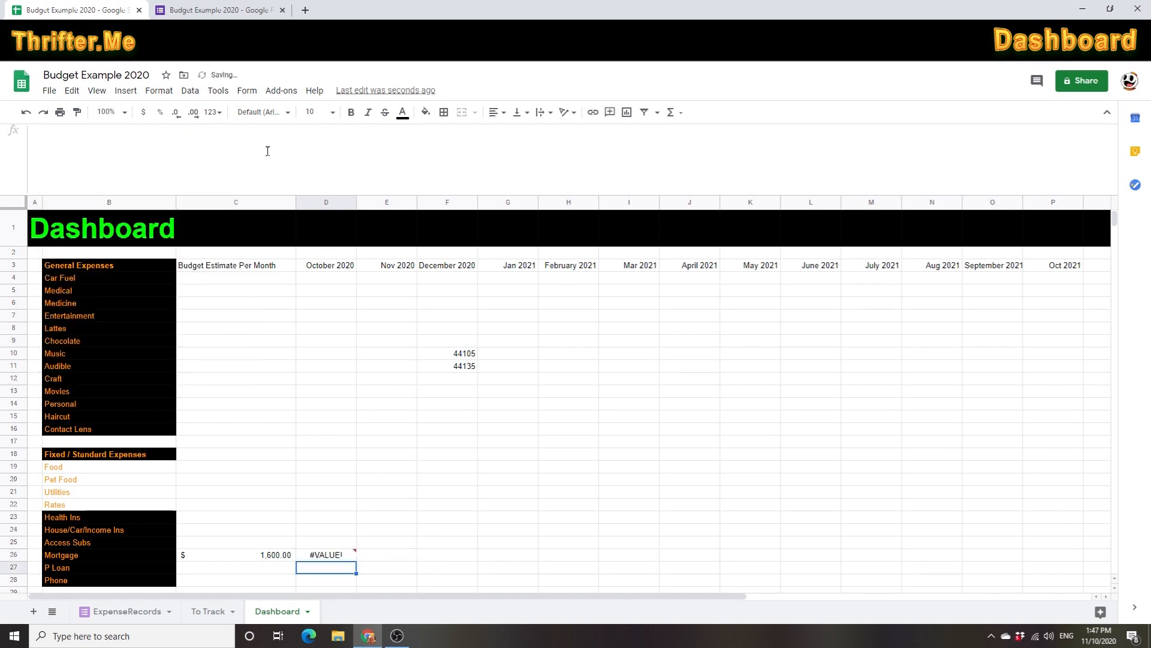
- Insert the missing column letter B before the >= date condition in D26's QUERY
left_click(339, 557)
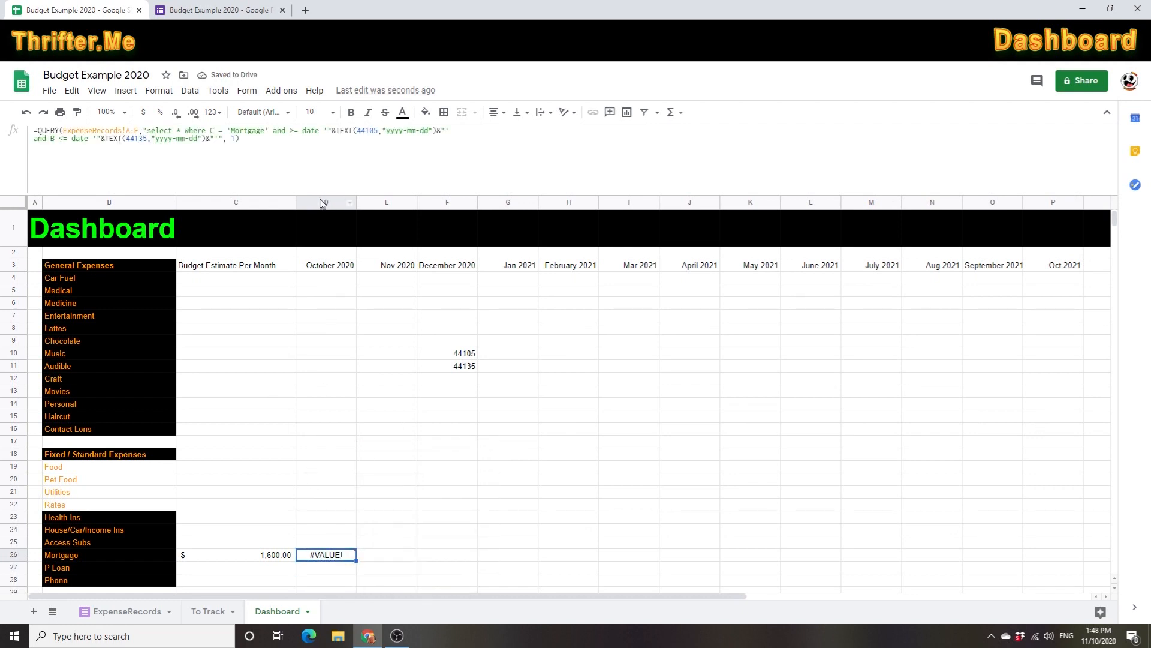
left_click(289, 131)
type("B")
key("Return")
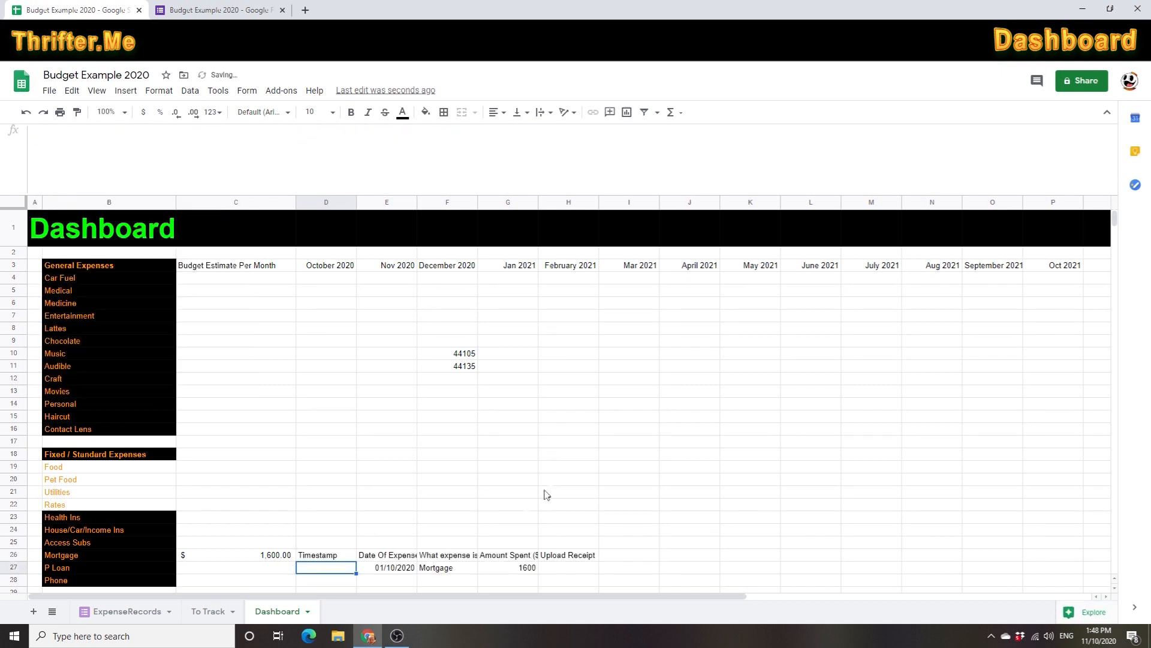
- Examine the header and record cells that the Mortgage QUERY outputs across rows 26 and 27
left_click(345, 557)
scroll(343, 556, "down", 1)
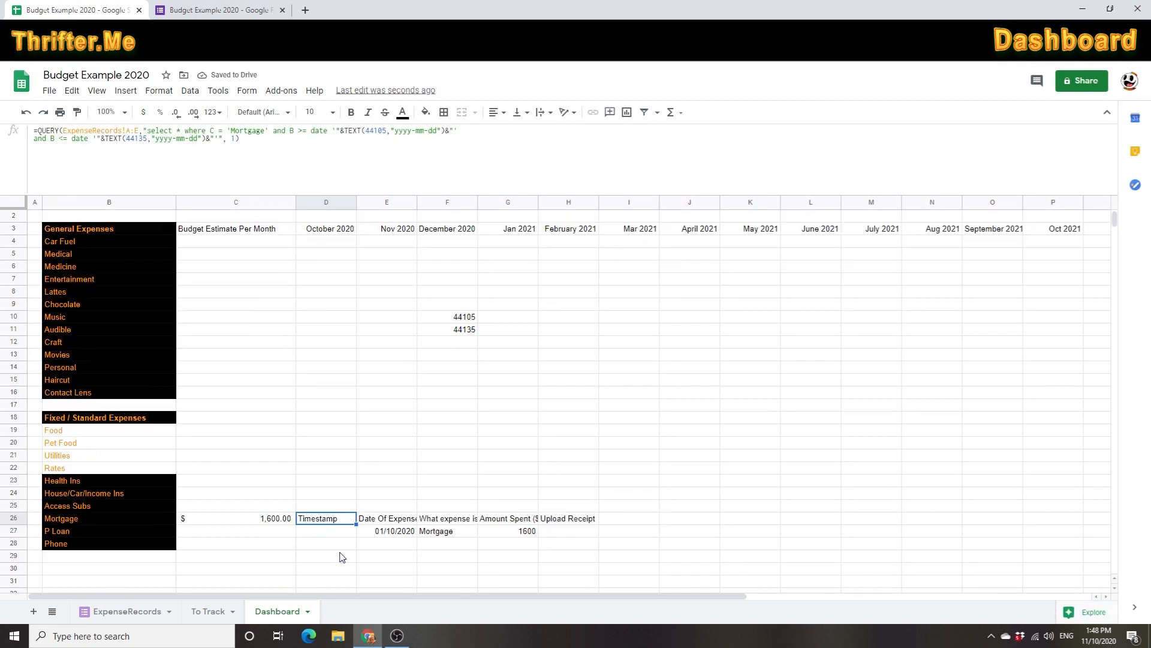
scroll(343, 555, "down", 1)
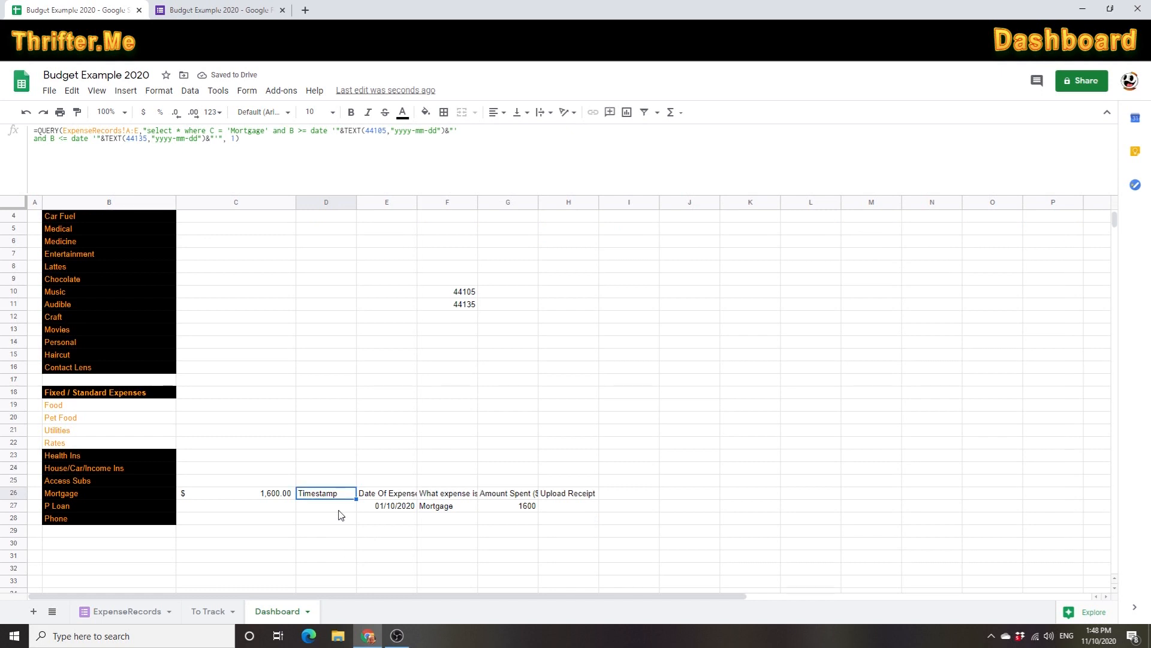
left_click(381, 495)
left_click(451, 495)
left_click(520, 495)
left_click(557, 495)
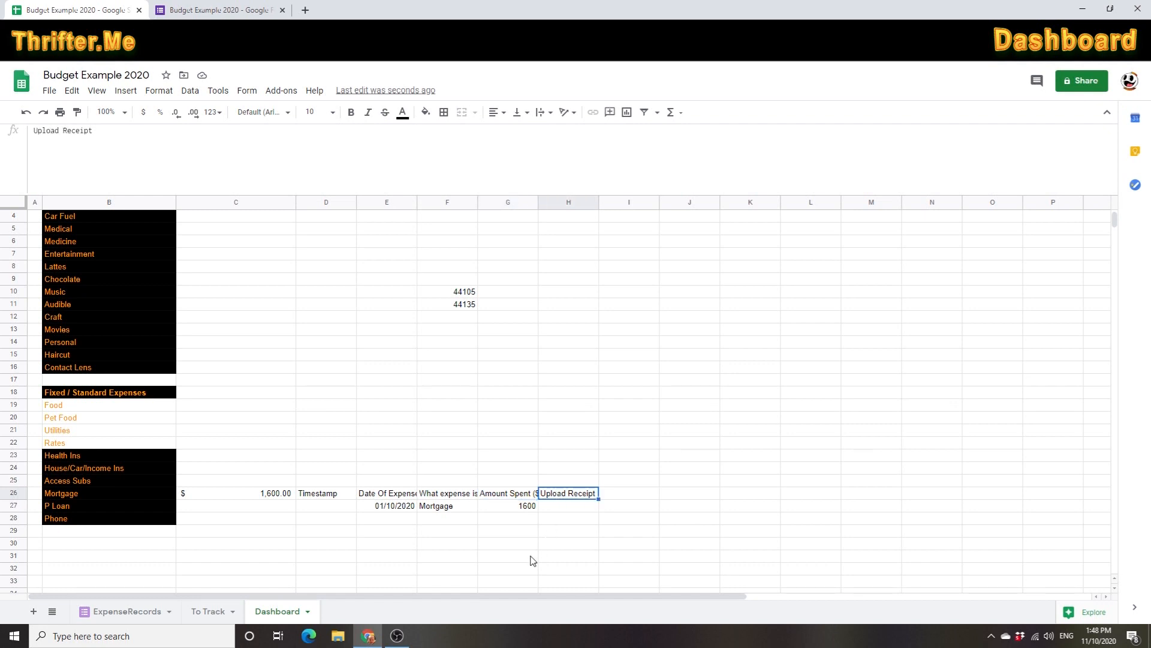
left_click_drag(321, 496, 521, 507)
left_click(574, 523)
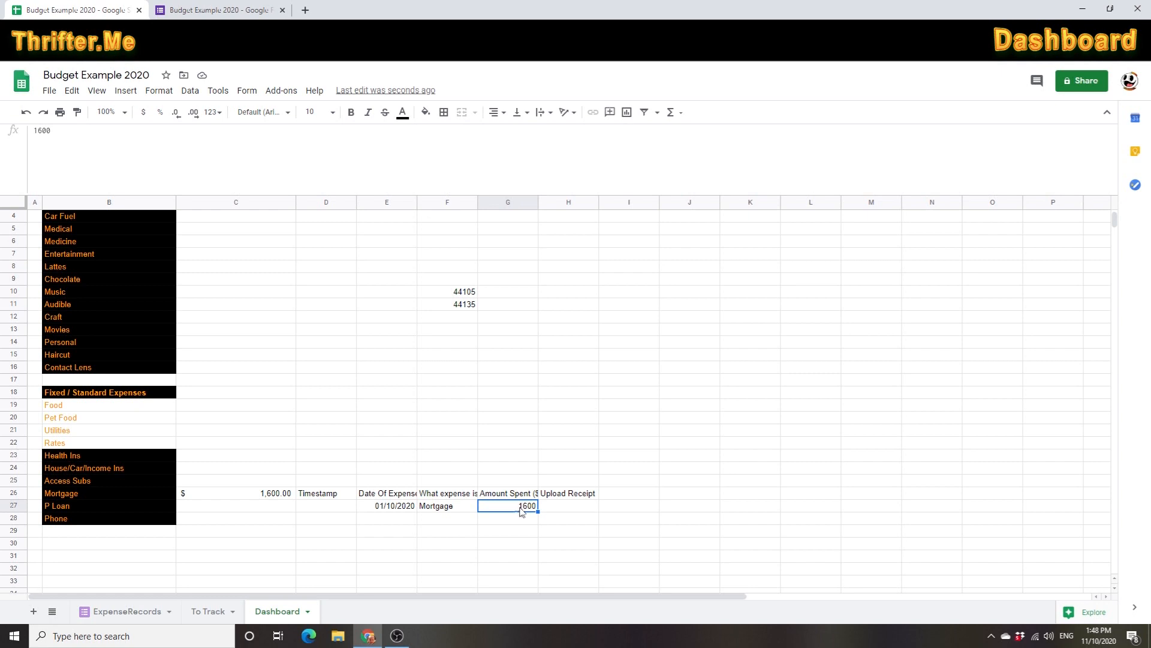
- Check the Mortgage entries in ExpenseRecords and make D26's QUERY select only column D instead of all columns
left_click(154, 611)
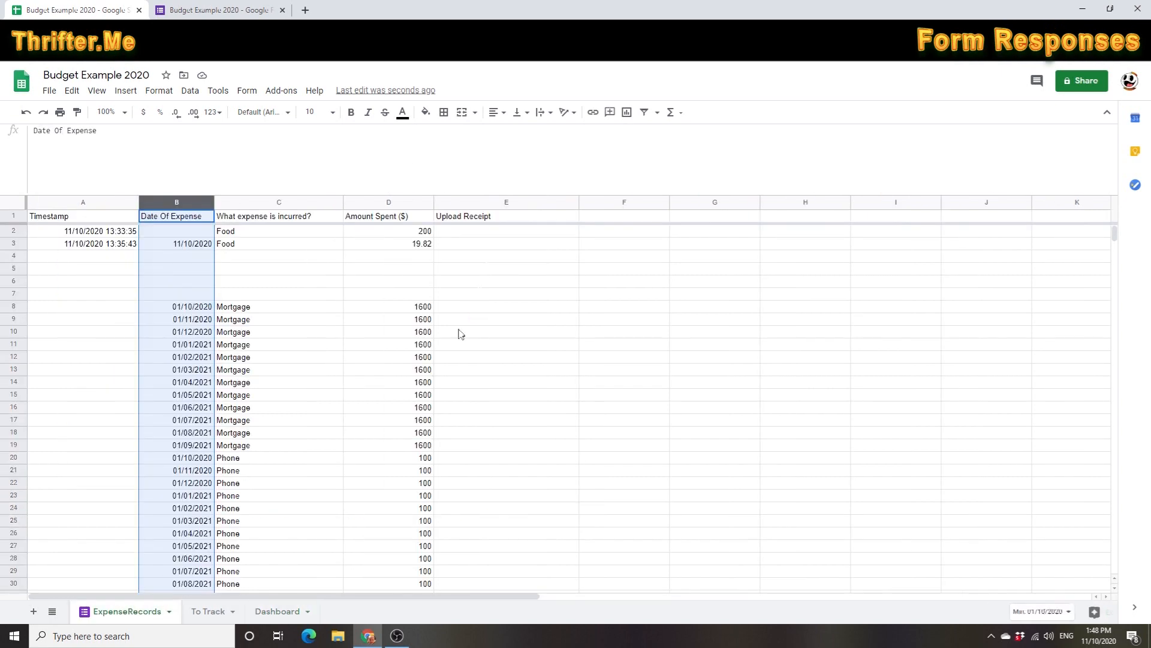
left_click(205, 307)
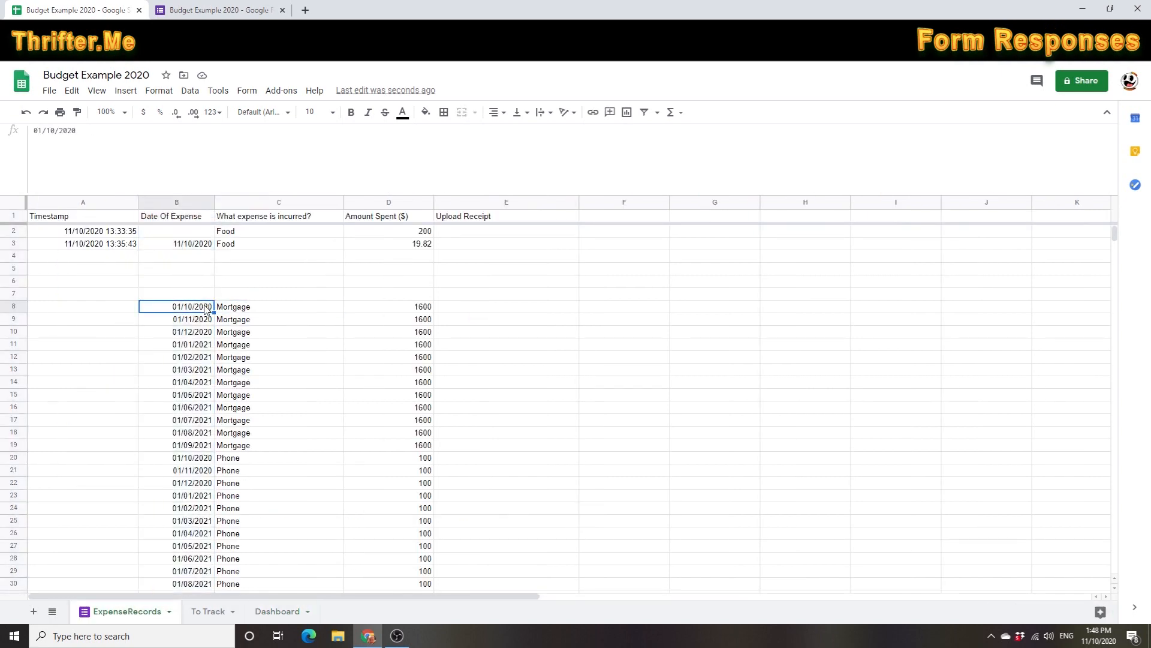
left_click(414, 308)
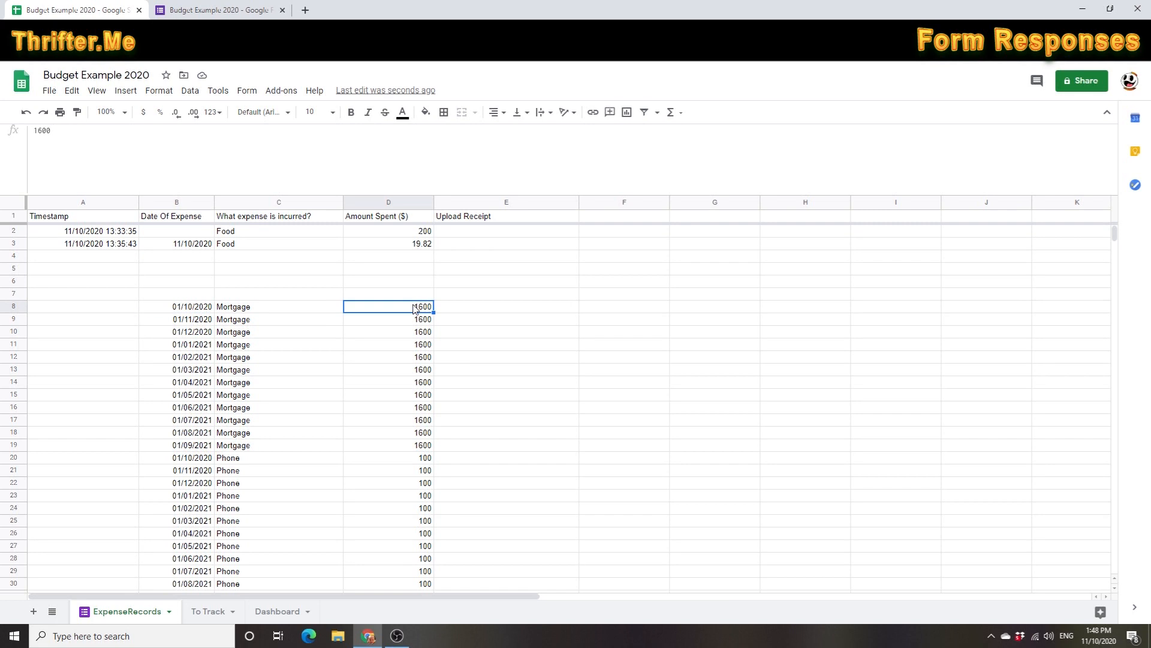
left_click(305, 611)
left_click(328, 497)
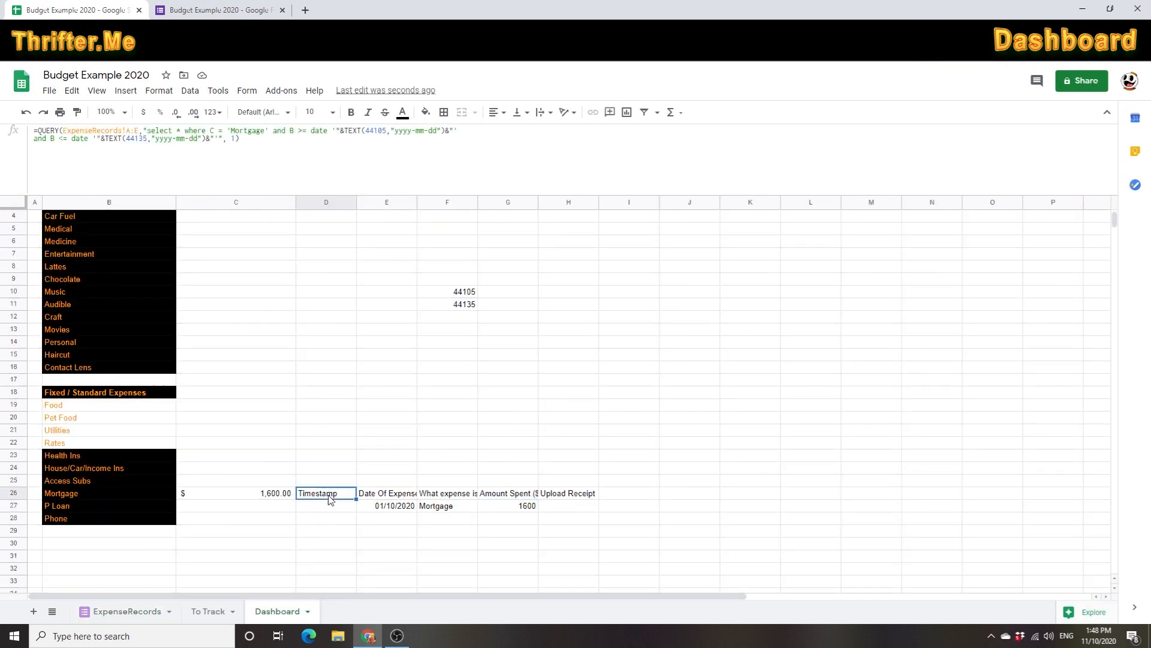
left_click(178, 130)
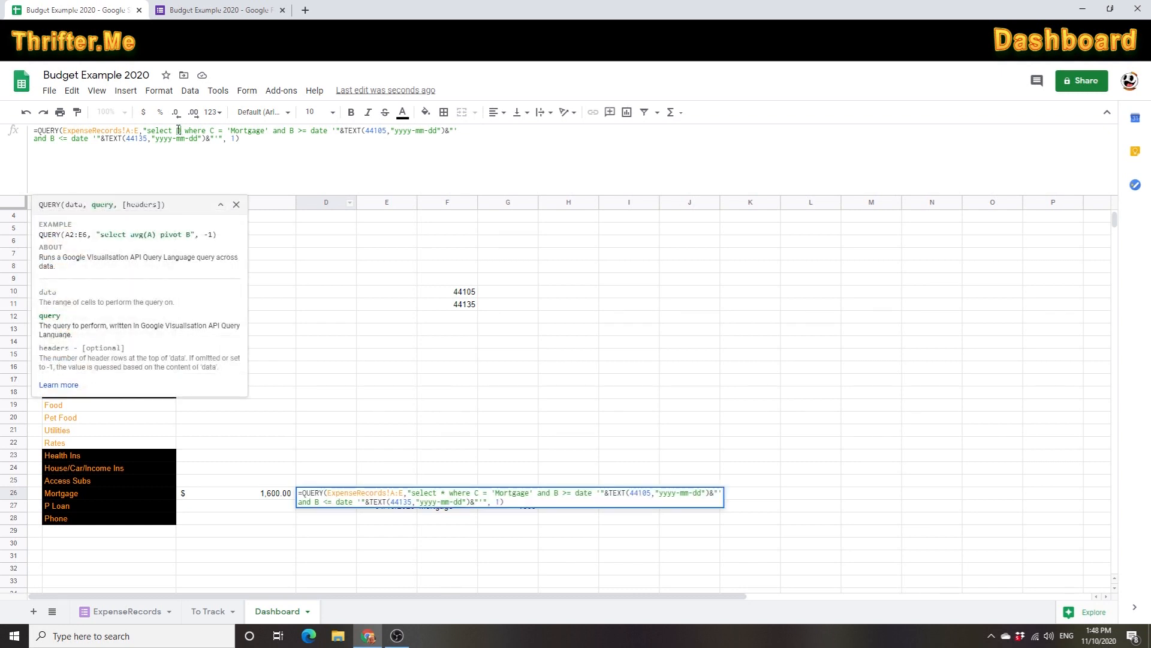
type("D")
key("Return")
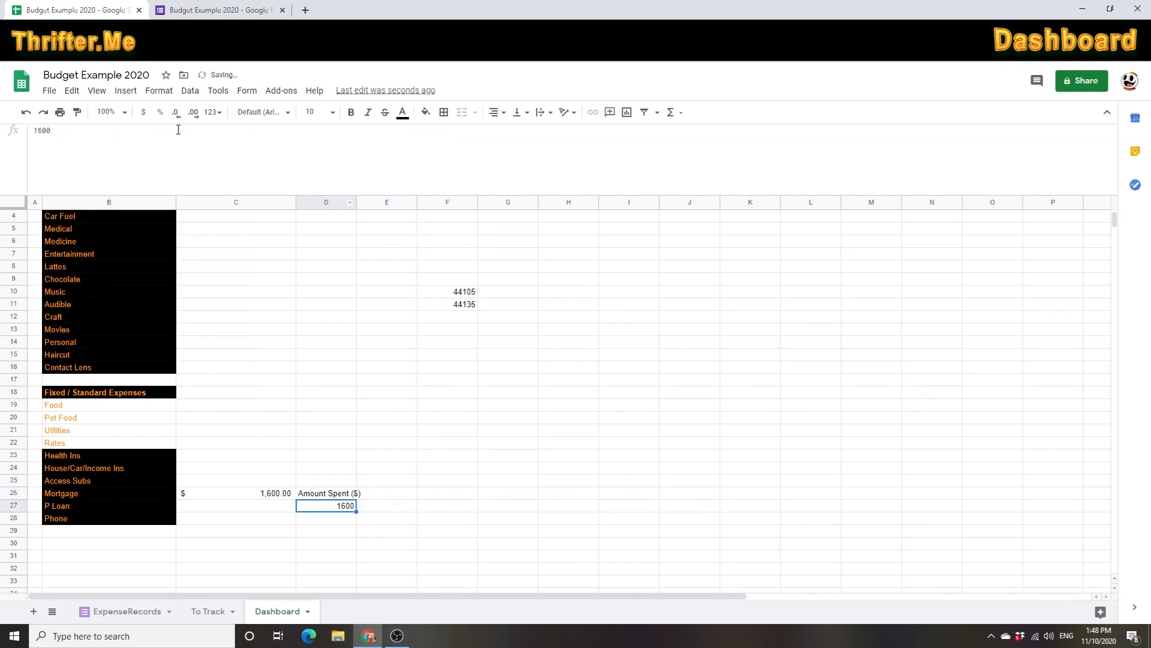
- Try overwriting the QUERY output in D27 with 111, and clear that entry again
left_click(336, 495)
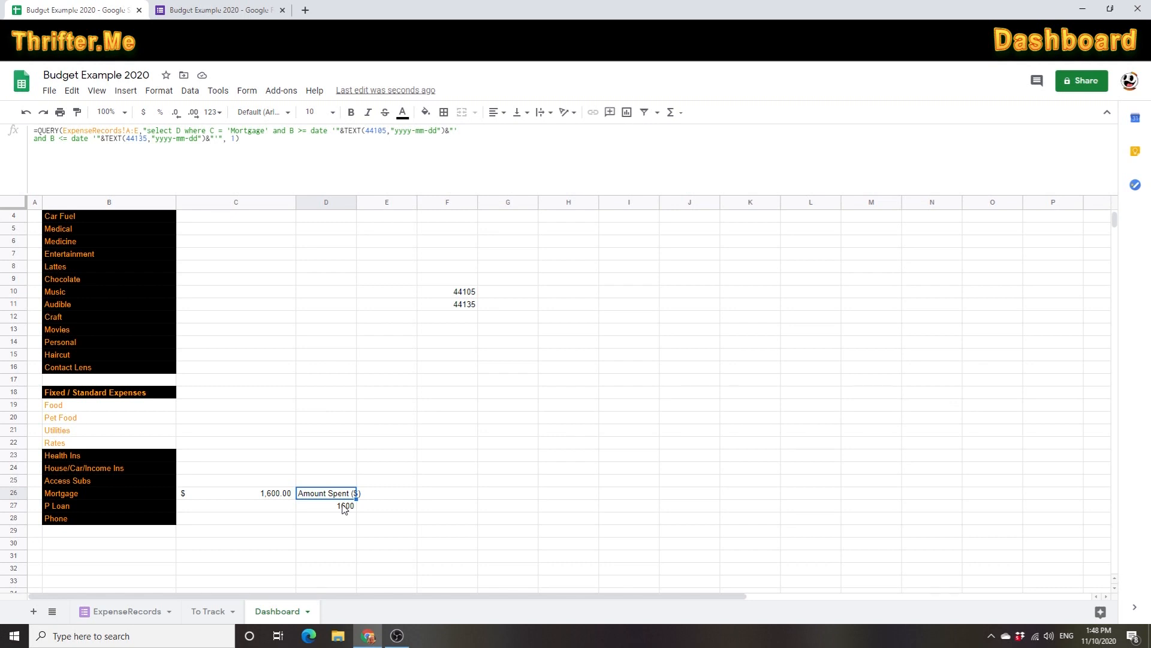
left_click(346, 507)
left_click(345, 495)
left_click(342, 506)
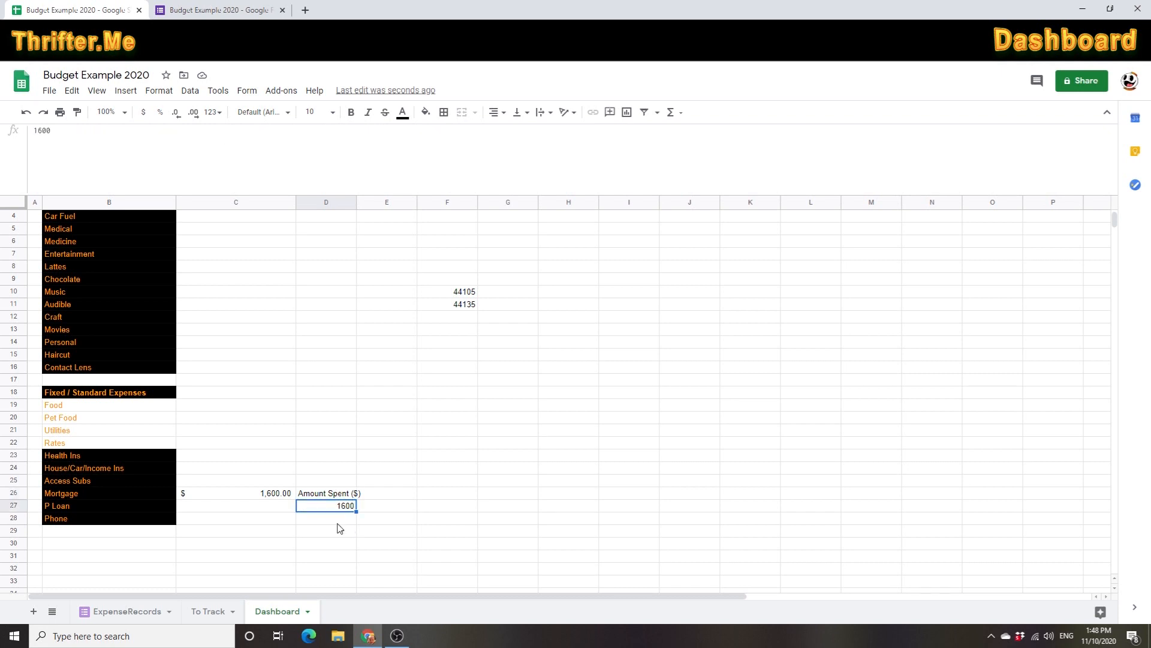
type("111")
key("Return")
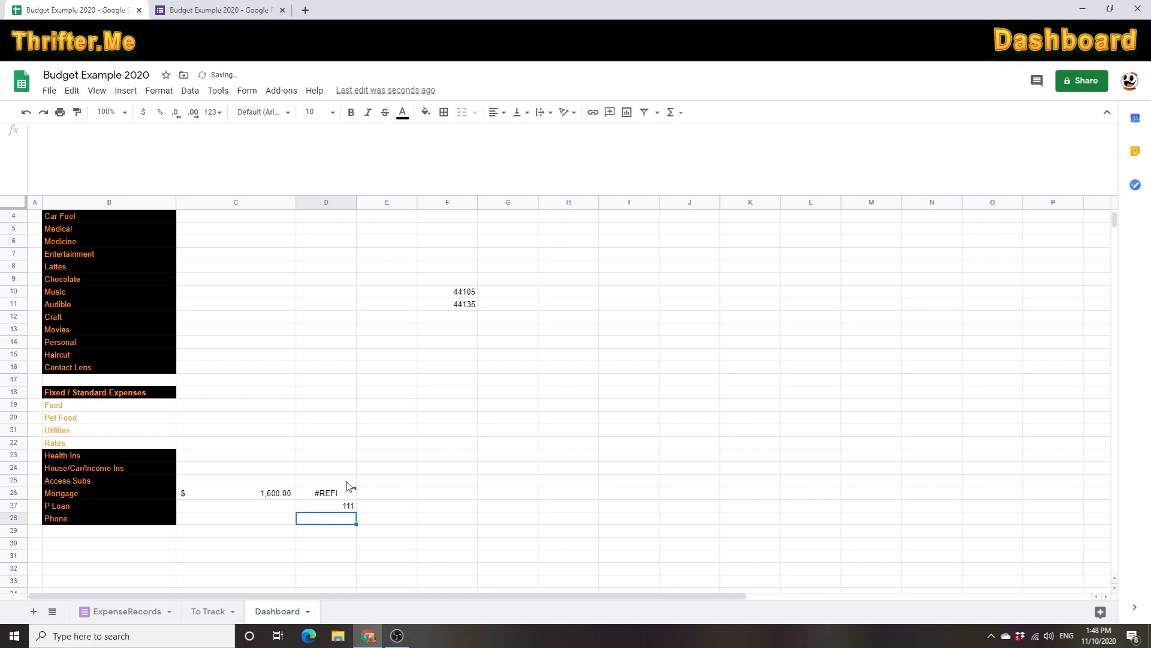
left_click(333, 555)
left_click(339, 507)
key("Delete")
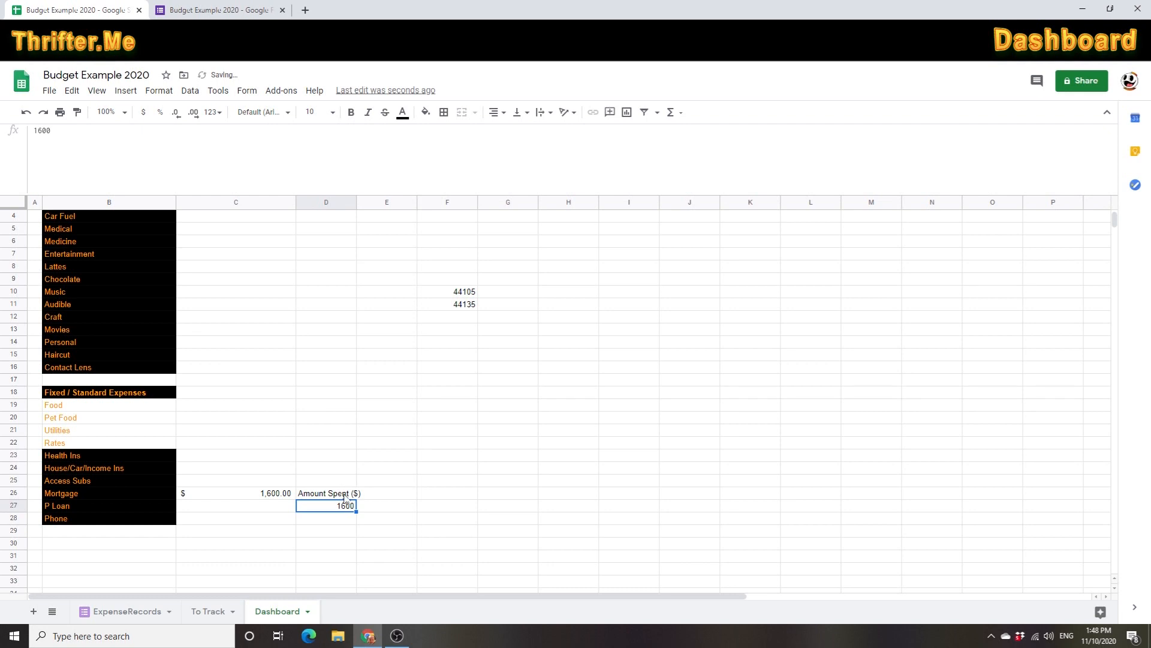
- Try adding label '' after the second date condition in D26's QUERY to blank out the header
left_click(346, 497)
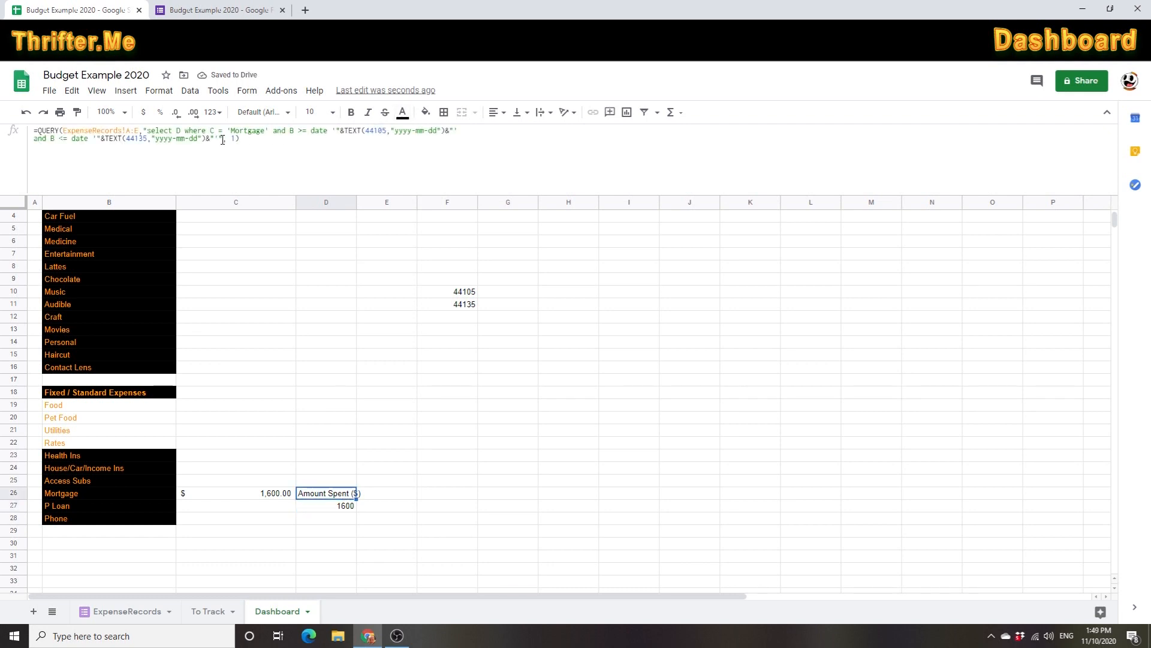
left_click(222, 140)
type("label")
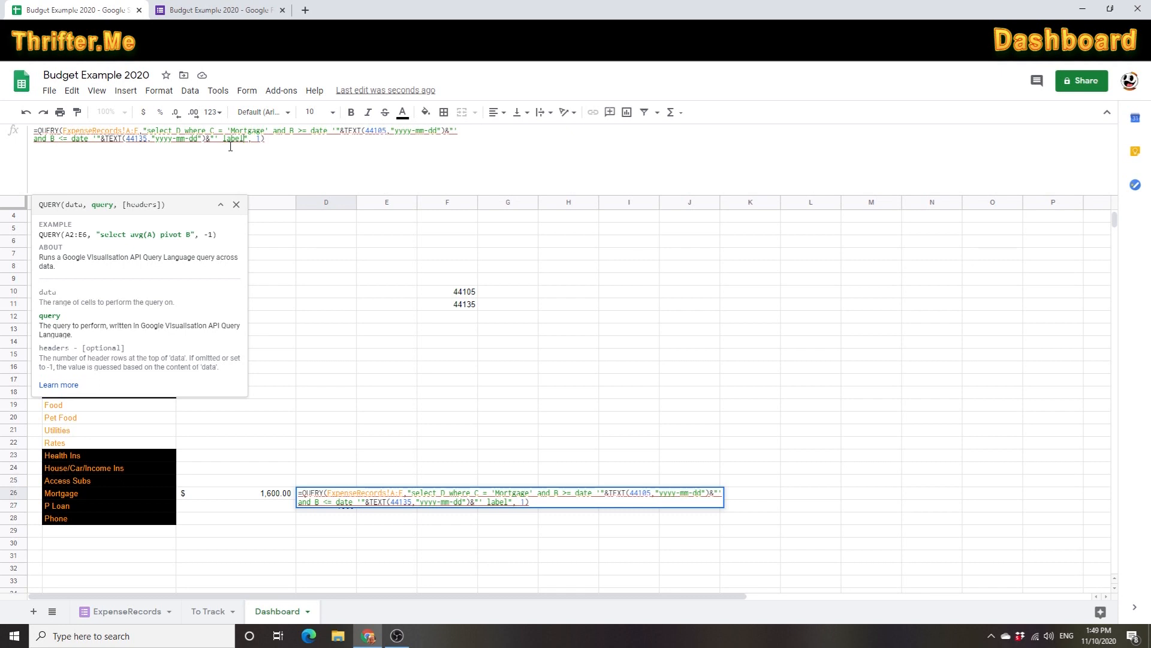
type(" ''")
key("Return")
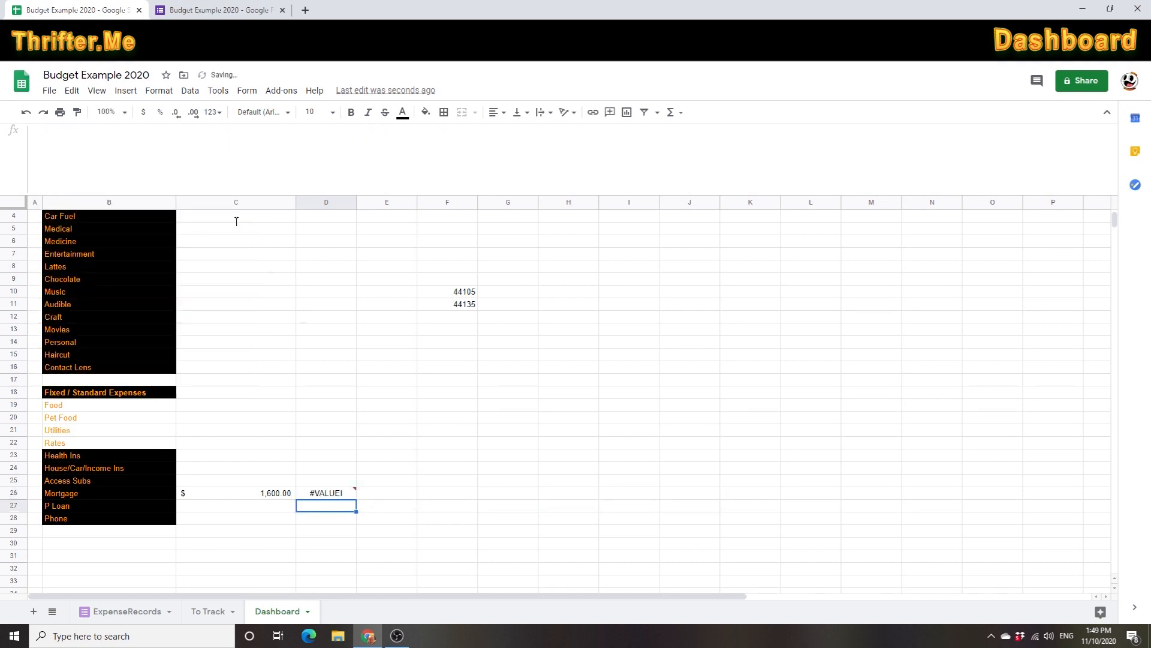
- Insert the missing column letter D after label in D26's QUERY so the clause reads label D ''
left_click(335, 495)
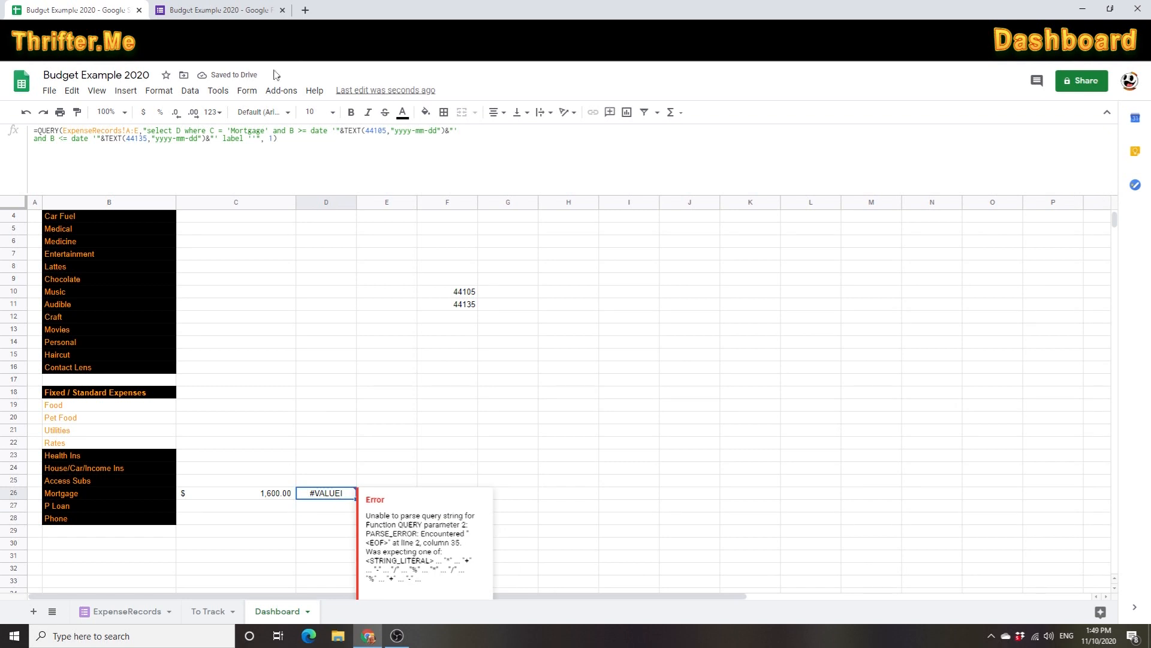
left_click(249, 139)
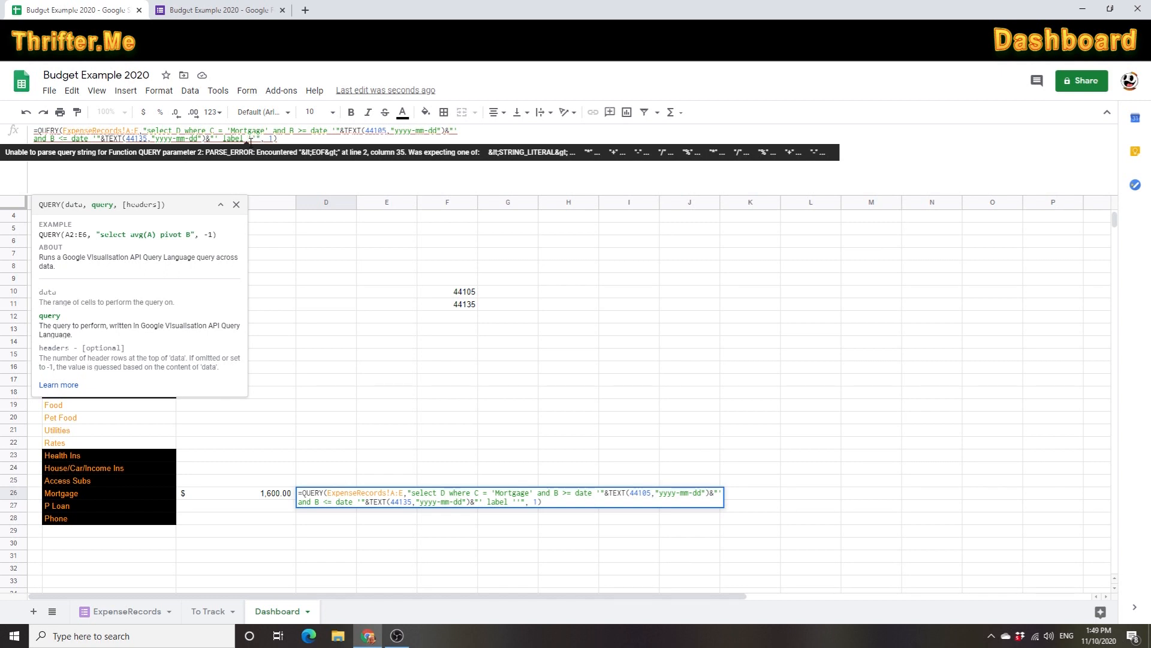
type("D")
key("Return")
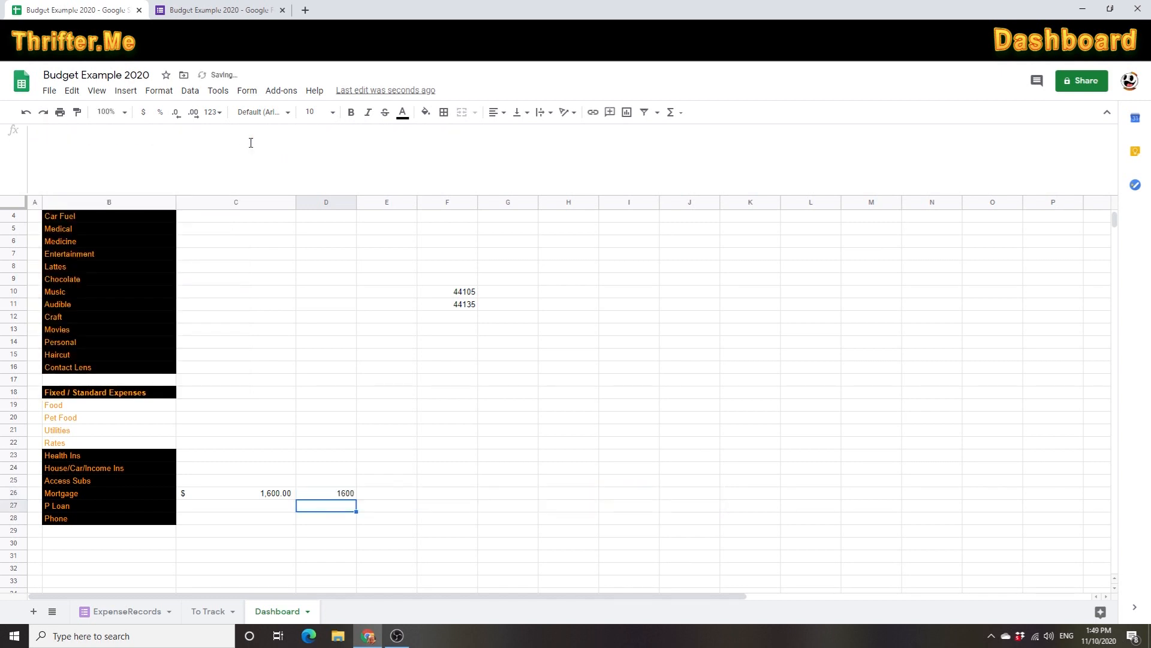
- Try the label text This Is The Label for column D in D26's QUERY, and empty the label again
left_click(329, 495)
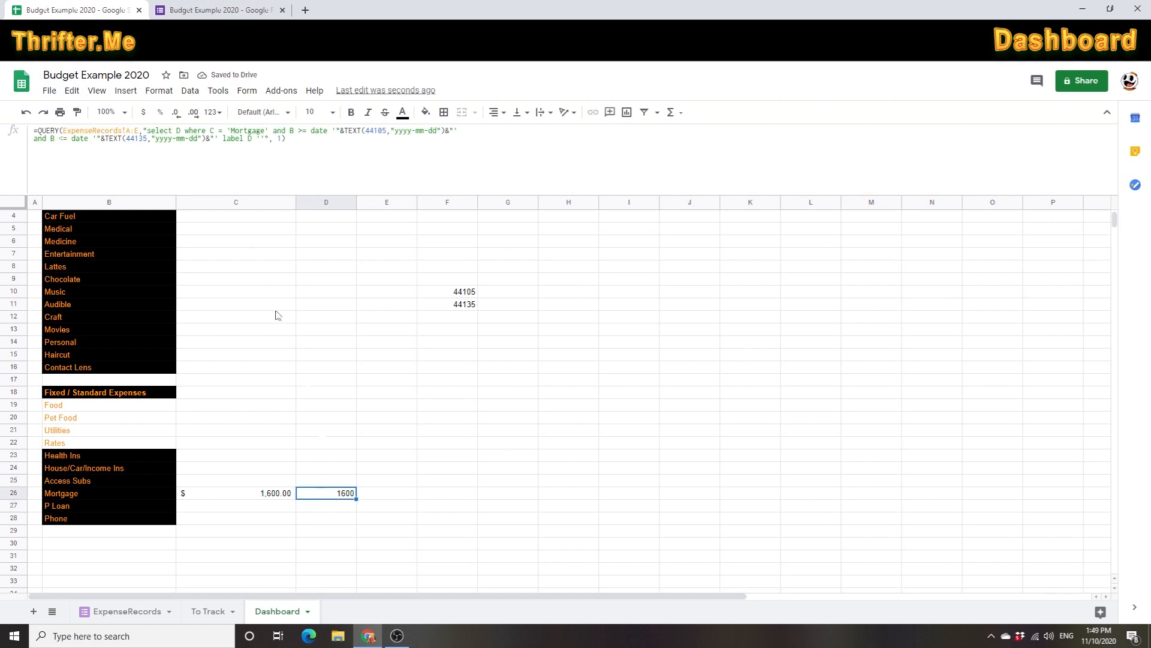
double_click(250, 139)
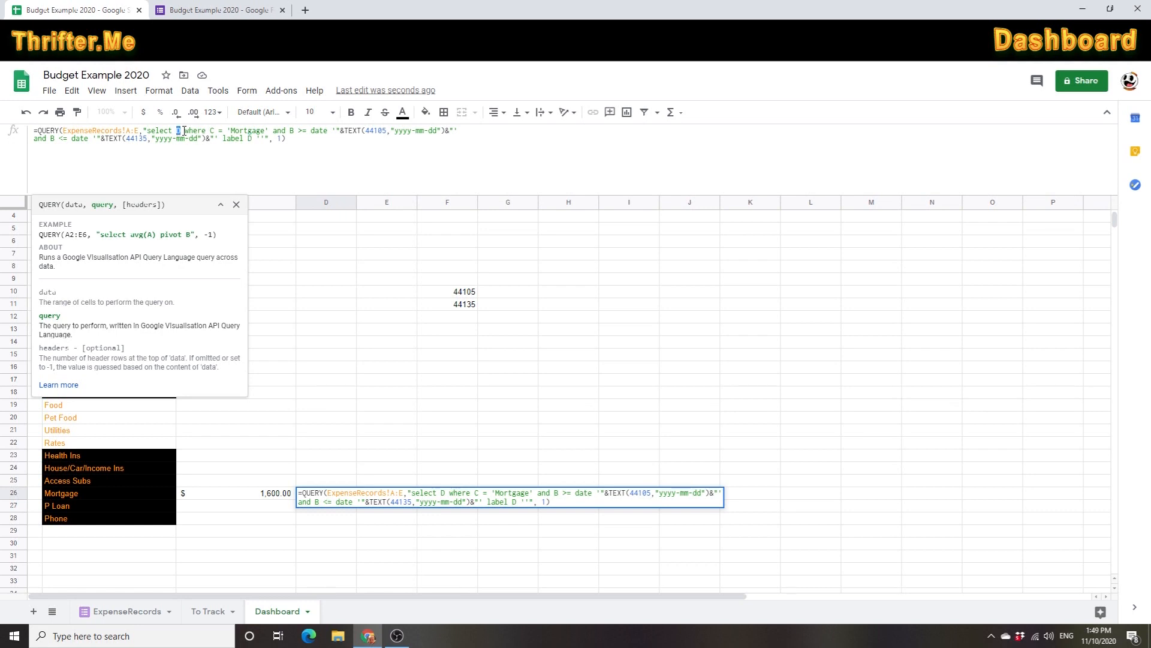
left_click(262, 140)
type("This Is The Label")
key("Return")
left_click(321, 495)
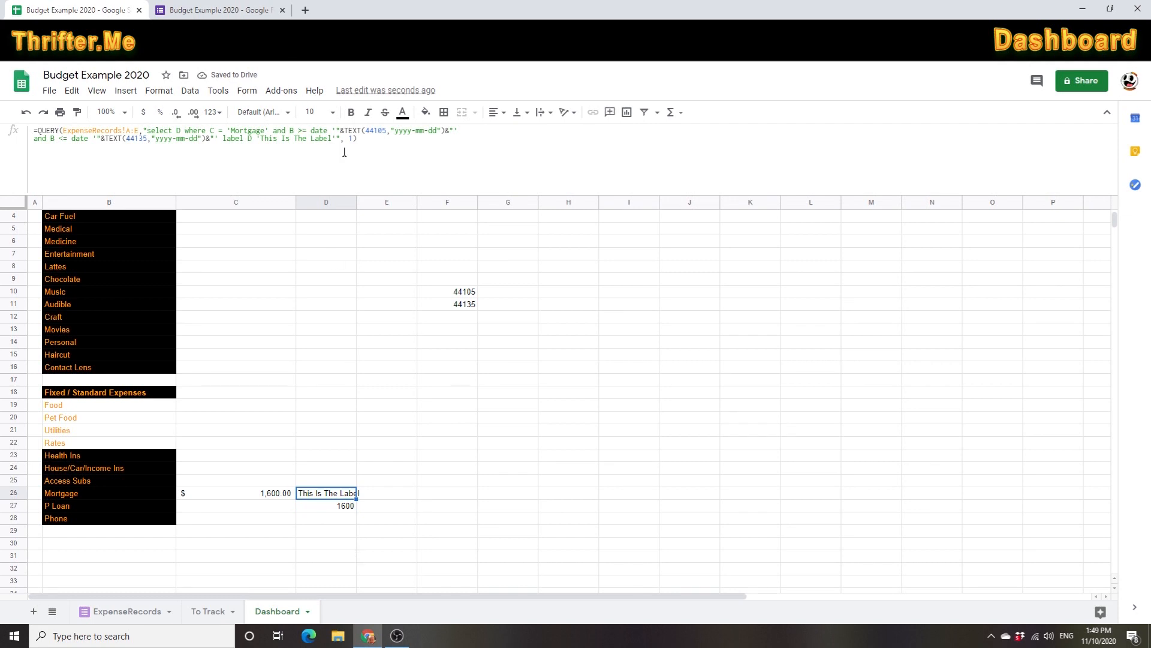
left_click_drag(332, 139, 260, 139)
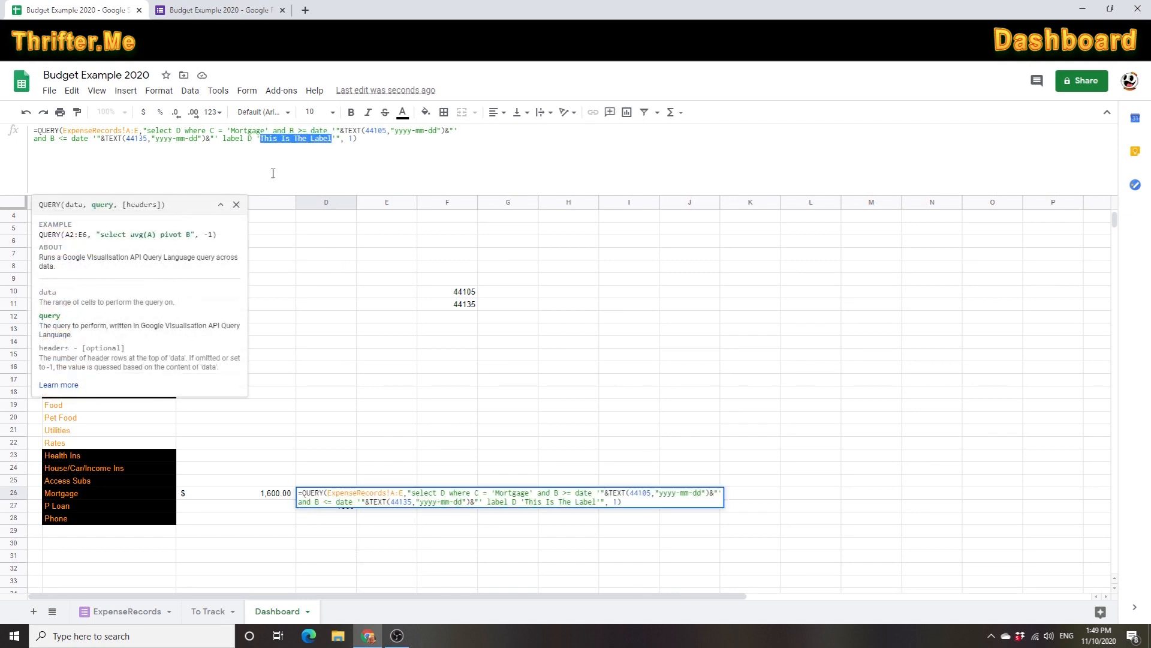
key("BackSpace")
key("Return")
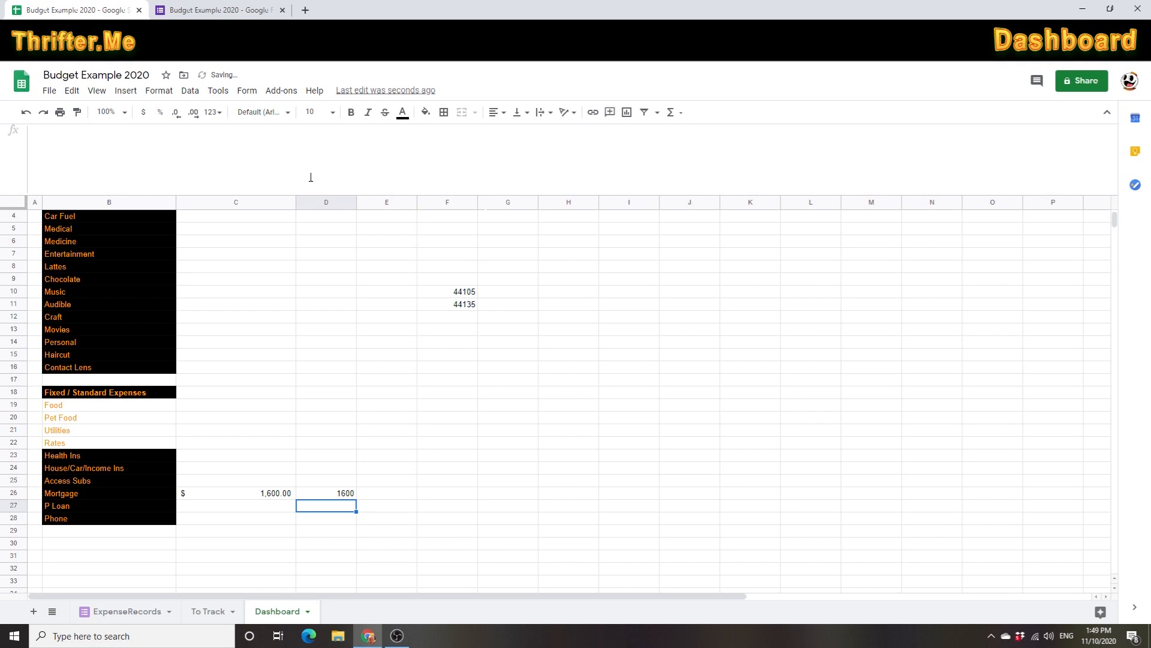
left_click(336, 496)
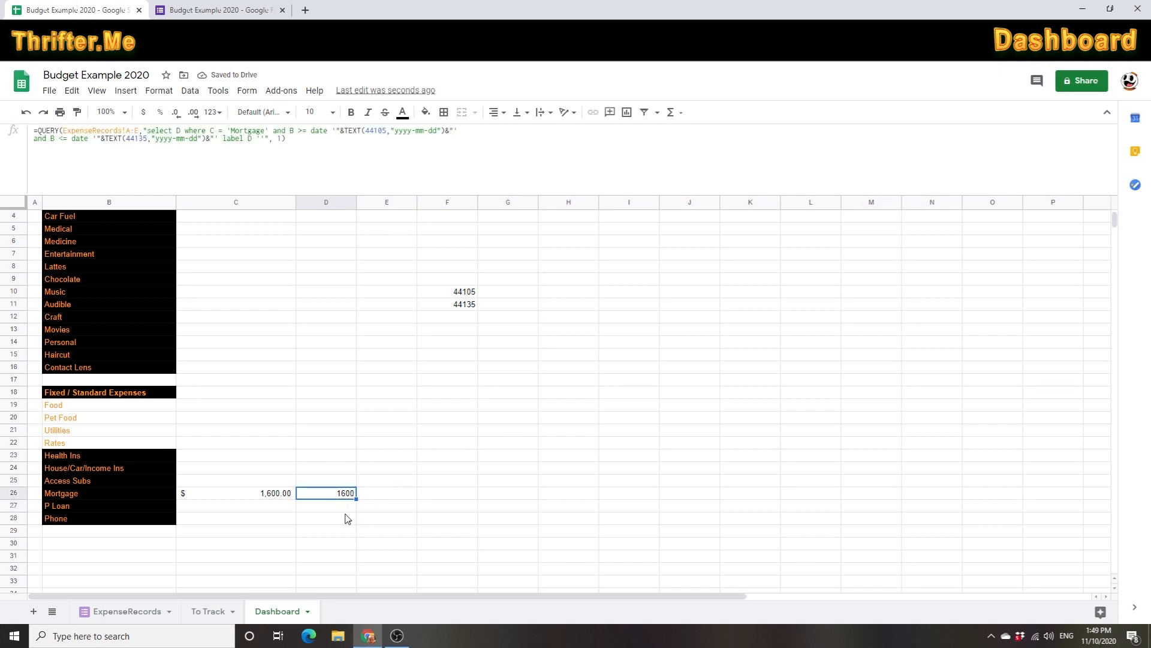
- Format the October 2020 cells D4:D28 on the Dashboard as currency
left_click(346, 518)
scroll(411, 437, "up", 2)
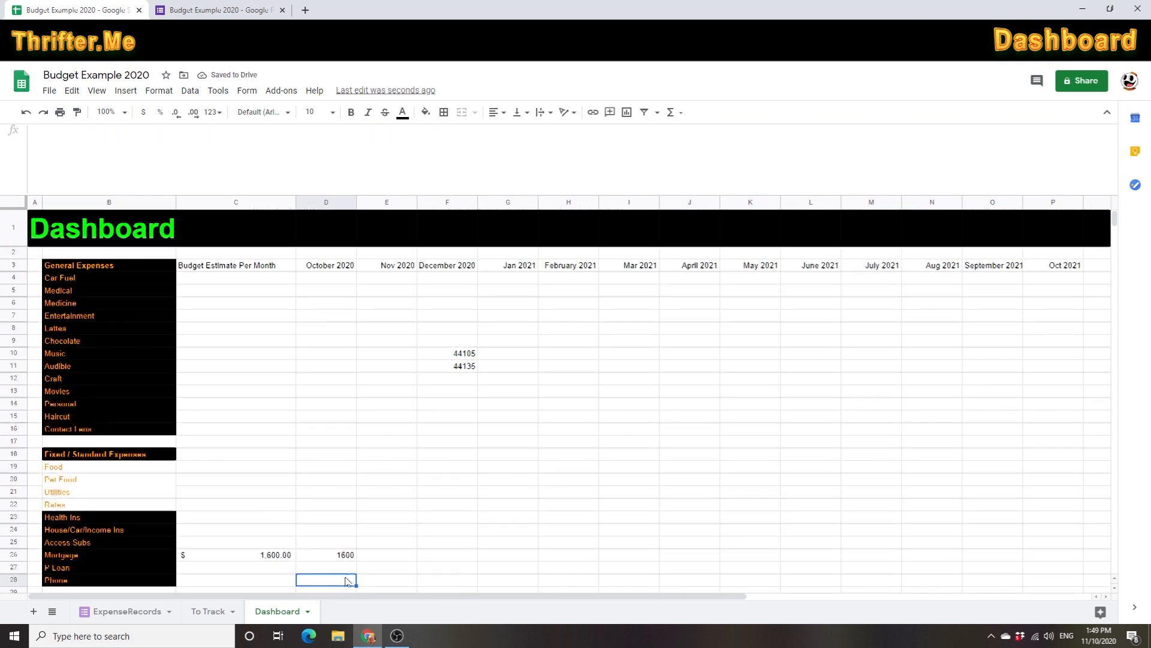
scroll(346, 580, "down", 1)
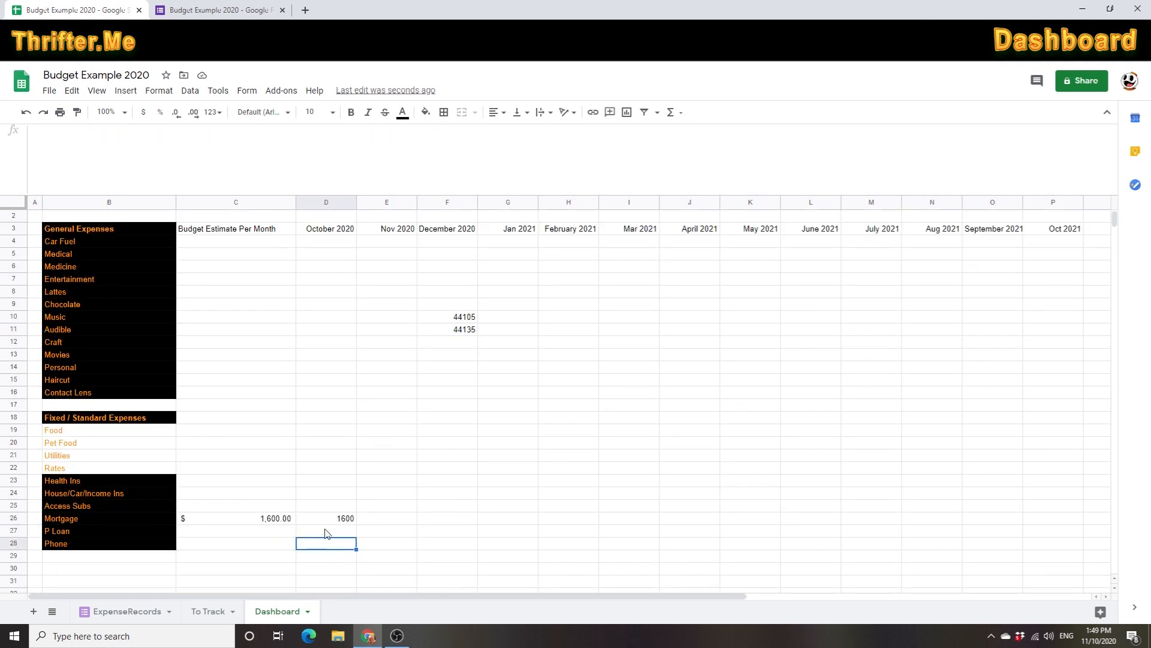
left_click(345, 244, "shift")
left_click(143, 112)
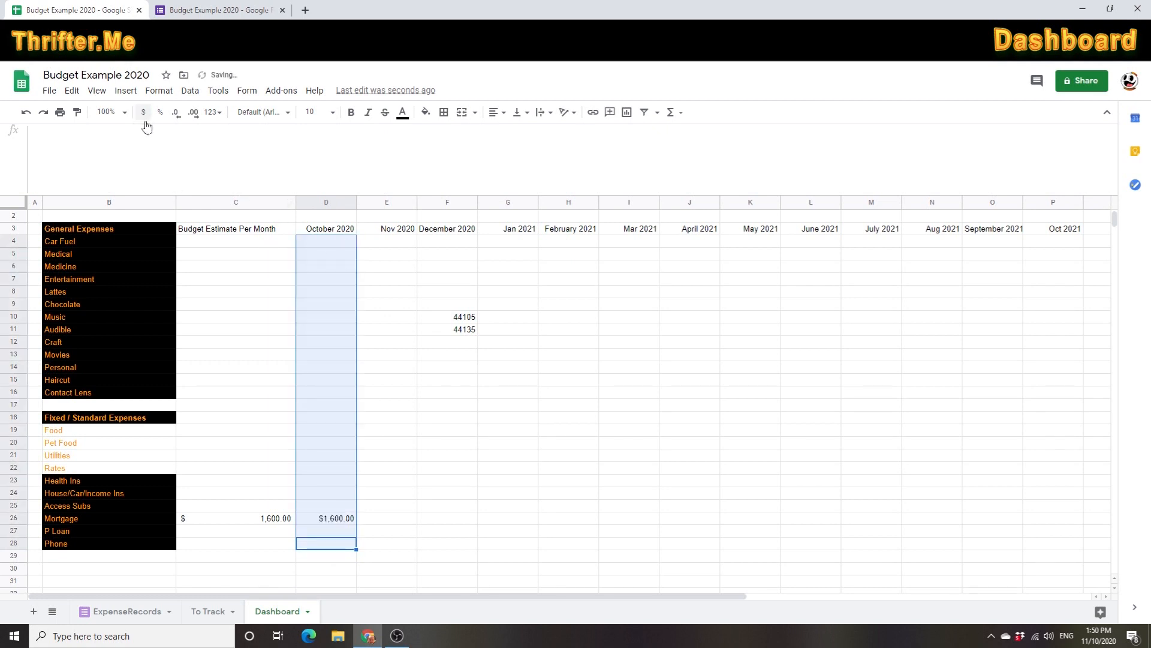
- Try a SUM of the Mortgage cells C26:E26 in F26, and delete that formula again
left_click(423, 519)
left_click(288, 570)
left_click_drag(273, 518, 412, 518)
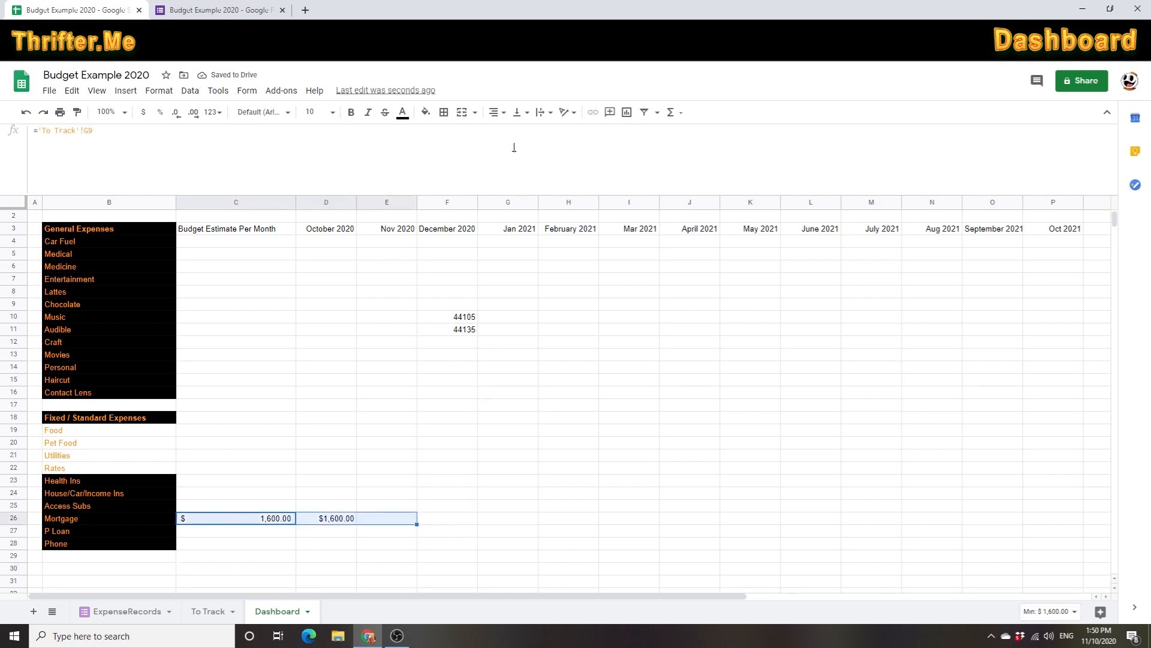
left_click(671, 112)
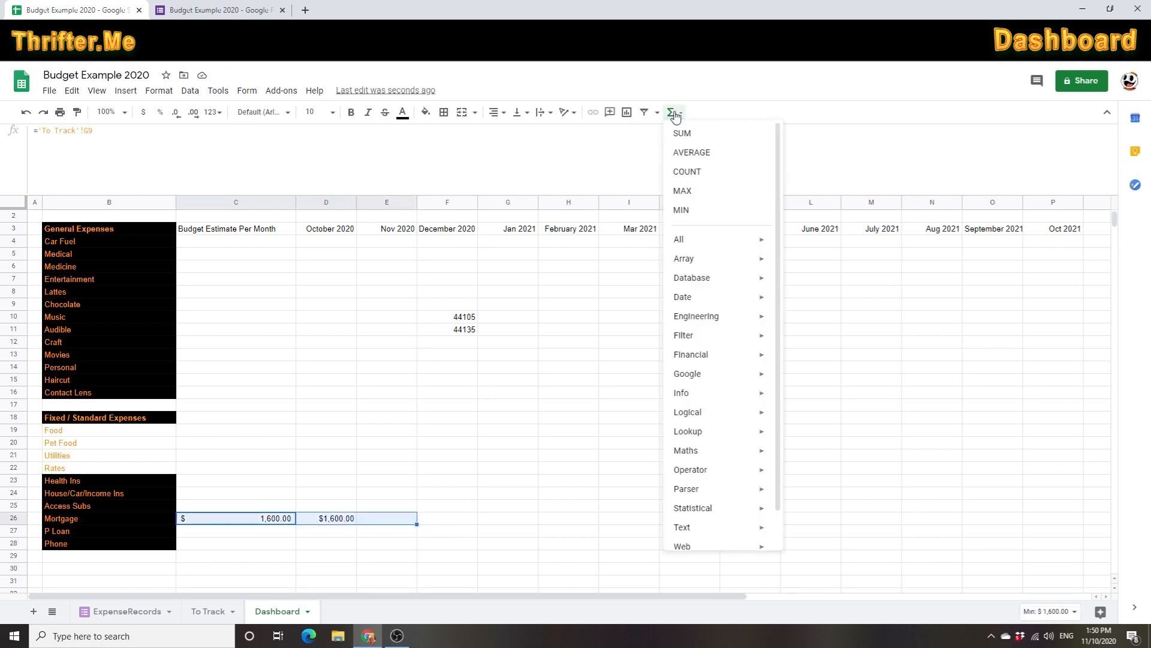
left_click(682, 133)
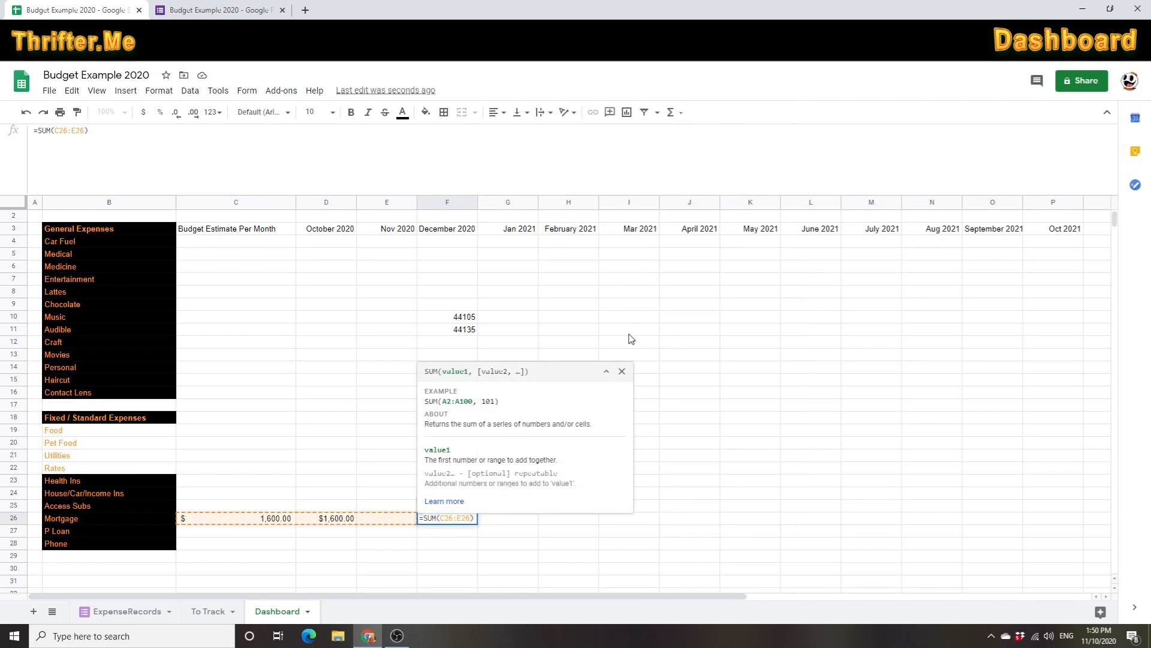
key("Return")
left_click(367, 555)
left_click(292, 519)
left_click(342, 519)
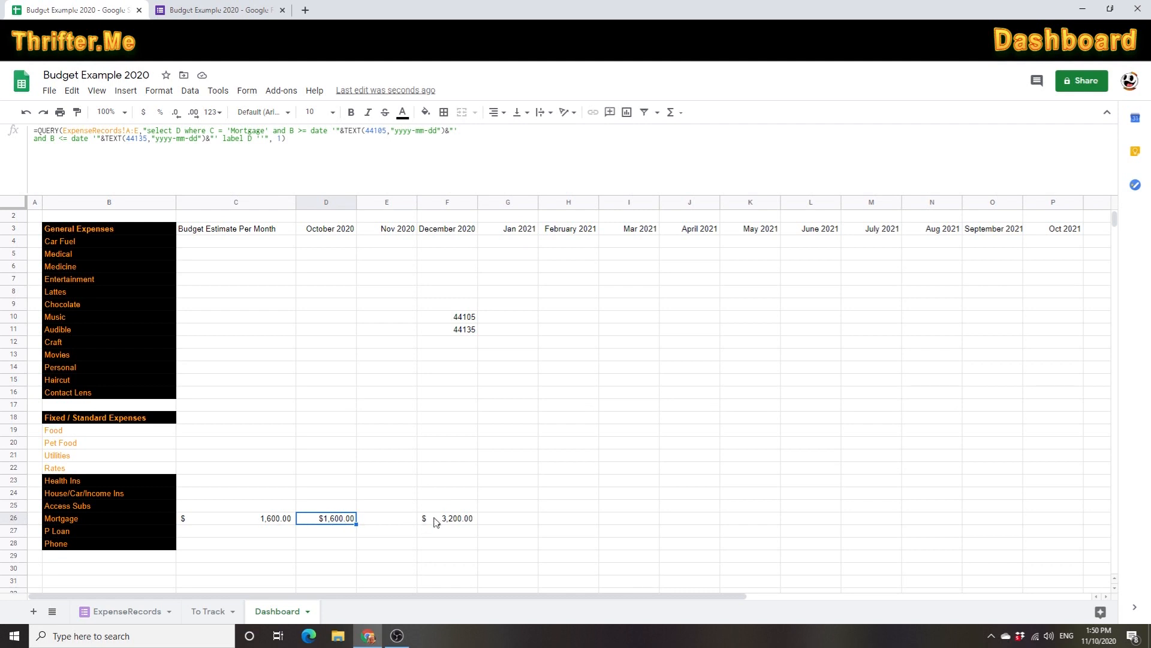
left_click(459, 520)
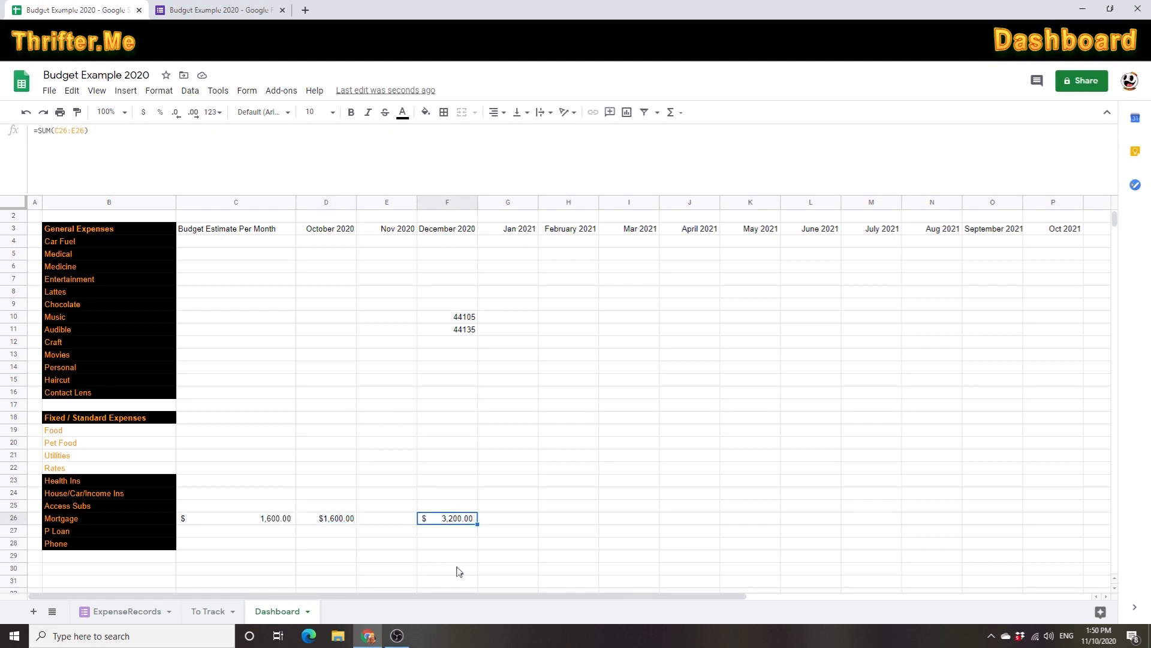
key("Delete")
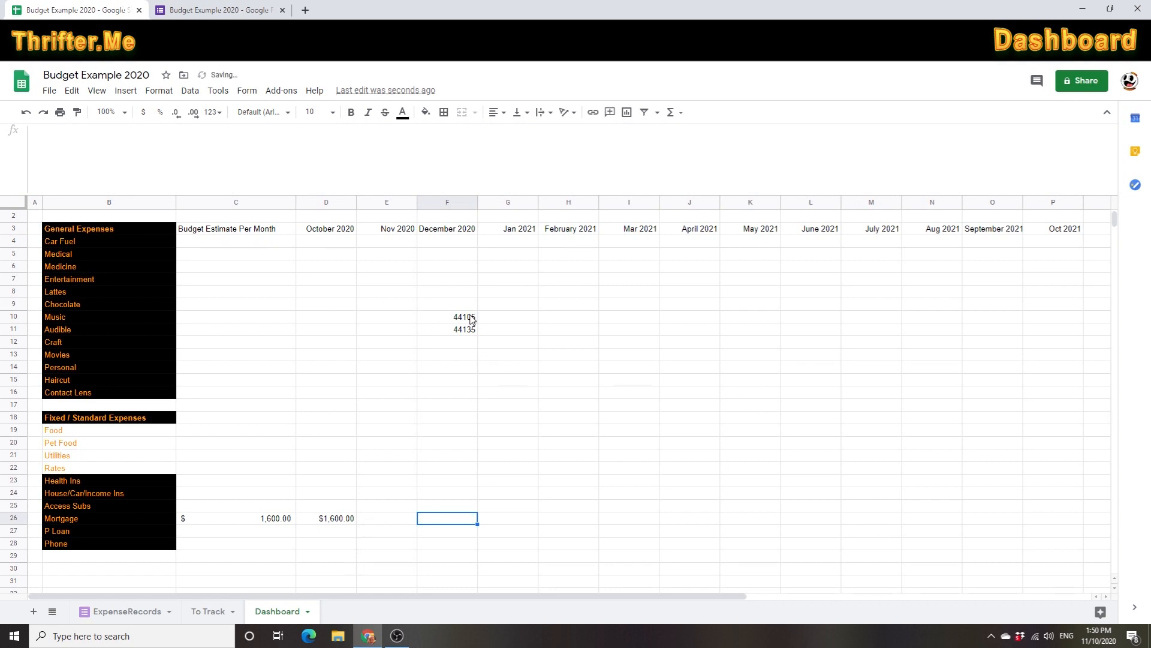
- Review the date values in F10:F11 and the Mortgage QUERY in D26 alongside the neighbouring November cell
left_click(347, 519)
left_click(348, 545)
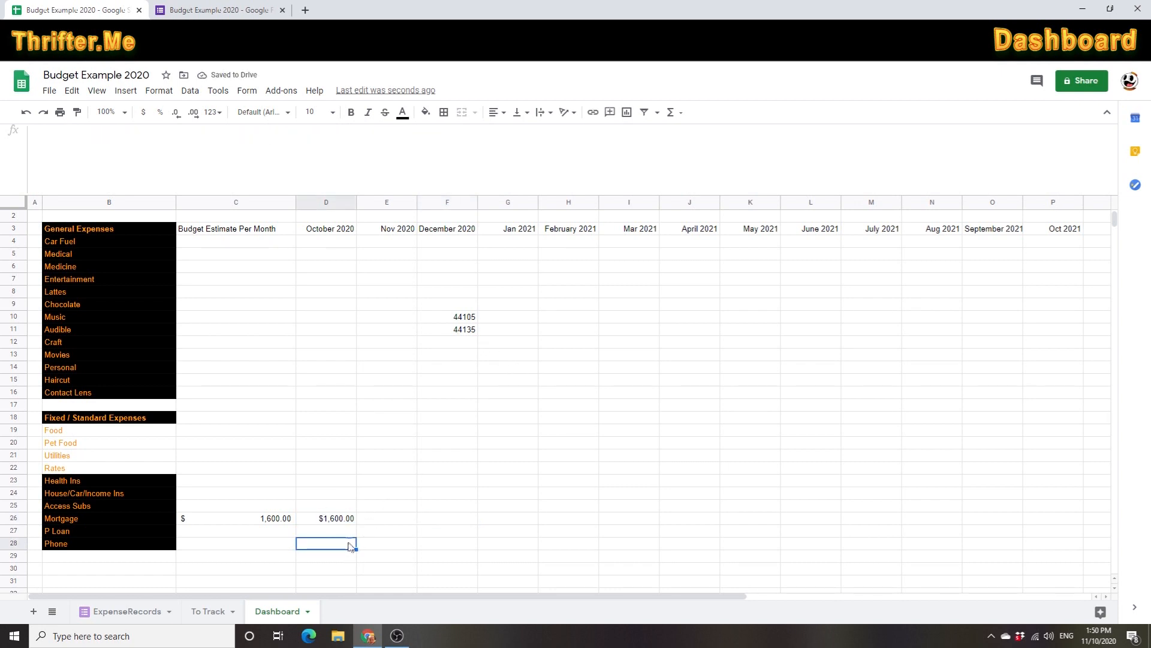
left_click_drag(475, 317, 470, 338)
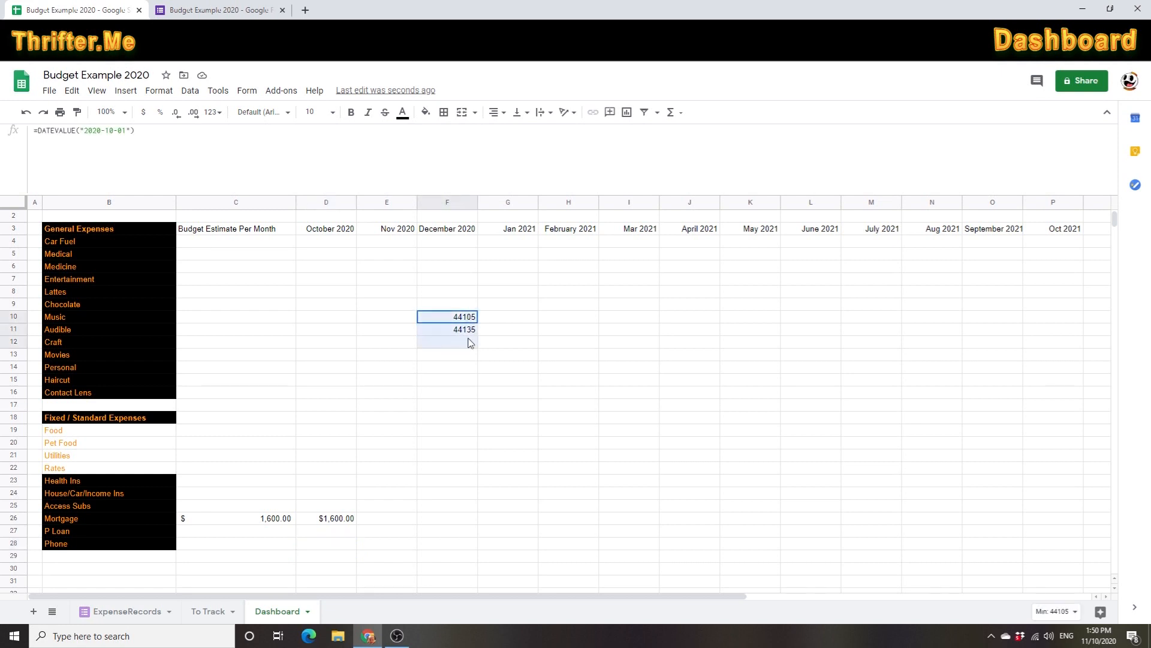
left_click(415, 463)
left_click(385, 522)
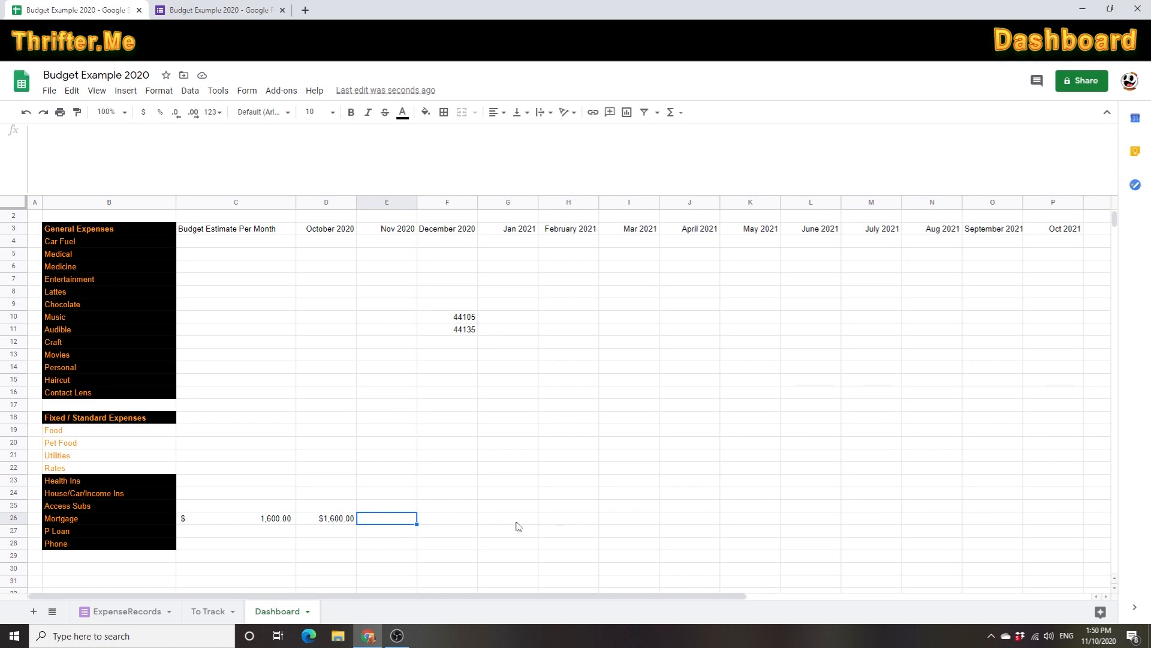
left_click(331, 533)
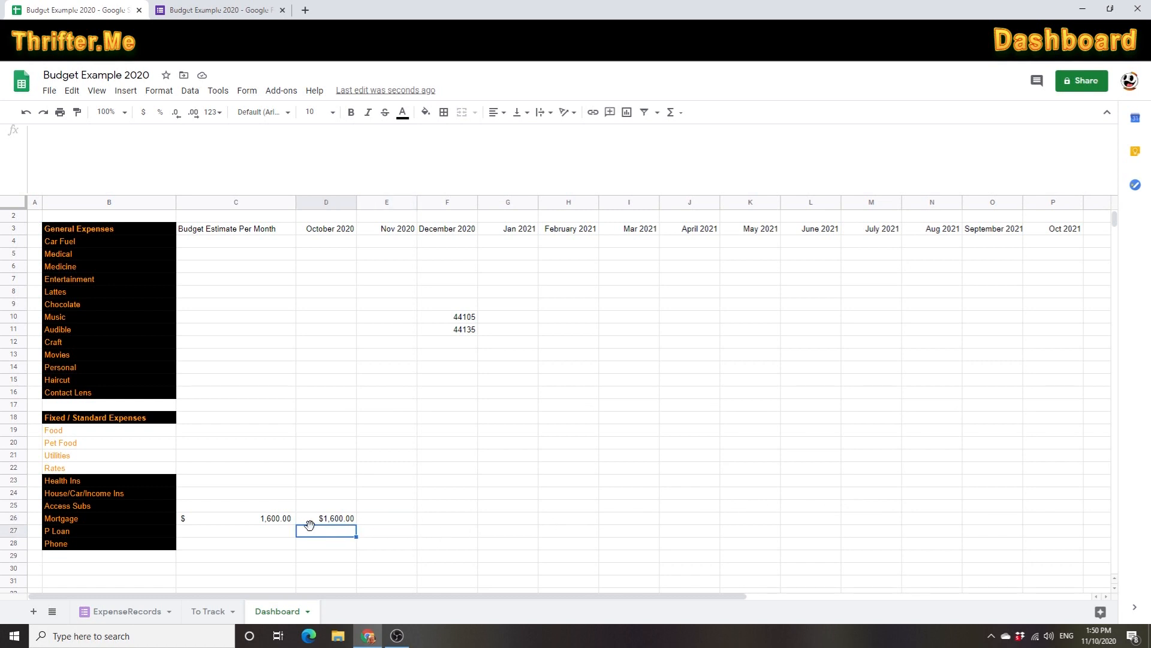
left_click(329, 519)
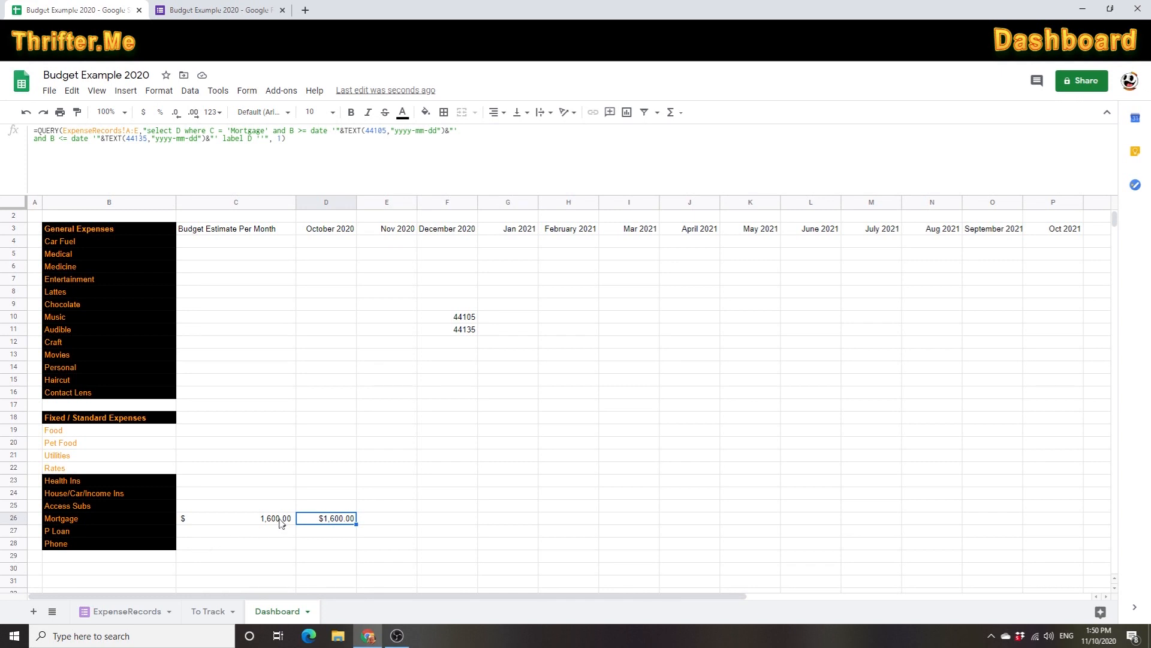
- Link the Phone budget estimate in Dashboard cell C28 to cell D3 of the To Track sheet
left_click(277, 543)
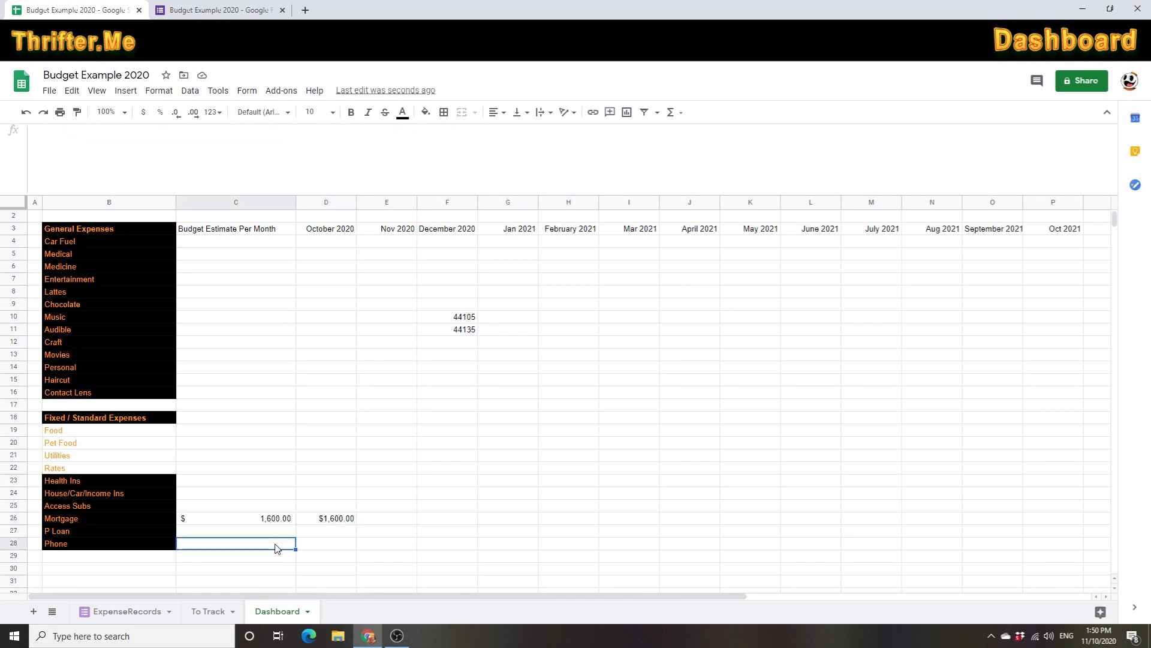
type("=")
left_click(141, 612)
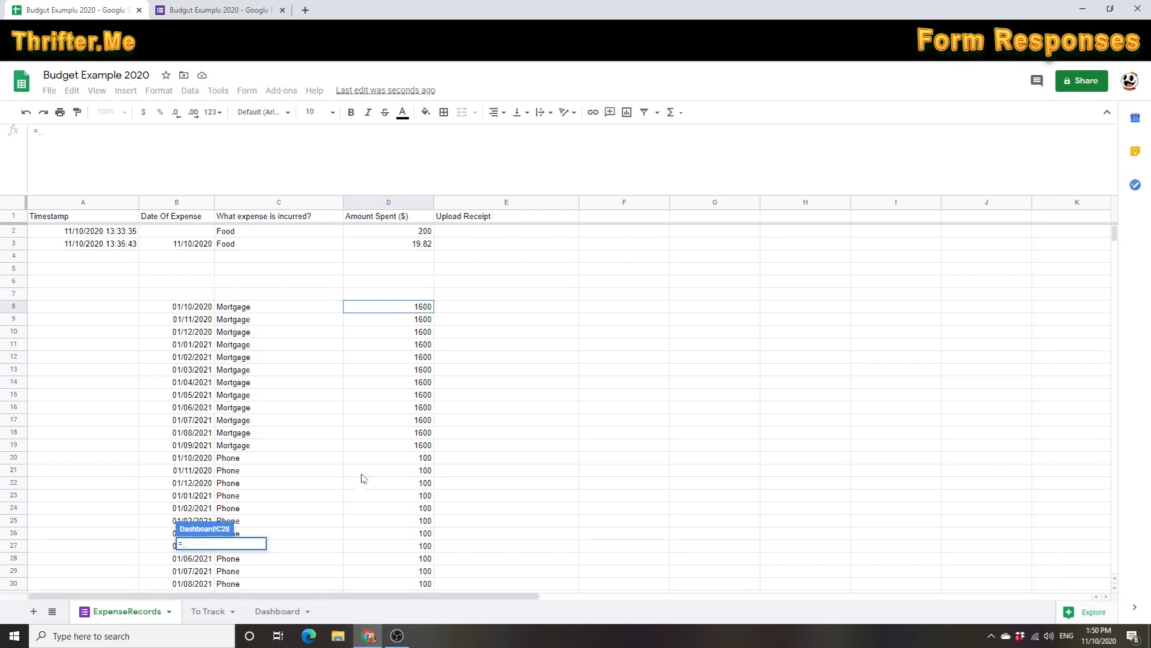
left_click(208, 611)
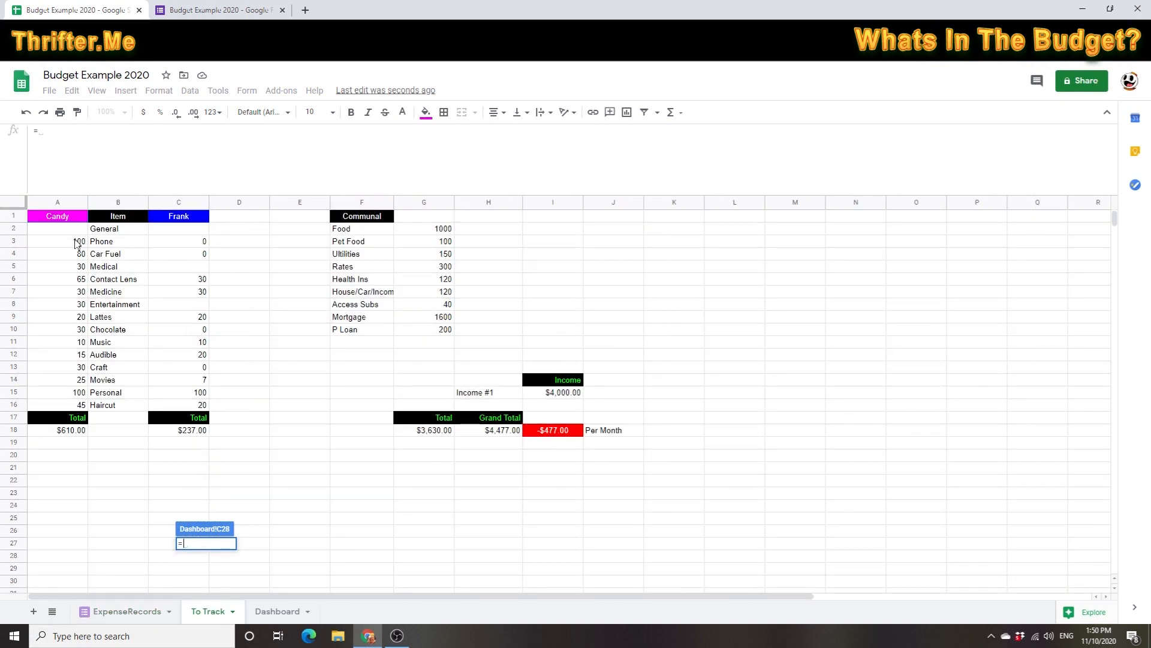
left_click(251, 249)
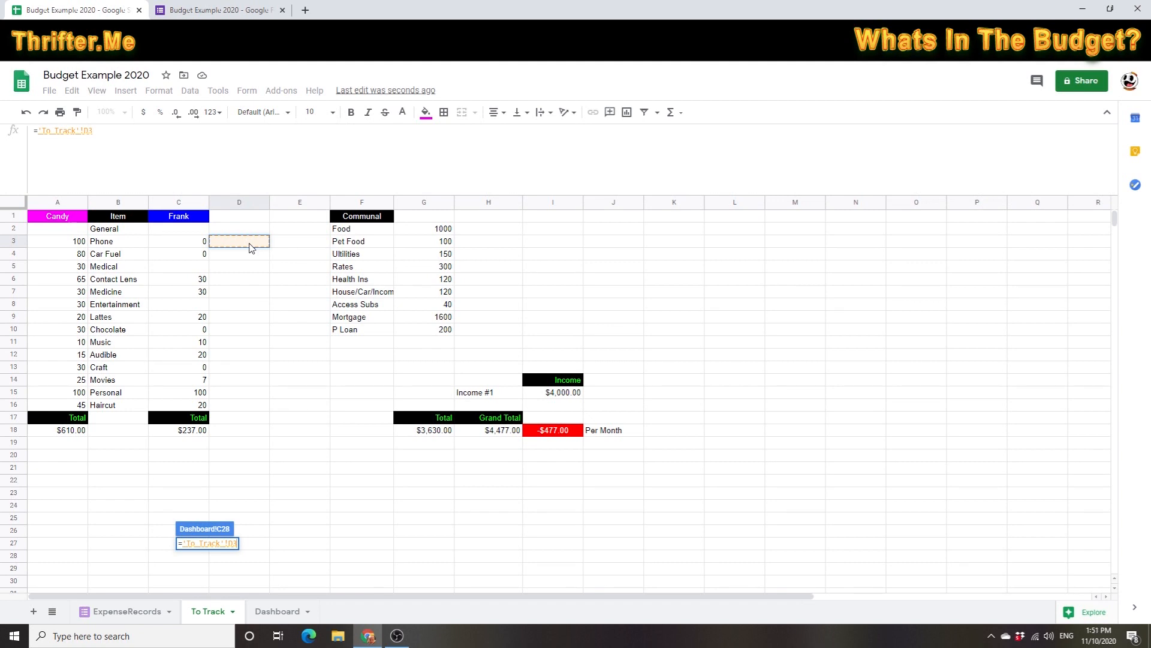
key("Return")
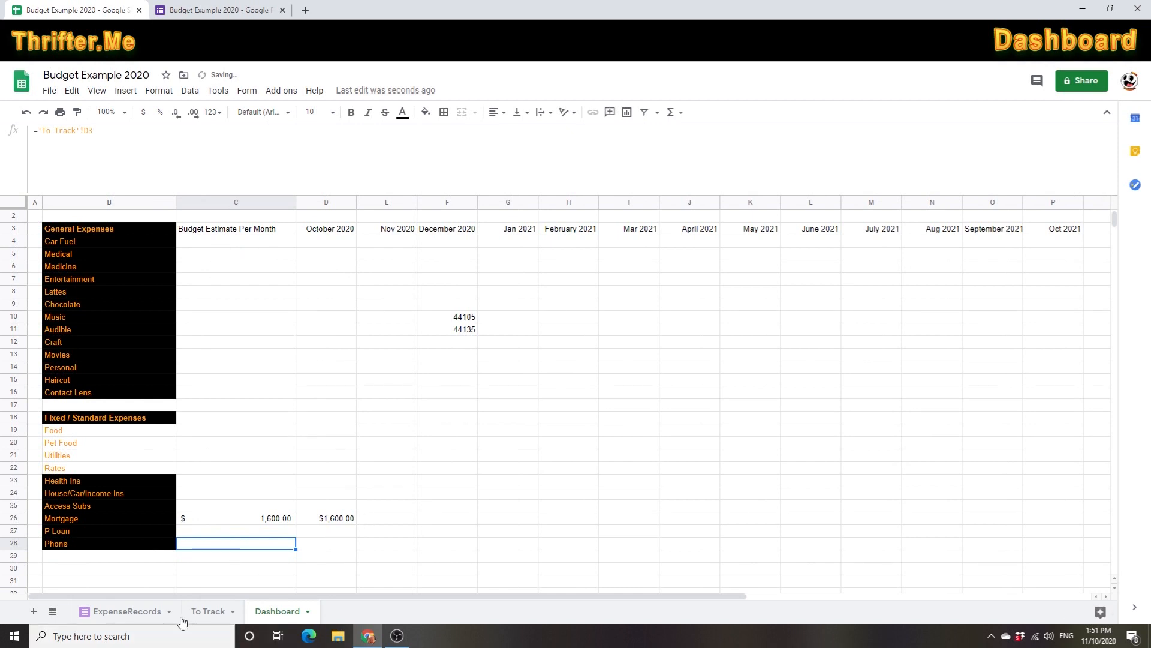
- Add the two people's Phone amounts in cell D3 of the To Track sheet with =A3+C3
left_click(213, 611)
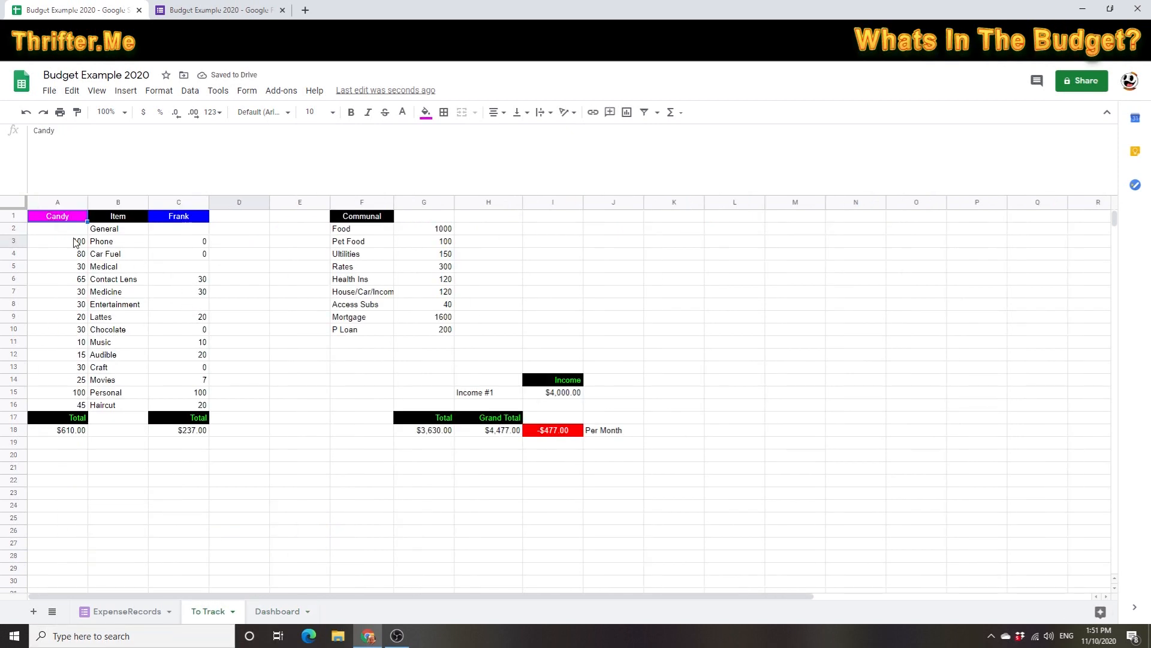
left_click(252, 238)
type("=")
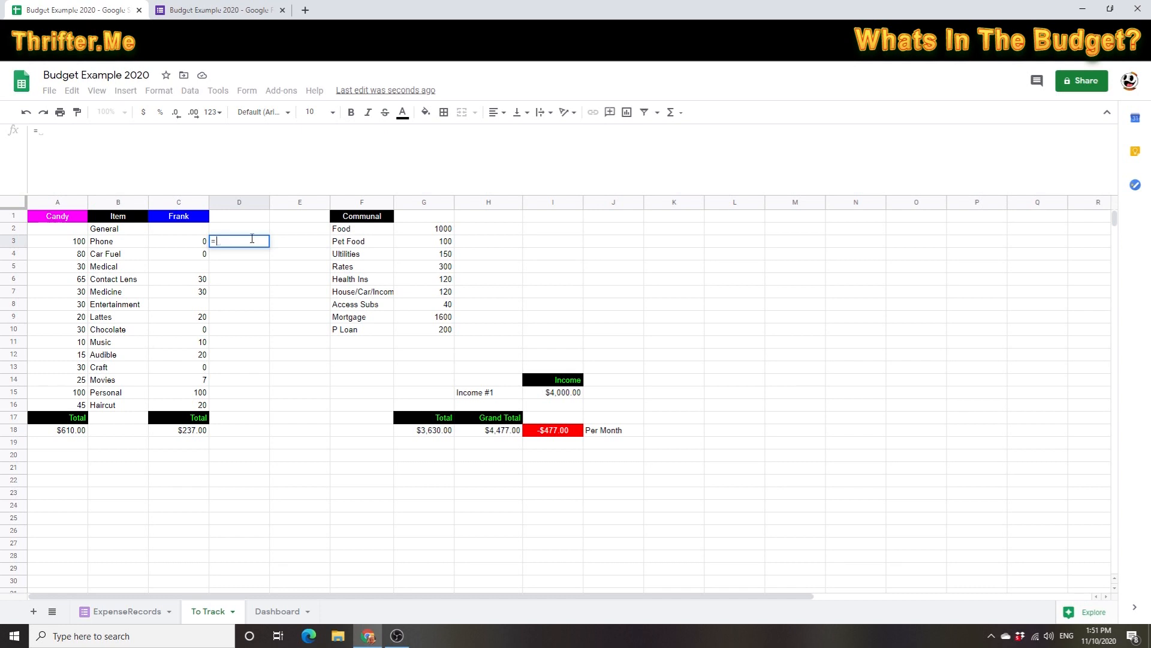
left_click(79, 241)
type("+")
left_click(178, 243)
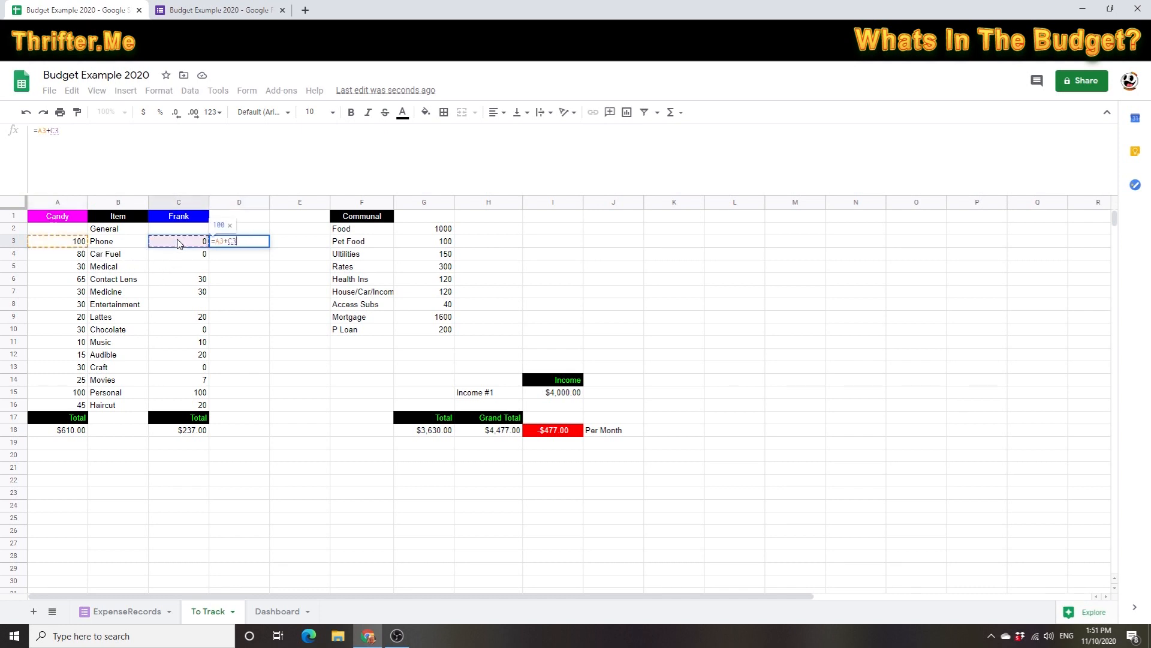
key("Return")
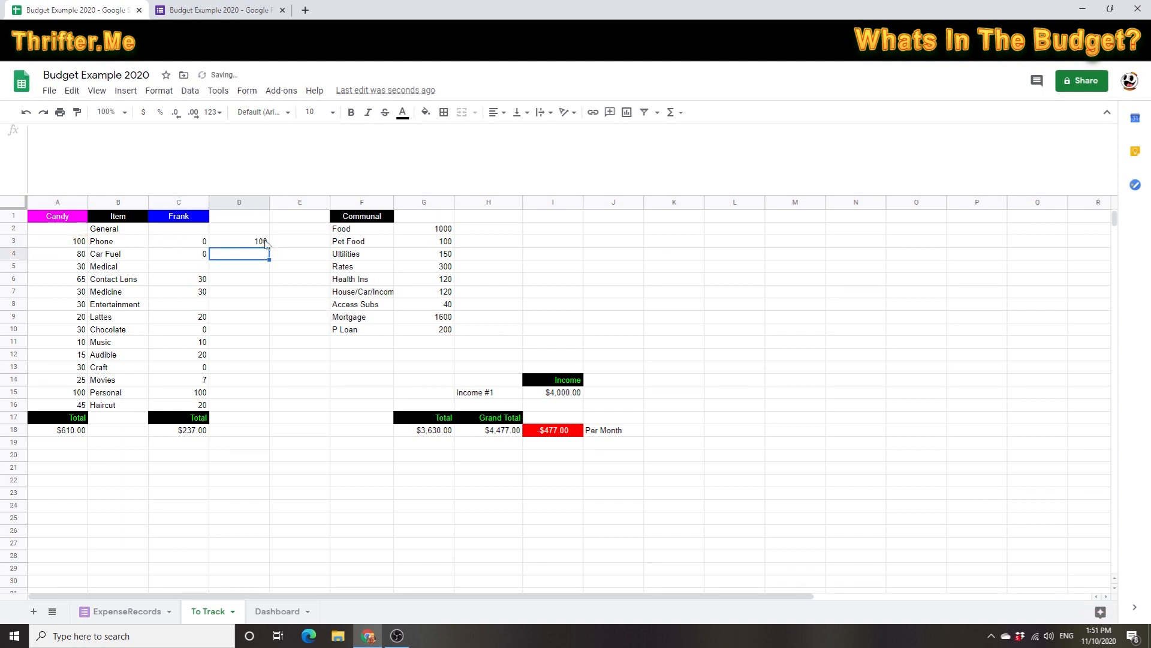
- Format cells D2:D16 of the To Track sheet as Accounting and check the Phone estimate on the Dashboard
left_click_drag(250, 234, 245, 405)
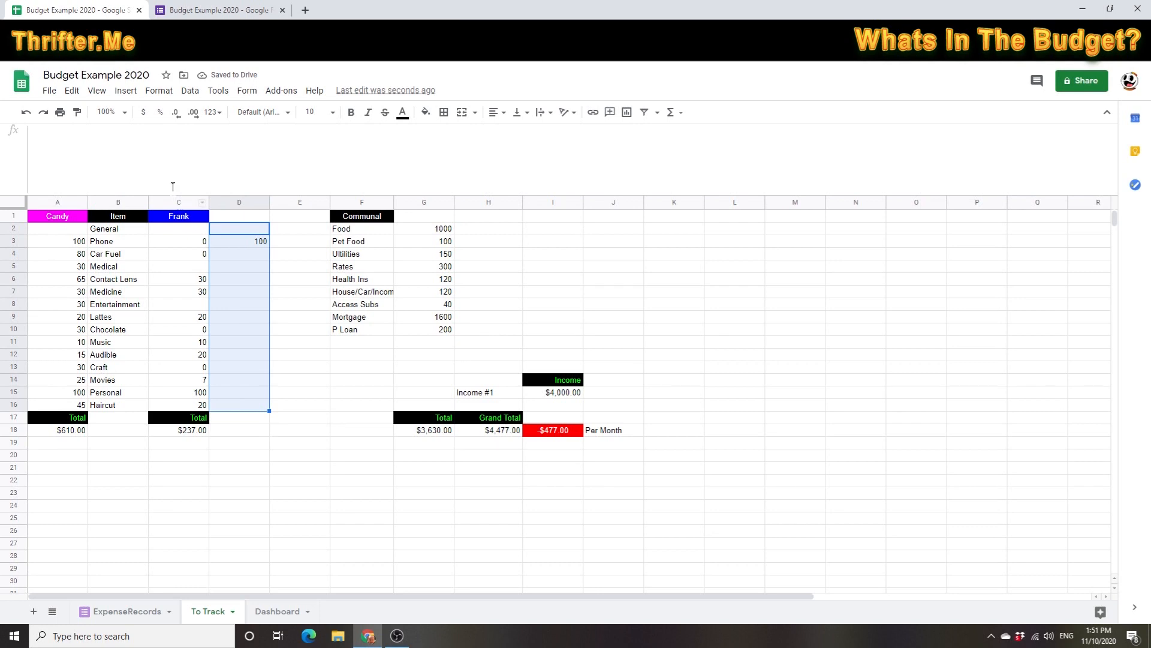
left_click(214, 112)
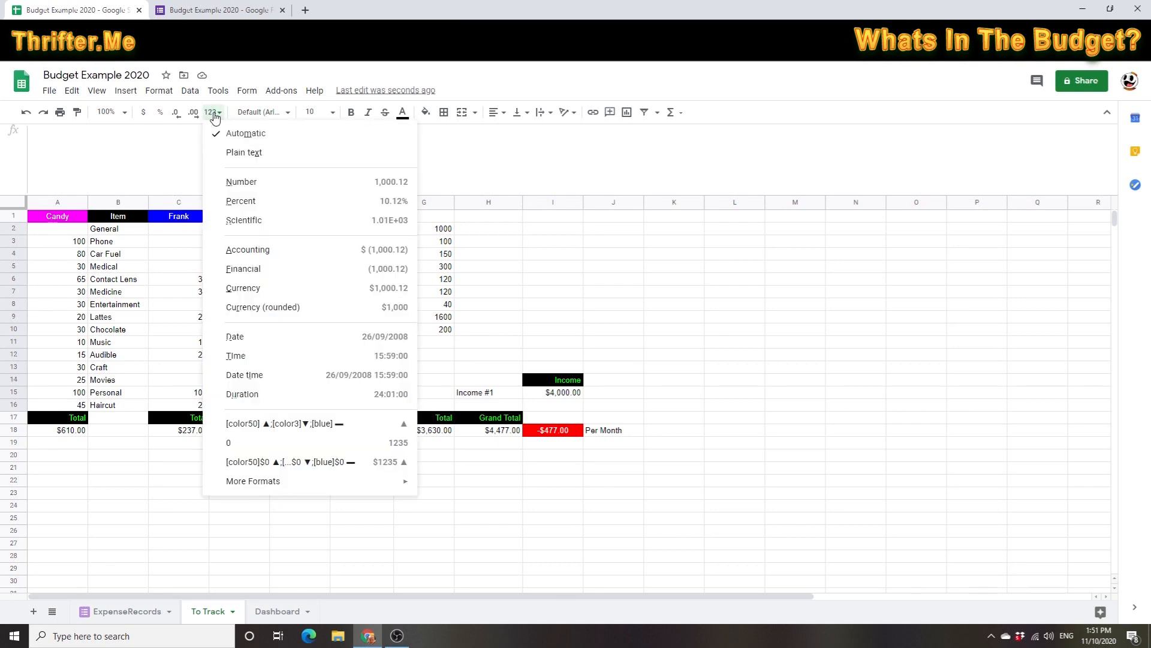
left_click(253, 250)
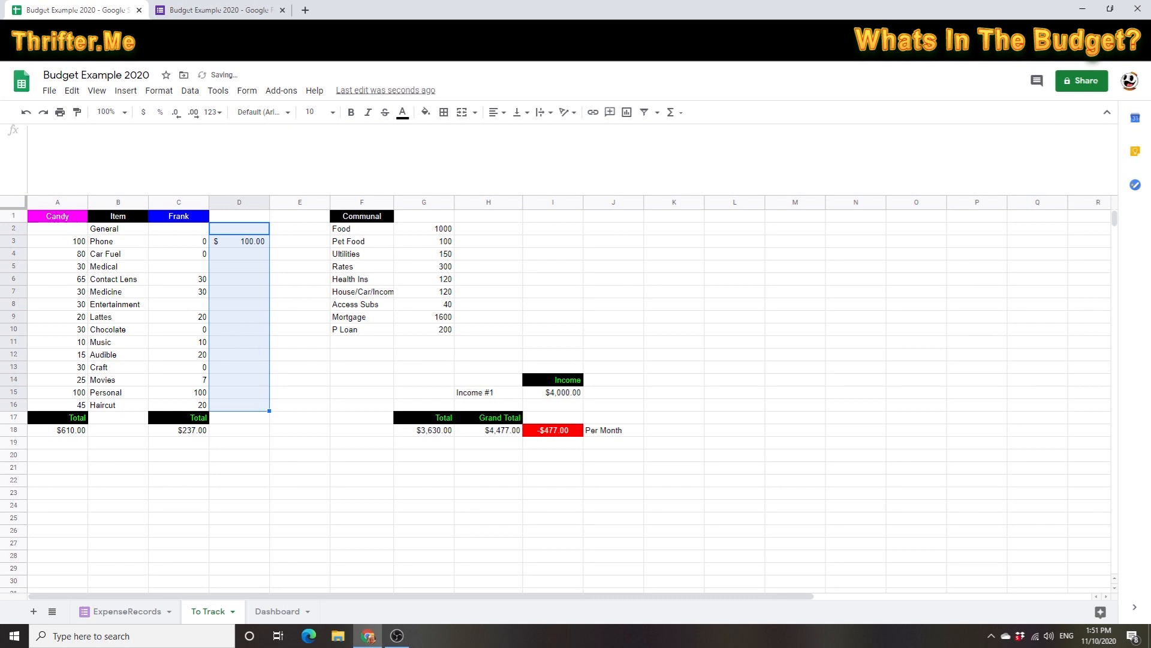
left_click(277, 611)
left_click(249, 568)
left_click(267, 547)
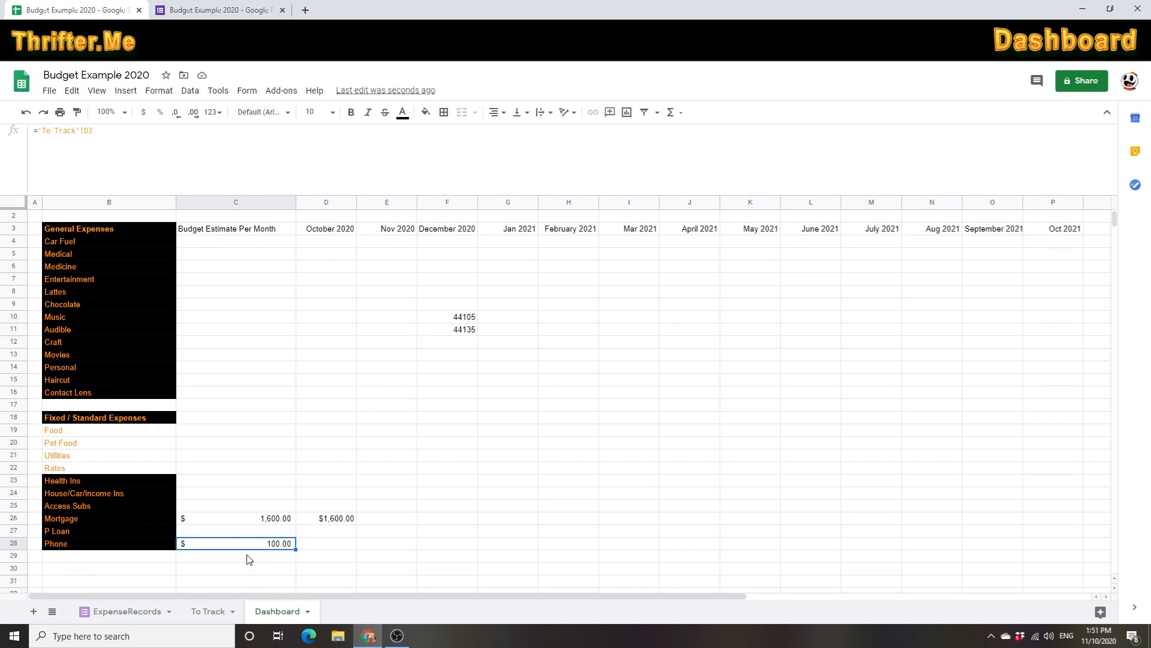
left_click(233, 568)
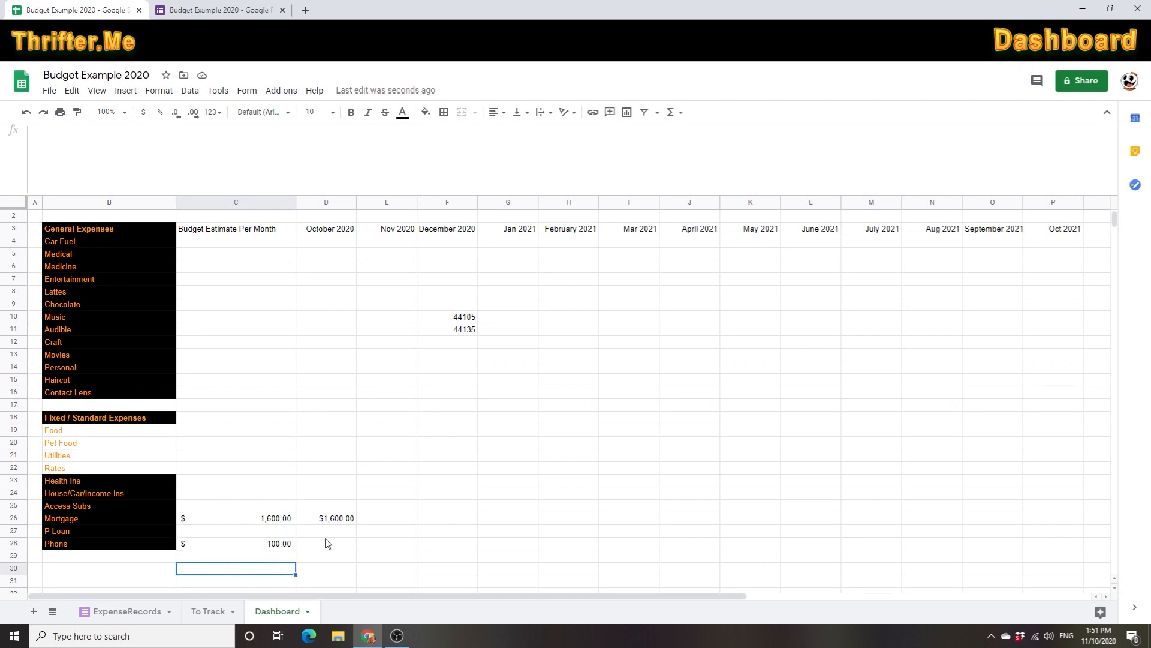
- Copy the October Mortgage QUERY from D26 into the October Phone cell D28 of the Dashboard
left_click(332, 539)
left_click(338, 520)
key("ctrl+c")
left_click(336, 544)
key("ctrl+v")
left_click(333, 559)
left_click(336, 542)
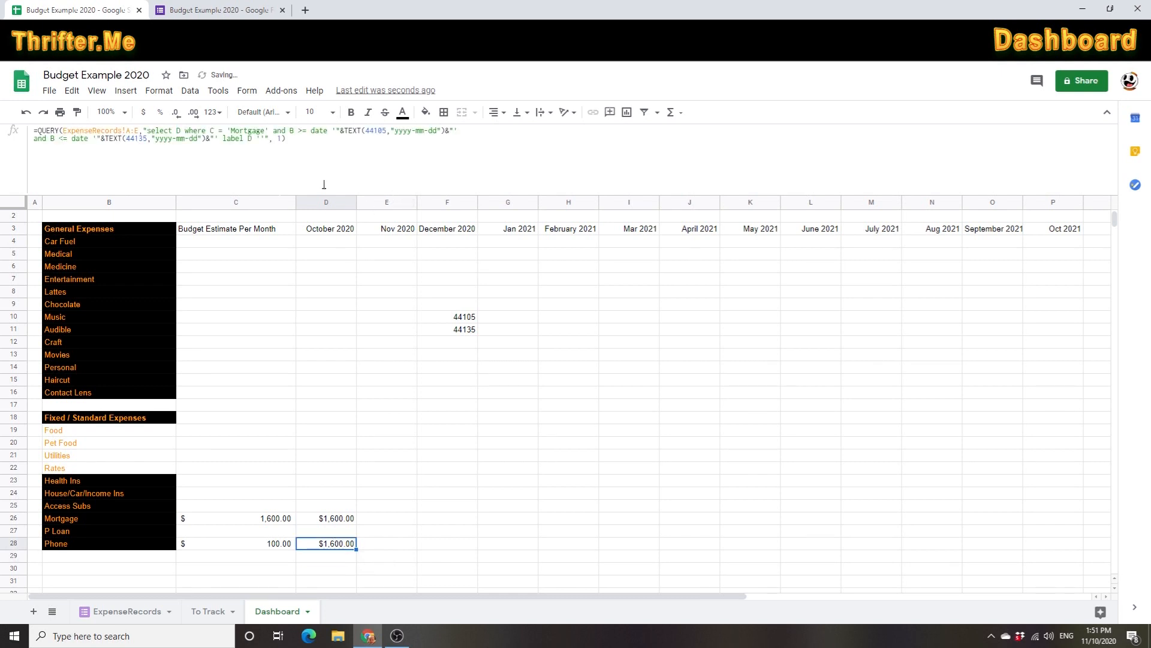
- Change the category in the D28 QUERY from 'Mortgage' to 'Phone'
left_click(248, 131)
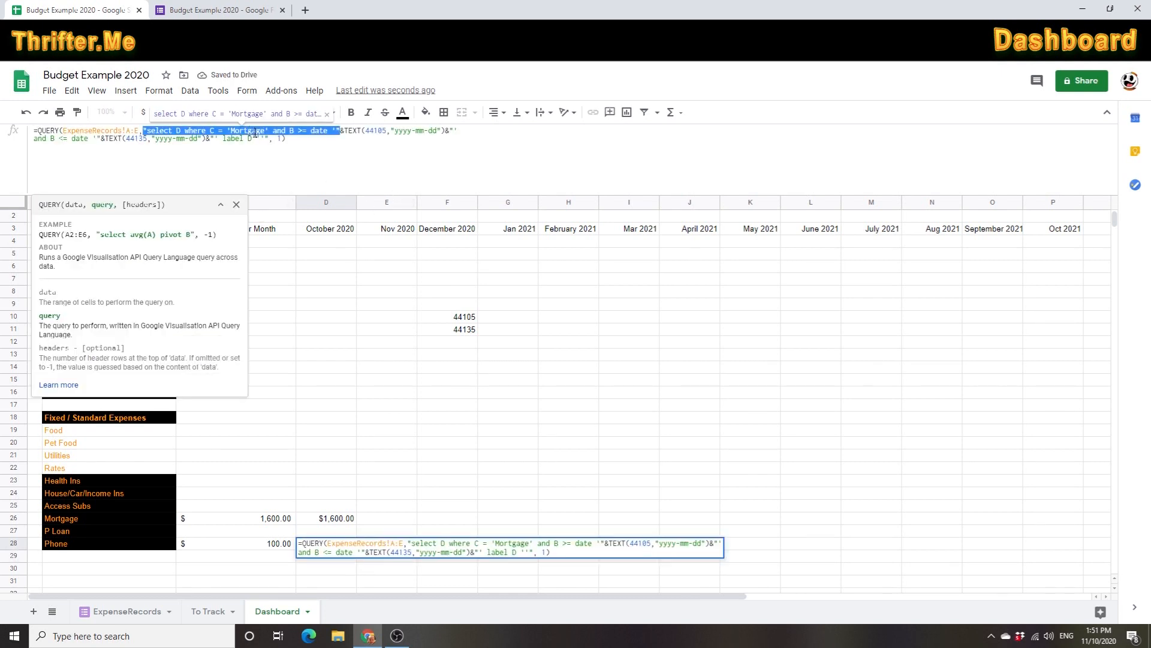
left_click_drag(264, 131, 232, 133)
type("Phone")
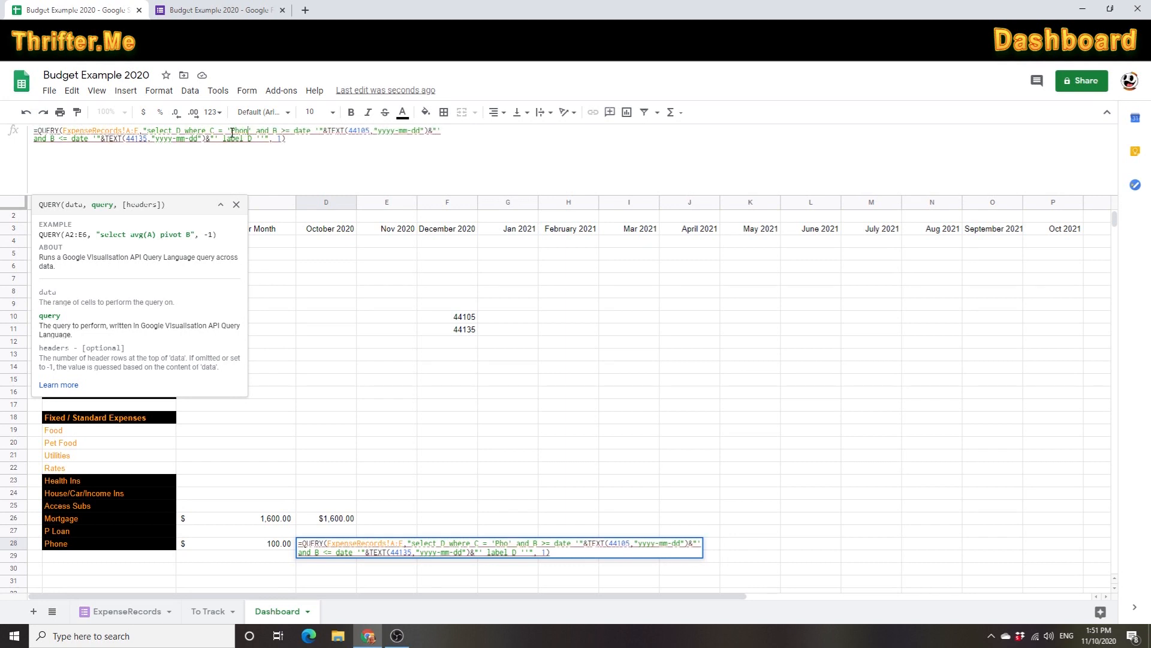
key("Return")
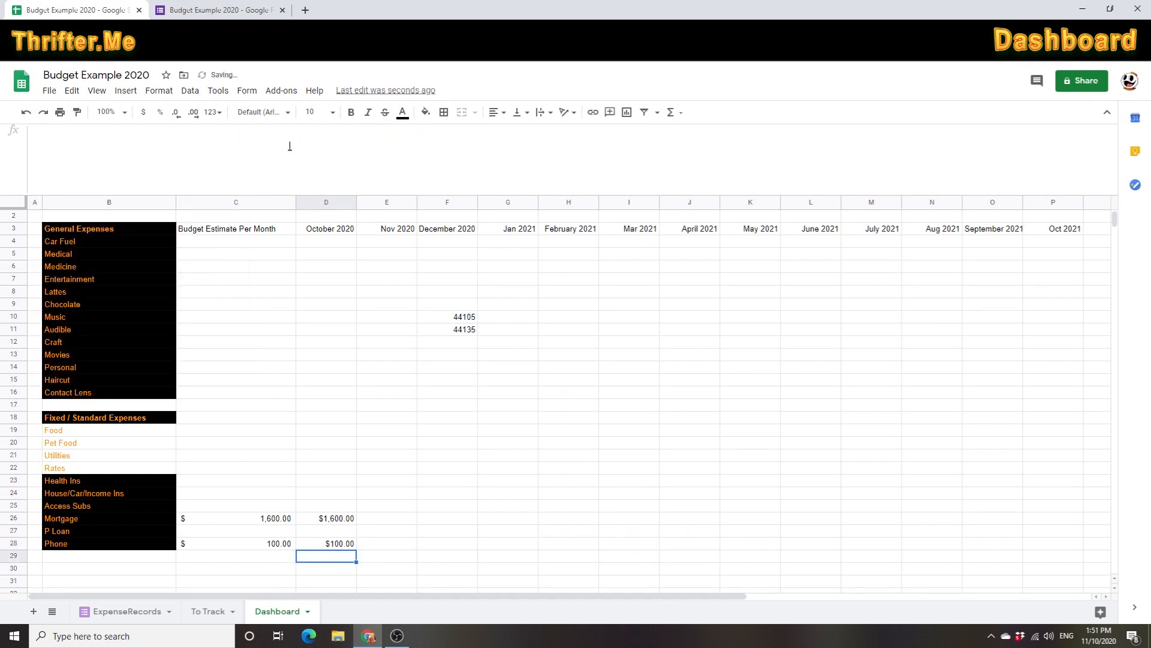
- Review the Mortgage and Phone estimates beside their October QUERY cells, along with the empty Health Ins row
left_click(340, 543)
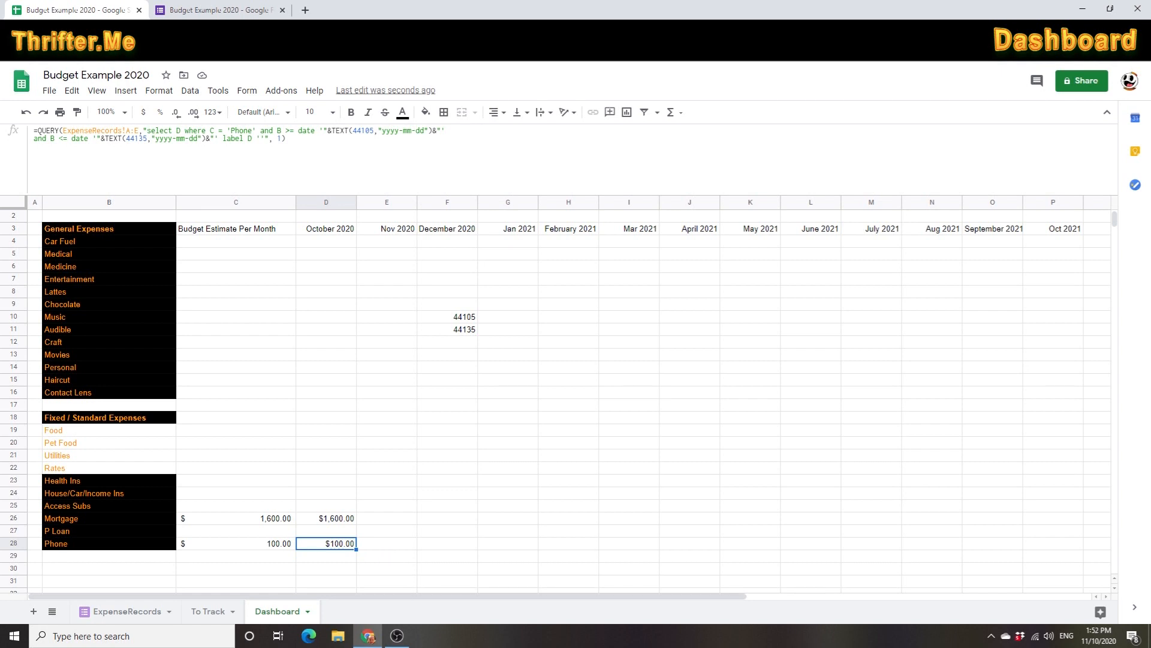
left_click(279, 557)
left_click(280, 519)
left_click(323, 523)
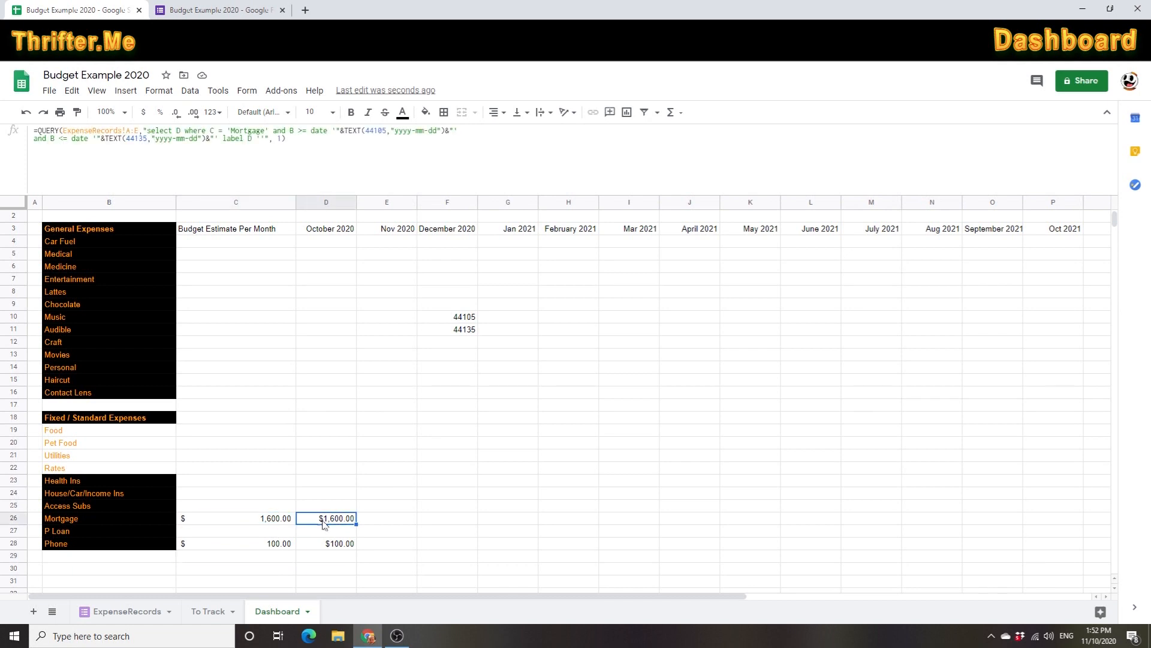
left_click(281, 544)
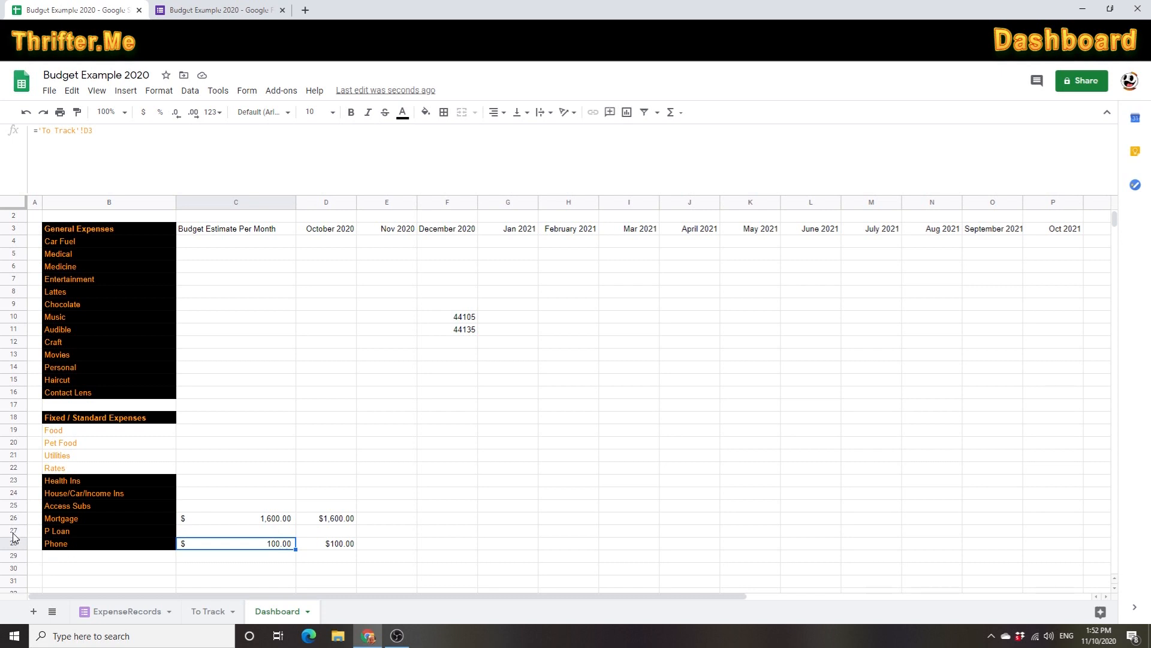
left_click(282, 568)
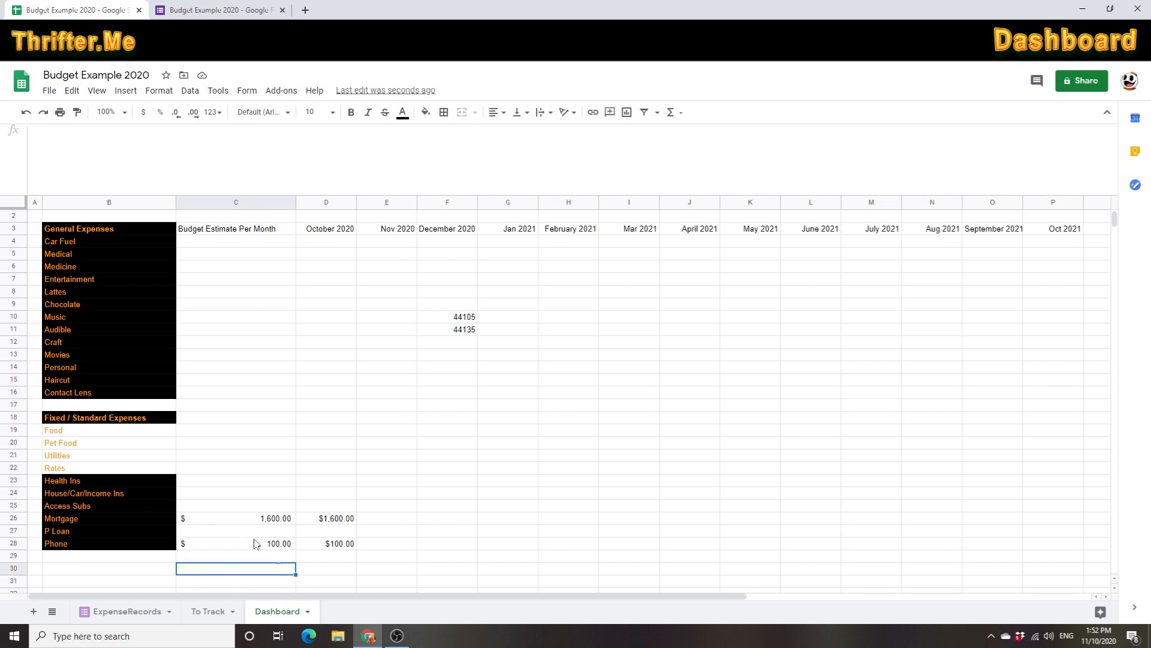
left_click(77, 482)
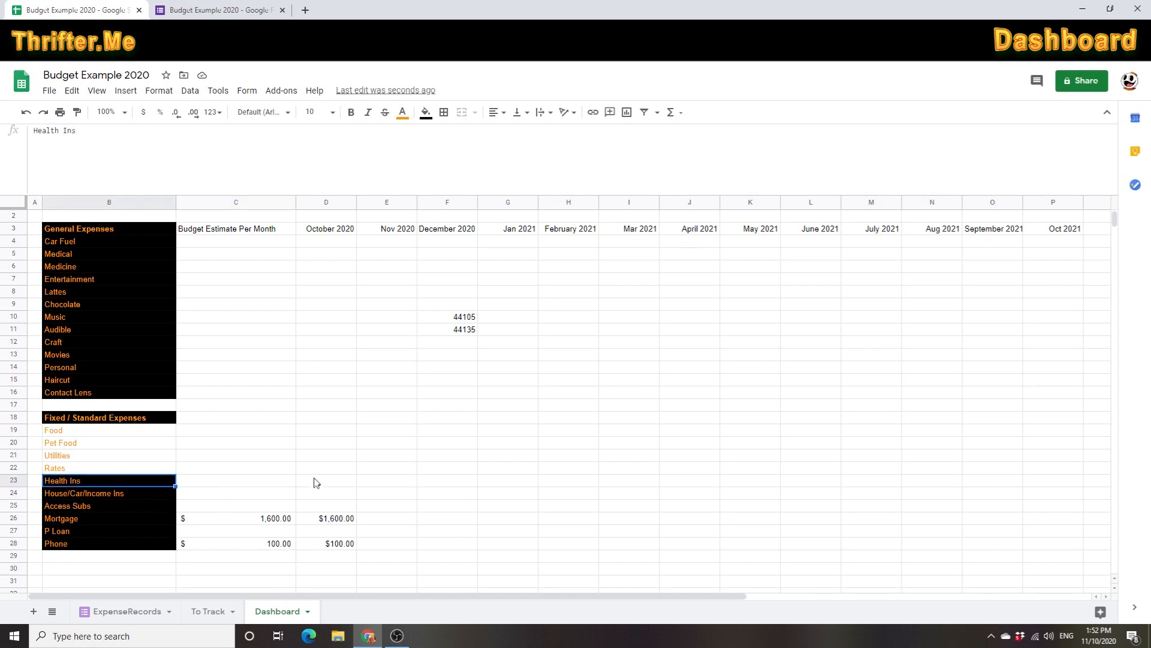
left_click_drag(316, 482, 258, 483)
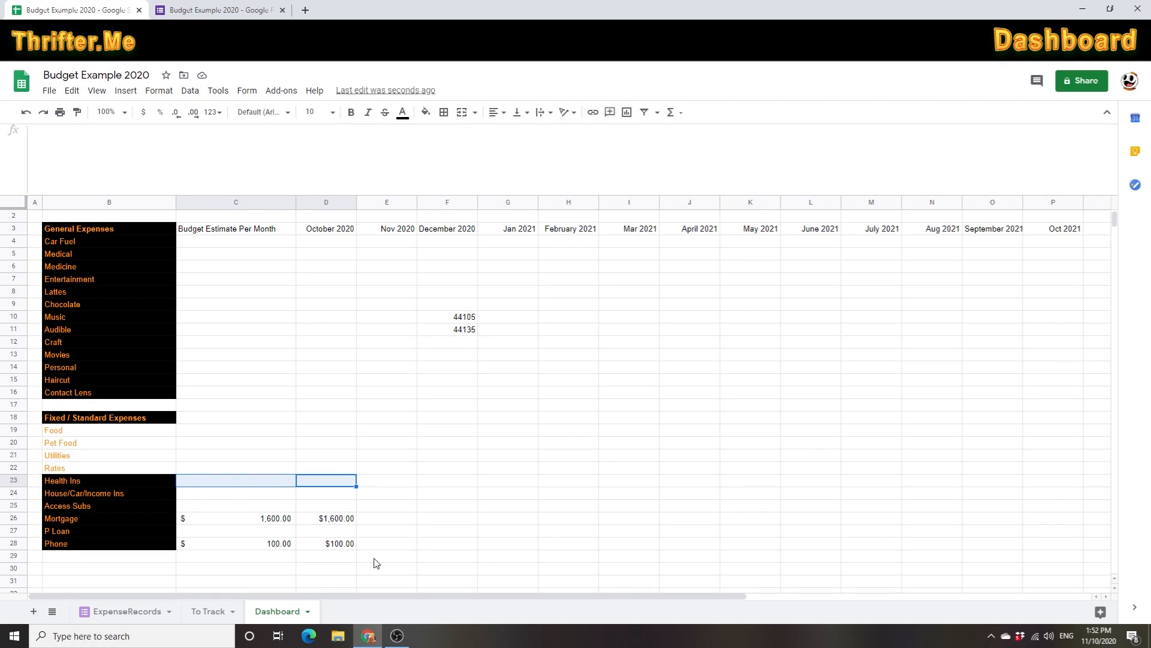
left_click(276, 547)
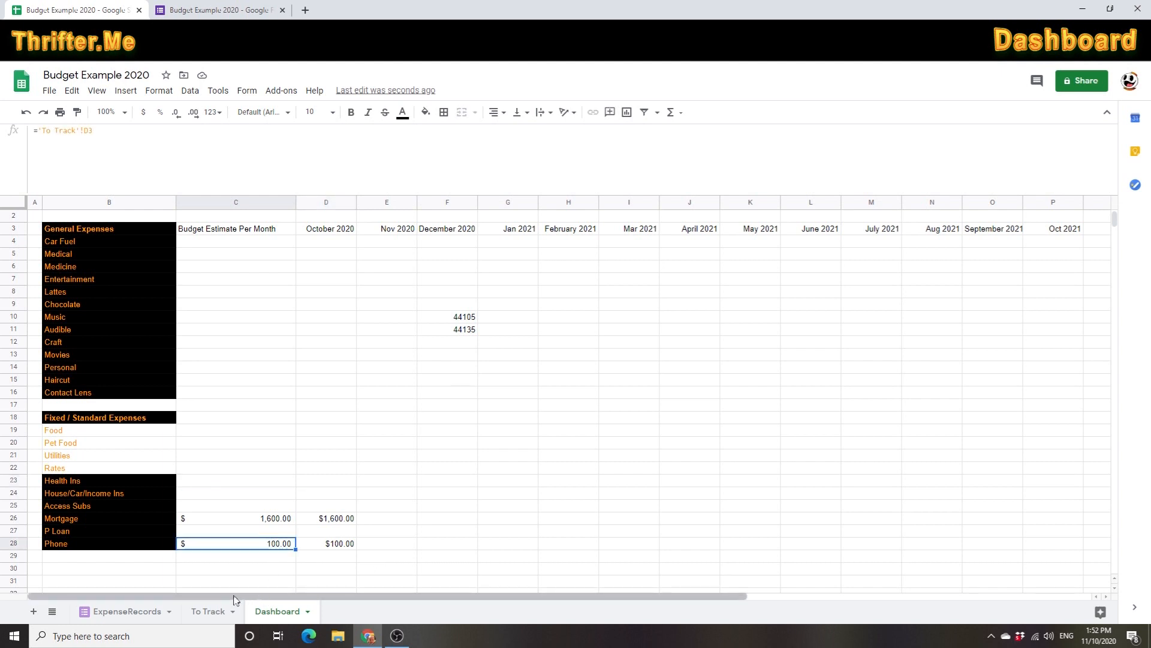
left_click(341, 547)
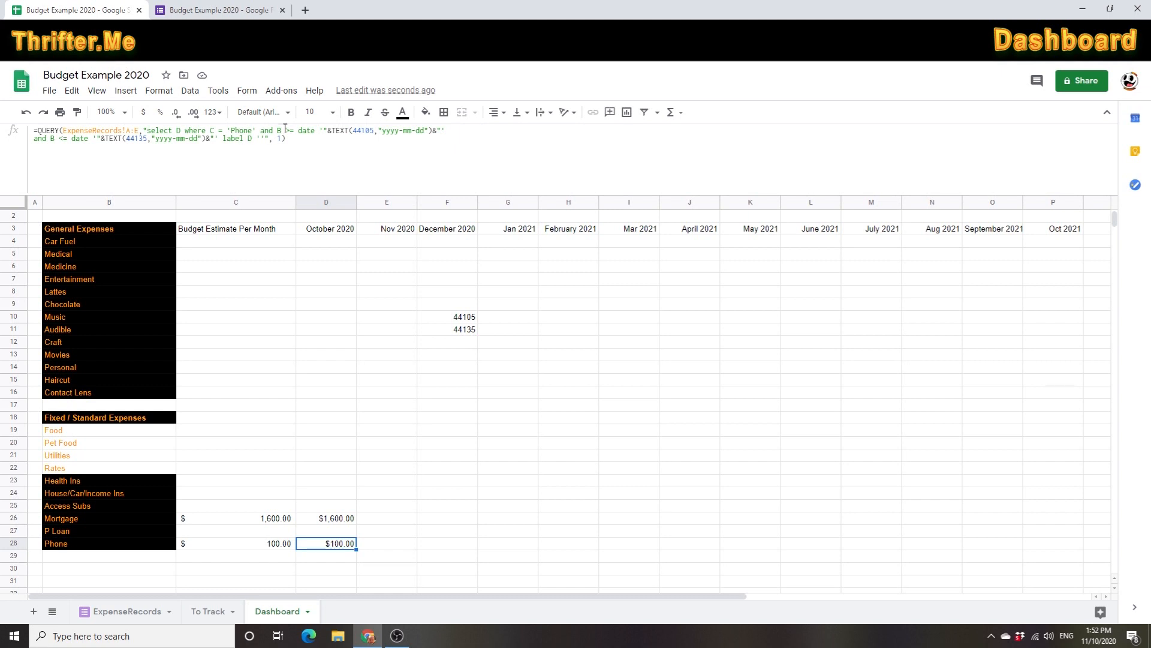
left_click(489, 401)
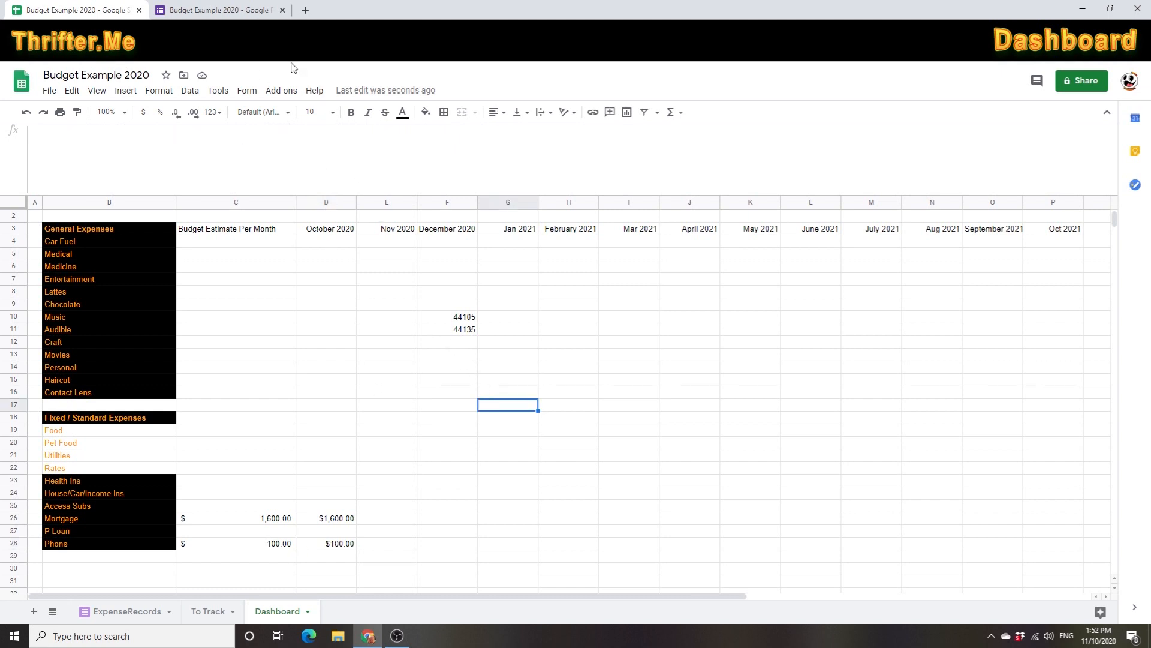
- Try to record a 14/10/2020 expense in the live form, looking through the expense options for Phone
left_click(255, 11)
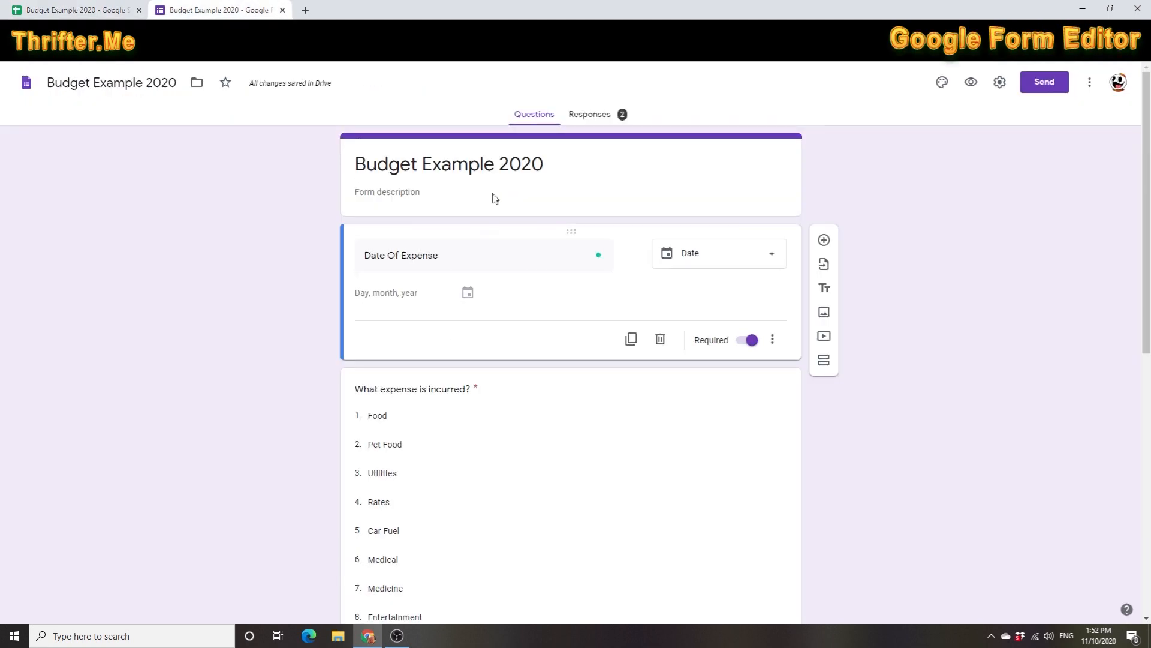
left_click(973, 84)
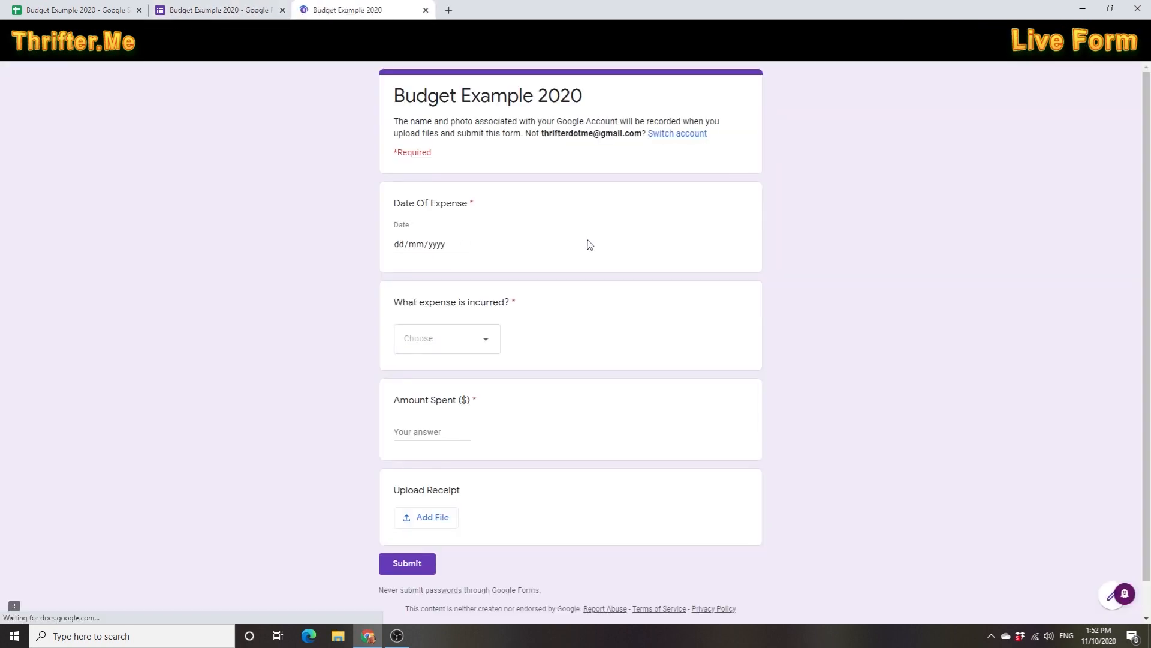
left_click(464, 244)
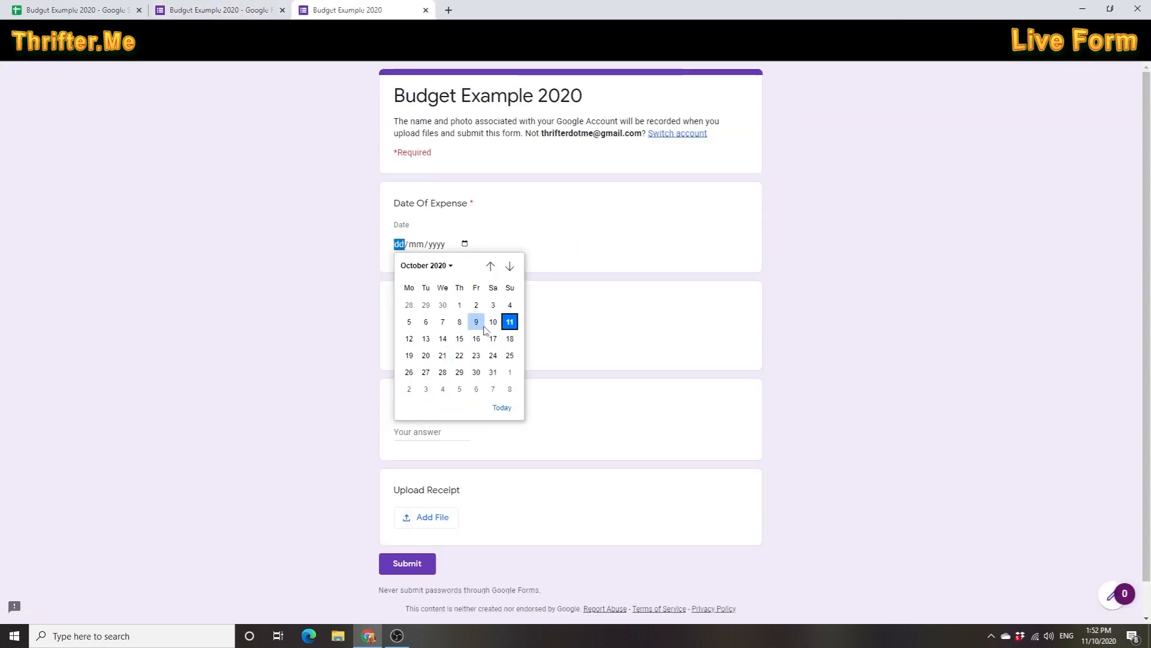
left_click(442, 339)
left_click(450, 341)
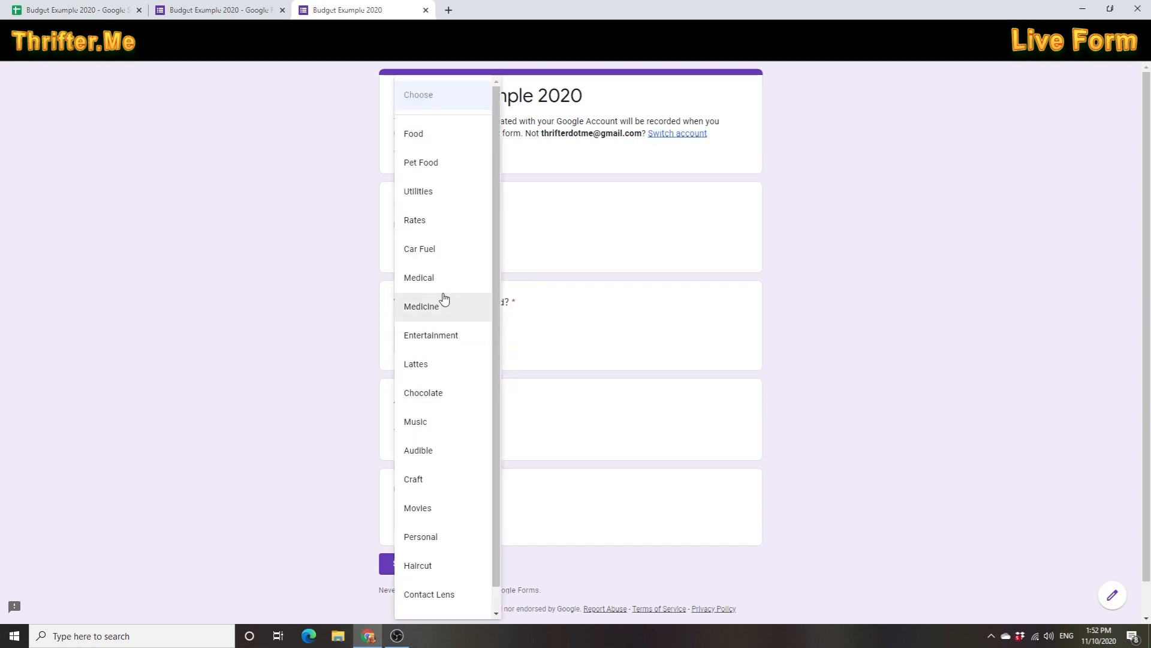
scroll(438, 451, "down", 1)
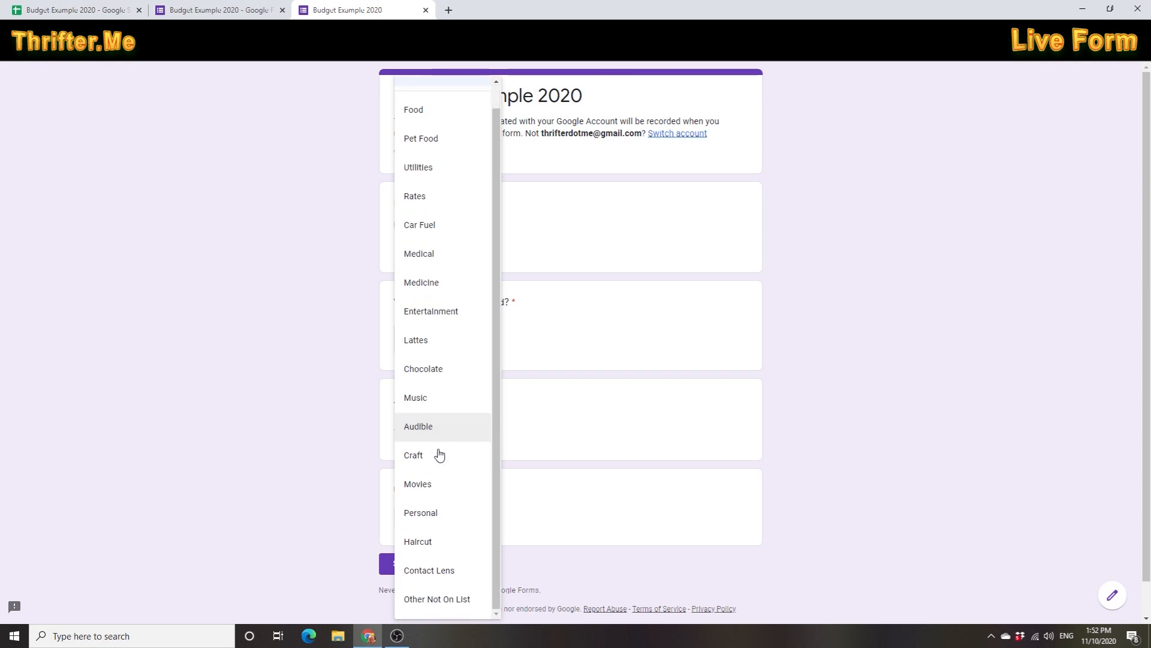
scroll(438, 454, "up", 1)
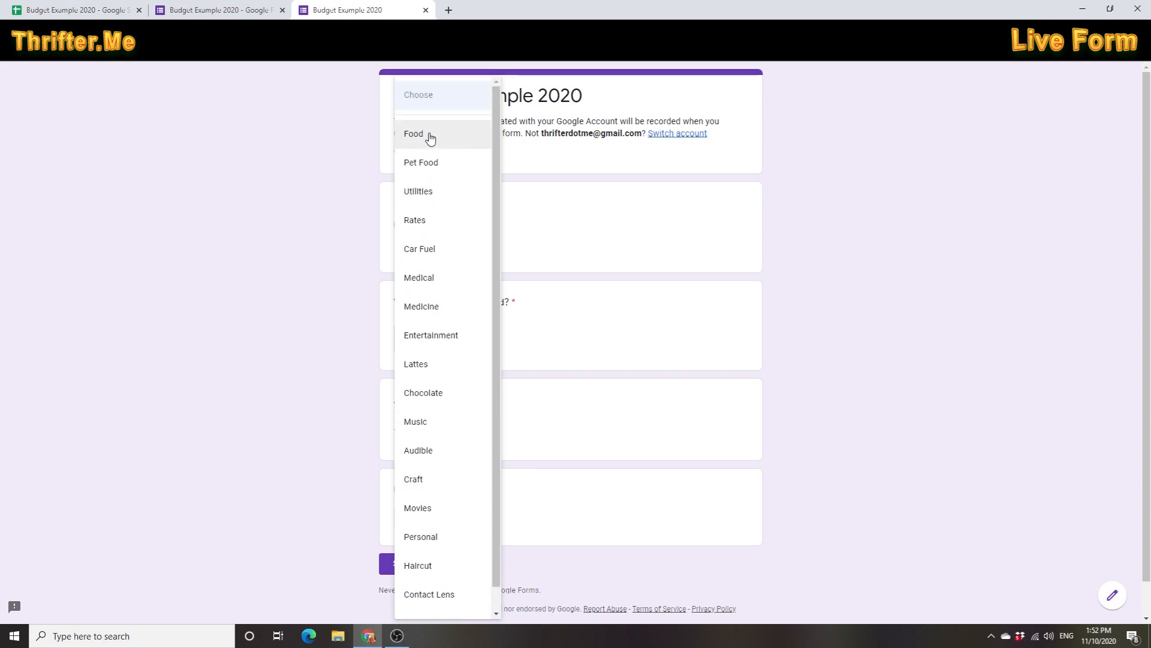
left_click(314, 424)
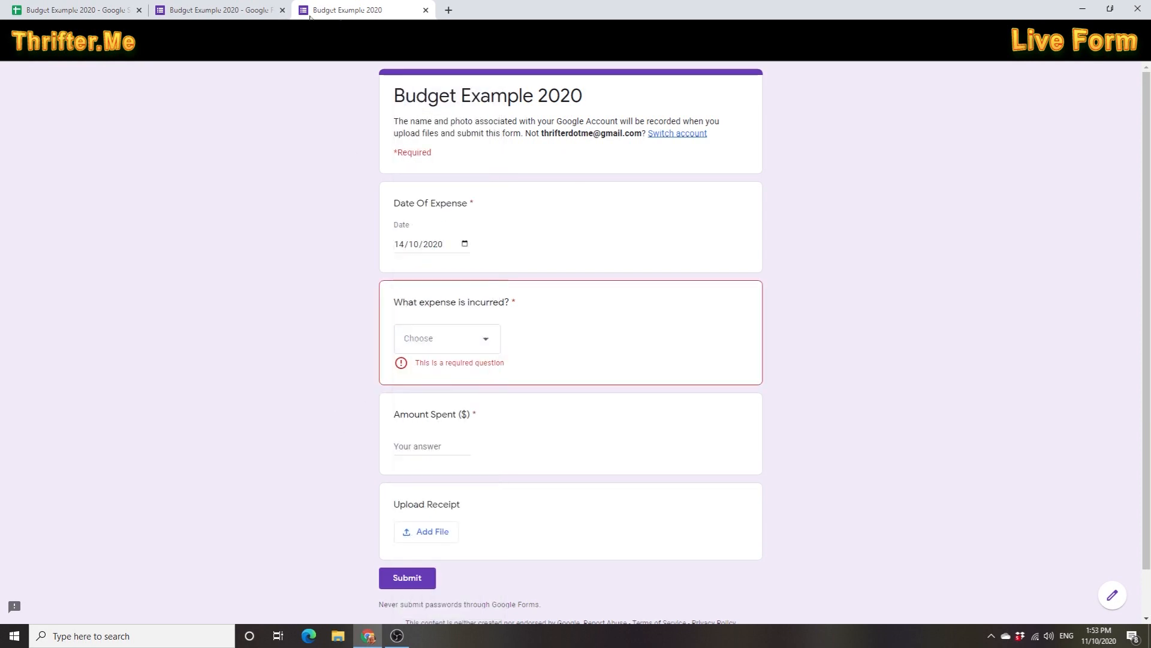
- Add a Phone option to the form's expense question and place it between Entertainment and Lattes
left_click(238, 11)
scroll(429, 376, "down", 8)
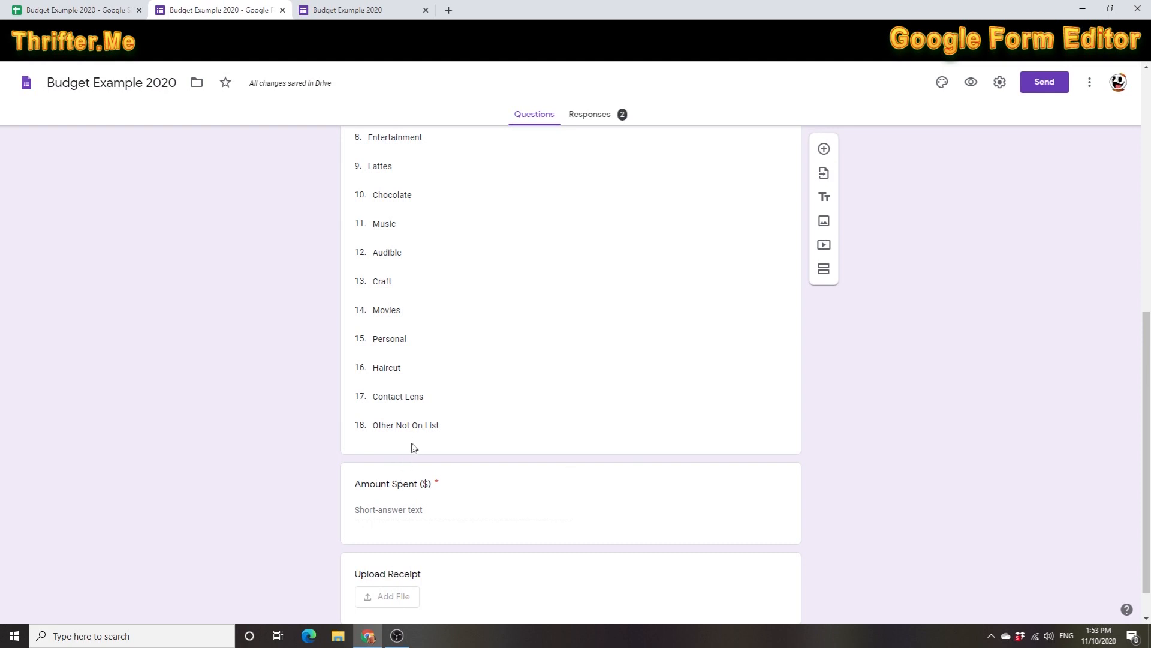
left_click(413, 449)
left_click(414, 453)
type("Phone")
left_click_drag(344, 455, 345, 161)
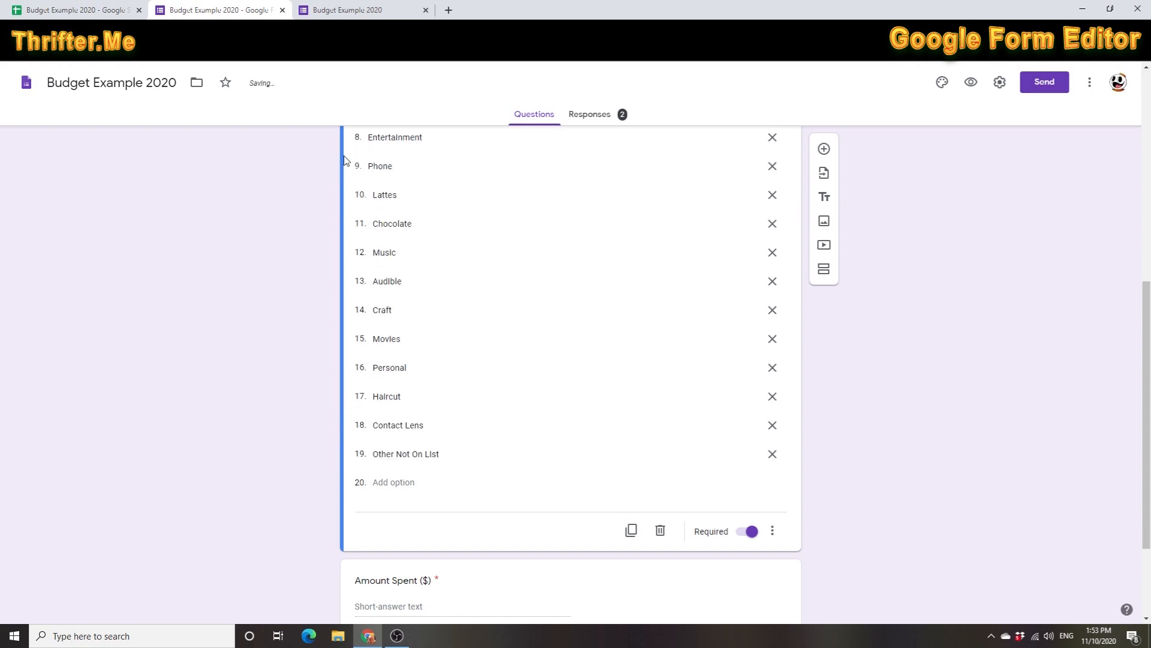
- Close the outdated live form and open a fresh preview from the form editor
left_click(419, 15)
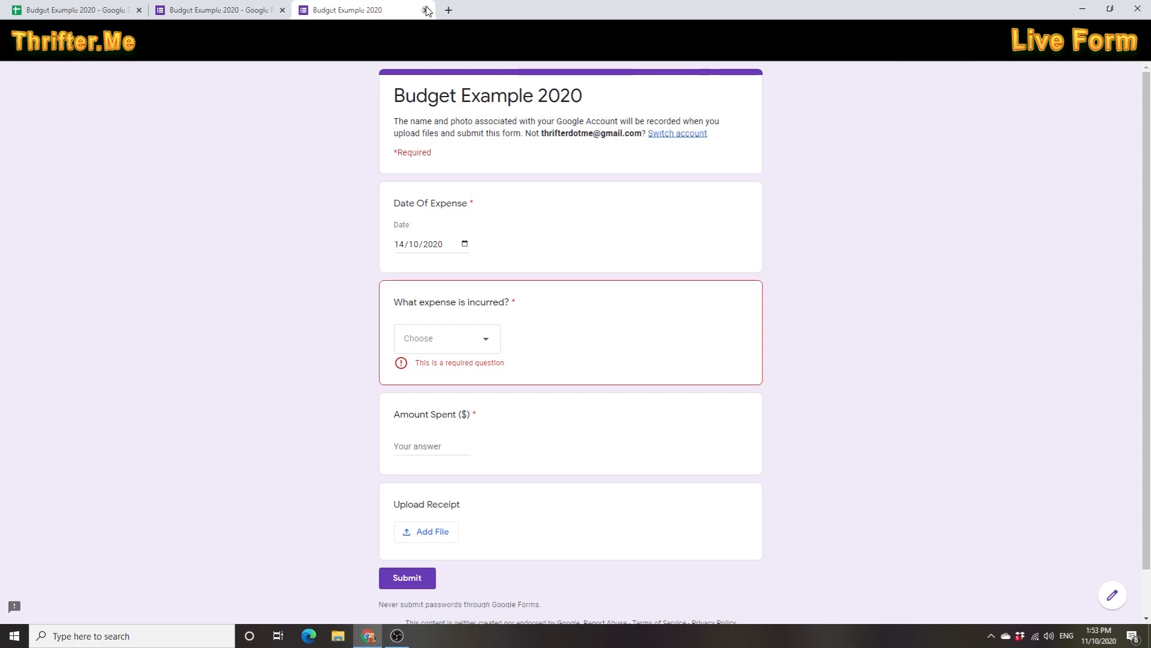
key("F5")
left_click(645, 101)
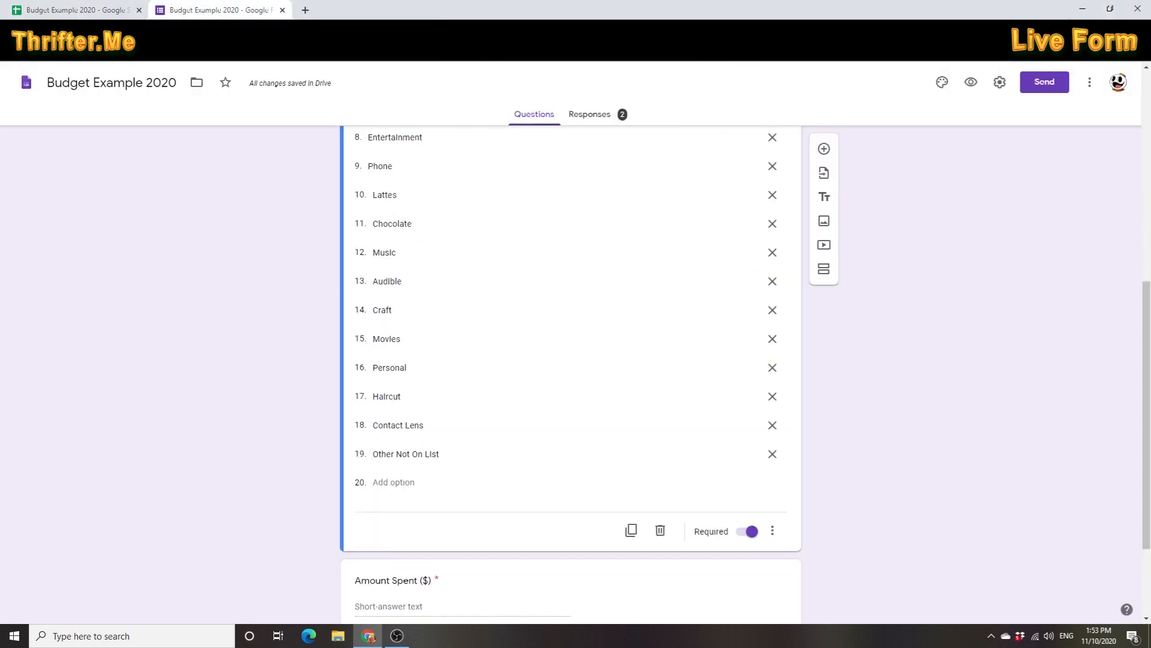
left_click(971, 82)
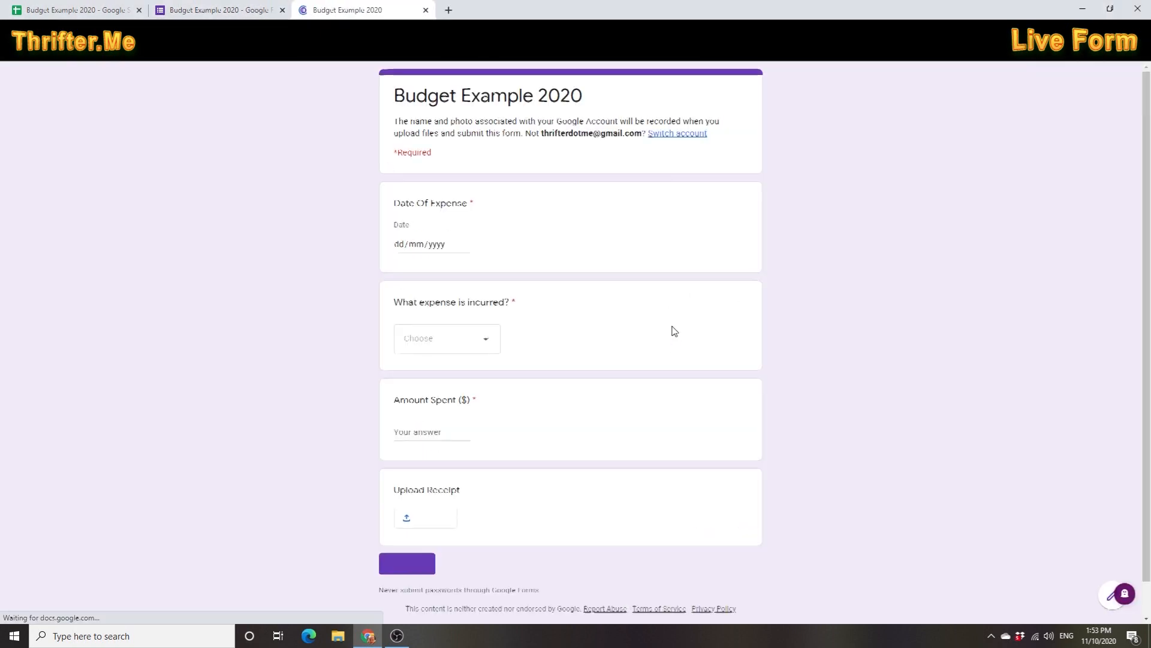
- Submit a Phone expense of 80 dated 14/10/2020 through the live form, then close it and return to the Dashboard spreadsheet
left_click(464, 243)
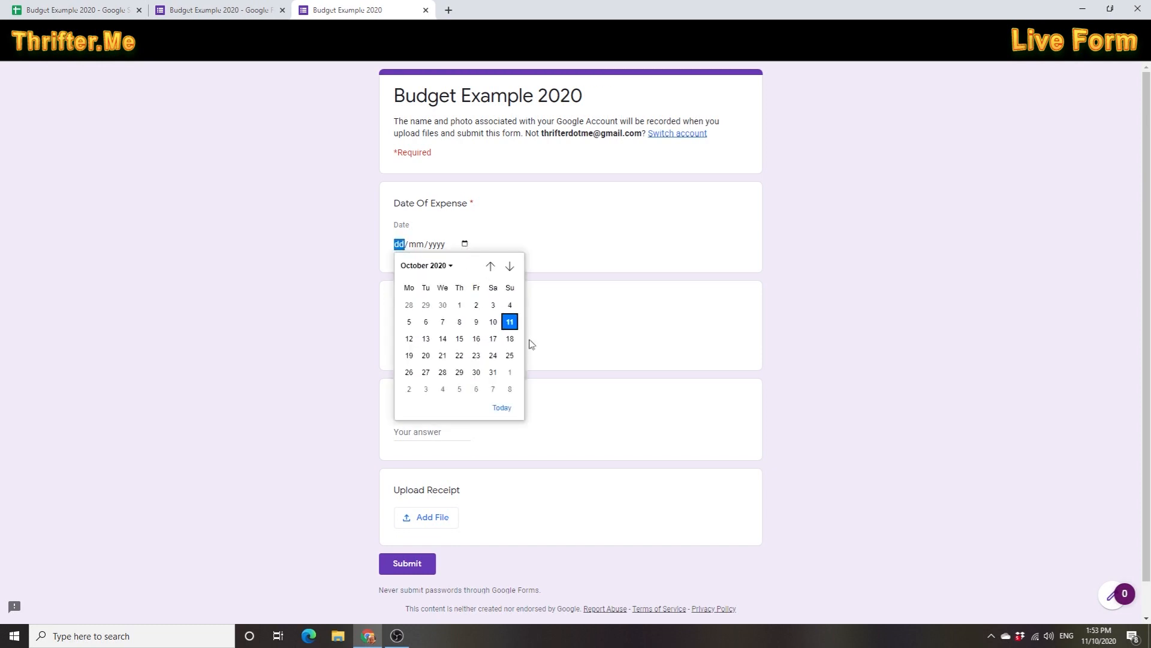
left_click(442, 338)
left_click(459, 350)
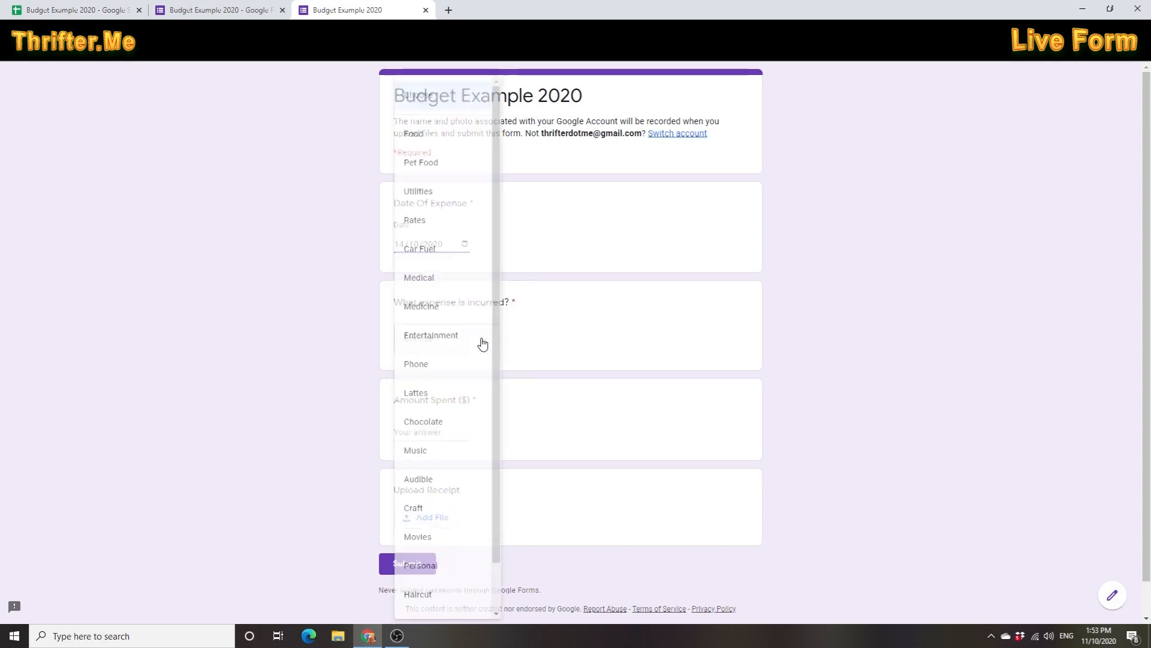
left_click(420, 367)
left_click(430, 432)
type("80")
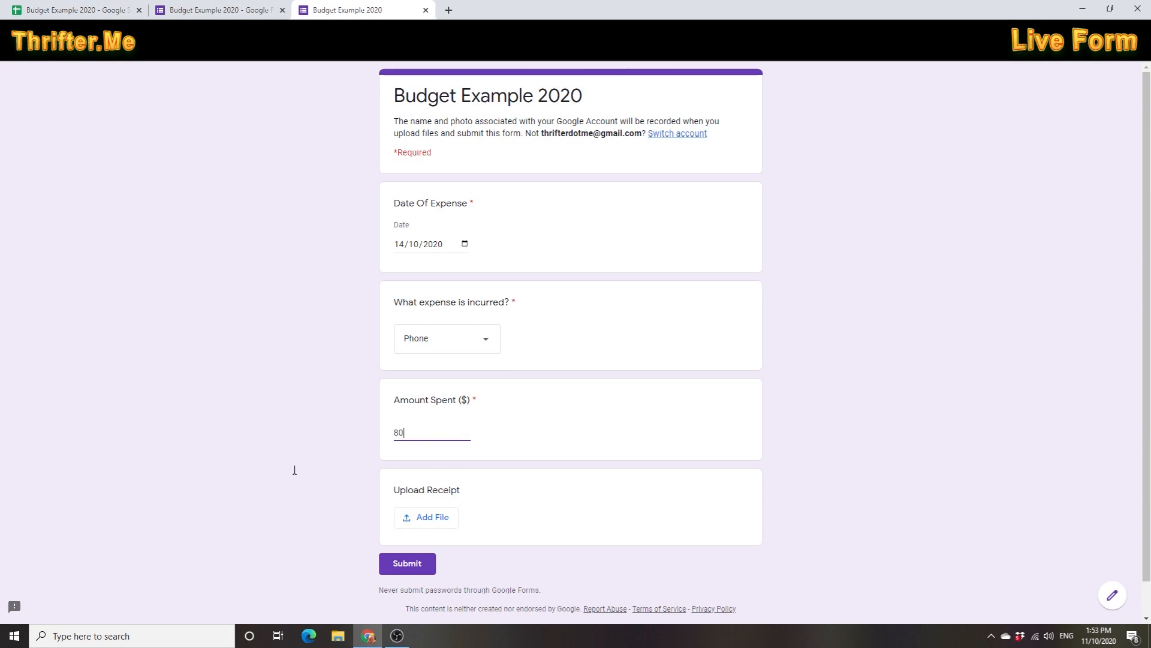
left_click(405, 566)
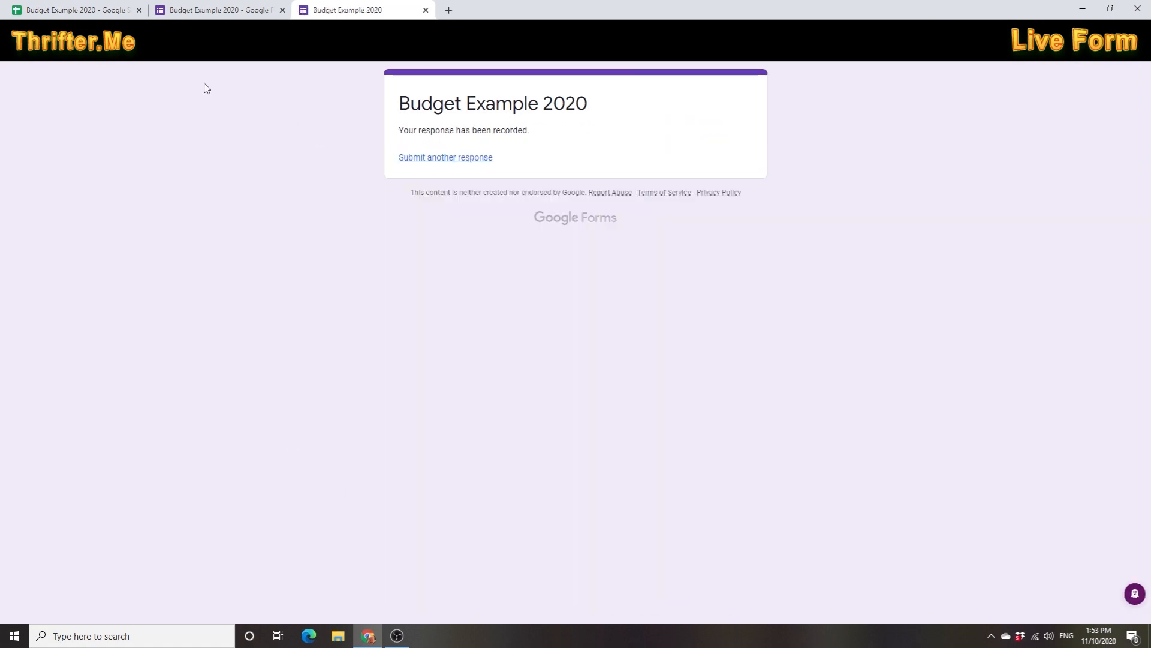
left_click(426, 10)
left_click(69, 10)
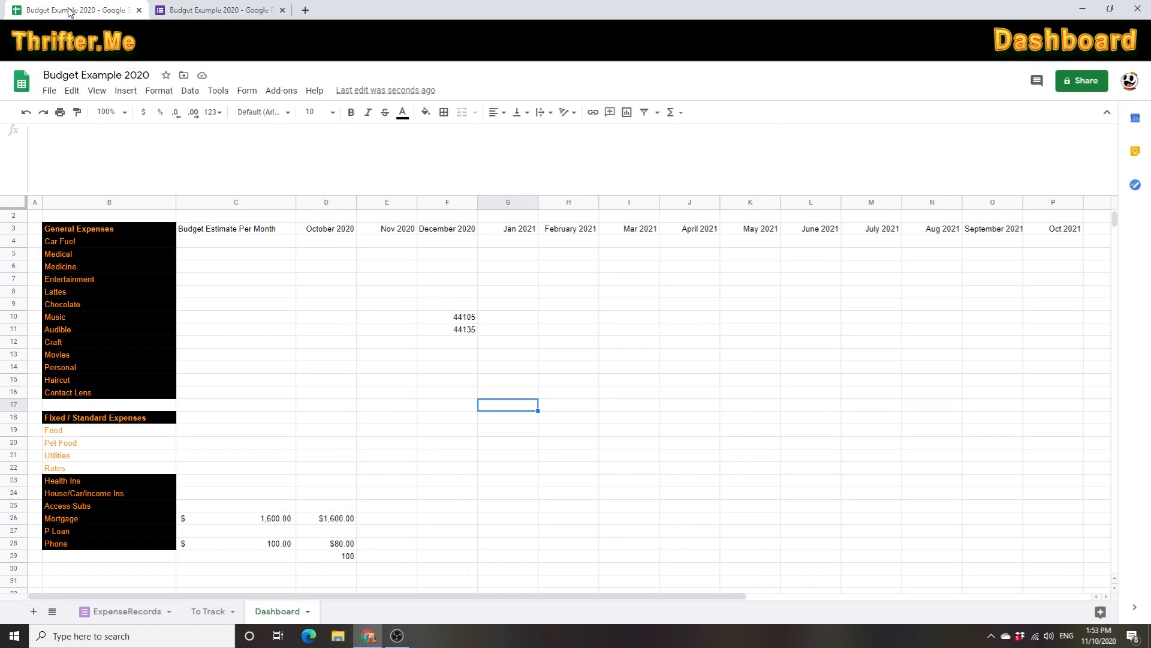
- Compare the October Phone query results on the Dashboard with the Phone entries in ExpenseRecords
scroll(354, 563, "down", 1)
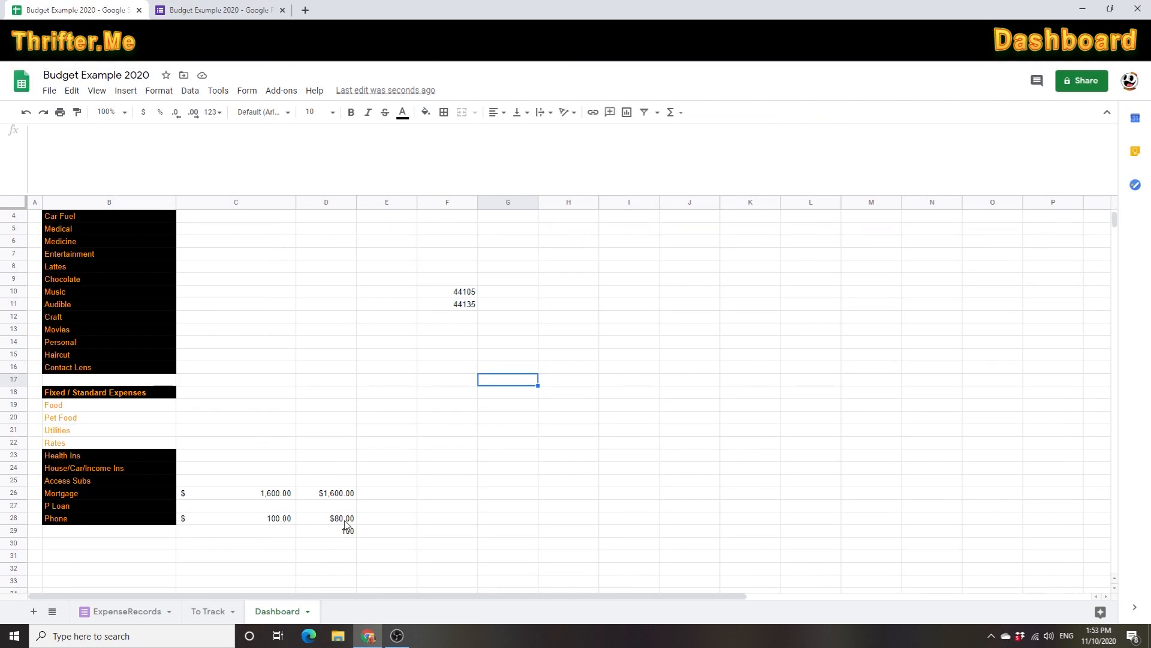
left_click(347, 528)
left_click_drag(346, 521, 346, 536)
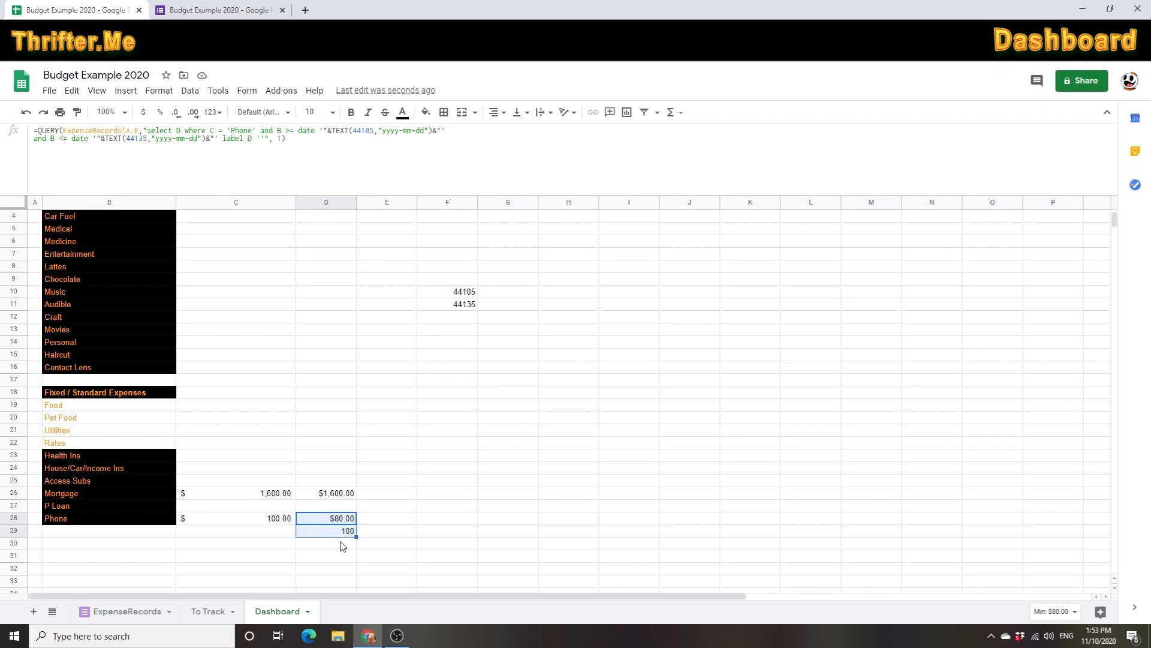
left_click(342, 540)
left_click(341, 524)
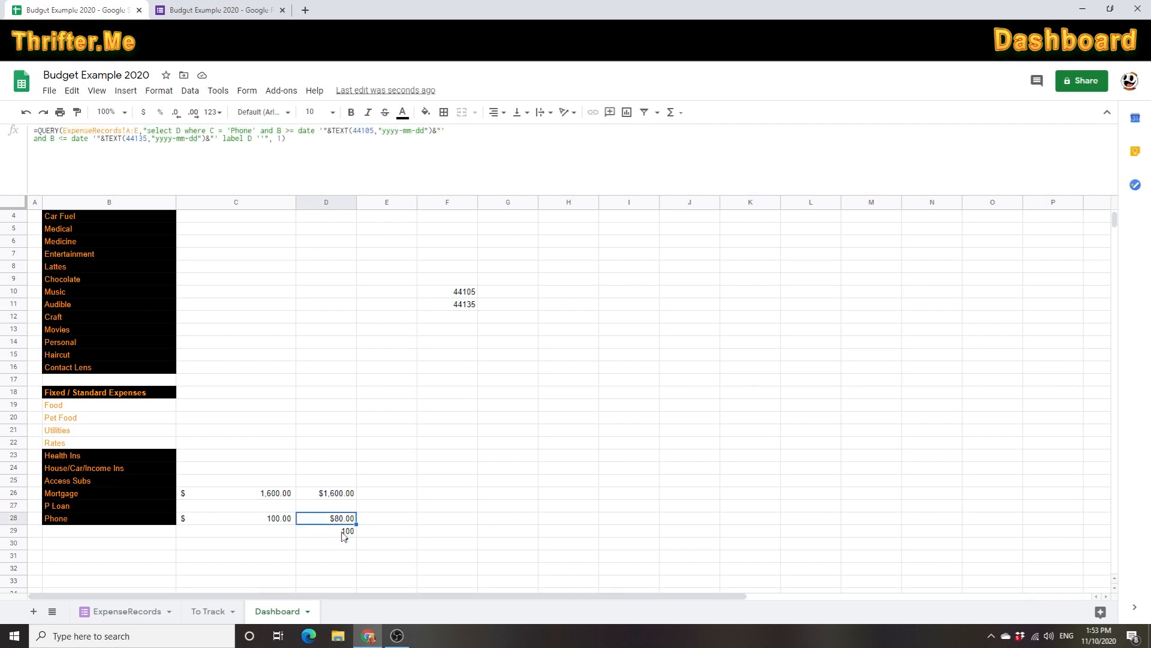
left_click(116, 612)
left_click(287, 410)
scroll(293, 415, "down", 2)
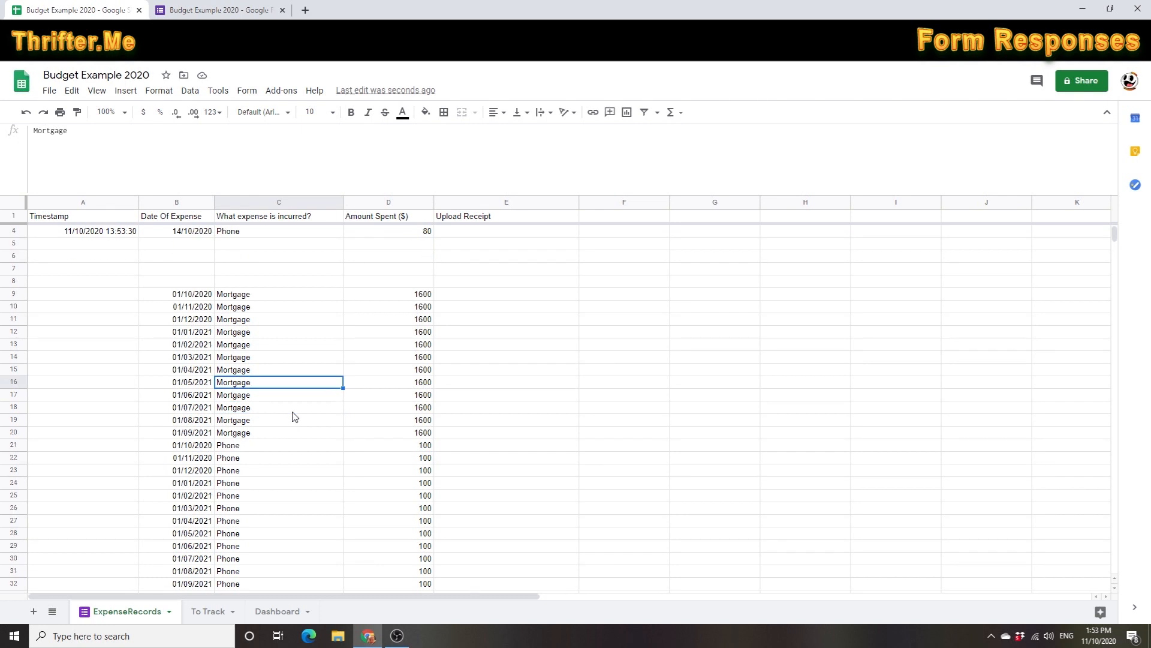
scroll(293, 415, "up", 2)
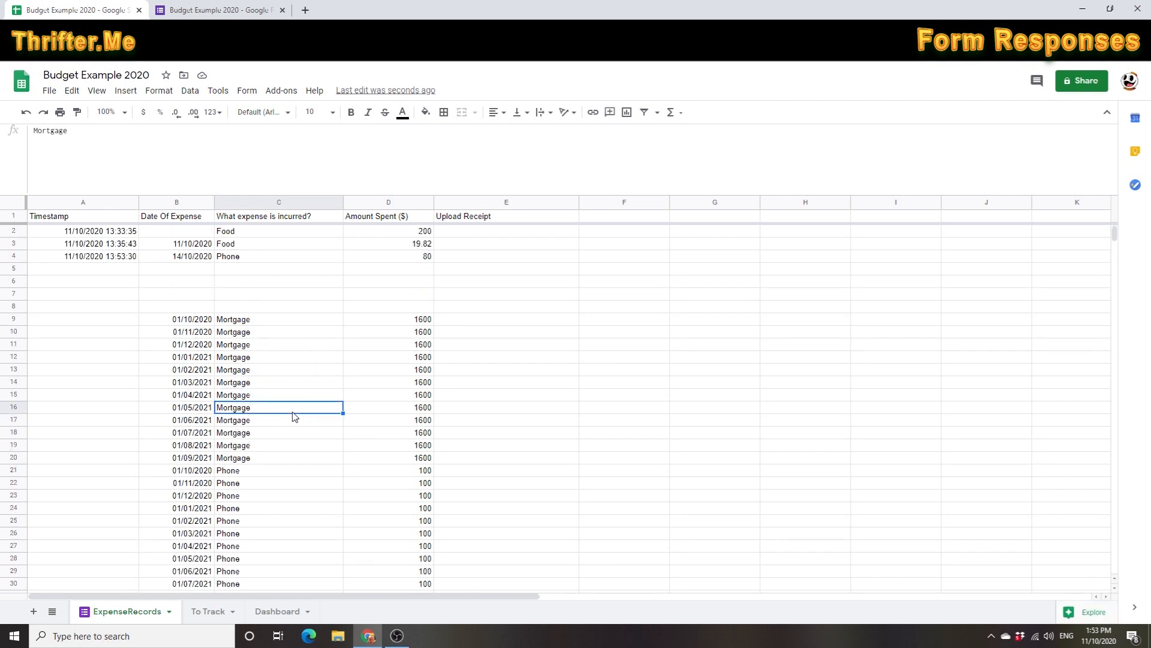
left_click(251, 257)
scroll(452, 514, "down", 2)
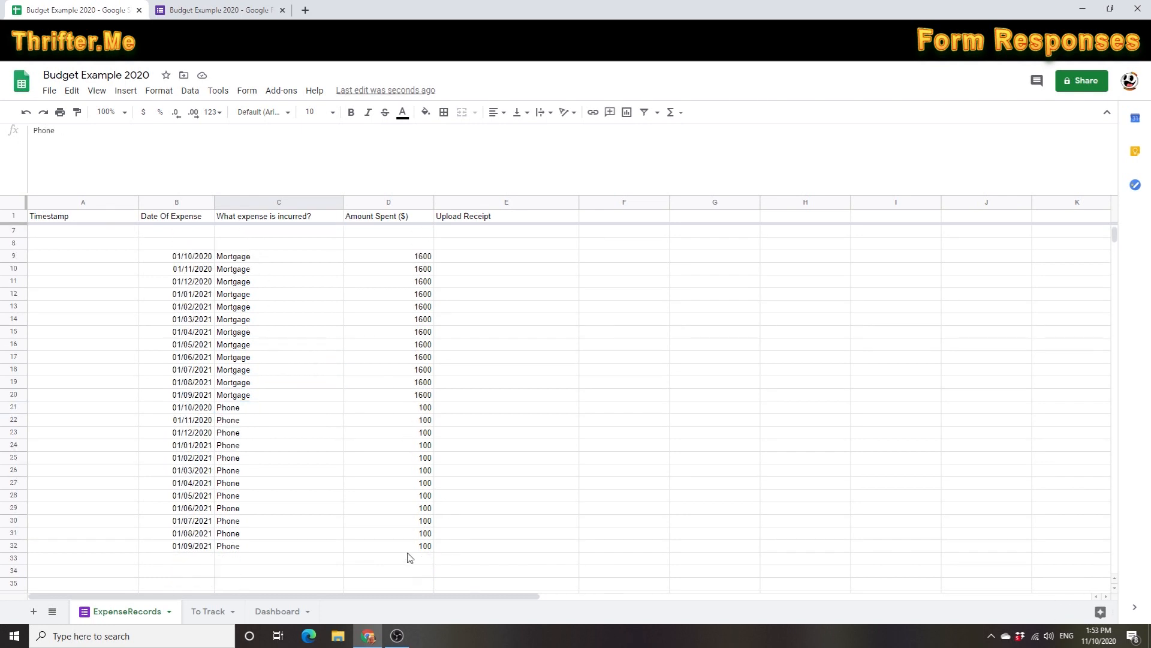
left_click(424, 409)
scroll(542, 462, "up", 2)
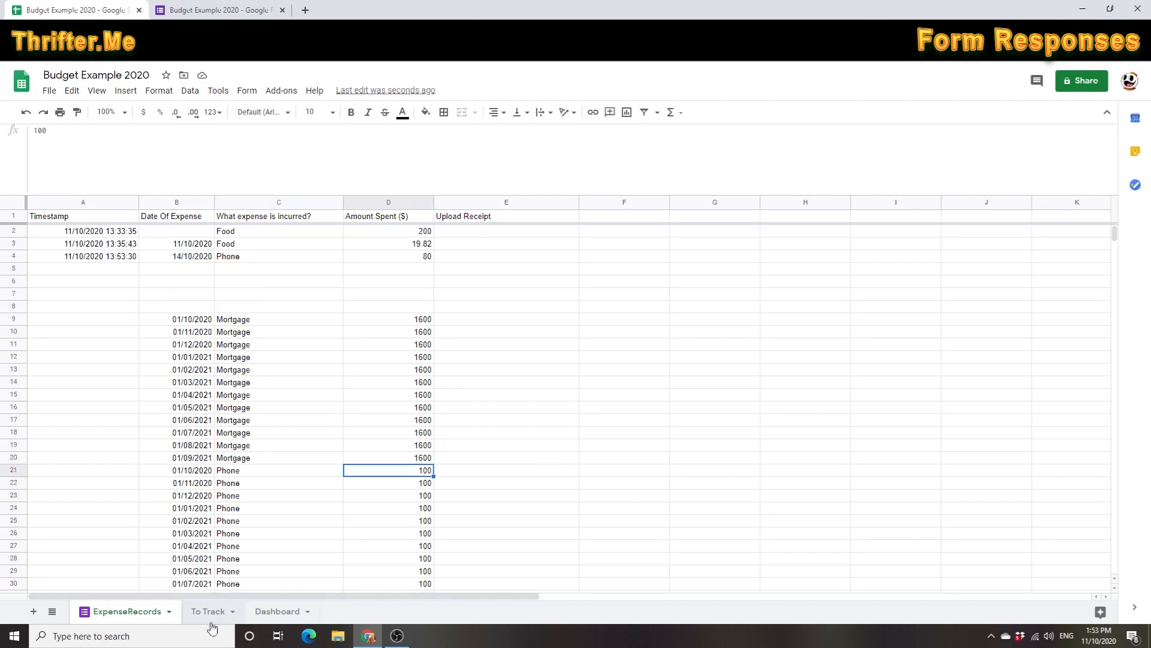
- Edit the October 2020 Phone query on the Dashboard to select sum(D) and label sum(D) with an empty heading
left_click(277, 611)
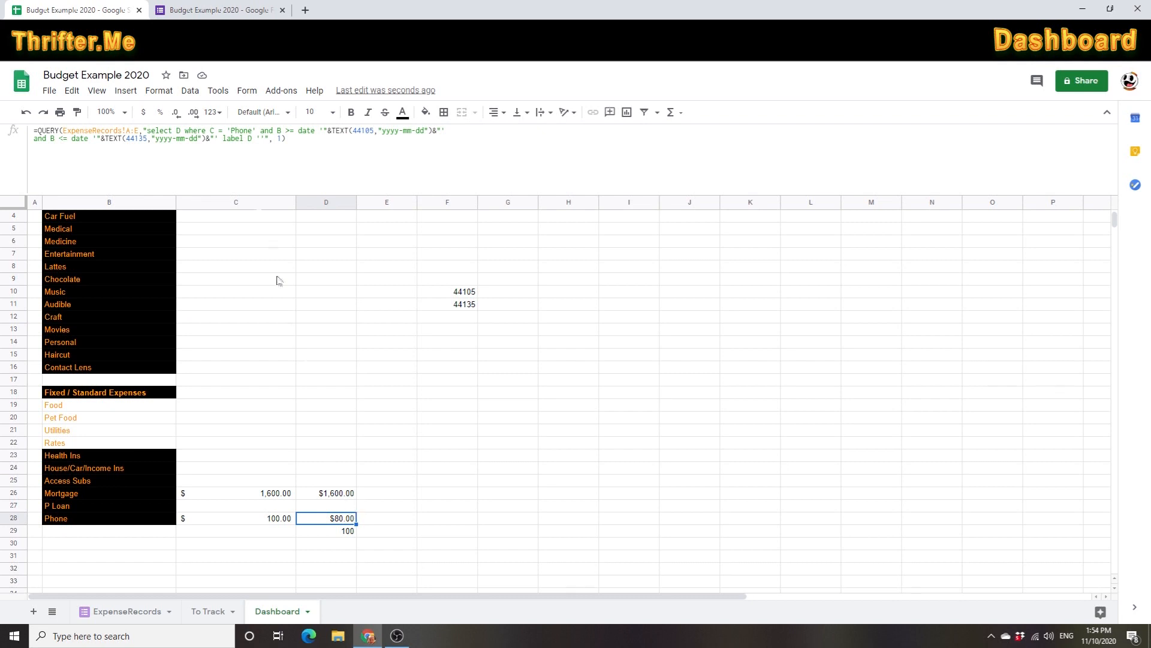
left_click(177, 130)
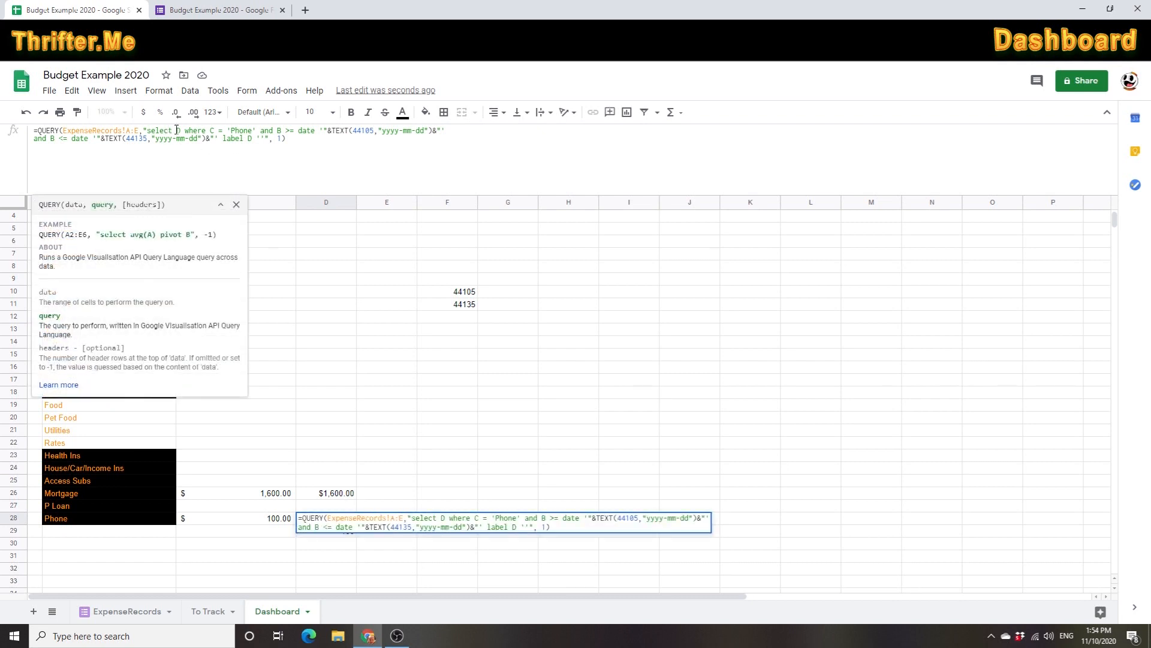
type("sum(D")
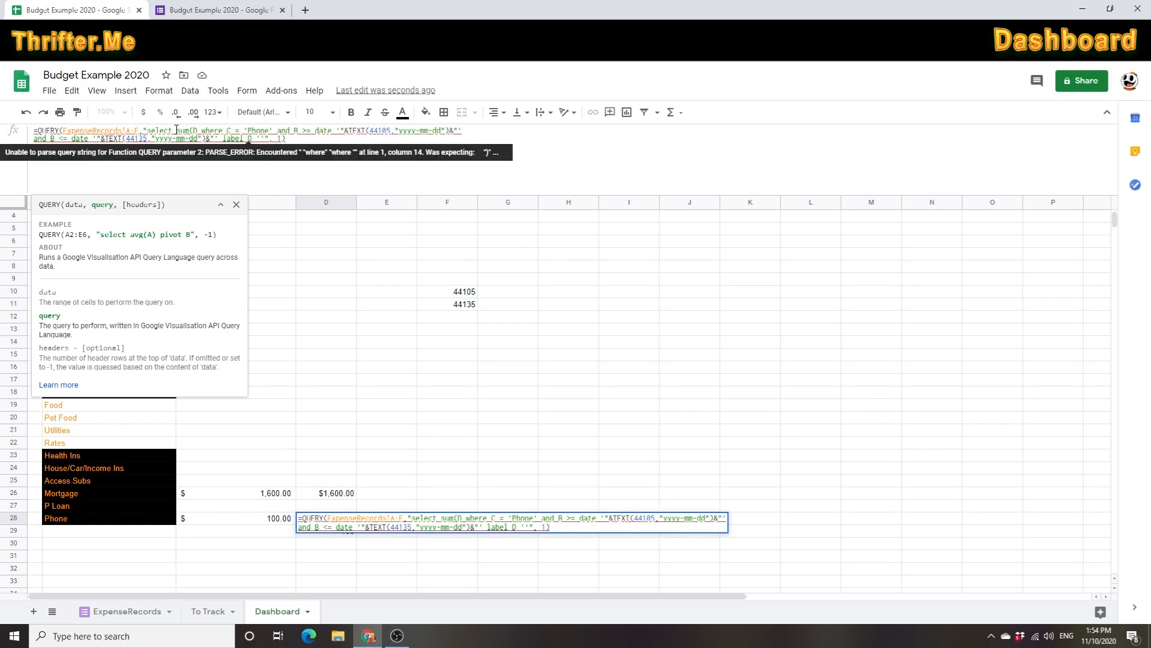
type(")")
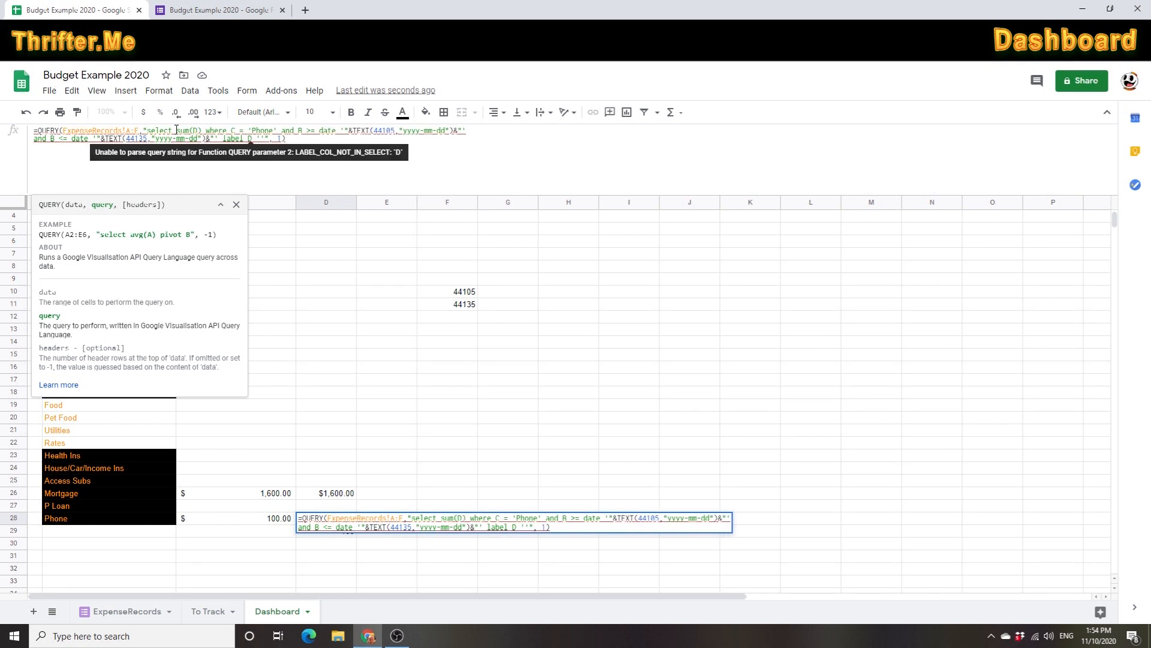
left_click(247, 137)
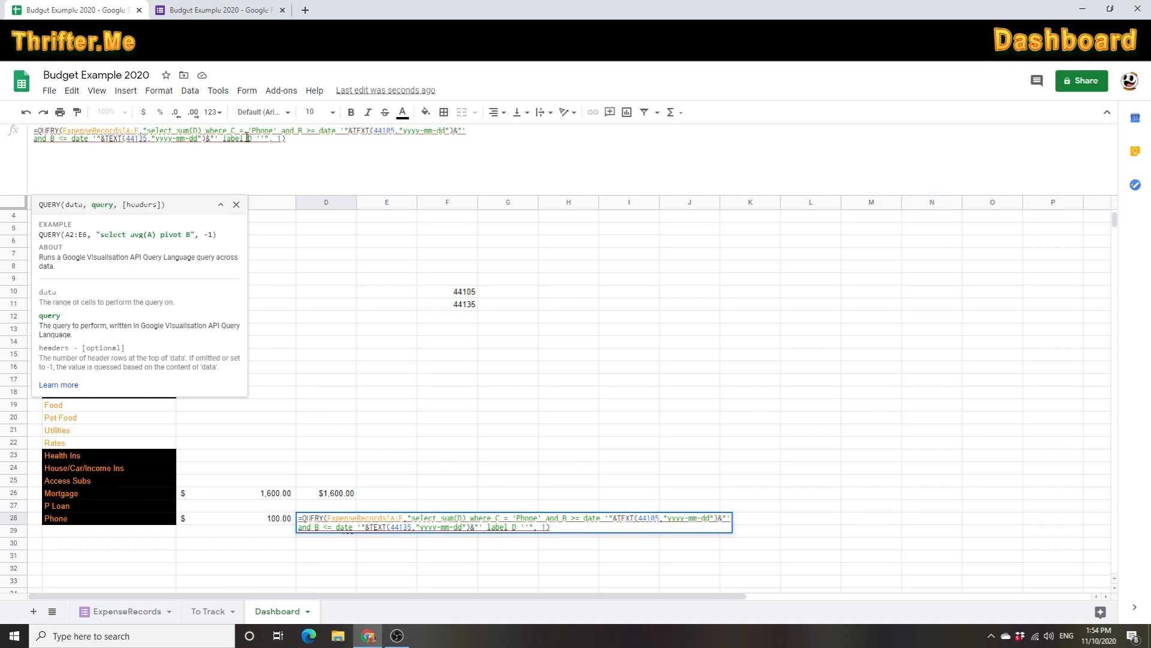
type("sum(")
type(")")
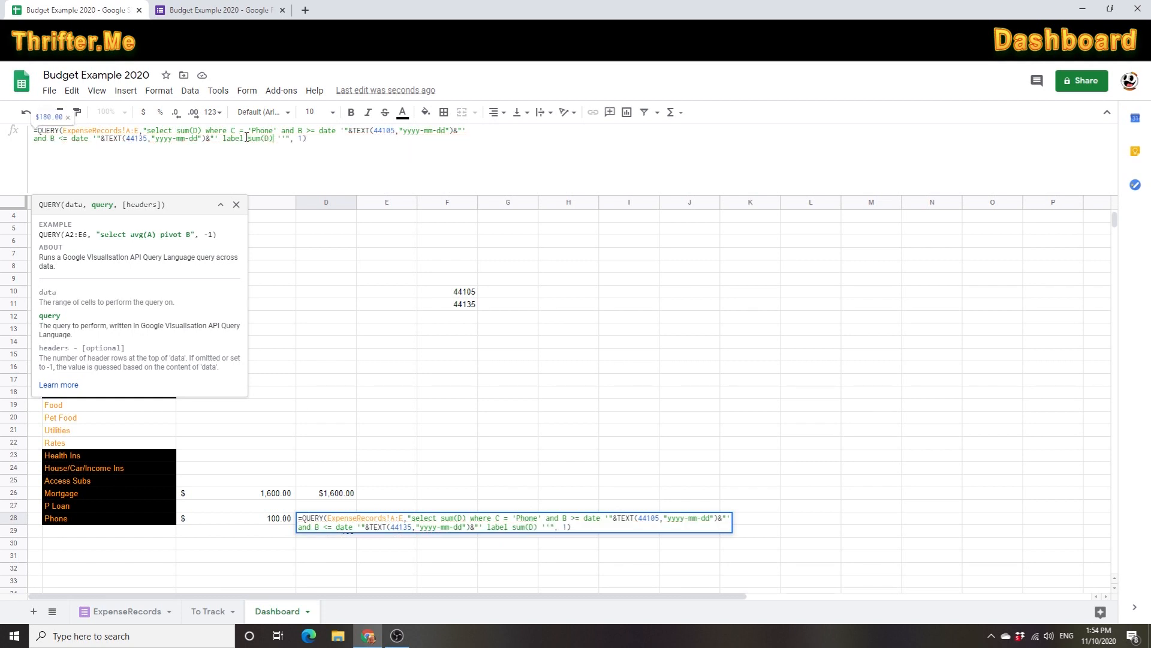
key("Return")
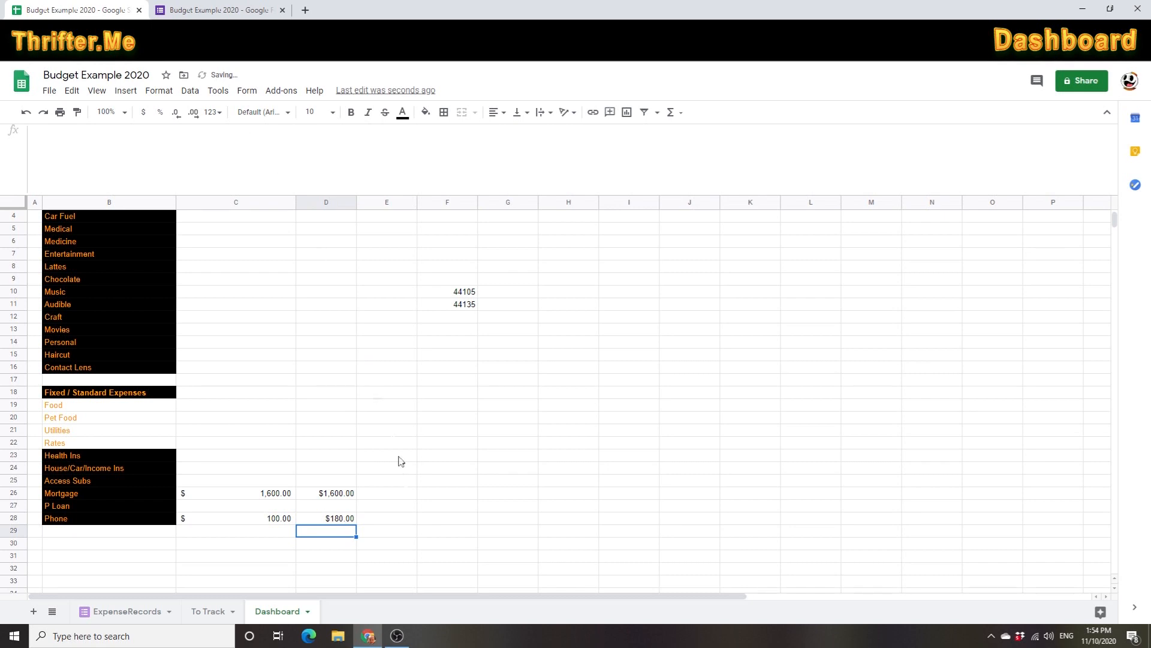
- Copy the number formatting of the Budget Estimate Per Month cells onto the October 2020 column, from Car Fuel down to Phone
left_click(347, 520)
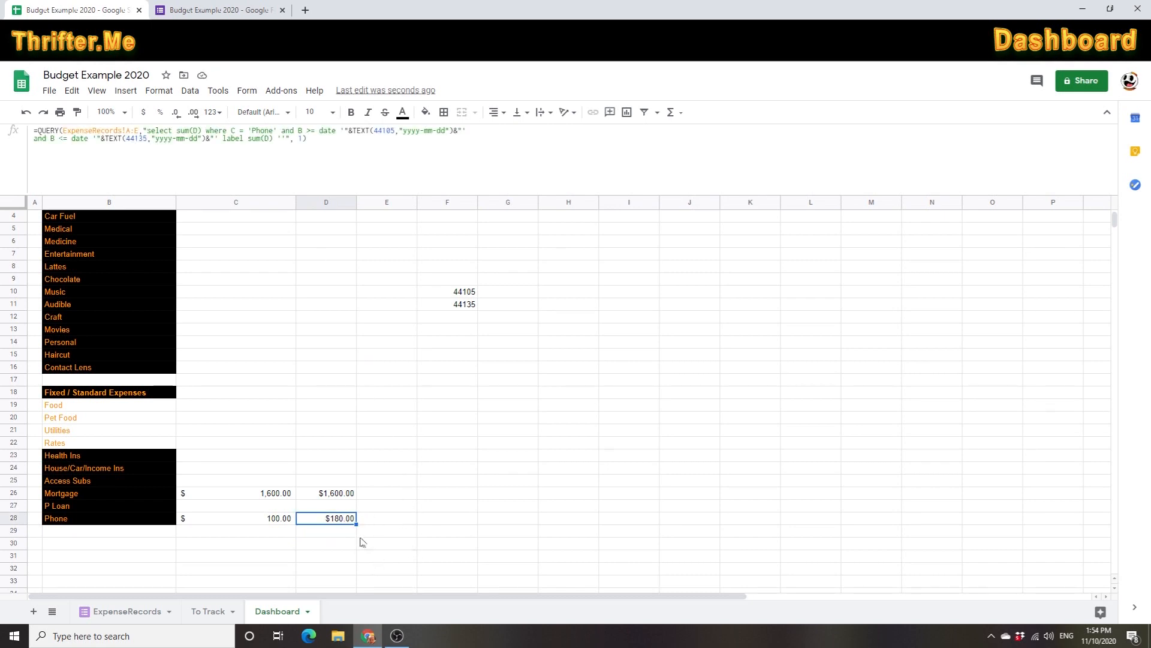
left_click(286, 520)
left_click(318, 522)
left_click(292, 519)
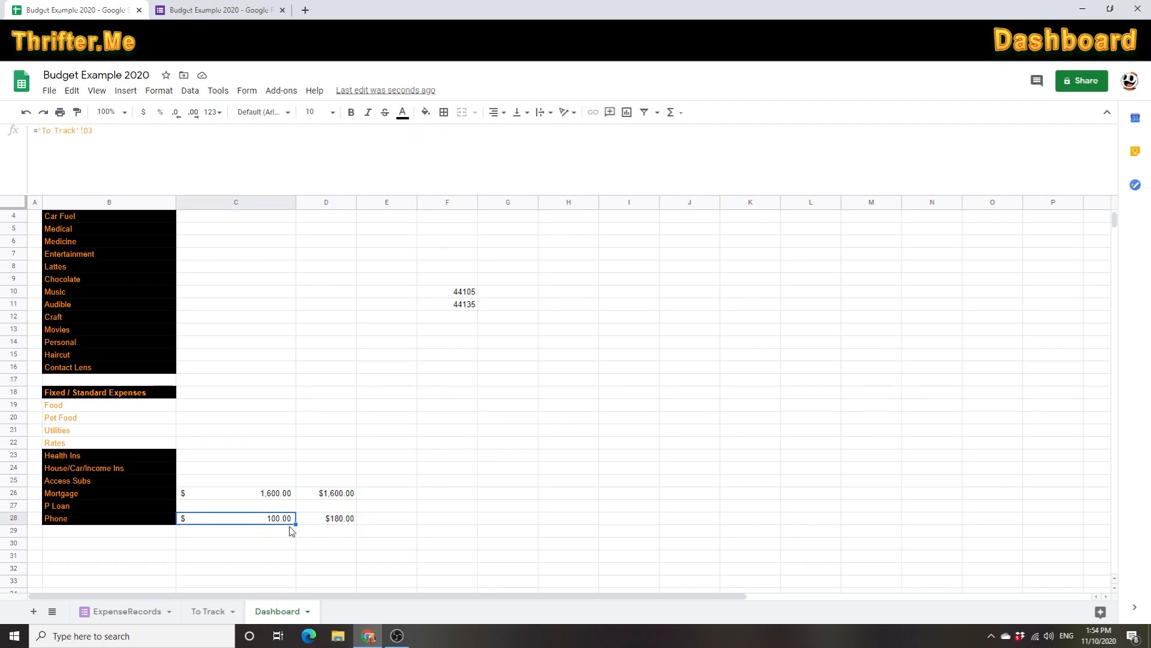
left_click(342, 519)
scroll(288, 506, "up", 1)
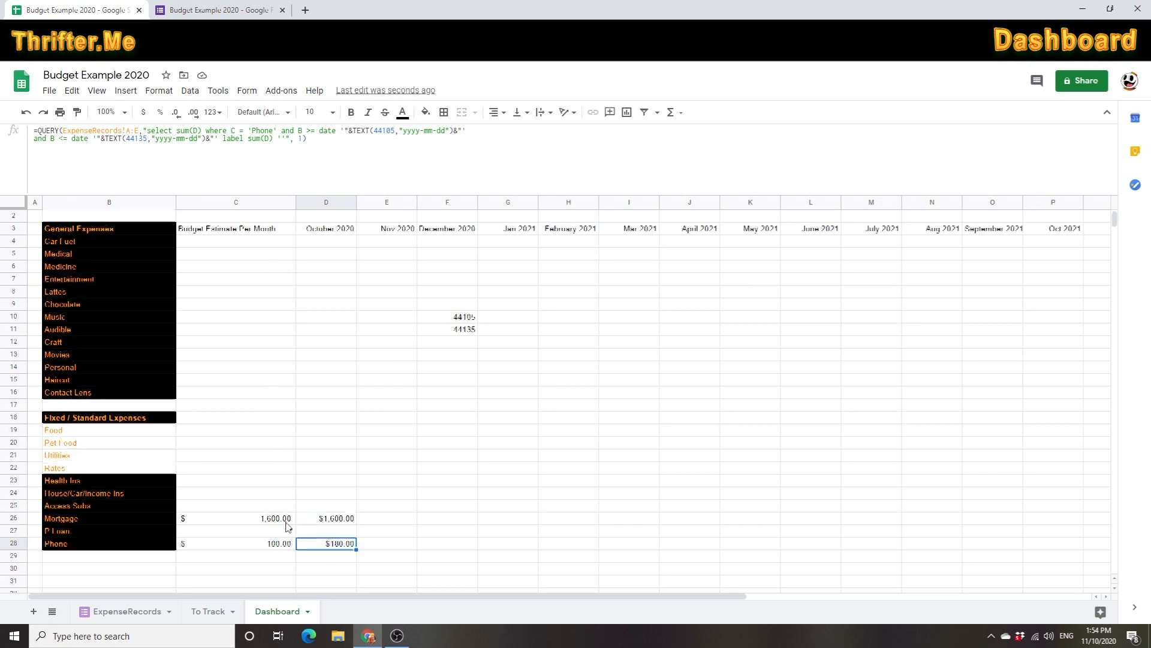
left_click_drag(272, 547, 251, 243)
left_click(76, 112)
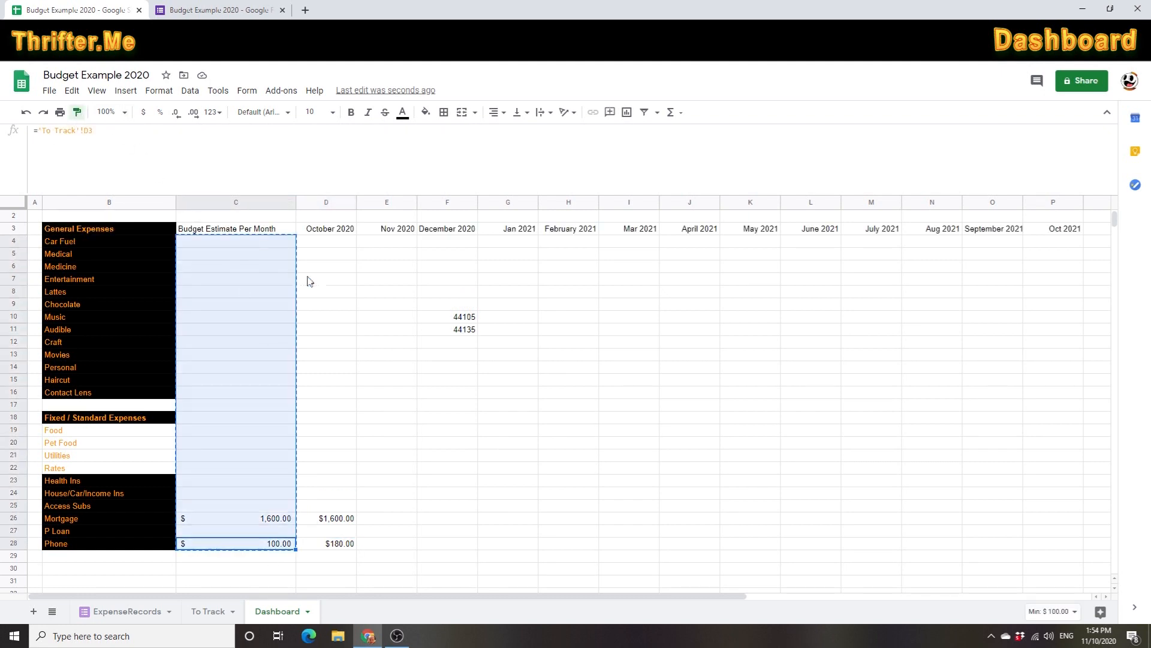
left_click_drag(346, 243, 340, 545)
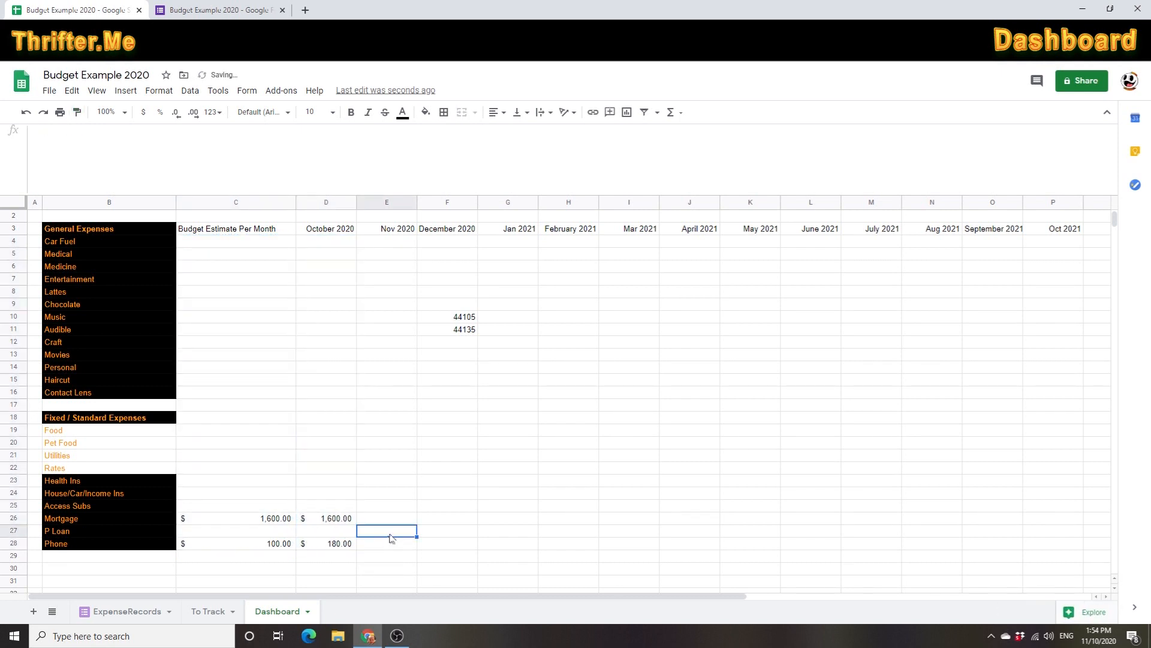
- Link the Car Fuel budget estimate in Dashboard C4 to cell D4 of the To Track sheet
scroll(433, 463, "up", 1)
scroll(375, 535, "down", 1)
scroll(372, 543, "up", 1)
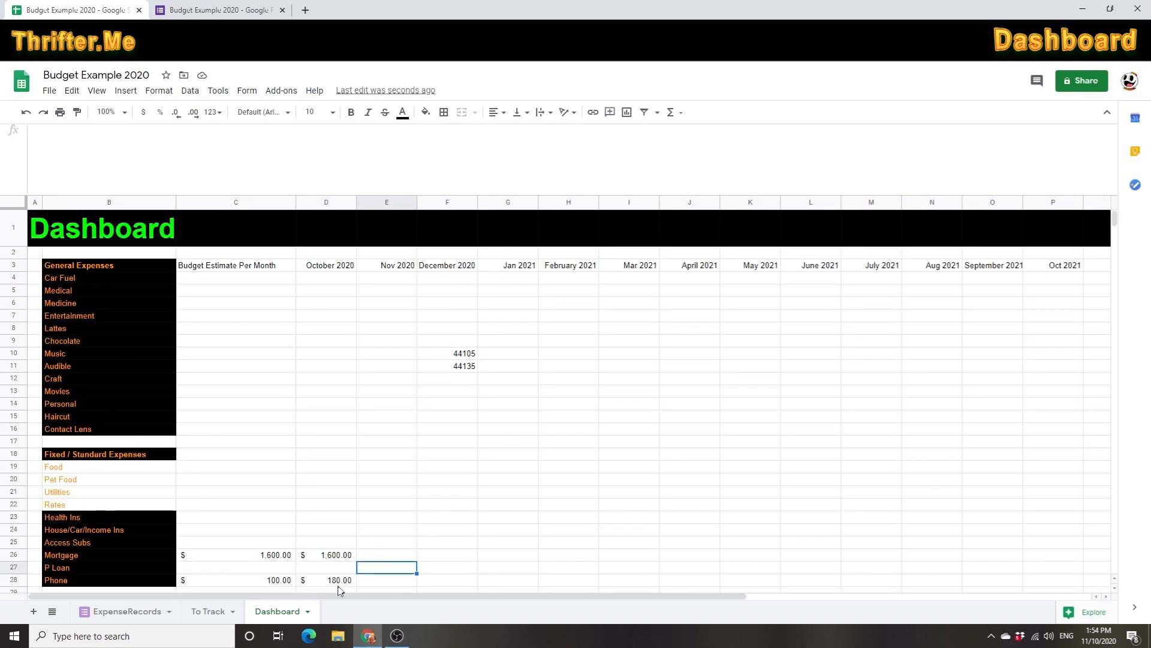
left_click(285, 585)
left_click(265, 279)
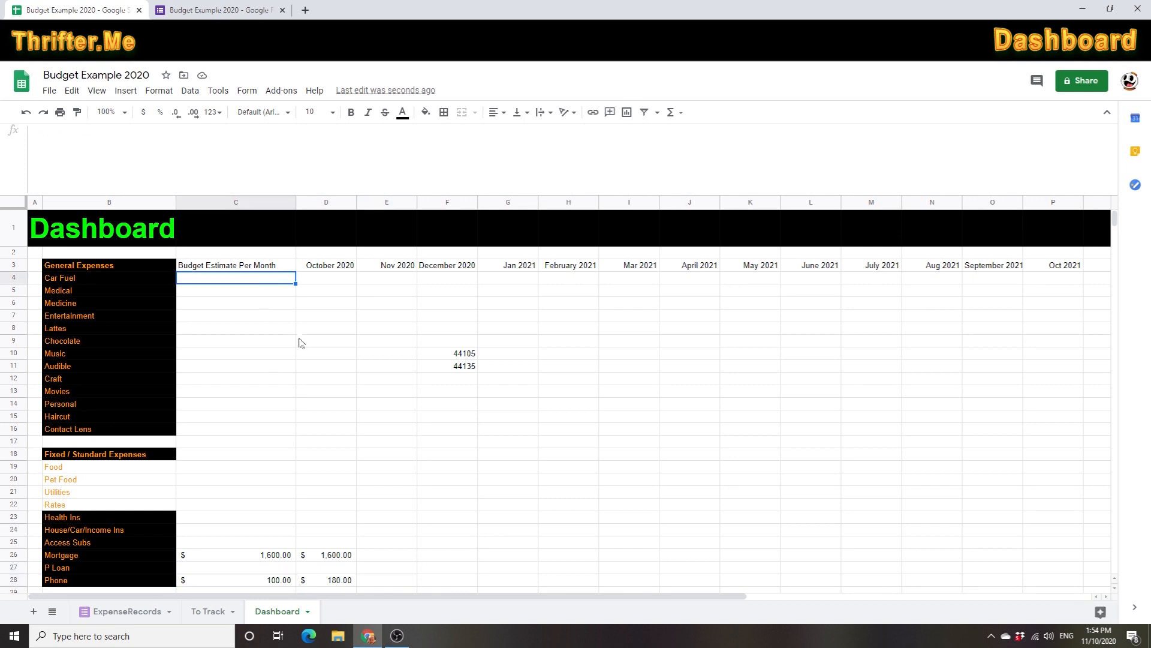
type("=")
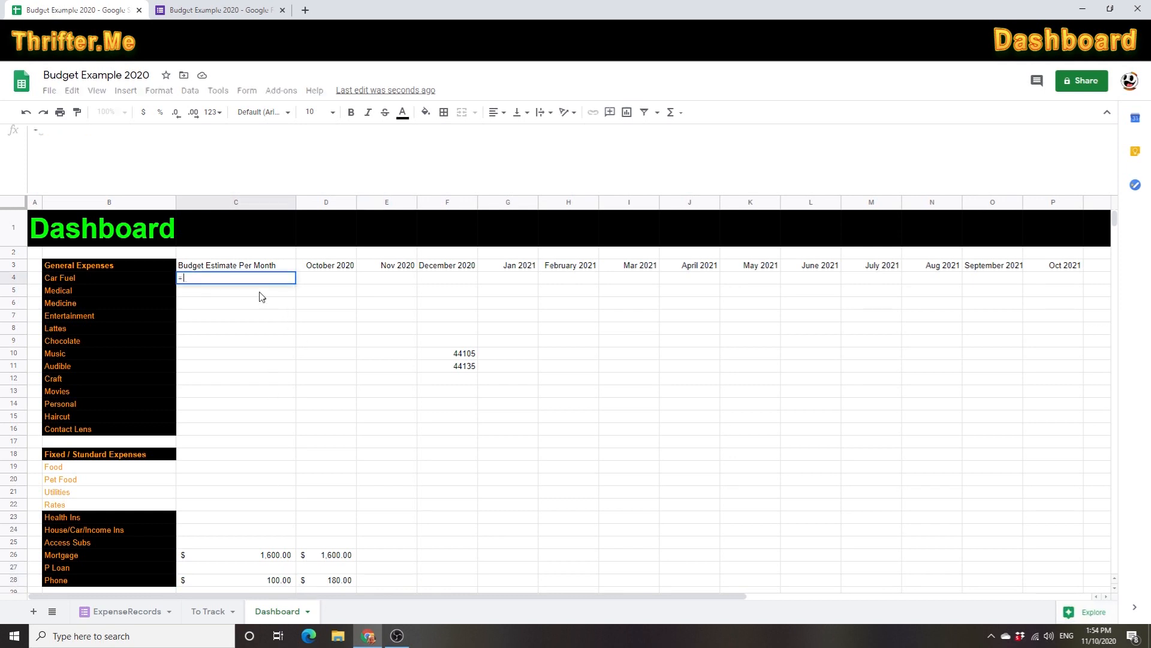
left_click(208, 612)
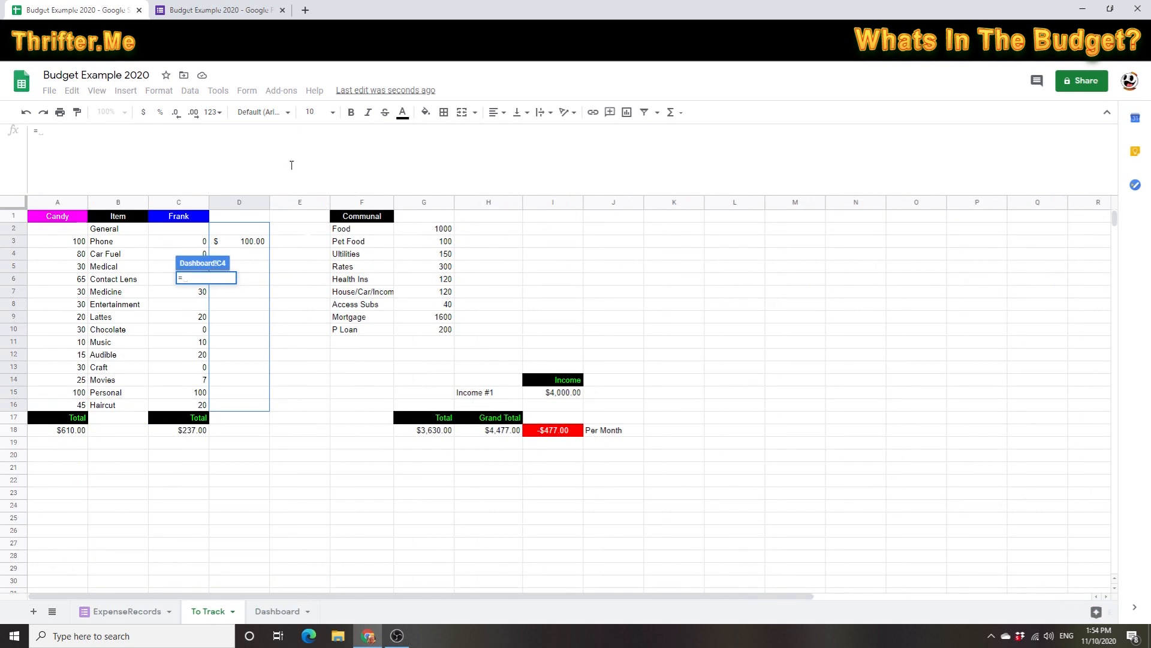
left_click(257, 258)
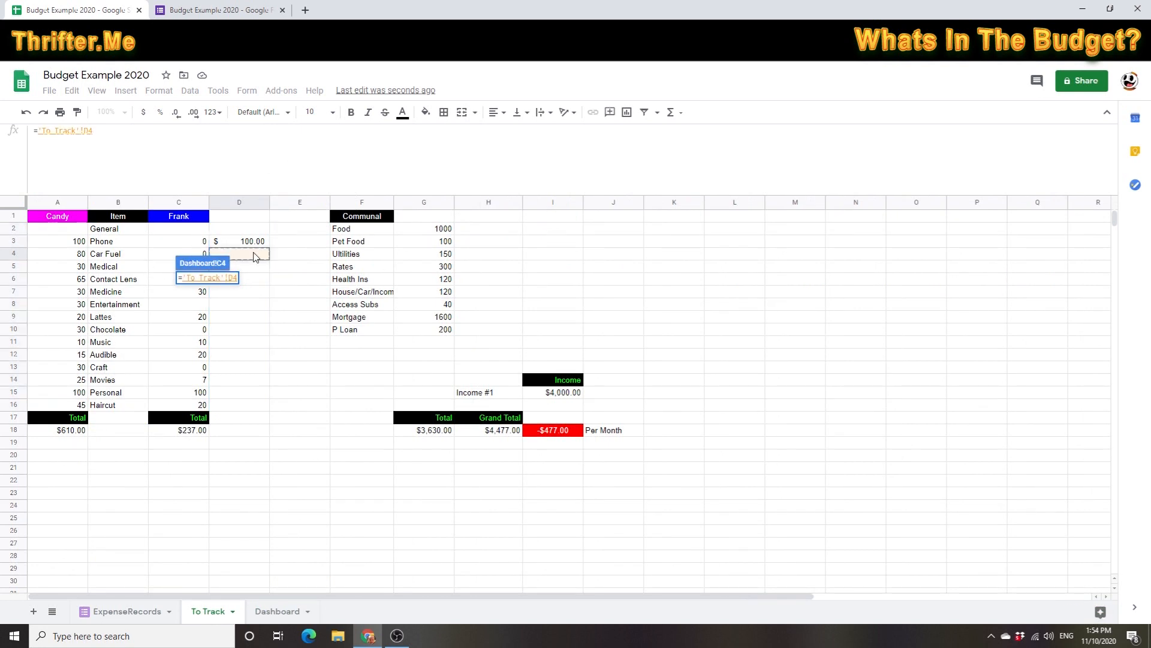
key("Return")
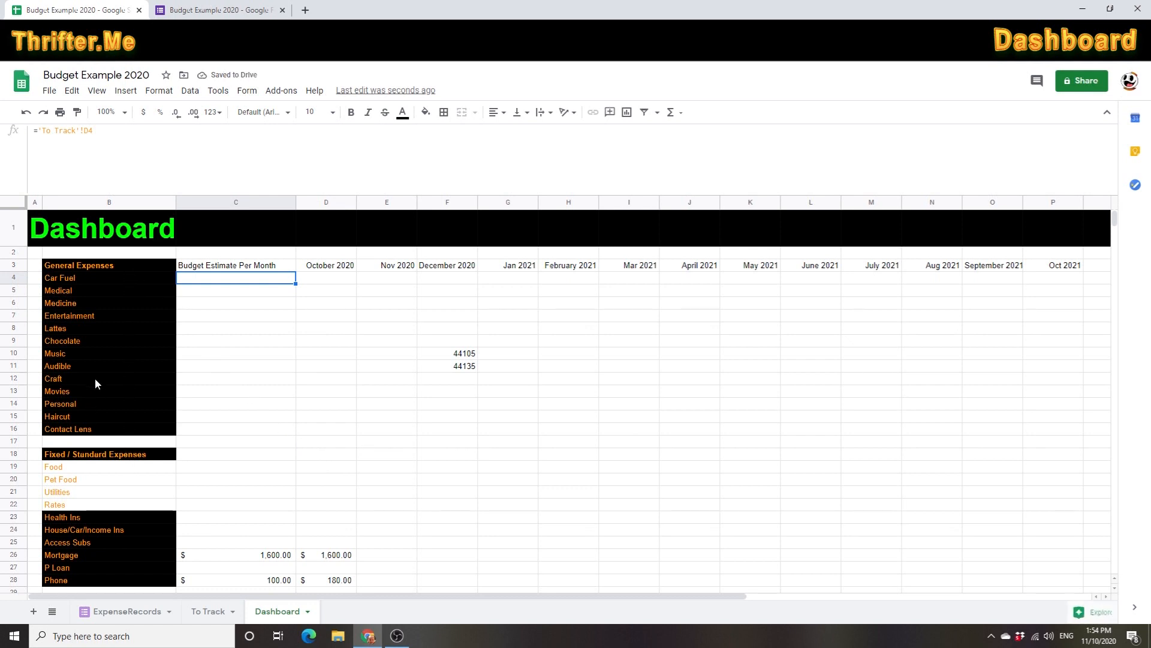
- Fill the Car Fuel estimate formula down to Contact Lens in C16 and check the references in the copied cells
left_click(280, 291)
left_click(282, 279)
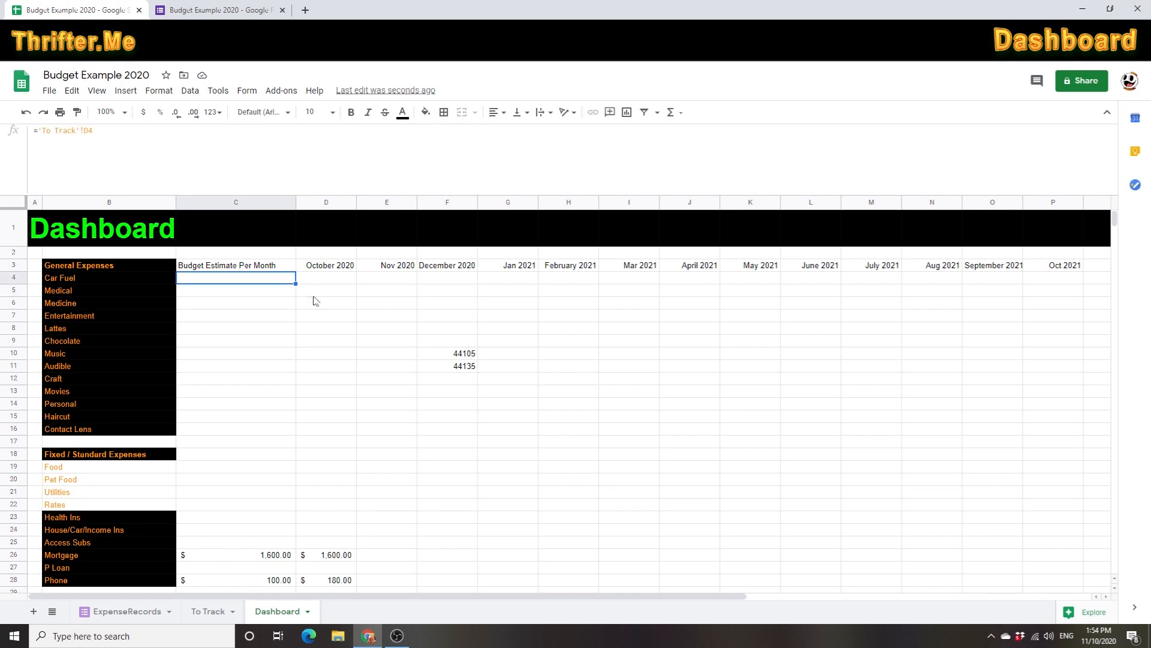
left_click_drag(295, 283, 295, 431)
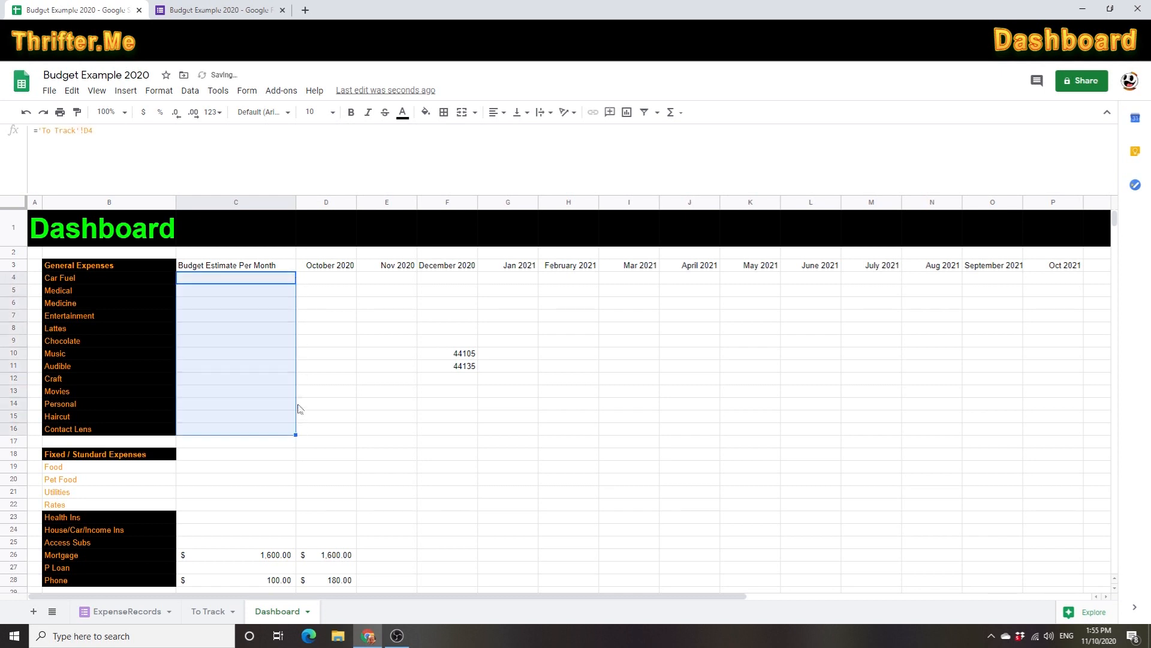
left_click(270, 296)
left_click(266, 304)
left_click(267, 314)
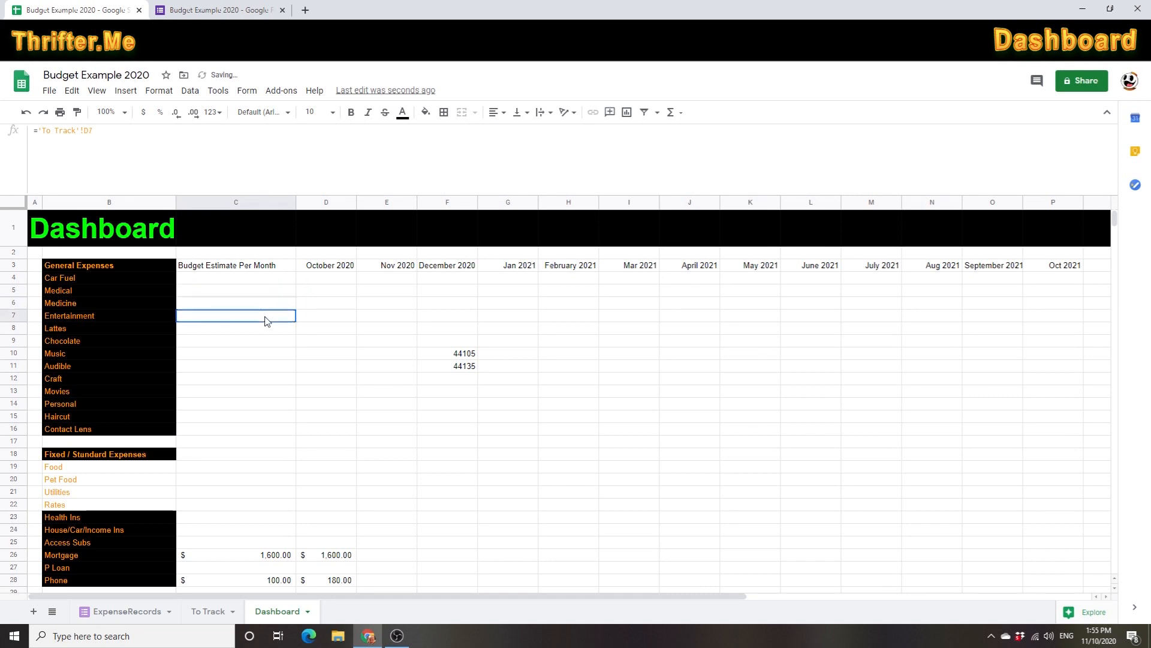
left_click(267, 328)
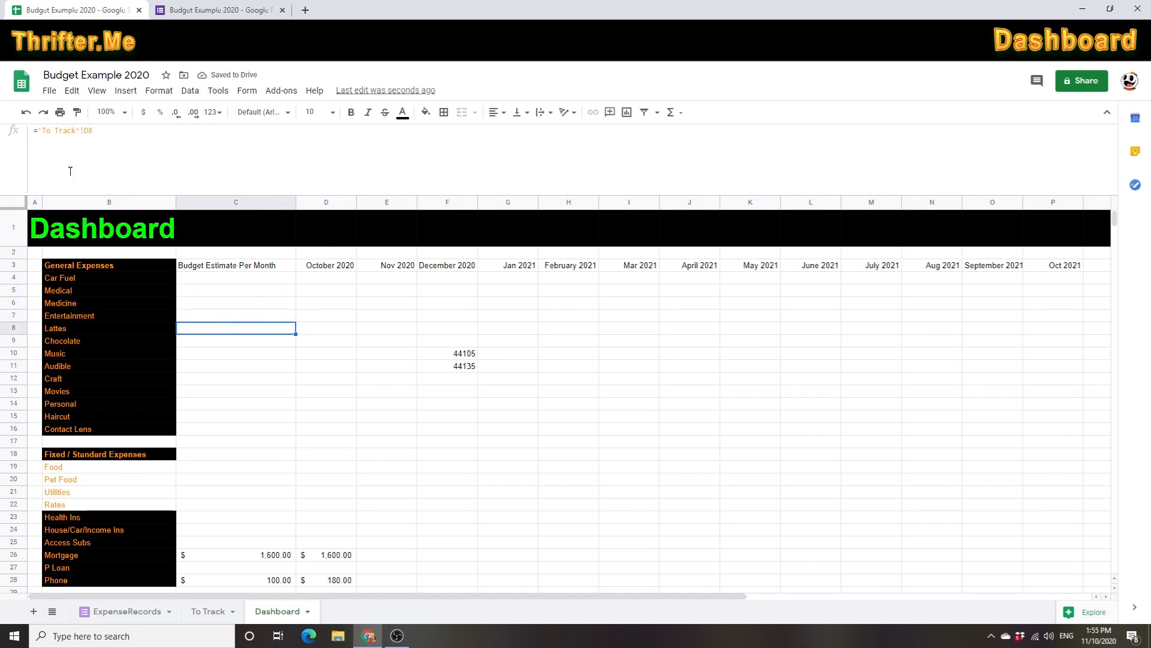
left_click(264, 379)
left_click(258, 430)
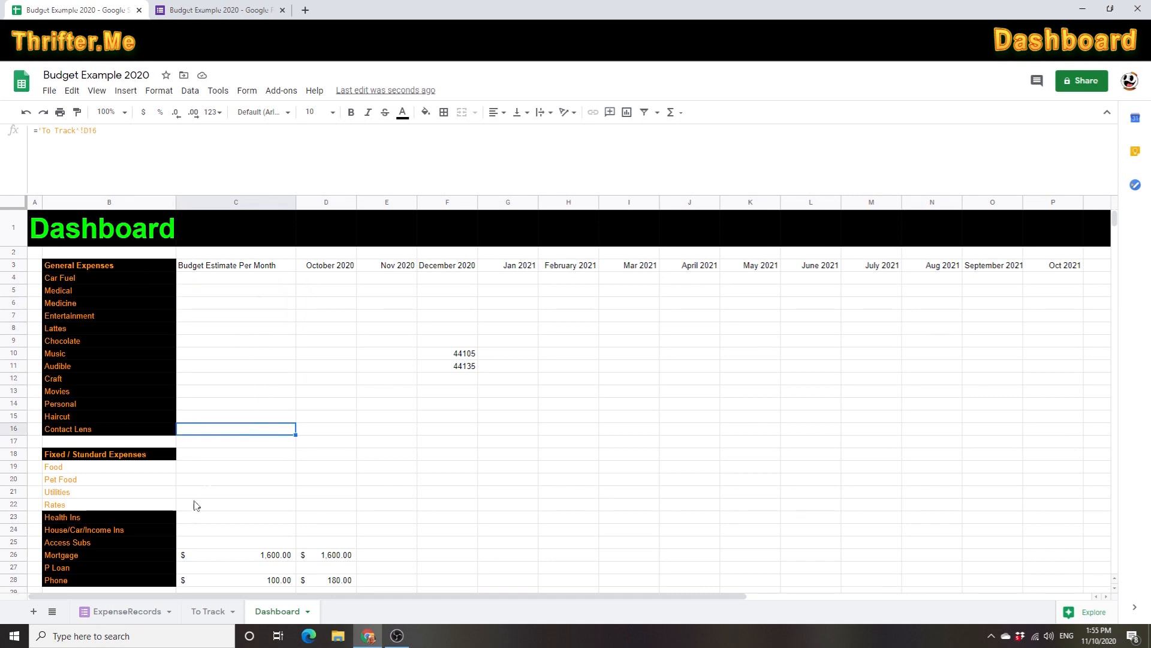
- Copy the item names from Phone to Haircut on To Track and paste them over the General Expenses list starting at Dashboard B4
left_click(207, 611)
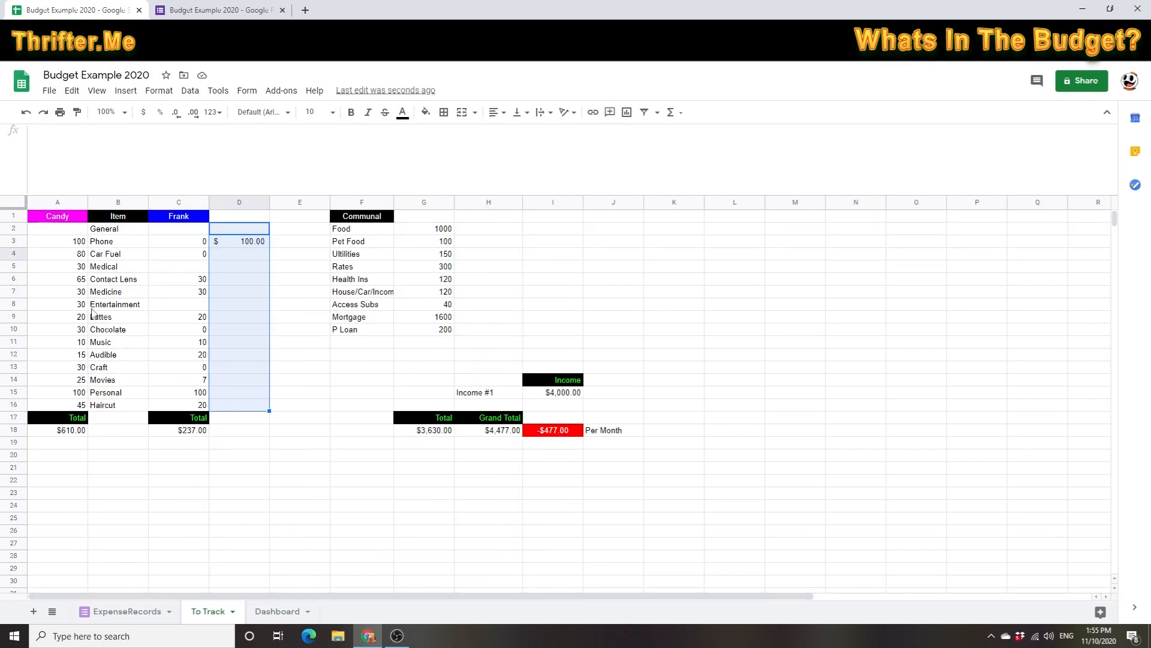
left_click_drag(120, 242, 123, 408)
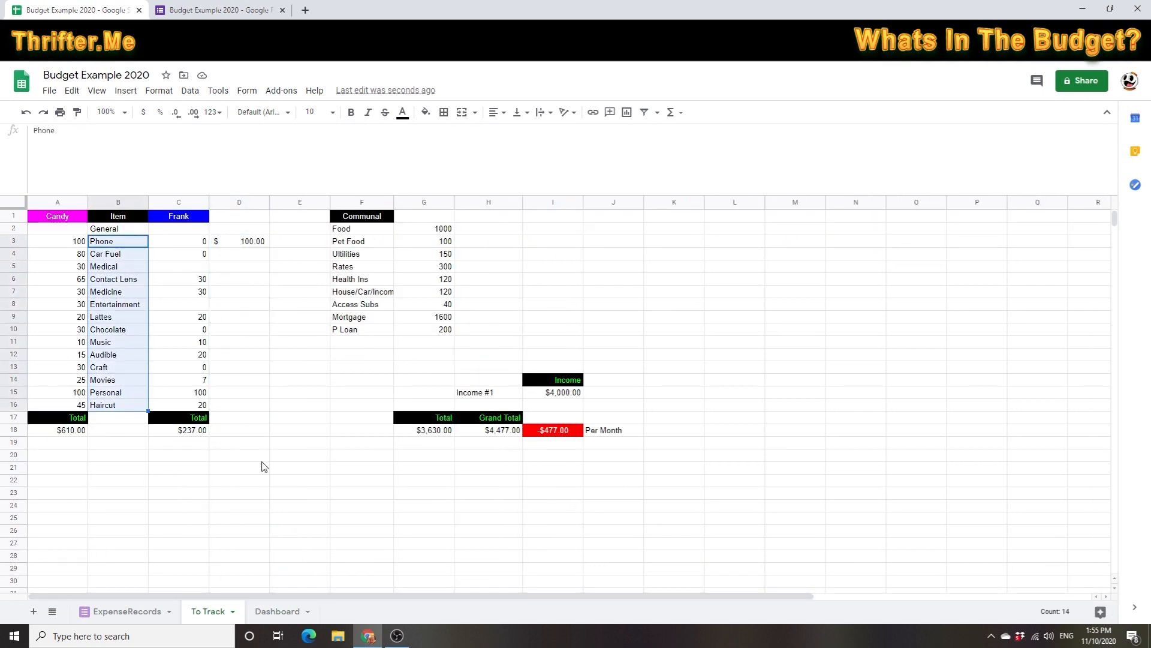
left_click(288, 614)
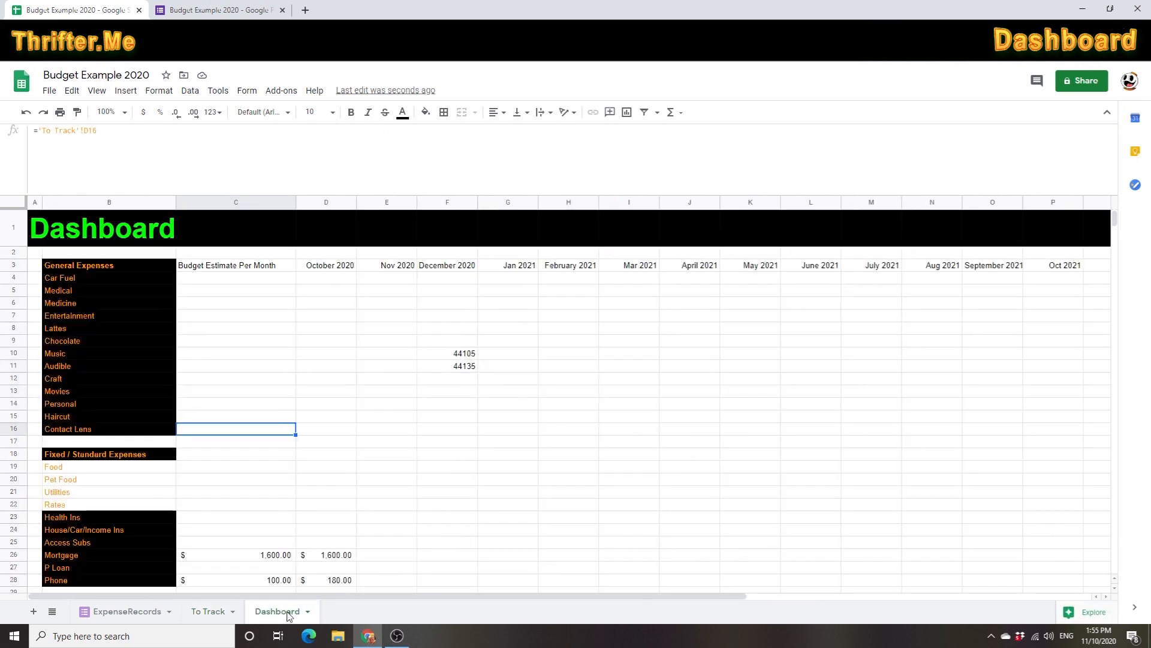
left_click(219, 611)
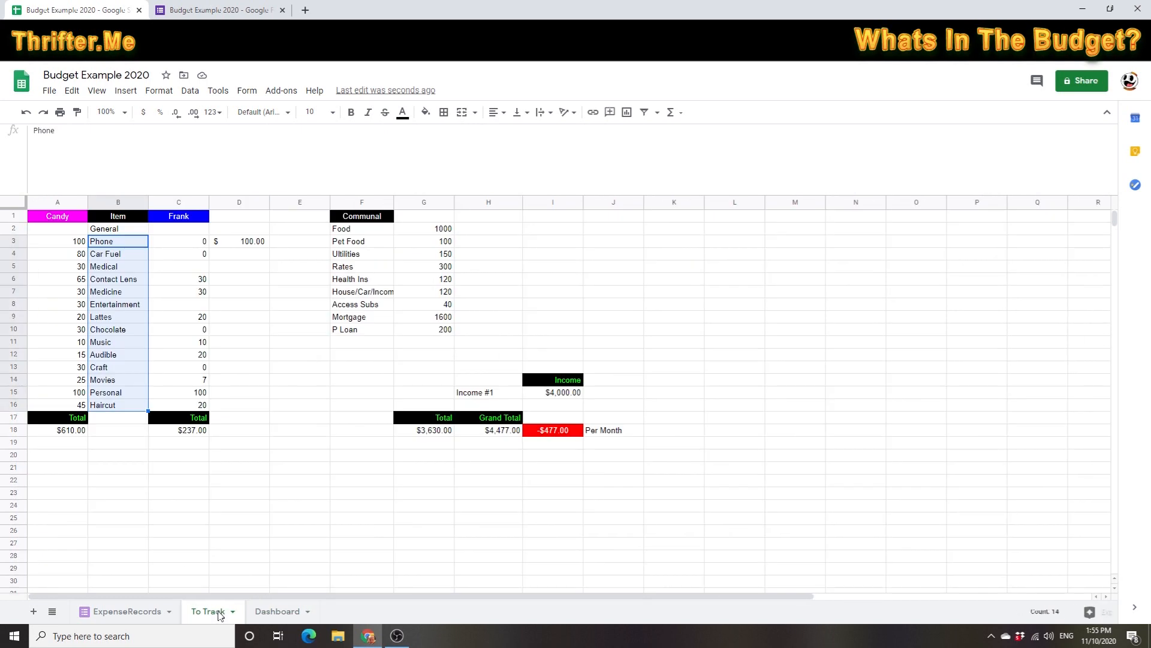
left_click(126, 320)
left_click_drag(117, 243, 122, 407)
key("ctrl+c")
left_click(274, 611)
left_click(70, 279)
key("ctrl+v")
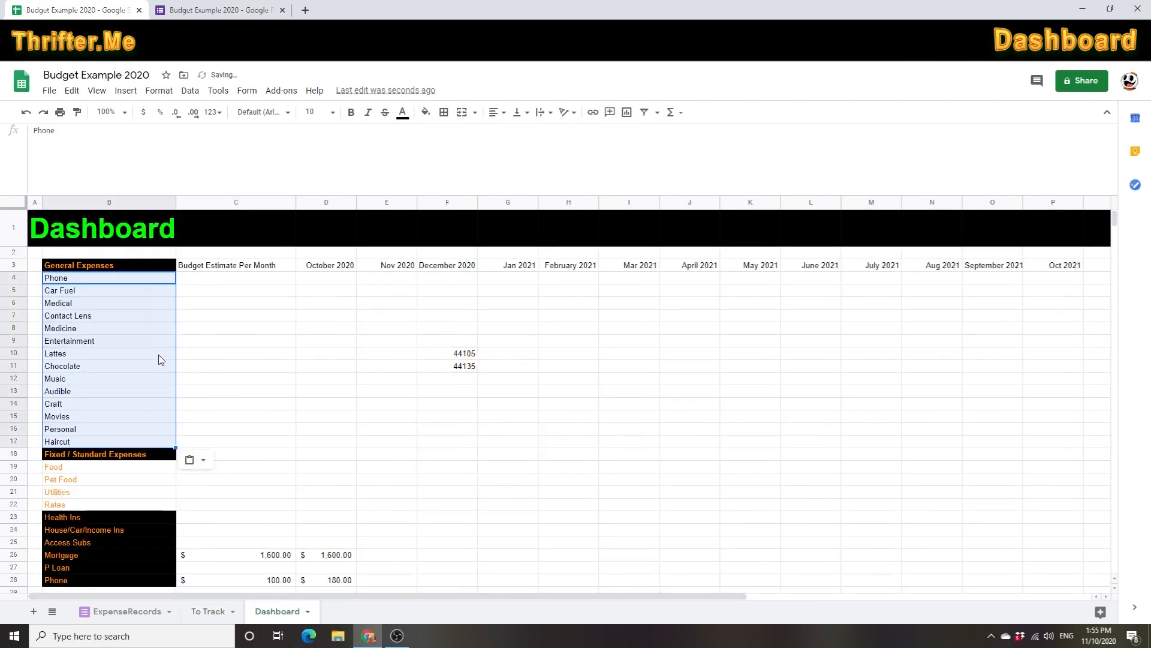
- Copy the General Expenses header formatting onto the item names from Phone down to Haircut
left_click(106, 268)
left_click(77, 112)
left_click_drag(85, 284, 100, 444)
left_click(290, 393)
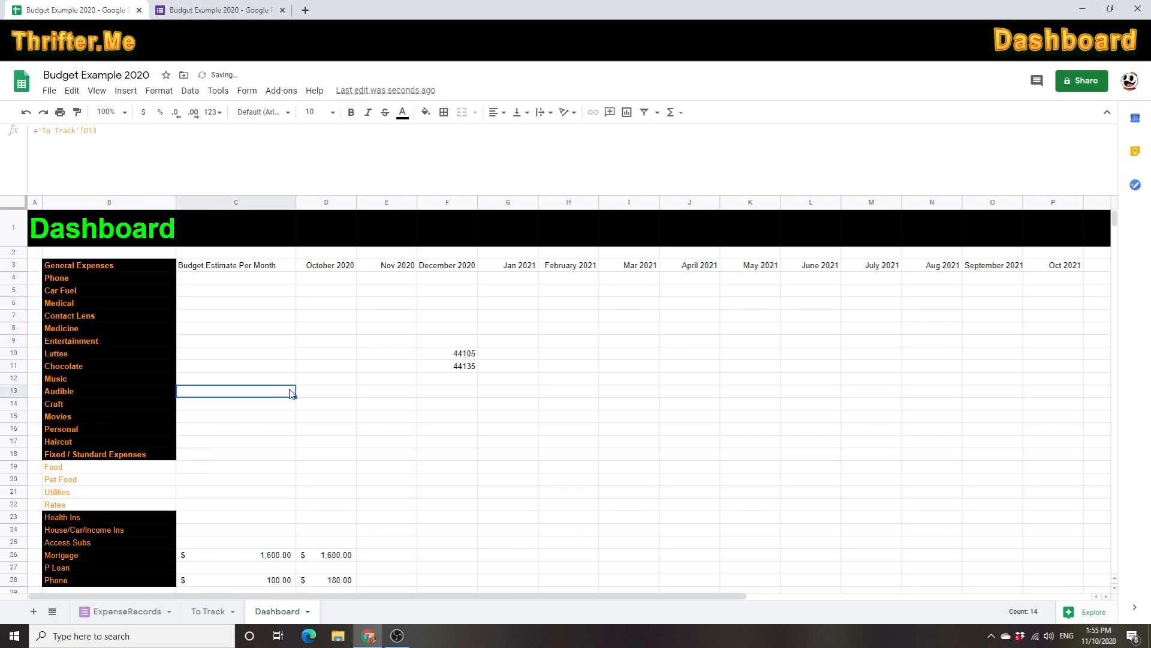
- Link the Phone budget estimate in C4 to cell D3 of To Track and fill the formula down the General Expenses items
left_click(228, 279)
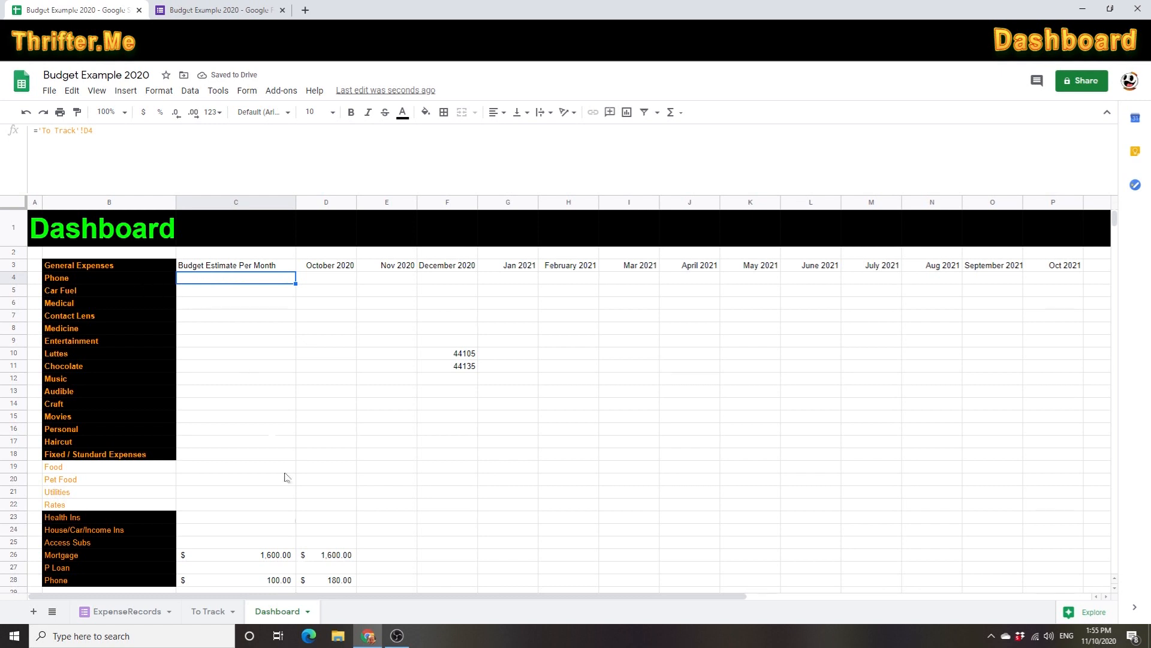
type("=")
left_click(207, 612)
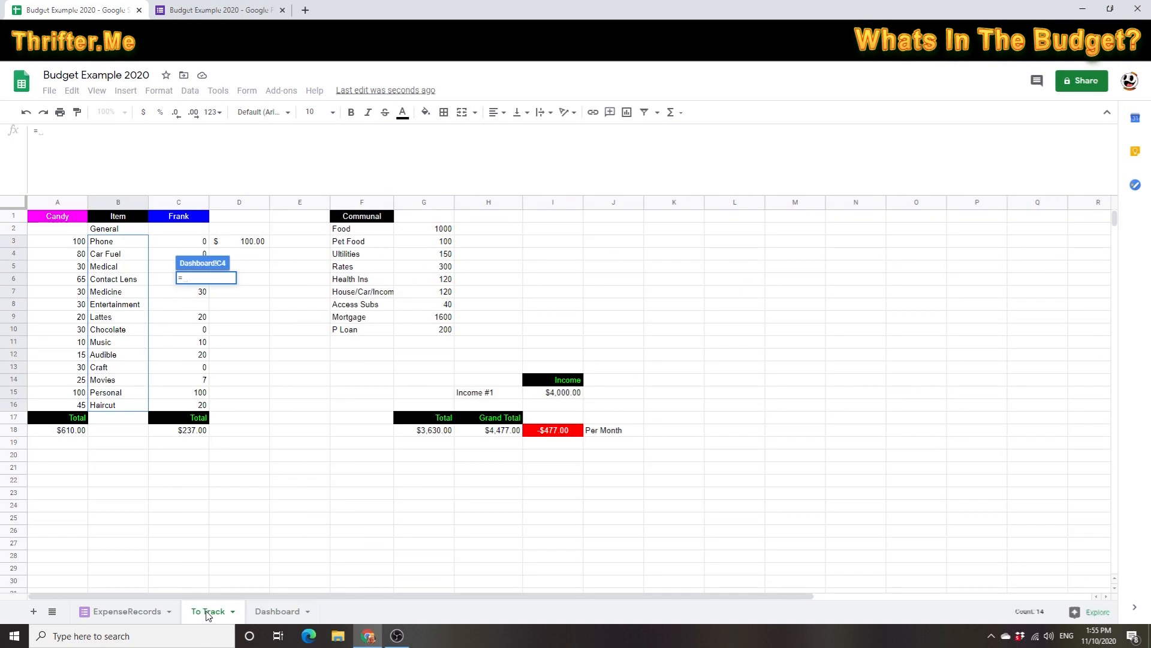
left_click(253, 243)
key("Return")
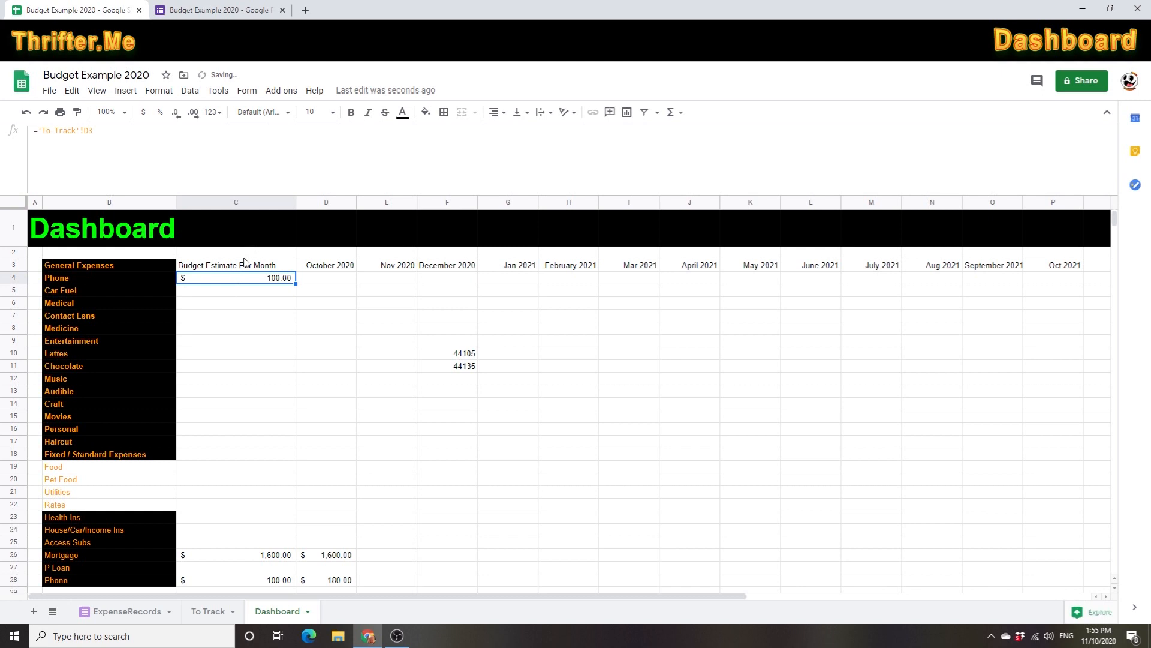
left_click_drag(296, 282, 294, 455)
left_click(259, 381)
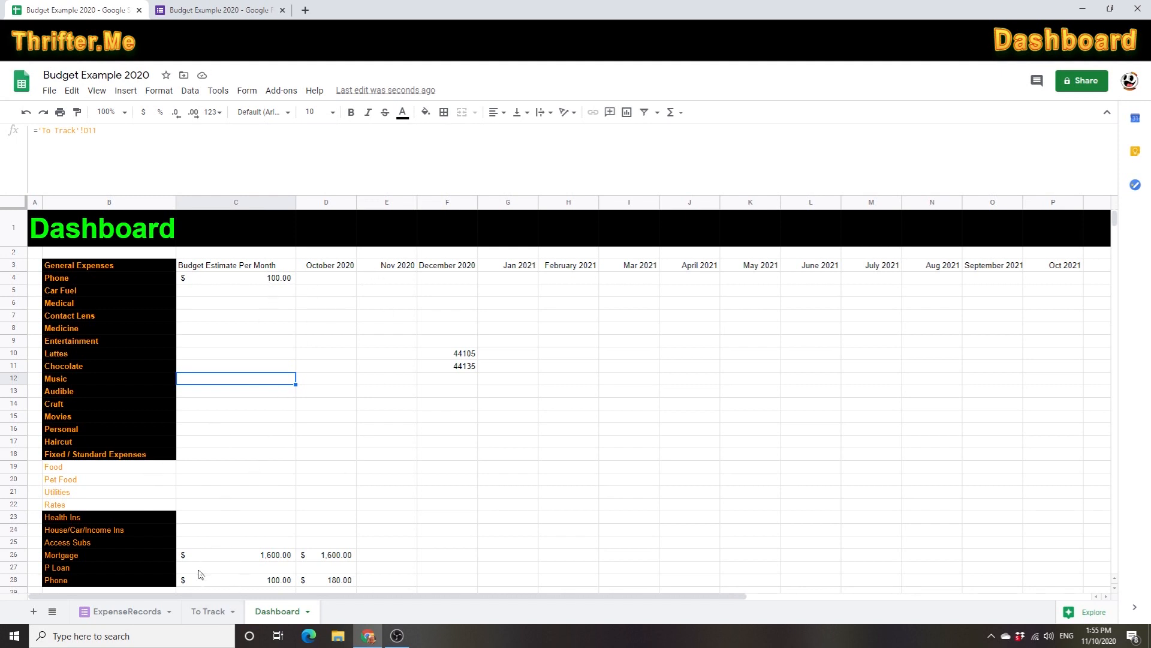
- Fill the Phone formula in To Track D3 down to Haircut in D16 and check the linked estimates on the Dashboard
left_click(137, 612)
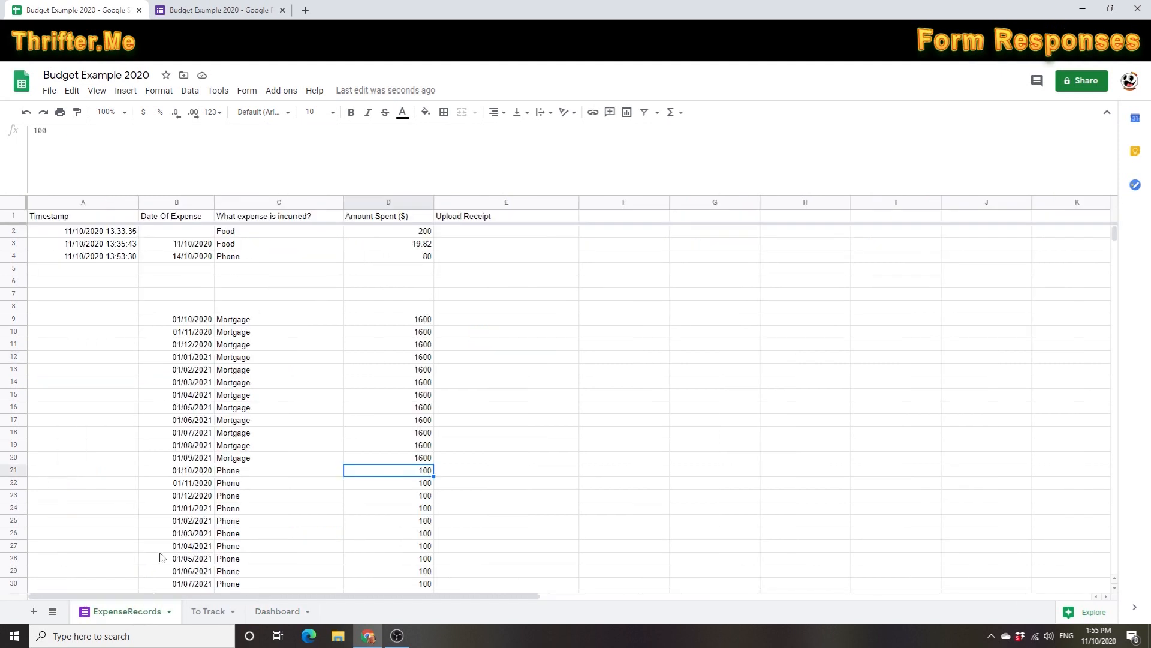
left_click(209, 611)
left_click(241, 256)
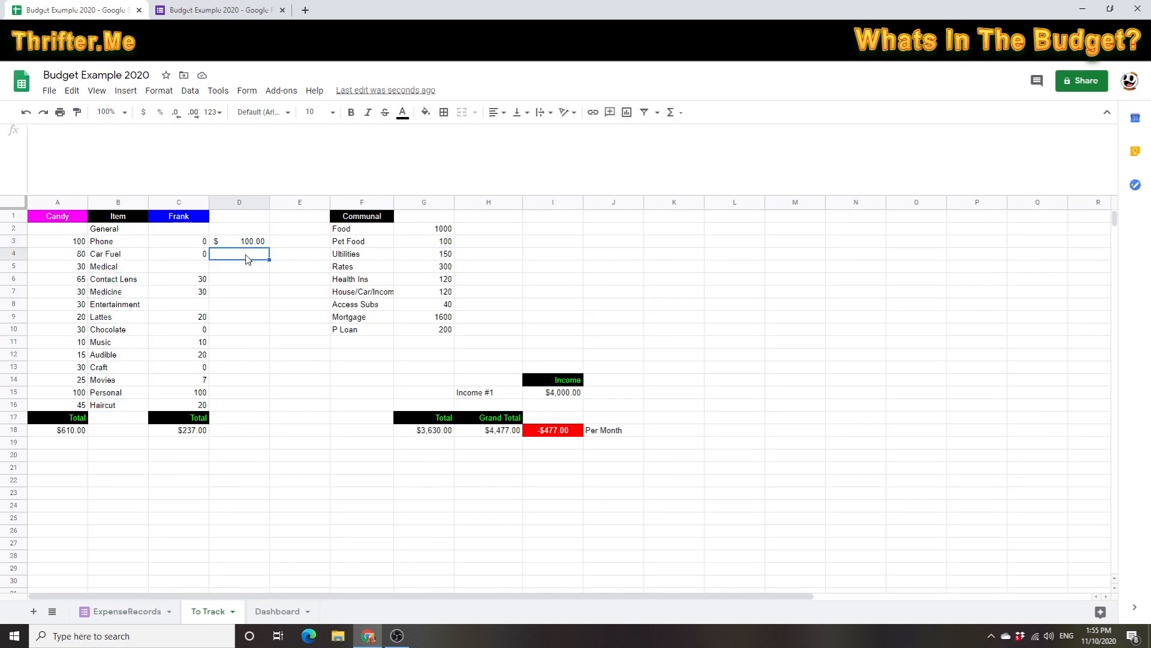
left_click(253, 243)
left_click_drag(269, 247, 277, 408)
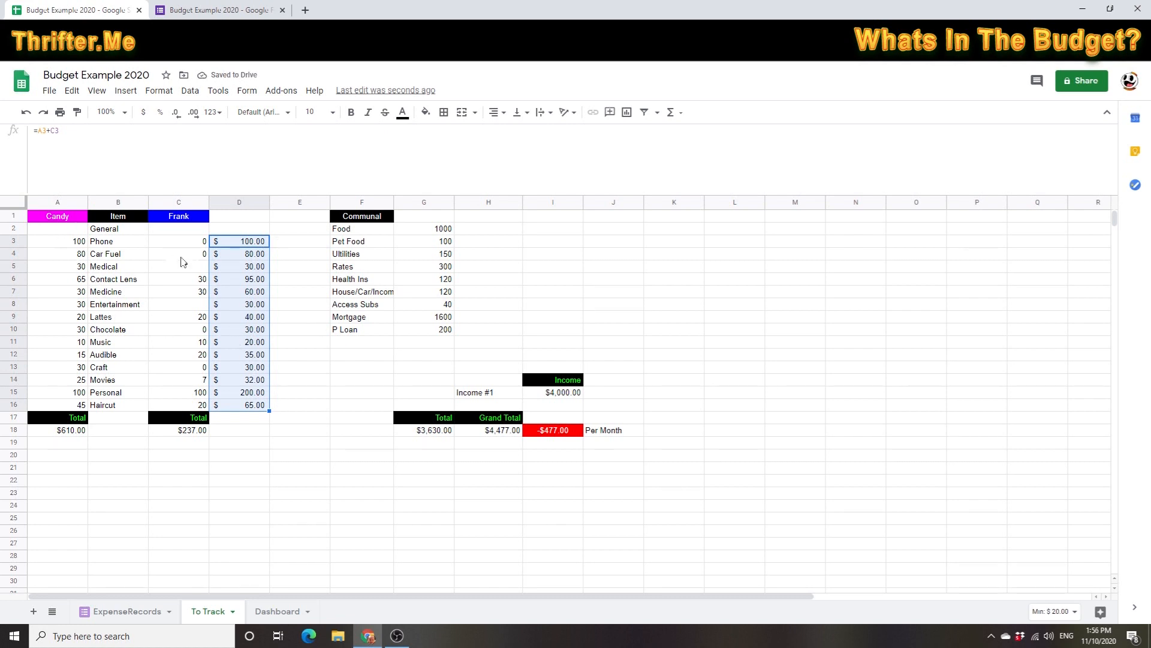
left_click(254, 244)
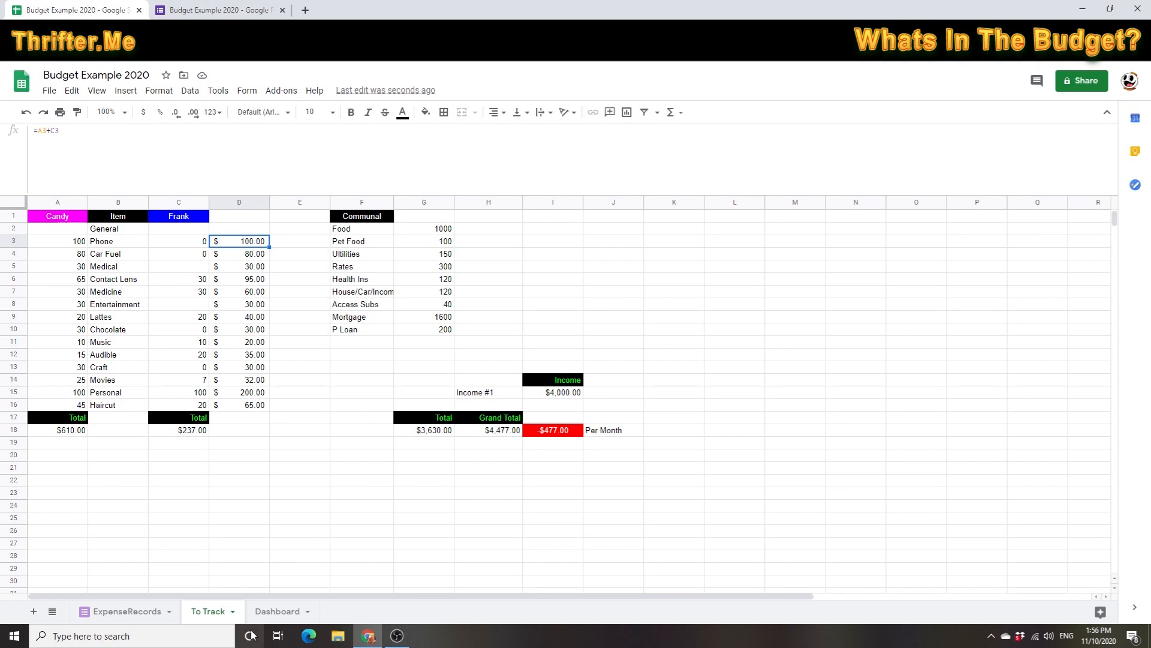
left_click(273, 611)
left_click(275, 442)
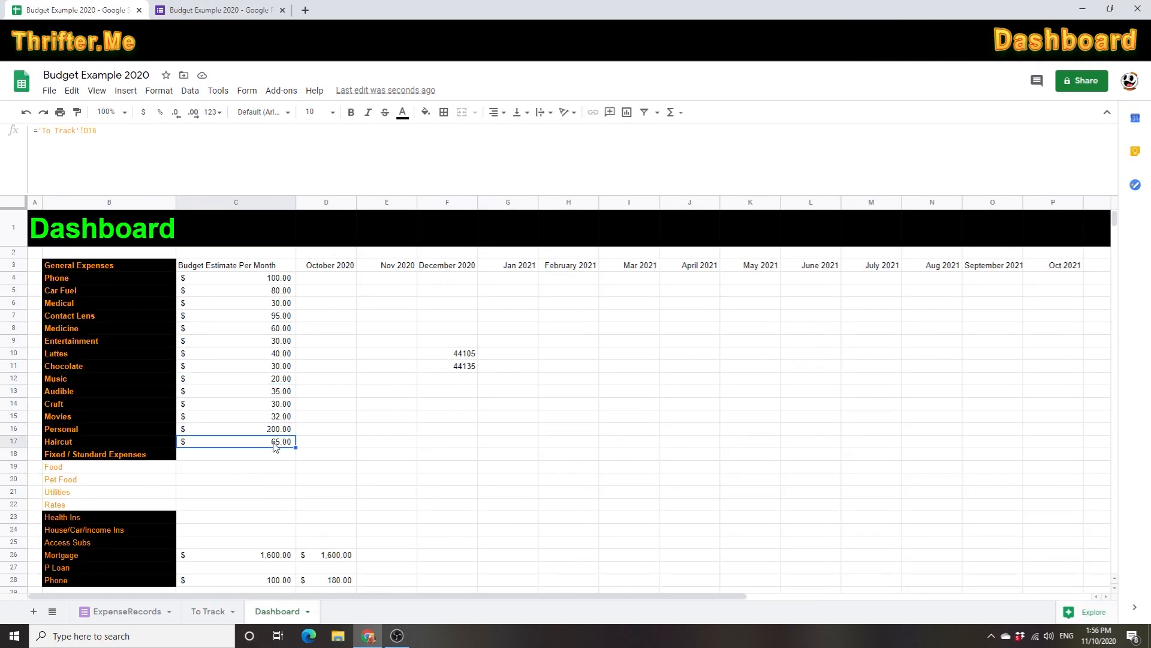
scroll(257, 514, "down", 1)
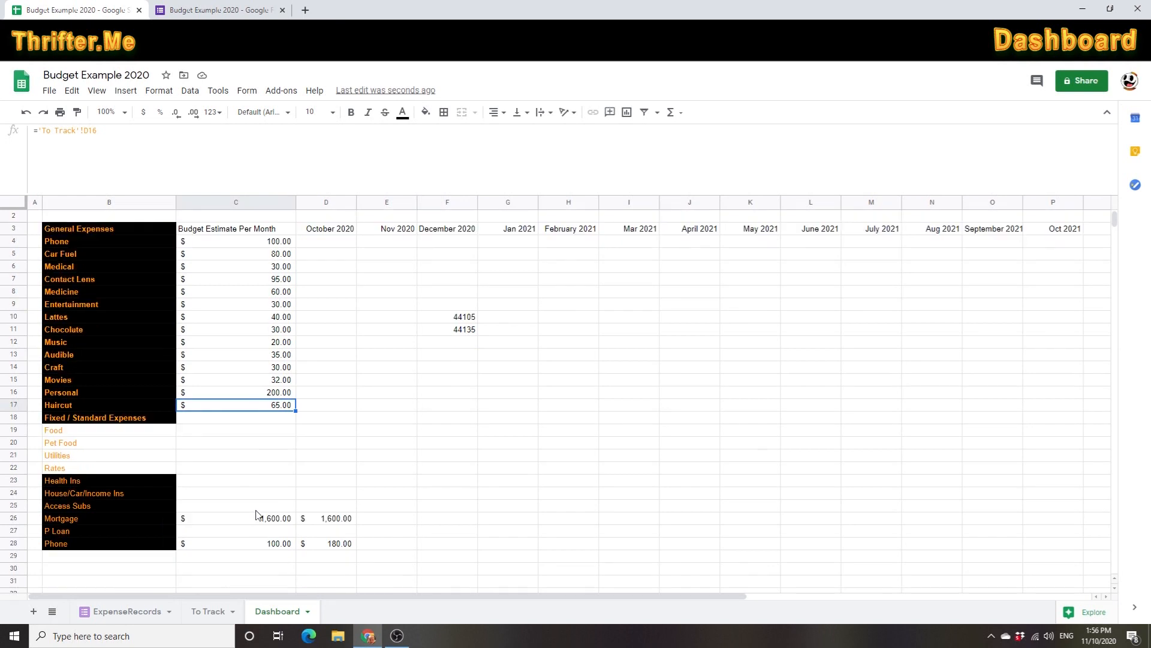
left_click(264, 457)
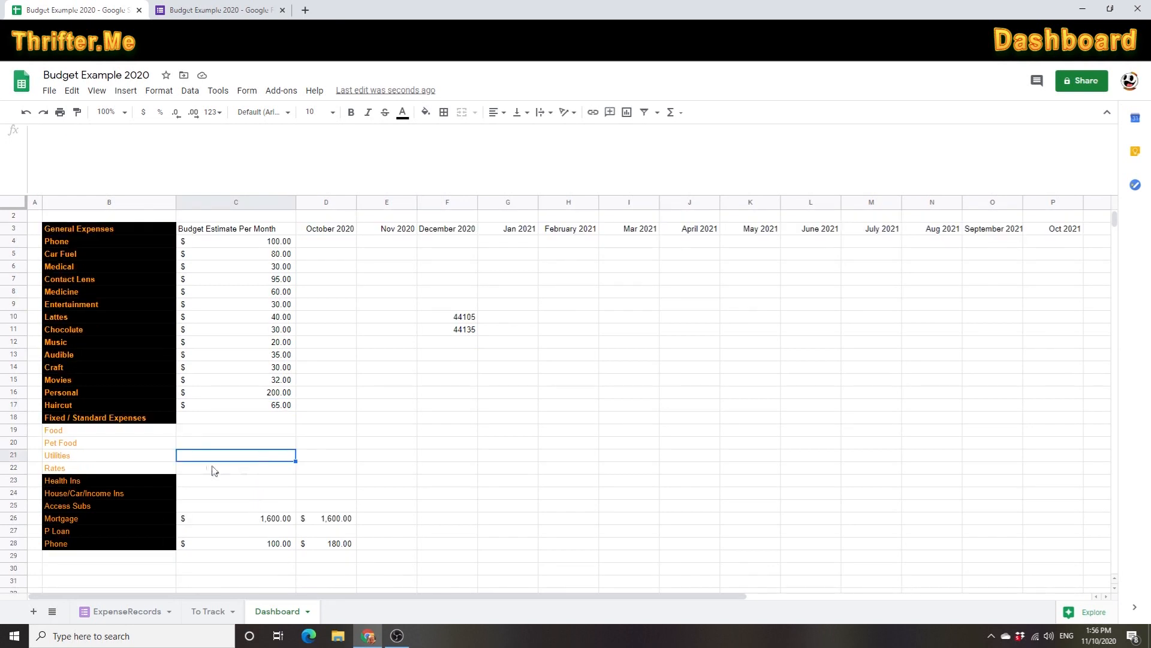
left_click(347, 358)
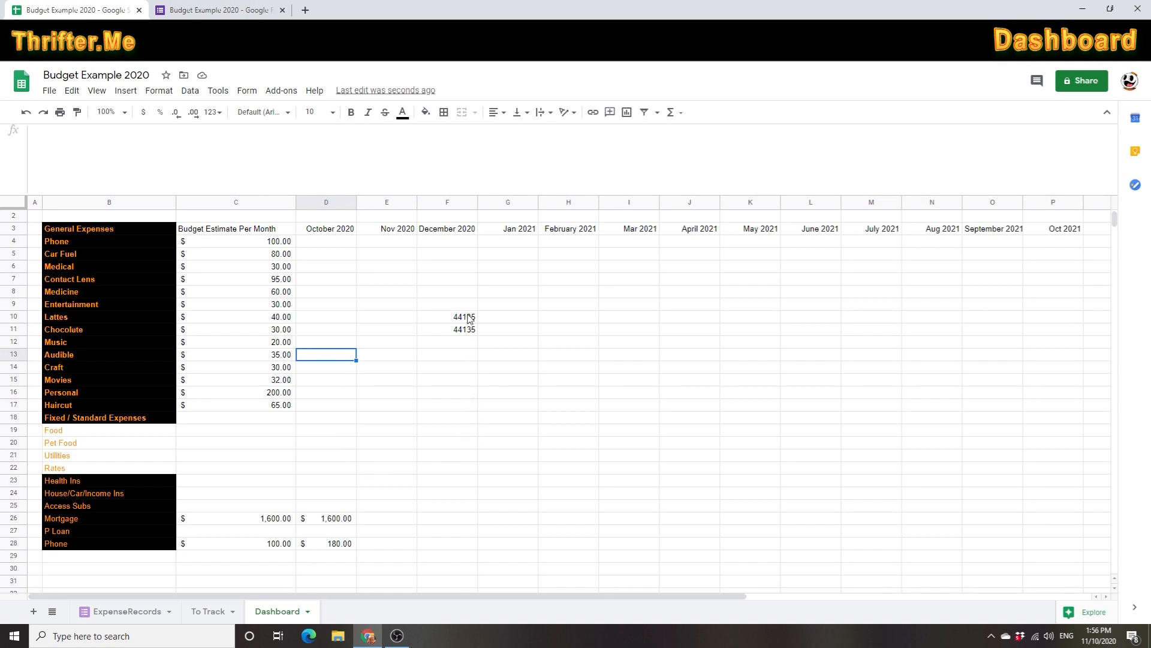
- Delete the empty row 2 beneath the Dashboard title
scroll(462, 396, "up", 1)
scroll(408, 479, "down", 1)
scroll(409, 480, "up", 1)
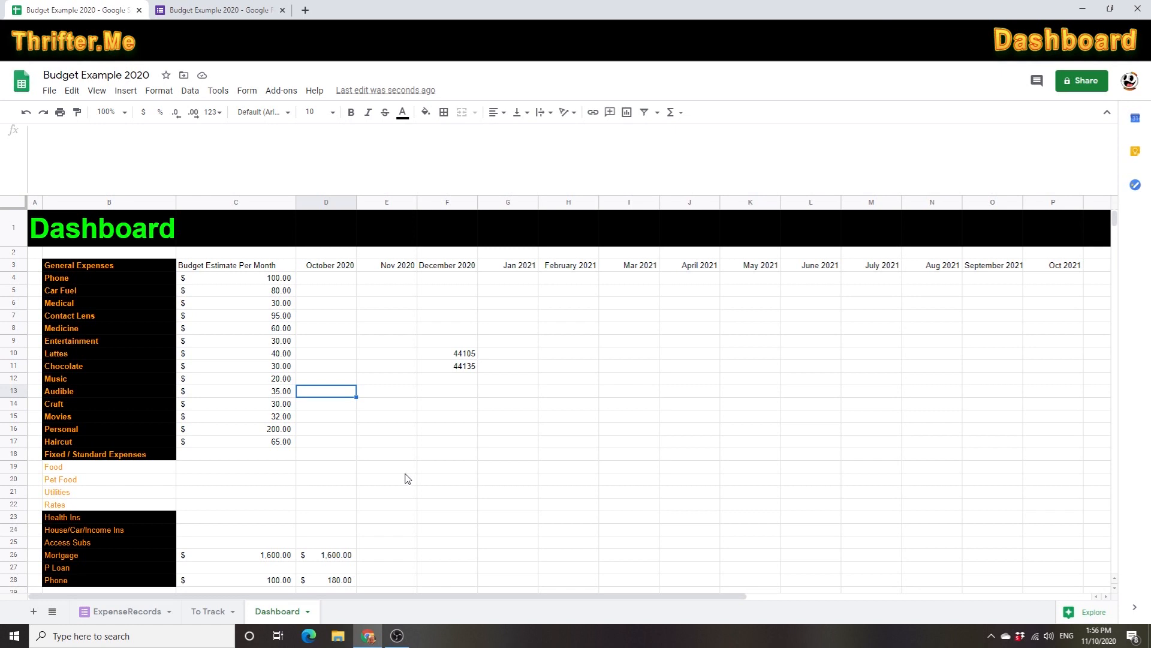
right_click(13, 252)
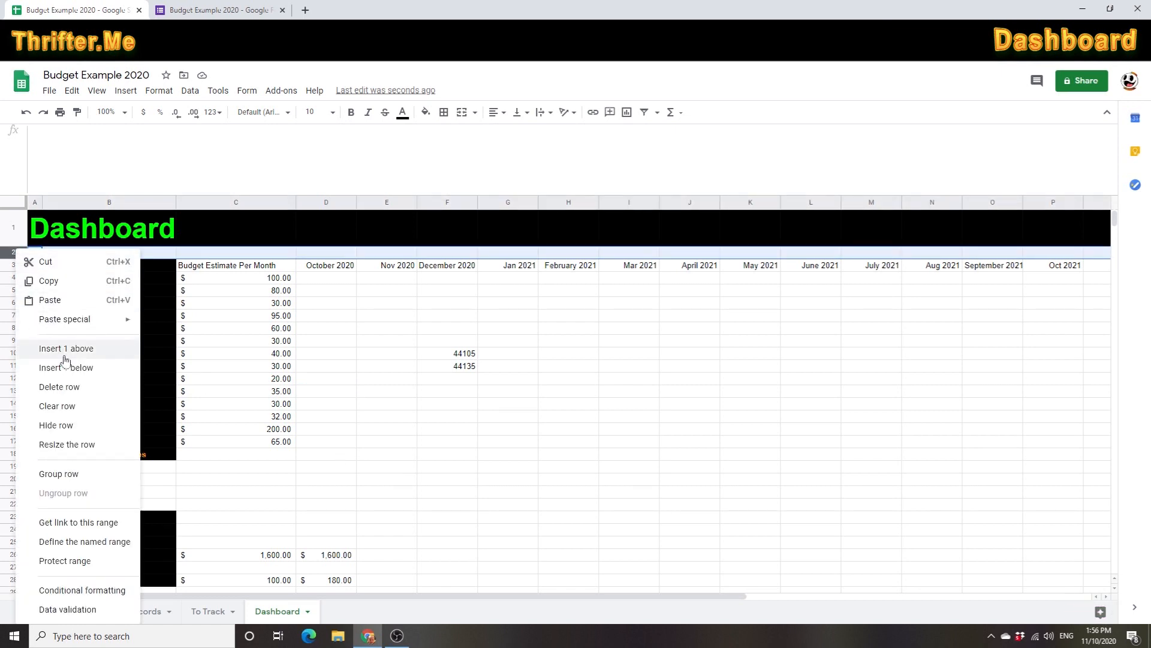
left_click(66, 386)
left_click(385, 395)
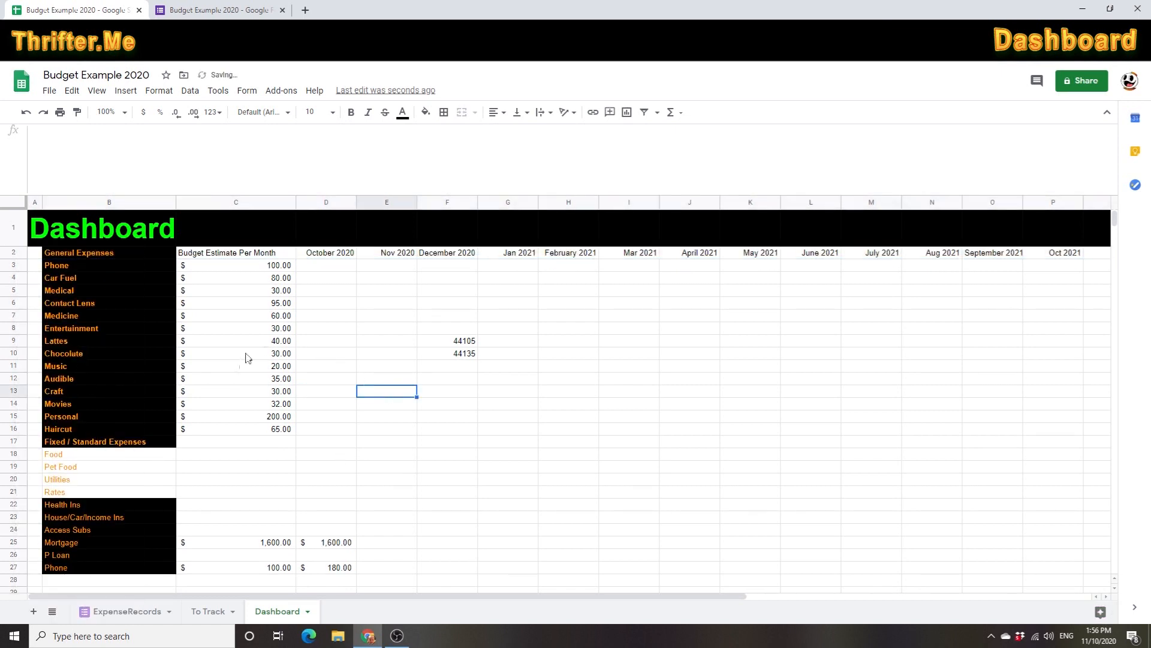
- Move the two date serial numbers from the December 2020 column to cells I21 and I22
left_click_drag(465, 342, 642, 509)
left_click(340, 565)
left_click(345, 454)
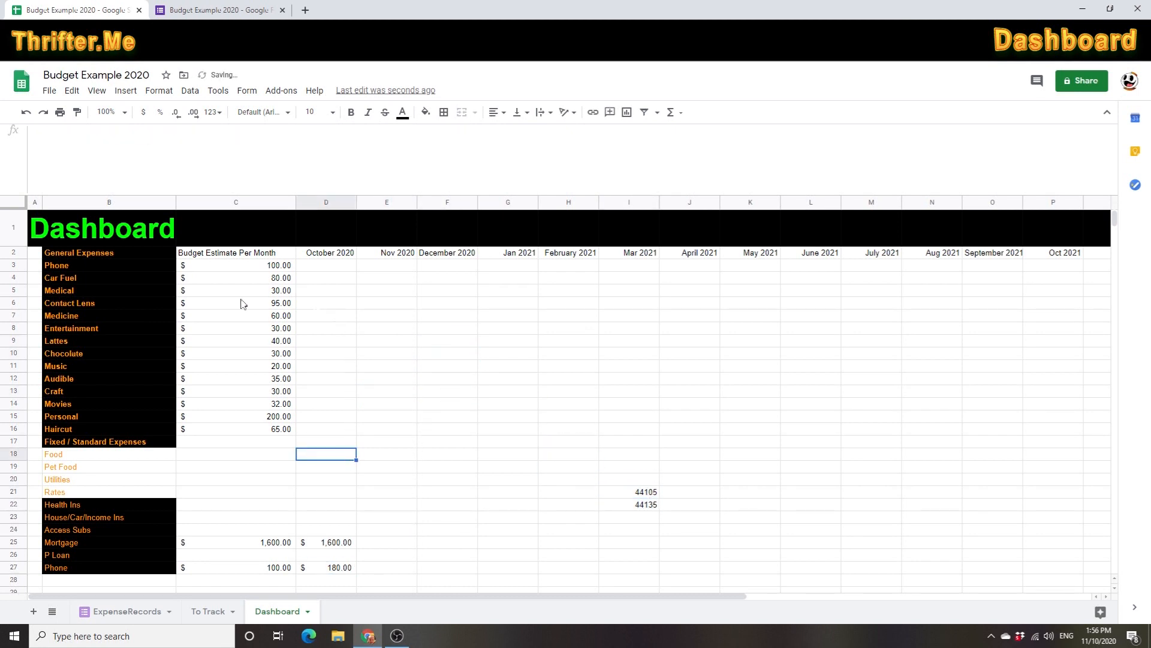
- Move the Phone October 2020 query from D27 to D3 in the General Expenses section
left_click(78, 265)
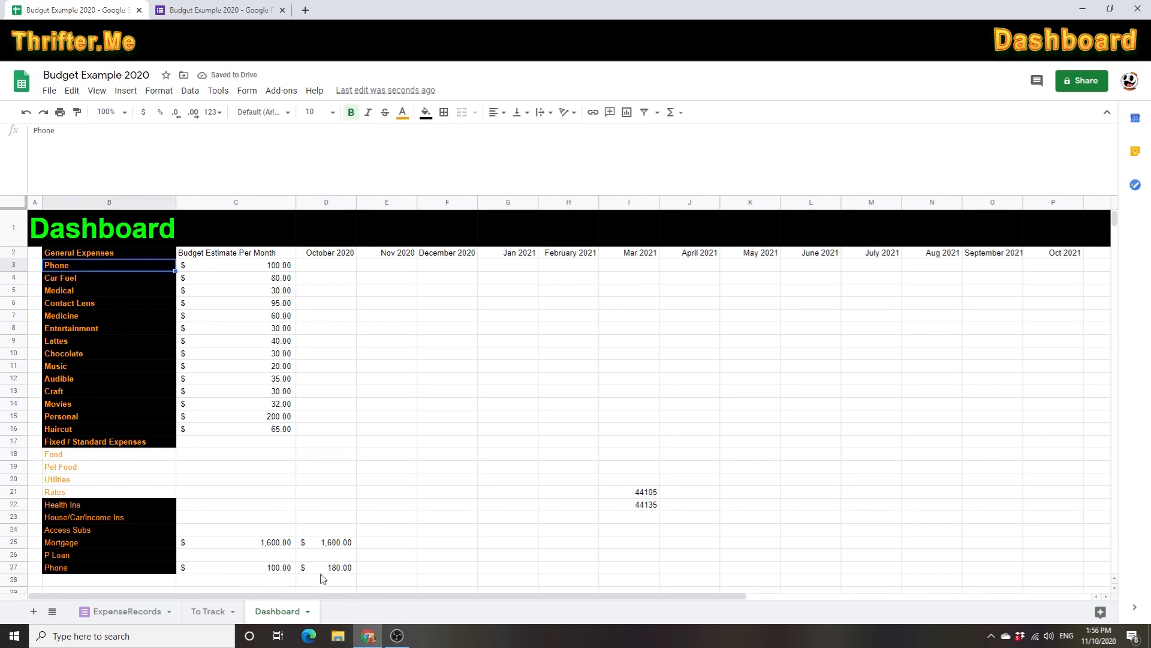
left_click(340, 571)
left_click_drag(345, 561, 329, 275)
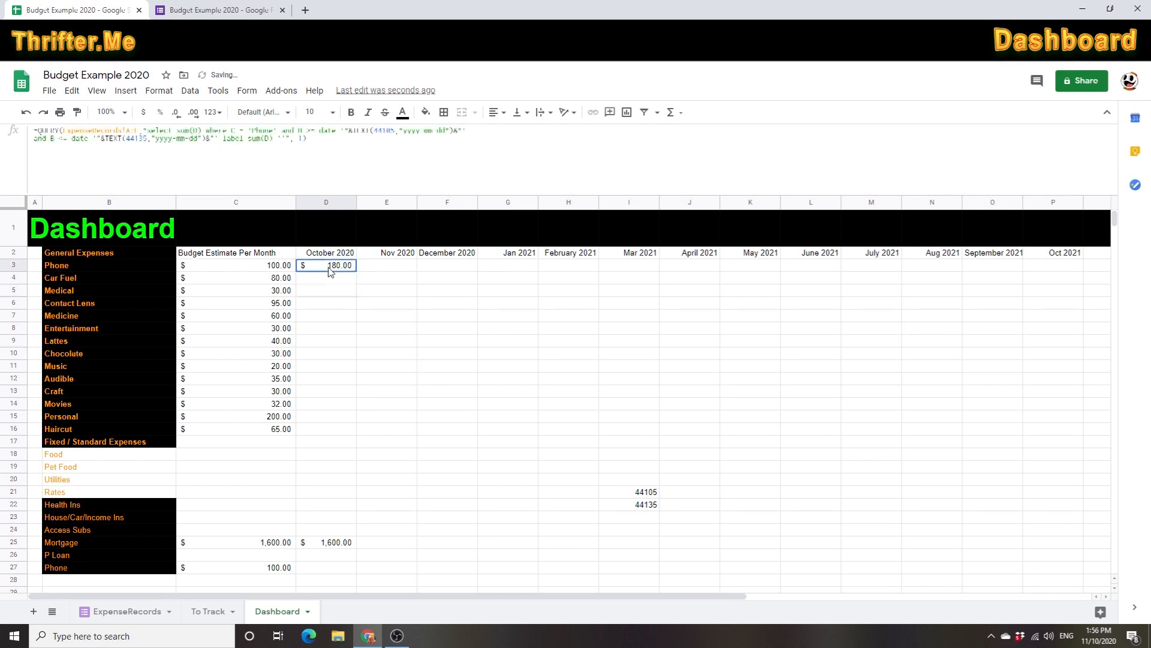
key("Left")
left_click(329, 273)
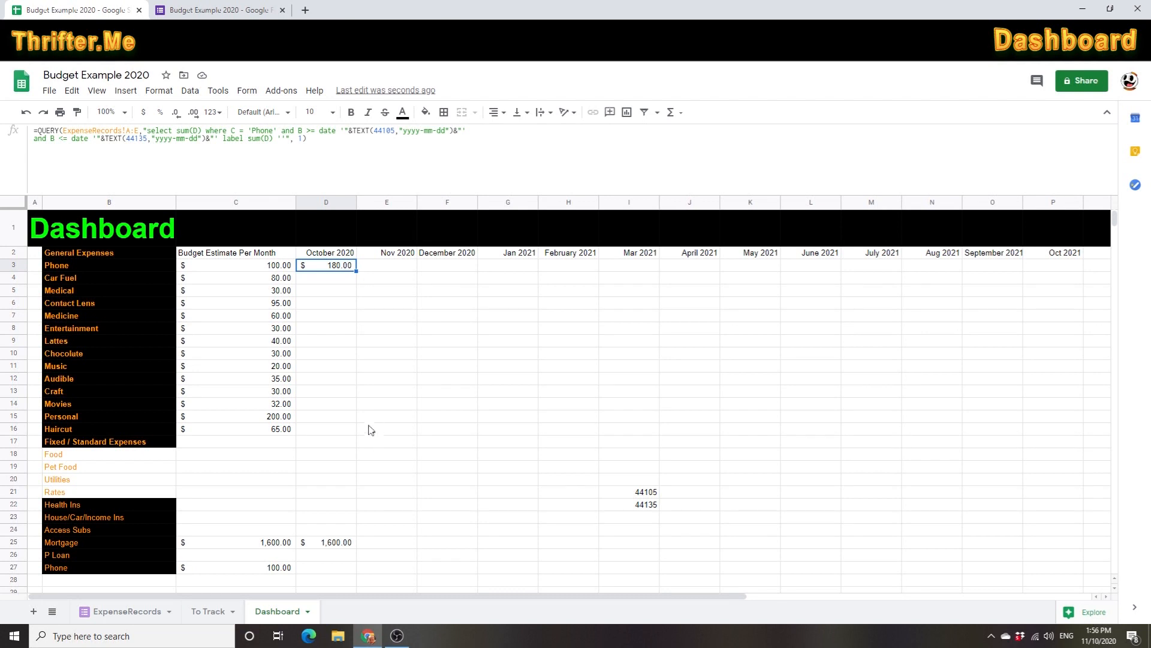
left_click(351, 458)
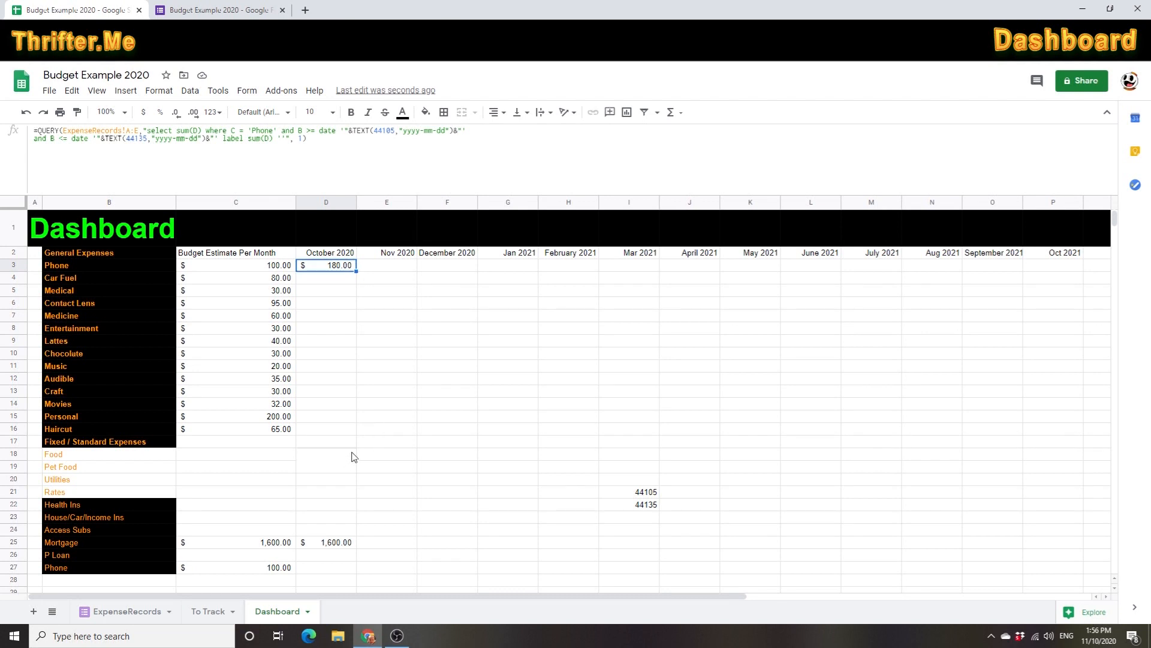
left_click(564, 553)
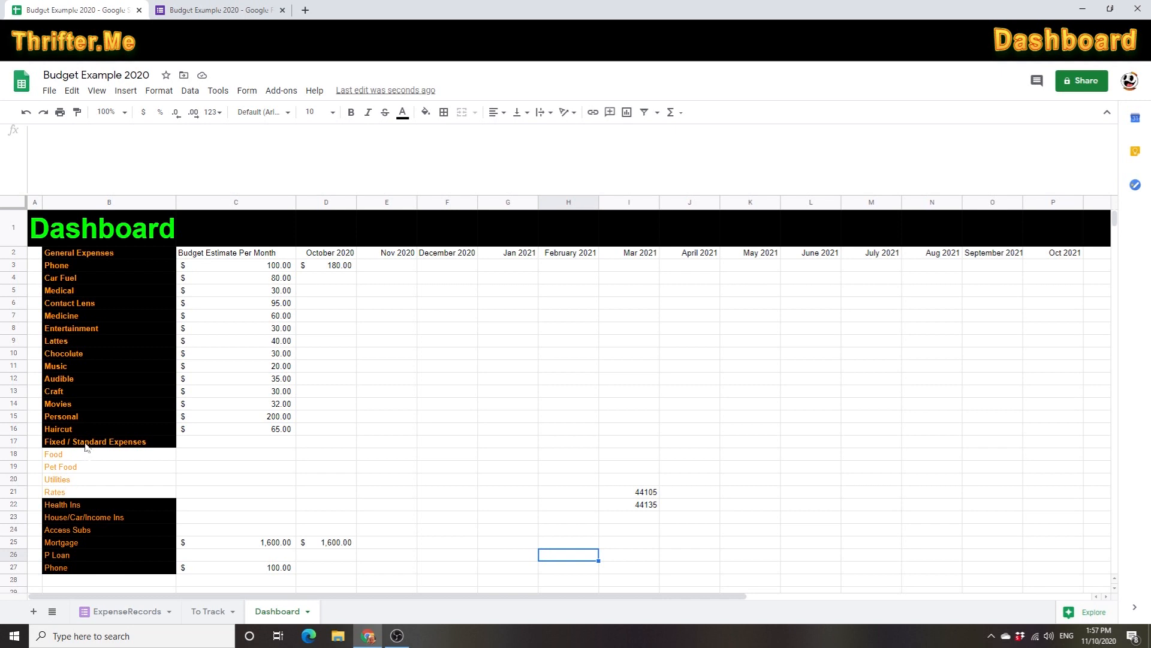
left_click(388, 459)
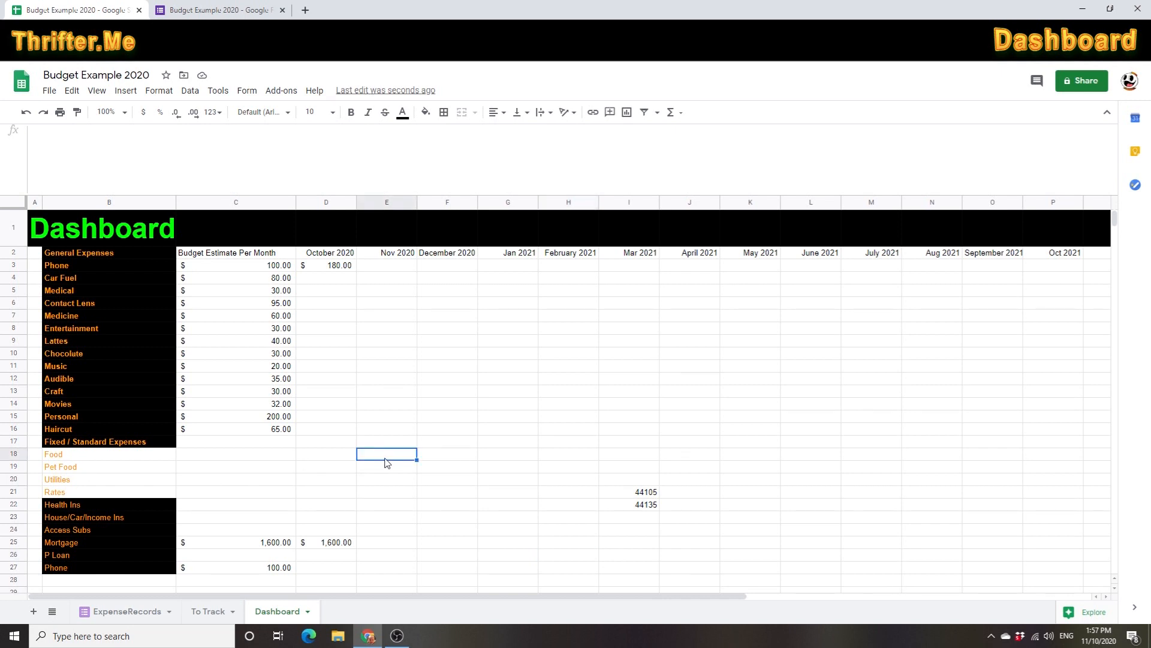
left_click(66, 315)
left_click(80, 292)
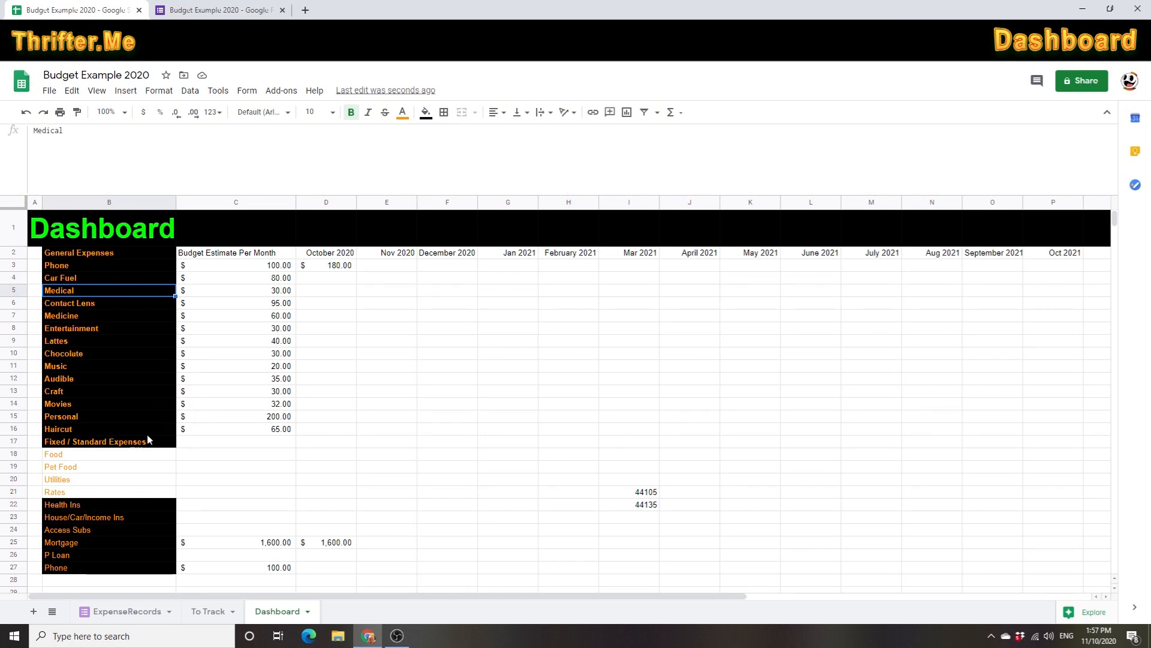
left_click(74, 402)
left_click(77, 395)
left_click(85, 381)
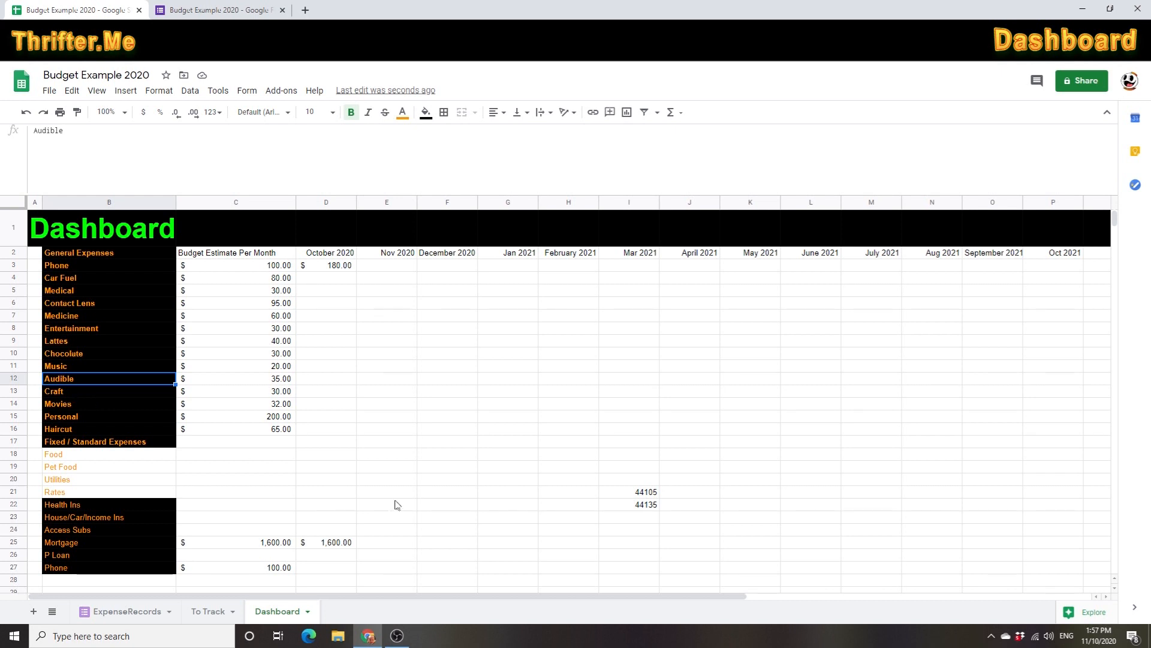
- Fill the Phone October 2020 query from D3 down to Haircut in D16 and check the copied formula
left_click(211, 614)
left_click(297, 483)
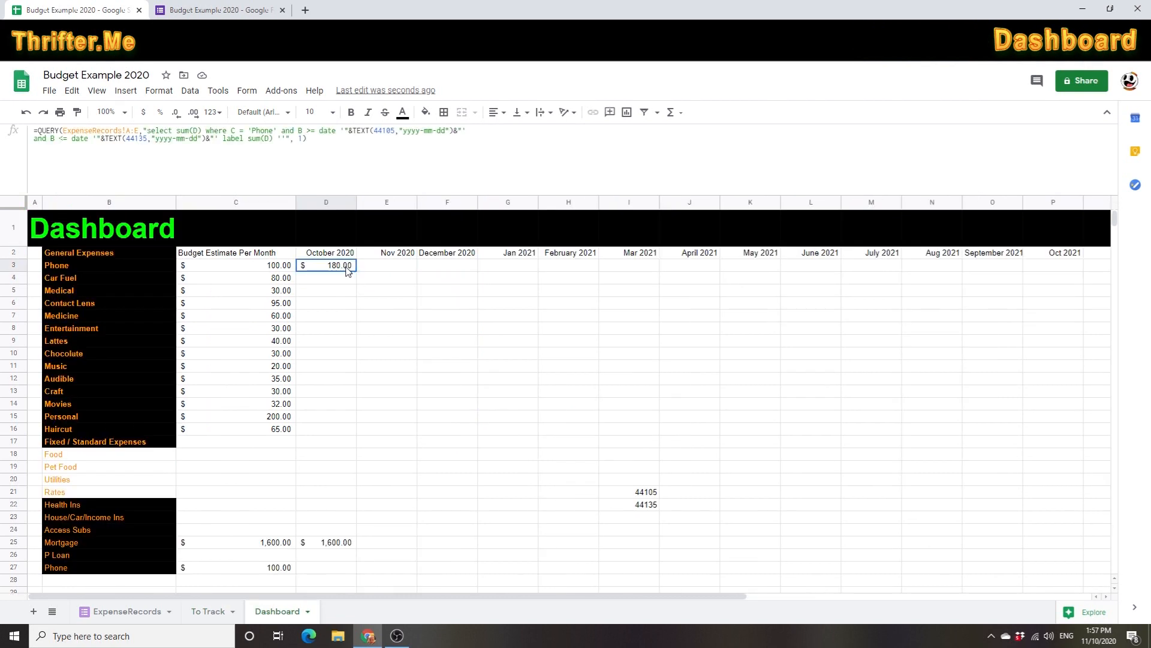
left_click_drag(355, 271, 354, 428)
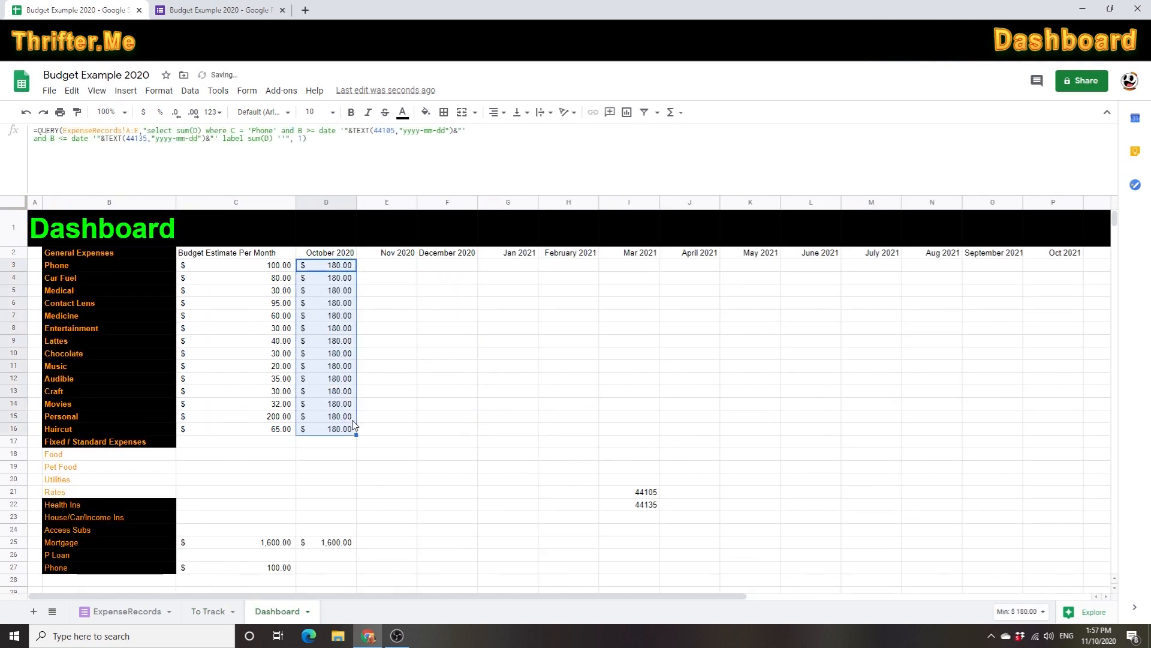
left_click(330, 281)
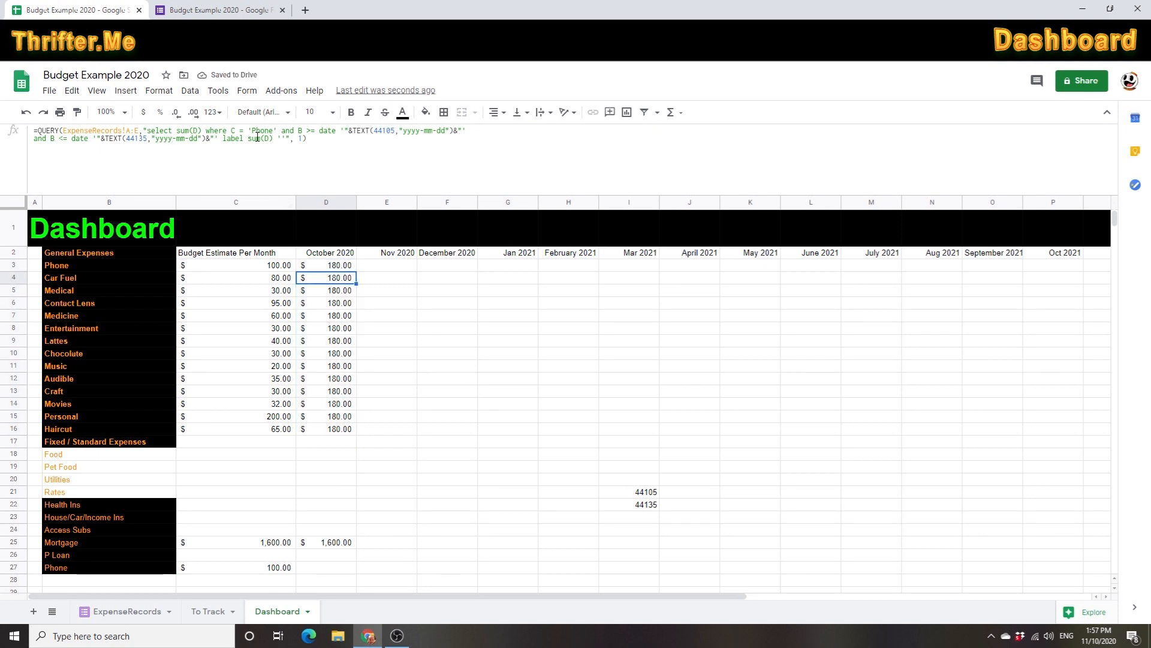
- Change the category in the D4 October 2020 query from Phone to Car Fuel
left_click(338, 266)
left_click(338, 281)
double_click(254, 129)
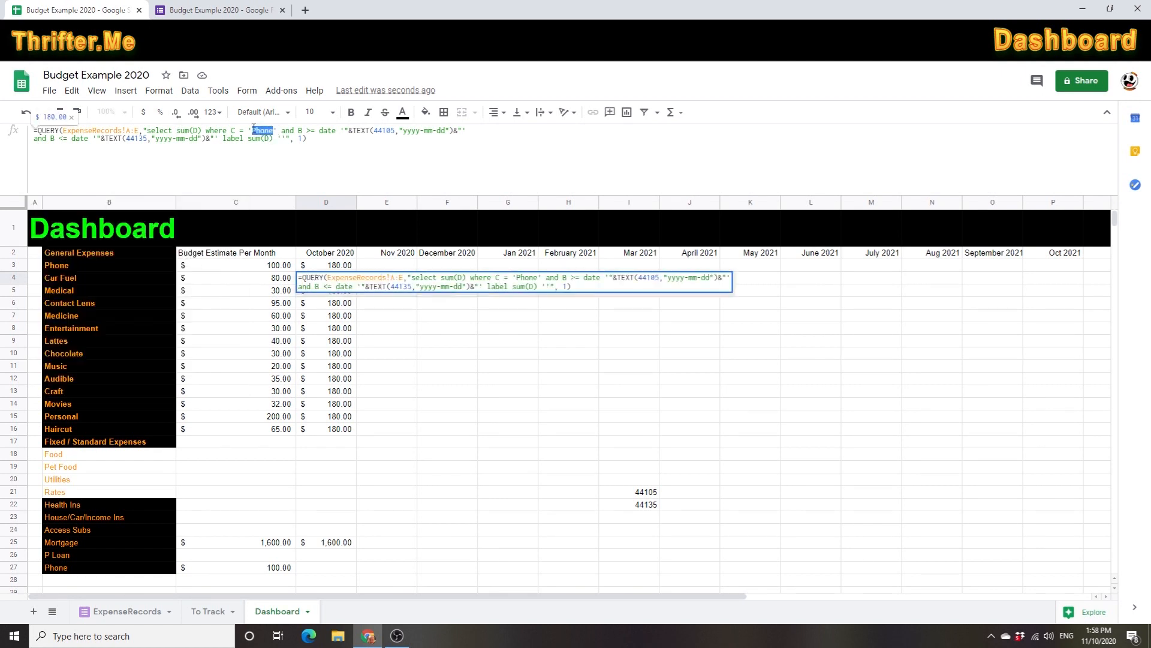
type("Car Fuel")
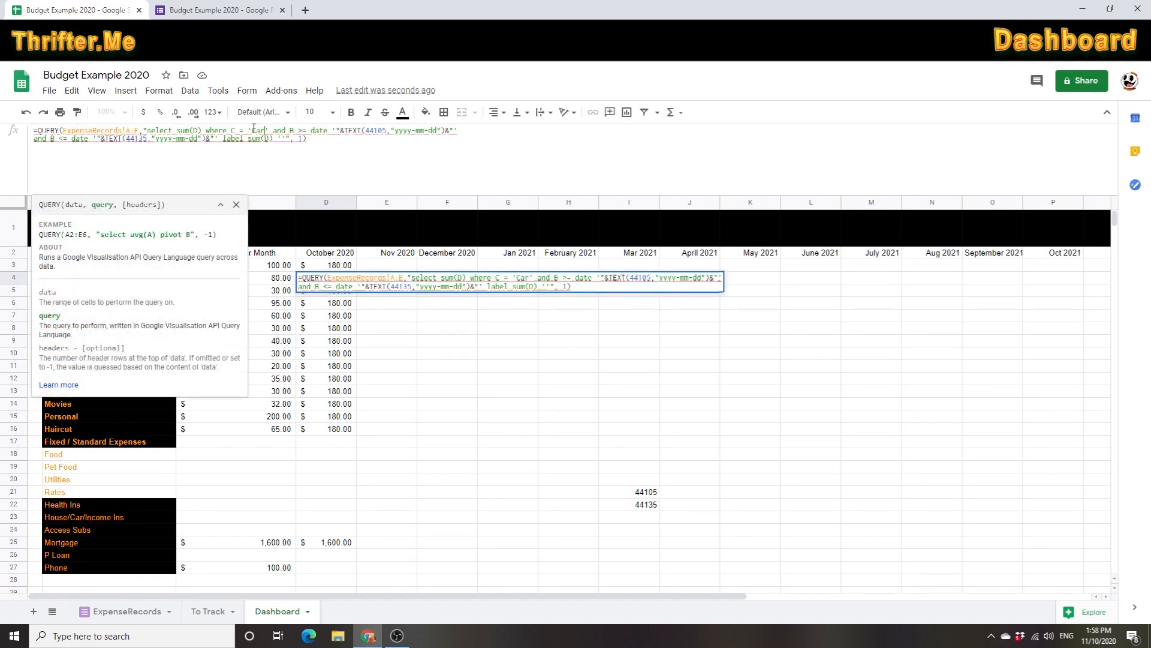
key("Return")
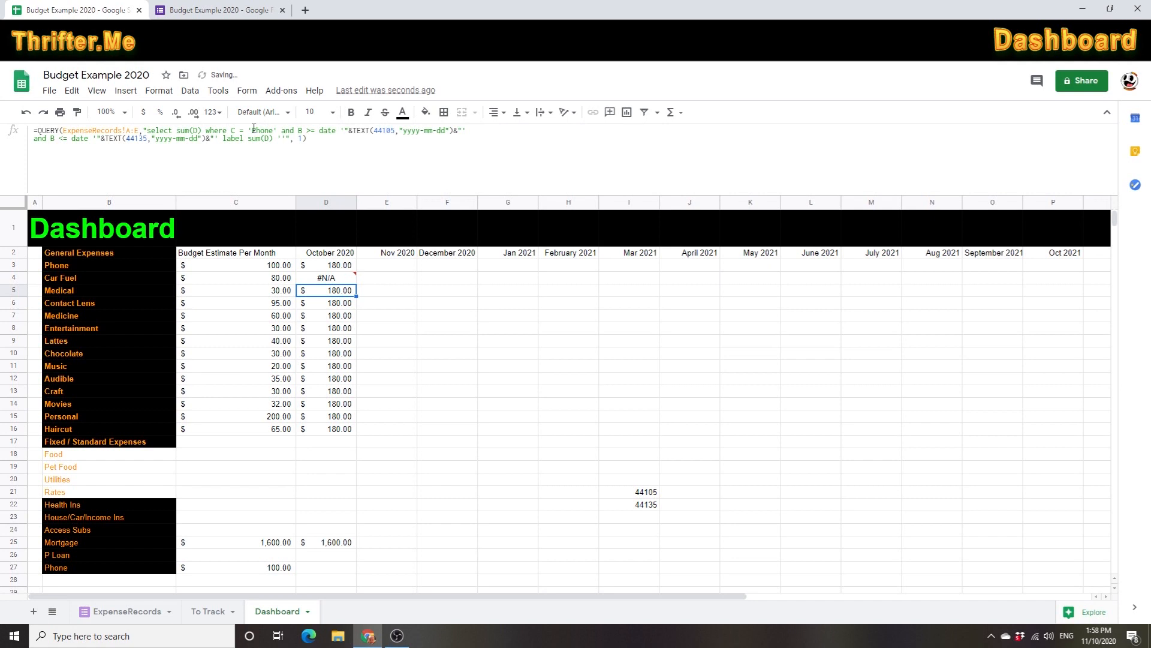
- Examine the Car Fuel query and its output in D4, comparing it with the copied query in the Medical row
left_click(346, 279)
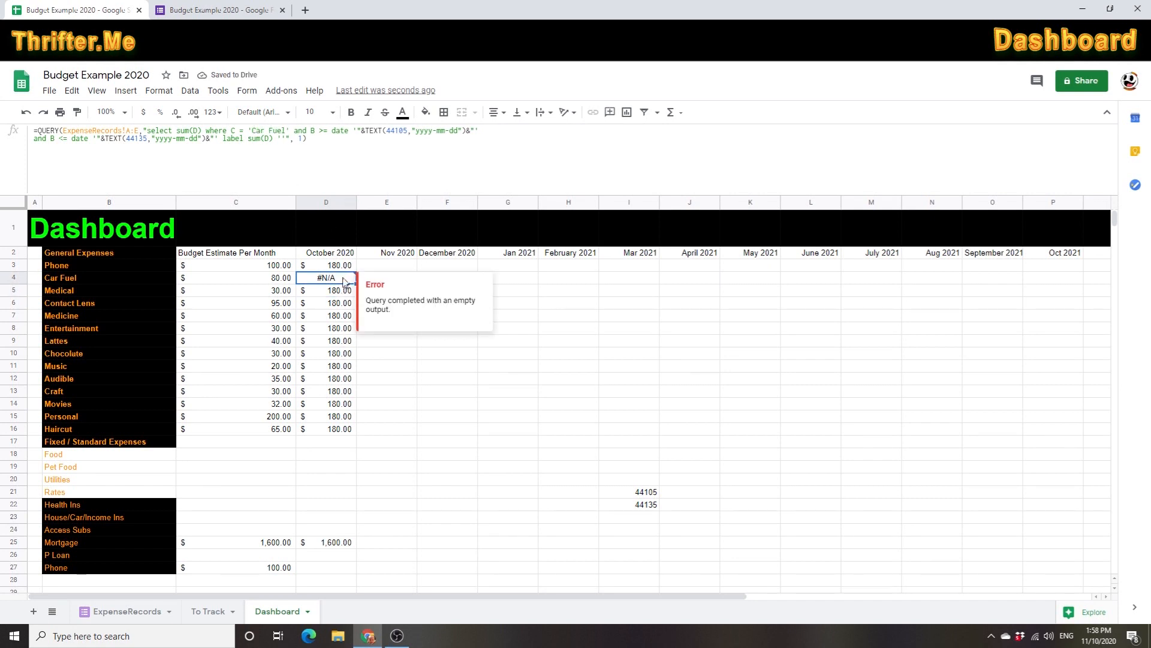
left_click(345, 291)
left_click(344, 280)
left_click(347, 291)
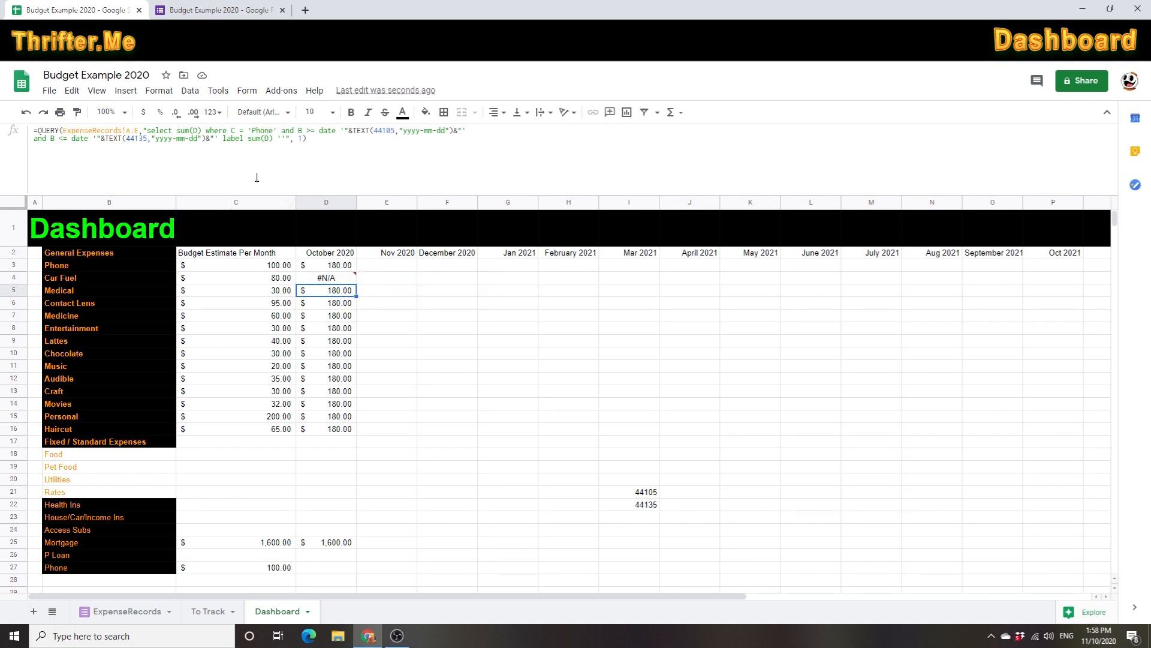
left_click(354, 319)
left_click(337, 280)
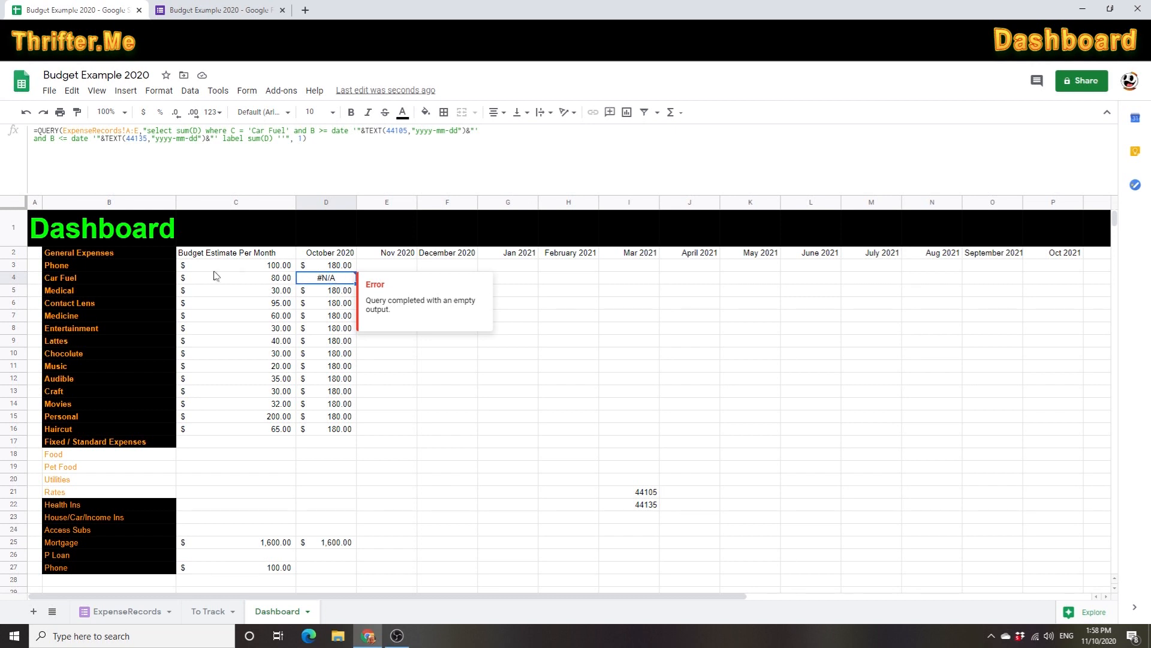
- Try totalling the October 2020 values in D3:D19 with a SUM formula in D20, and delete the total
left_click(328, 456)
left_click_drag(338, 266, 345, 469)
left_click(672, 112)
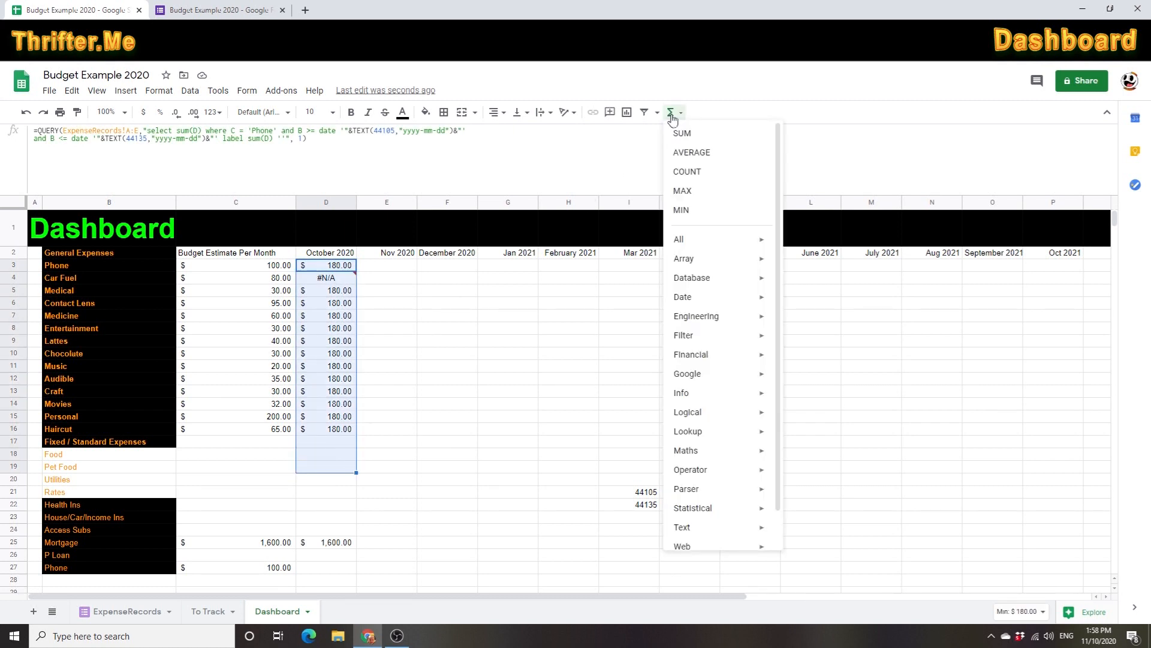
left_click(682, 133)
key("Return")
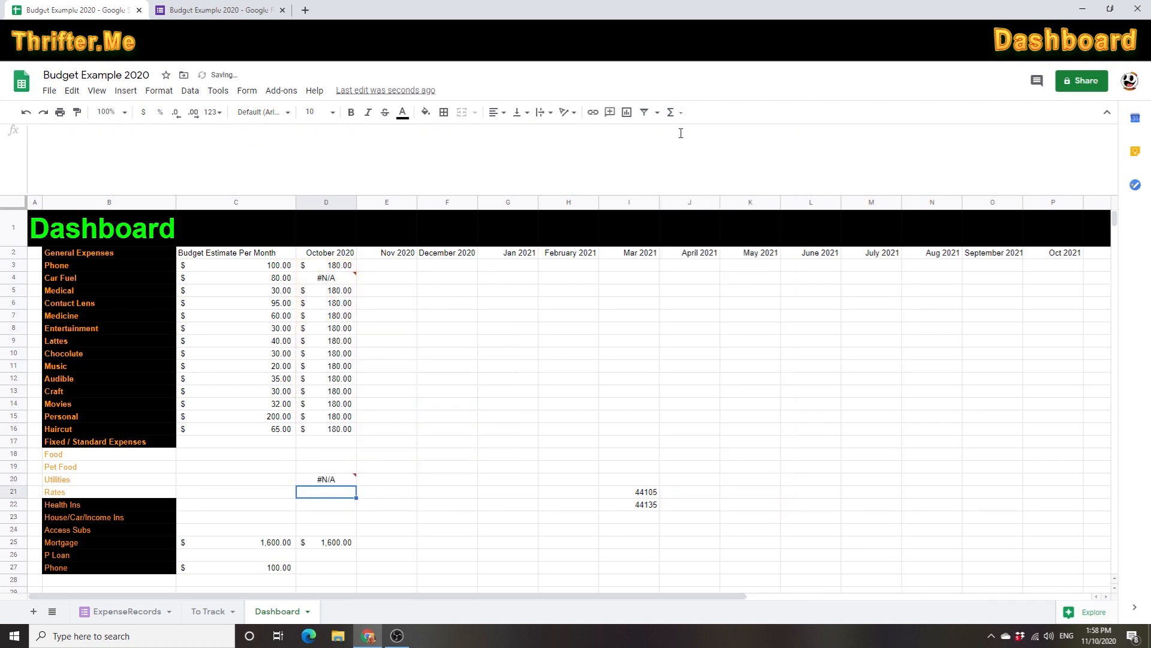
left_click(336, 483)
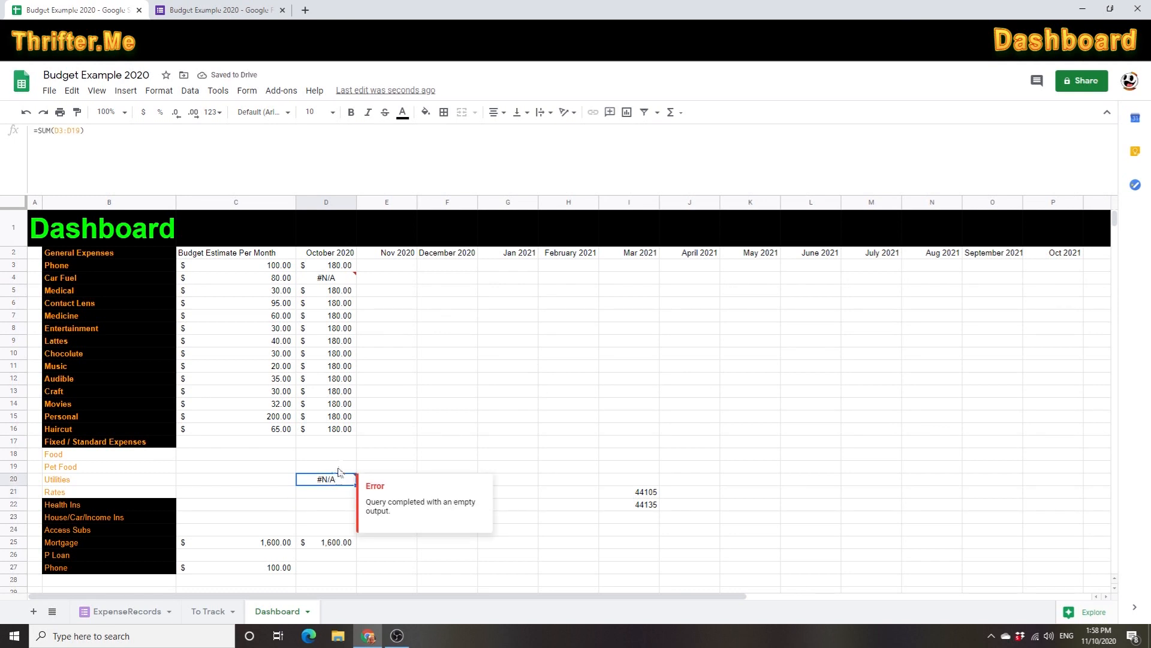
key("Delete")
- Wrap the Car Fuel query in D4 in IFERROR with 0 as the value returned on error
left_click(330, 281)
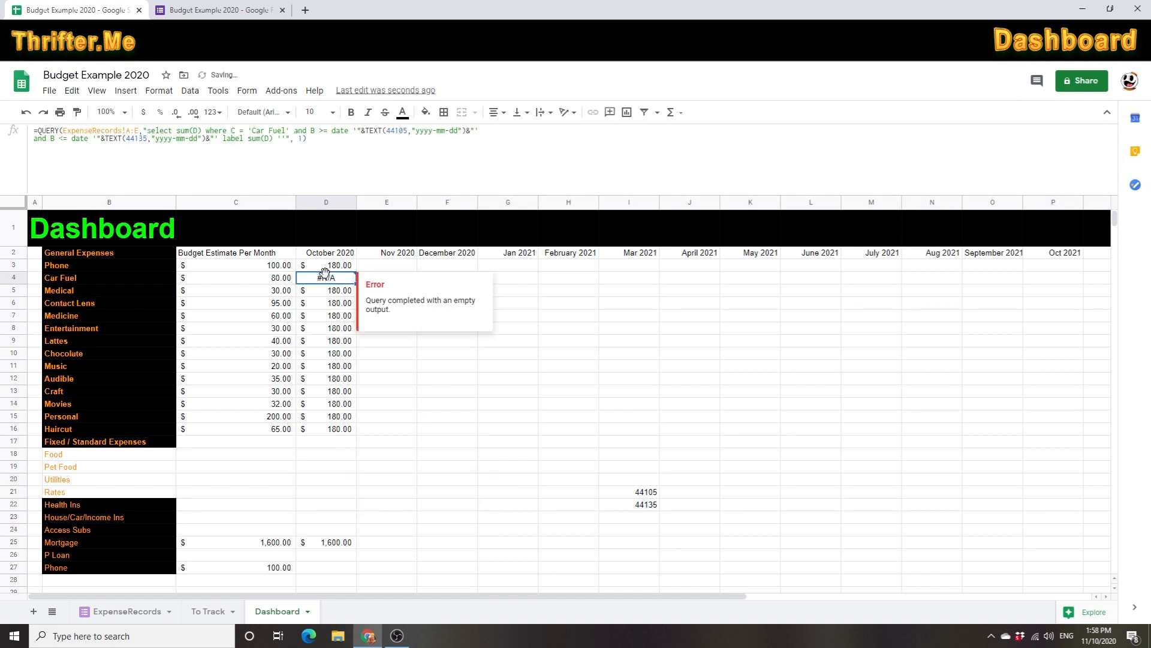
left_click(37, 130)
type("IFERROR")
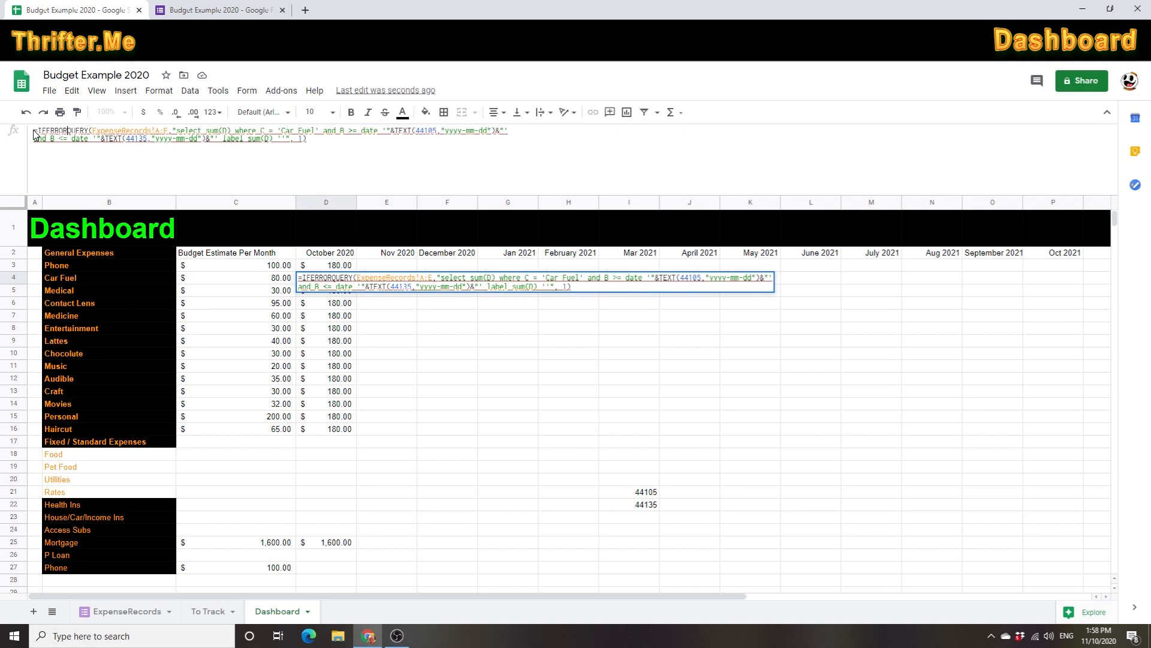
type("(")
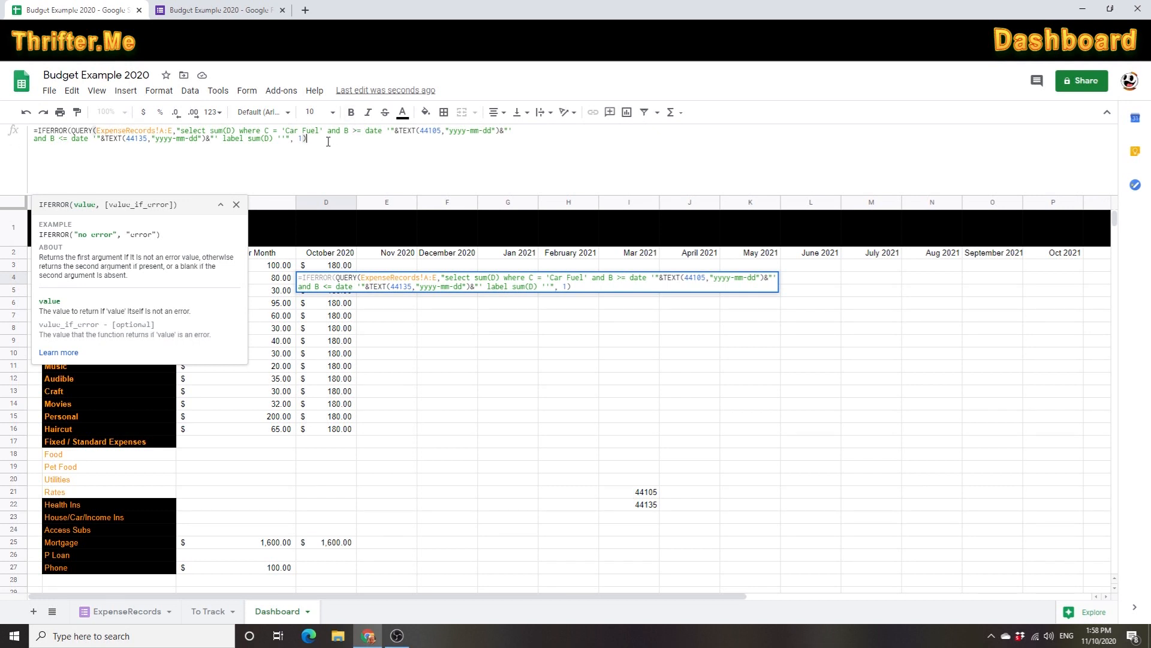
type(",")
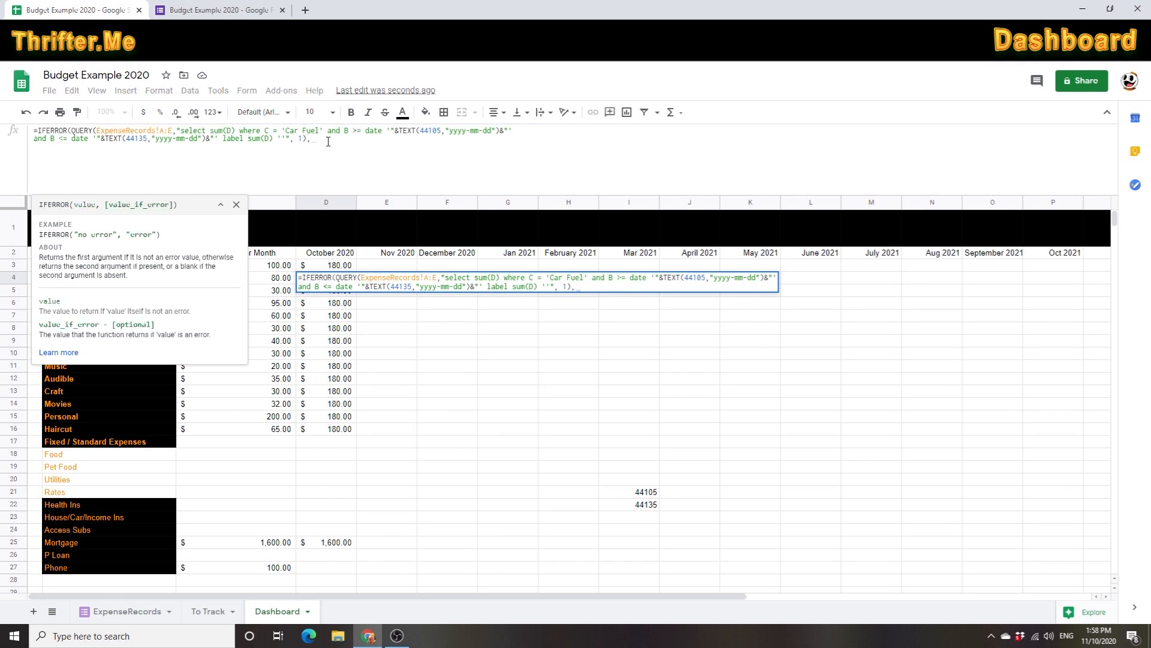
type("0")
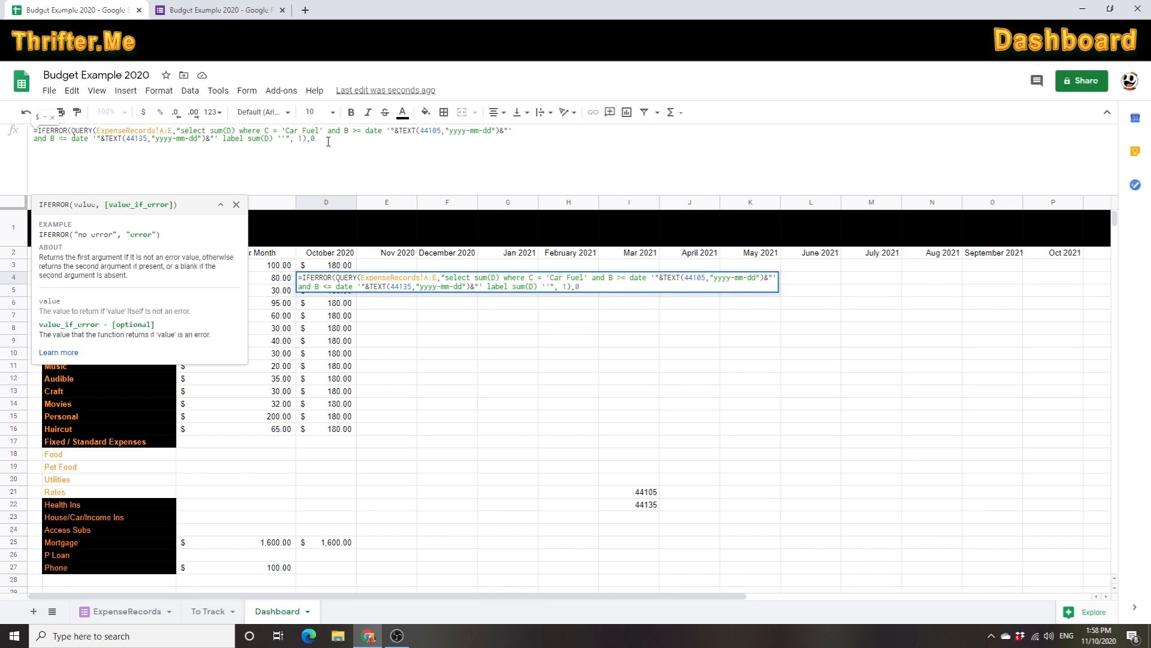
type(")")
key("Return")
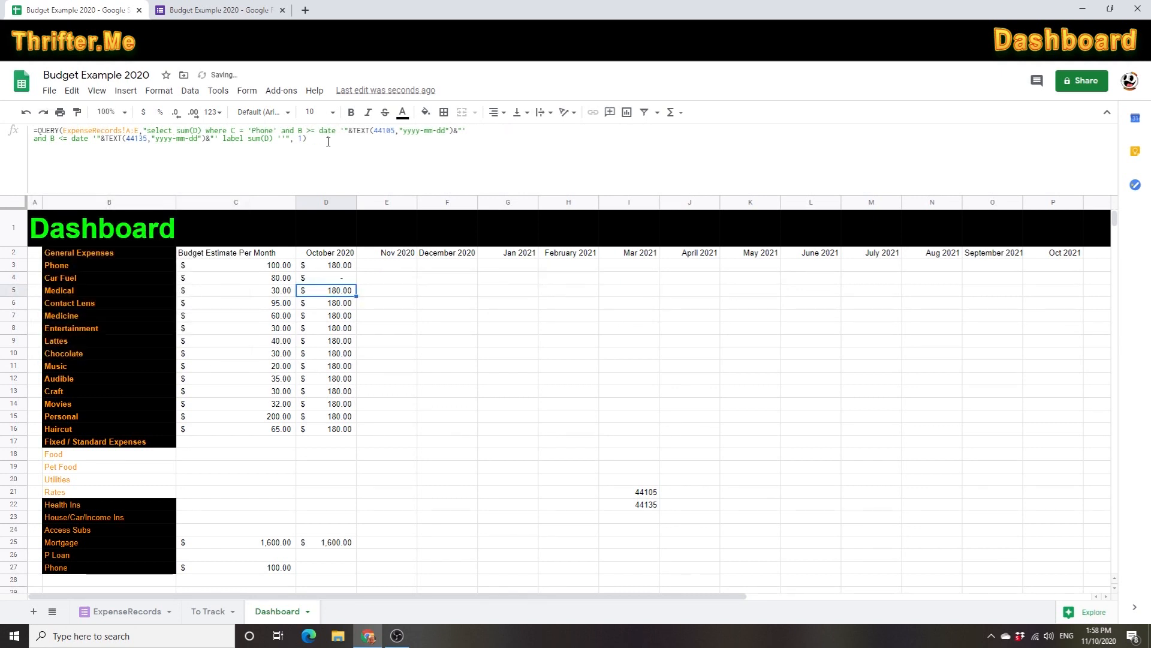
left_click(345, 280)
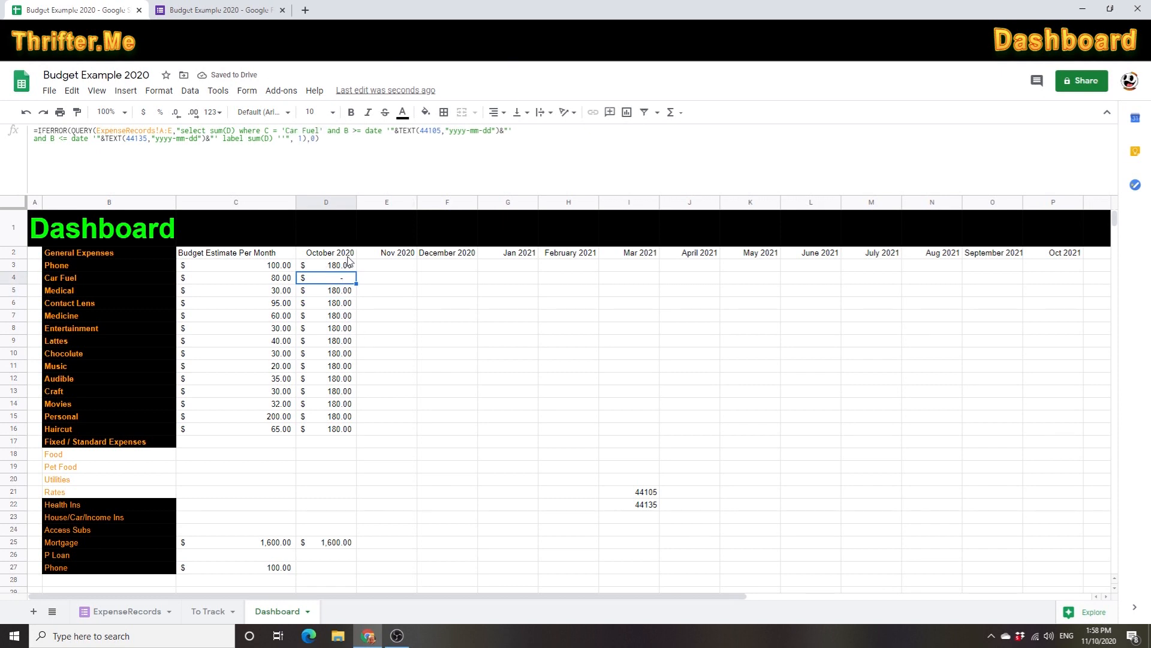
- Test a SUM of the October 2020 values in D3:D20, placed in D21, and clear that total
left_click_drag(346, 267, 348, 483)
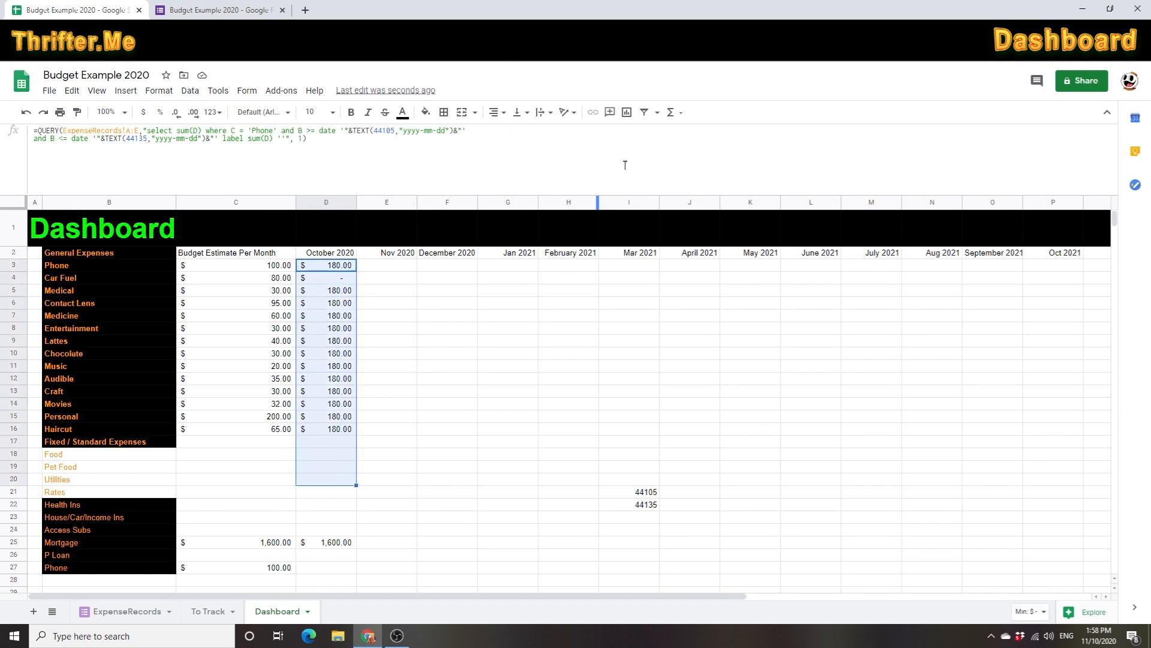
left_click(672, 113)
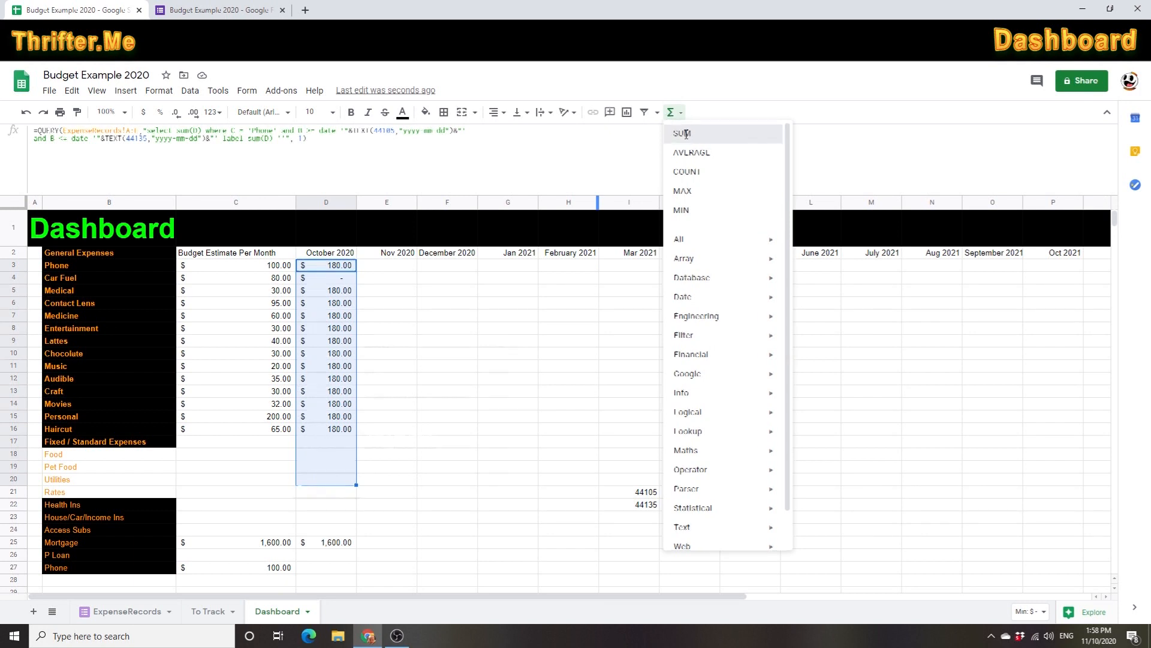
left_click(685, 134)
key("Return")
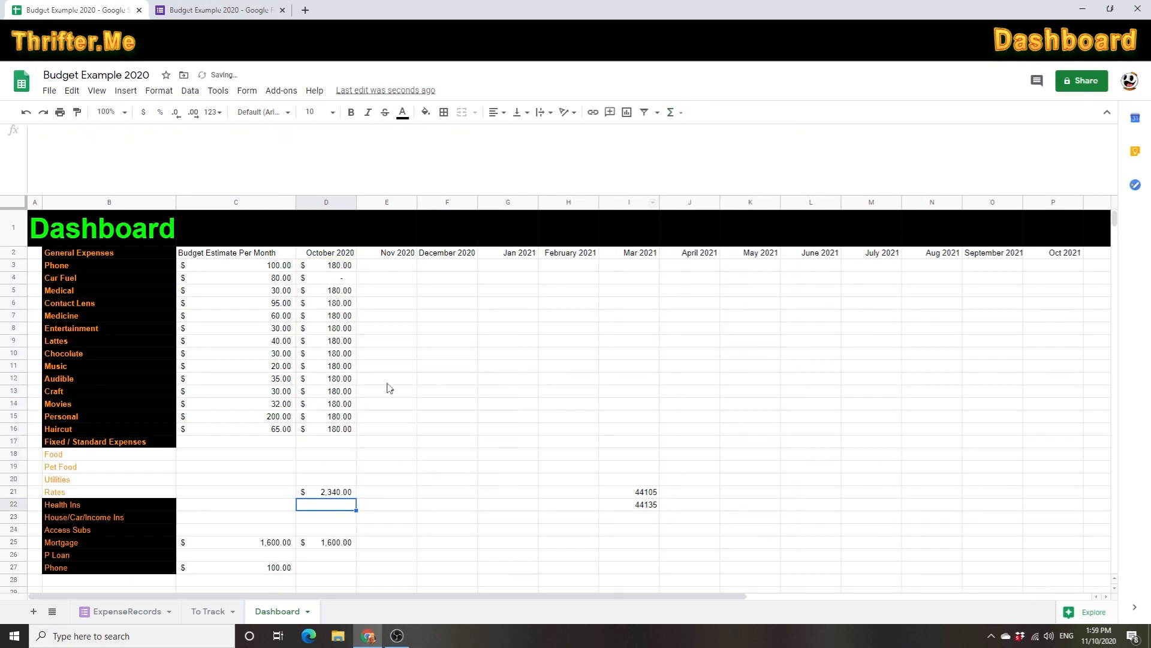
left_click(340, 497)
key("Delete")
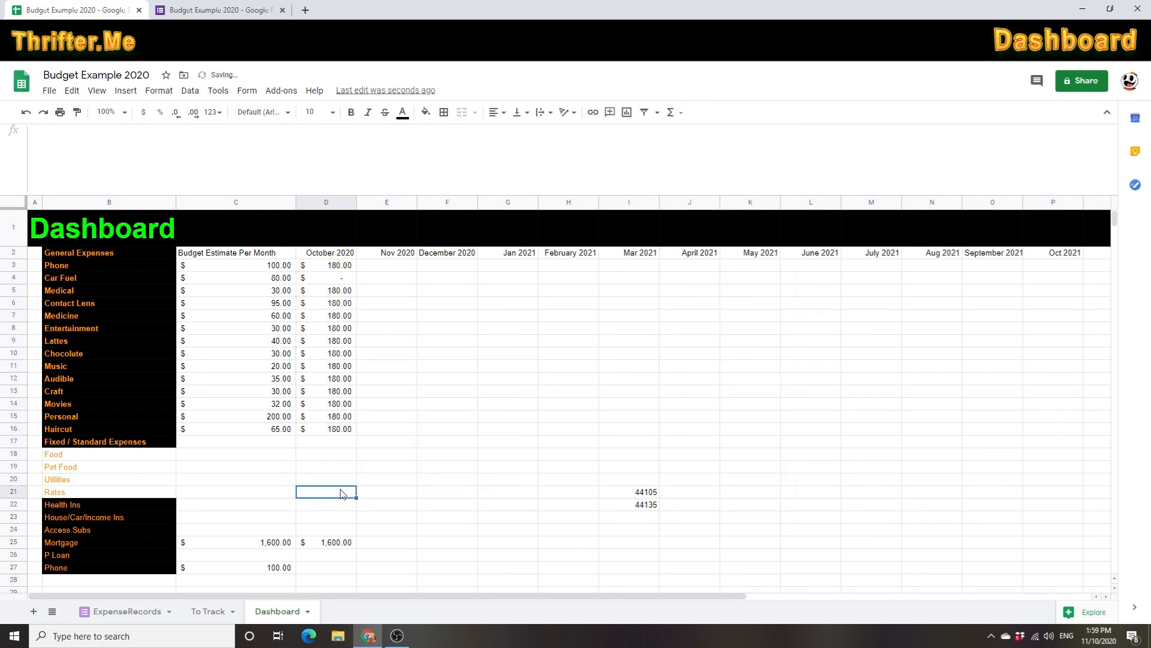
- Copy the IFERROR query from D4 down to Haircut in D16 and into the Phone row in D3
left_click(335, 280)
left_click_drag(357, 284, 362, 432)
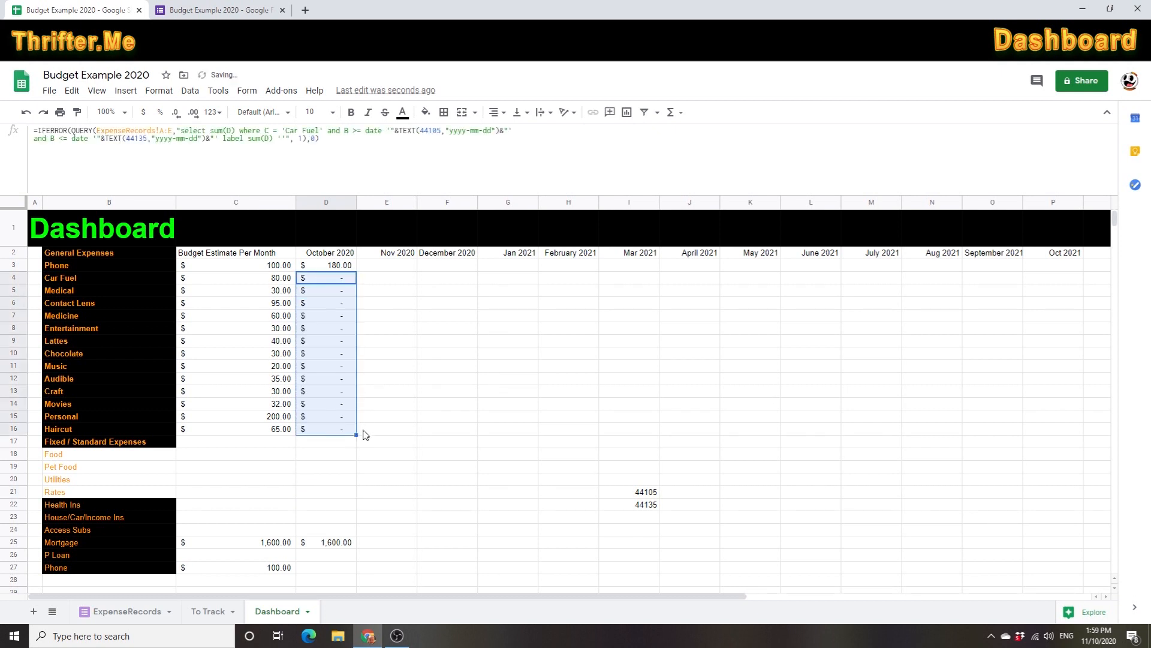
left_click(320, 272)
left_click(324, 281)
key("ctrl+c")
left_click(322, 268)
key("ctrl+v")
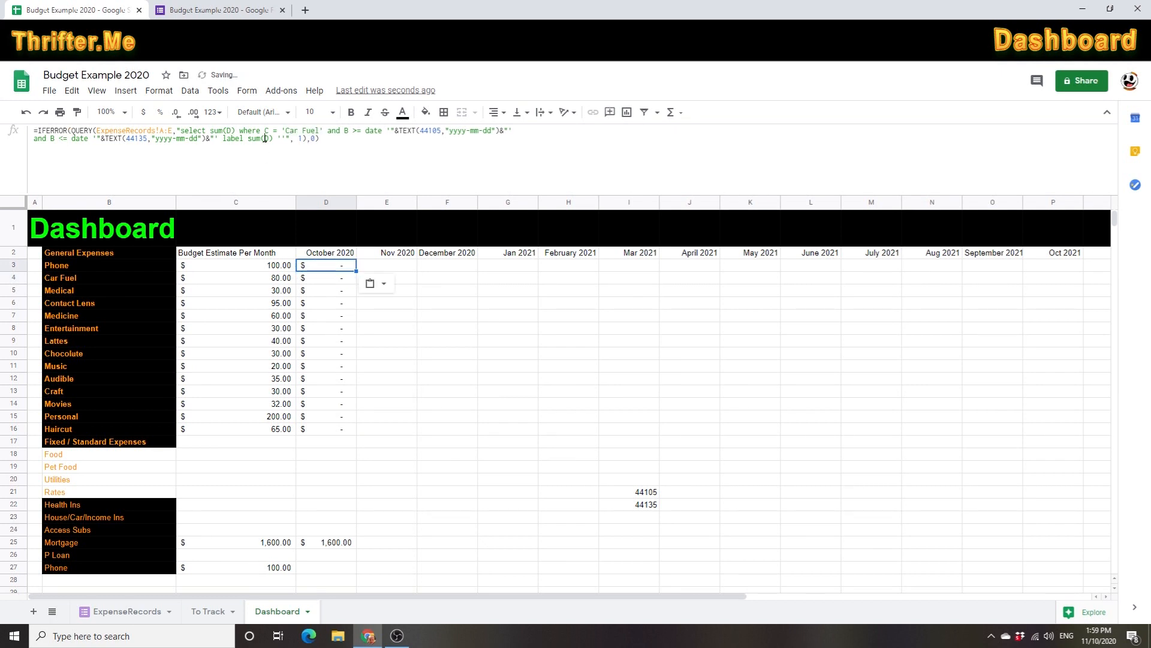
- Change the category in the D3 October 2020 query to Phone
left_click_drag(321, 131, 282, 131)
type("Phone")
key("Return")
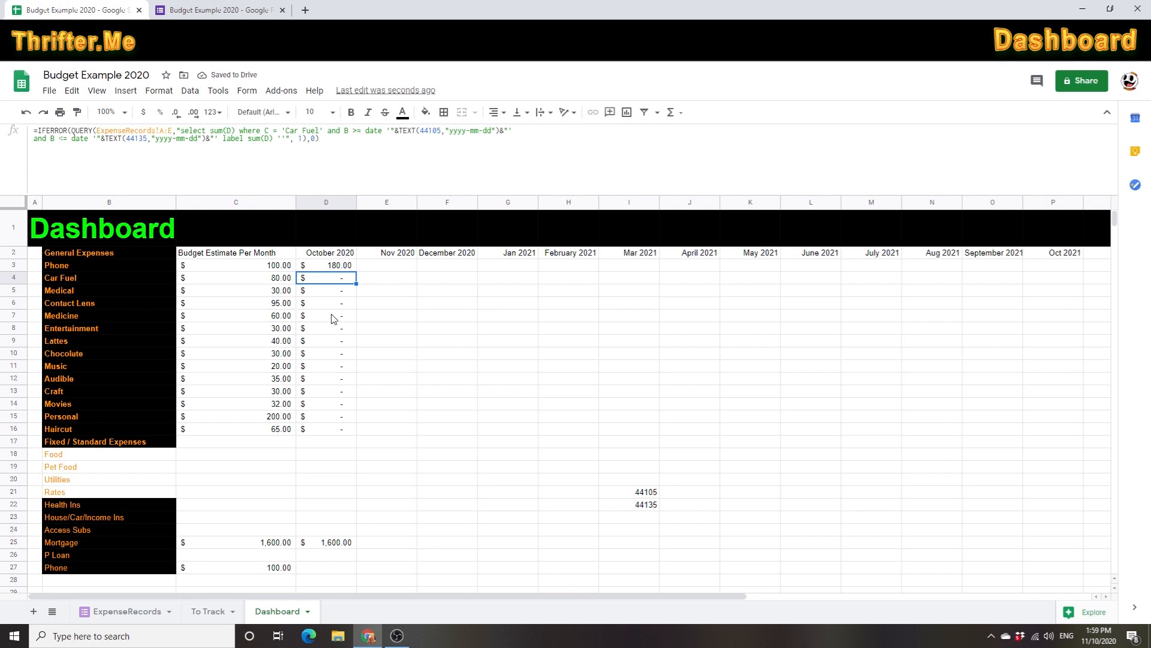
- Replace the category in the D5 October 2020 query with Medical, copied from its row label in B5
left_click(322, 293)
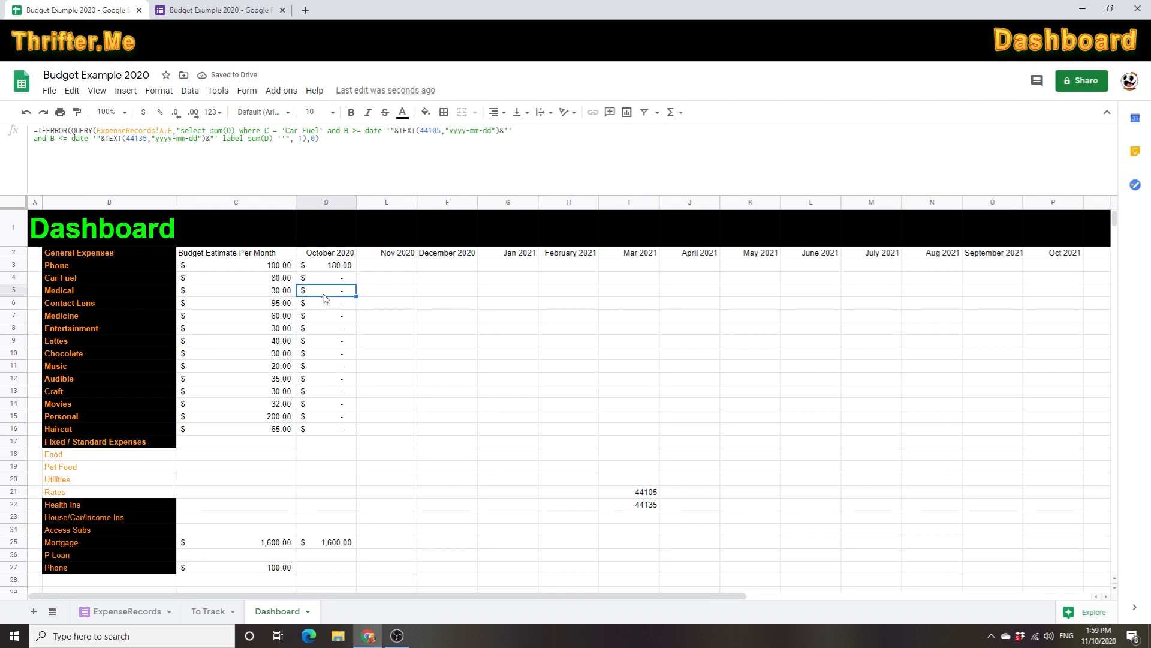
left_click(88, 290)
double_click(86, 291)
left_click_drag(84, 291, 1, 291)
key("ctrl+c")
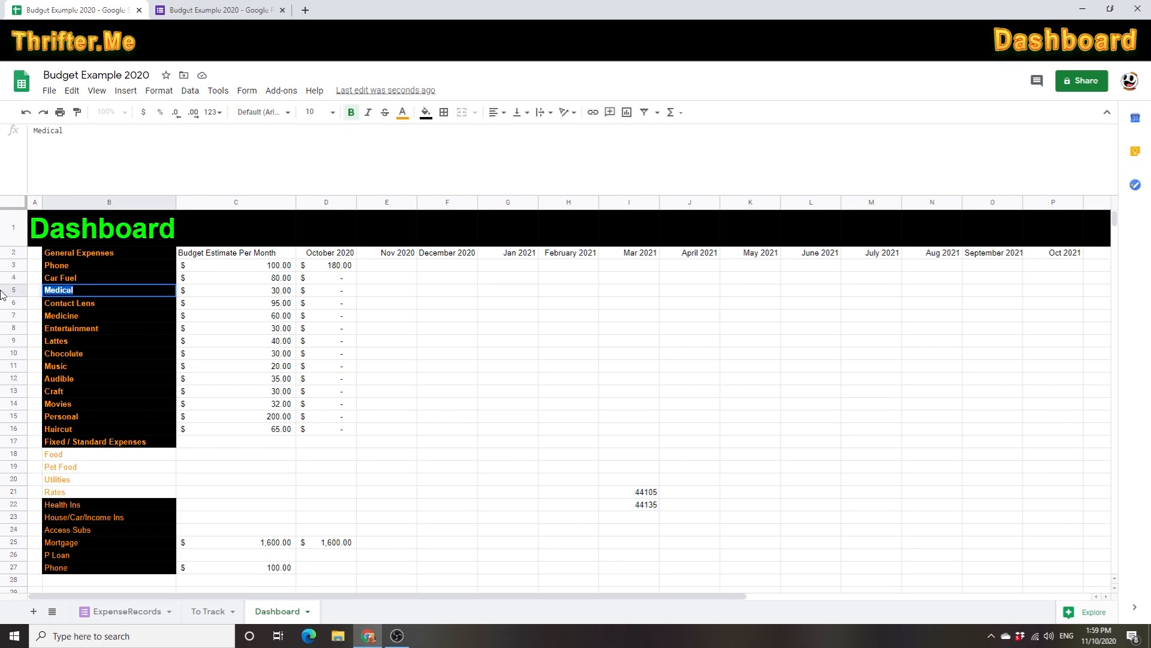
left_click(336, 294)
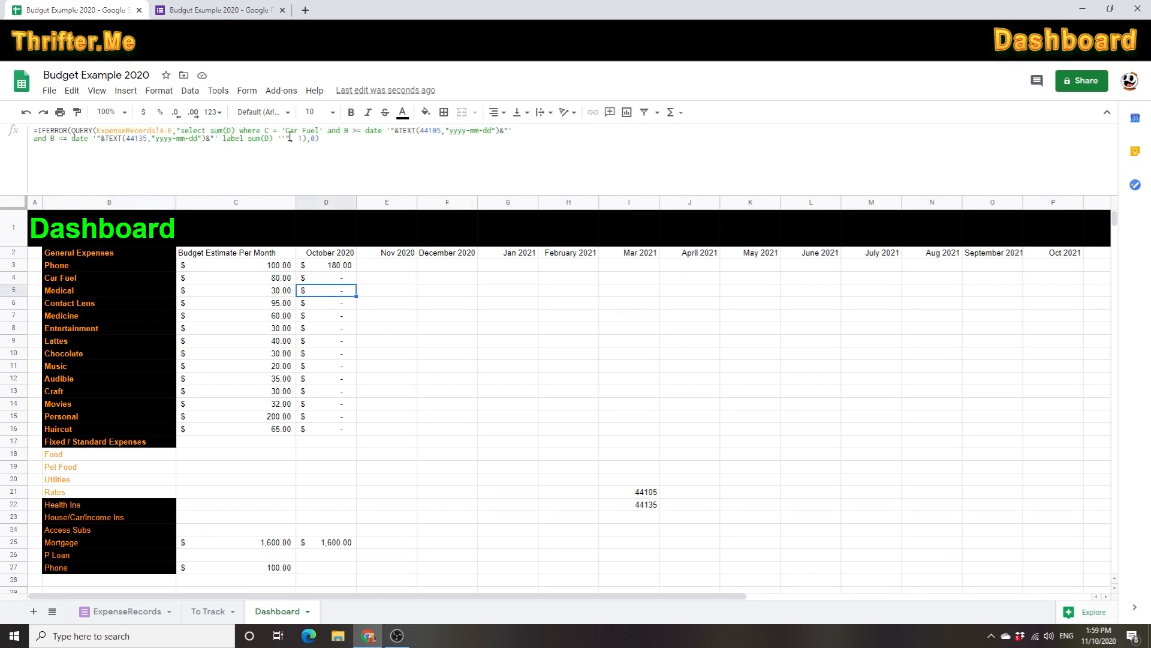
left_click_drag(320, 132, 287, 132)
key("ctrl+v")
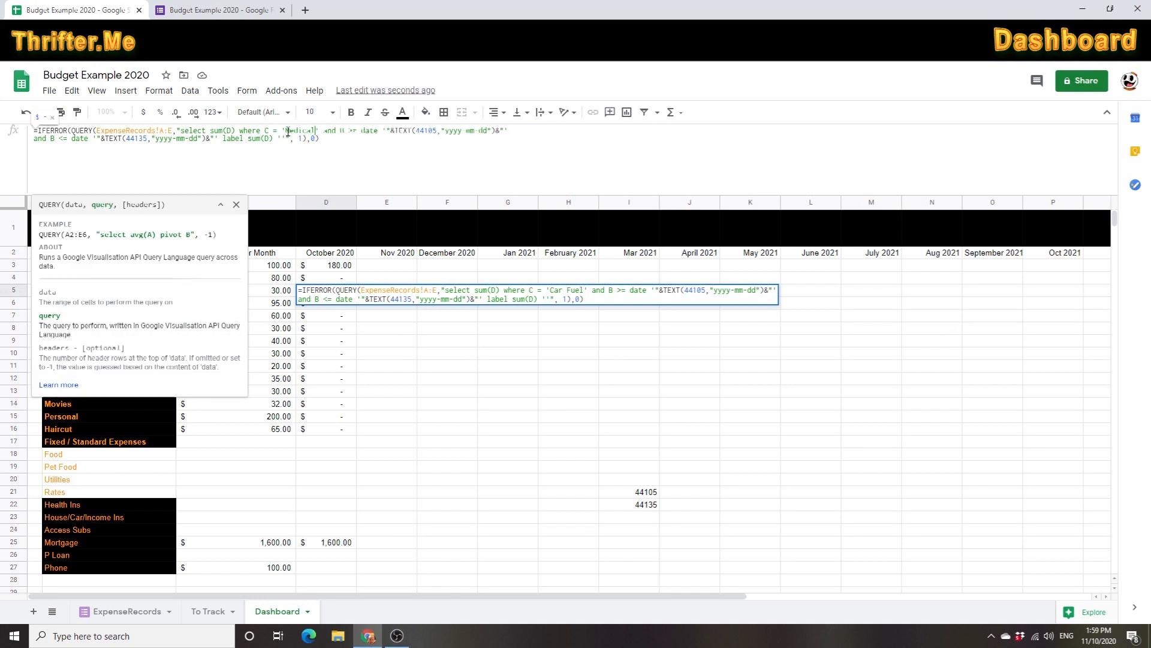
key("Return")
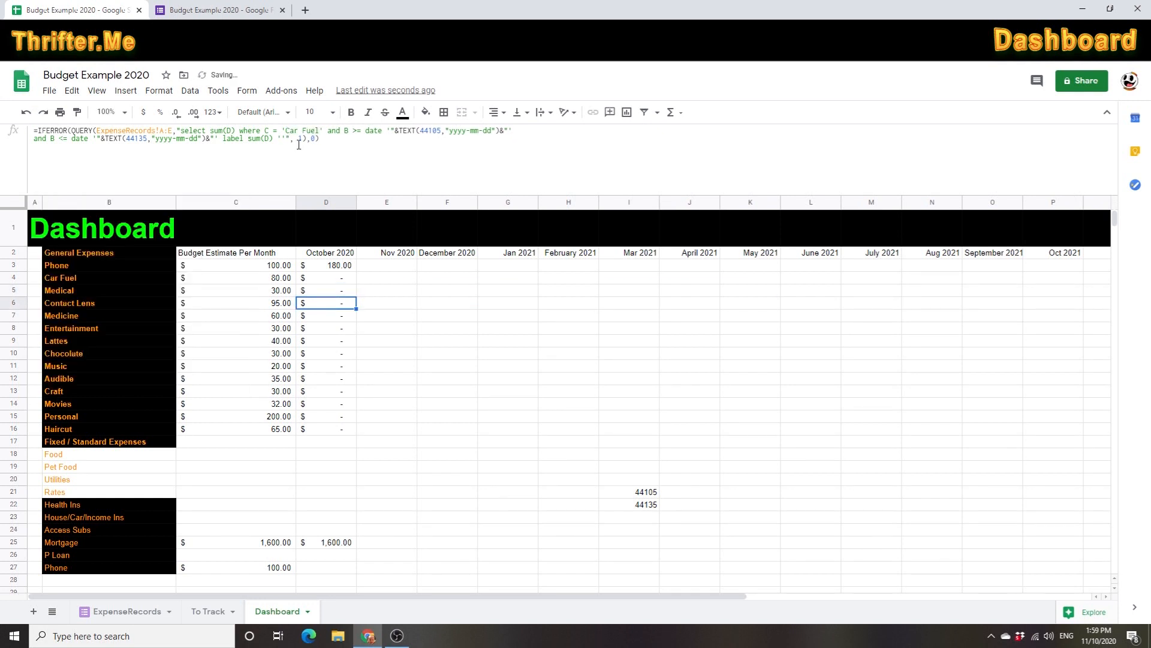
- Switch to the Google Forms editor and rename the expense option Medical as Medical1
left_click(224, 11)
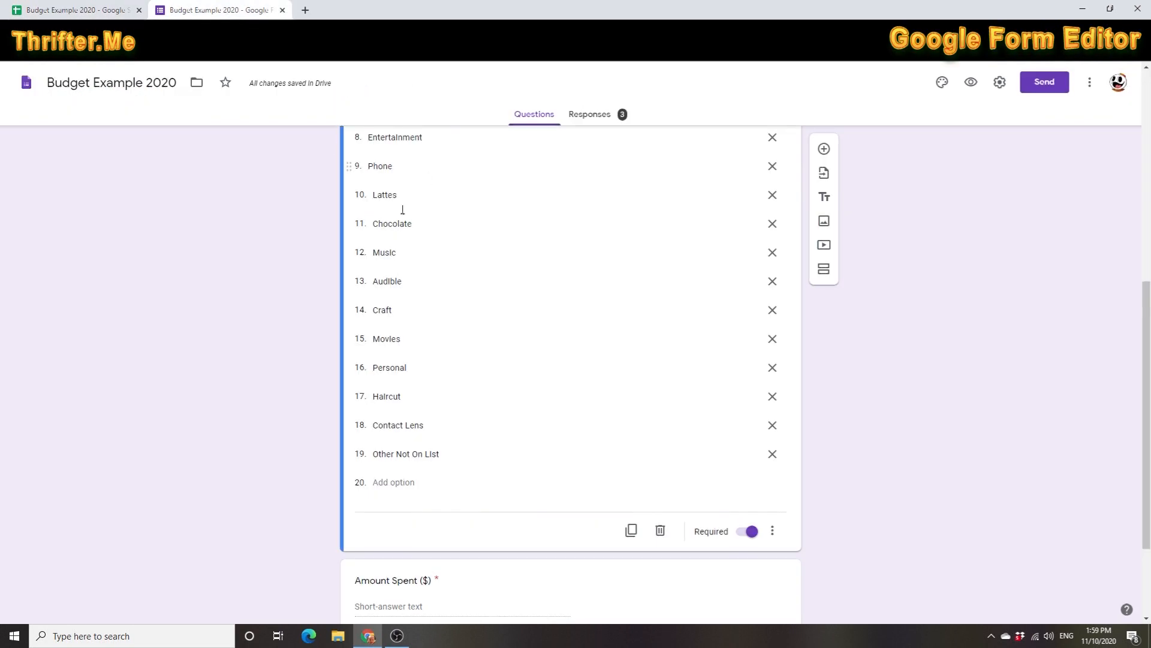
scroll(483, 390, "up", 2)
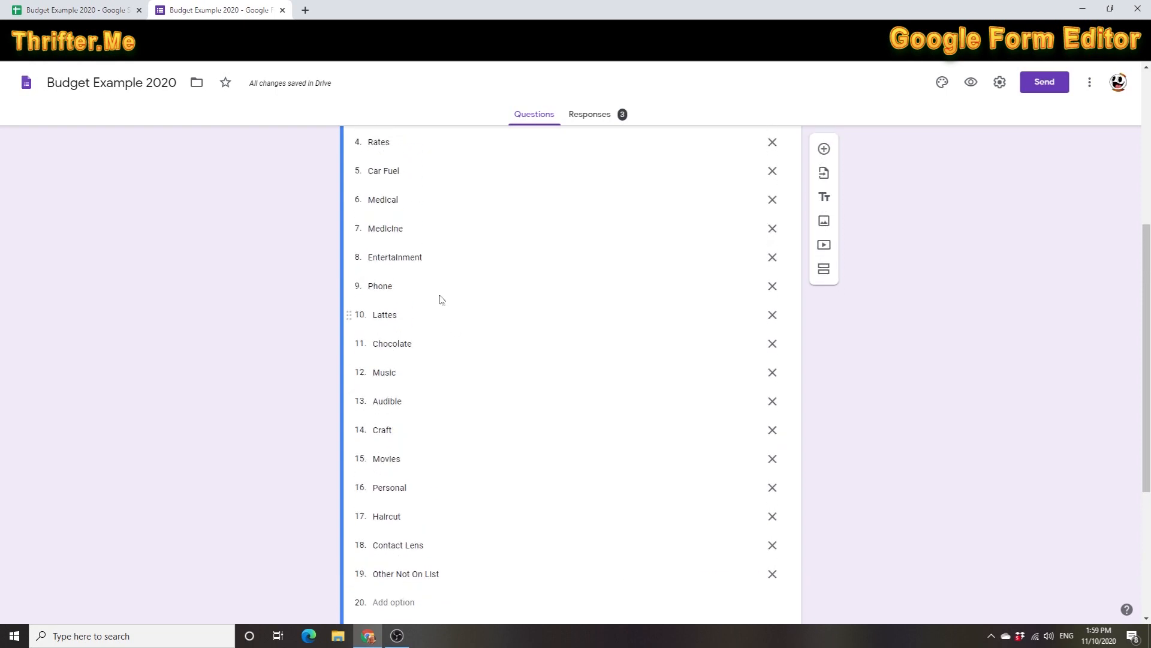
left_click(398, 199)
left_click(404, 201)
type("1")
left_click(219, 301)
- Switch back to the Dashboard sheet and replace the equals operator before 'Medical' in the D5 query with contains
left_click(107, 10)
left_click(343, 293)
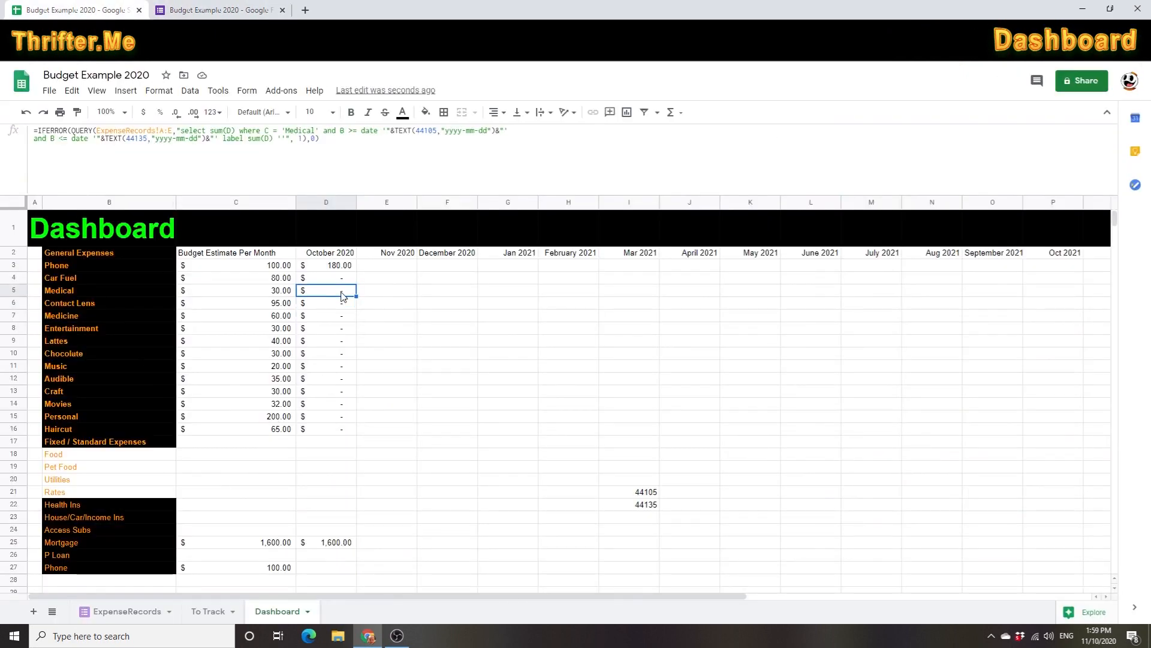
left_click(277, 130)
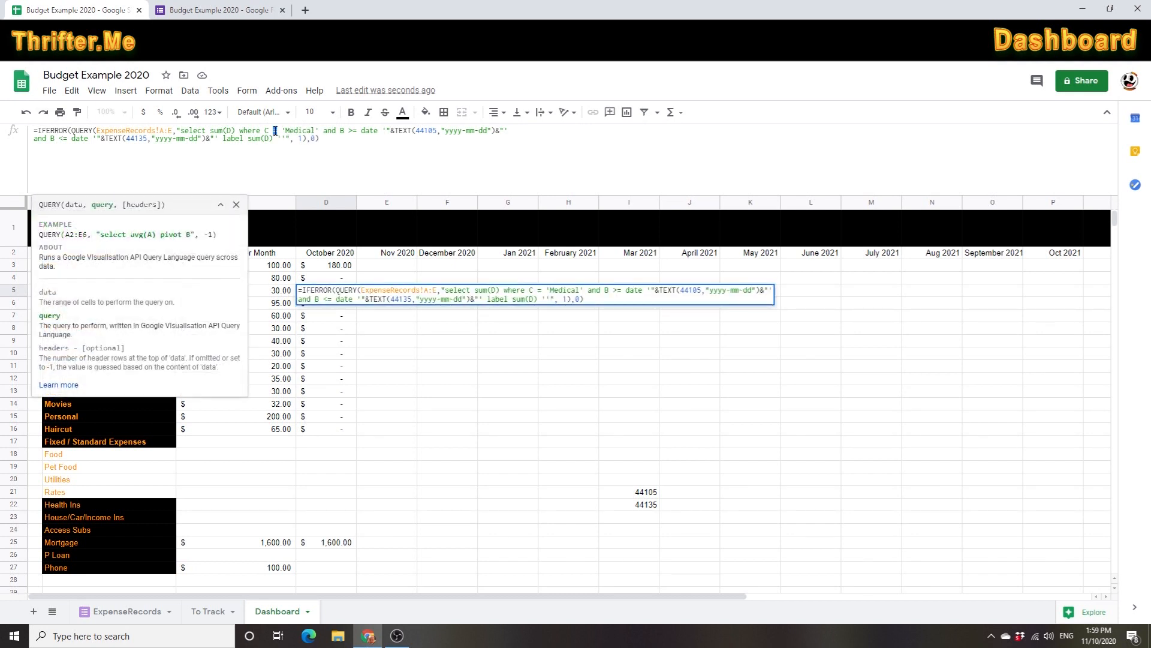
type("contains")
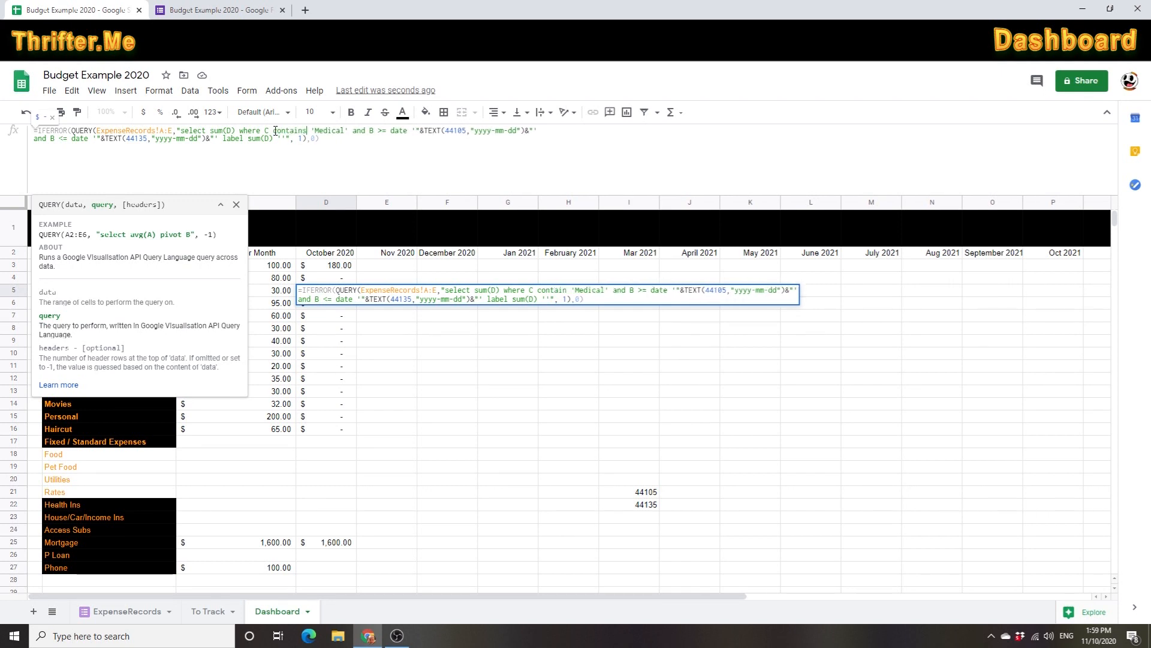
key("Return")
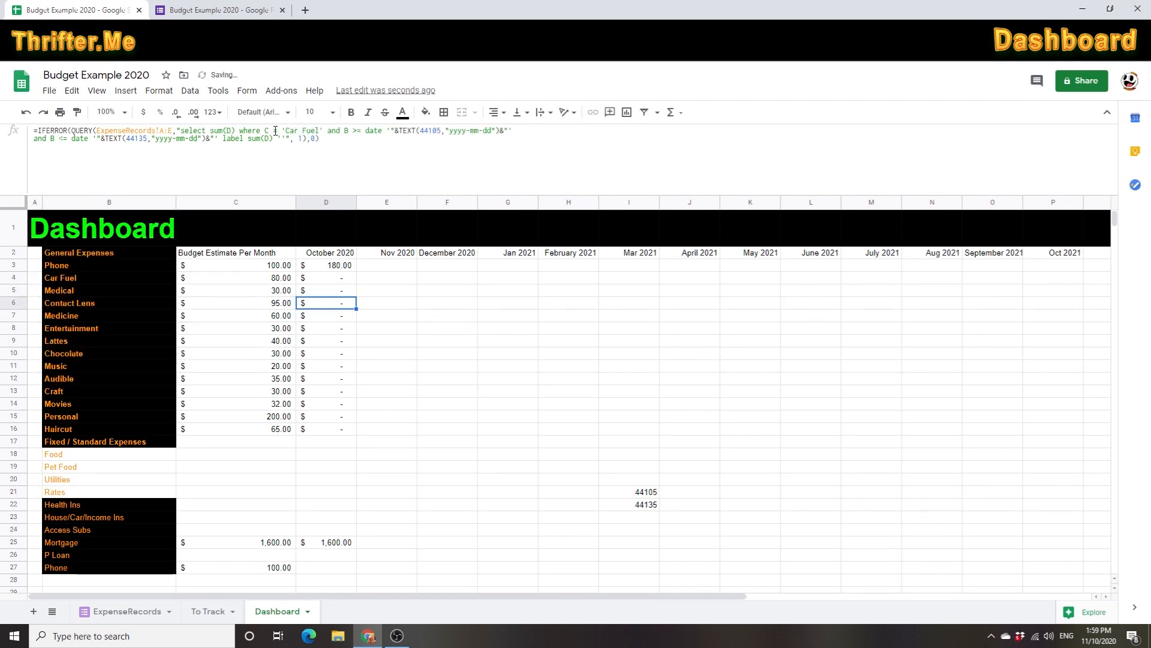
- Return to the Google Forms editor and go to the start of the Budget Example 2020 form
left_click(248, 10)
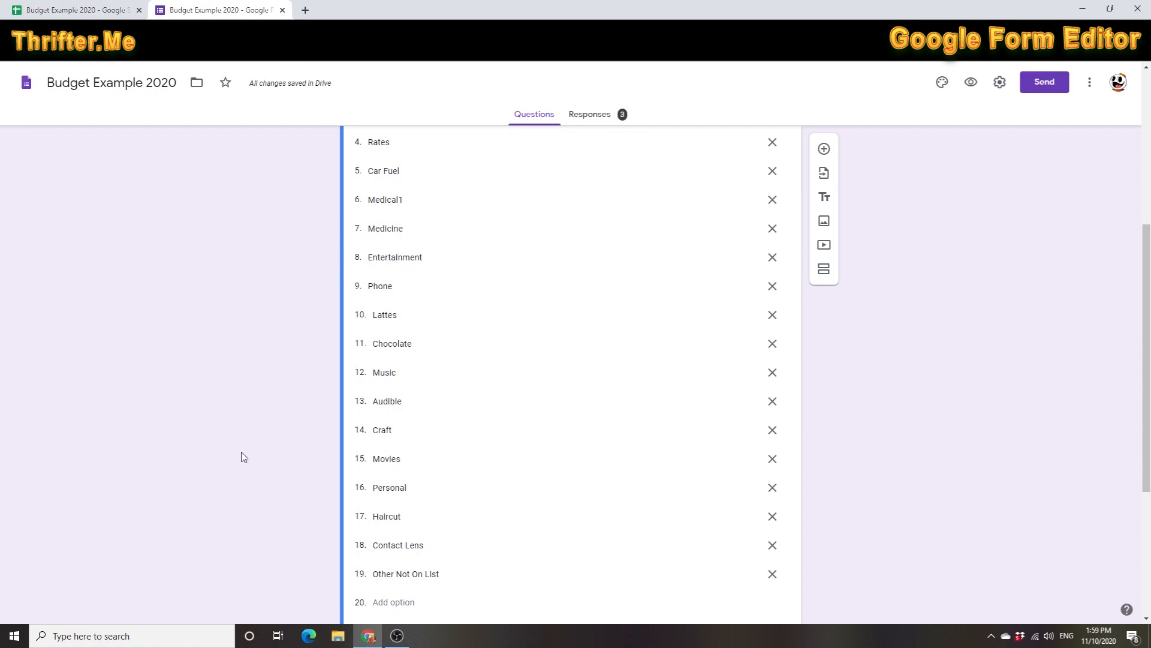
scroll(243, 459, "up", 4)
scroll(242, 459, "up", 1)
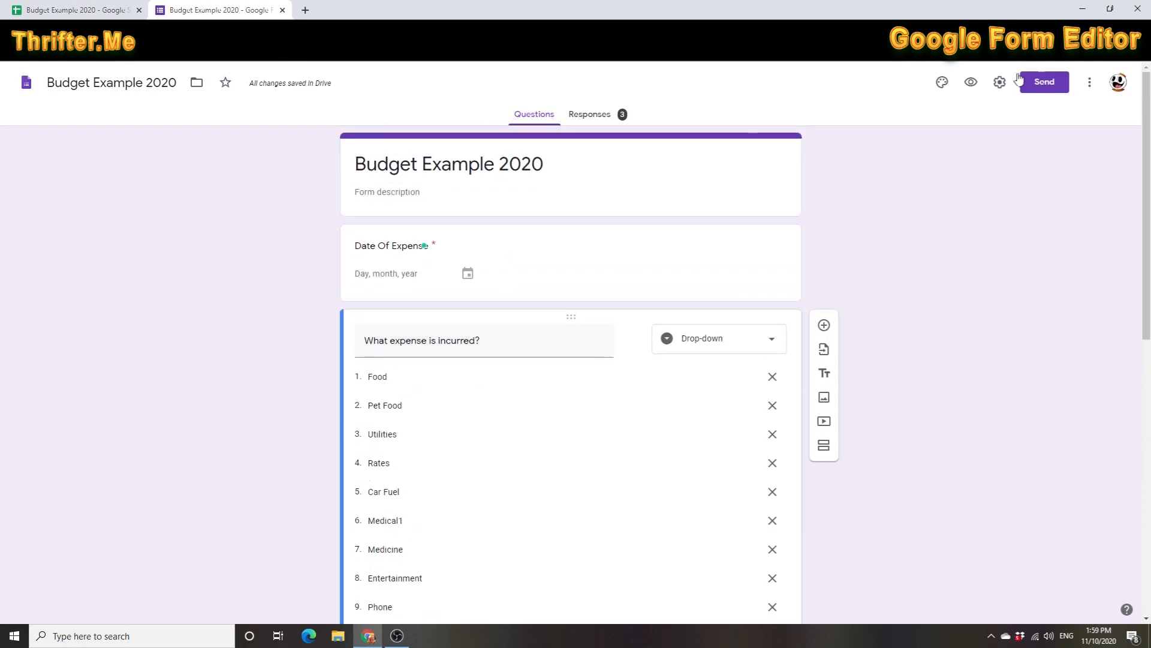
- Open the live form preview and fill in 11/10/2020 as the date of expense and Medical1 as the expense incurred
left_click(973, 82)
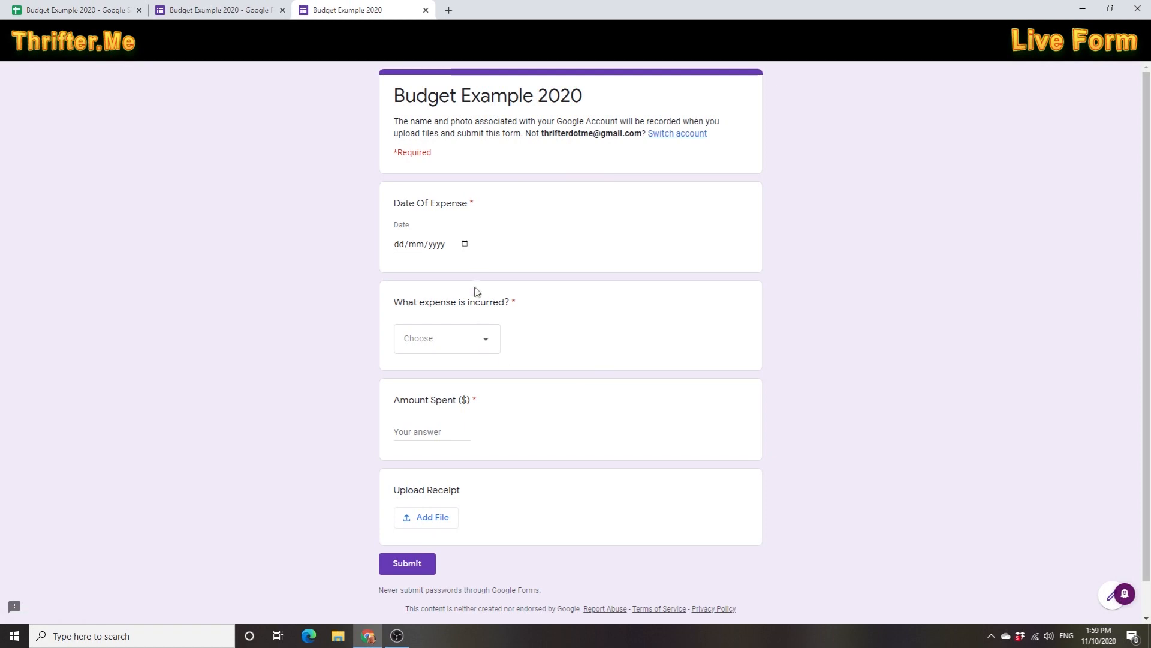
left_click(465, 243)
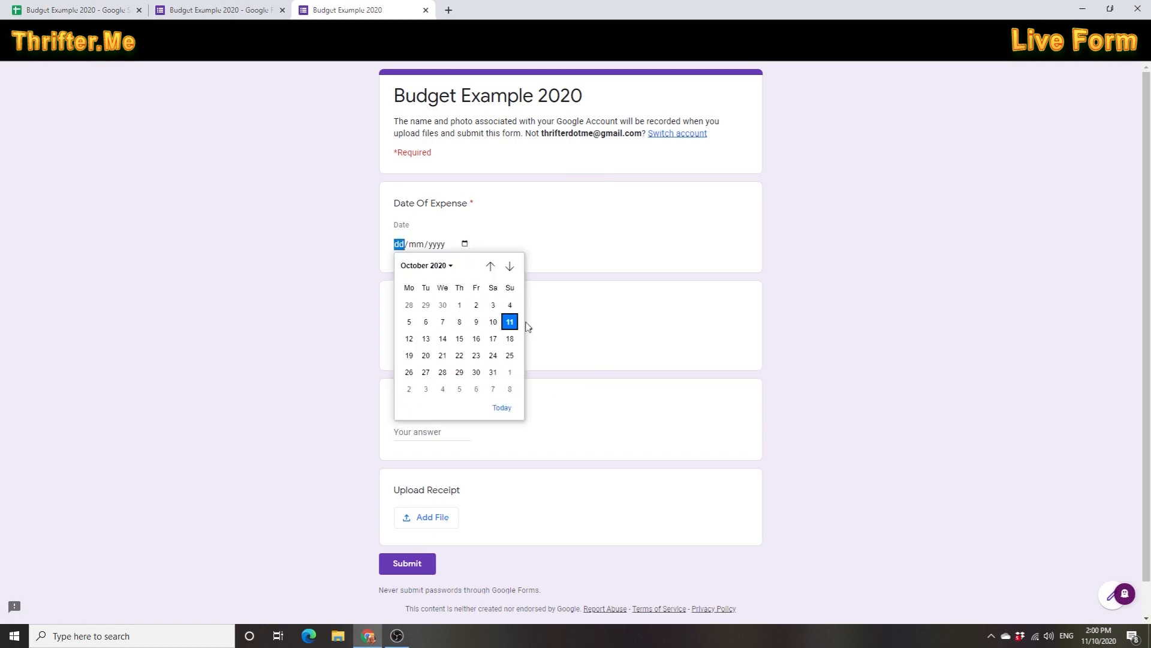
left_click(509, 322)
left_click(485, 345)
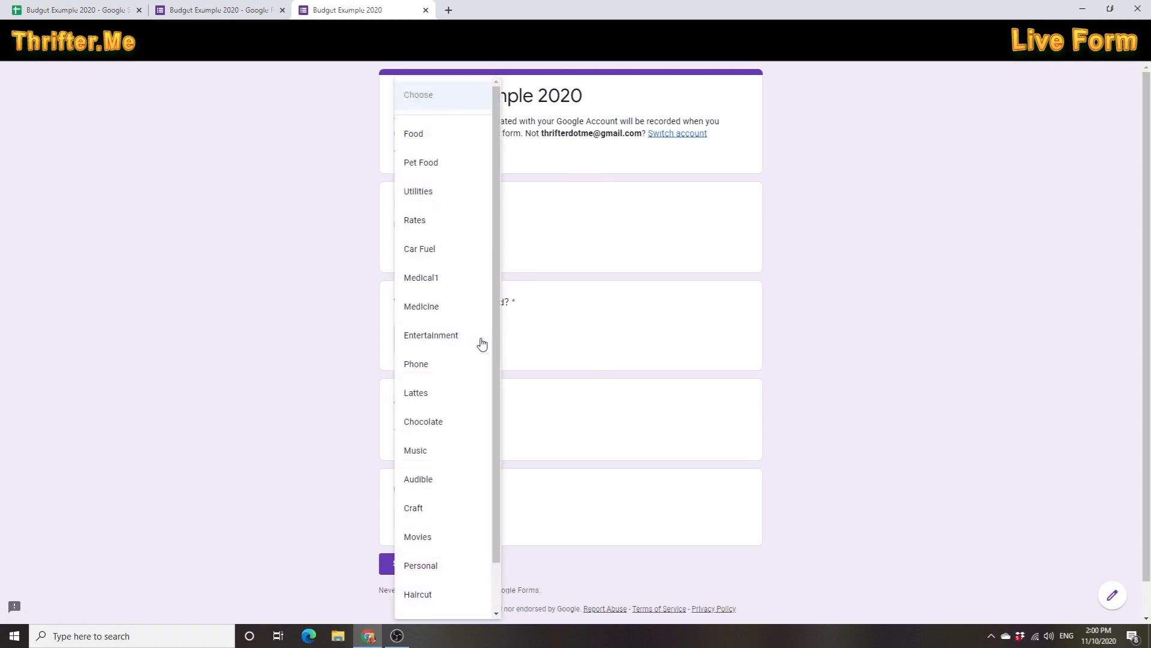
left_click(423, 277)
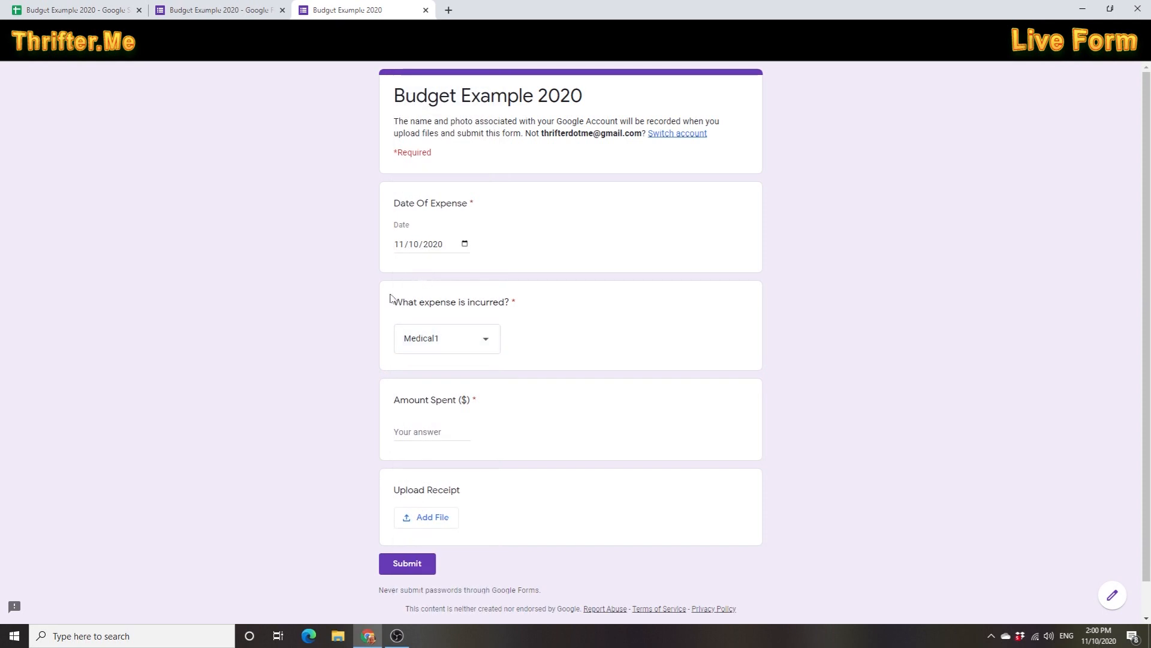
- Enter 20 as the amount spent and submit the form response
left_click(441, 427)
type("20")
left_click(322, 428)
left_click(411, 565)
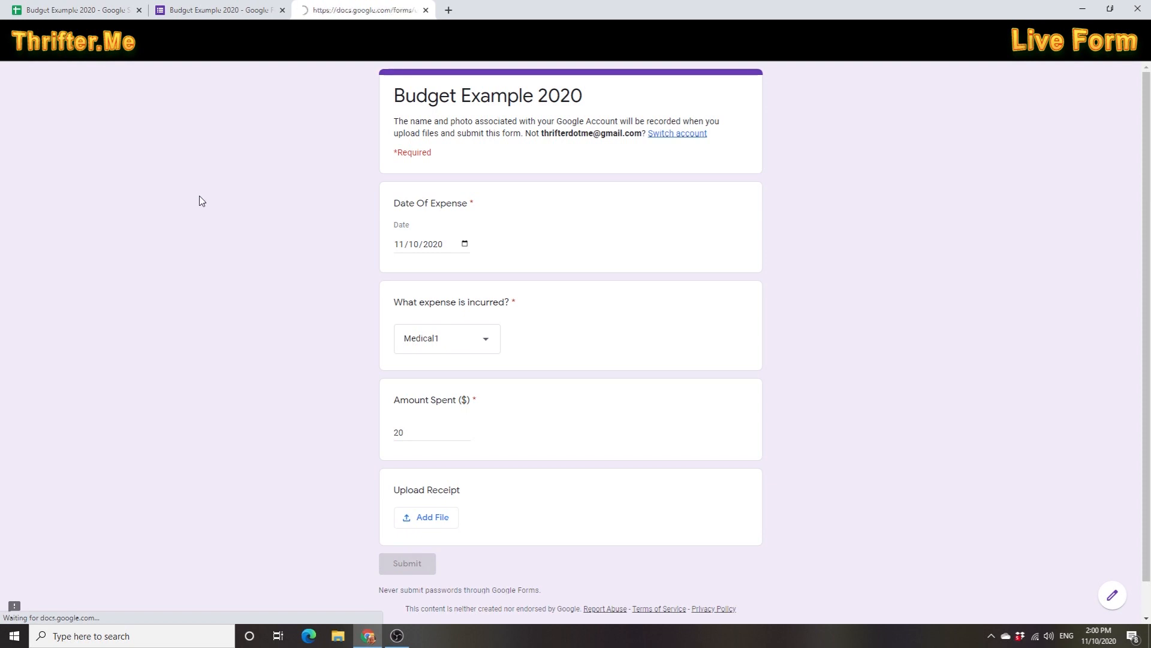
- In the Dashboard's October 2020 Medical formula, replace the contains condition with = so column C must equal 'Medical'
left_click(105, 9)
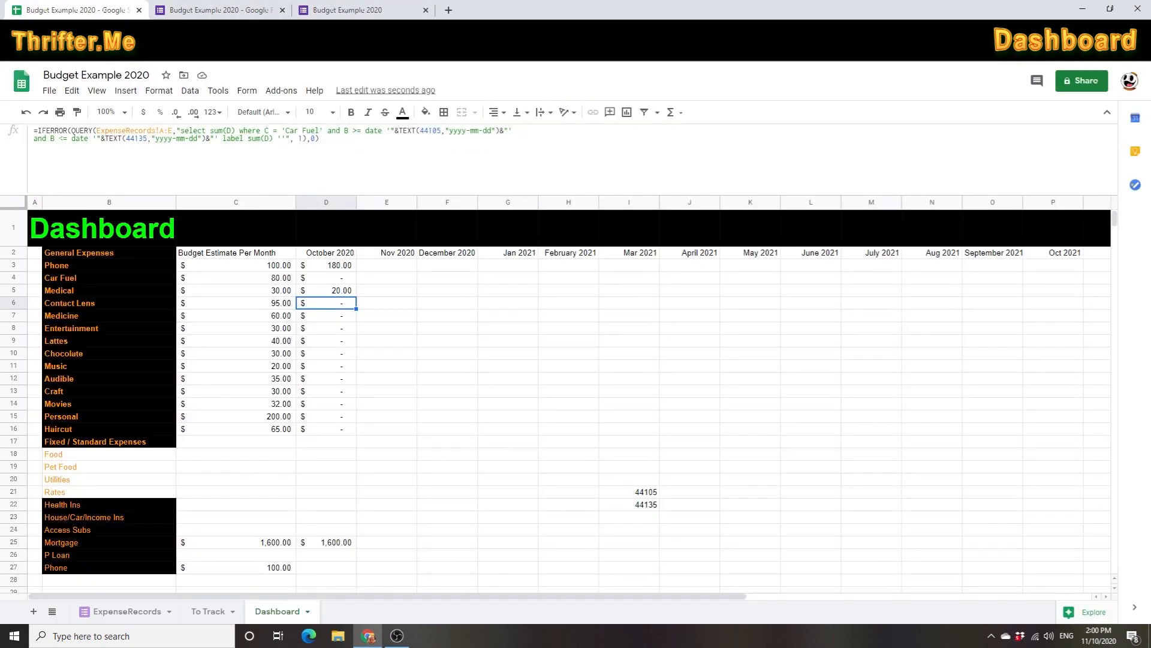
left_click(346, 293)
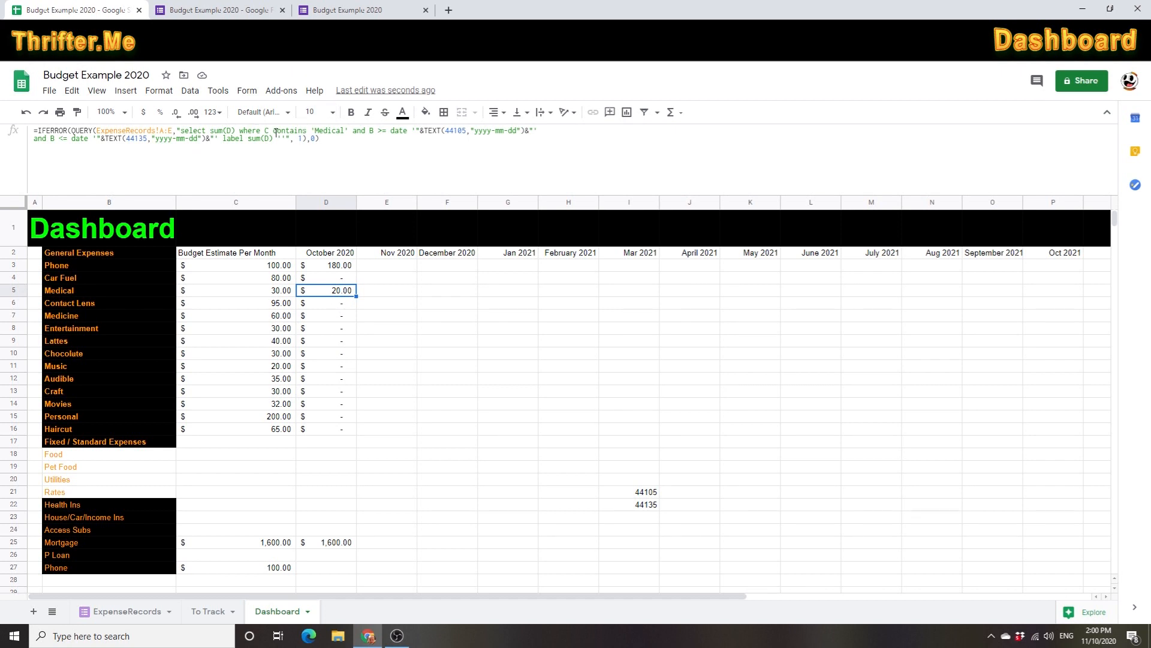
left_click_drag(306, 130, 279, 131)
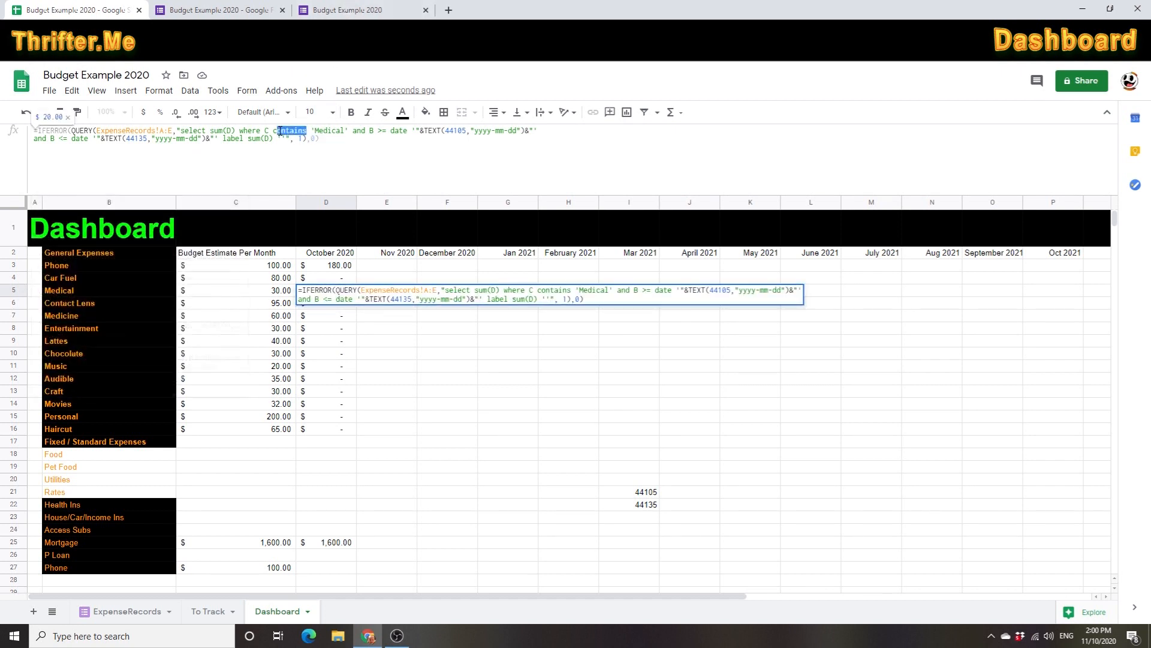
type("=")
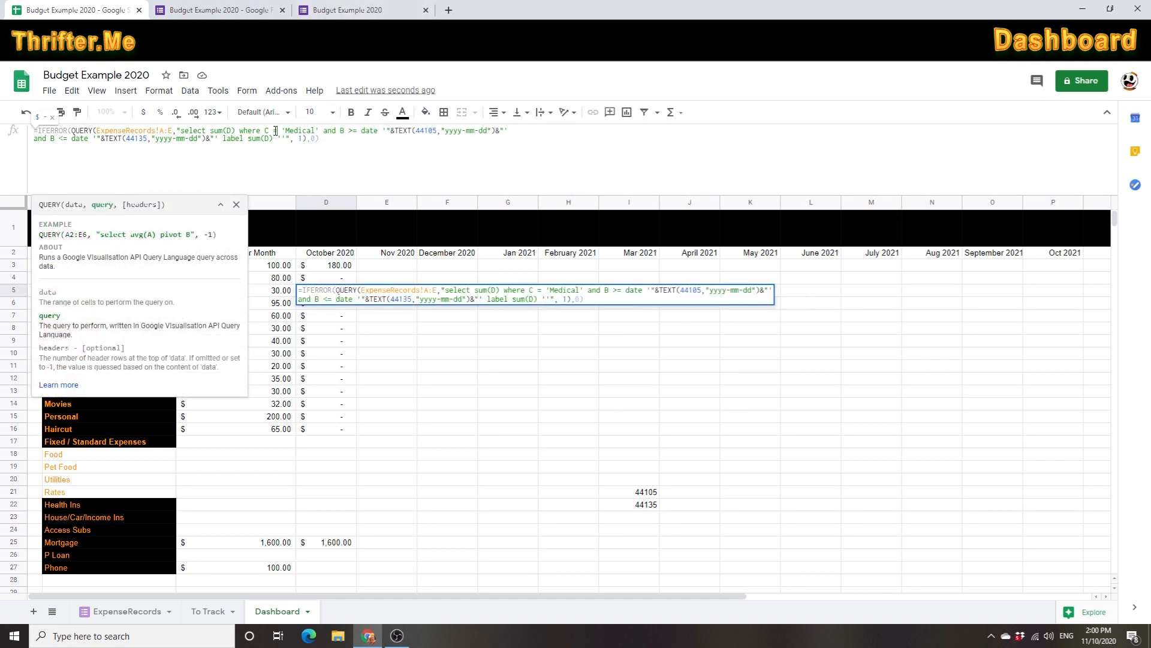
key("Return")
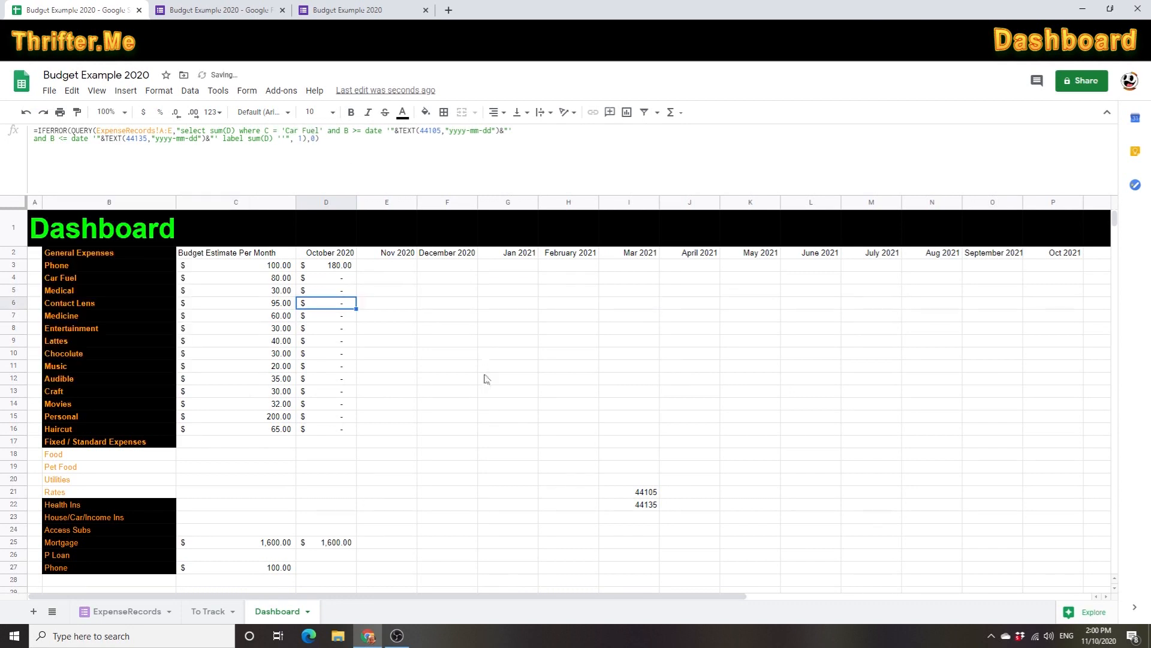
- Shorten the search text in the October 2020 Medical formula to 'Me', keeping the = condition
left_click(333, 292)
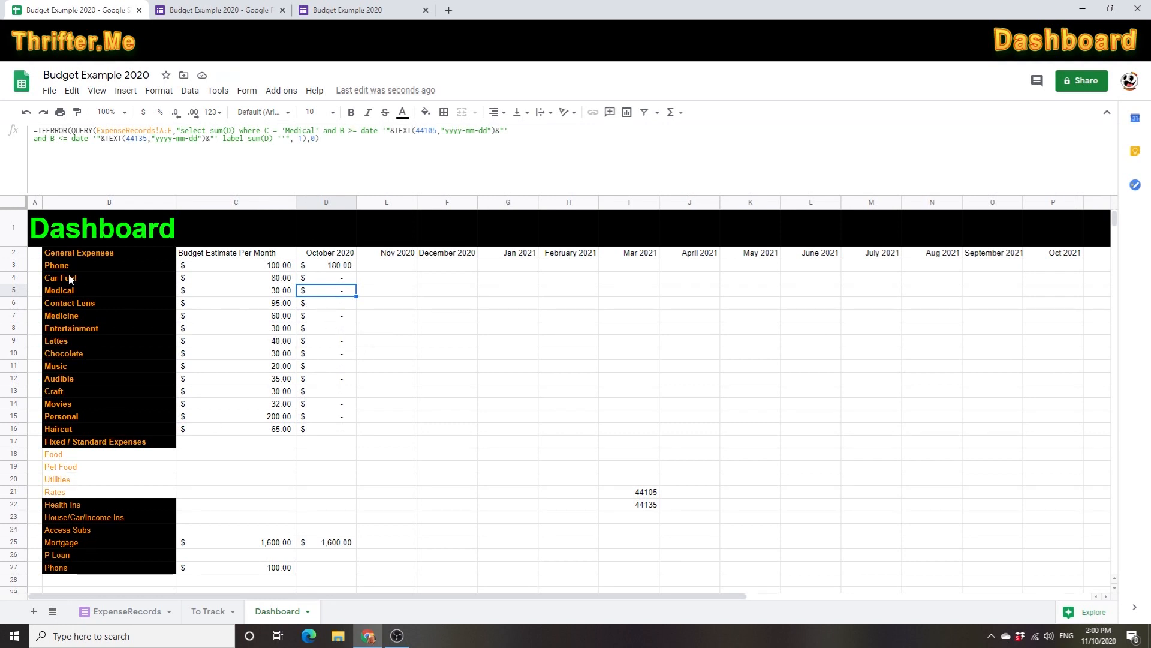
left_click(70, 290)
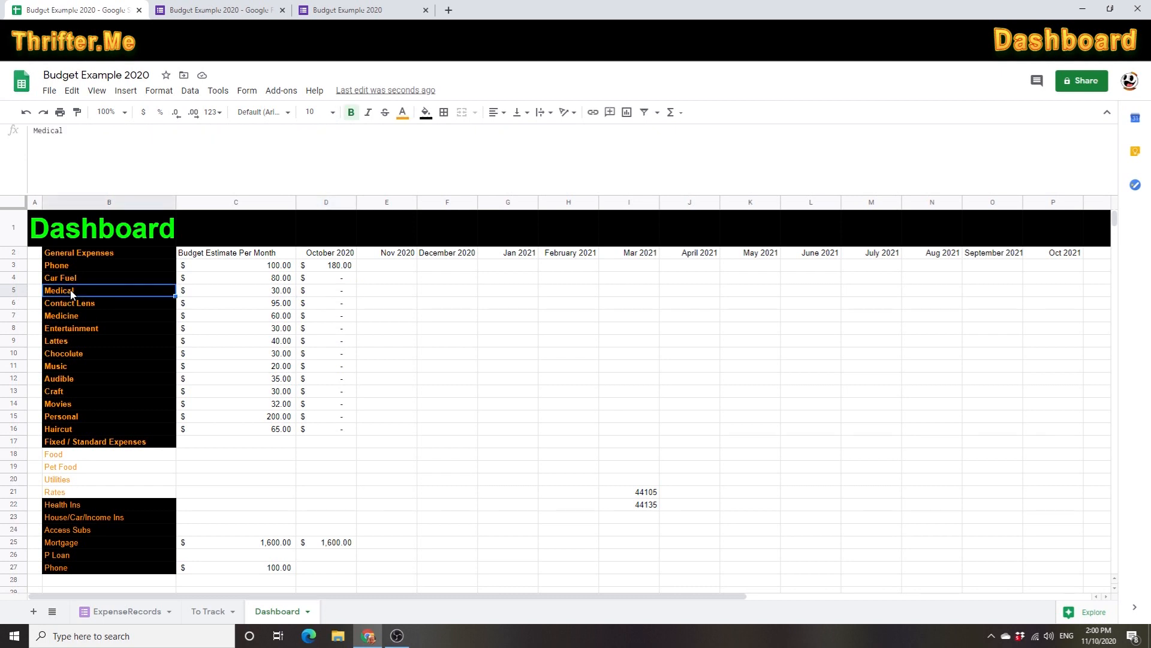
left_click(332, 289)
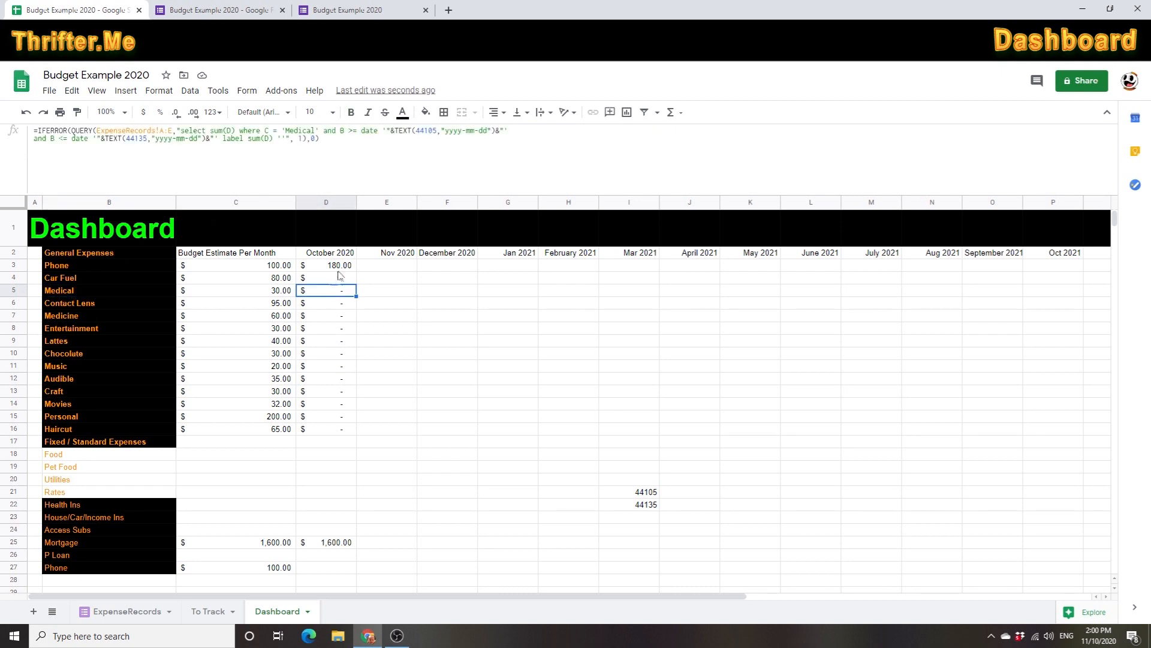
left_click_drag(298, 130, 312, 132)
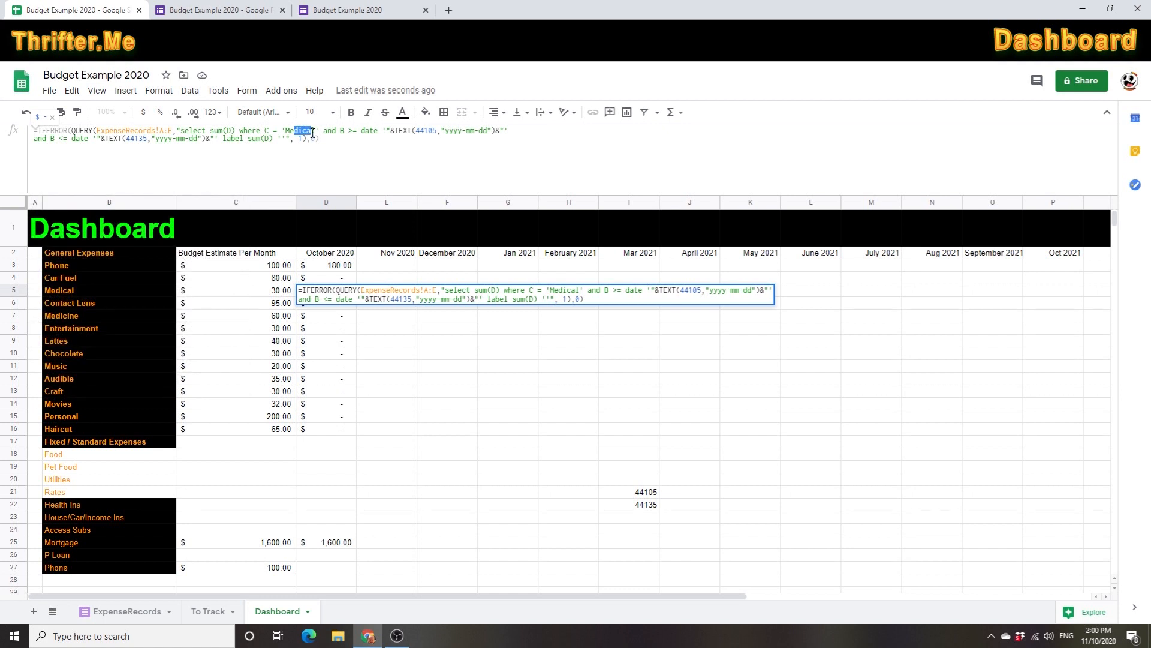
key("BackSpace")
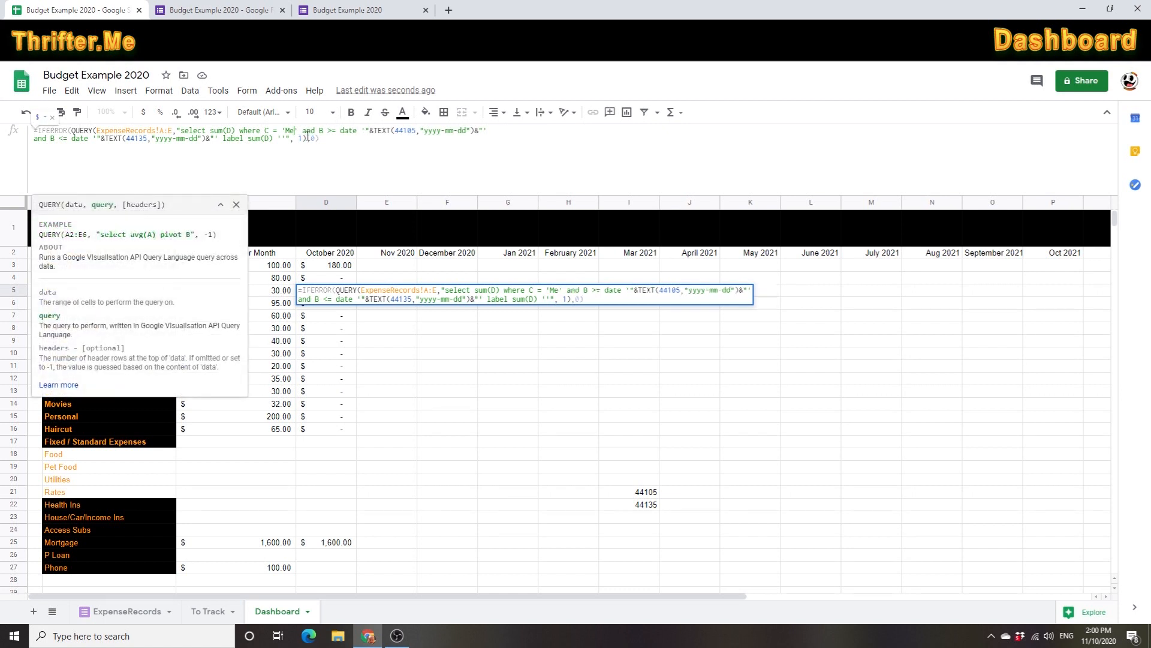
key("Return")
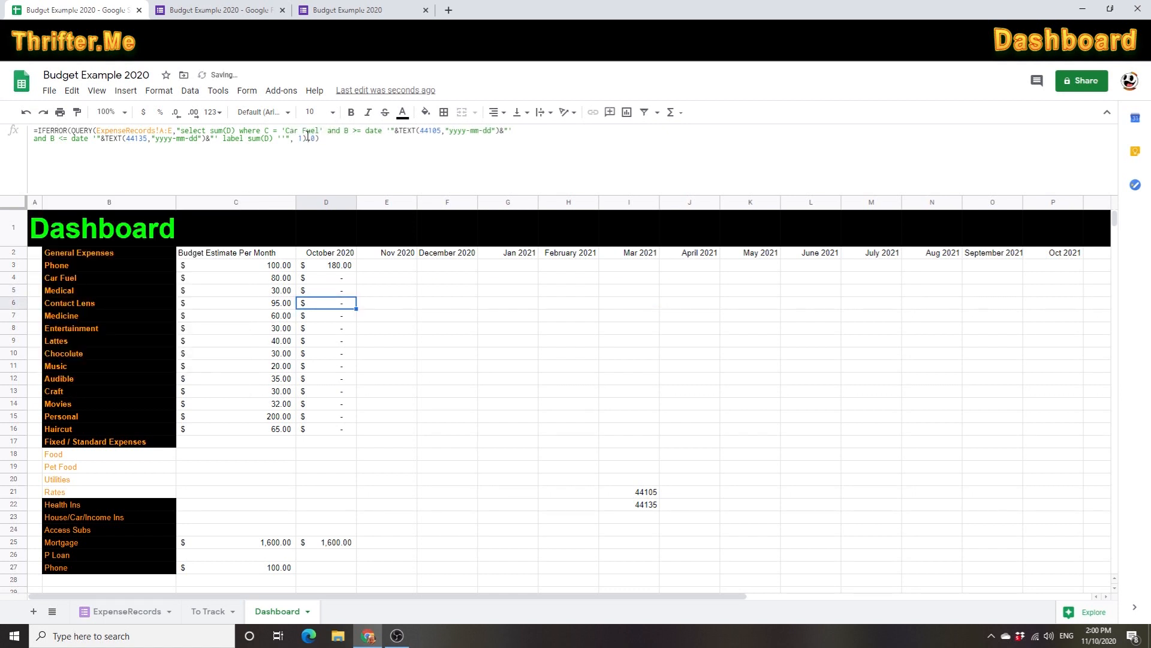
- Change the October 2020 Medical formula's condition to contains 'Me' and compare it with the Medicine label
key("Up")
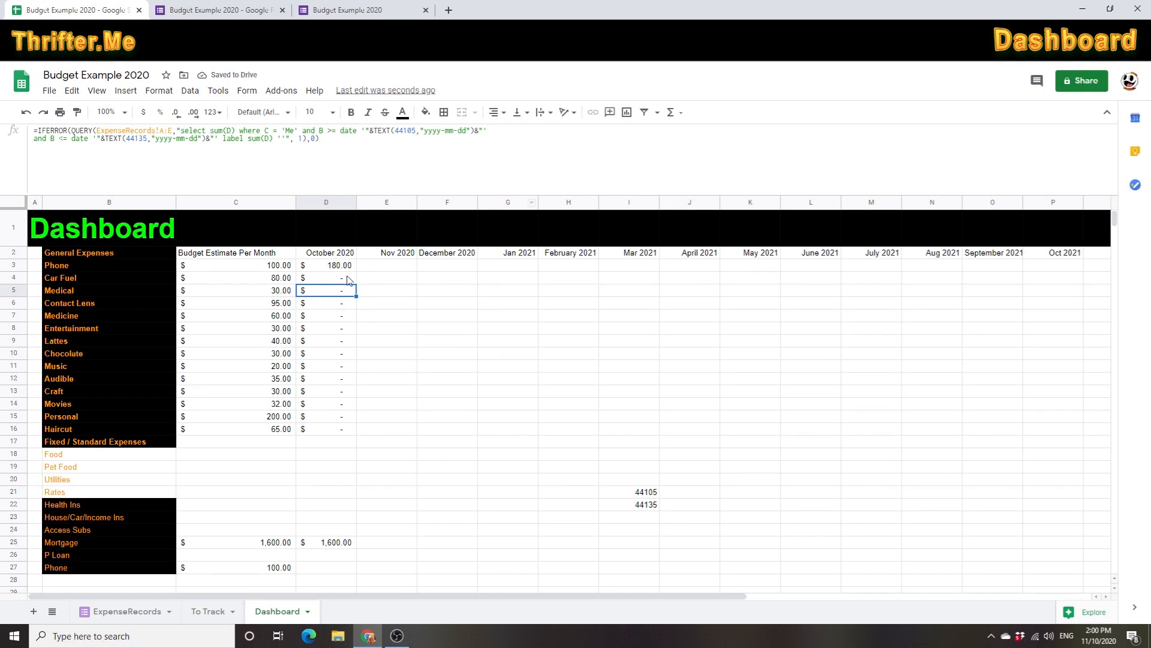
left_click(272, 132)
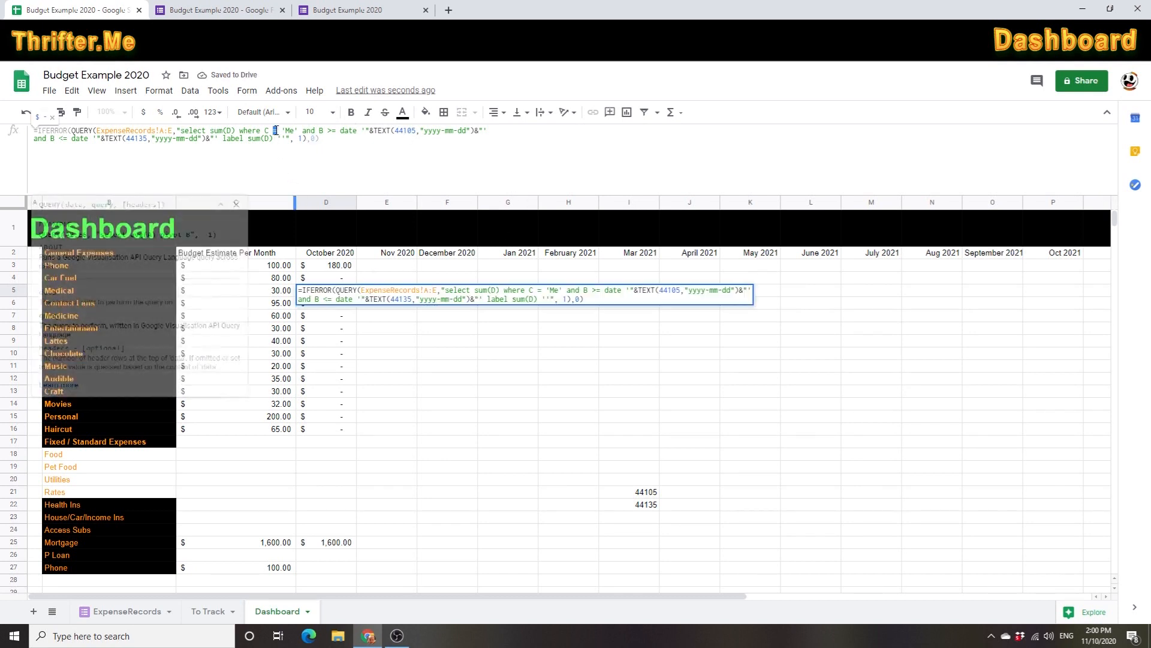
key("BackSpace")
type("contains")
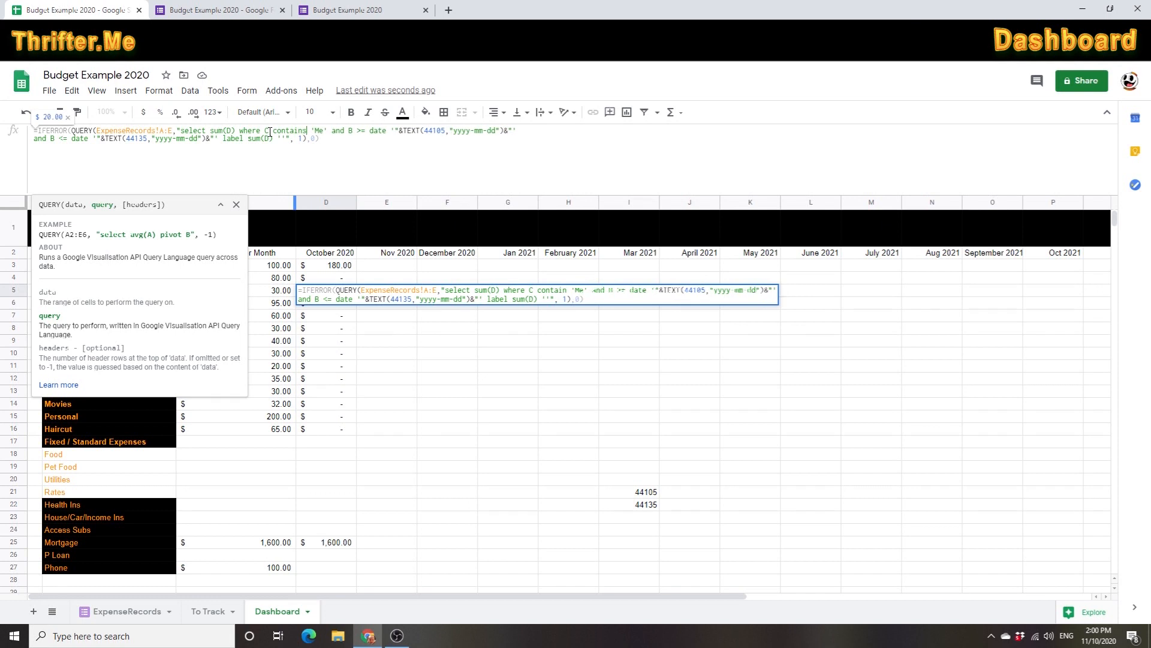
key("Return")
left_click(335, 292)
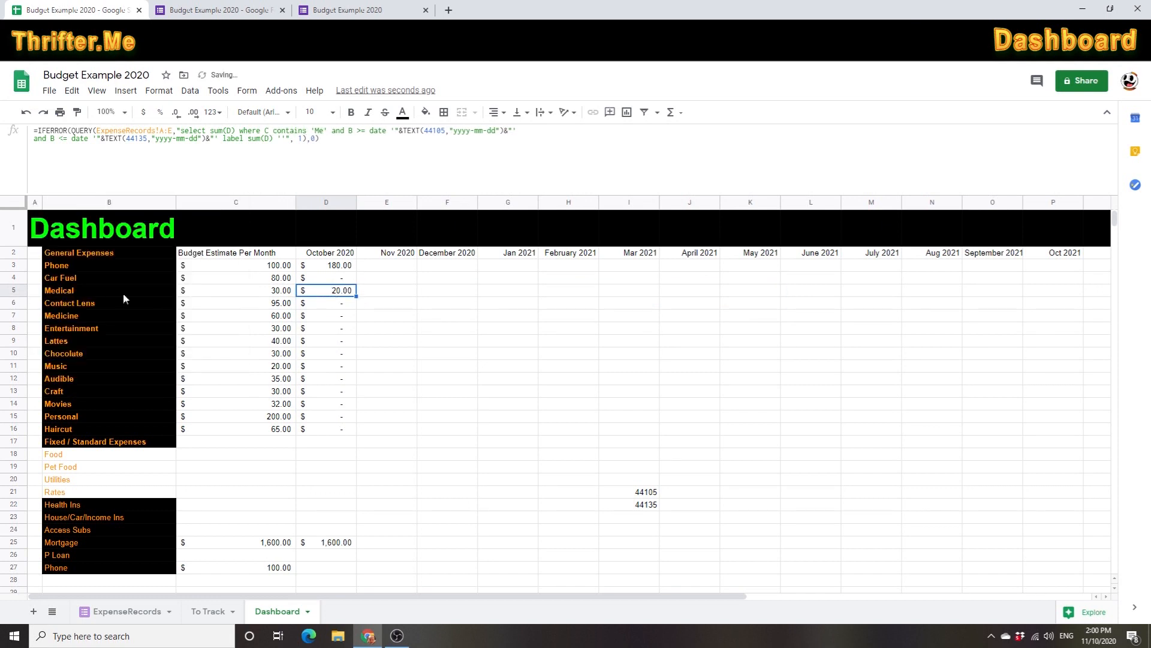
left_click(56, 317)
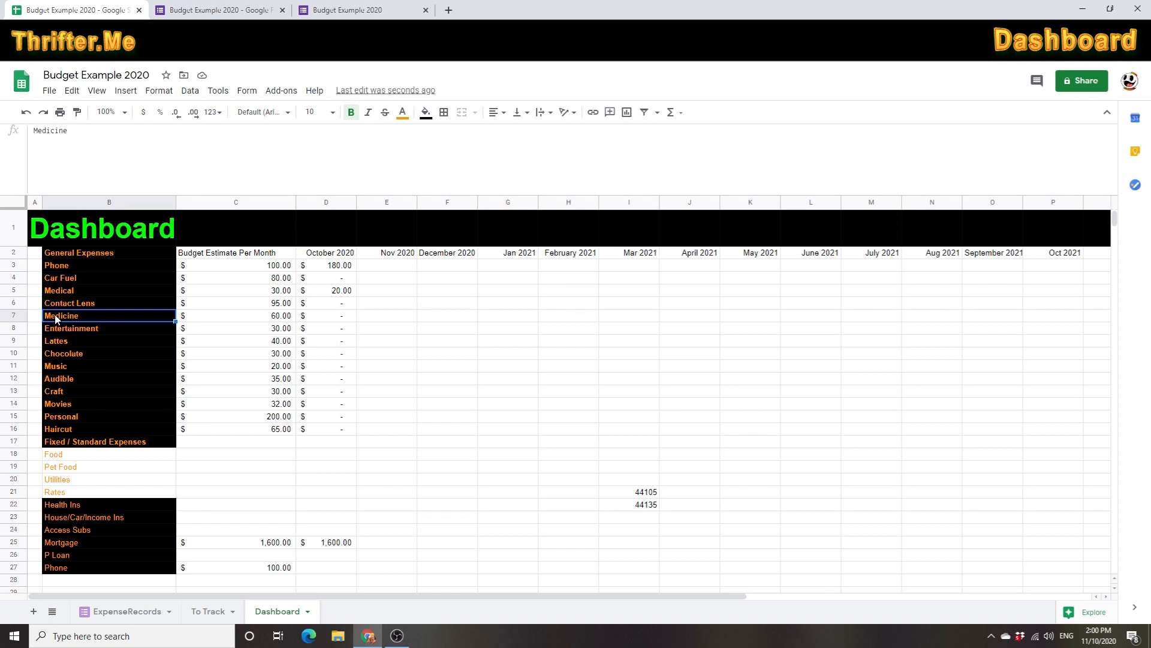
- Set the October 2020 Medical formula's condition back to C = 'Medical'
left_click(334, 288)
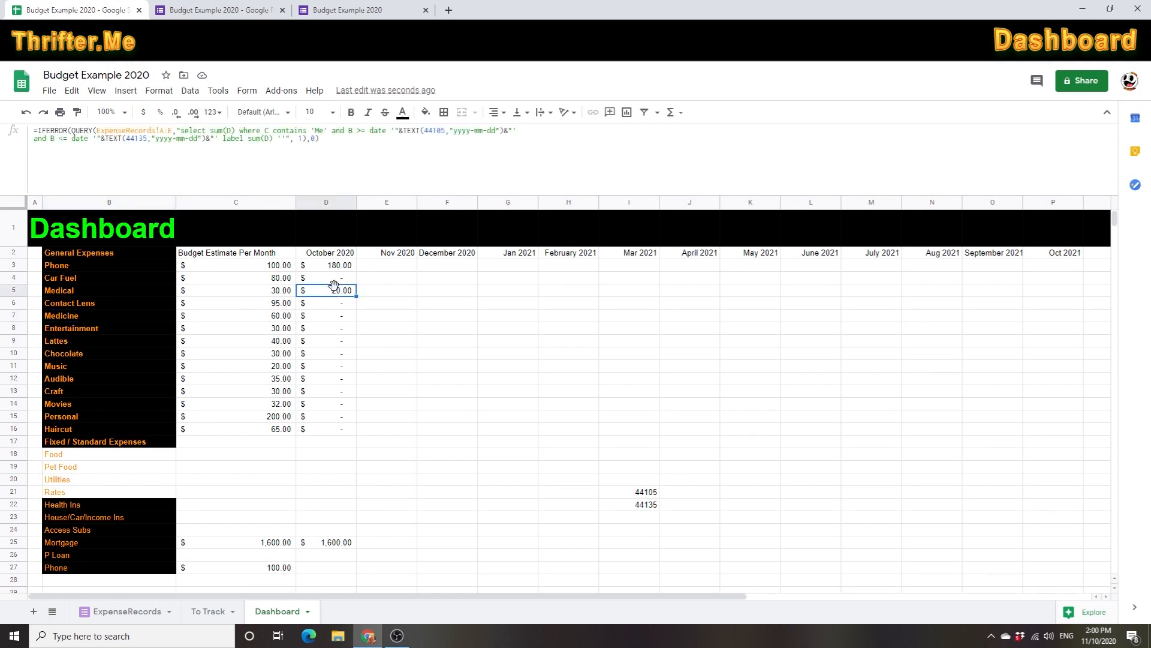
left_click(288, 131)
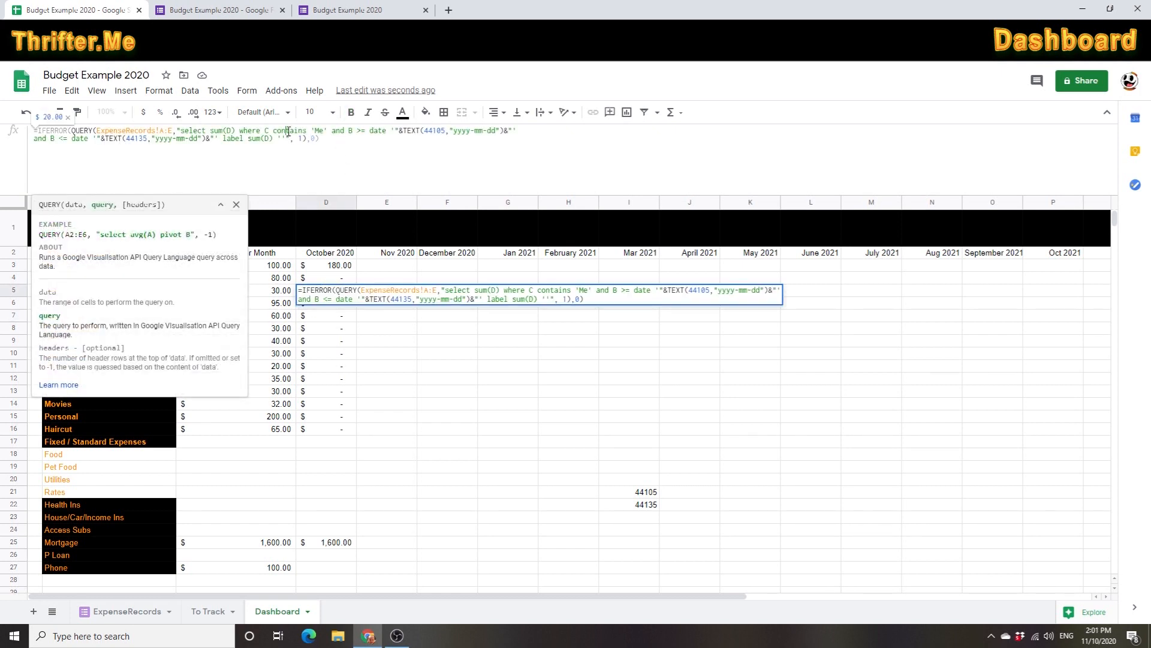
triple_click(288, 131)
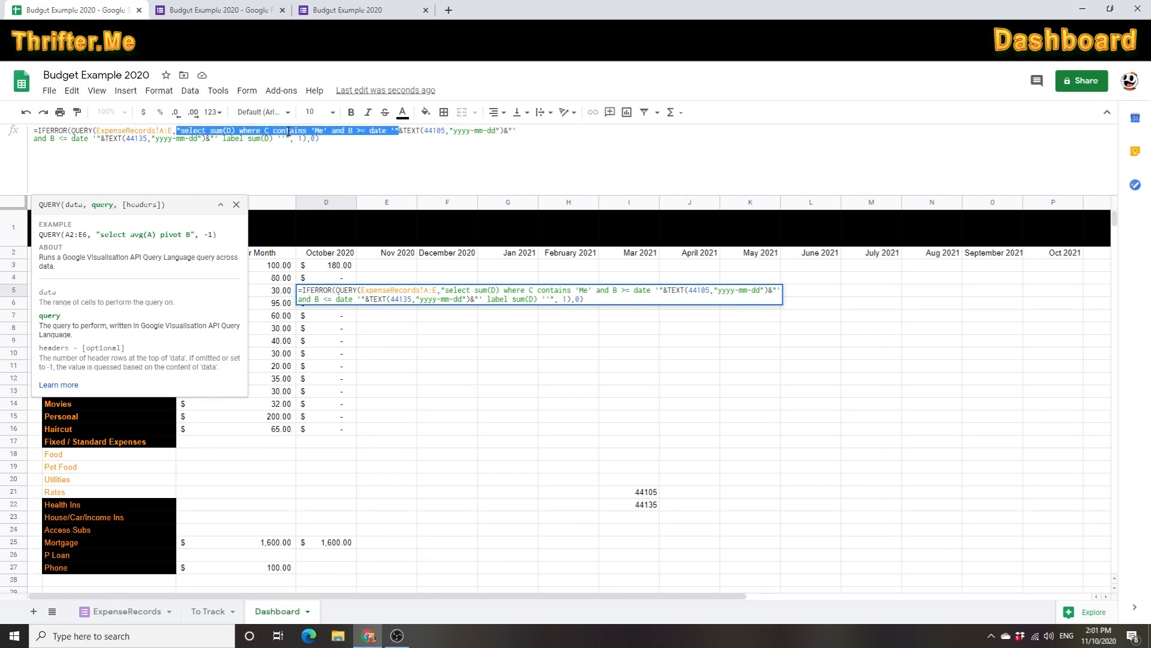
left_click(288, 132)
left_click_drag(307, 131, 276, 132)
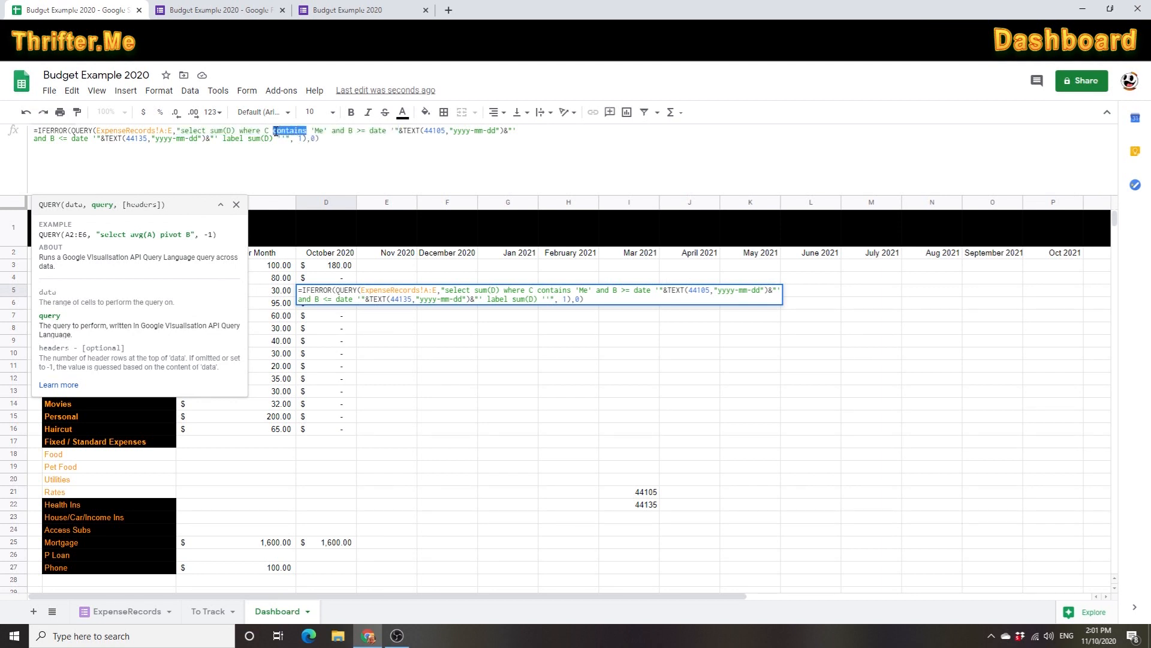
type("= ")
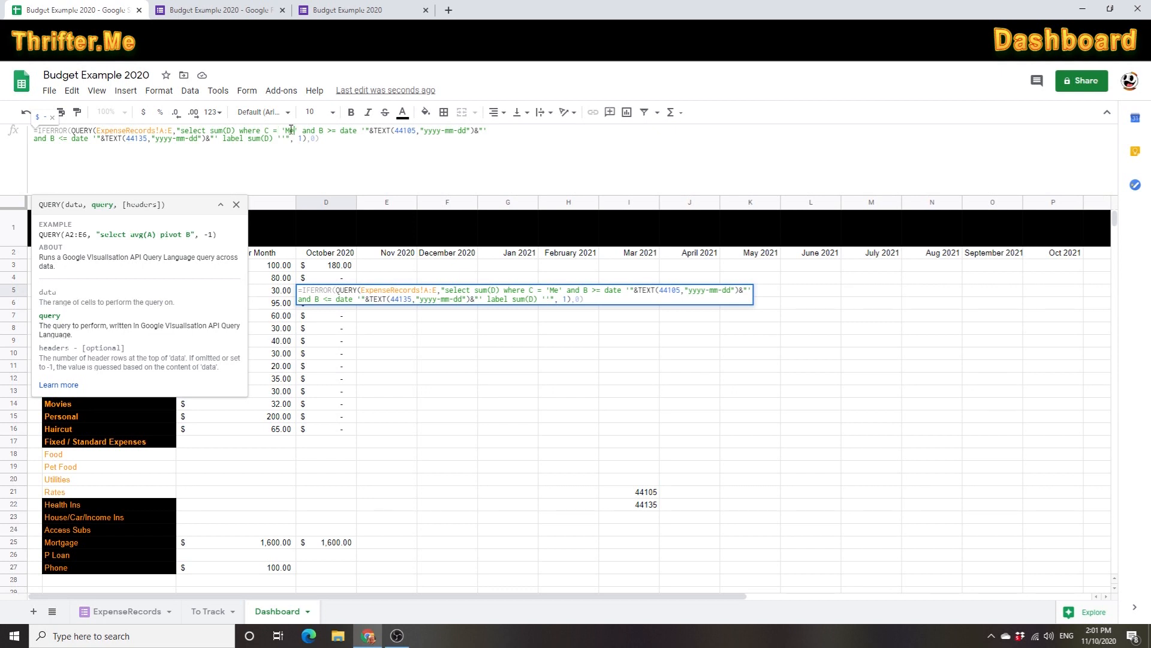
type("dical")
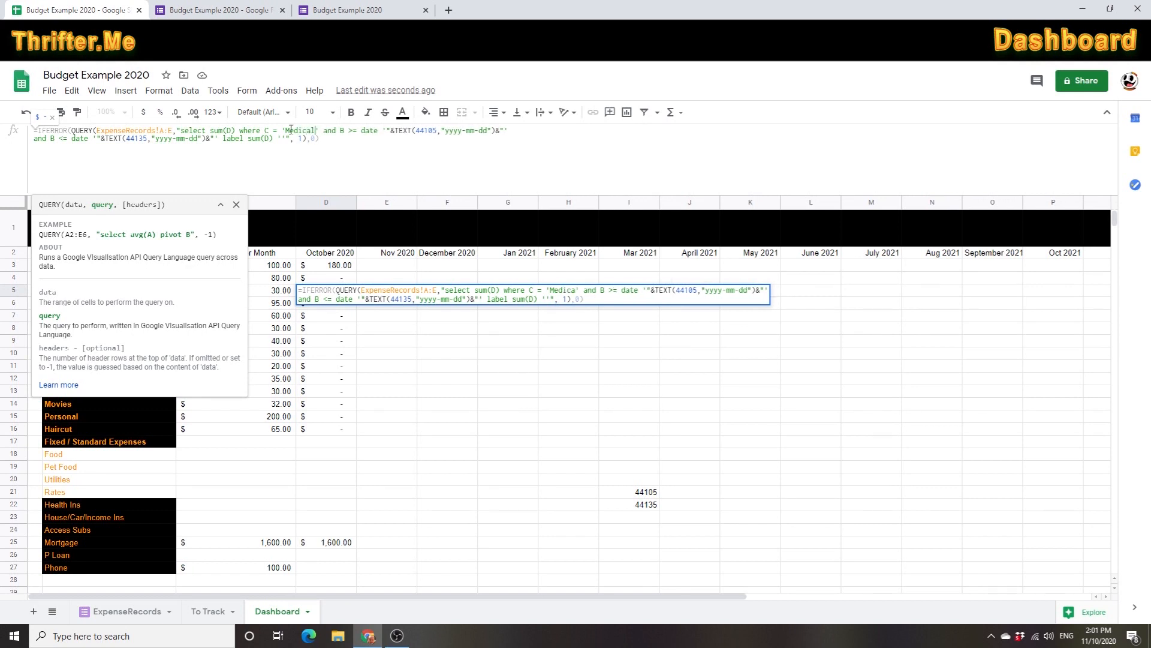
key("Return")
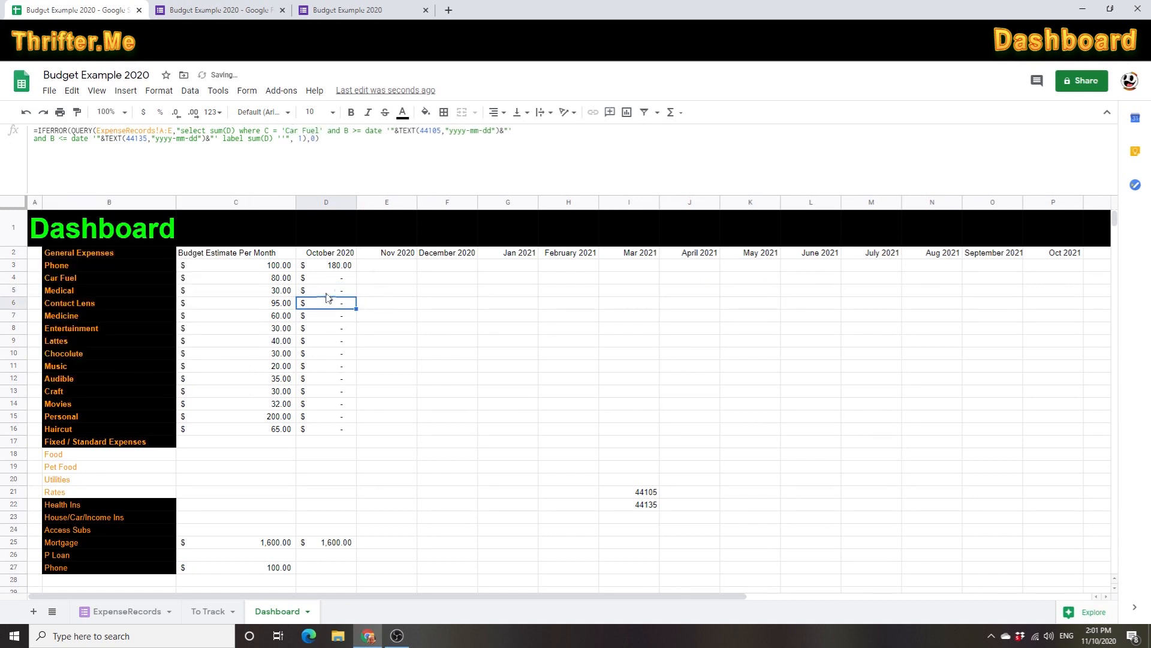
- Close the live form, change the expense in cell C5 of the ExpenseRecords sheet to Medical, and check the Dashboard
left_click(365, 11)
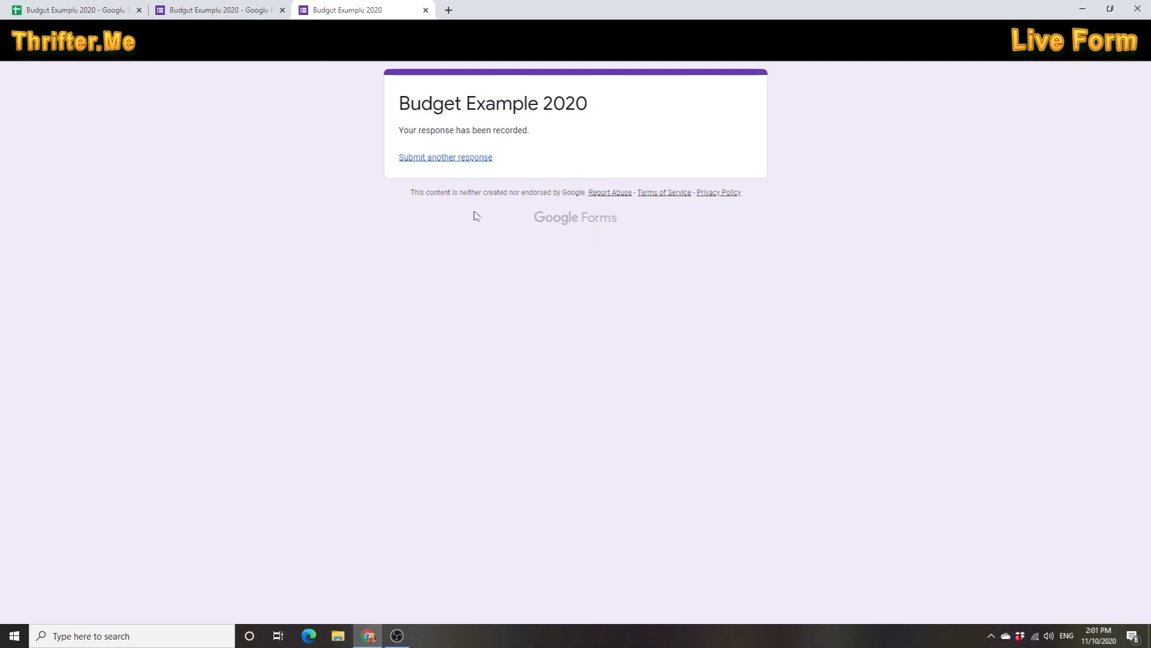
left_click(426, 9)
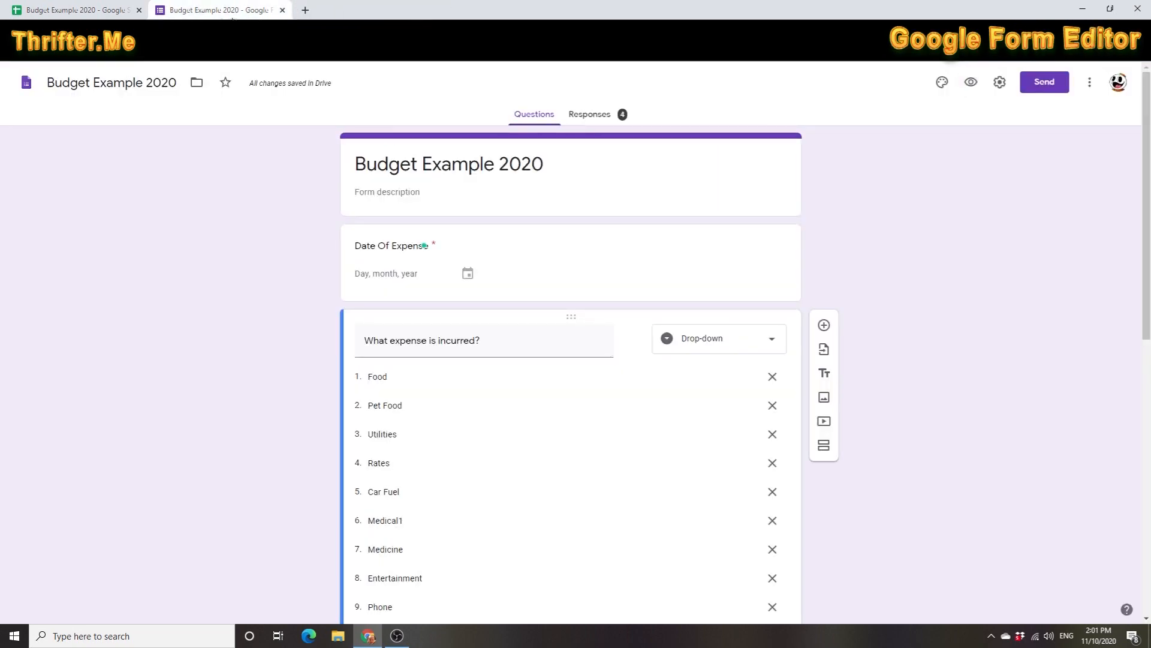
left_click(96, 11)
left_click(128, 612)
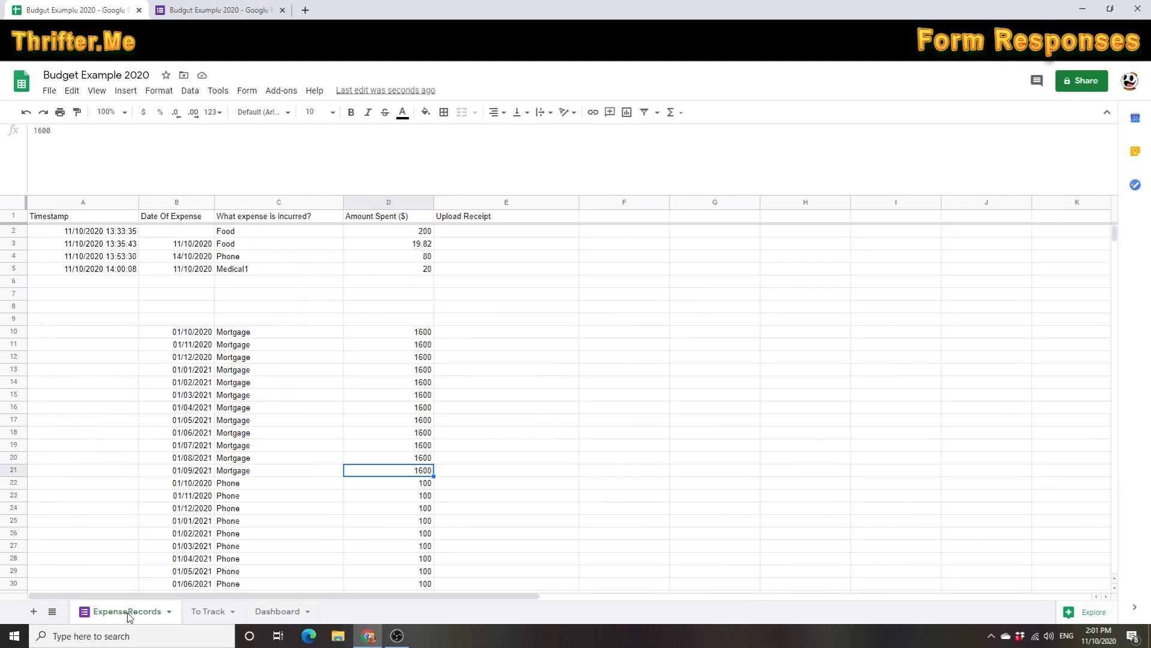
left_click(243, 281)
double_click(251, 267)
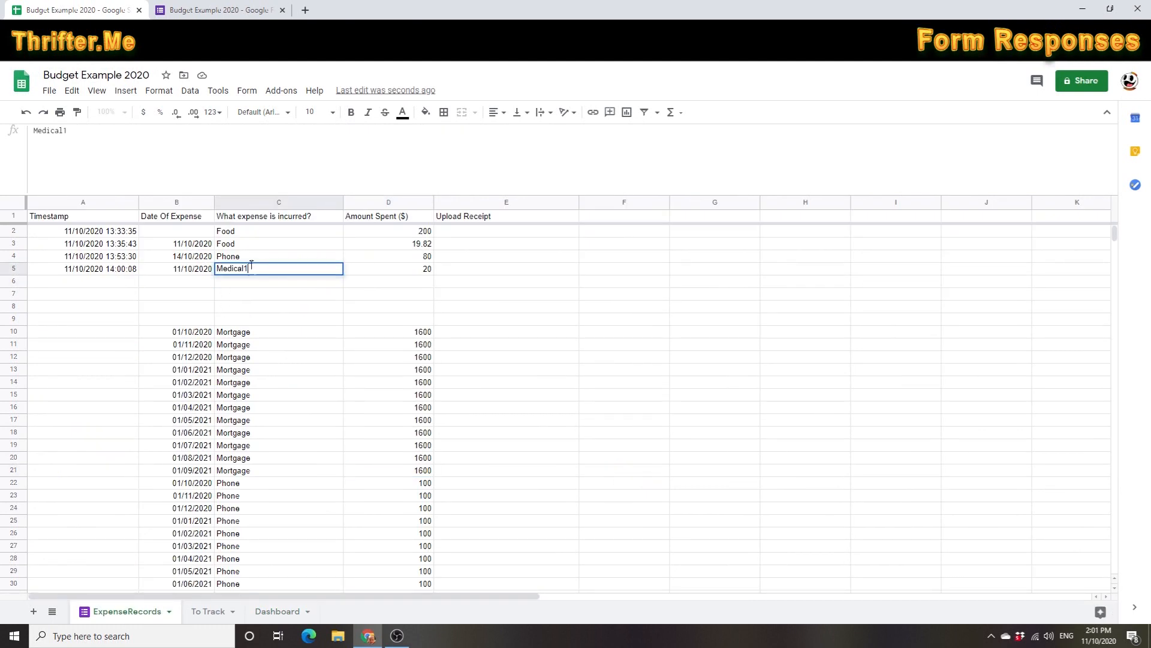
key("BackSpace")
left_click(250, 282)
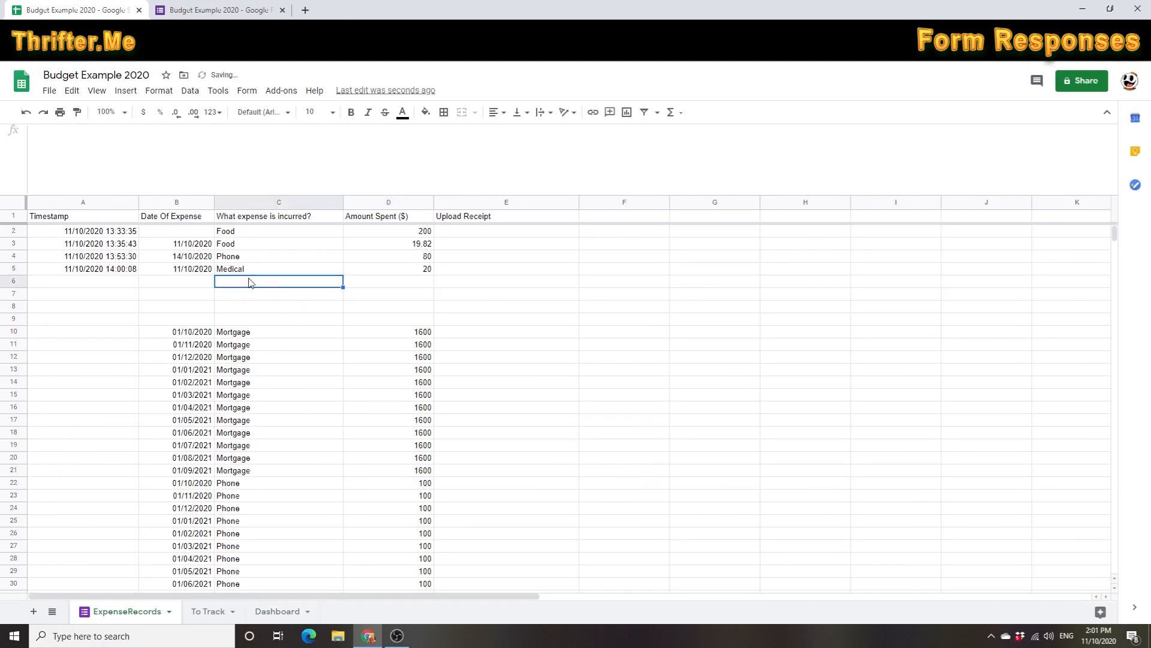
left_click(267, 611)
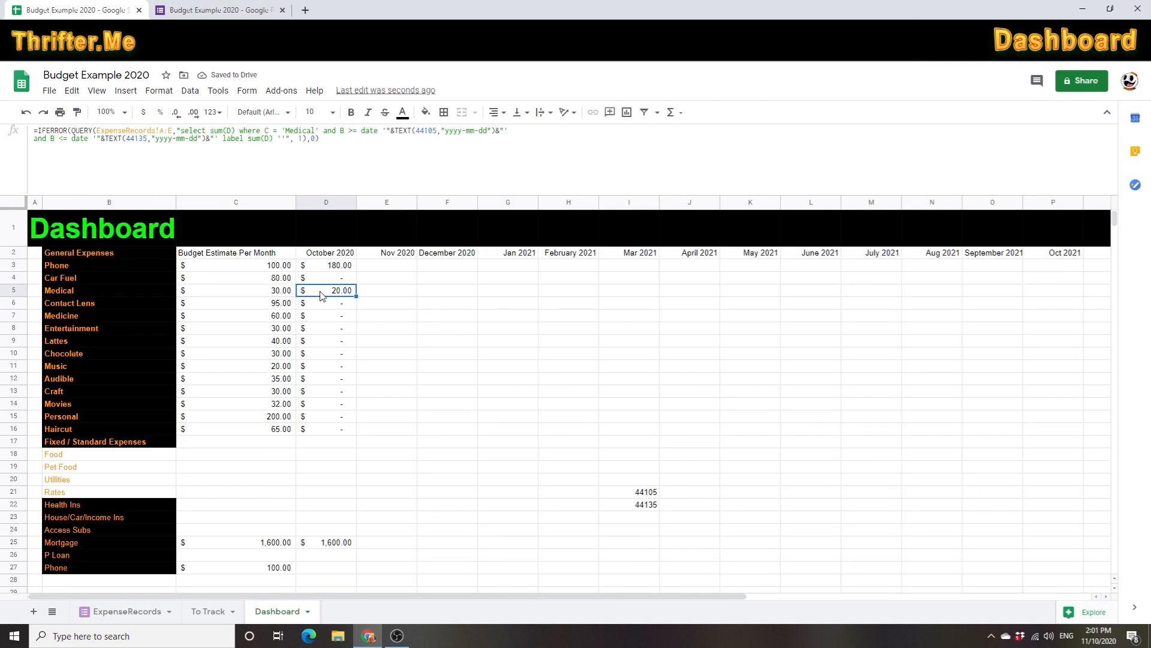
- Switch to the form editor and correct option 6 of the 'What expense is incurred?' drop-down to Medical
left_click(217, 10)
scroll(295, 536, "down", 1)
double_click(406, 457)
left_click(404, 464)
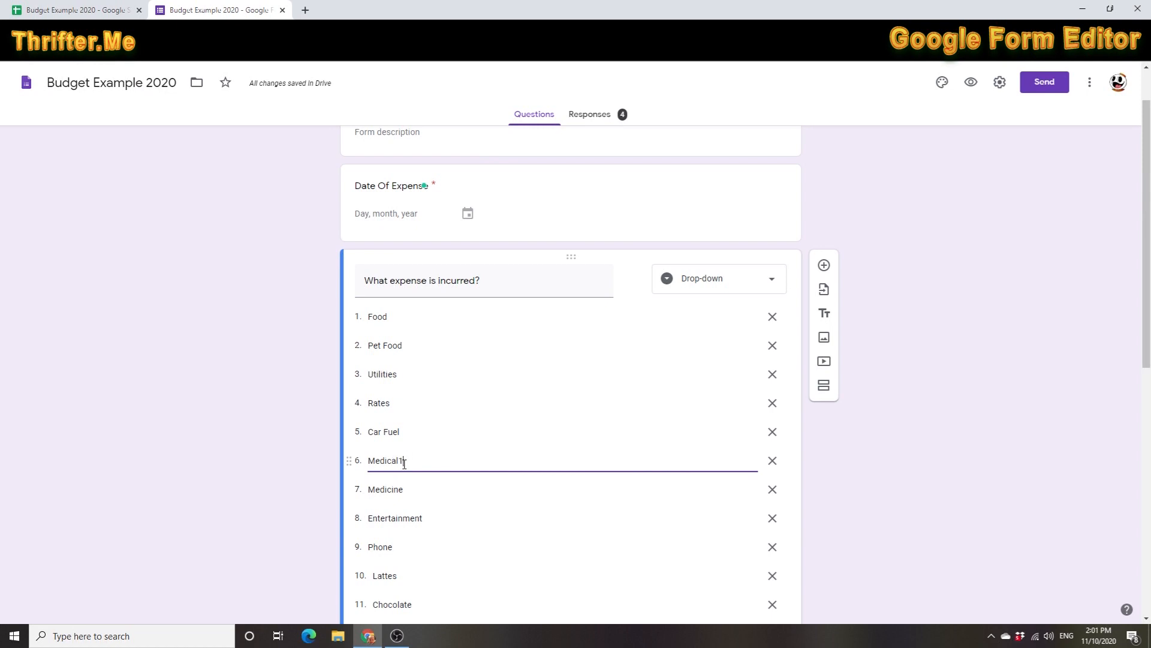
key("BackSpace")
scroll(277, 487, "down", 2)
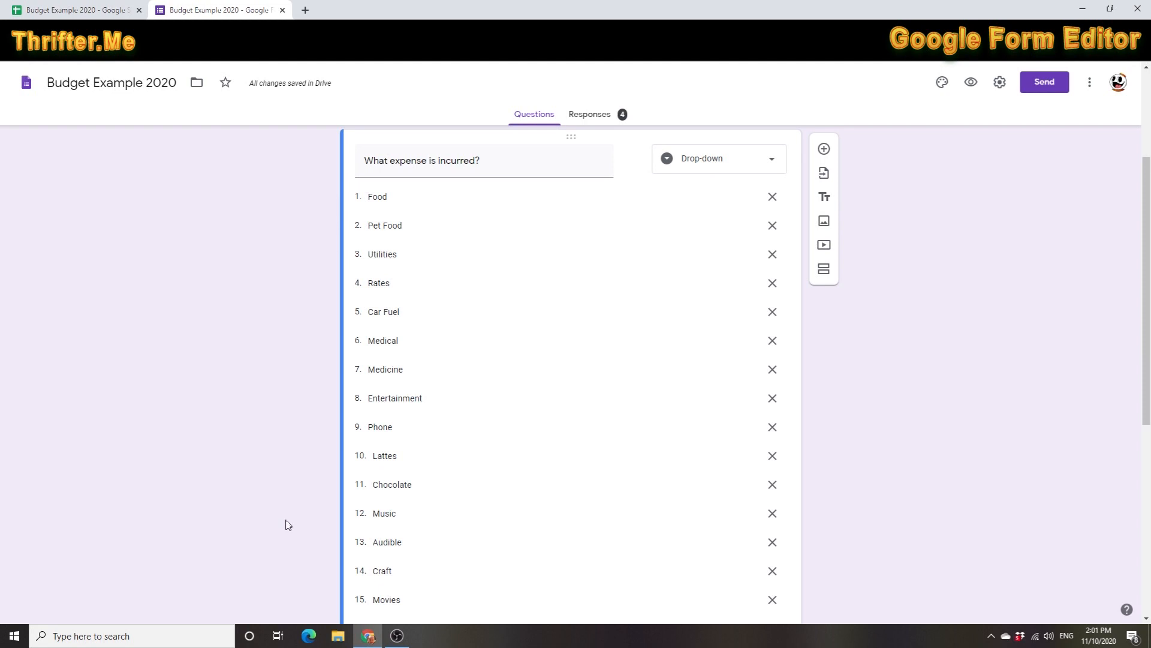
- Return to the spreadsheet Dashboard and replace 'Car Fuel' with 'Contact Lens' in the October 2020 Contact Lens formula
left_click(72, 10)
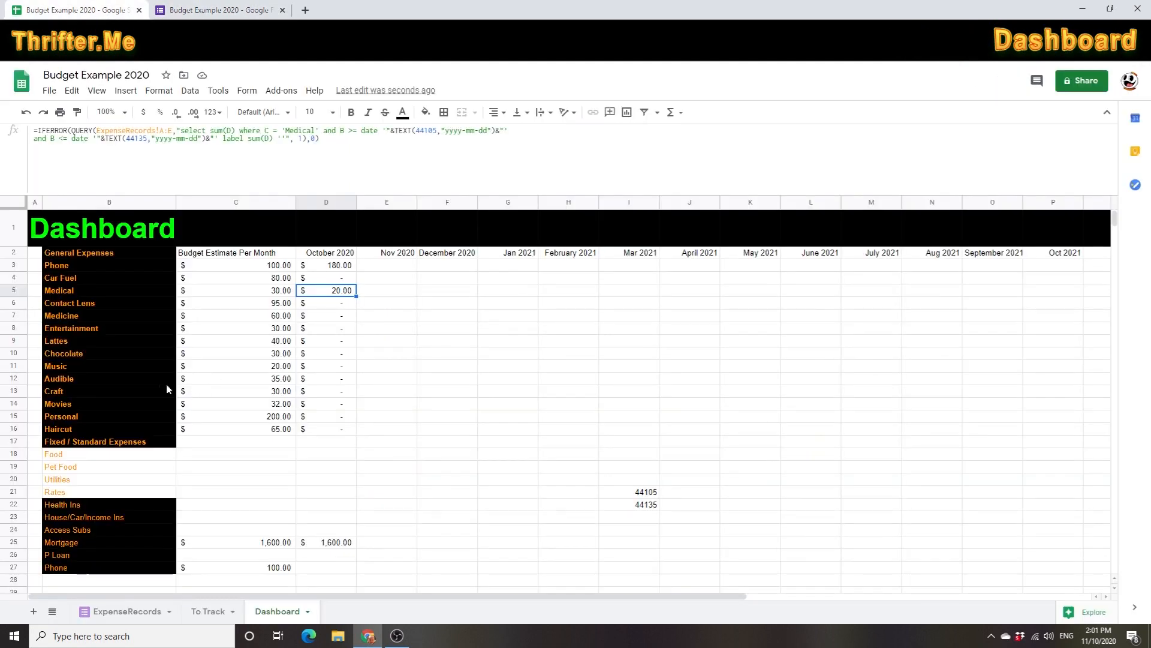
left_click(97, 306)
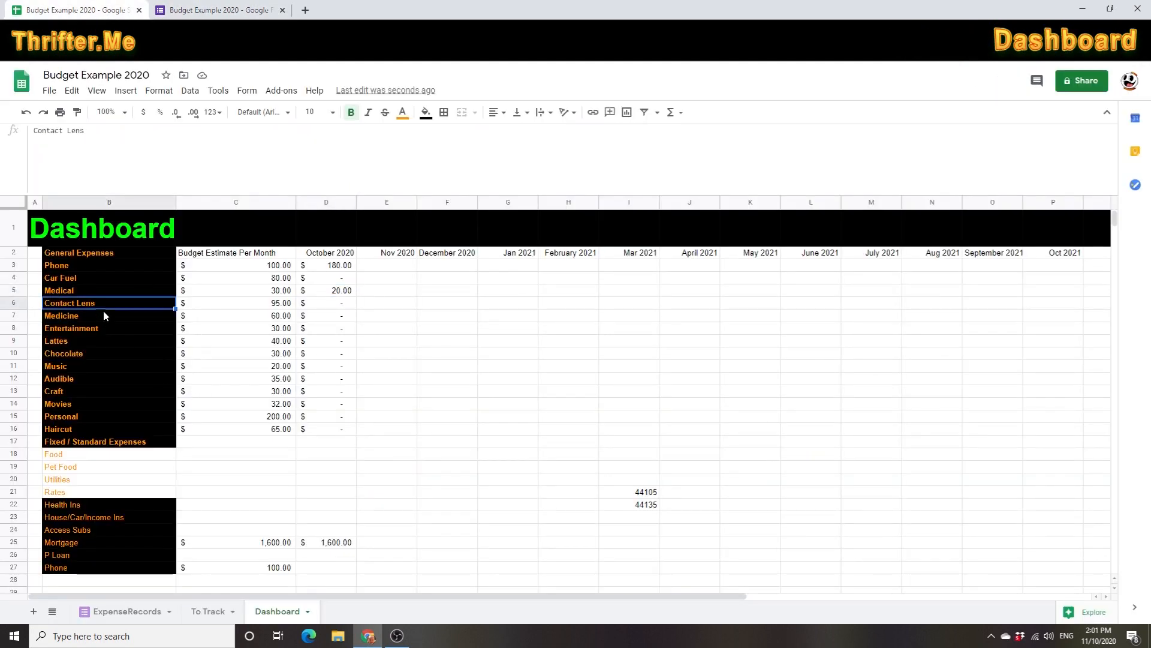
double_click(93, 307)
left_click_drag(92, 306, 2, 309)
key("ctrl+c")
left_click(344, 305)
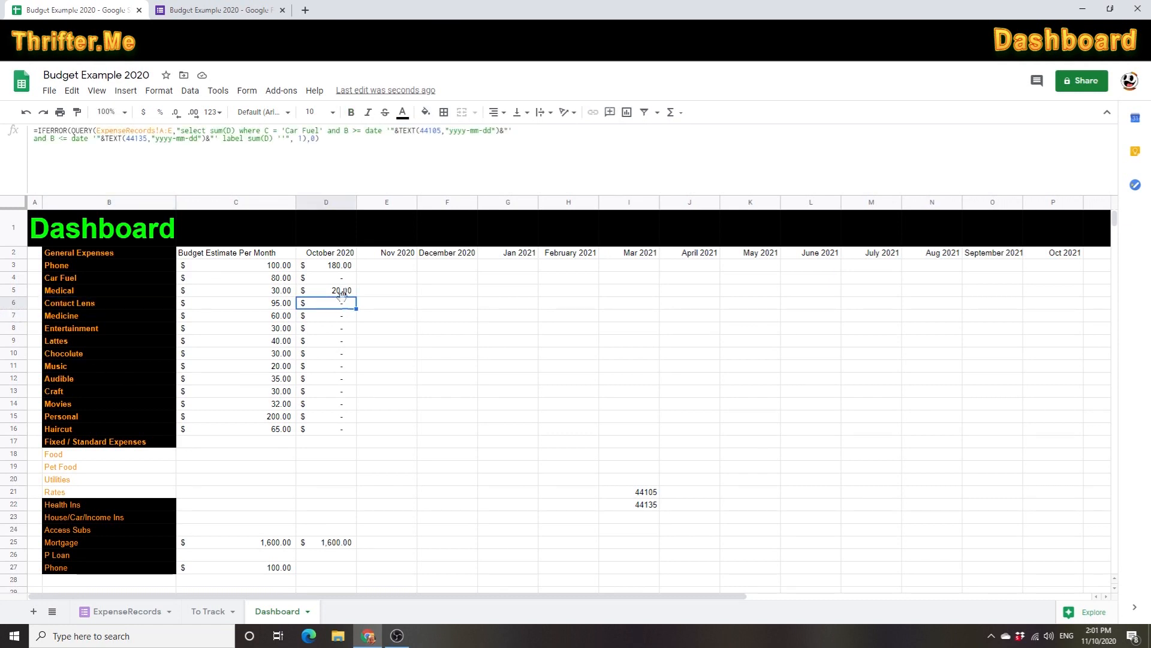
left_click_drag(319, 129, 291, 131)
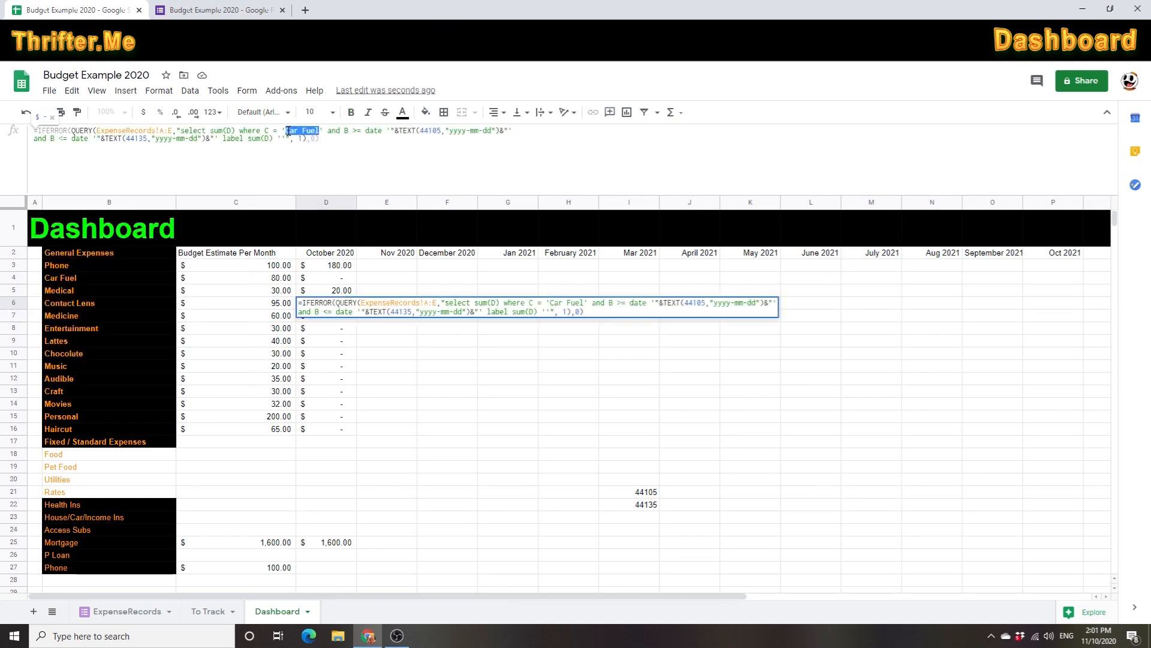
key("ctrl+v")
key("Return")
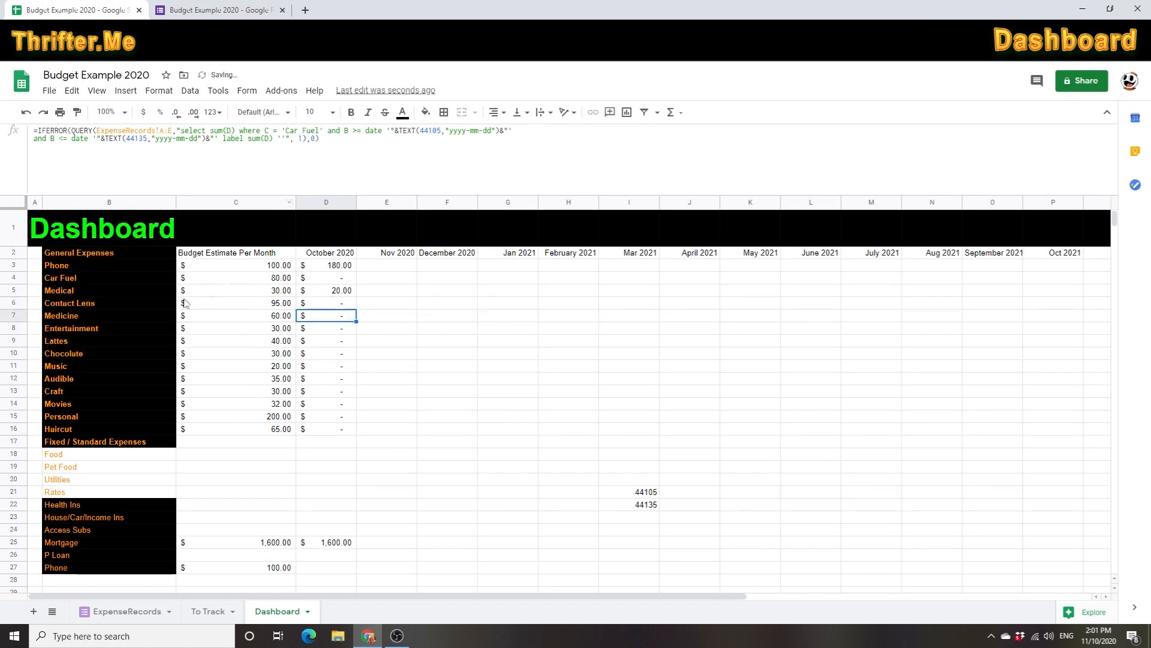
- Copy the Entertainment label and use it to replace 'Car Fuel' in the October 2020 Entertainment formula
left_click(107, 327)
double_click(106, 328)
key("ctrl+c")
left_click(336, 330)
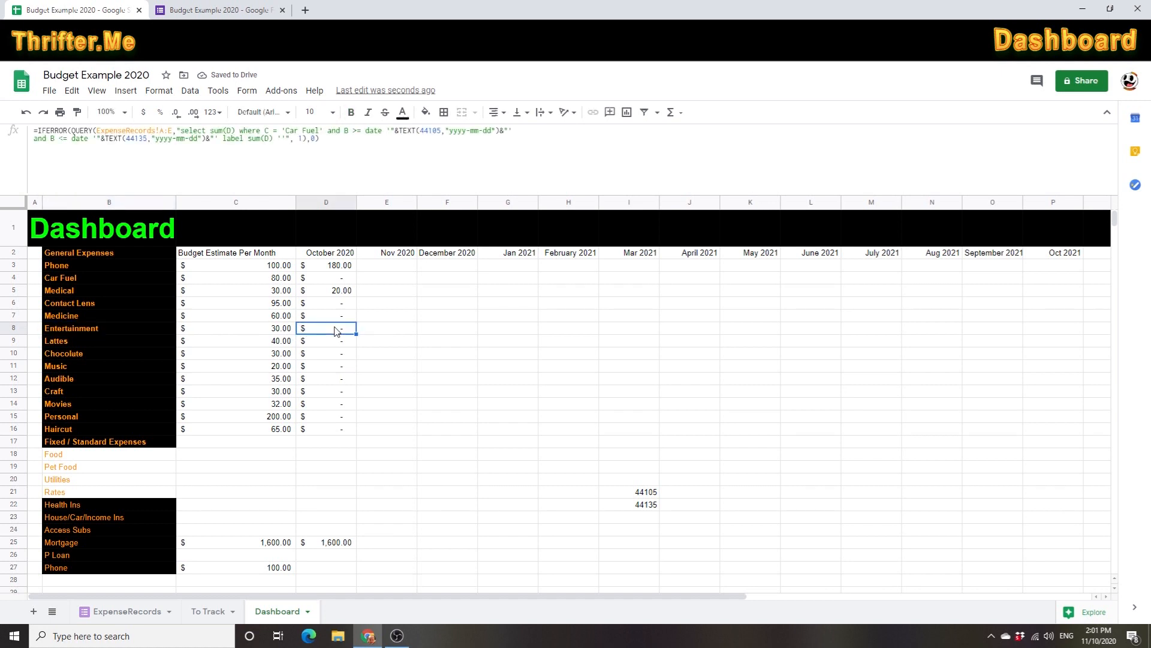
left_click_drag(320, 131, 292, 133)
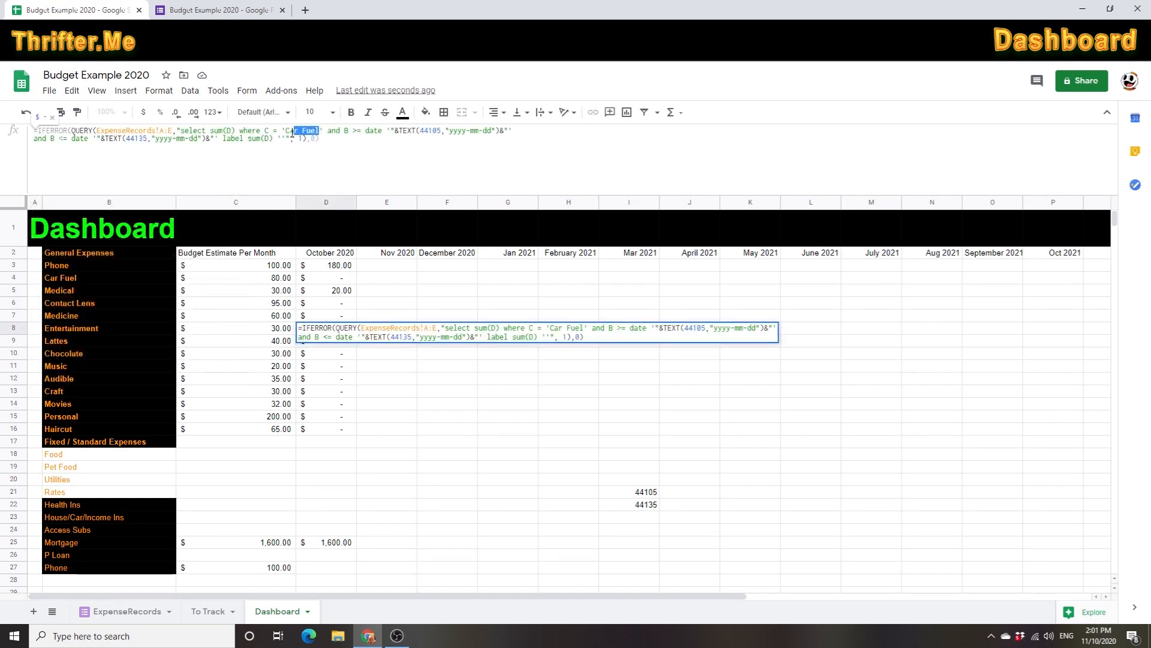
key("ctrl+v")
key("Return")
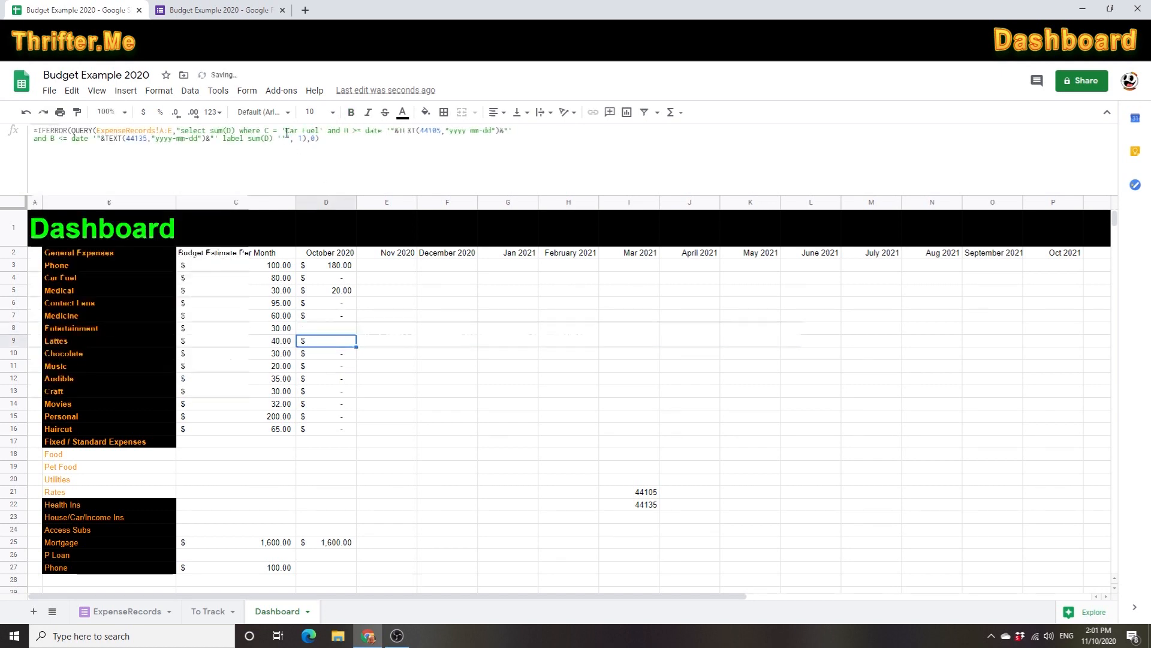
- Copy the Lattes label and use it to replace 'Car Fuel' in the October 2020 Lattes formula
left_click(122, 347)
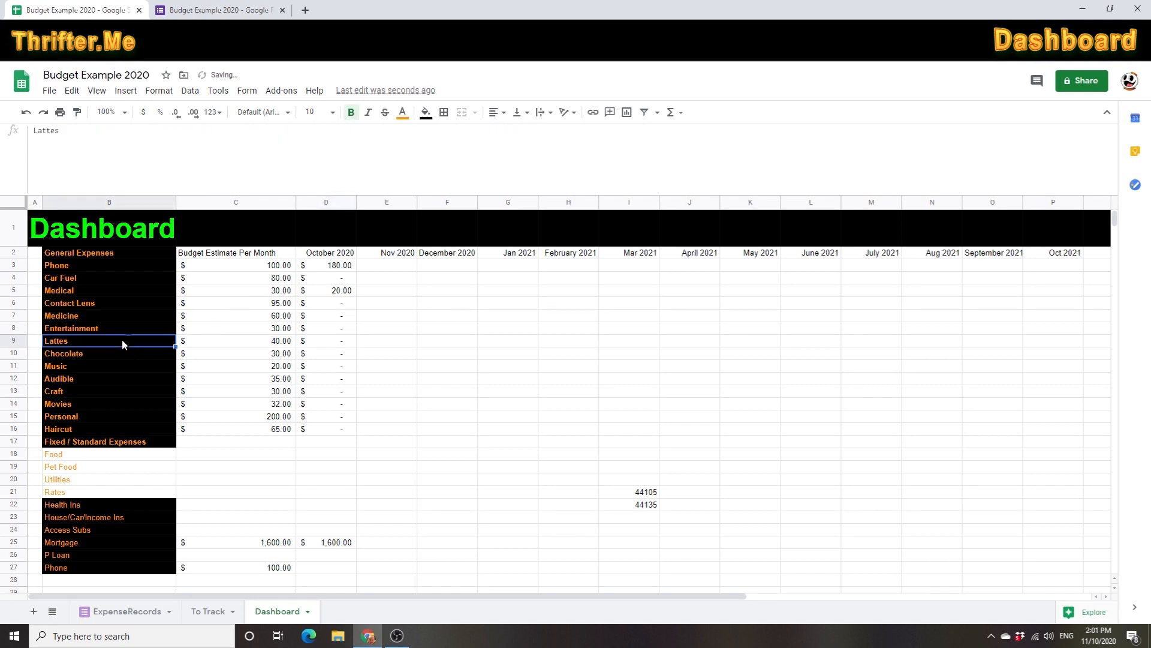
double_click(61, 346)
key("ctrl+c")
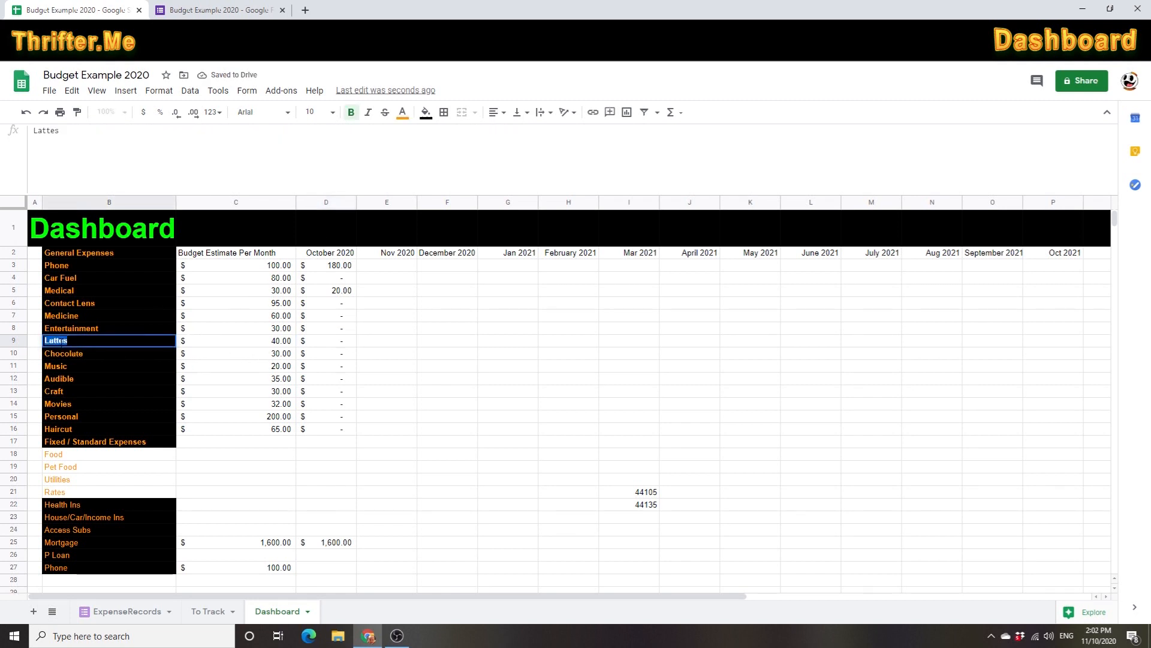
left_click(334, 343)
left_click_drag(322, 130, 286, 131)
key("ctrl+v")
key("Return")
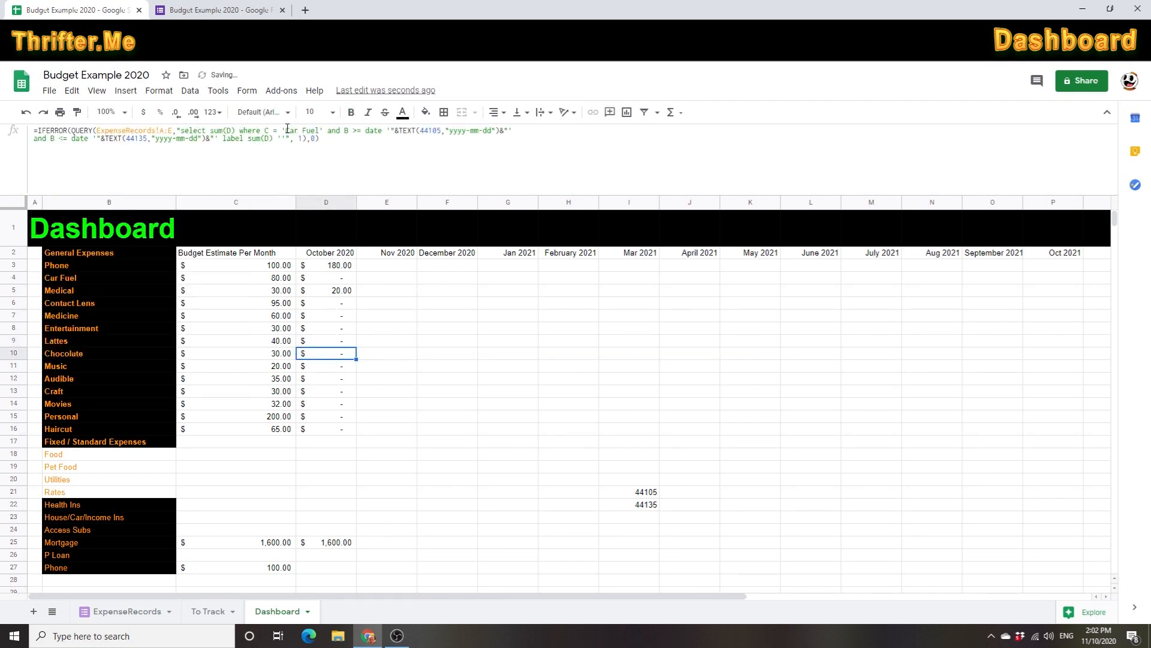
- Copy the Chocolate label and use it to replace 'Car Fuel' in the October 2020 Chocolate formula
left_click(81, 353)
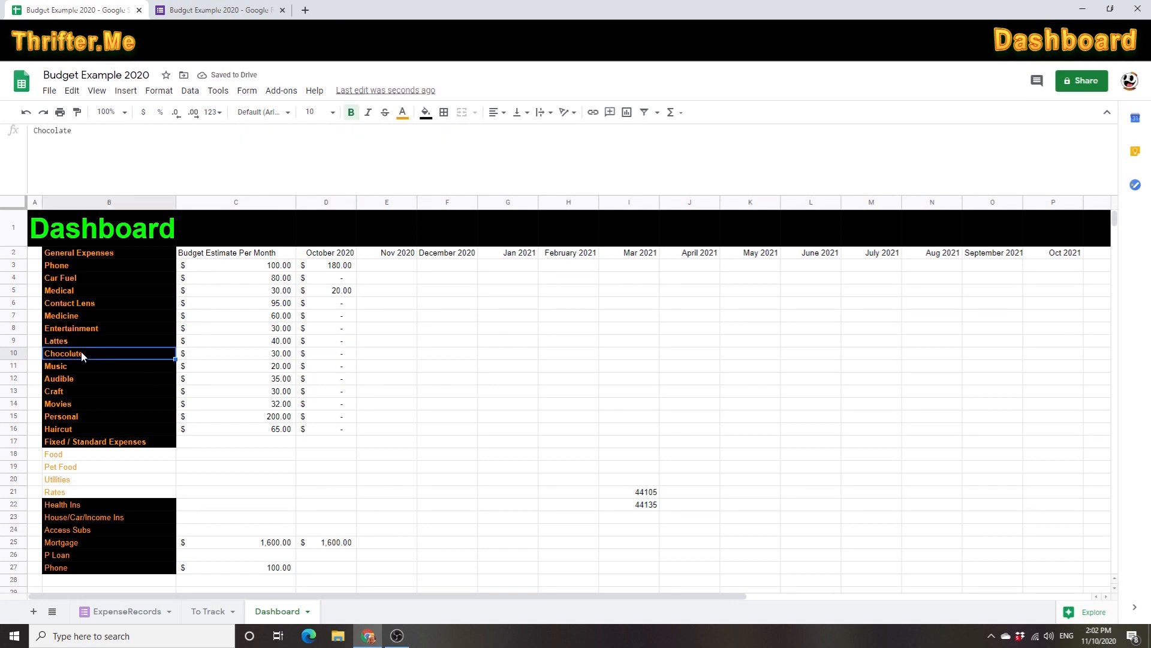
double_click(71, 353)
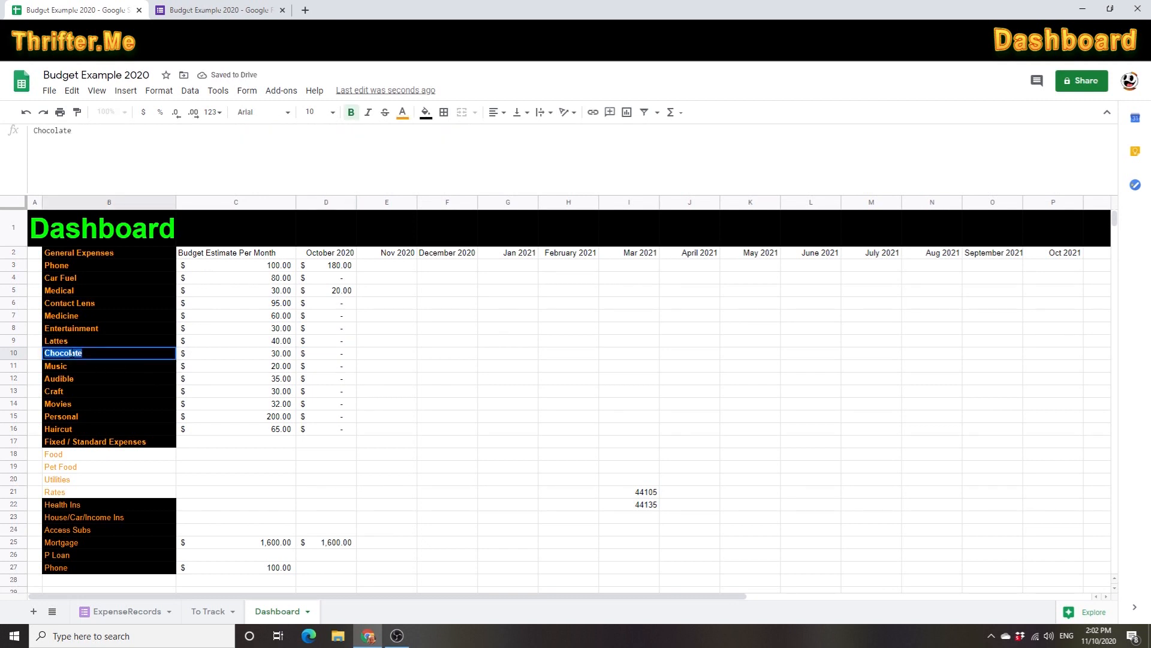
left_click(326, 355)
double_click(342, 355)
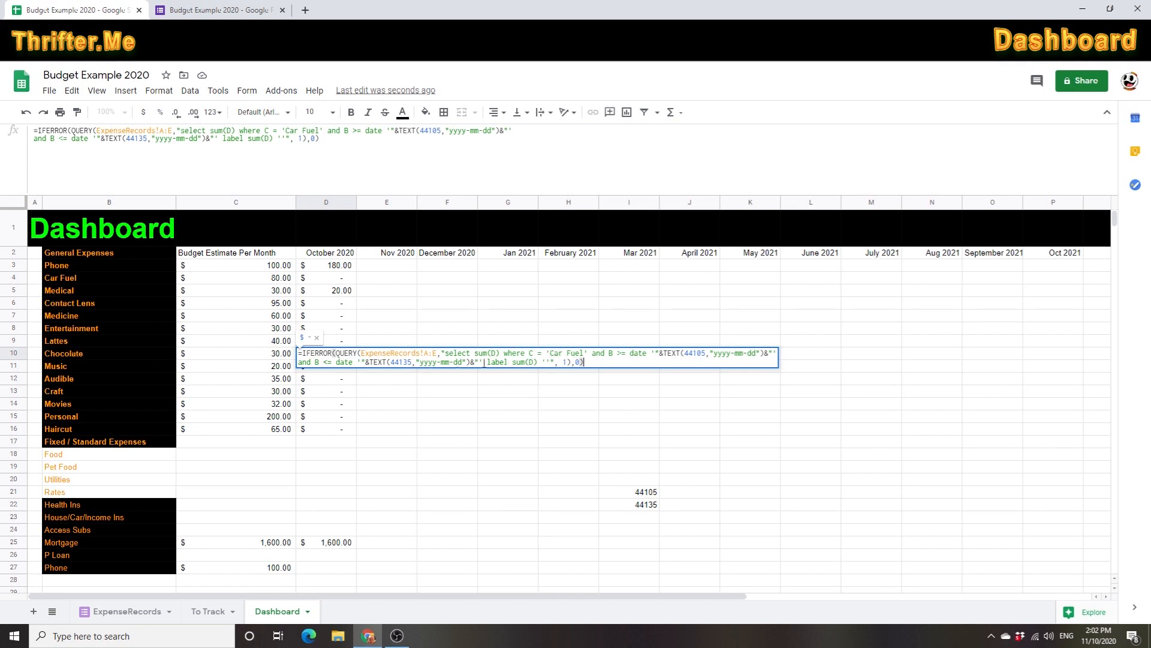
left_click_drag(582, 353, 549, 353)
left_click(549, 353)
key("Return")
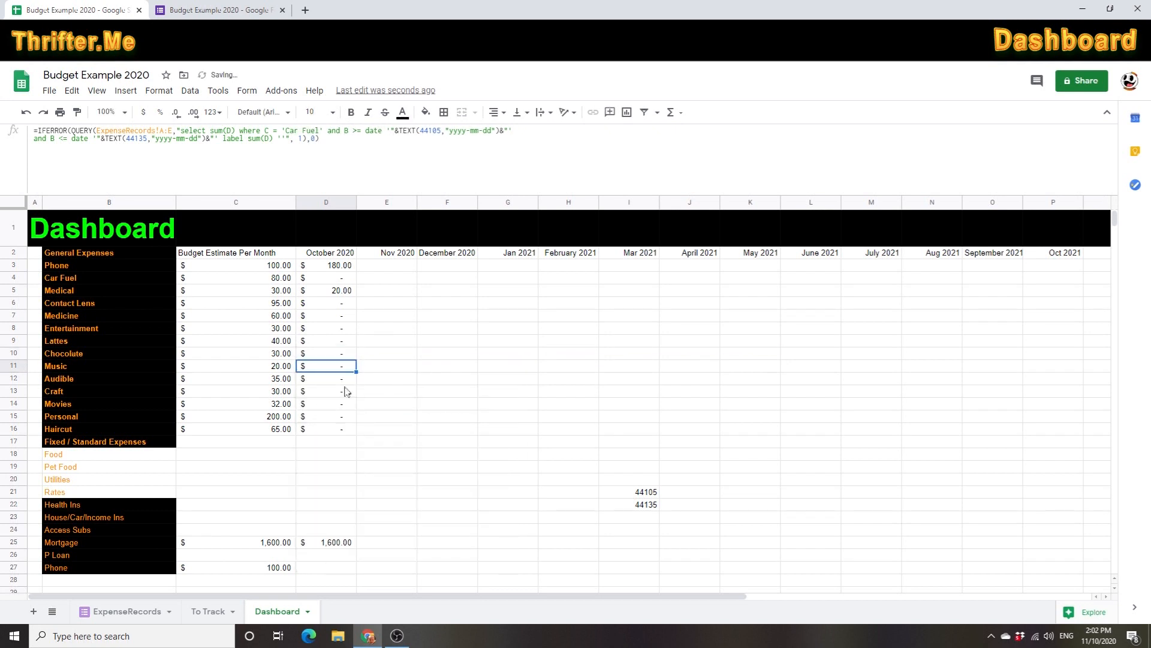
- Copy the Music label and use it to replace 'Car Fuel' in the October 2020 Music formula
left_click(79, 366)
double_click(54, 366)
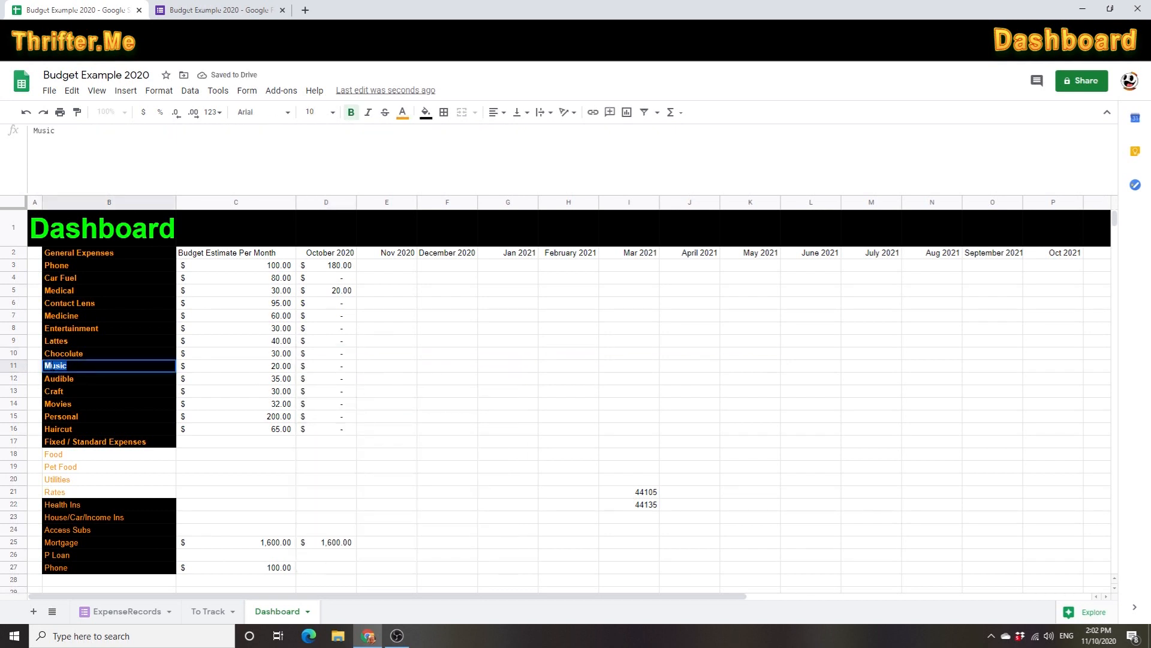
double_click(313, 365)
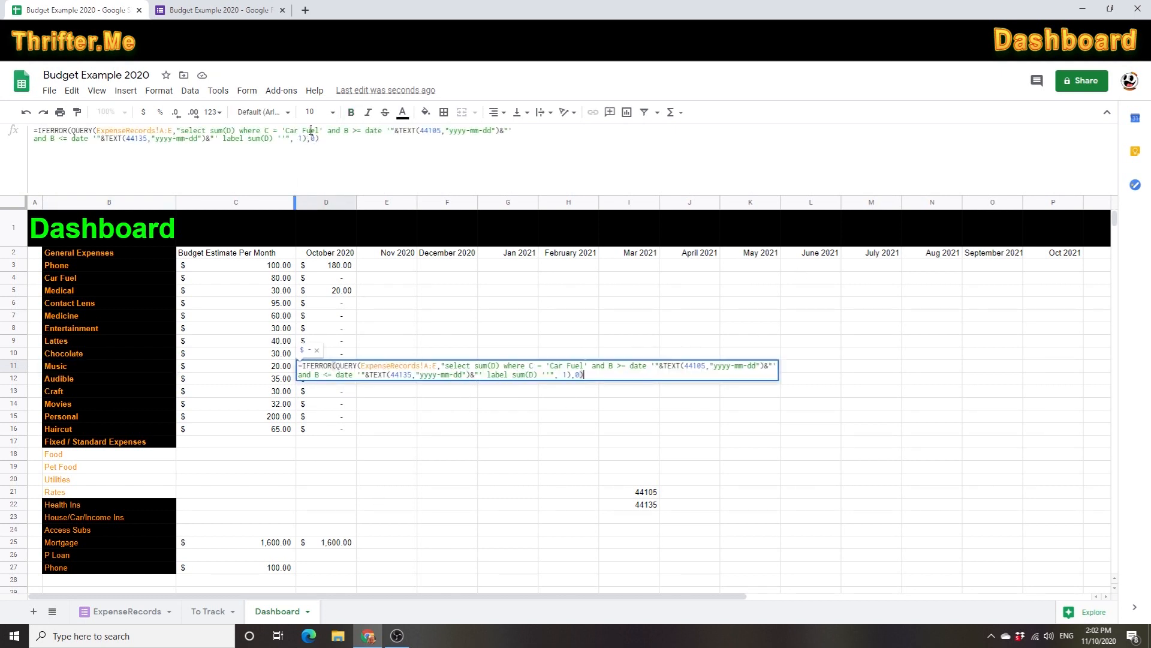
left_click_drag(318, 130, 288, 133)
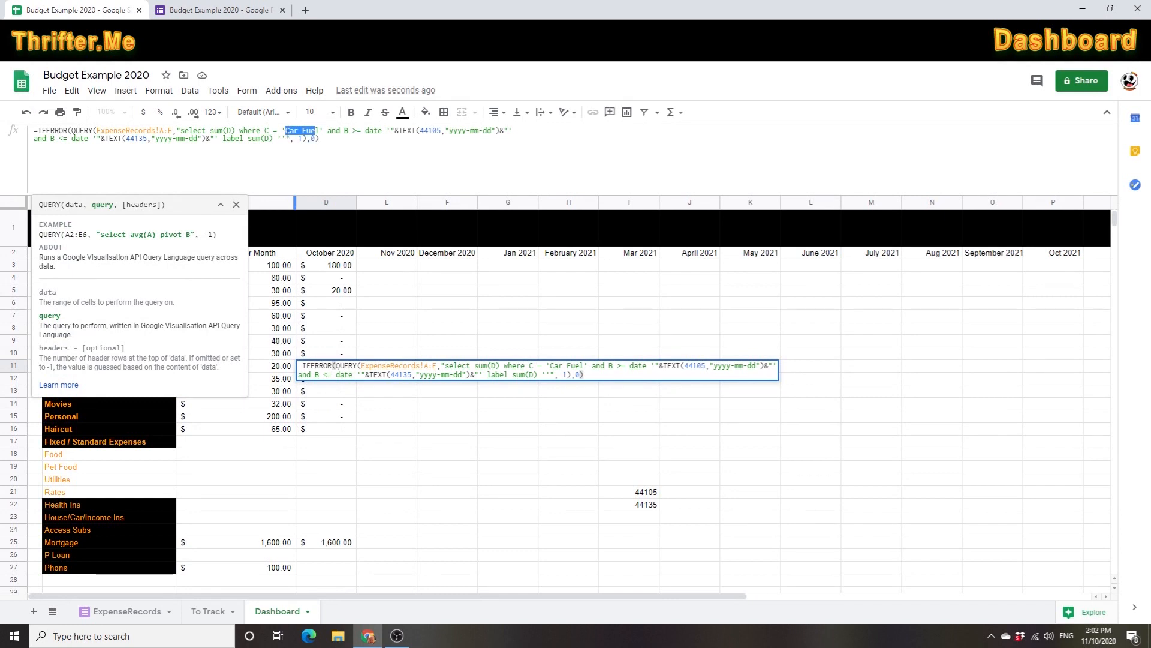
key("Return")
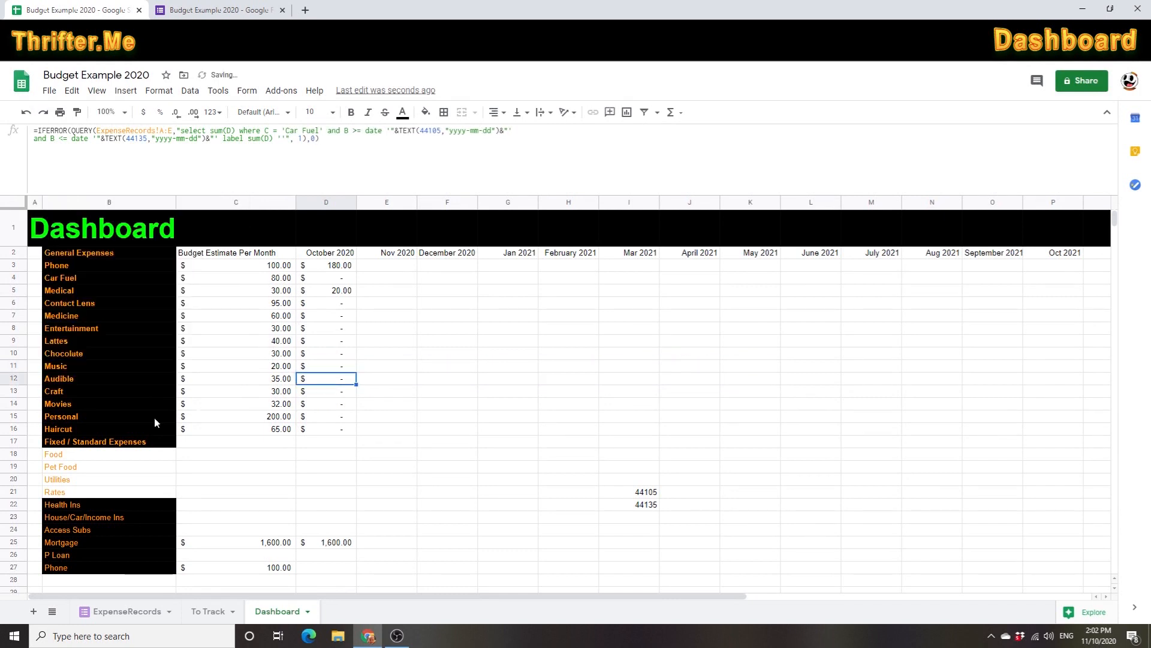
- Replace 'Car Fuel' with 'Audible' in the October 2020 Audible formula
double_click(58, 379)
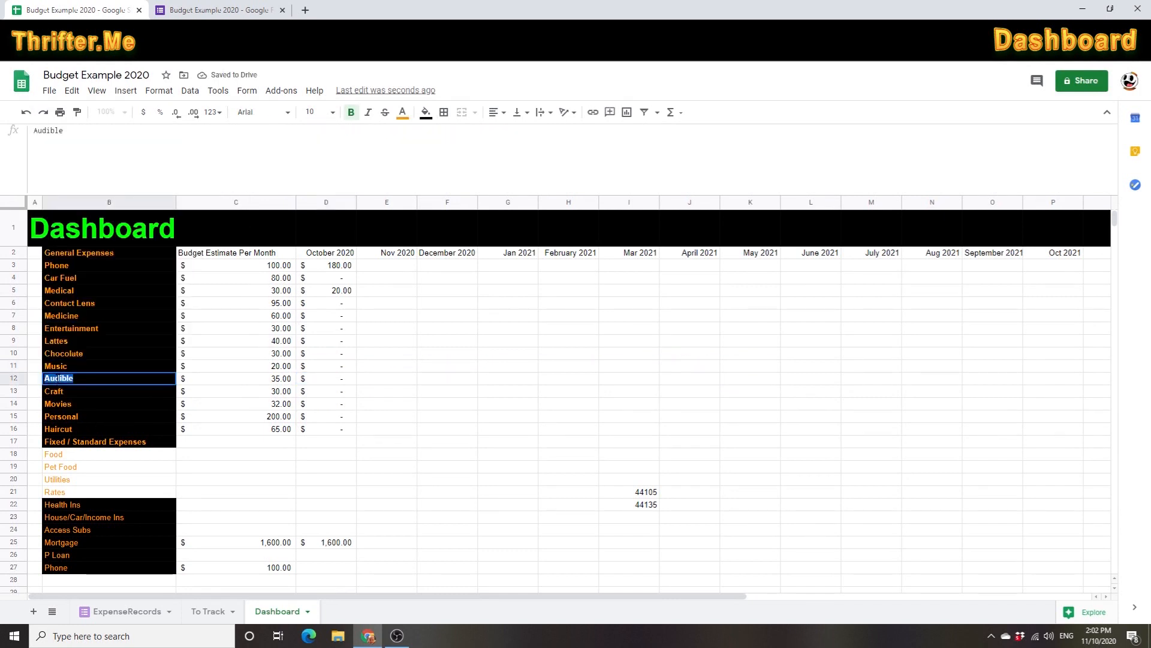
double_click(329, 379)
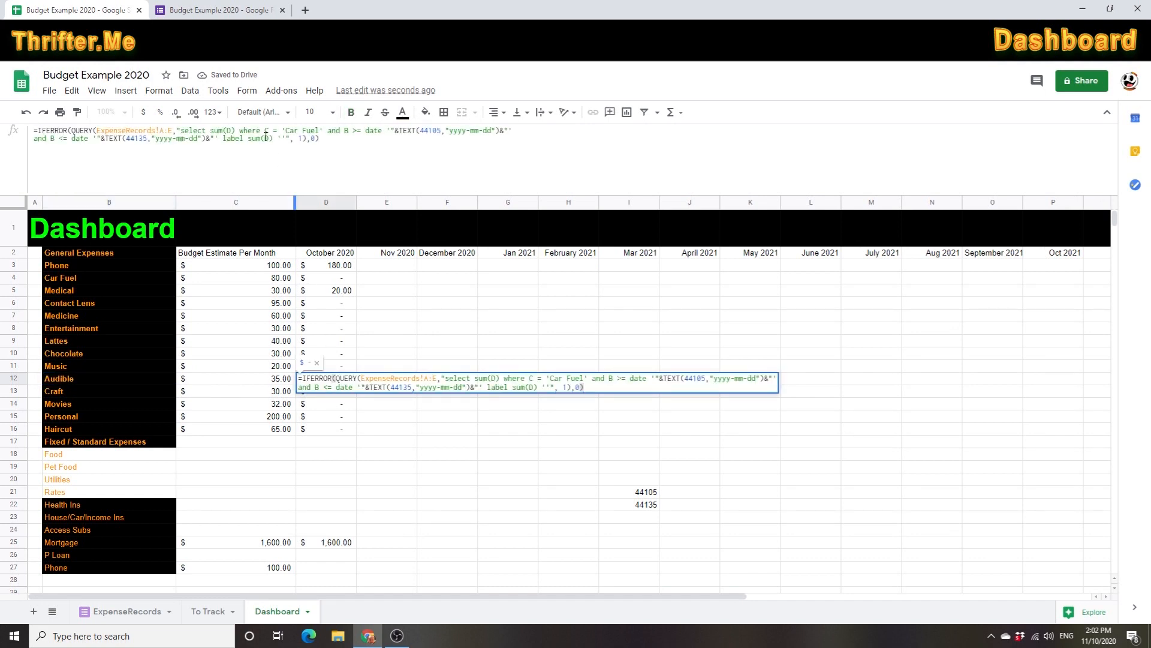
left_click_drag(320, 130, 294, 131)
type("Audible")
key("Return")
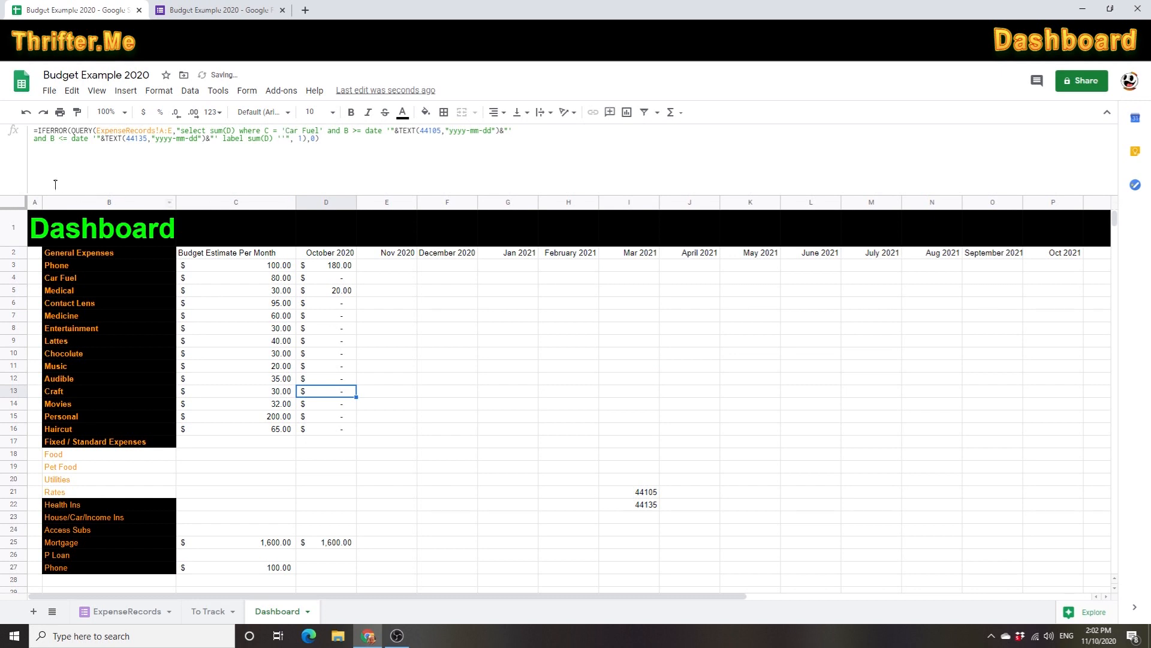
- Reduce the formula bar's height and replace 'Car Fuel' with 'Craft' in the October 2020 Craft formula
left_click_drag(10, 193, 15, 160)
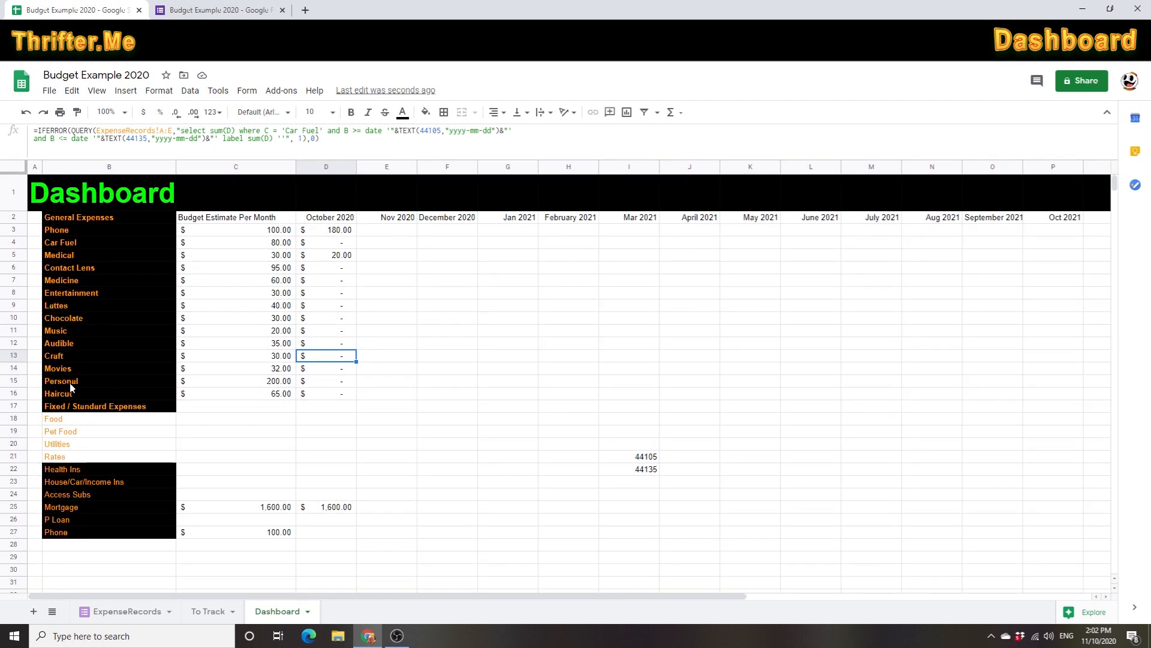
double_click(59, 357)
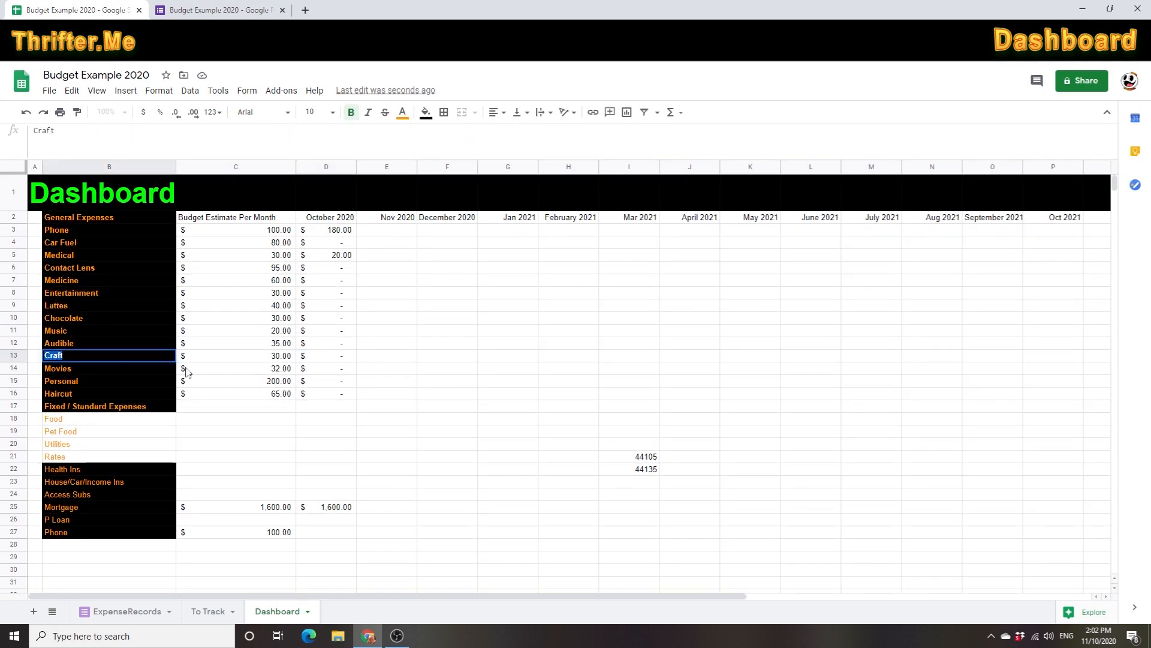
left_click(330, 358)
left_click_drag(320, 129, 287, 130)
left_click(287, 130)
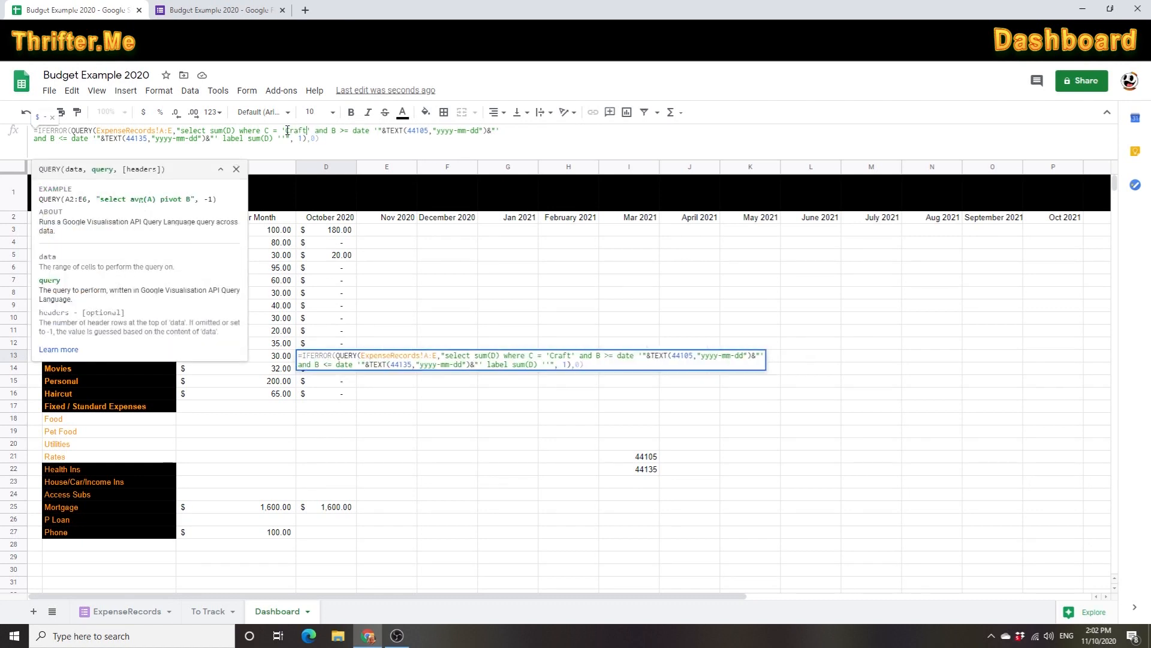
key("Return")
- Copy the Movies label and use it to replace 'Car Fuel' in the October 2020 Movies formula
double_click(62, 371)
key("ctrl+c")
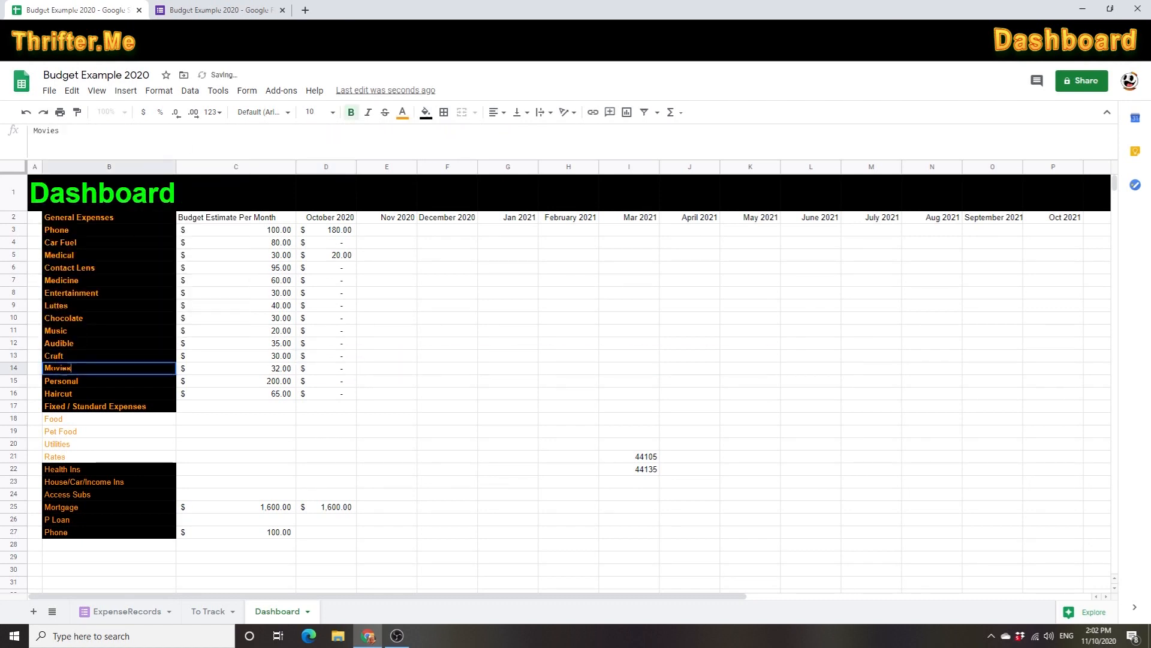
left_click(327, 370)
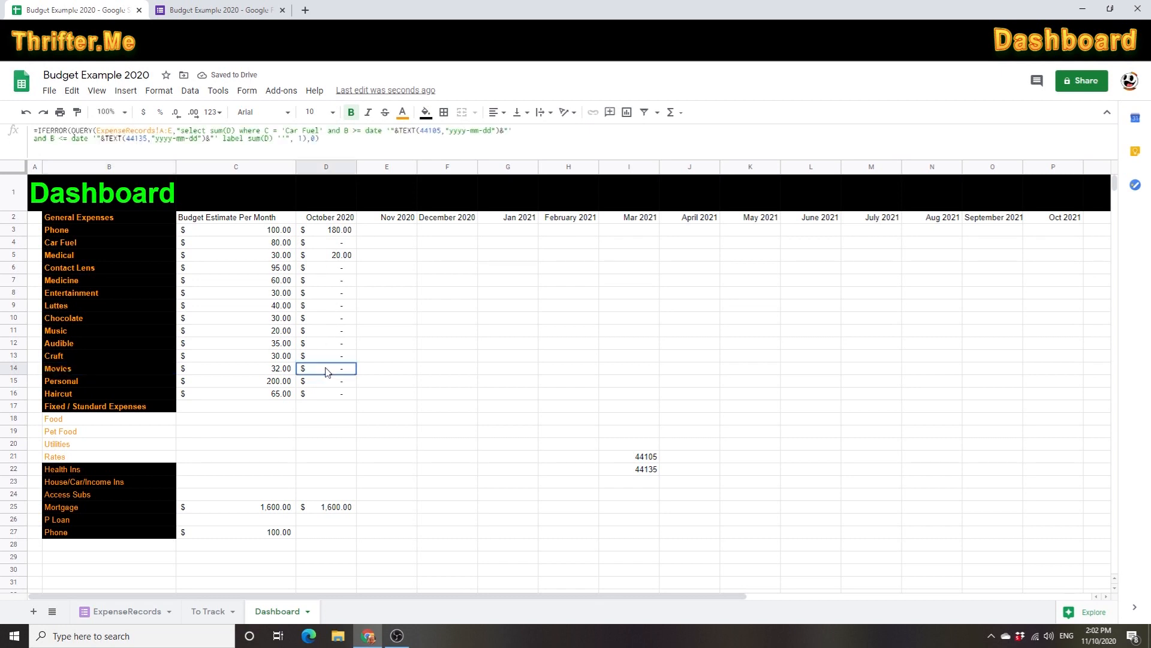
left_click_drag(319, 132, 286, 130)
key("ctrl+v")
key("Return")
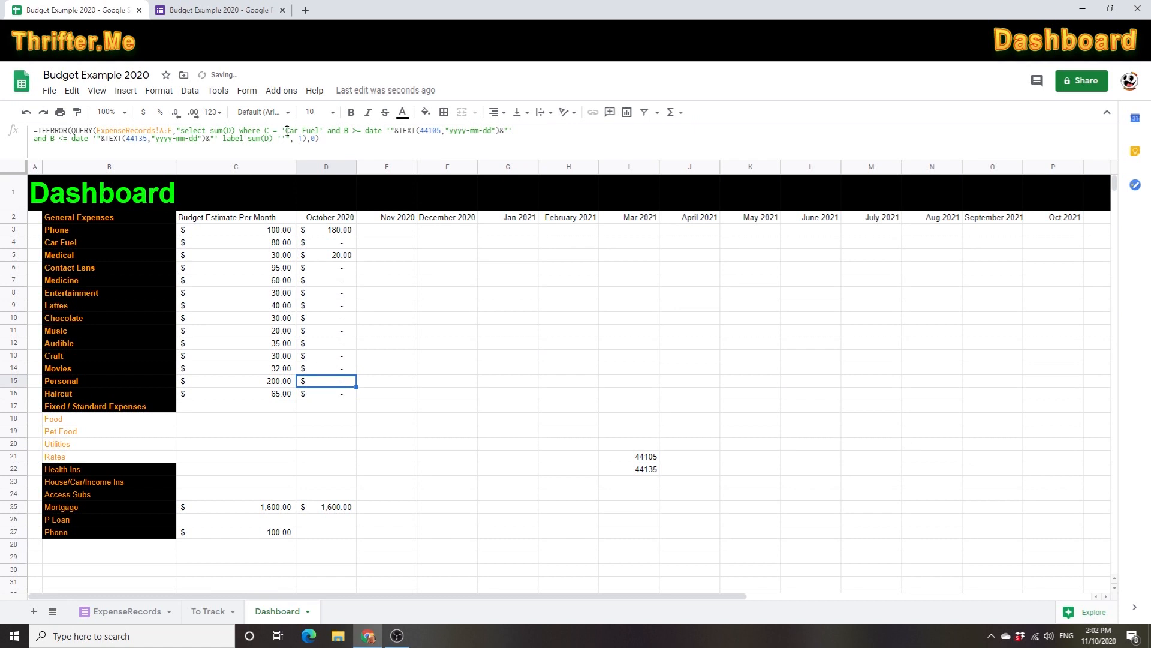
- Copy the Personal label and use it to replace 'Car Fuel' in the October 2020 Personal formula
left_click(66, 384)
double_click(66, 382)
key("ctrl+c")
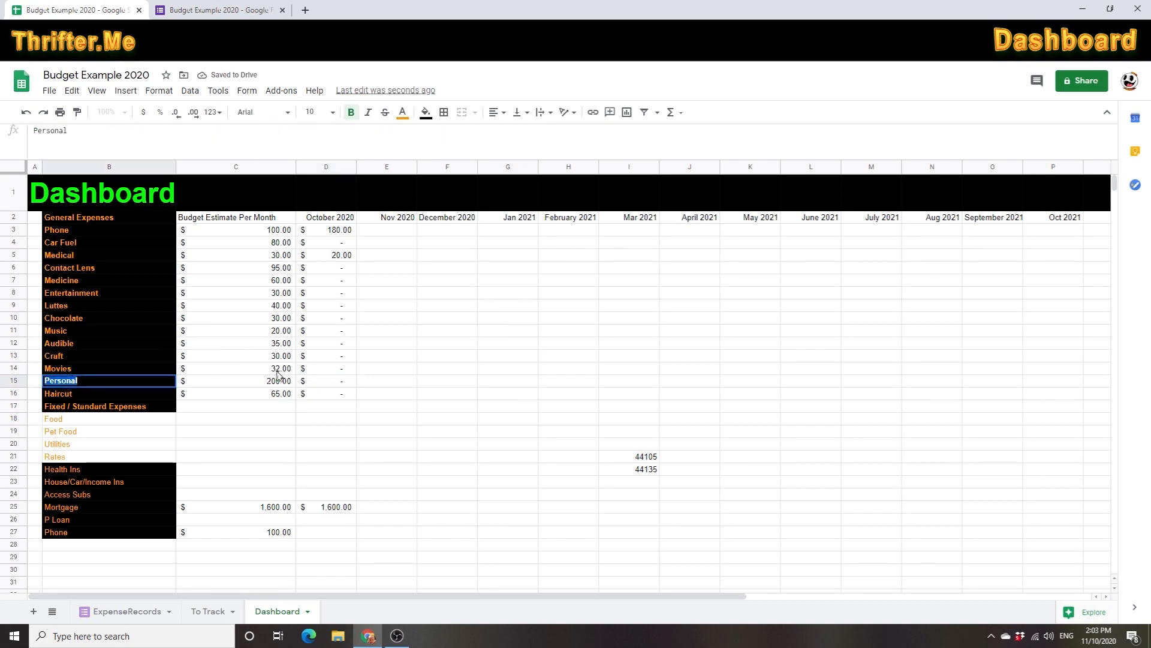
double_click(334, 380)
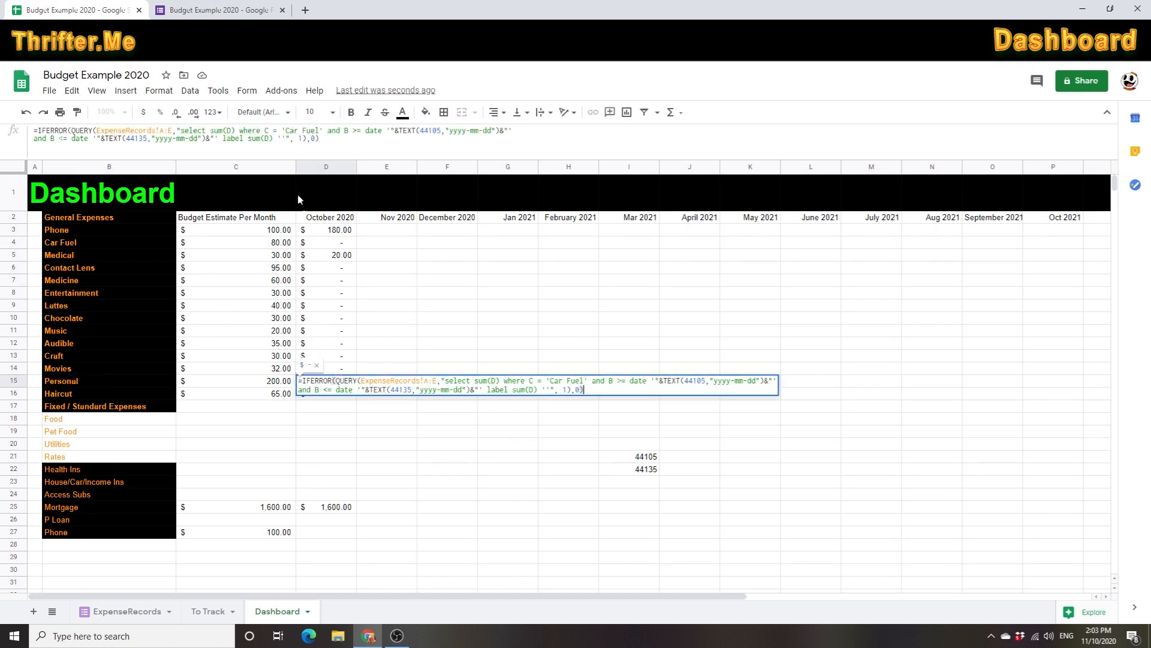
left_click_drag(320, 129, 286, 130)
key("ctrl+v")
key("Return")
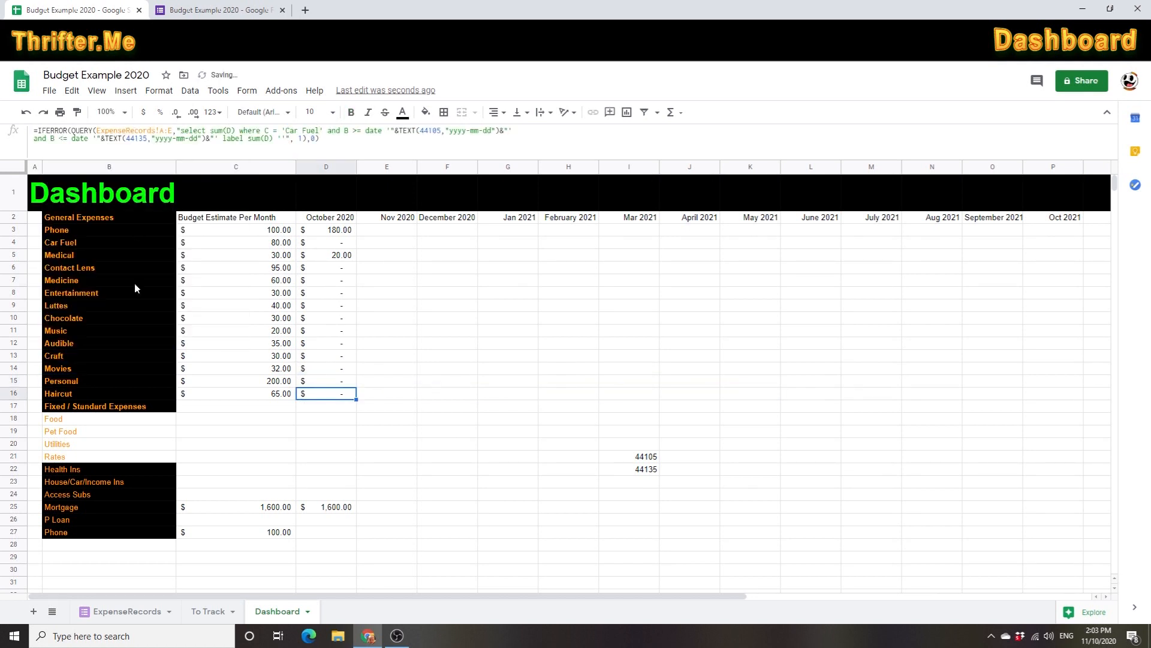
- Copy the Haircut label and use it to replace 'Car Fuel' in the October 2020 Haircut formula
double_click(62, 394)
key("ctrl+c")
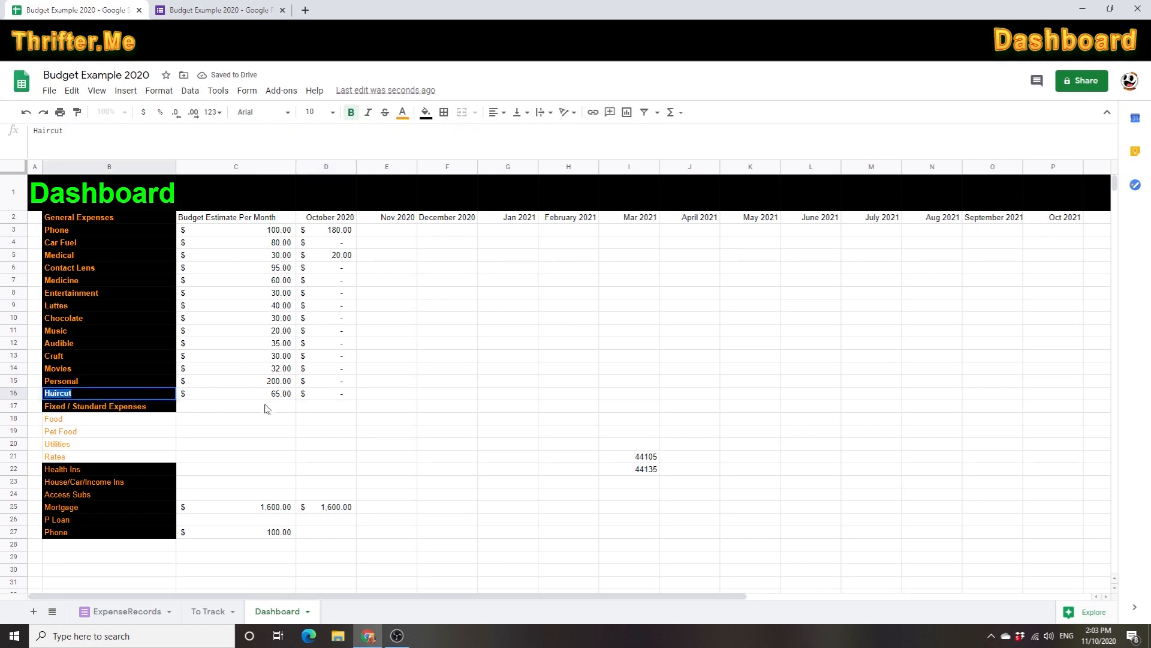
double_click(332, 394)
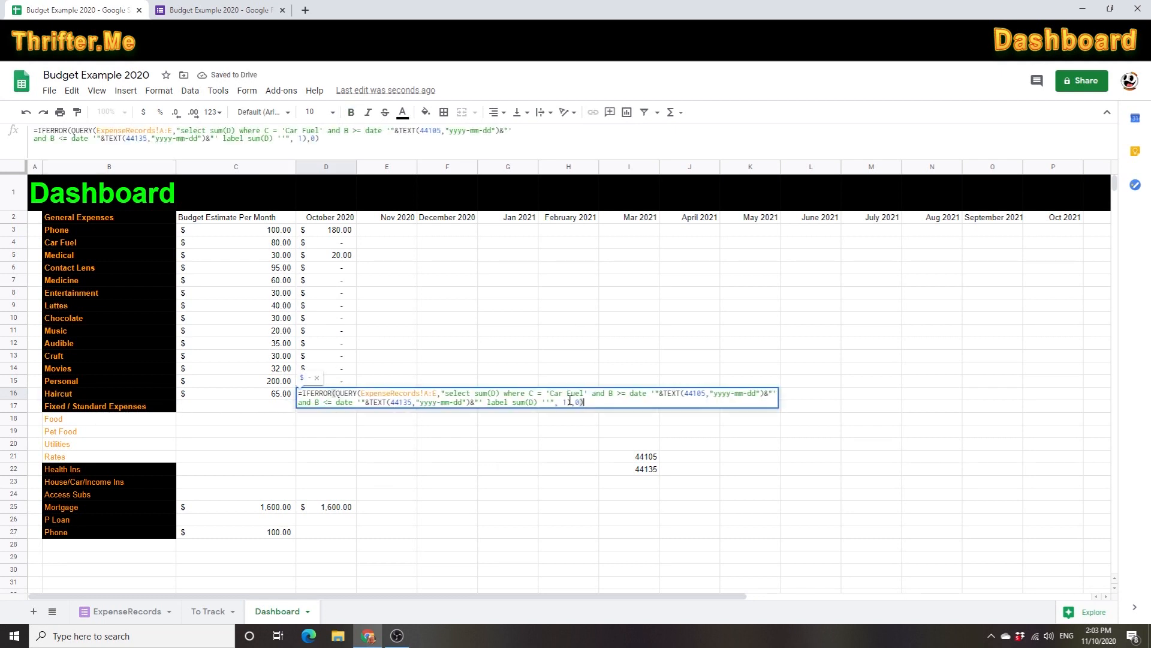
left_click_drag(586, 394, 548, 393)
key("ctrl+v")
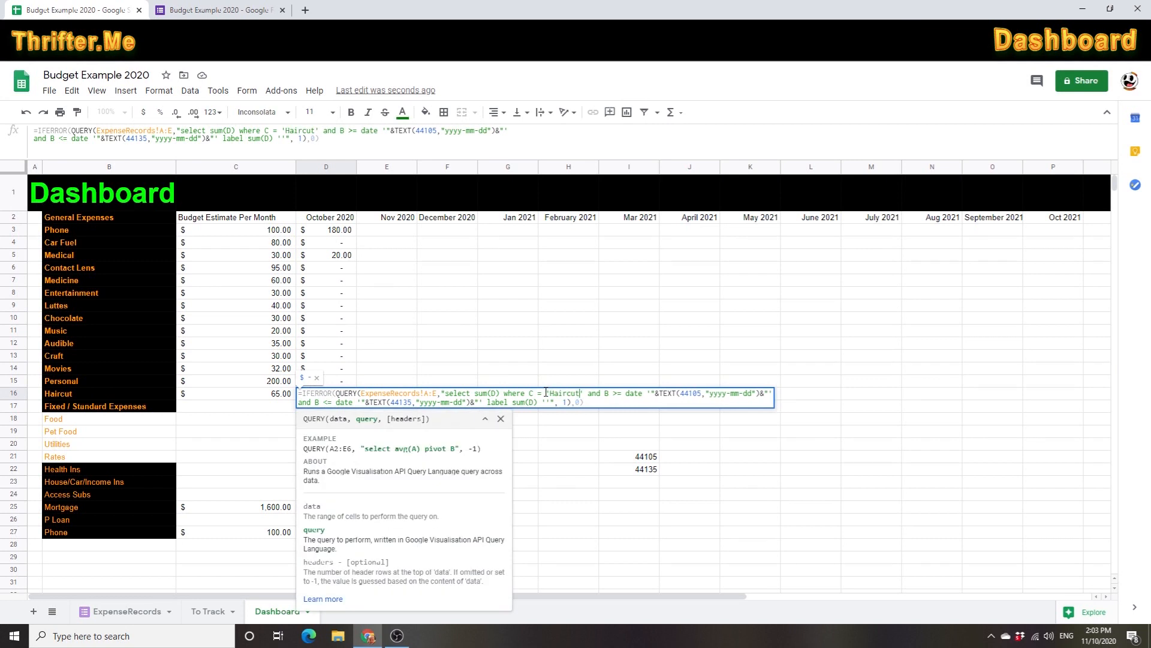
key("Return")
left_click(368, 472)
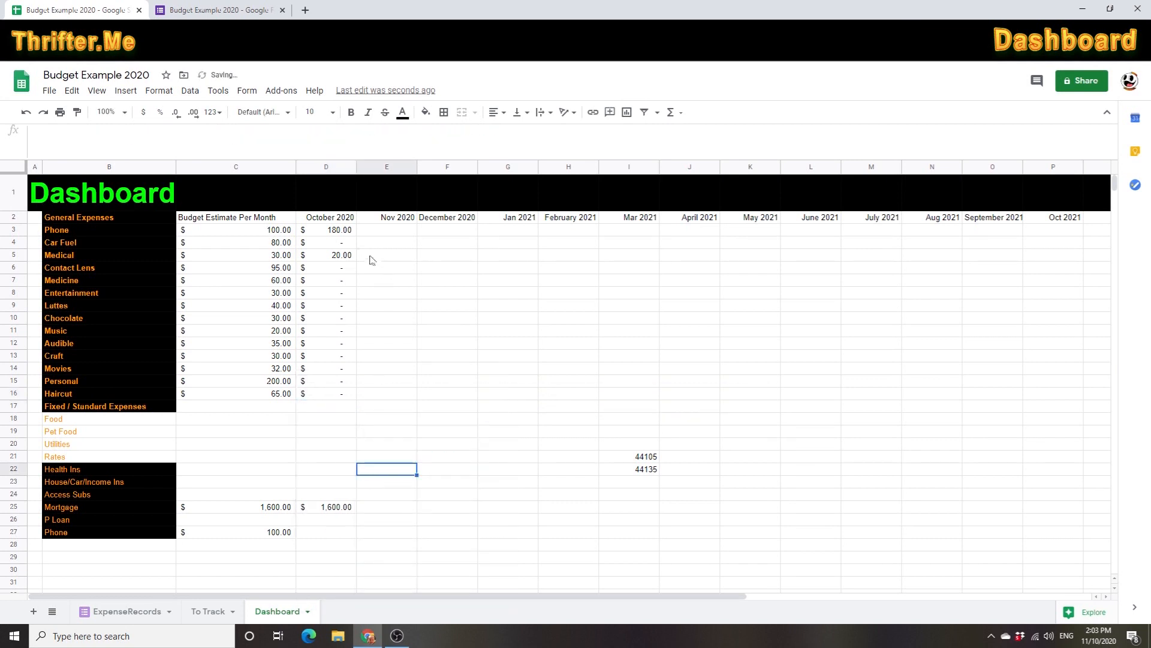
left_click_drag(346, 235, 347, 401)
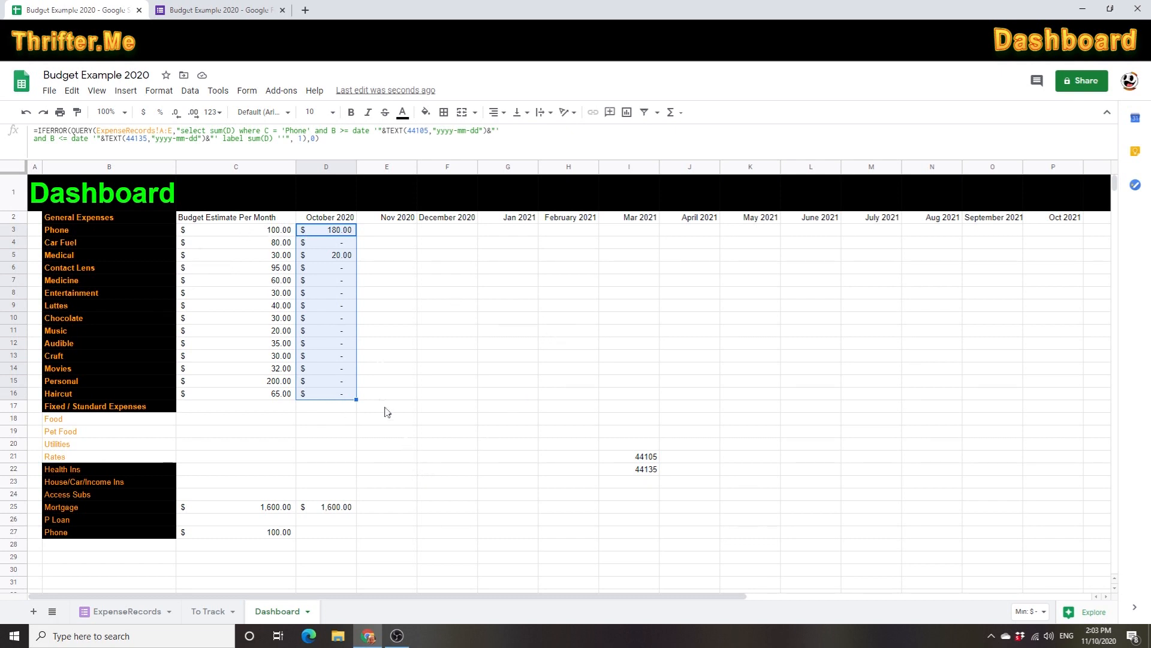
left_click(399, 221)
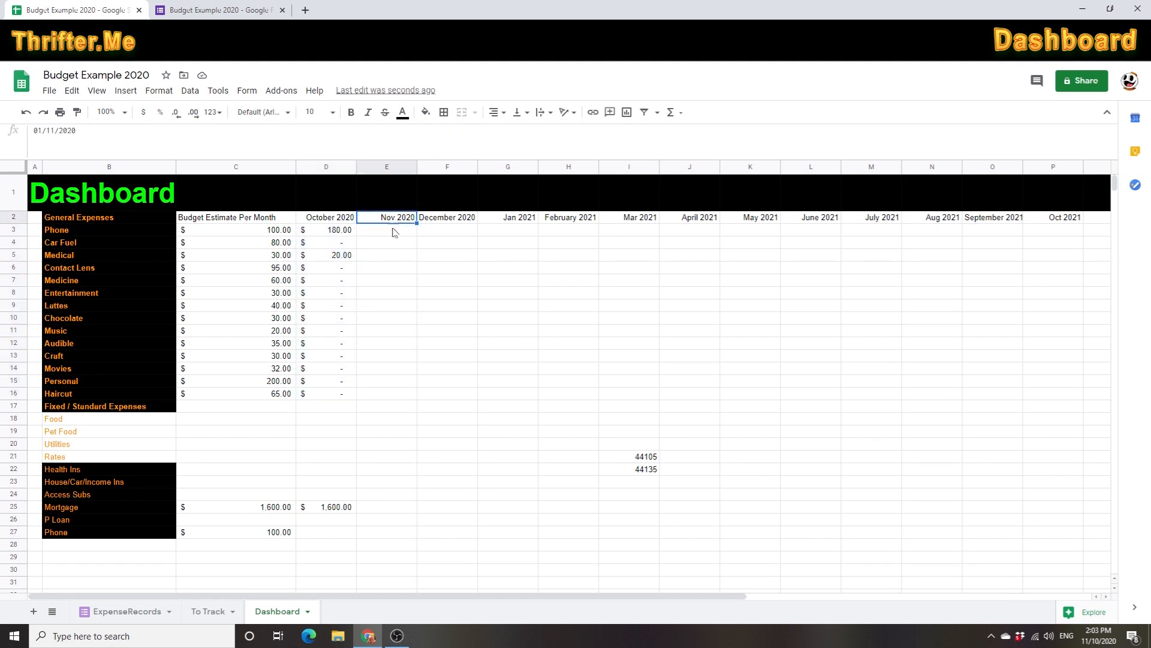
left_click_drag(389, 233, 388, 396)
left_click(335, 234)
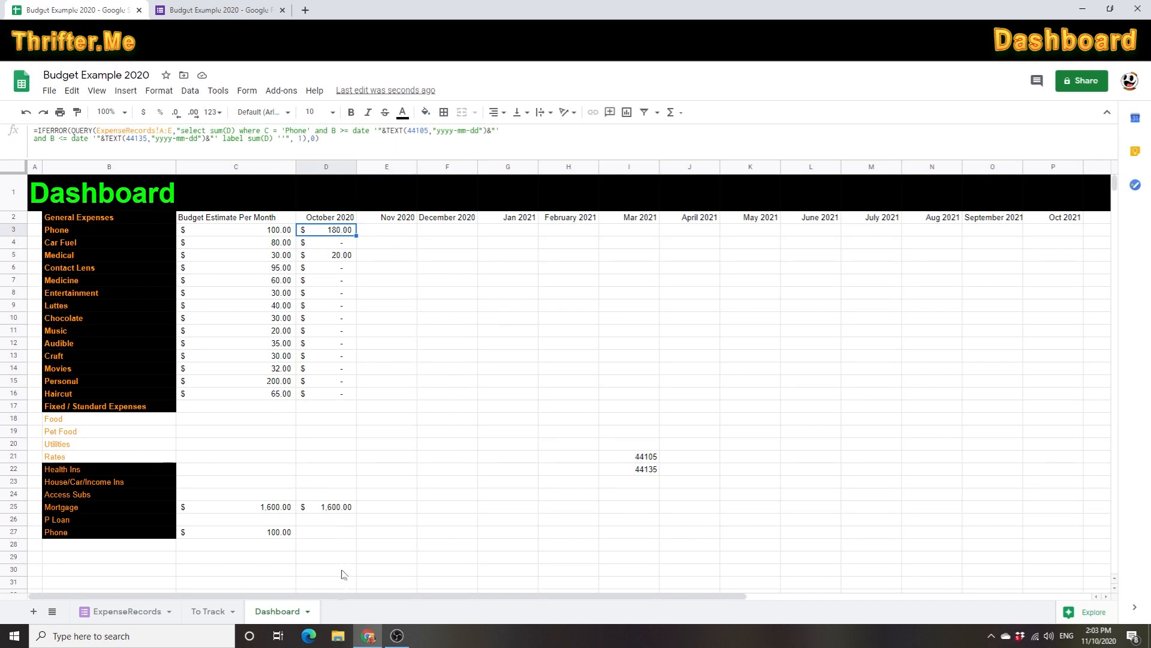
- Add a new sheet to the spreadsheet and rename it 'Working Sheet'
left_click(35, 611)
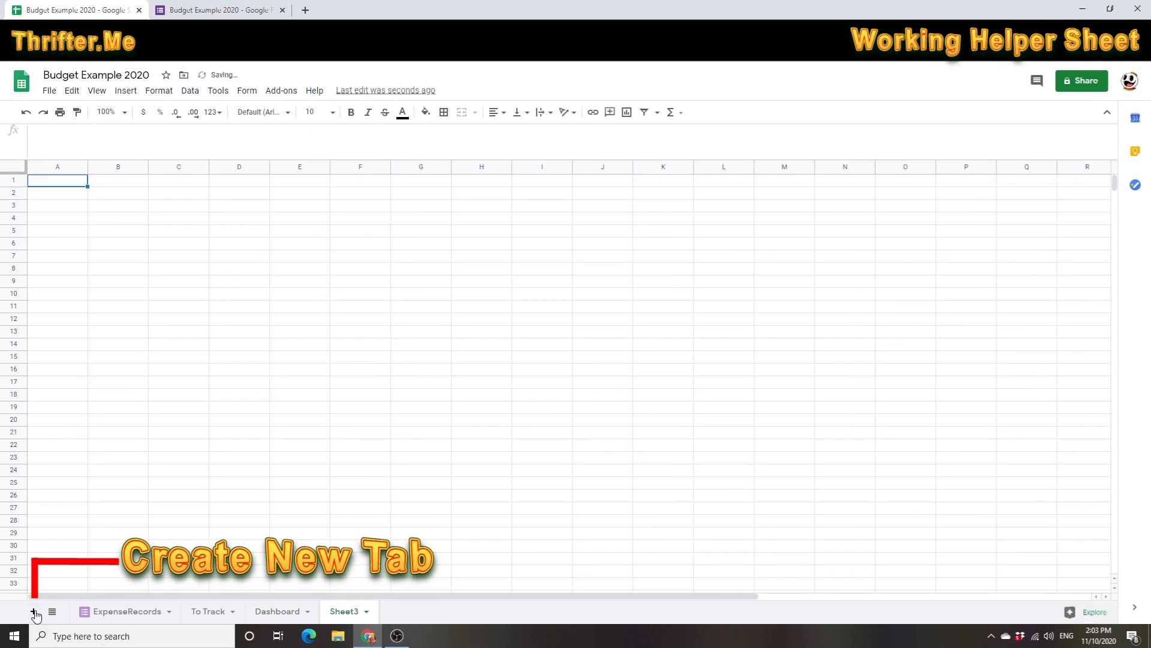
left_click(365, 611)
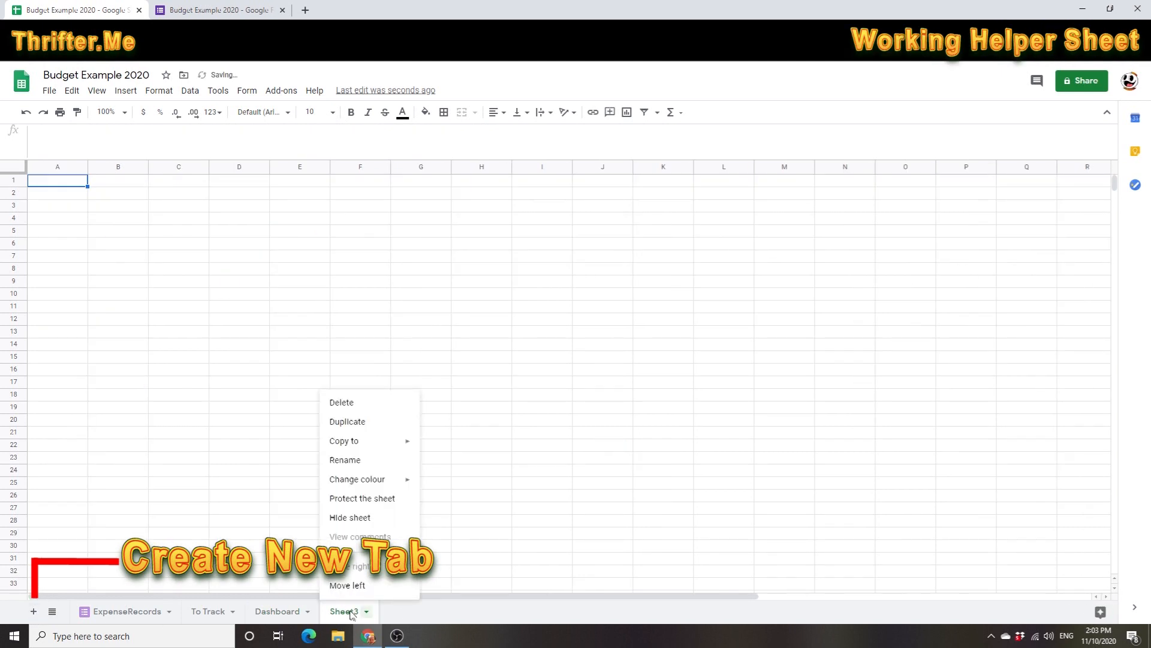
left_click(356, 463)
type("Working Sheet")
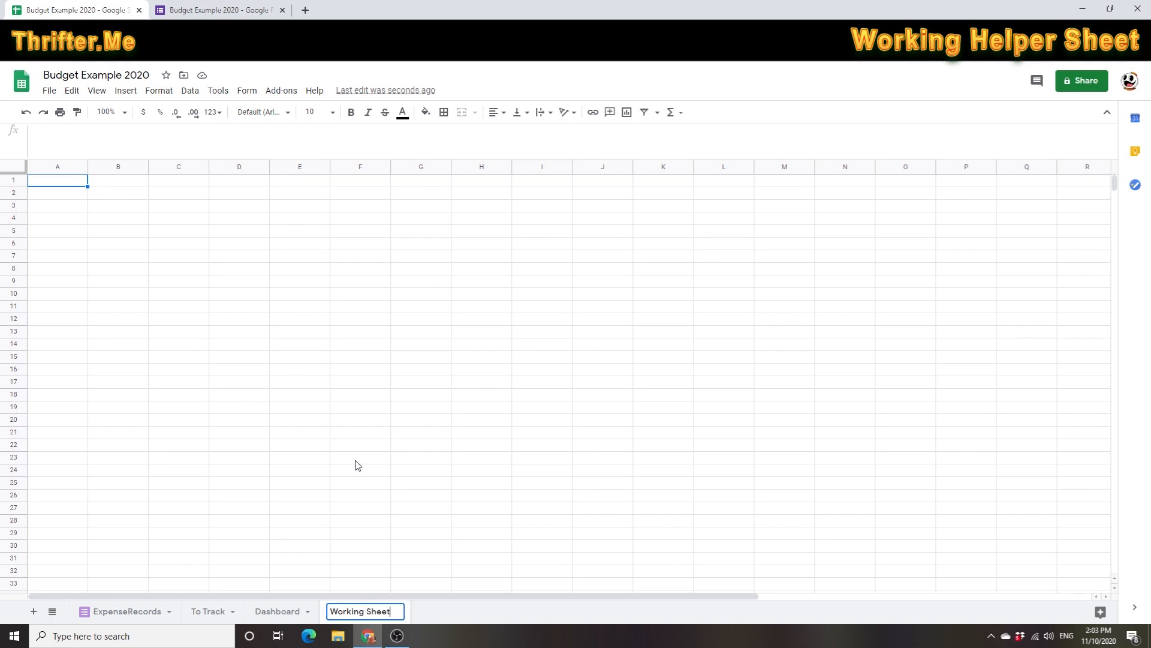
key("Return")
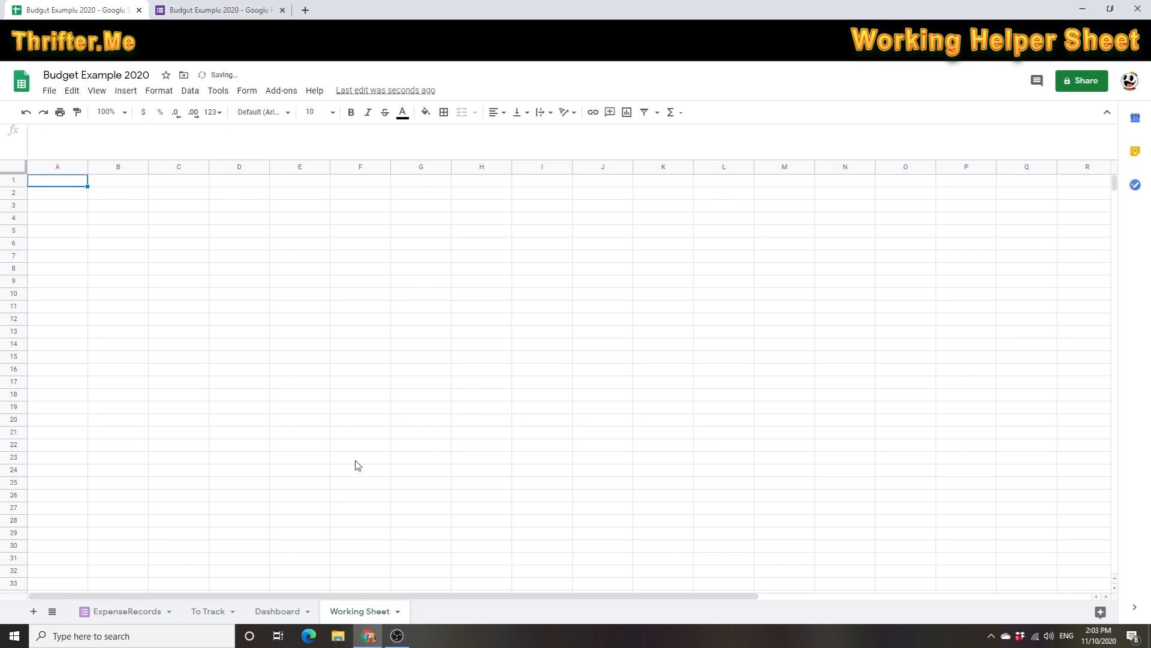
- Try copying the October 2020 Phone formula into the Nov 2020 Phone cell on the Dashboard
left_click(278, 611)
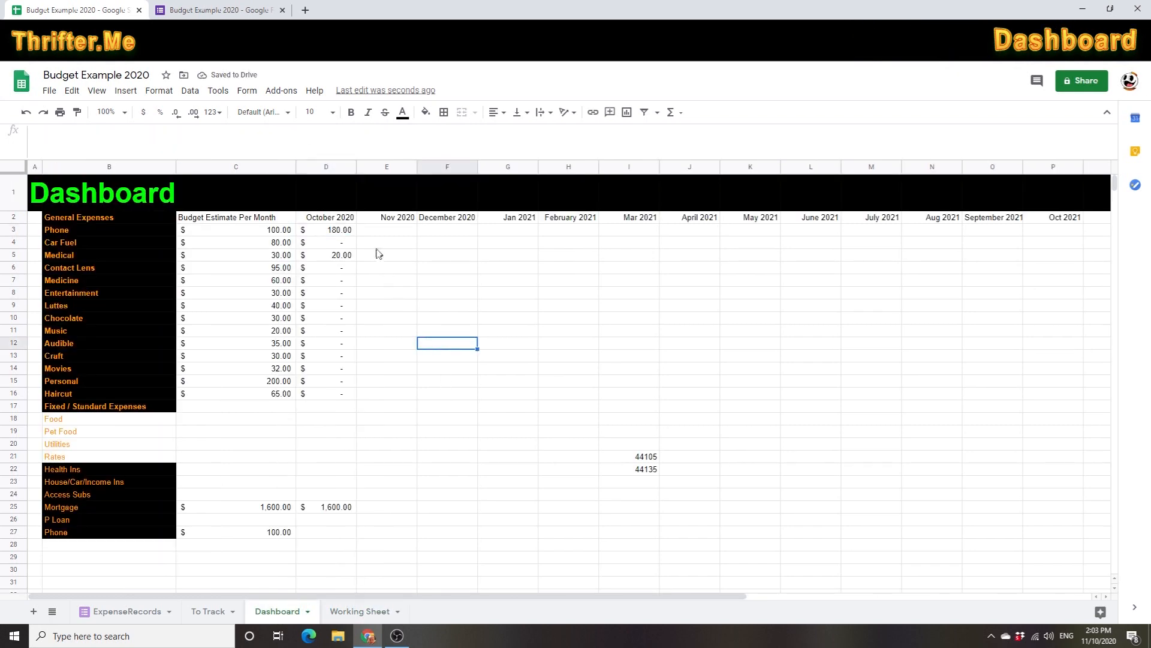
left_click(351, 231)
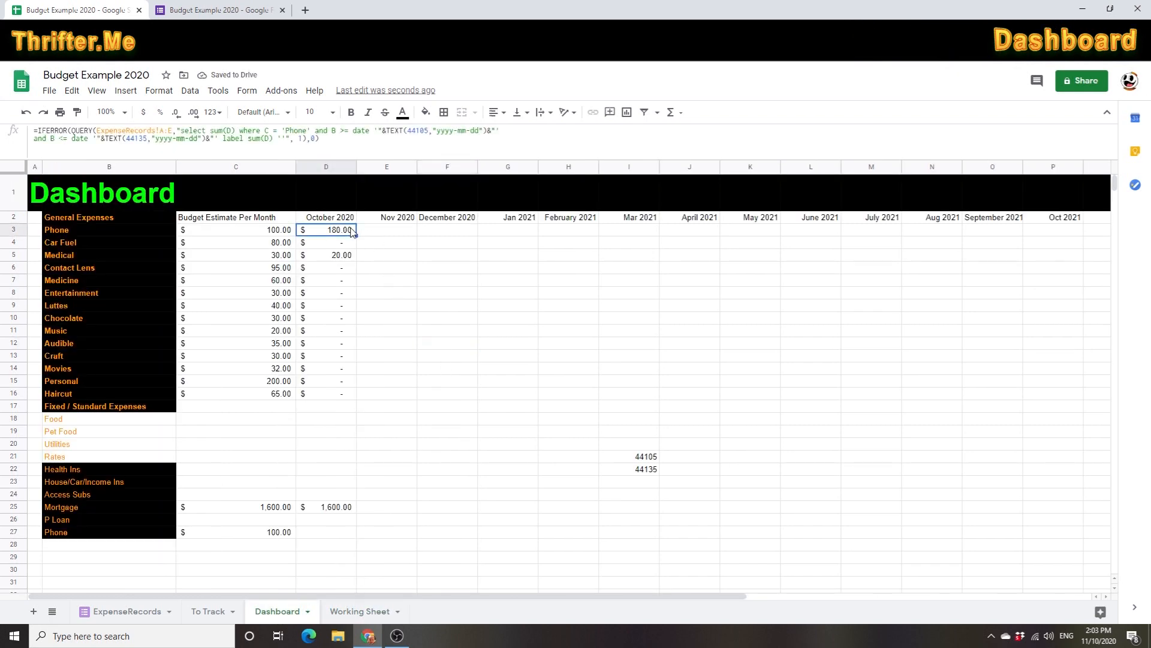
left_click(380, 232)
type("=IFERROR(QUERY(ExpenseRecords!B:F,\"select sum(D) where C = 'Phone' and B >= date '\"&TEXT(44105,\"yyyy-mm-dd\")&\"' and B <= date '\"&TEXT(44135,\"yyyy-mm-dd\")&\"' label sum(D) ''\", 1),0)")
left_click(414, 316)
left_click(393, 230)
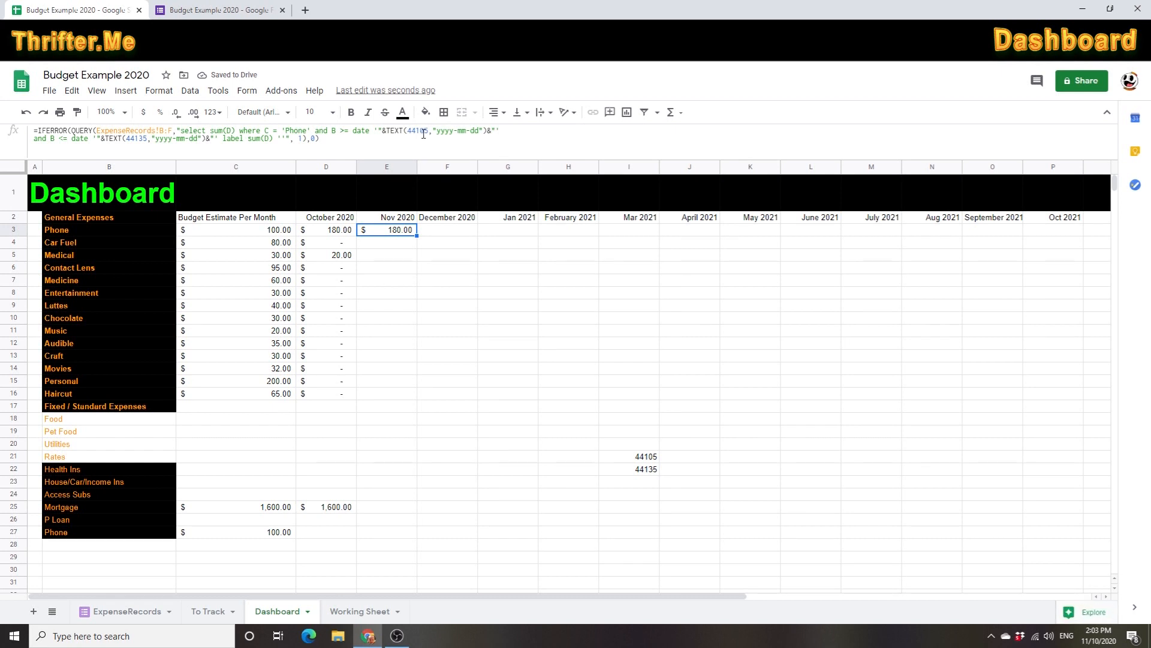
- Change the Dashboard's DATEVALUE formulas to 2020-11-01 in I21 and 2020-10-30 in I22
left_click(648, 459)
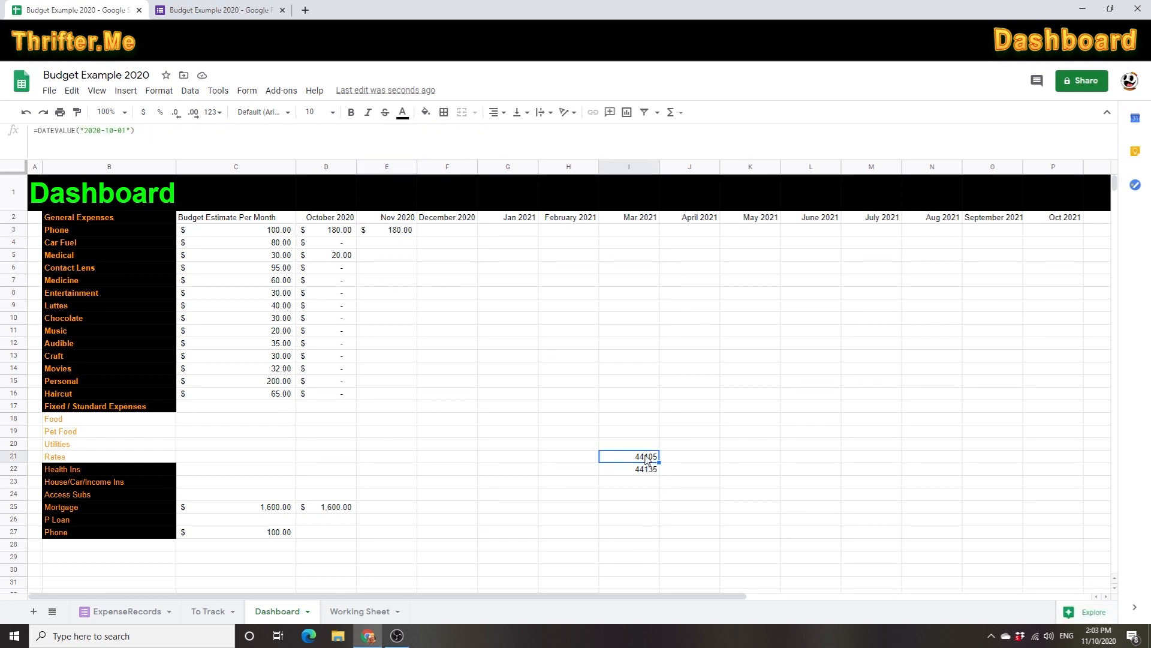
double_click(647, 458)
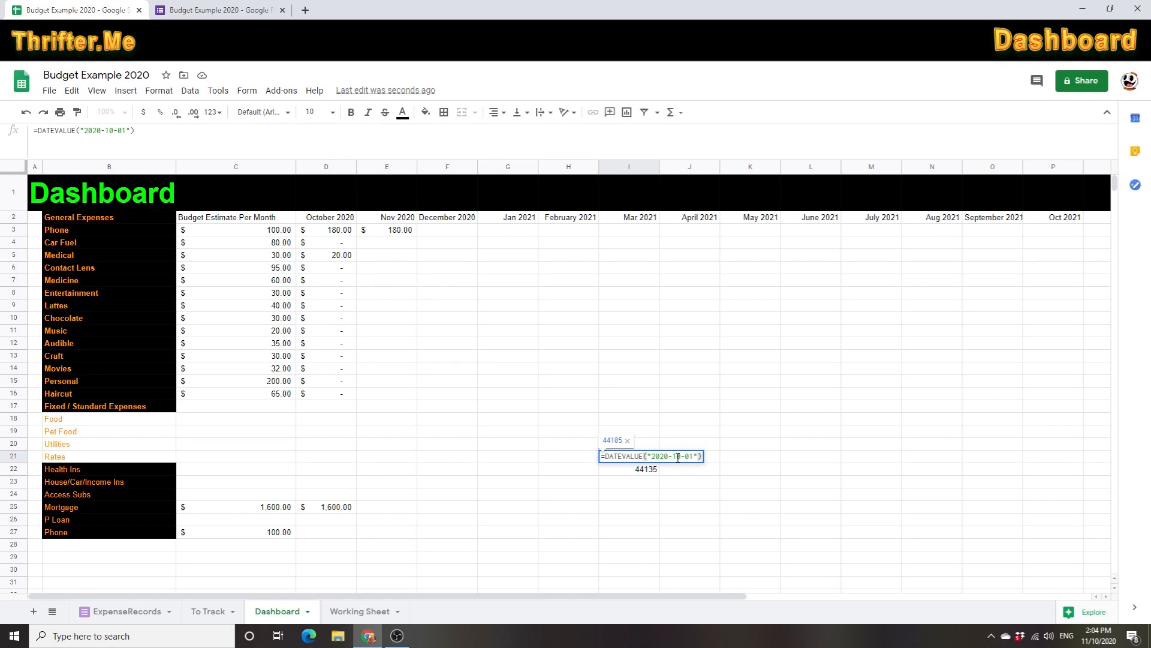
type("1")
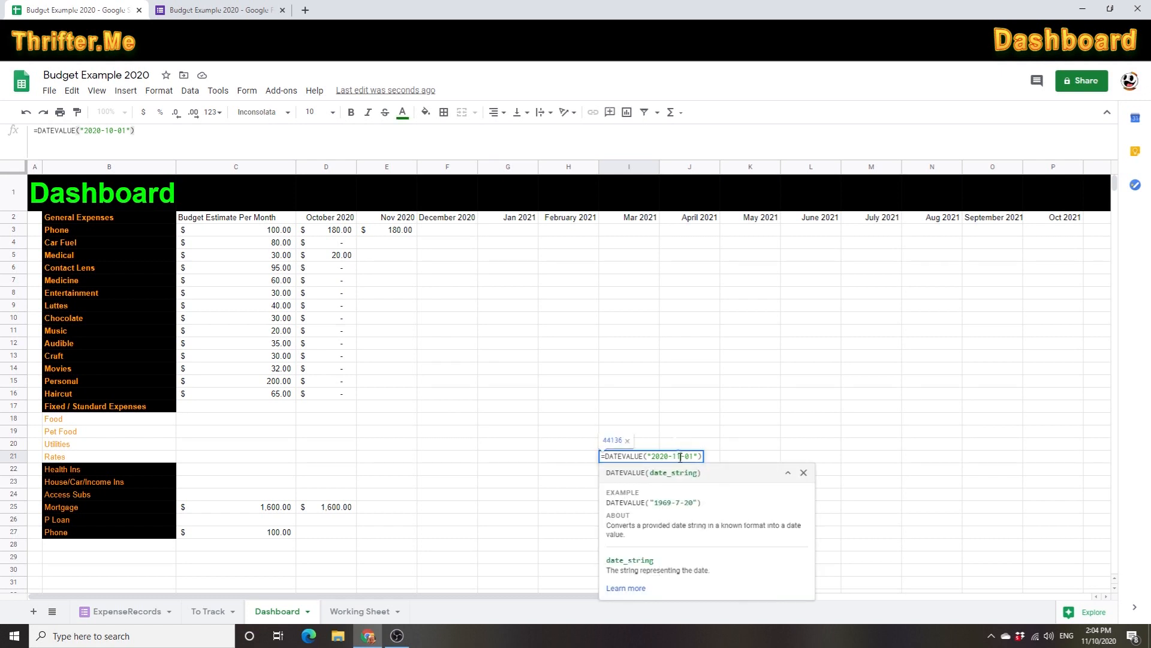
key("Return")
double_click(680, 472)
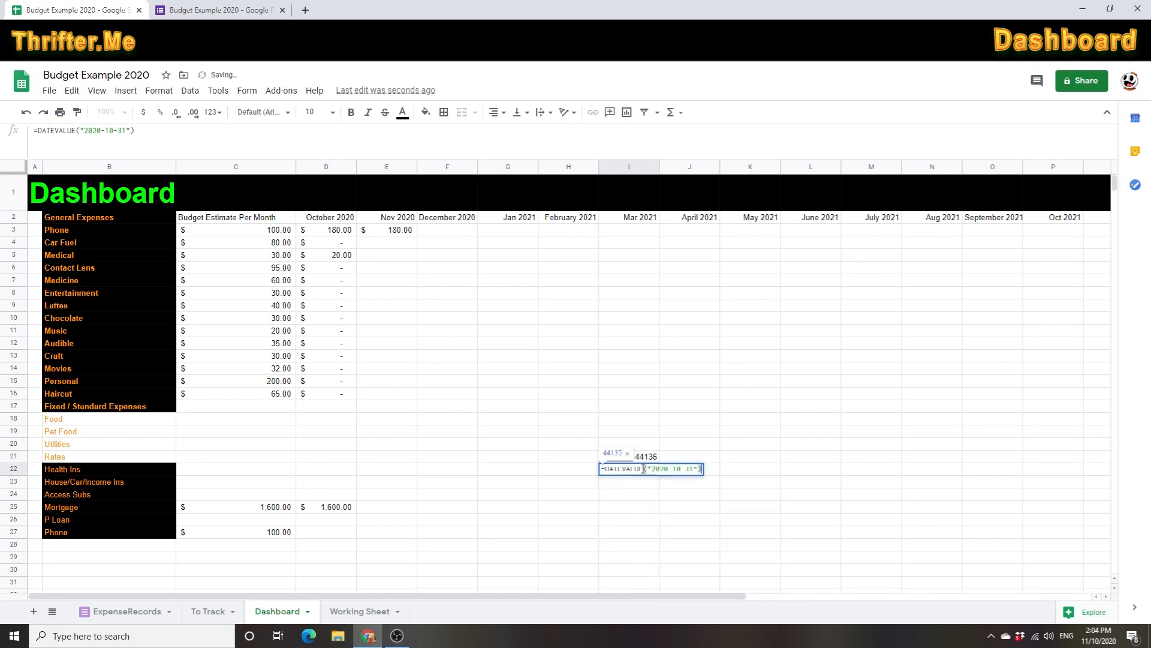
type("0")
key("Return")
key("Down")
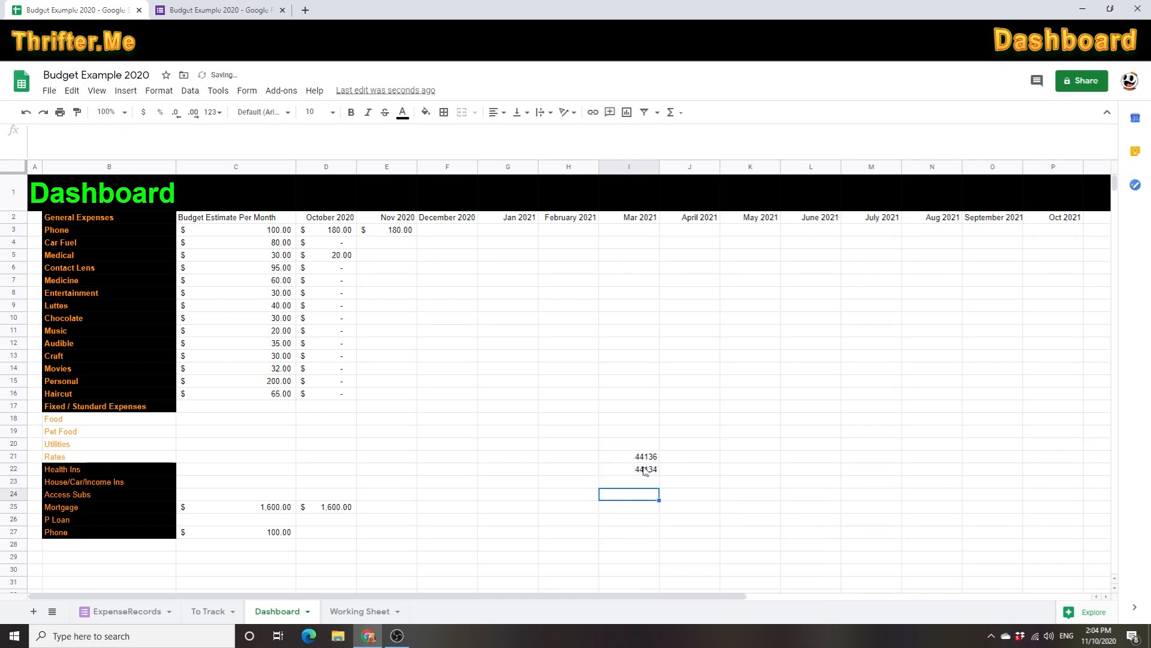
- Cut the two date-value cells I21:I22 from the Dashboard and switch to the Working Sheet
left_click_drag(645, 458, 645, 471)
right_click(645, 472)
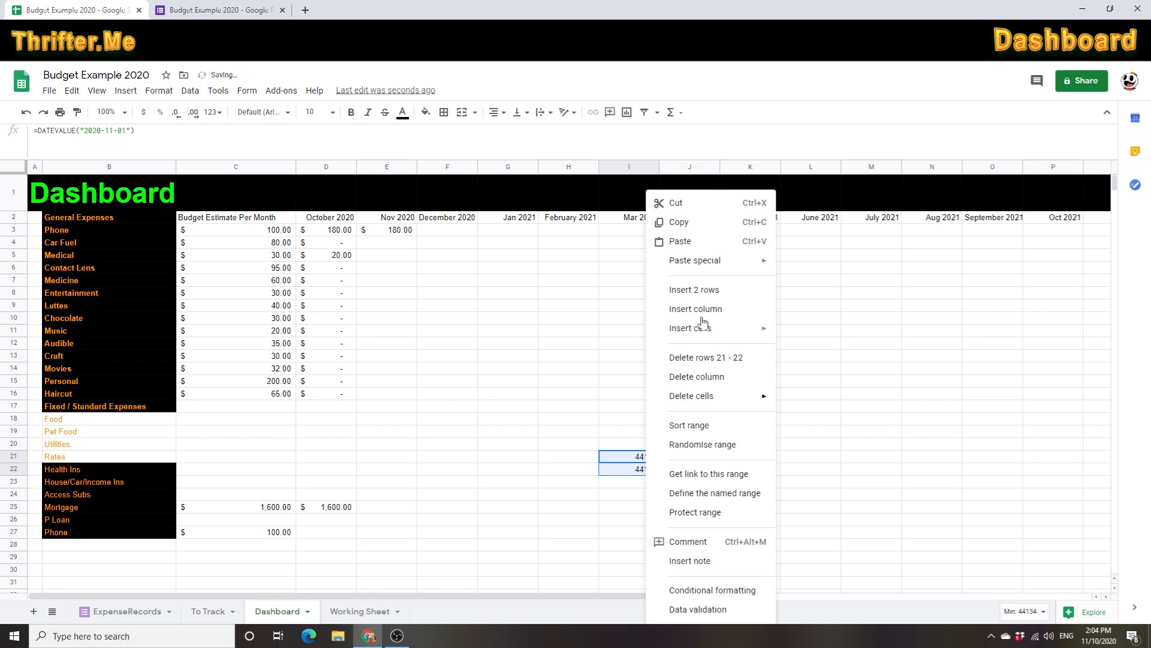
left_click(686, 210)
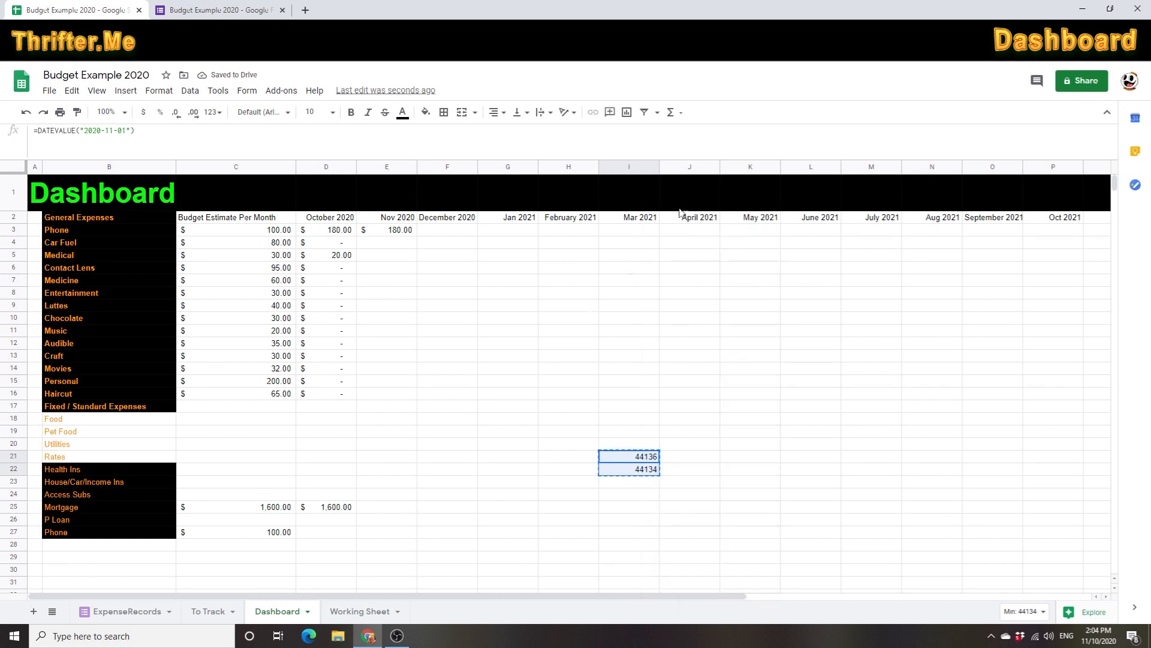
left_click(367, 613)
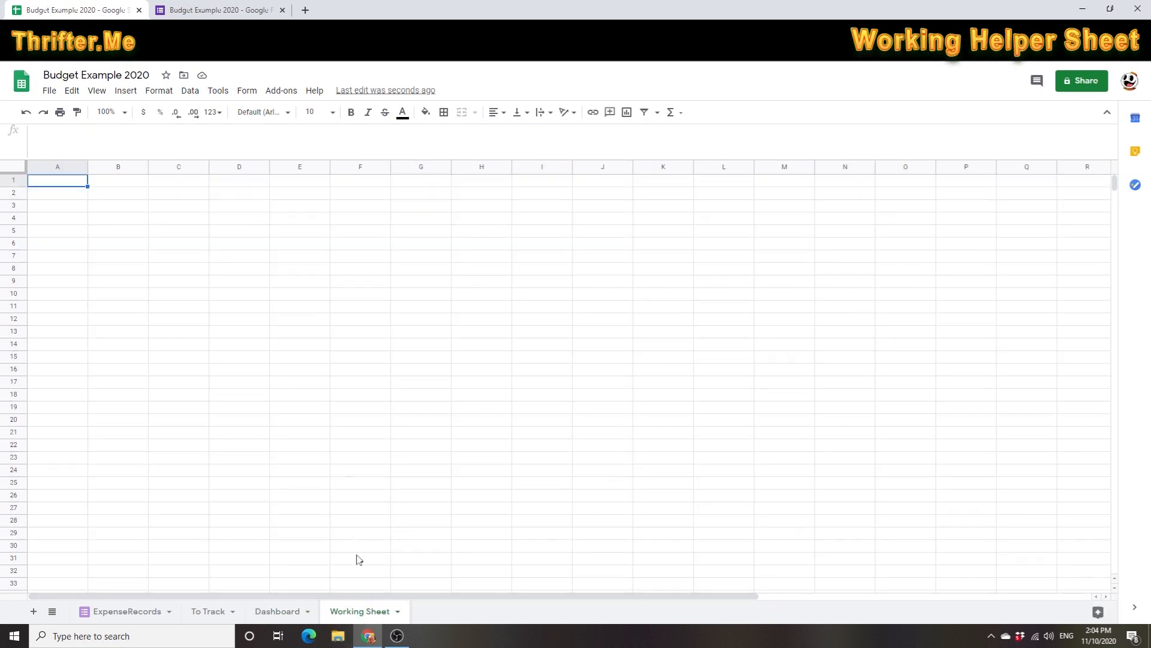
- Enter the labels 'Old Dates' in E2 and 'New Dates' in E4 of the Working Sheet
left_click(305, 195)
type("Old")
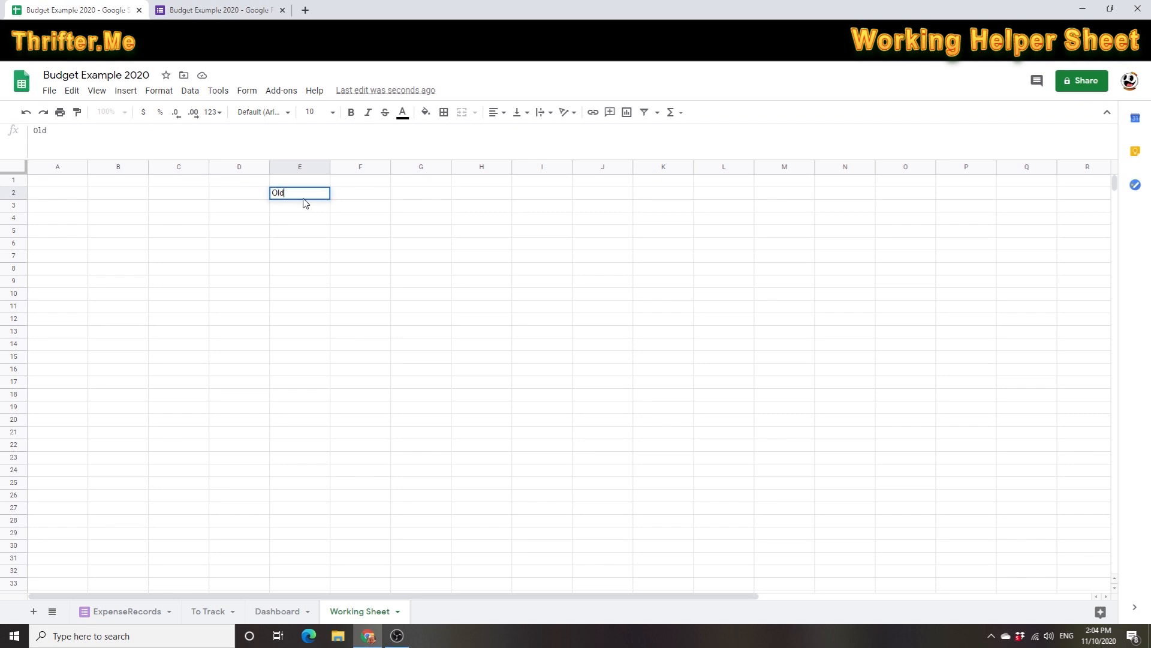
type(" Dates")
key("Return")
key("Return")
type("Ne")
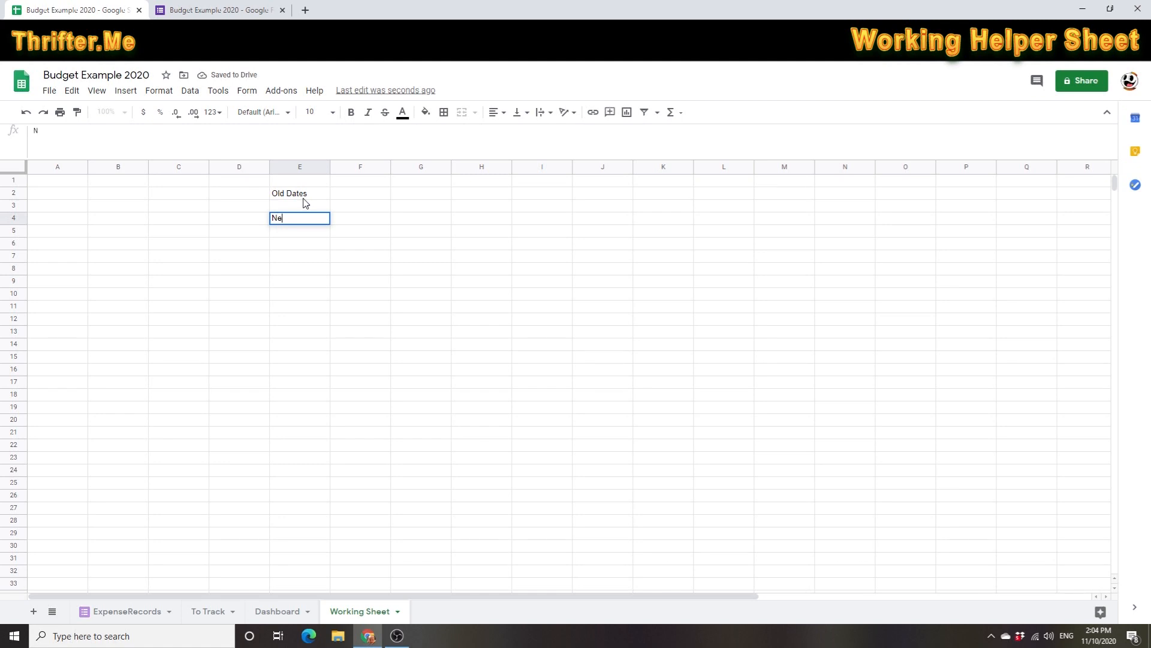
type("w Dates")
key("Return")
- Paste the two cut date formulas beside New Dates from F4 and beside Old Dates from F2
left_click(349, 224)
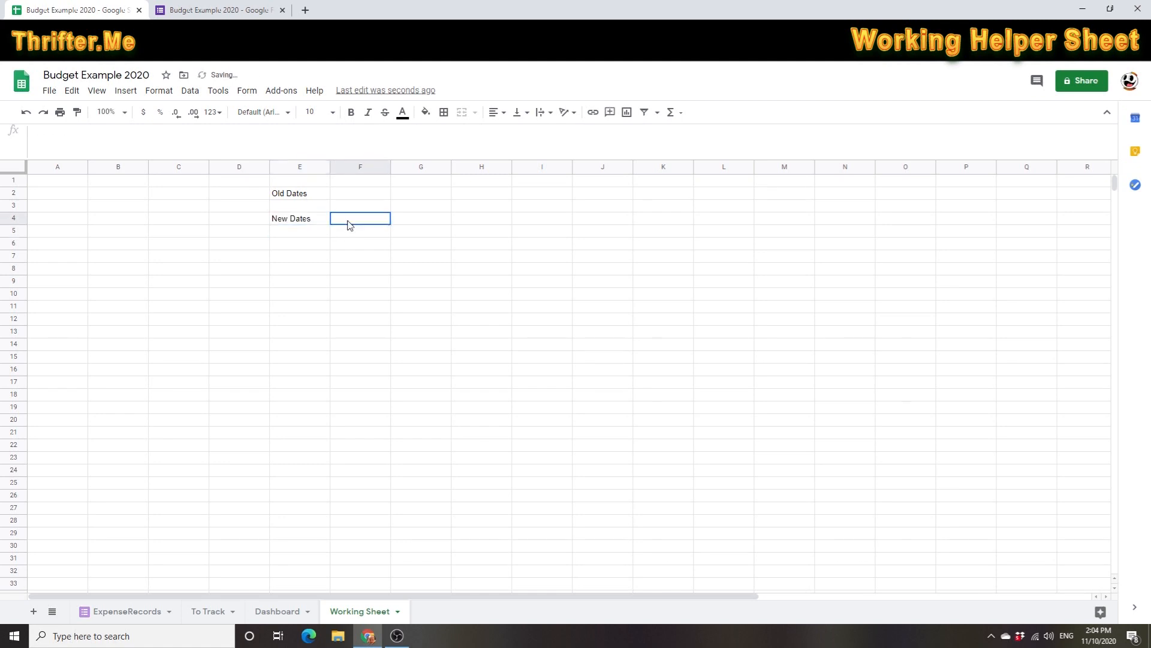
key("ctrl+v")
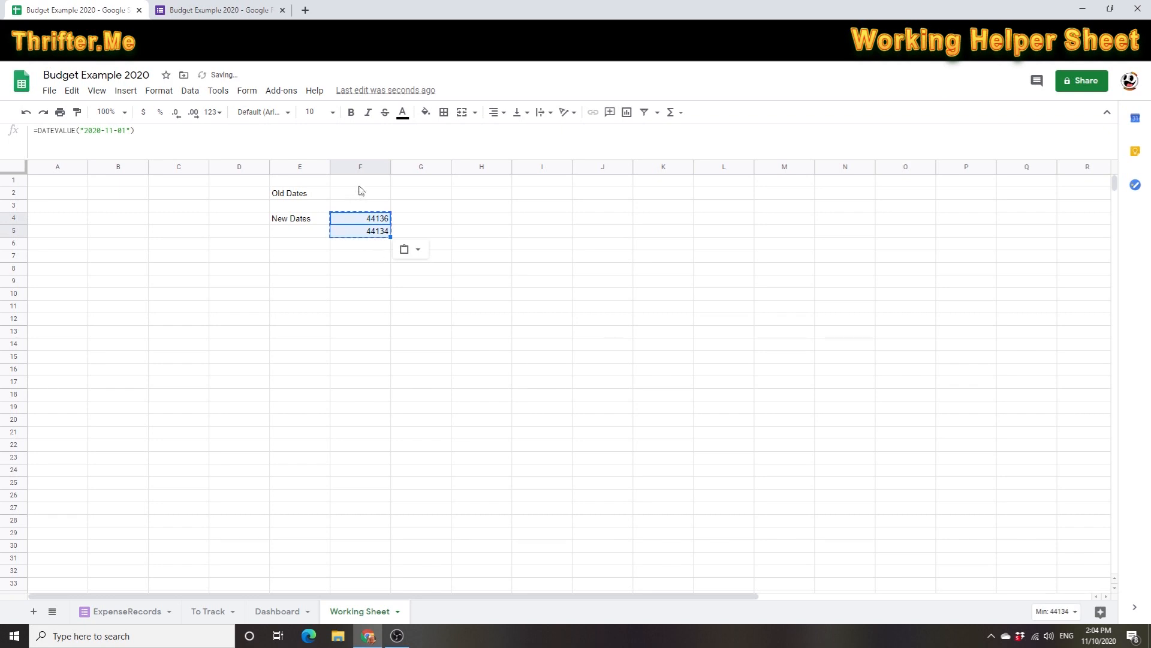
left_click(363, 193)
key("ctrl+v")
left_click(408, 202)
left_click(377, 195)
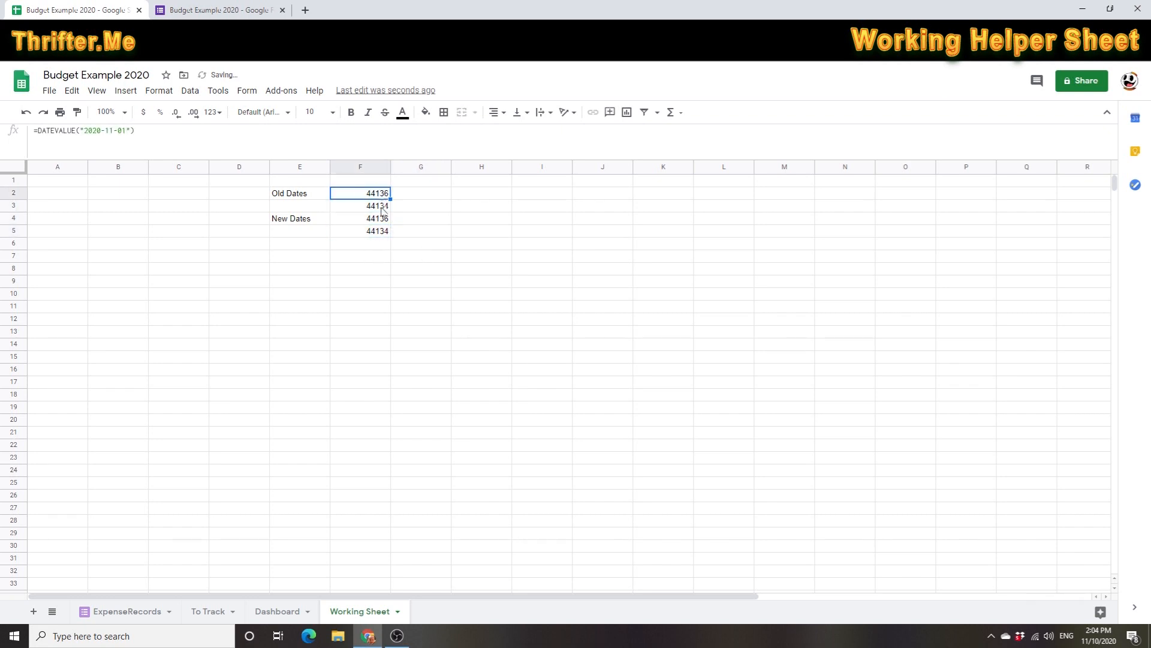
left_click(246, 347)
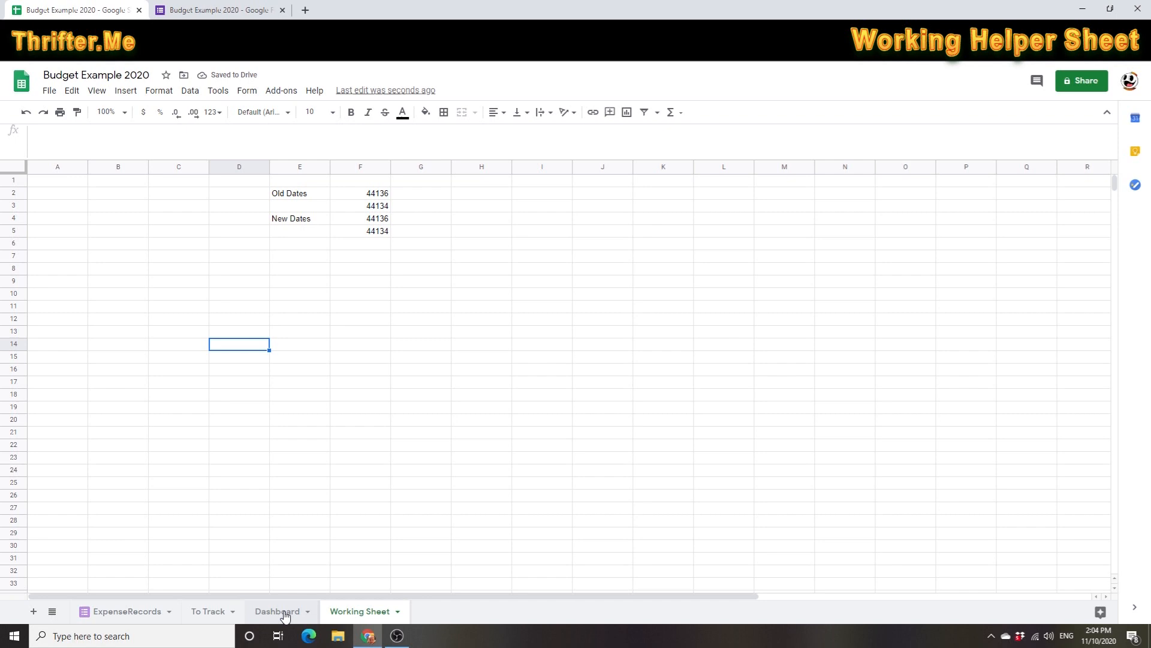
- Clear the copied Phone formula from the Nov 2020 column on the Dashboard
left_click(285, 612)
left_click(400, 231)
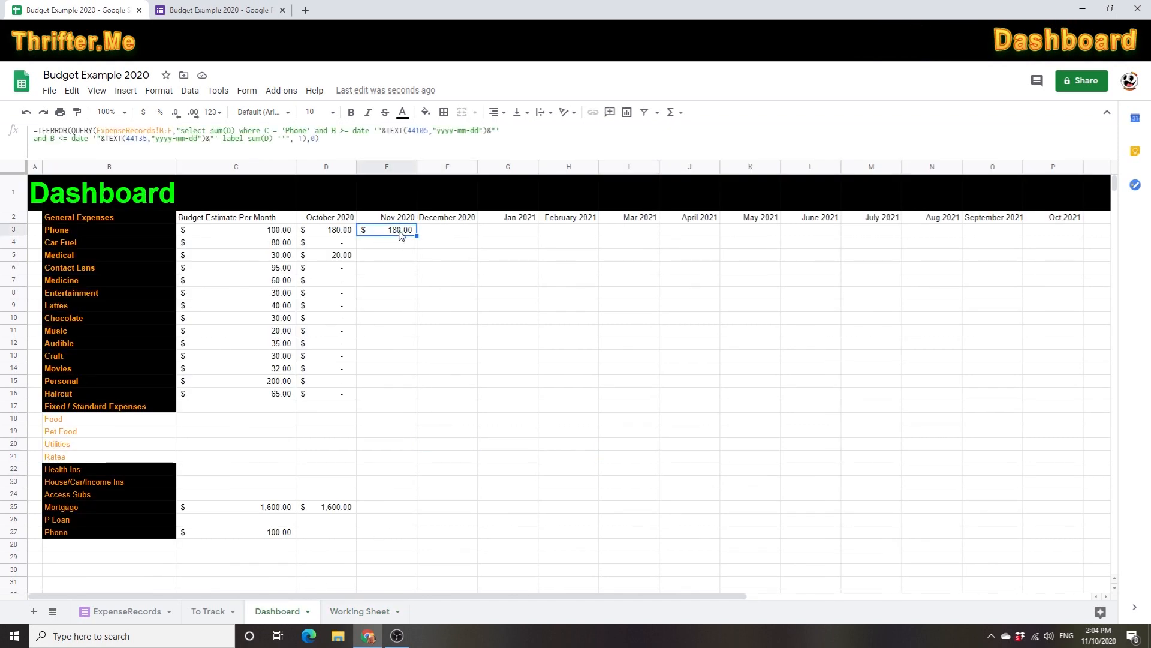
left_click(369, 245)
left_click(407, 233)
key("Delete")
- Copy the October 2020 General Expenses formulas, Phone through Haircut, from the Dashboard into the Working Sheet starting at D2
left_click(348, 234)
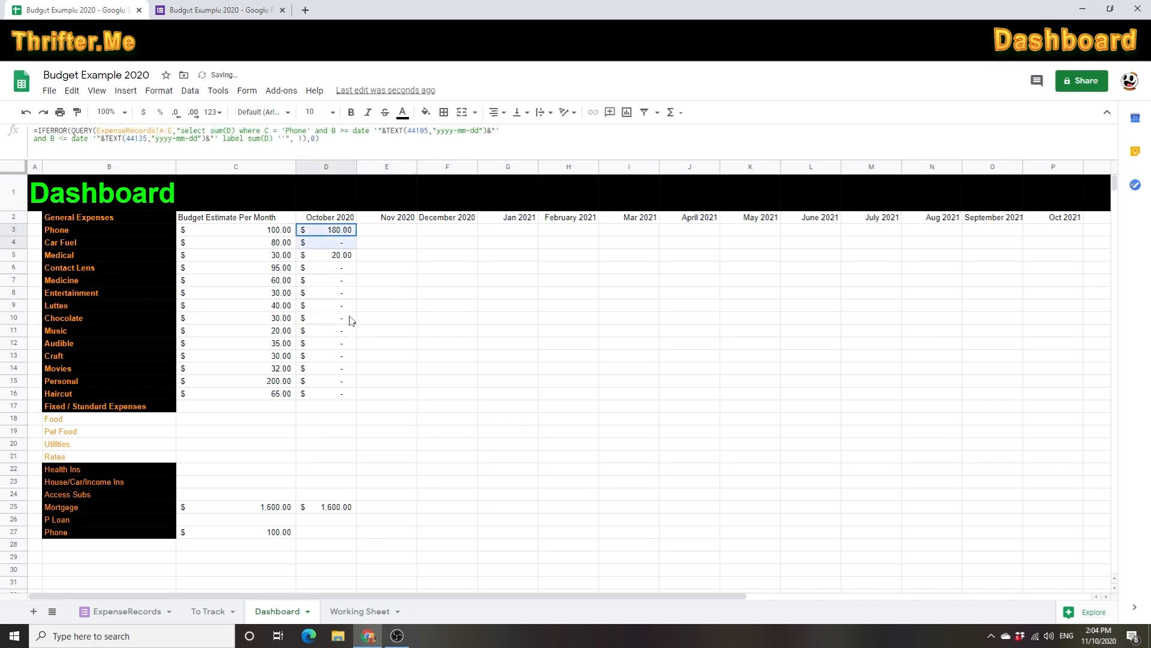
left_click_drag(352, 320, 348, 400)
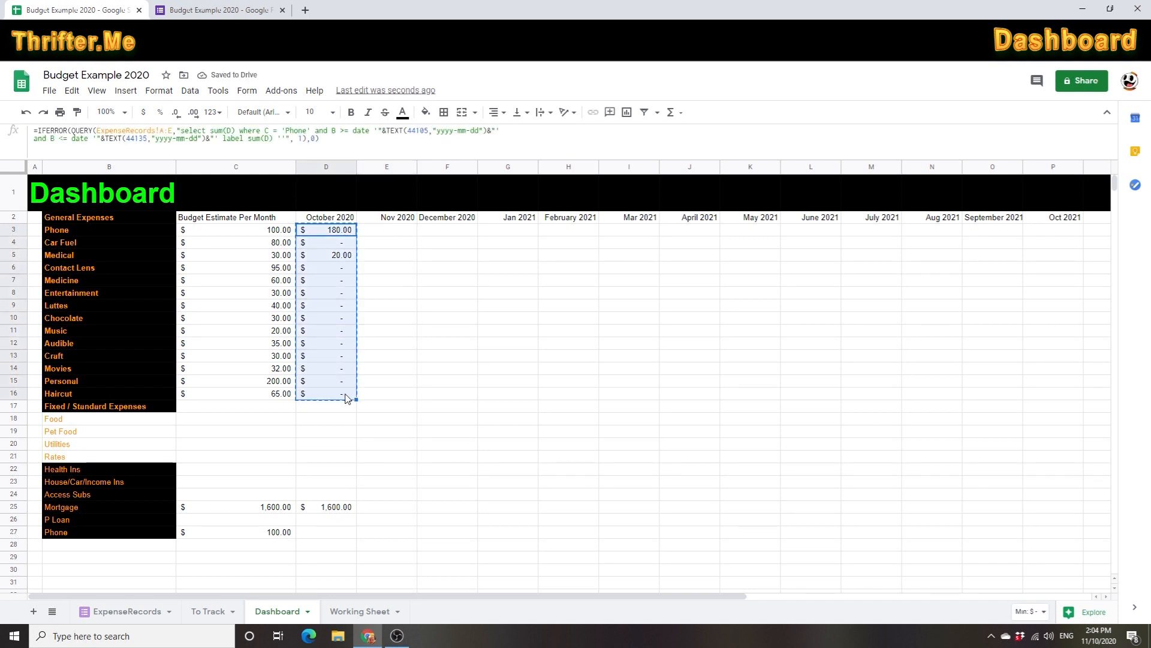
left_click(360, 611)
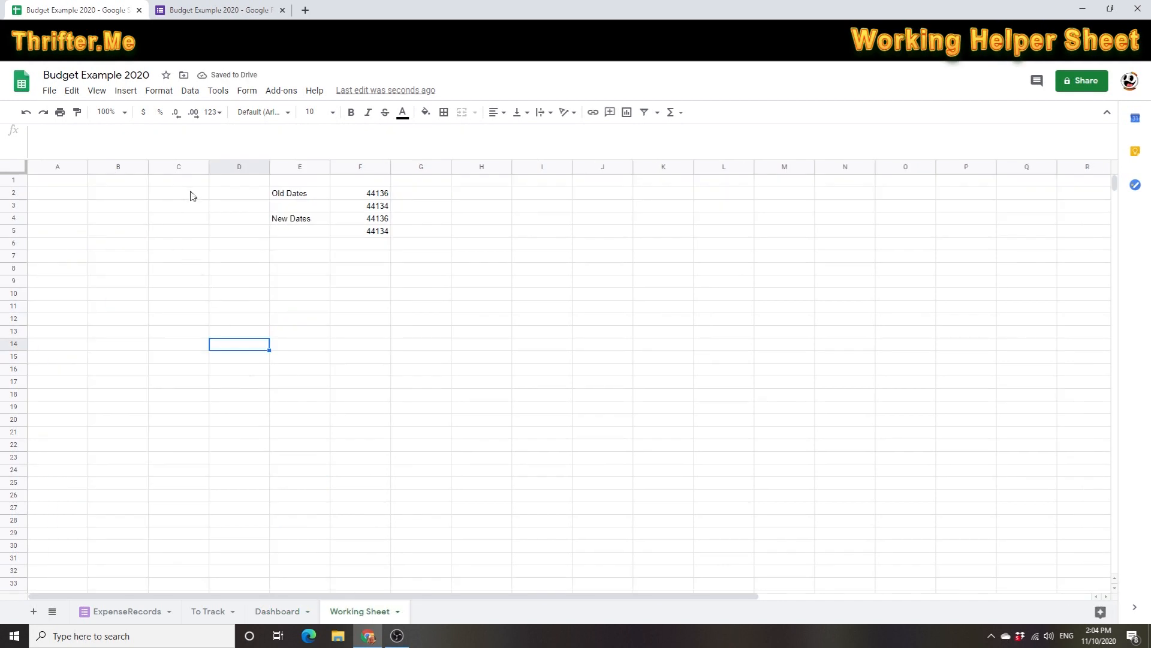
left_click(224, 194)
key("ctrl+v")
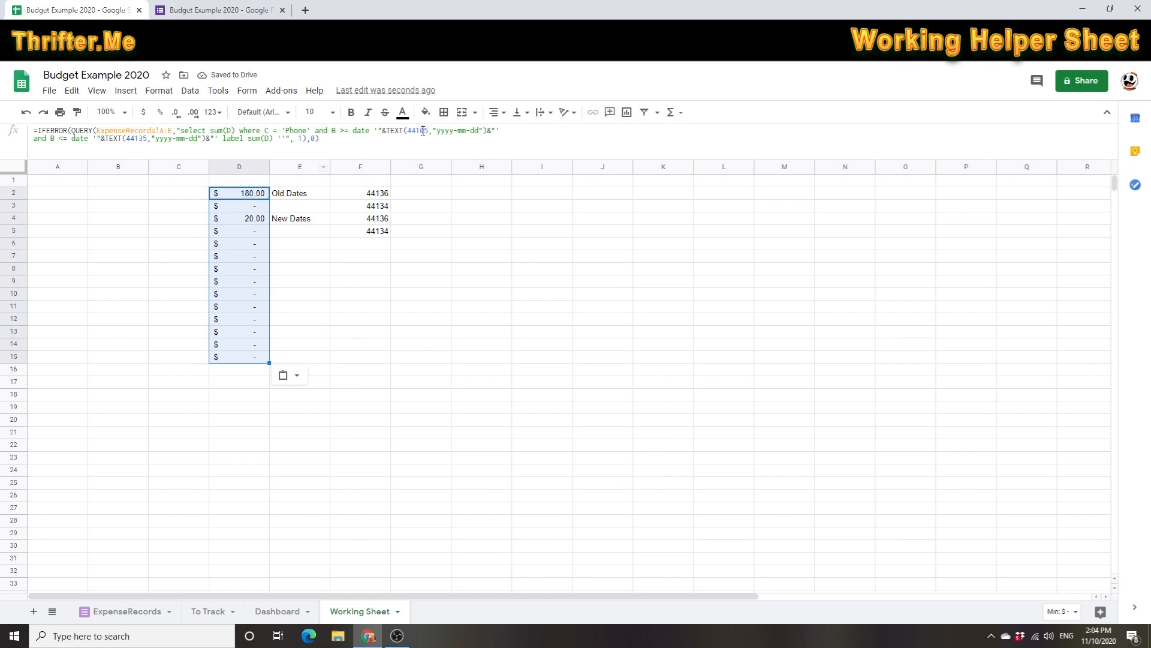
double_click(419, 131)
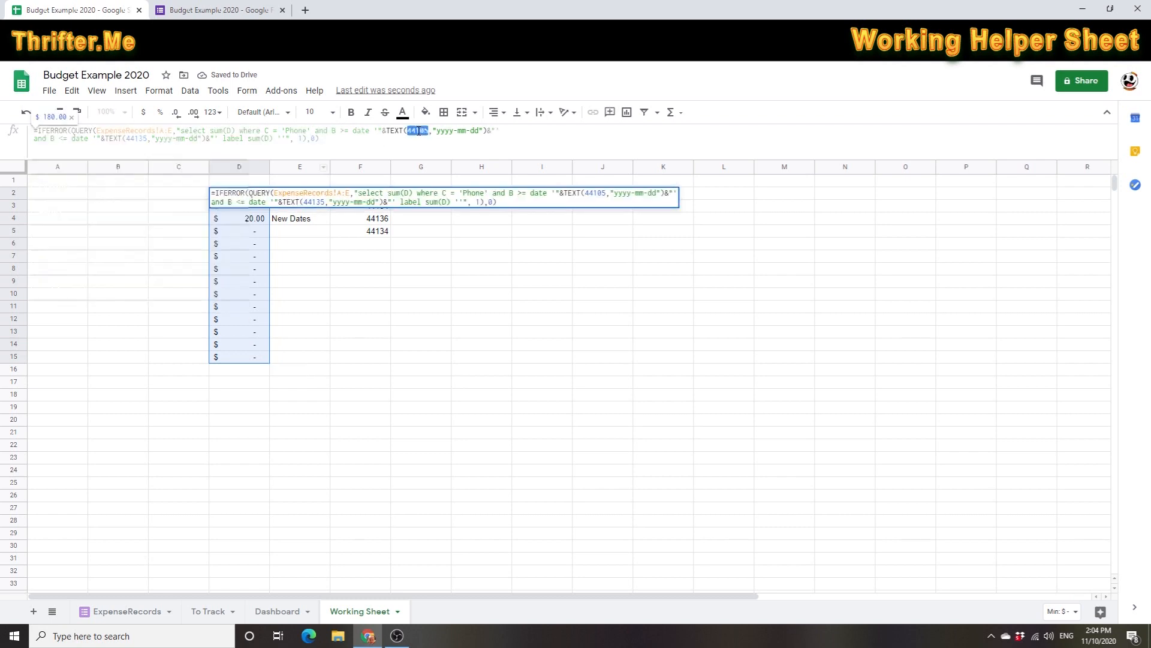
left_click(380, 221)
key("Escape")
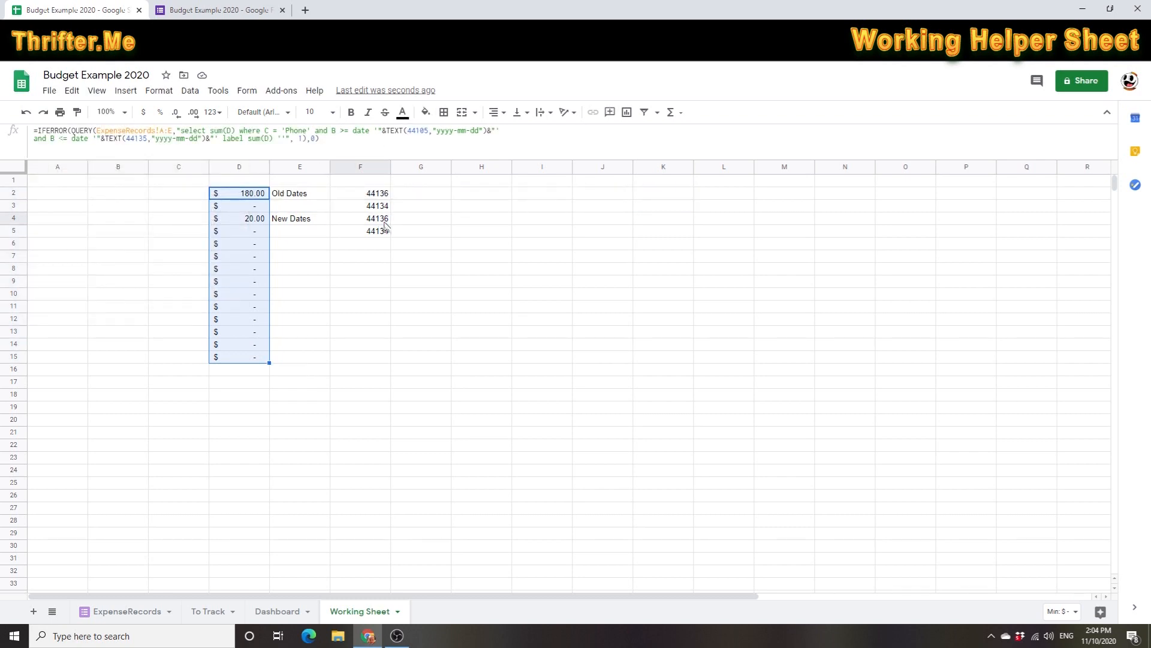
- Replace the first Old Dates formula in F2 of the Working Sheet with the value 44105
left_click(382, 194)
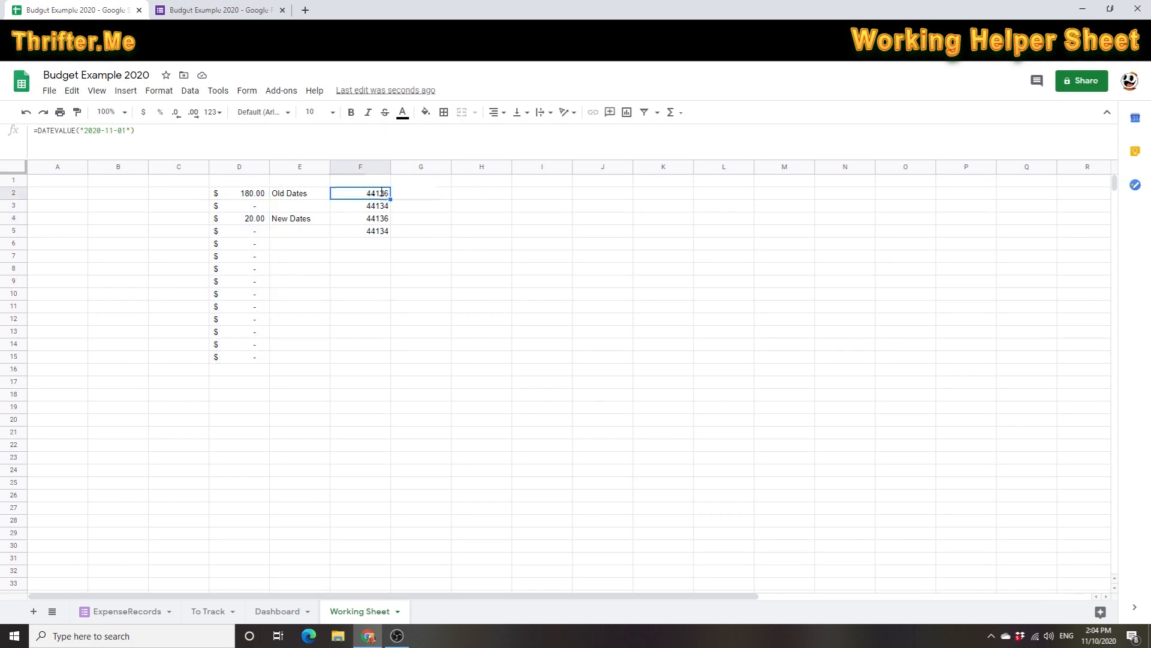
double_click(382, 192)
key("ctrl+v")
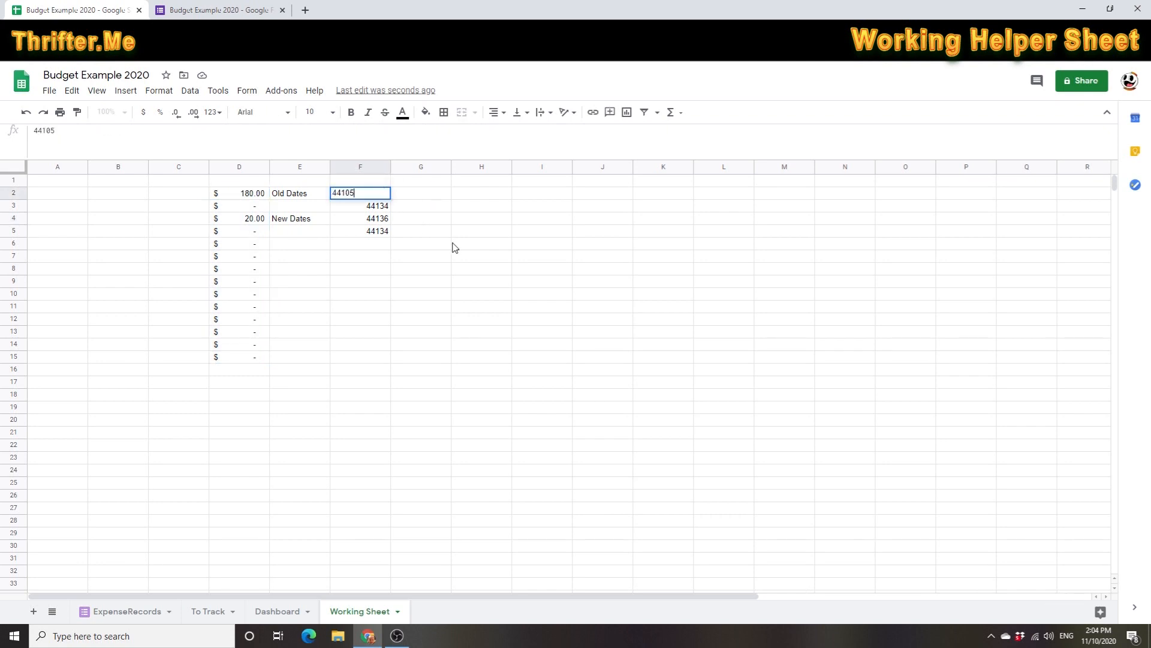
left_click(454, 244)
- Check the end date in the D2 Phone formula and set the second Old Dates value in F3 to 44135
double_click(252, 202)
left_click(144, 138)
double_click(128, 139)
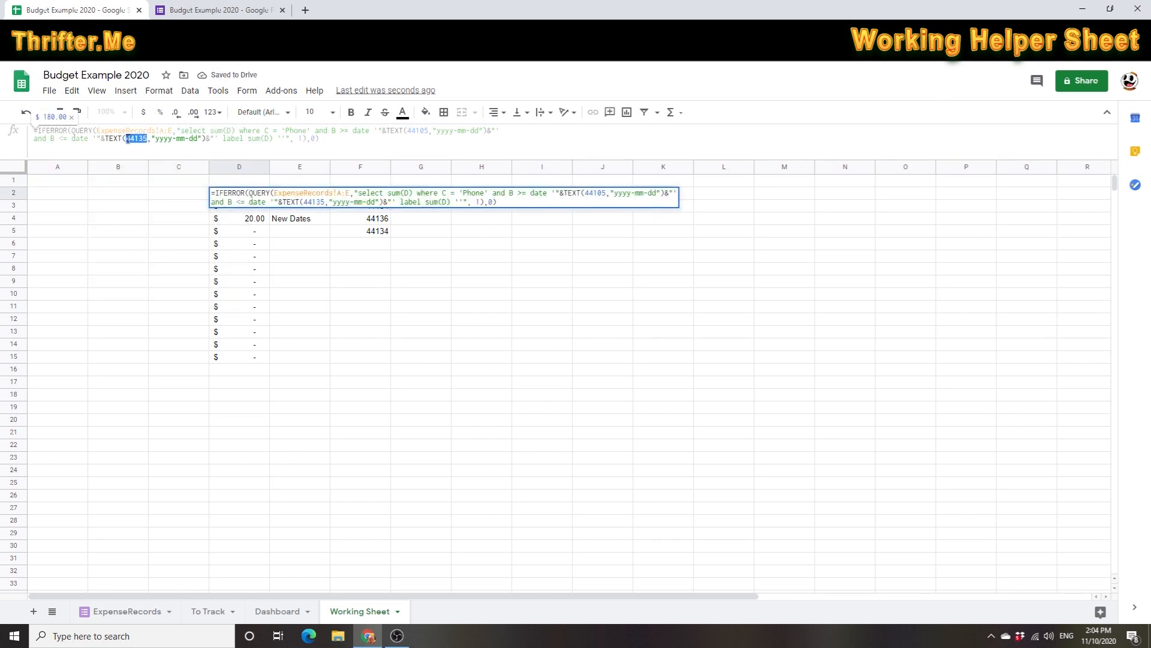
key("Escape")
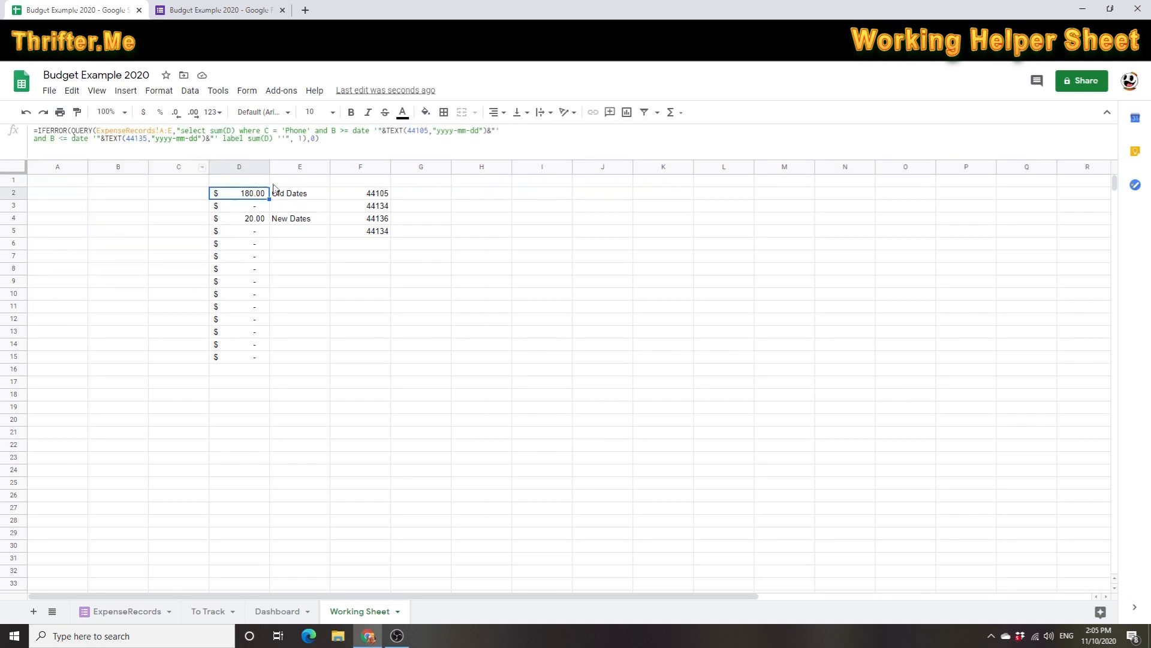
left_click(373, 205)
double_click(379, 210)
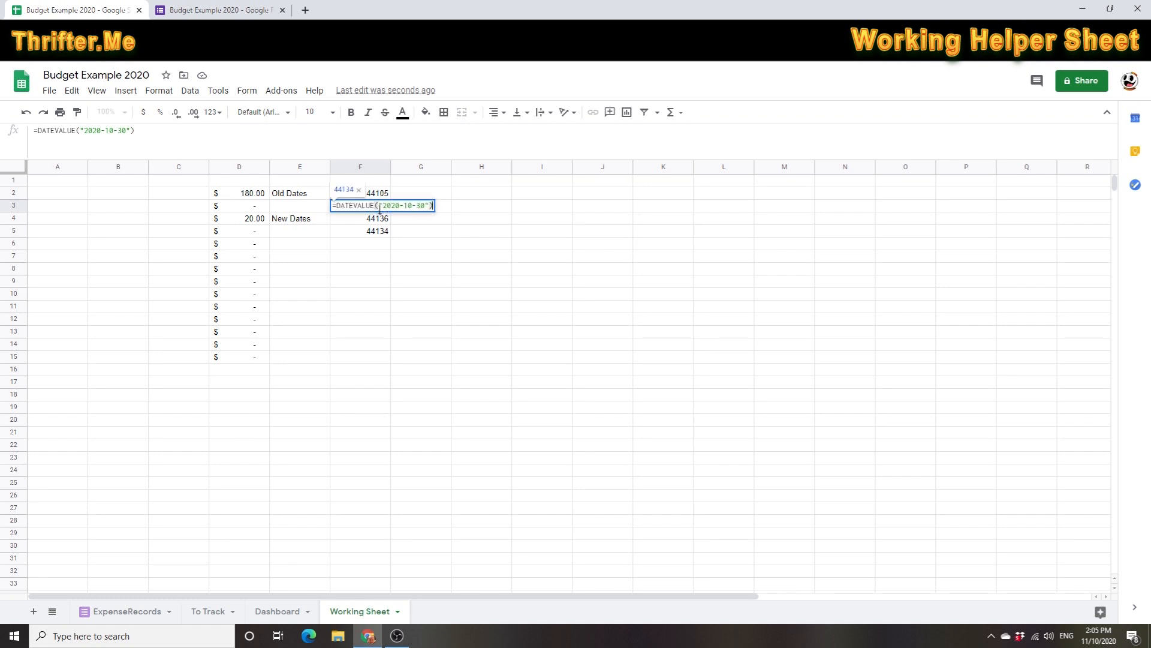
key("ctrl+a")
type("44135")
key("Return")
left_click(386, 281)
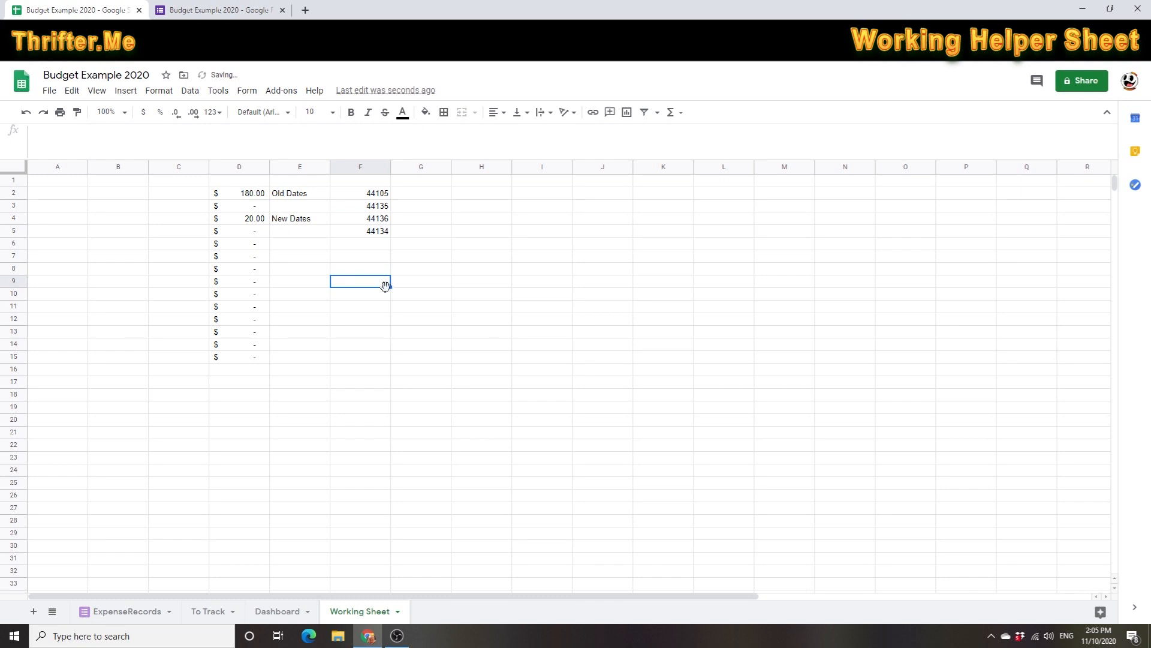
left_click(323, 307)
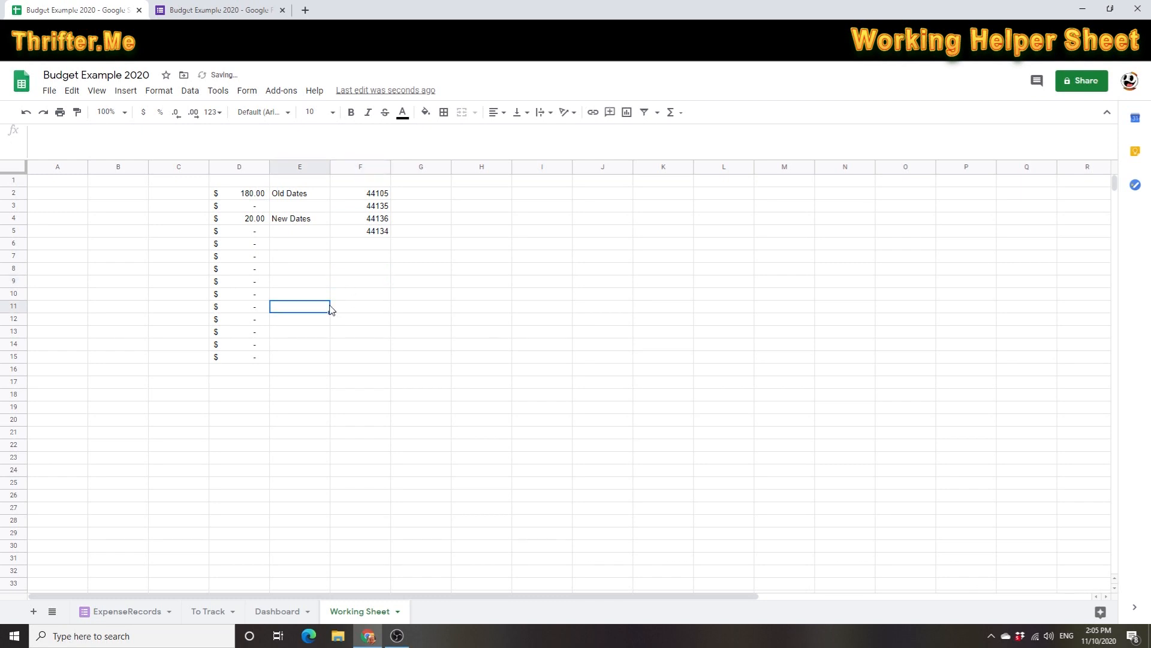
left_click(255, 198)
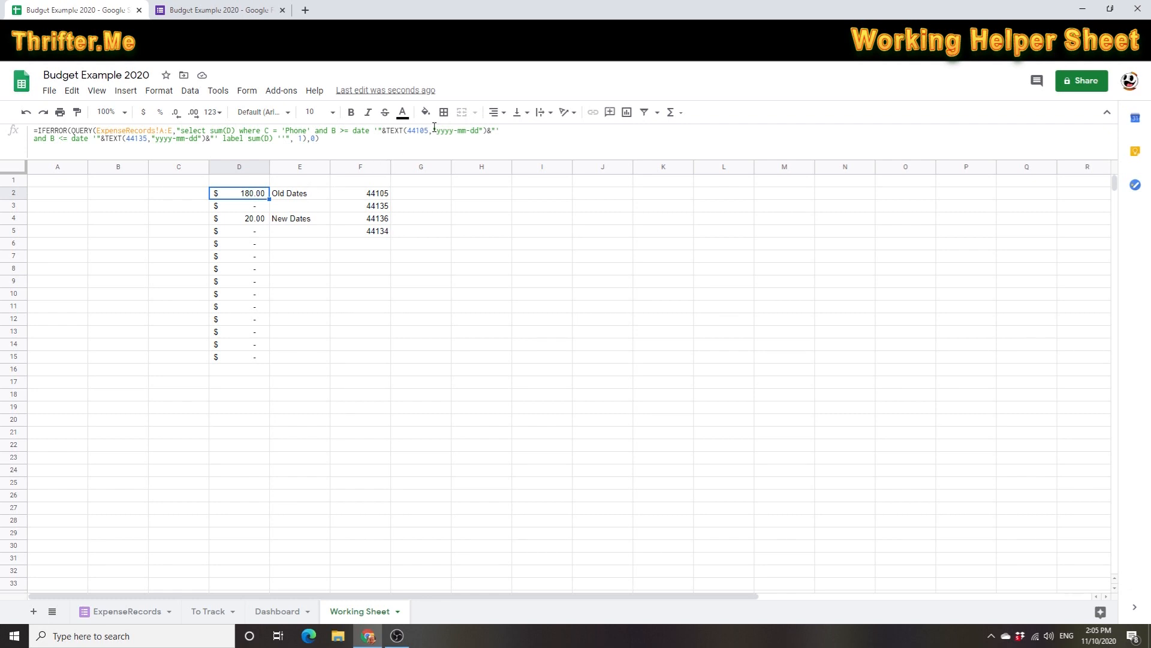
left_click(380, 196)
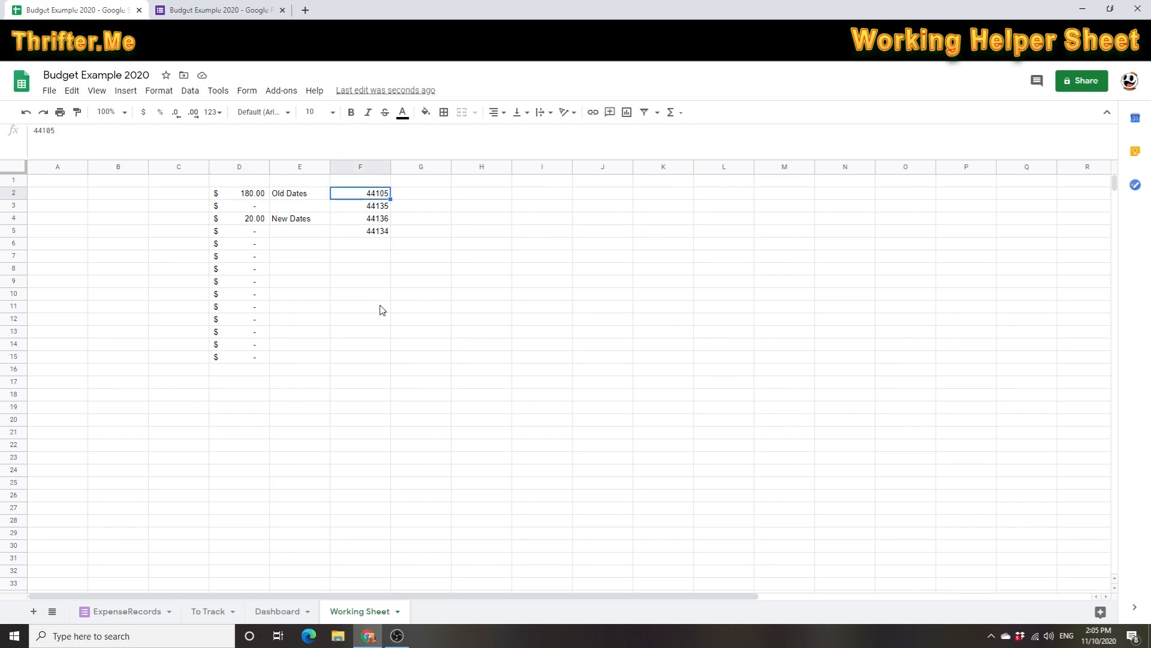
key("ctrl+f")
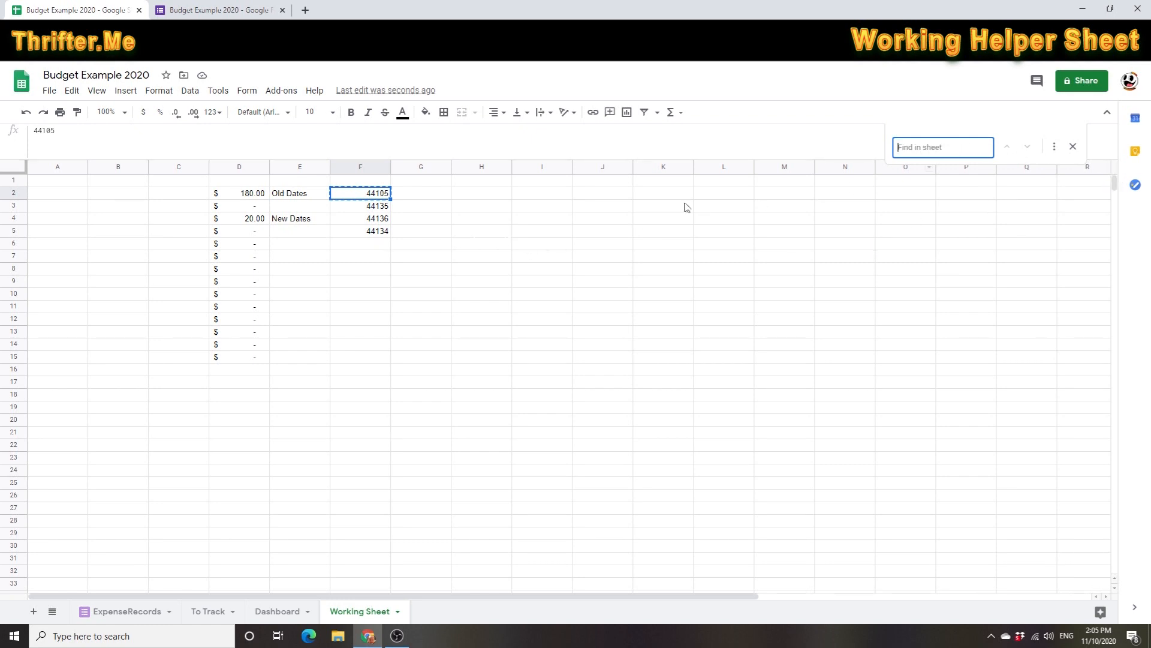
type("44105")
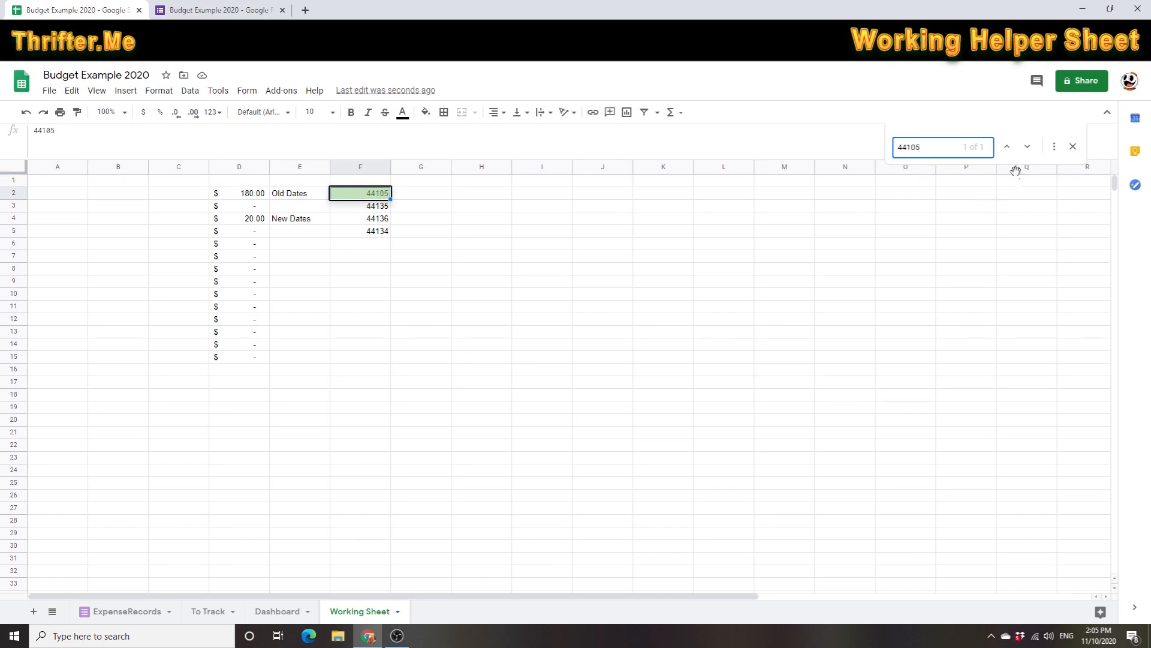
left_click(1054, 147)
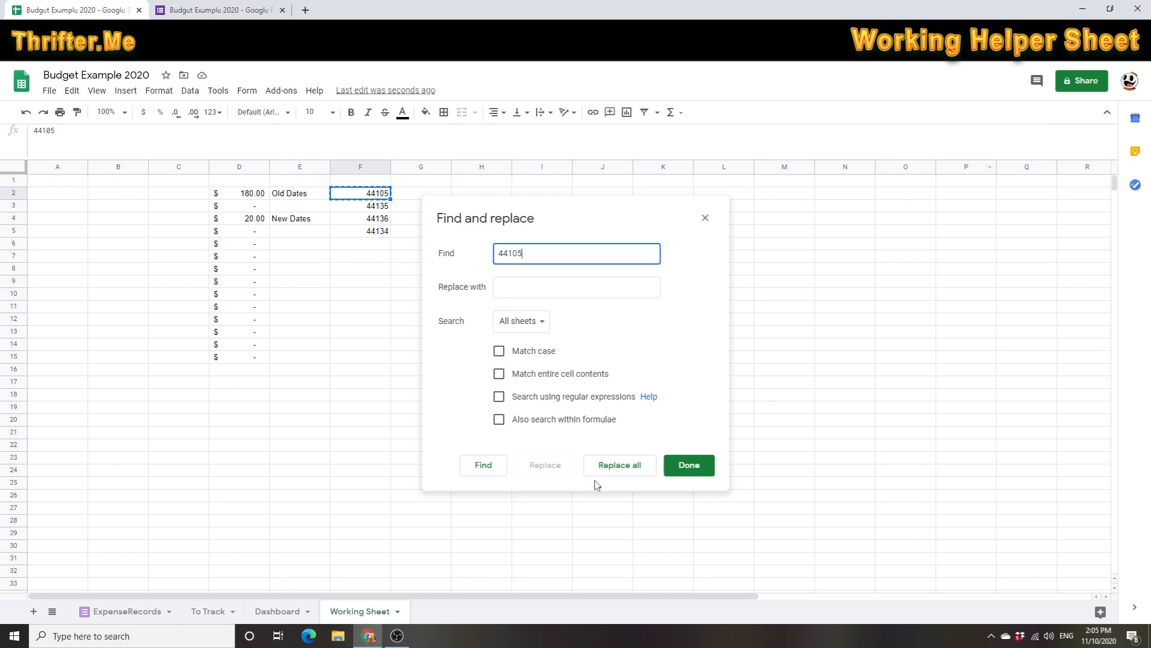
left_click(693, 469)
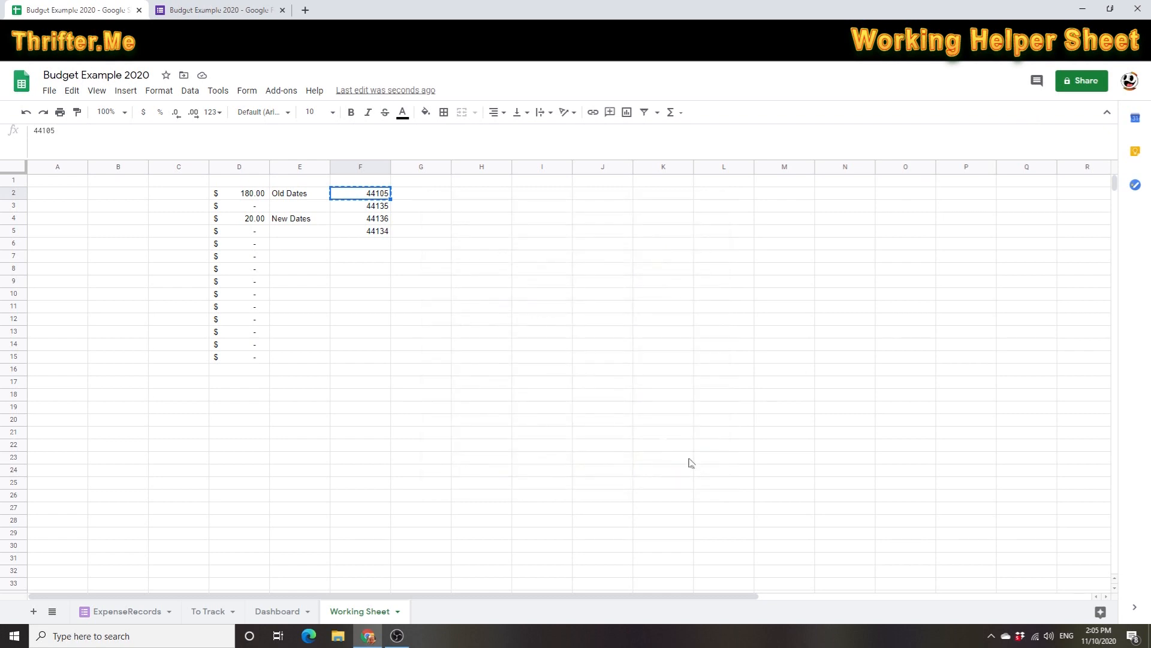
left_click(568, 331)
- Replace every 44105 with 44136 in this sheet only, including inside formulas, and check the Phone formula in D2
key("ctrl+f")
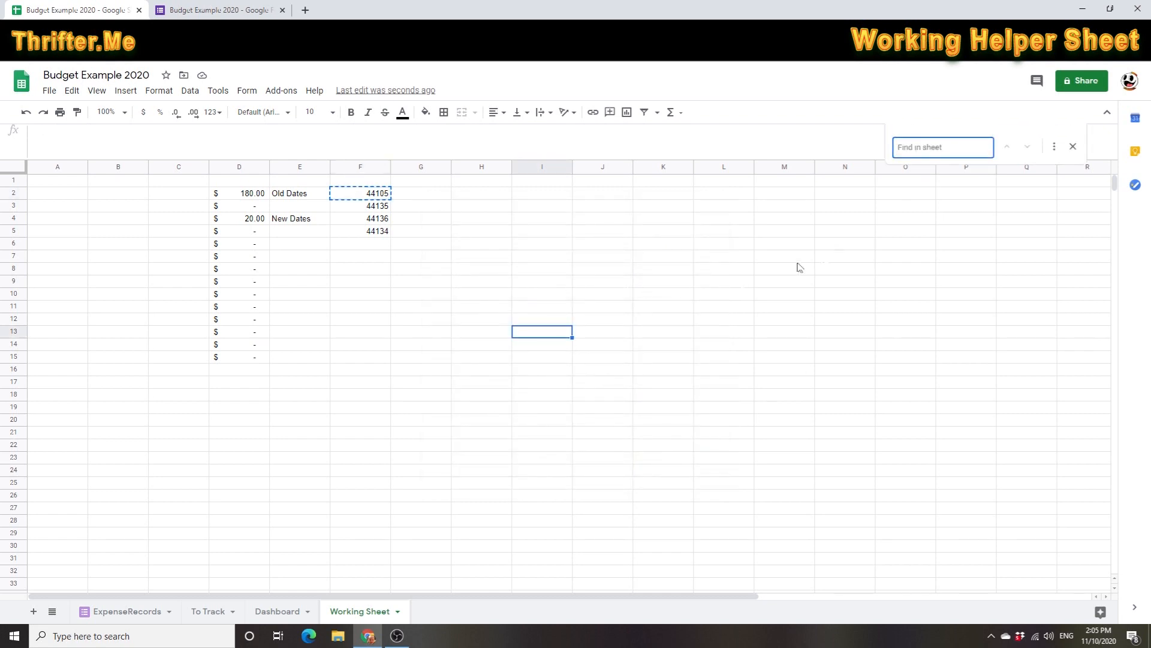
left_click(1055, 150)
type("44105")
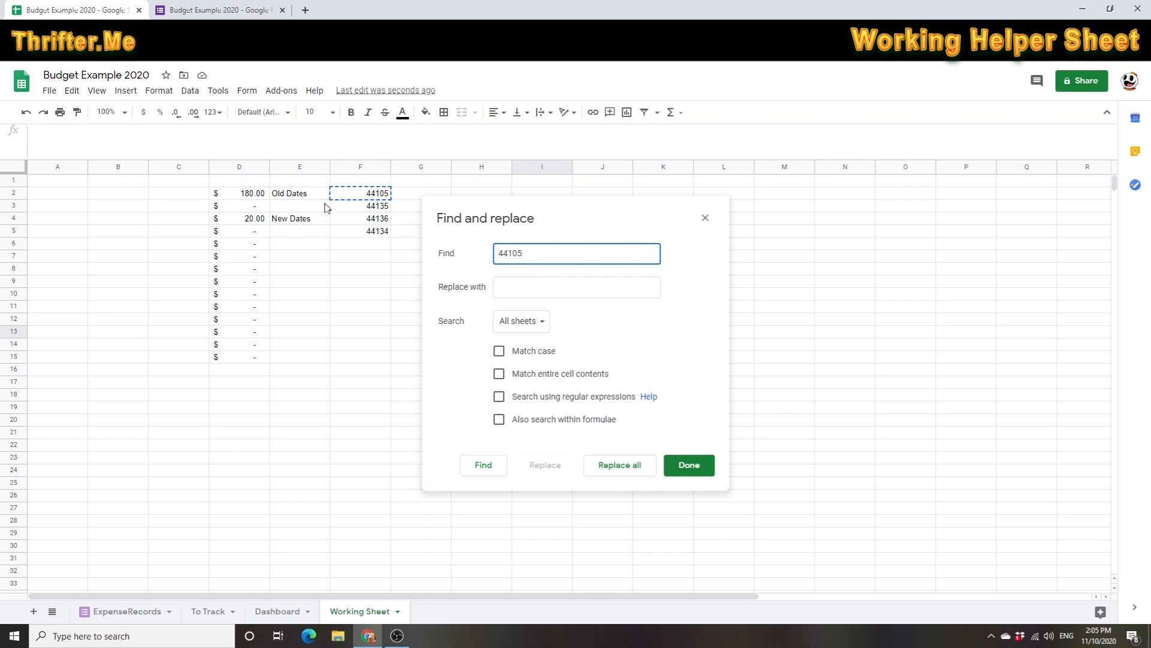
left_click(518, 293)
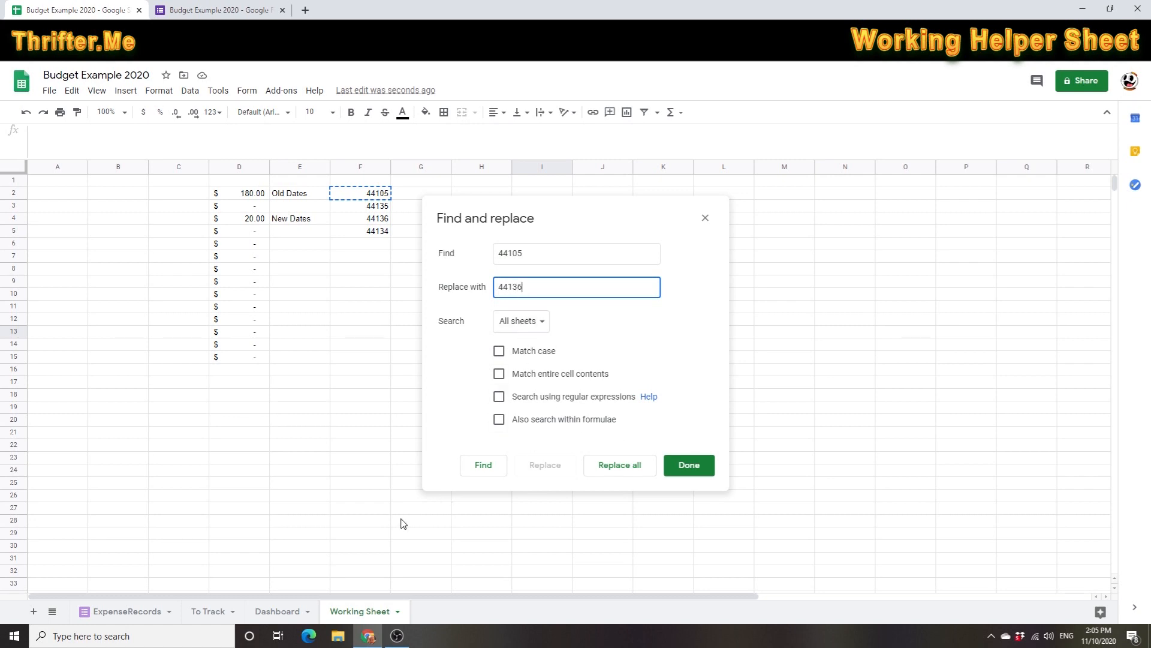
left_click(535, 327)
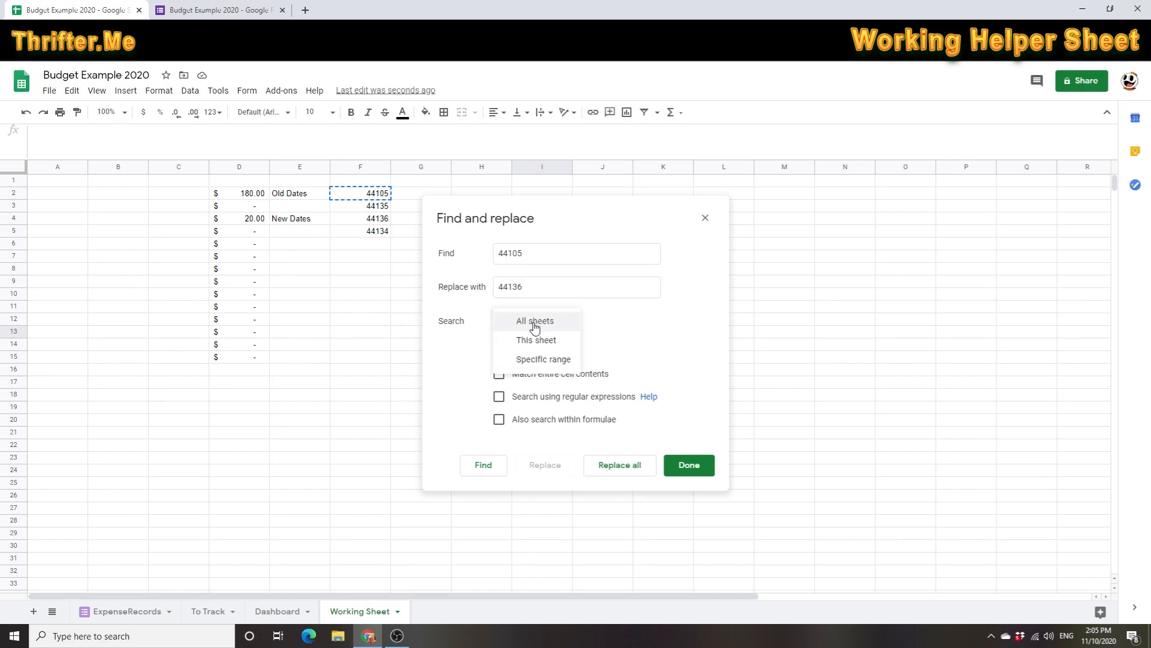
left_click(535, 345)
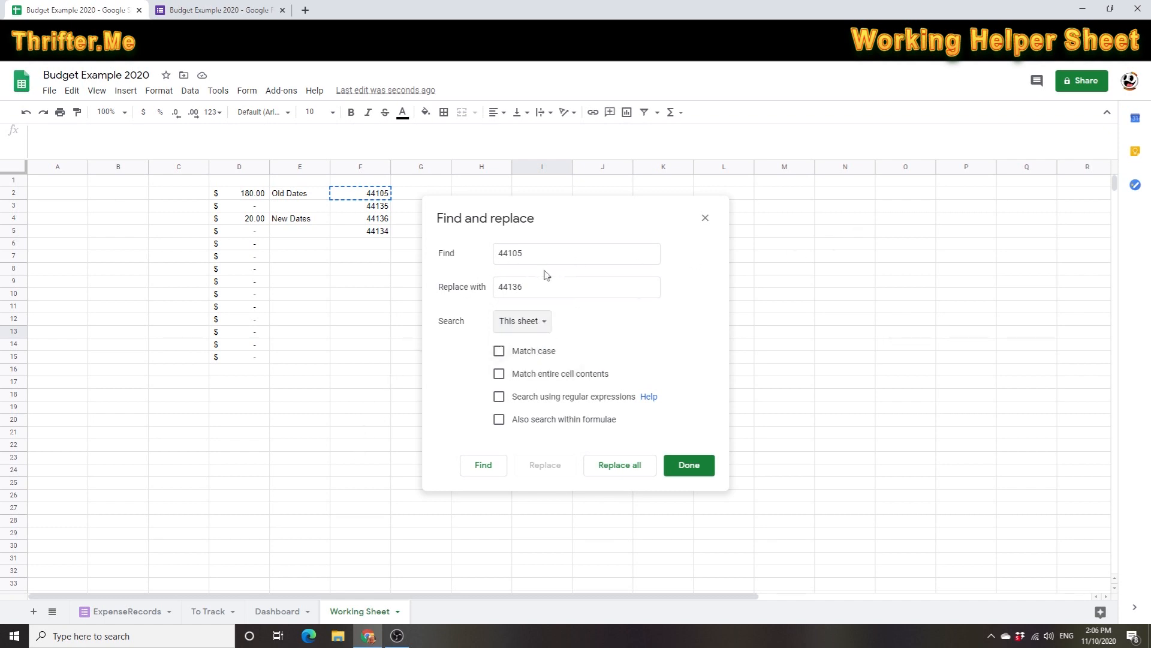
left_click(499, 419)
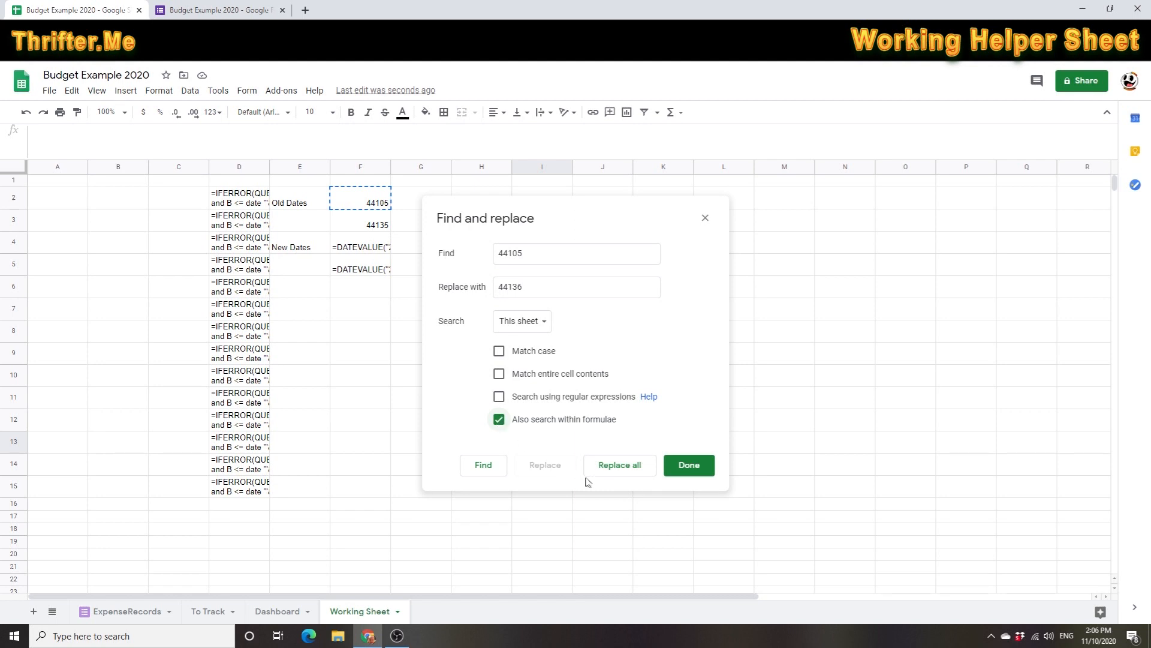
left_click(625, 472)
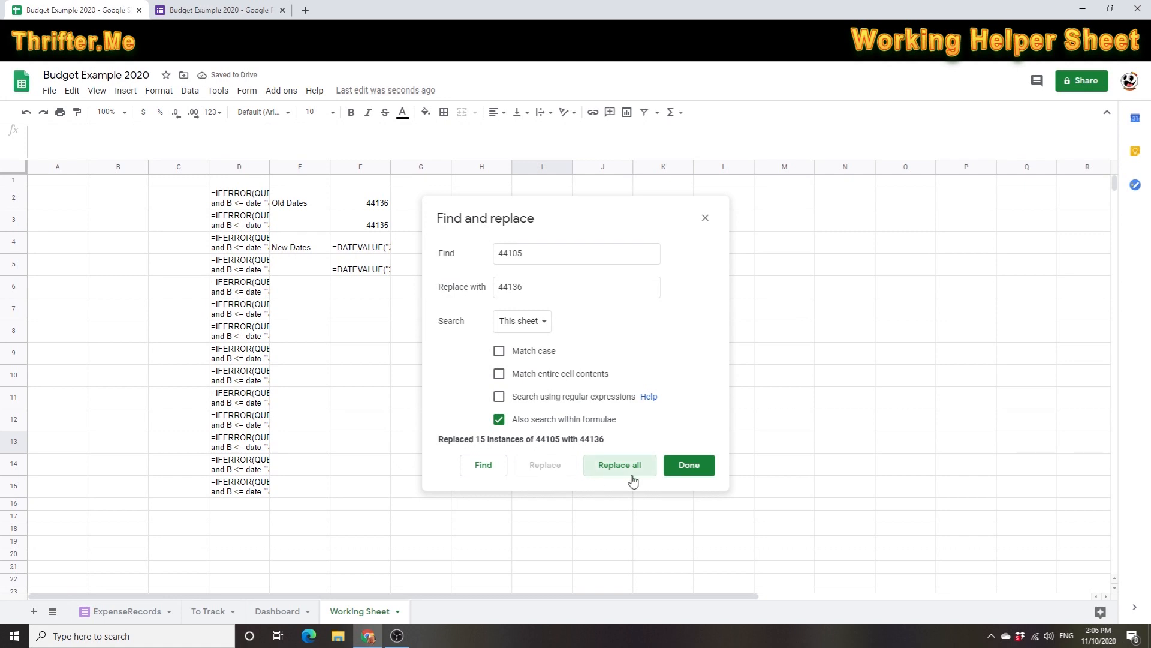
left_click(691, 471)
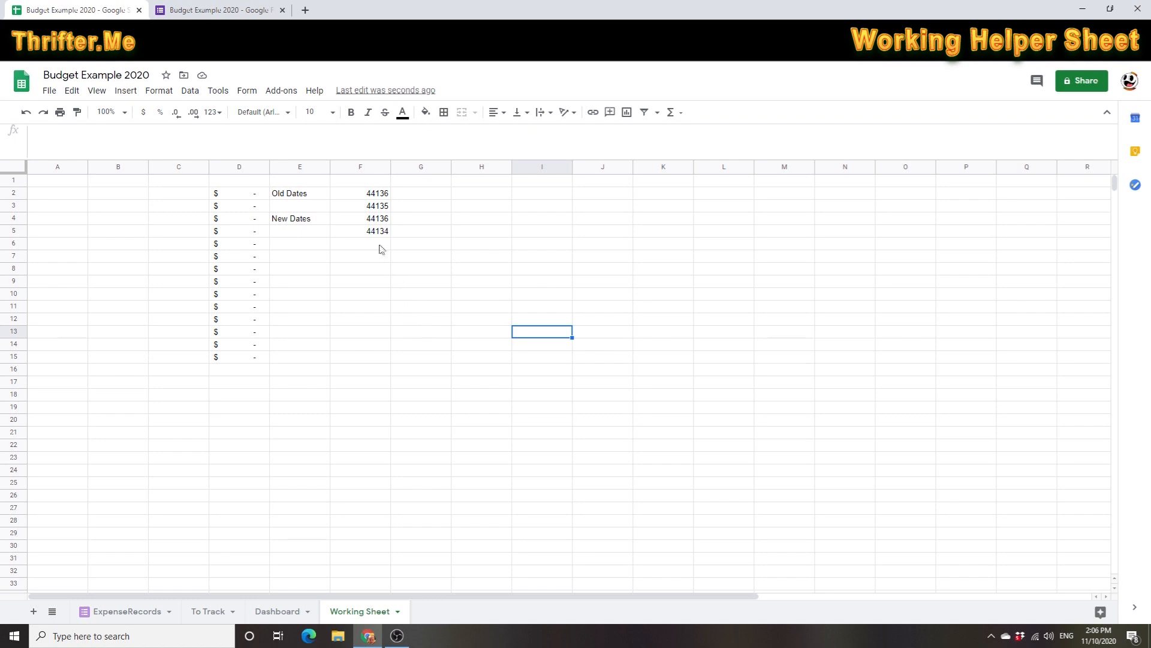
left_click(257, 198)
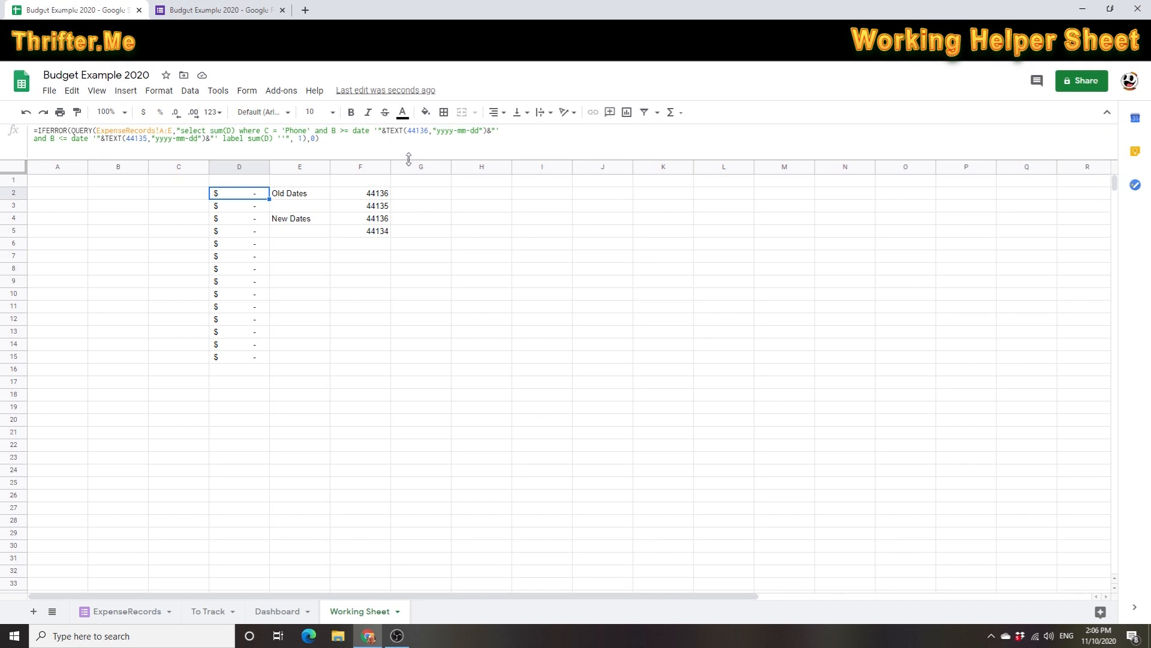
- Replace every 44135 with 44134 in this sheet only, including inside formulas
left_click(381, 220)
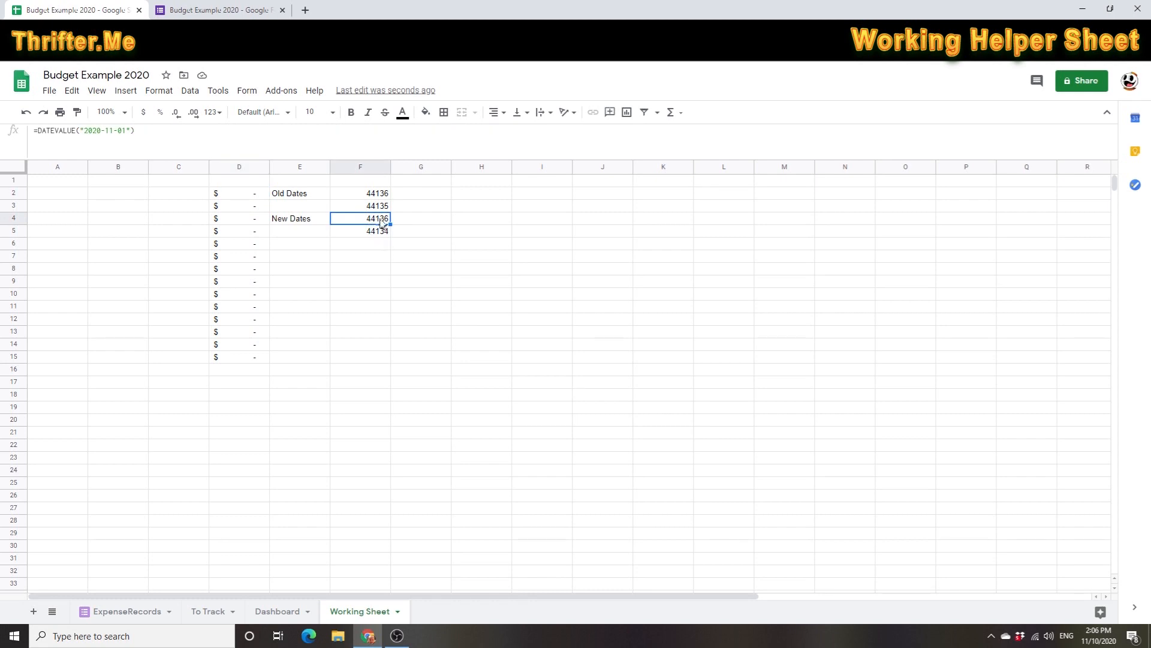
left_click(382, 233)
double_click(381, 206)
key("ctrl+c")
left_click(493, 248)
key("ctrl+f")
key("ctrl+v")
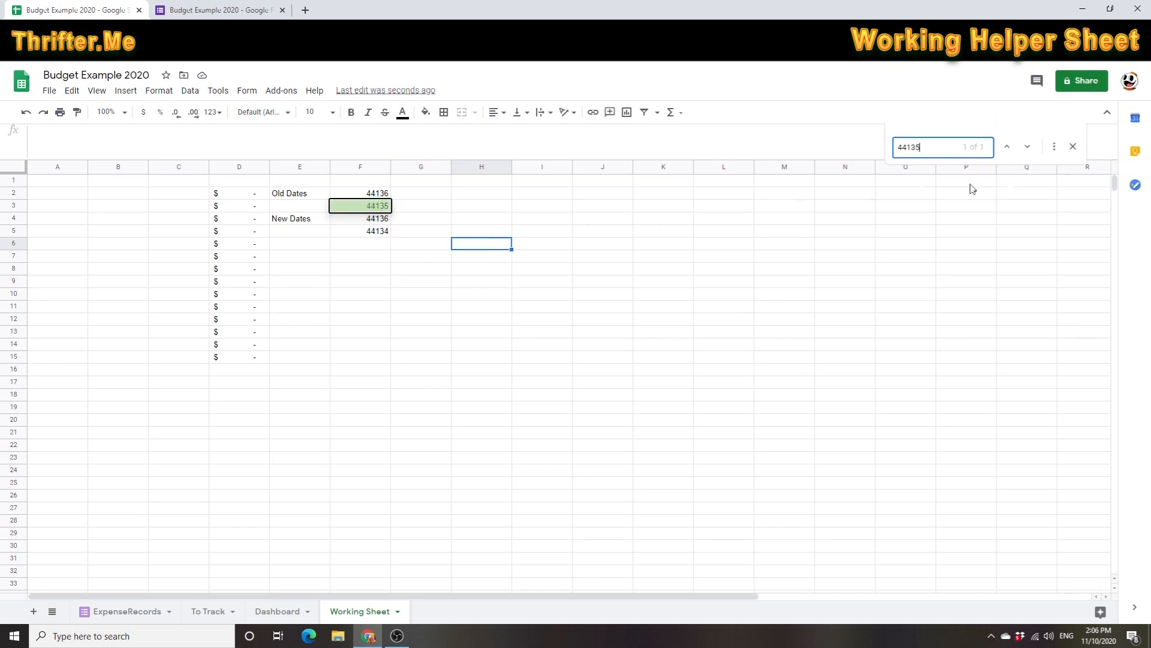
left_click(1054, 146)
left_click(518, 288)
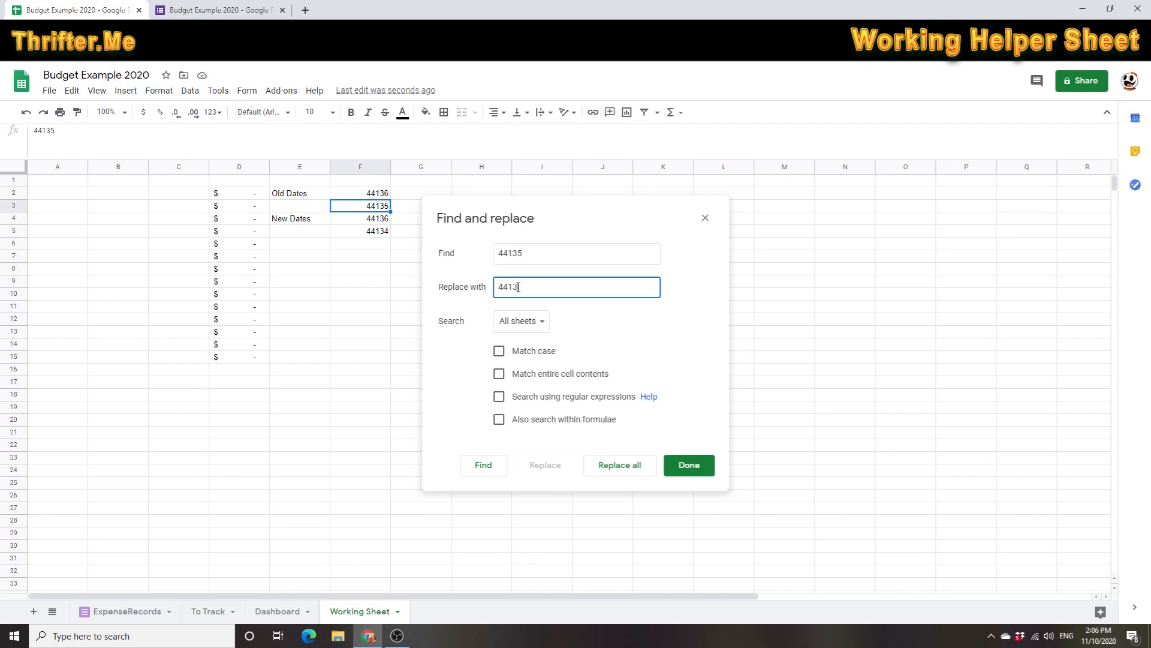
type("44134")
left_click(541, 322)
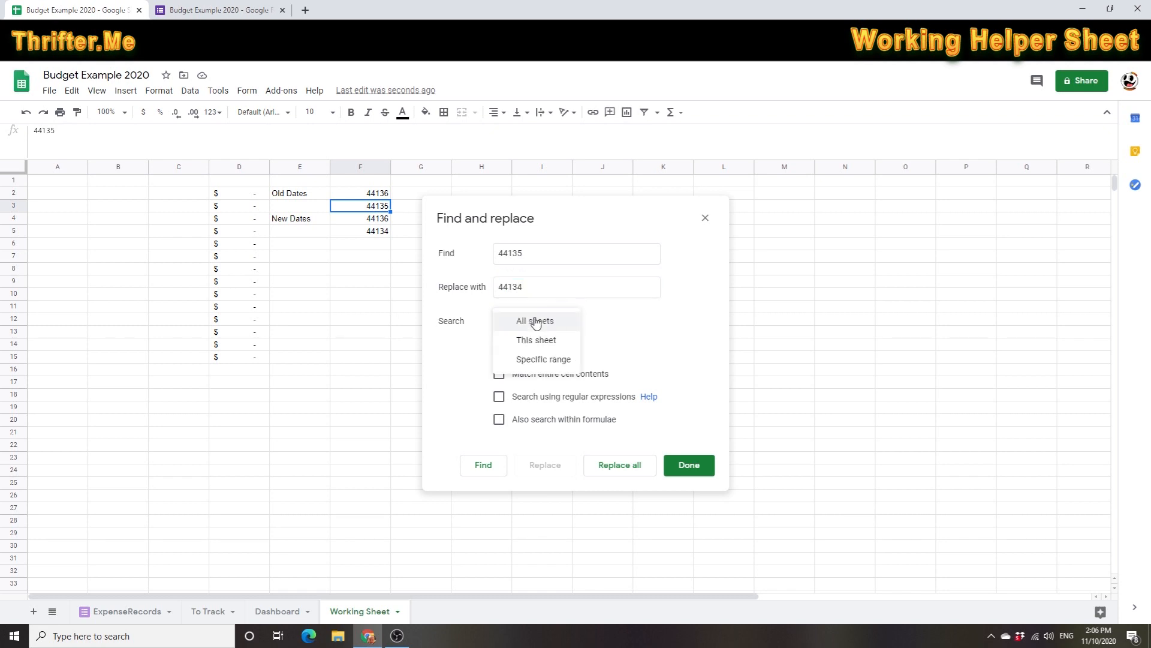
left_click(547, 342)
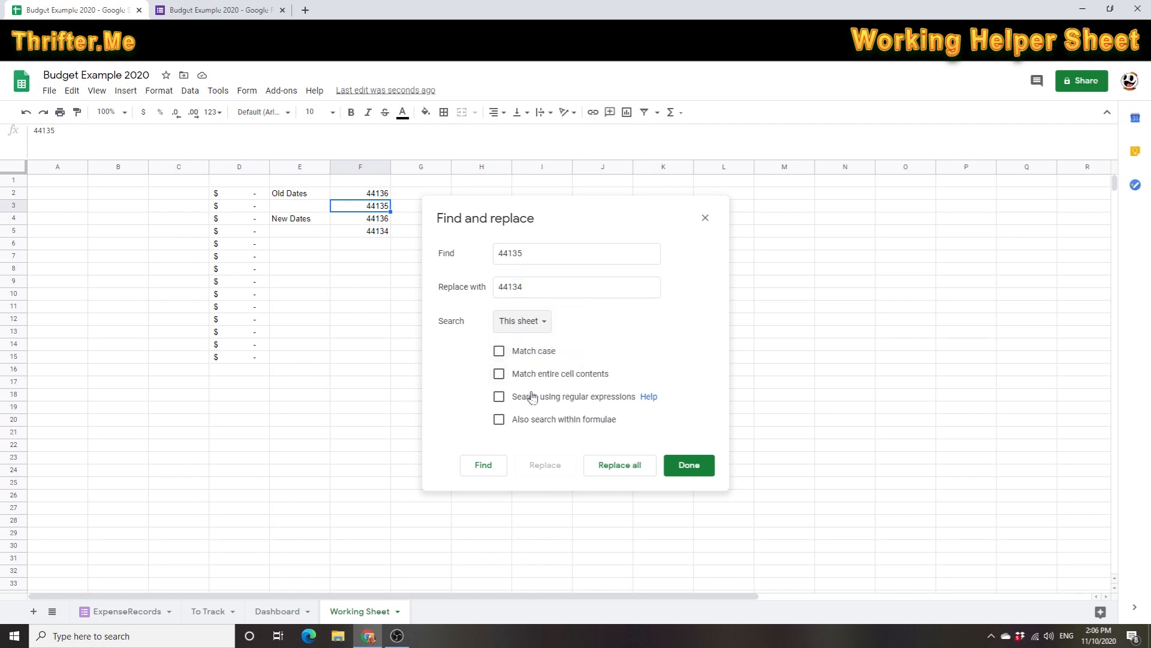
left_click(500, 420)
left_click(625, 467)
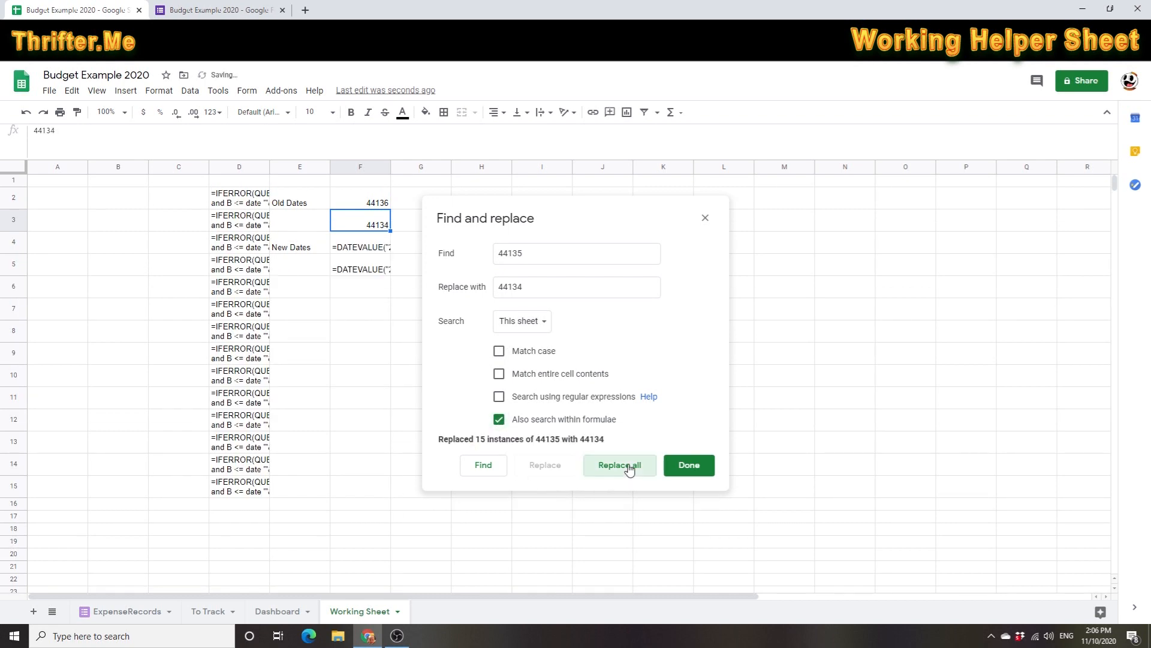
left_click(693, 469)
left_click(490, 396)
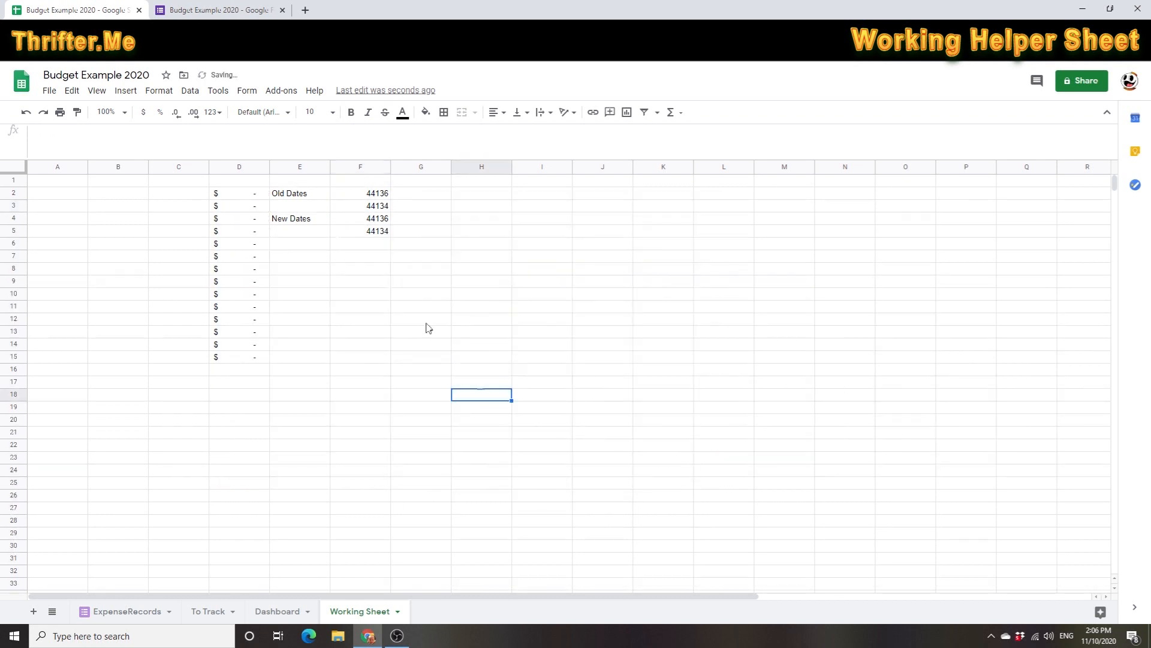
- Copy the adapted formulas D2:D15 from the Working Sheet into the Dashboard's Nov 2020 column, Phone through Haircut, starting at E3
left_click(244, 194)
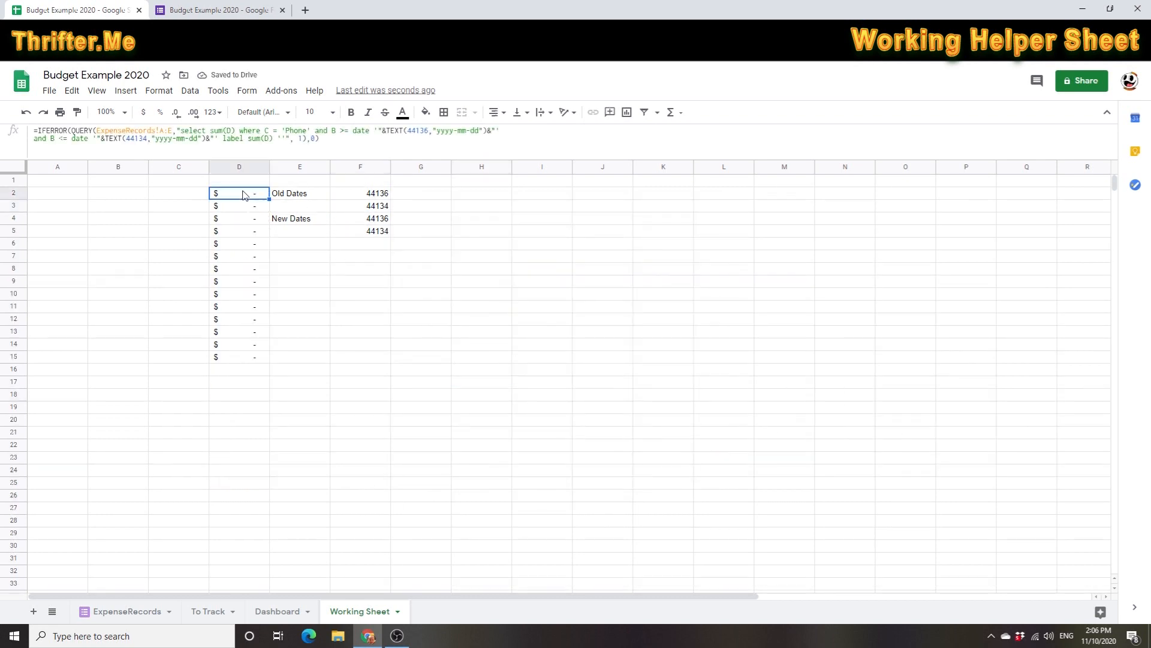
left_click(244, 360, "shift")
key("ctrl+c")
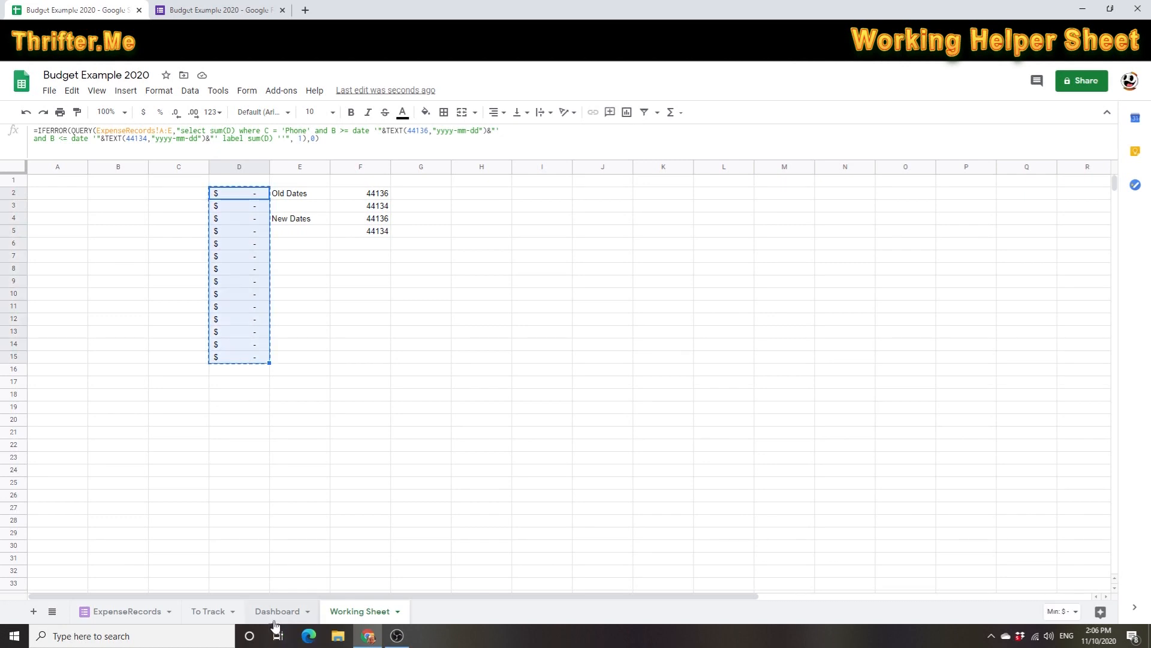
left_click(277, 611)
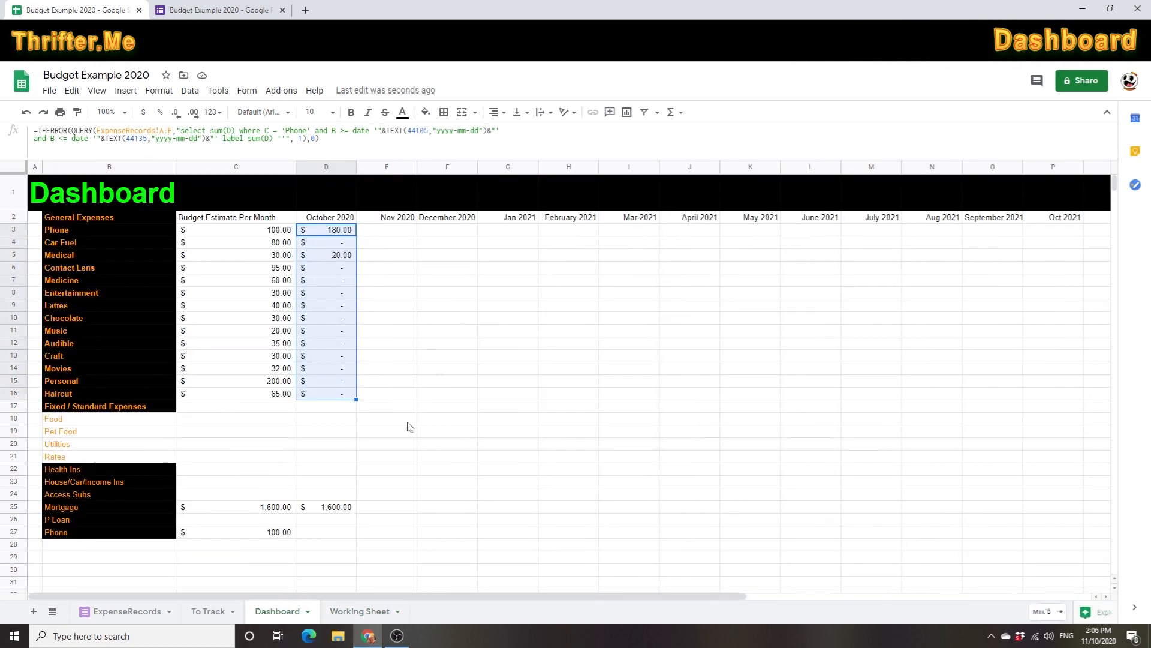
left_click(395, 231)
key("ctrl+v")
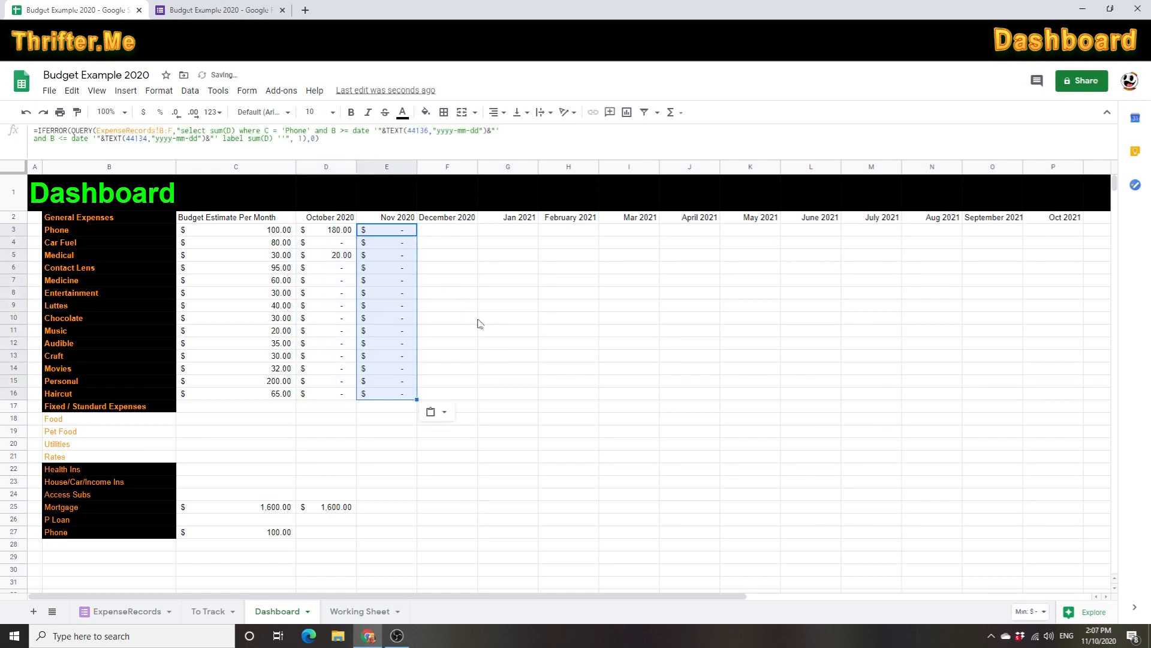
left_click(482, 322)
- Copy the October 2020 Mortgage formula into the Nov 2020 column at E25
left_click(458, 489)
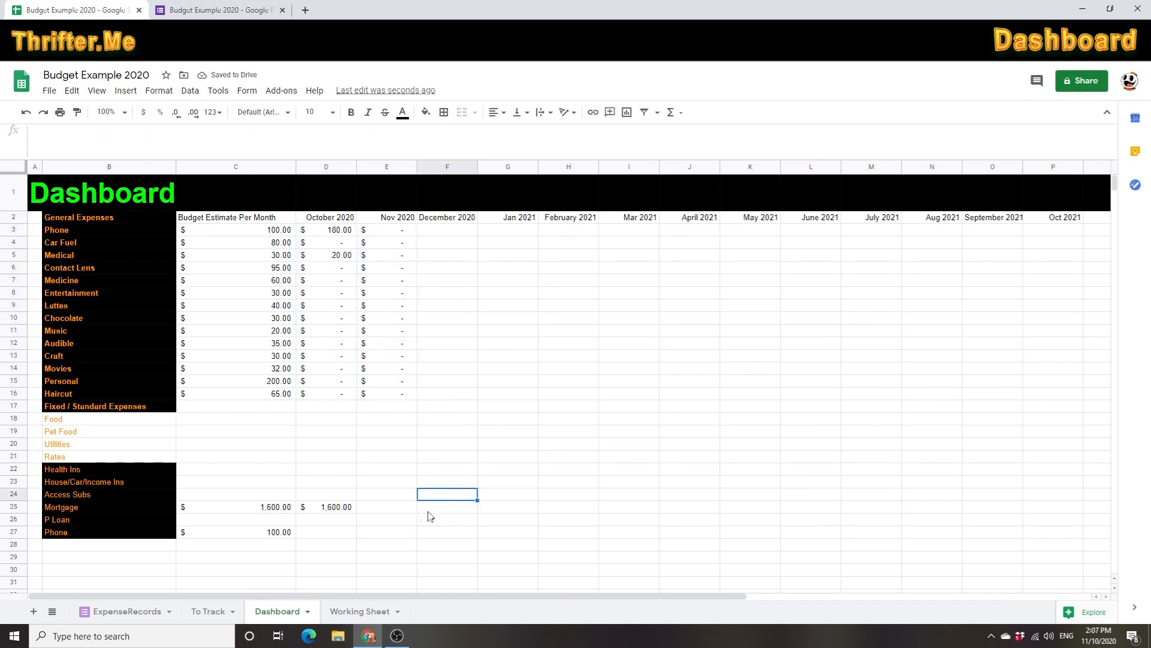
left_click(340, 508)
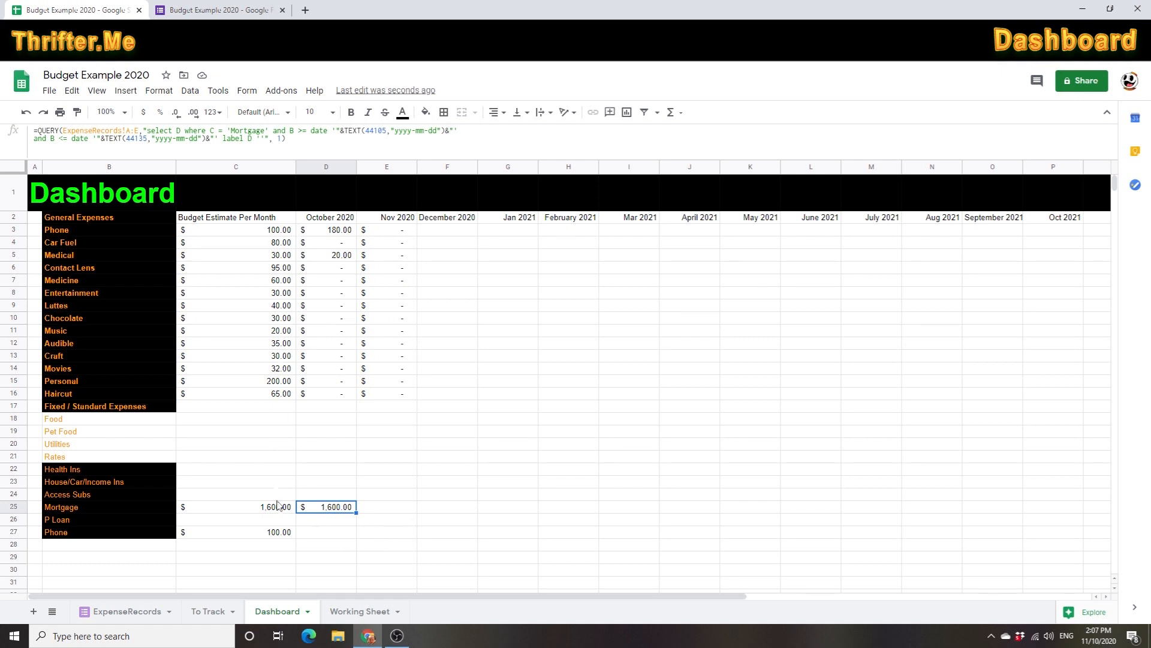
left_click(289, 458)
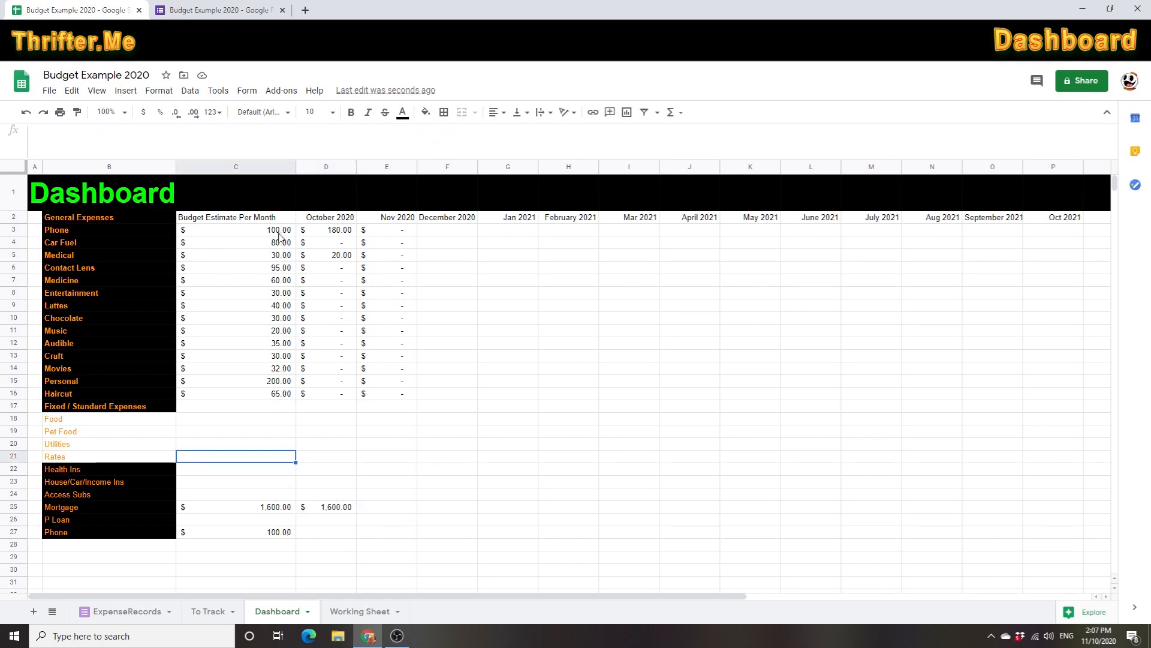
left_click(345, 511)
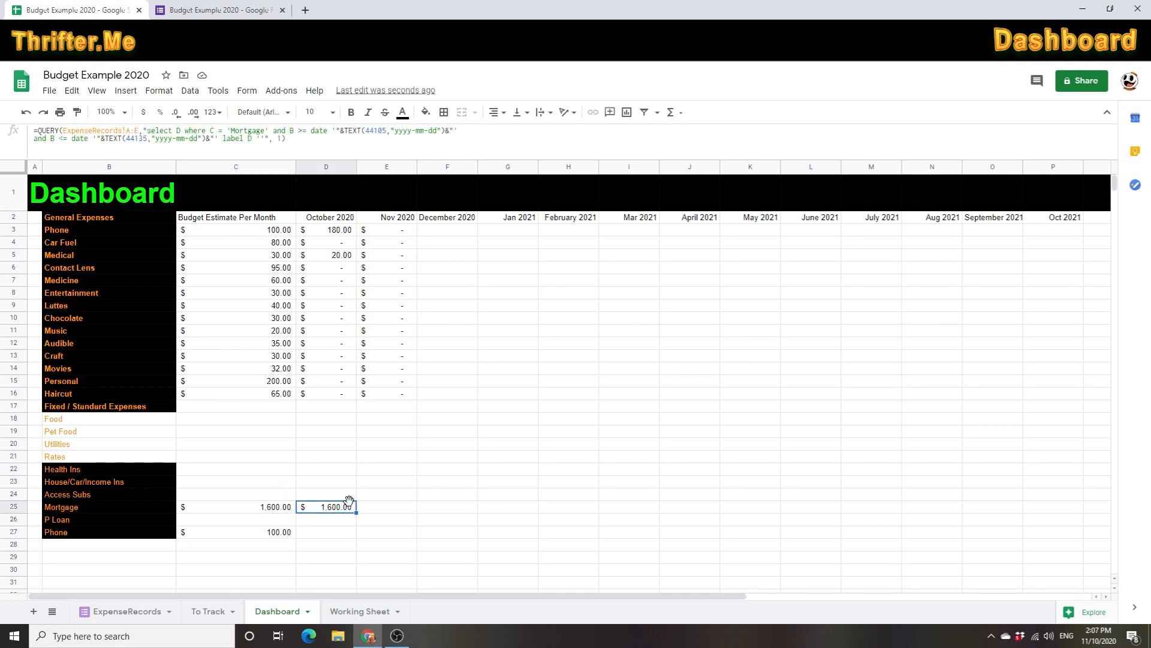
key("ctrl+c")
left_click(384, 505)
key("ctrl+v")
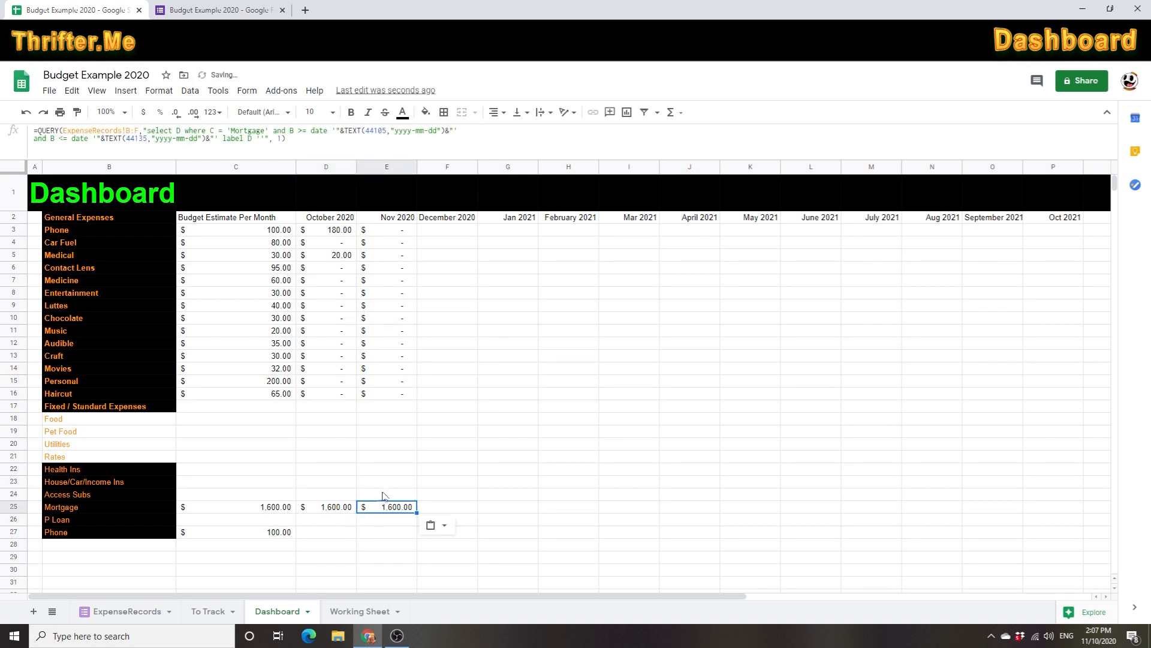
- Check the start date in the Nov 2020 Haircut formula and set the Mortgage formula's start date in E25 to 44136
left_click(393, 398)
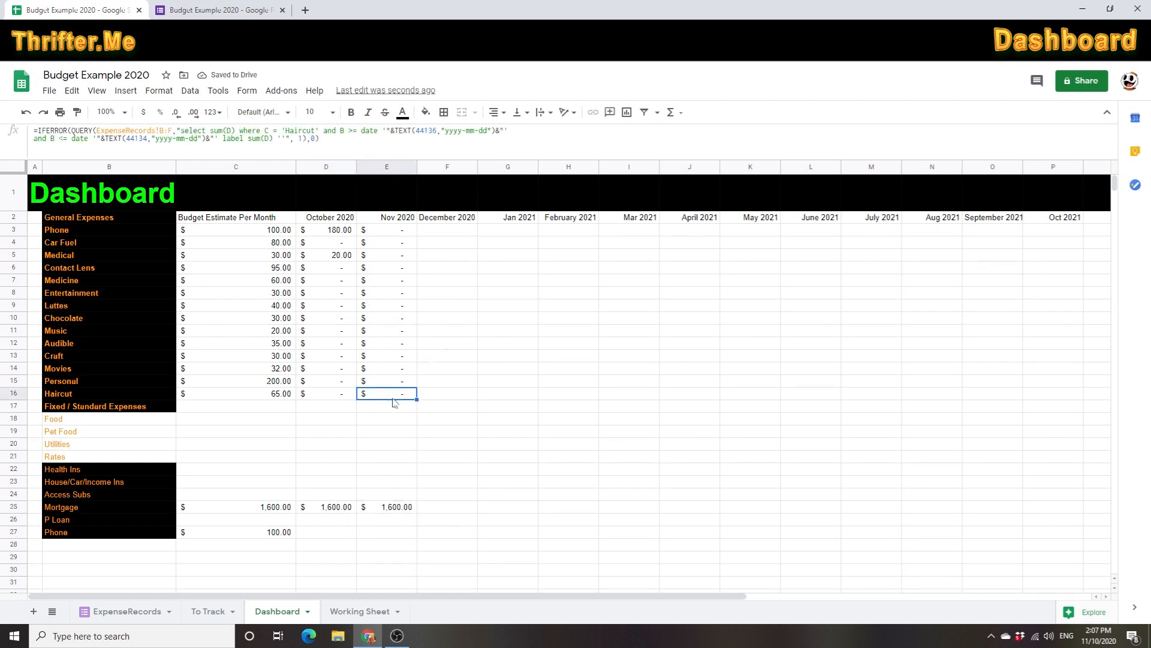
double_click(425, 131)
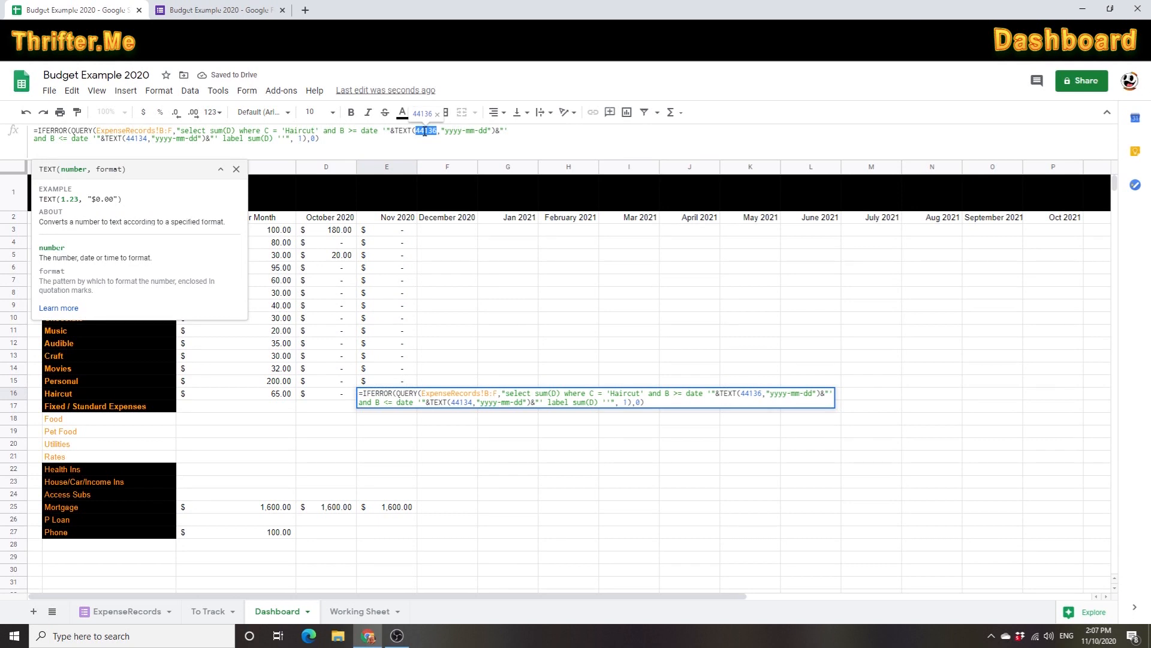
key("Return")
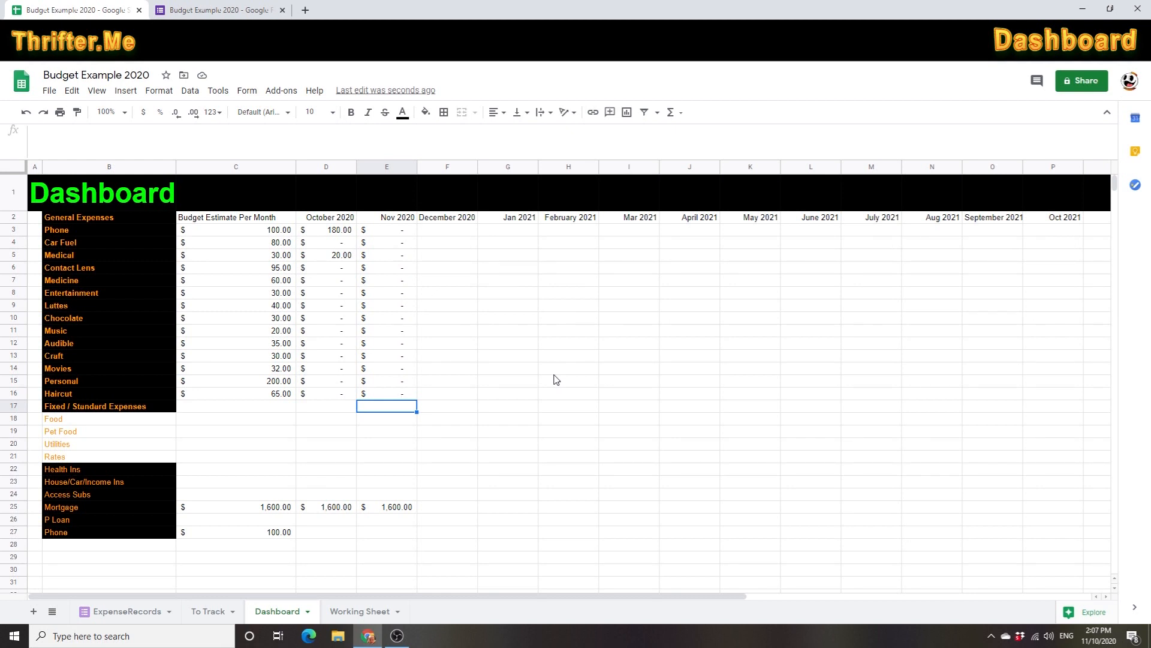
double_click(395, 507)
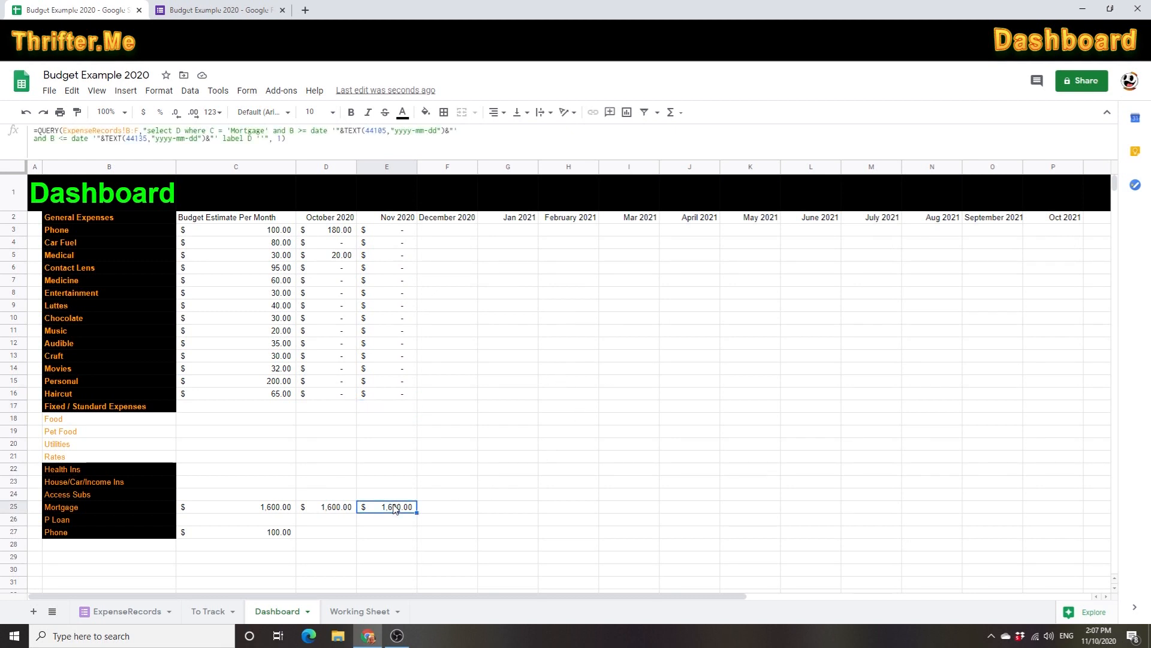
double_click(696, 507)
type("44136")
key("Return")
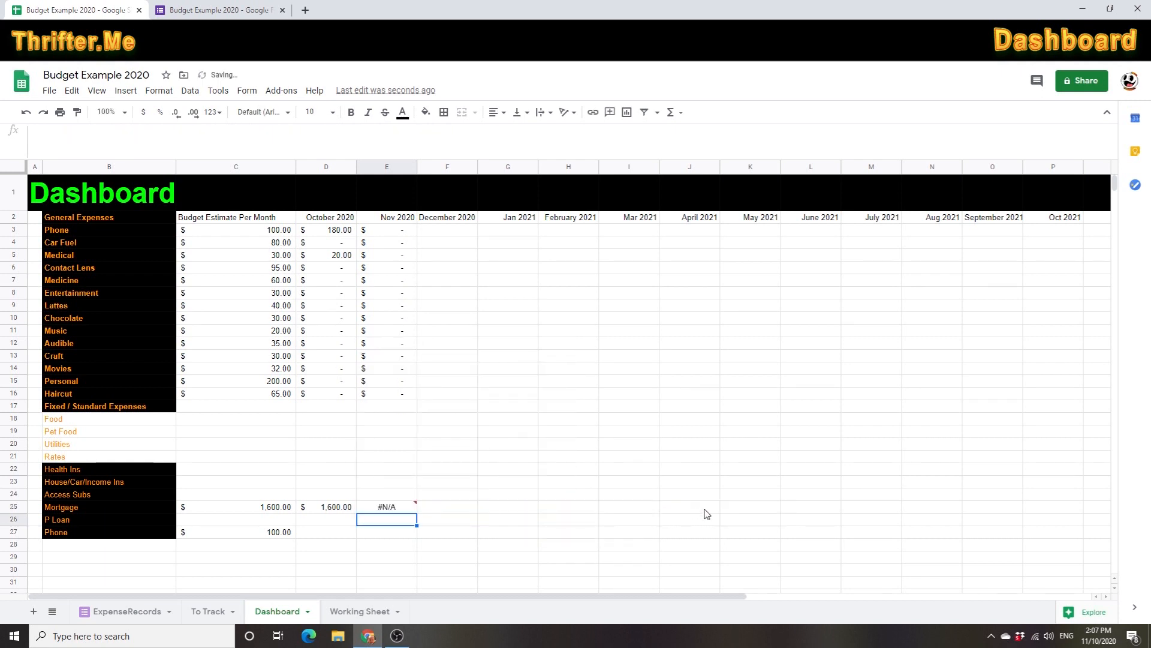
- Set the end date in the Nov 2020 Mortgage formula in E25 to 44165
left_click(400, 382)
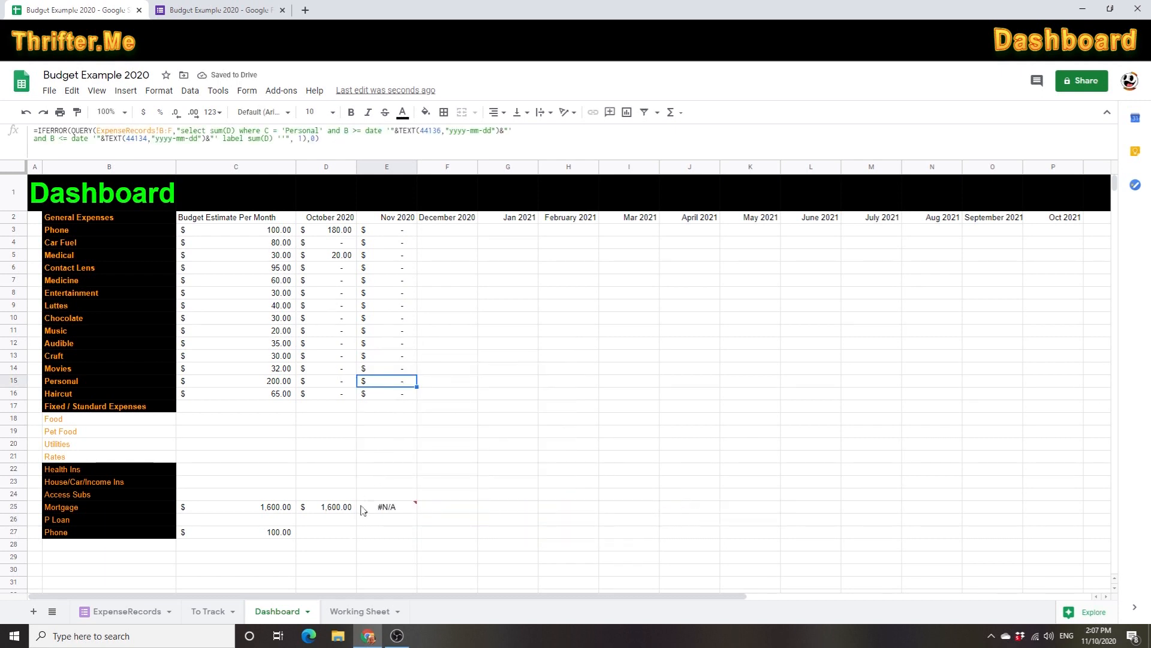
left_click(399, 510)
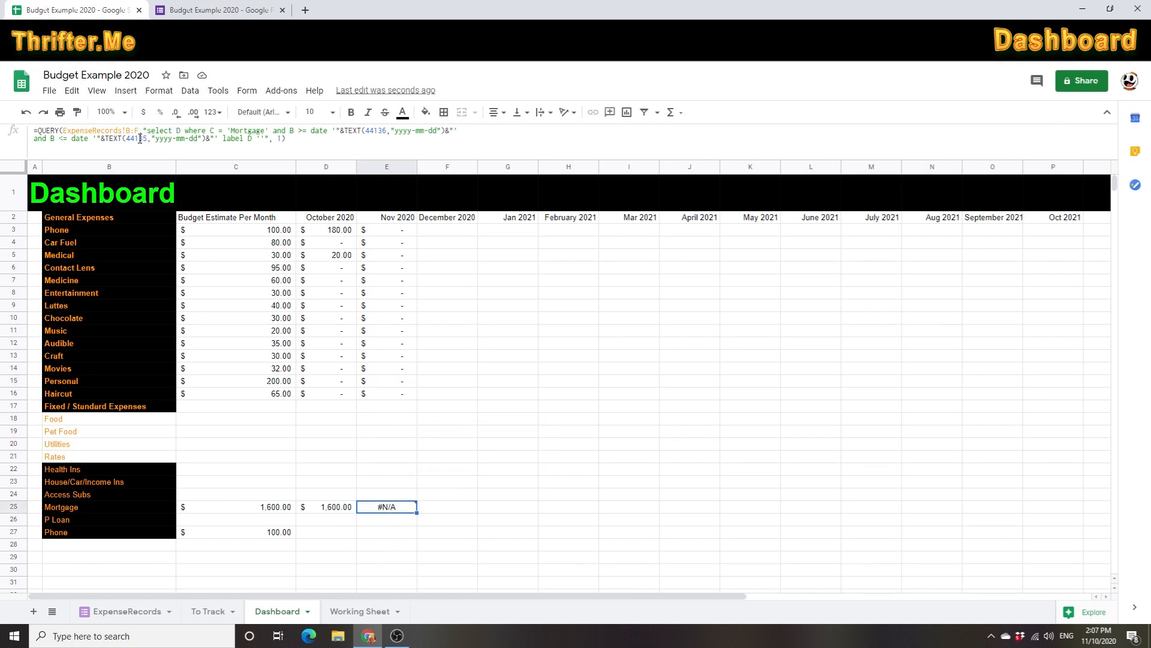
left_click_drag(139, 139, 144, 139)
type("65")
key("Return")
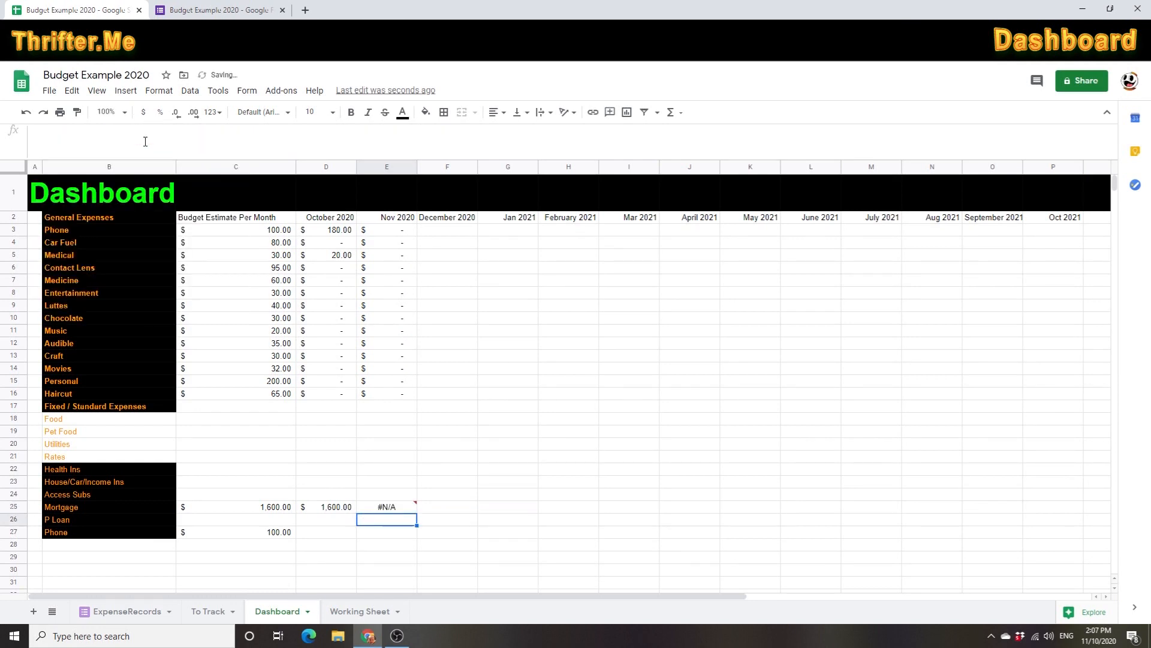
- Check the New Dates formulas on the Working Sheet and correct the end date in F5 to =DATEVALUE("2020-11-30")
left_click(401, 383)
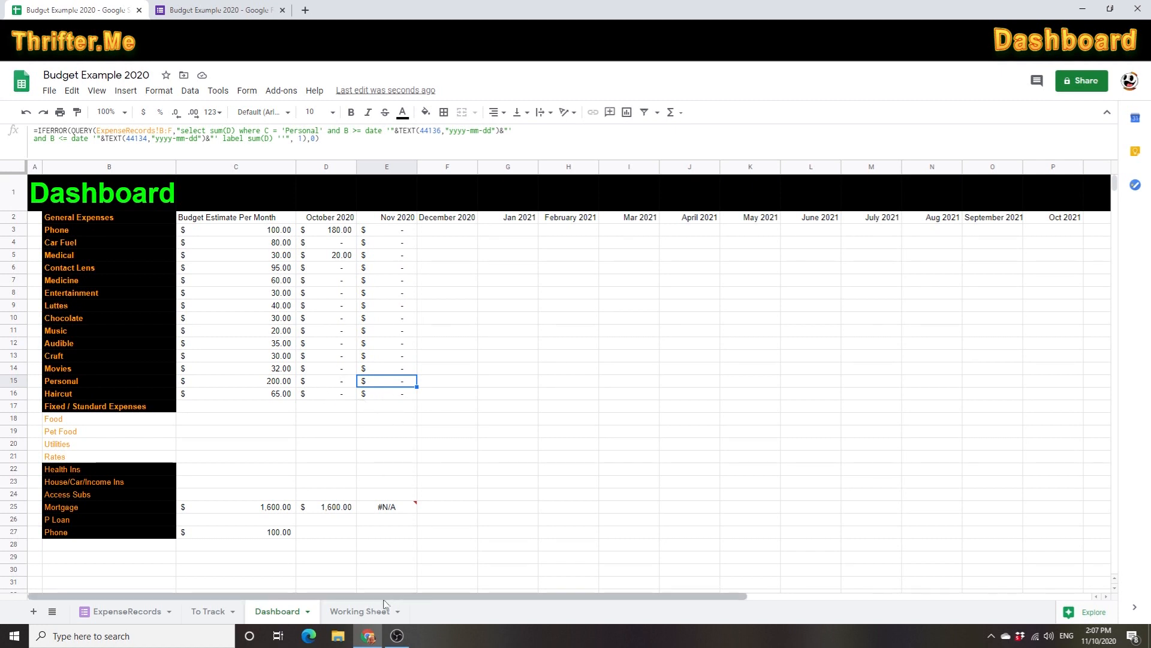
left_click(367, 612)
left_click(384, 232)
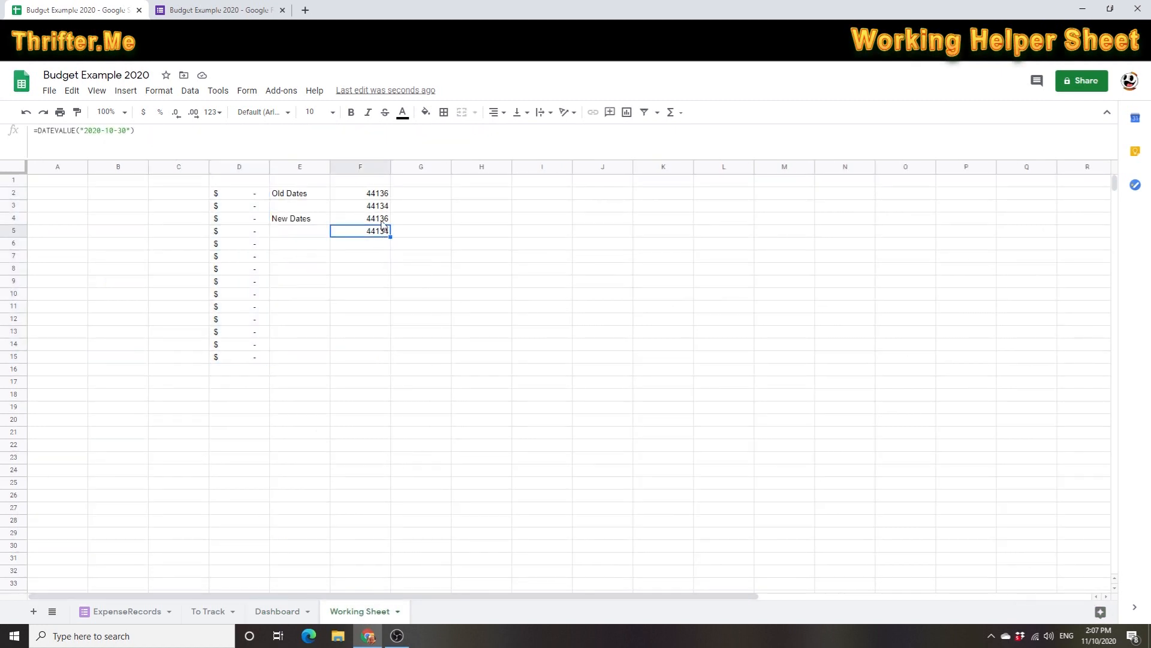
left_click(384, 221)
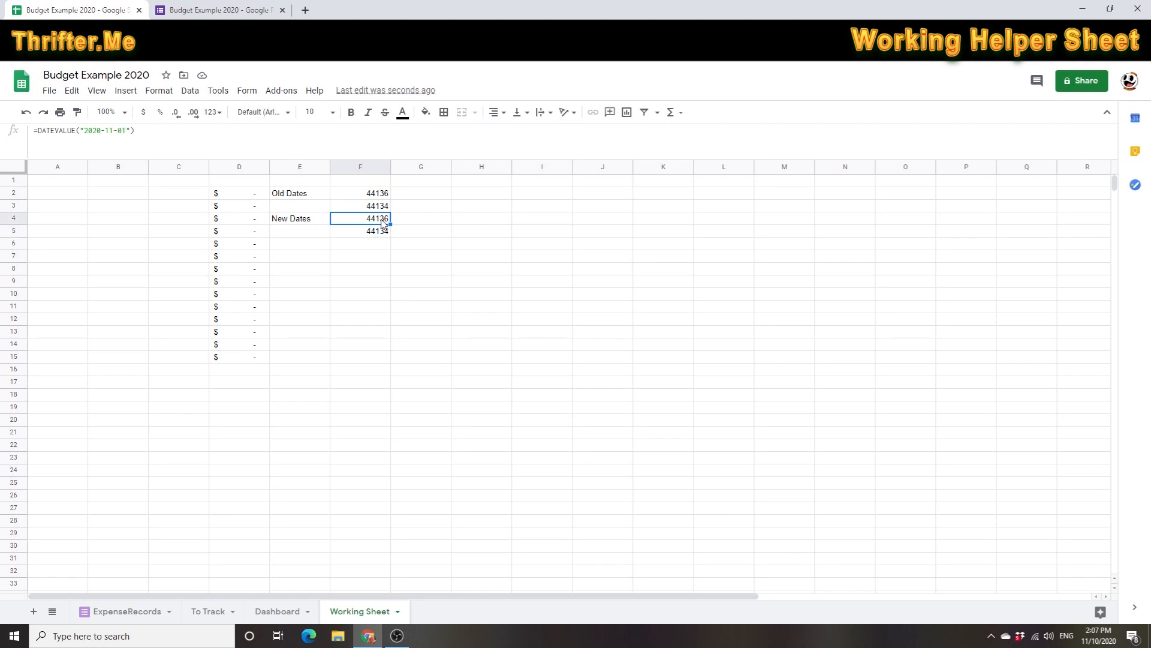
left_click(380, 234)
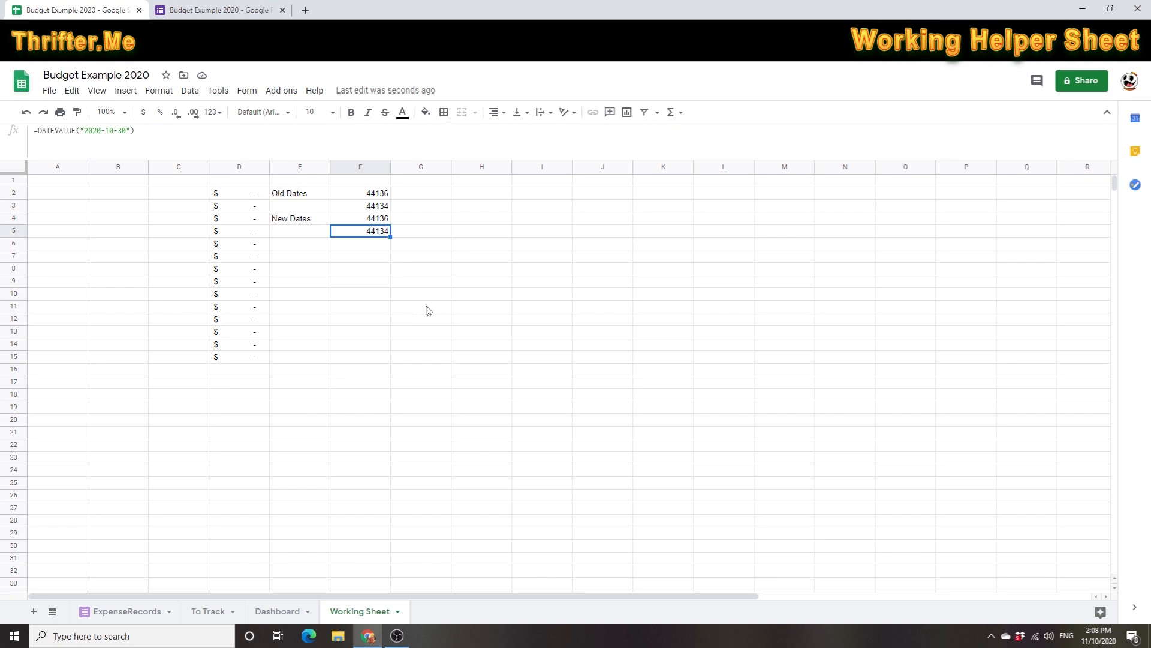
left_click(112, 130)
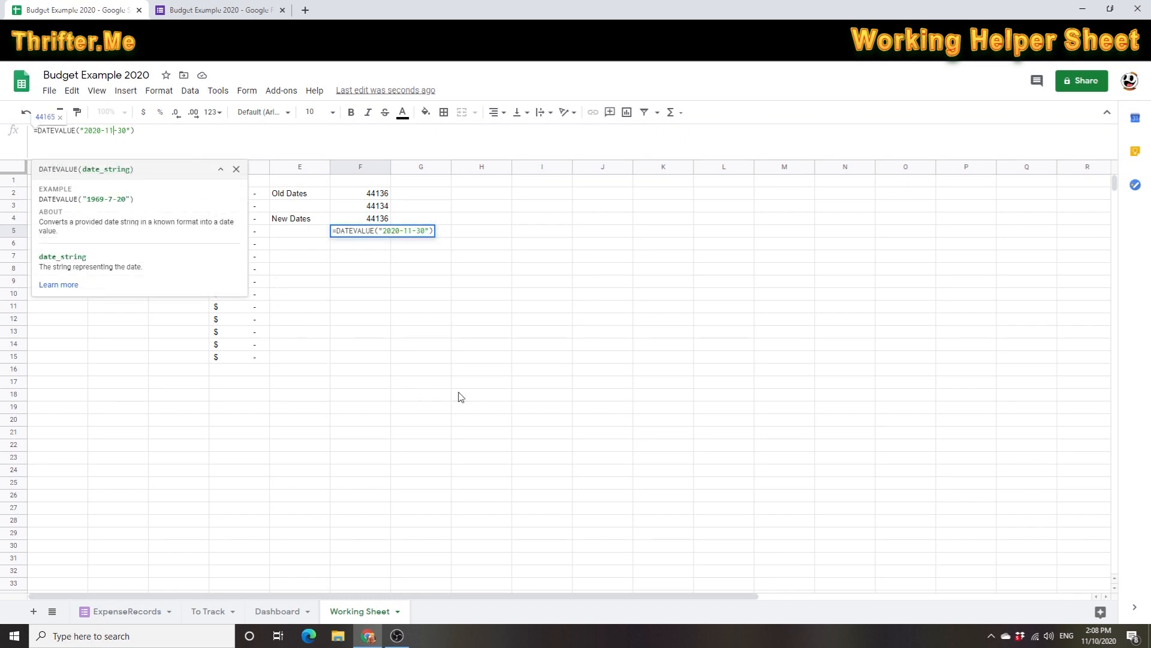
key("Return")
- Compare the New Dates values in F4 and F5 with the dates in the Car Fuel and Audible formulas, D6 and D11
left_click(384, 233)
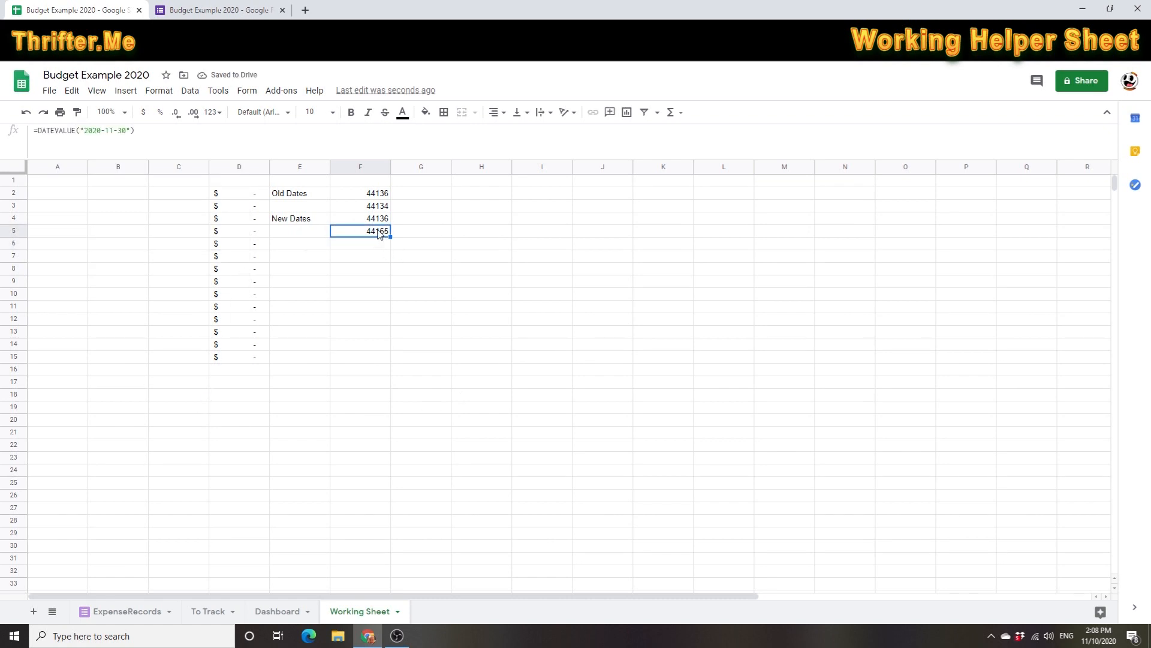
key("ctrl+c")
left_click(376, 220)
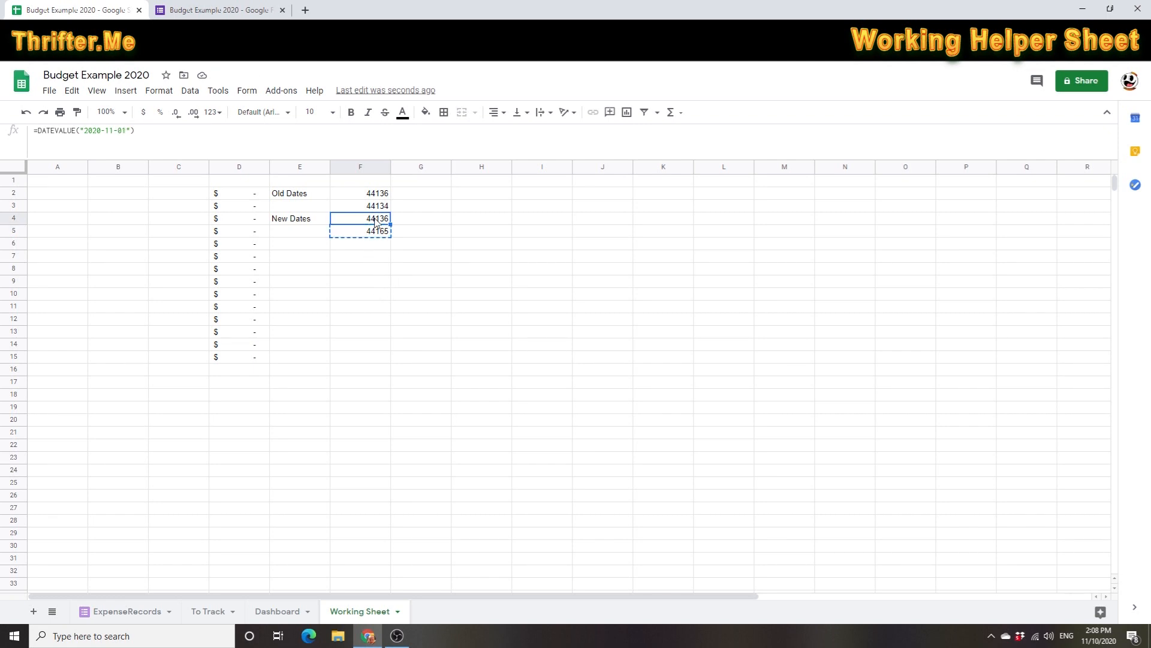
key("ctrl+c")
left_click(243, 247)
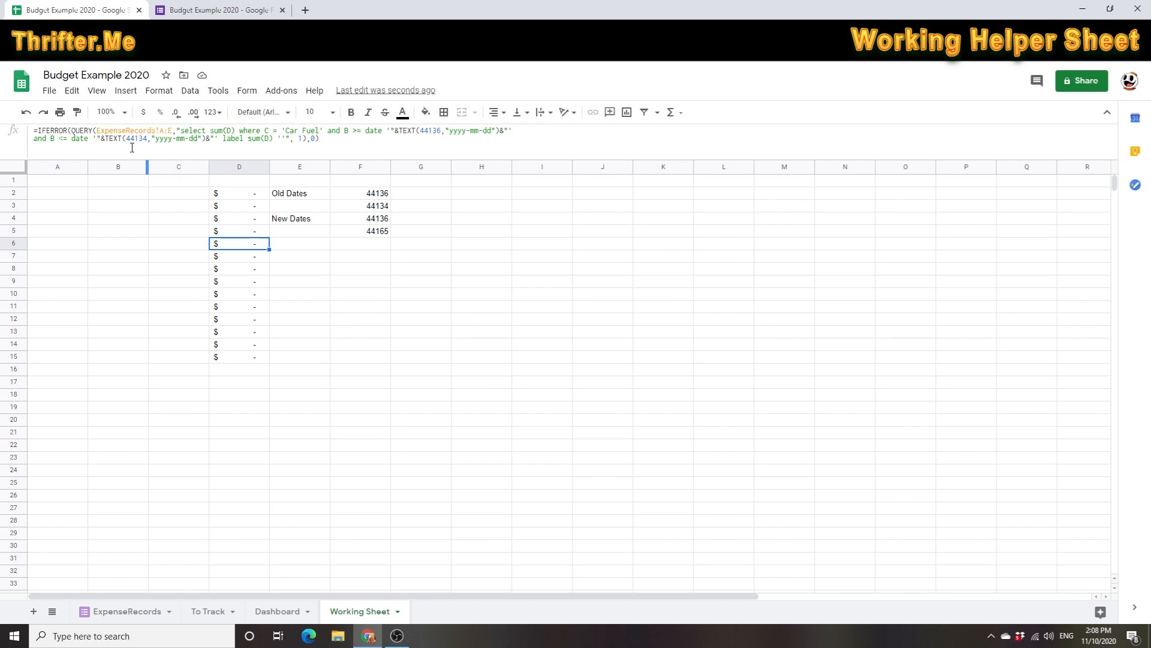
left_click(255, 307)
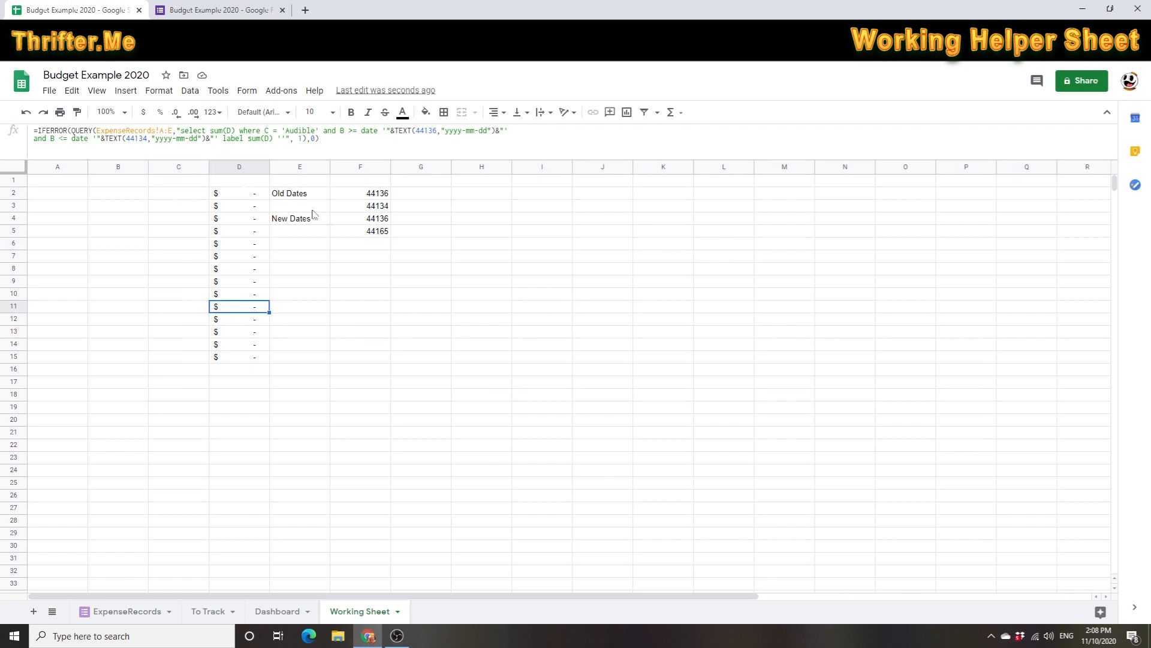
- Replace every 44134 with 44165 in this sheet only, including inside formulas
left_click(382, 207)
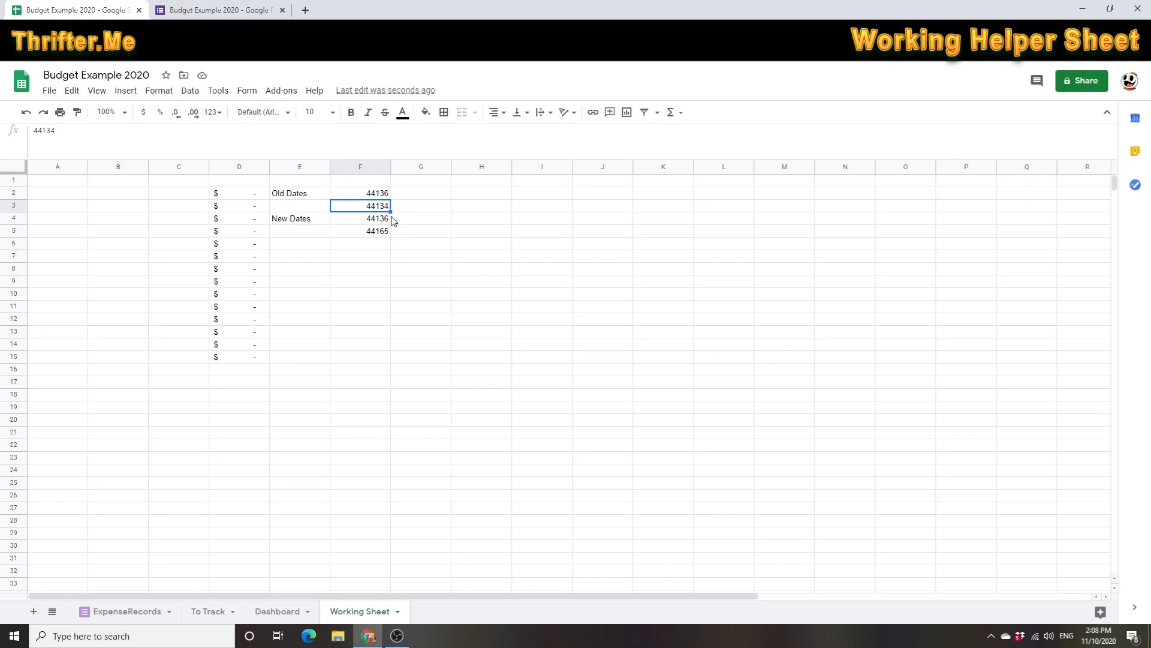
key("ctrl+f")
key("ctrl+v")
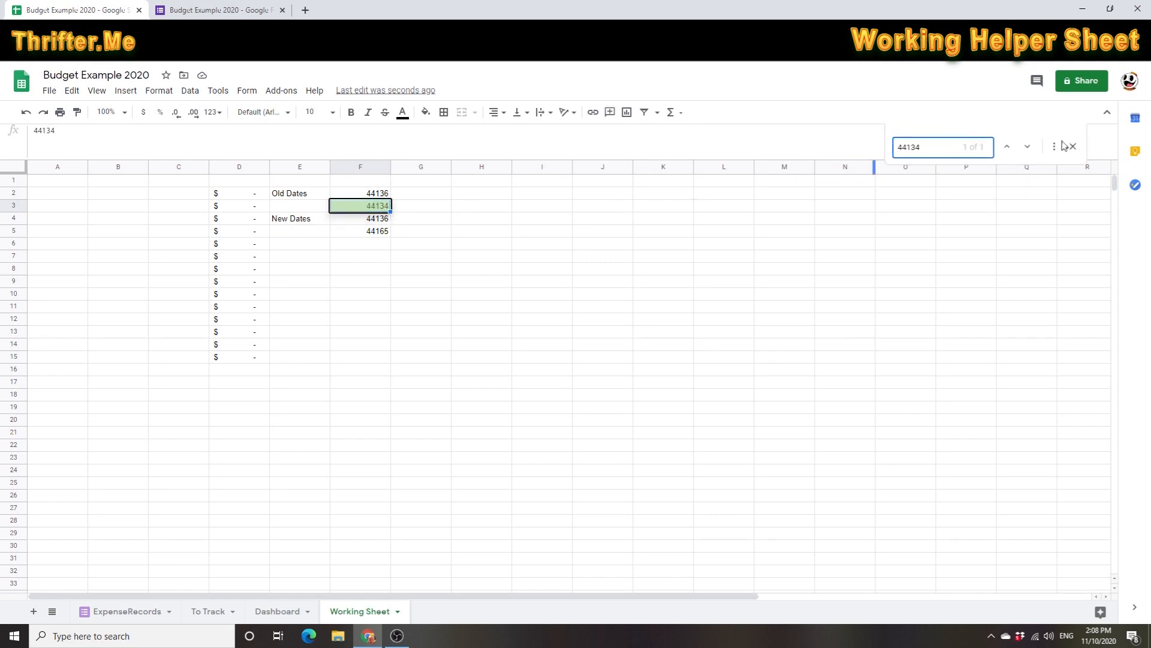
left_click(1055, 146)
left_click(530, 288)
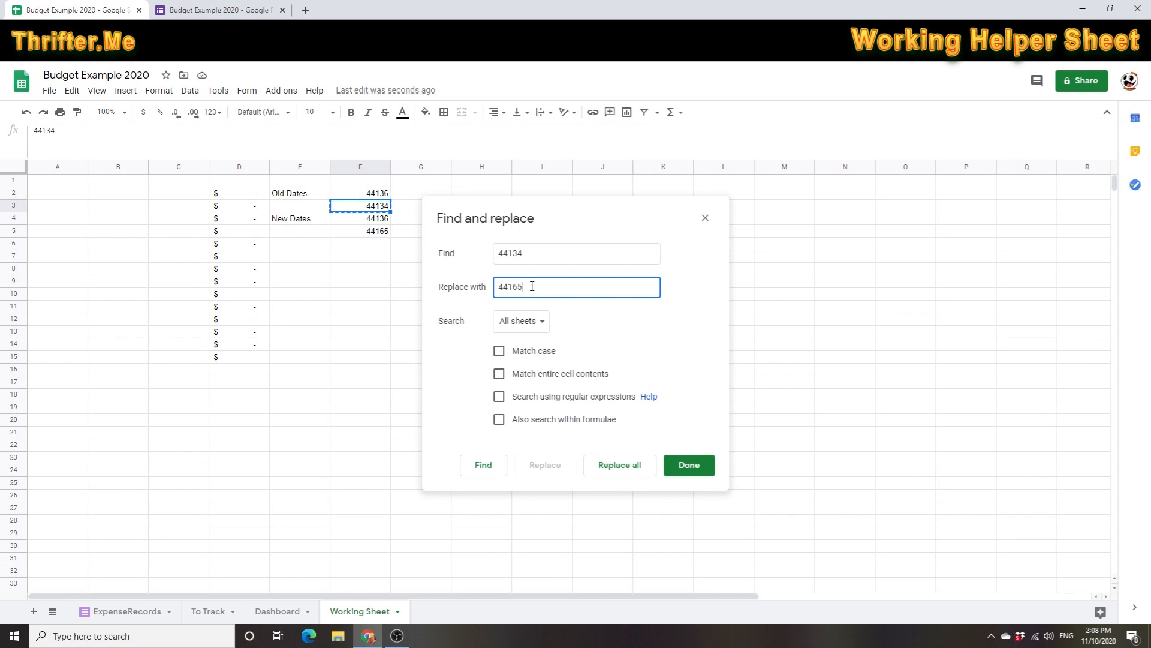
left_click(527, 321)
left_click(522, 339)
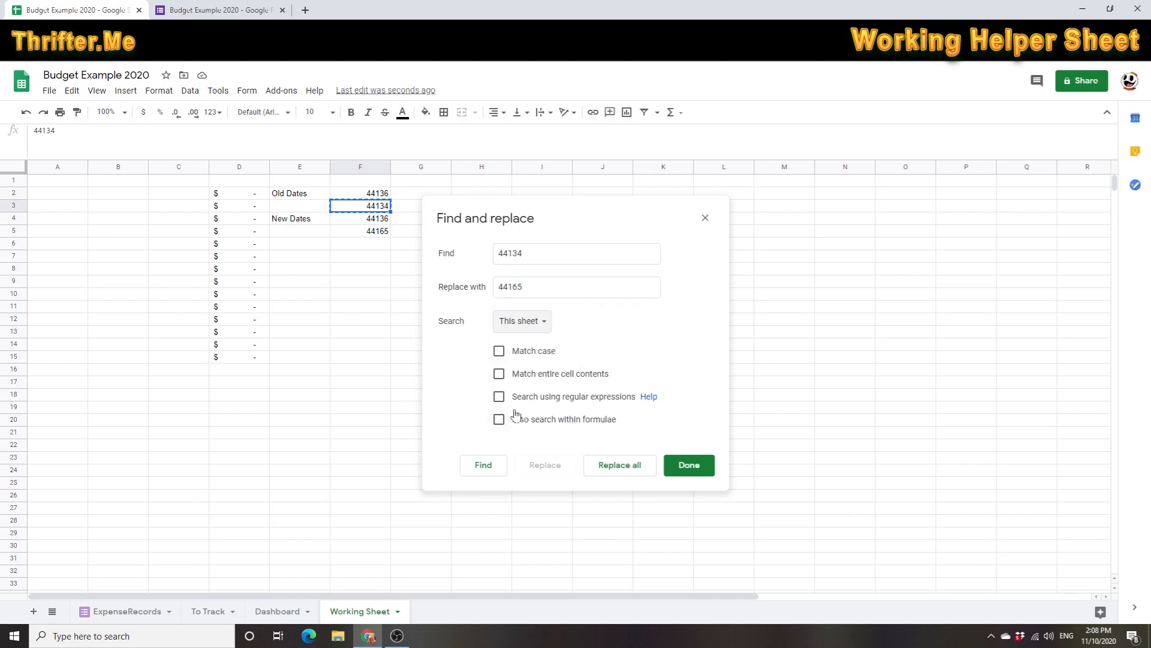
left_click(498, 419)
left_click(618, 465)
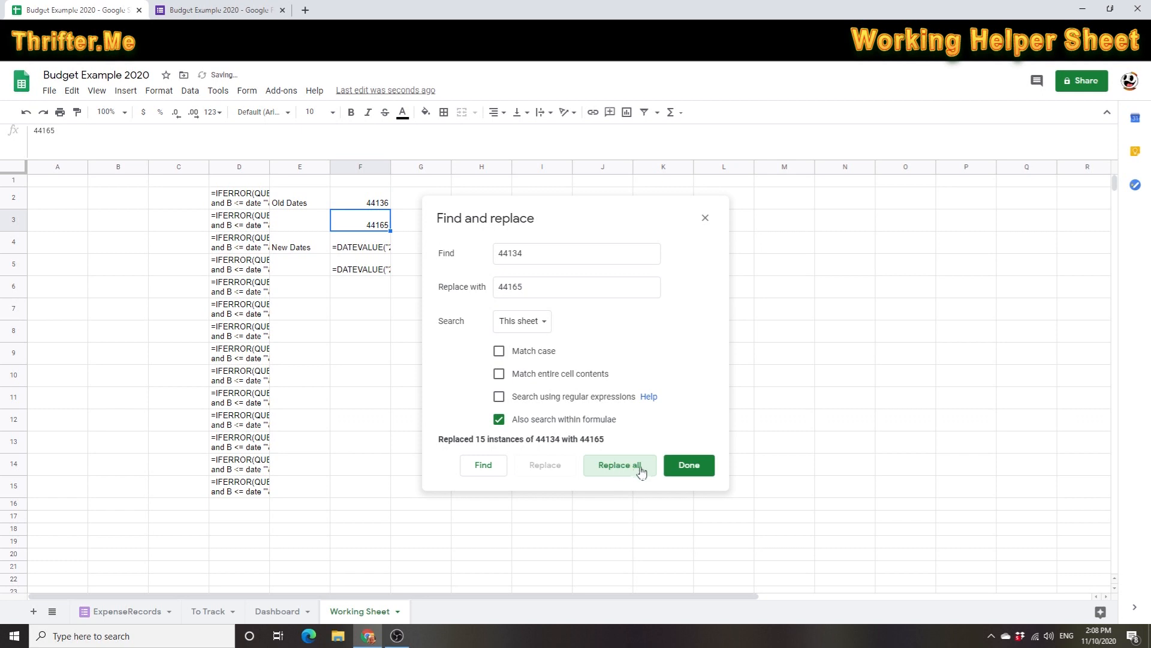
left_click(689, 465)
- Check the New Dates formulas in F4 and F5 and the date range in the D2 Phone formula
left_click_drag(240, 193, 253, 356)
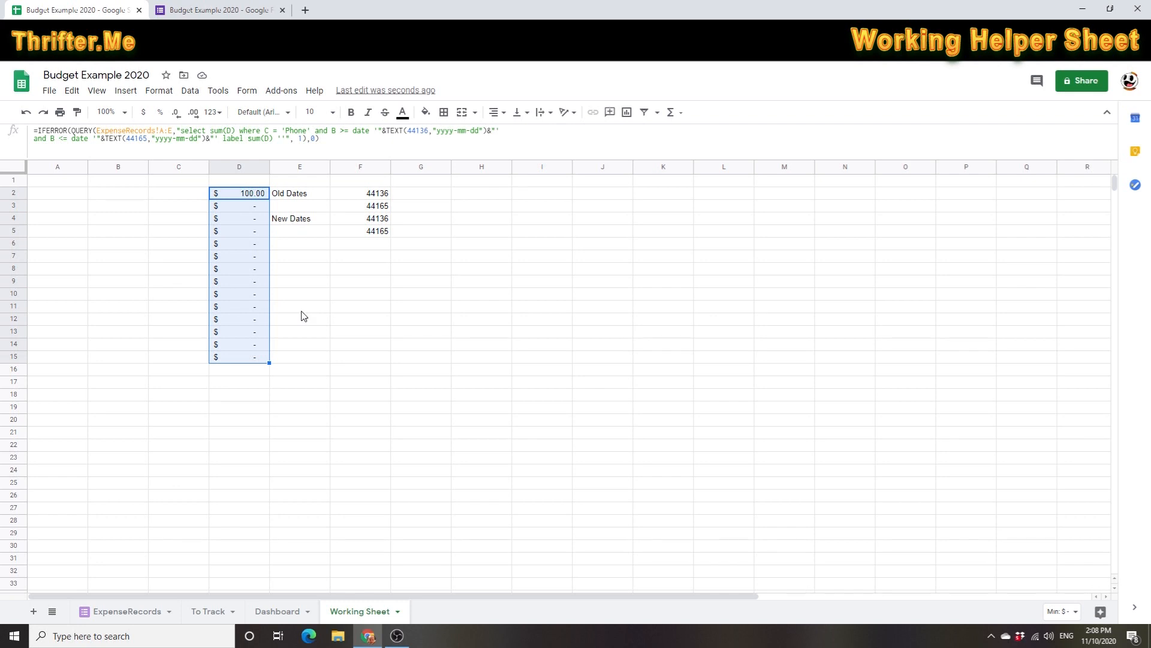
left_click(385, 224)
double_click(384, 221)
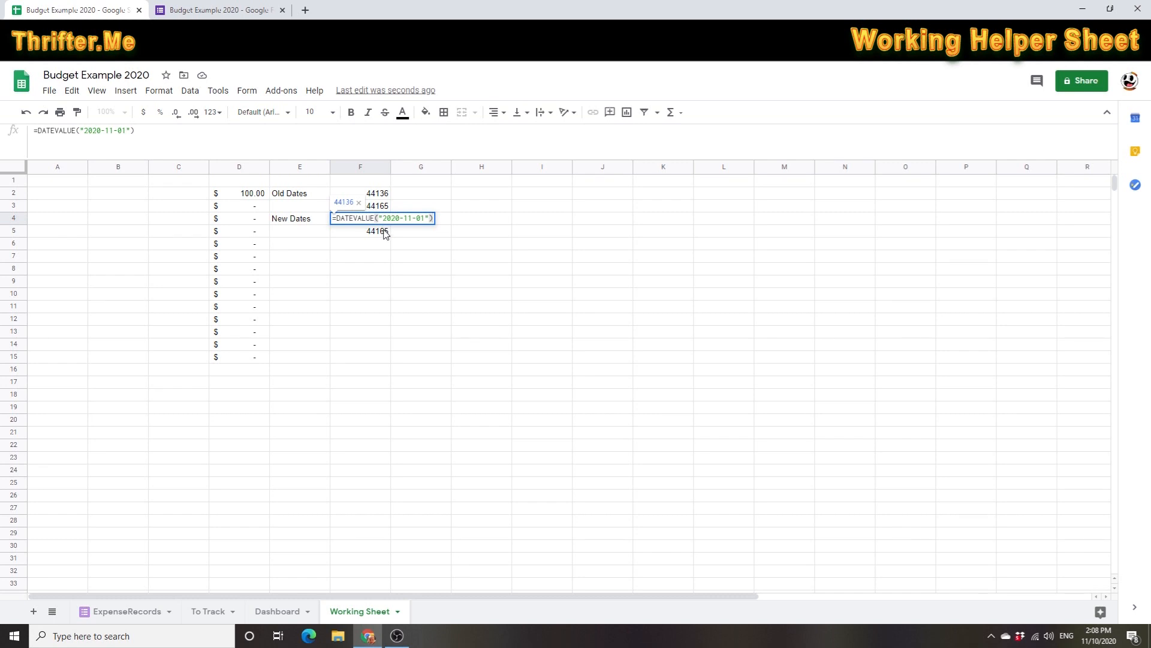
left_click(386, 234)
left_click(378, 220)
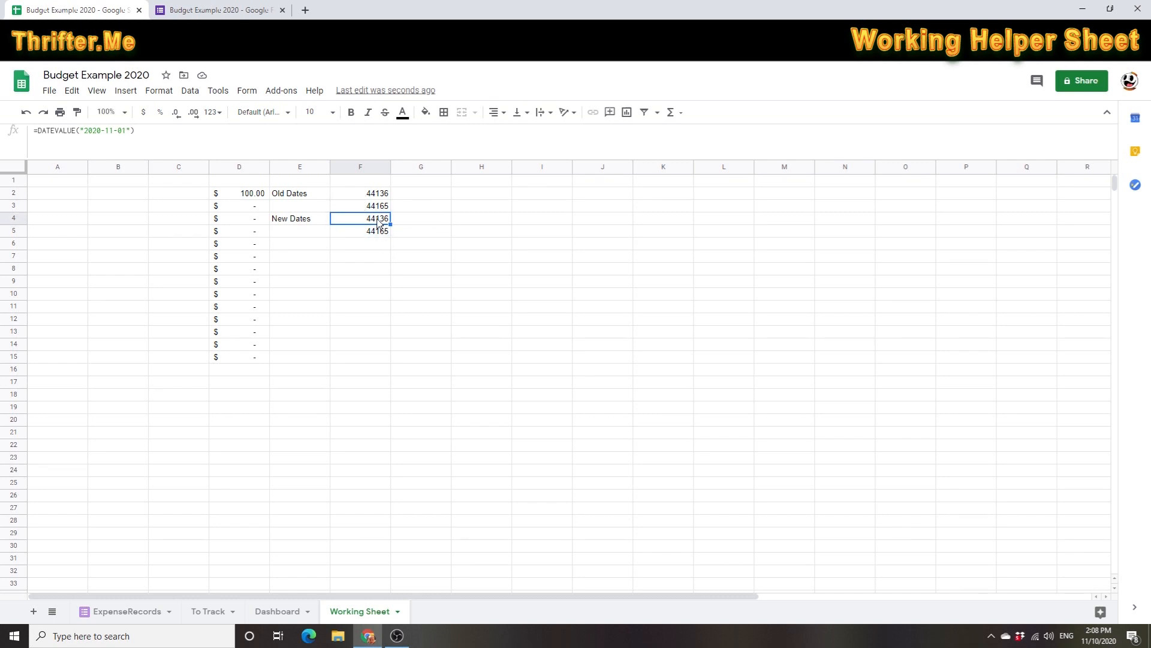
double_click(378, 220)
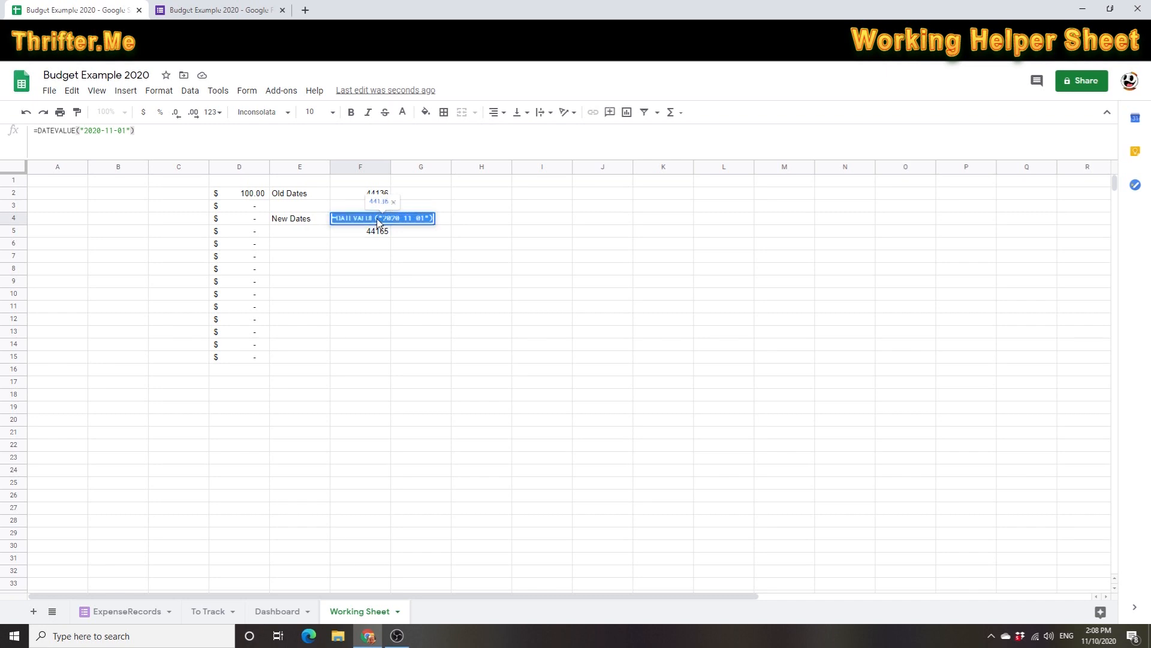
key("Return")
left_click(254, 196)
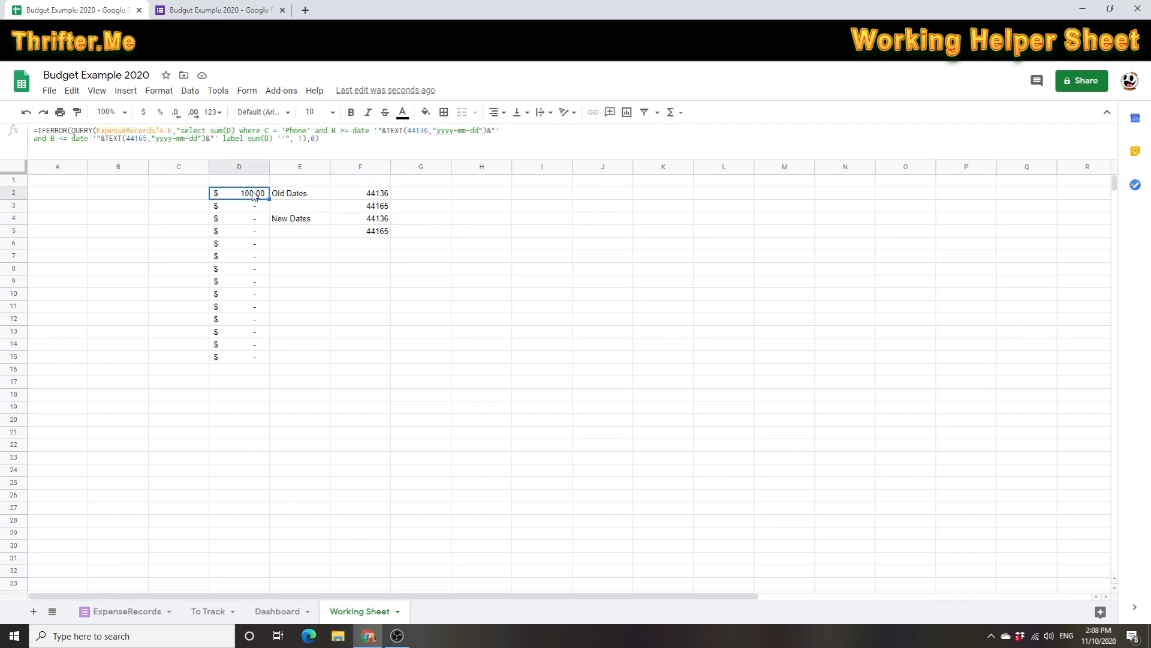
left_click(303, 321)
- Copy the corrected formulas D2:D15 from the Working Sheet over the Dashboard's Nov 2020 column starting at E3, and check the Phone formula
left_click_drag(239, 195, 252, 361)
key("ctrl+c")
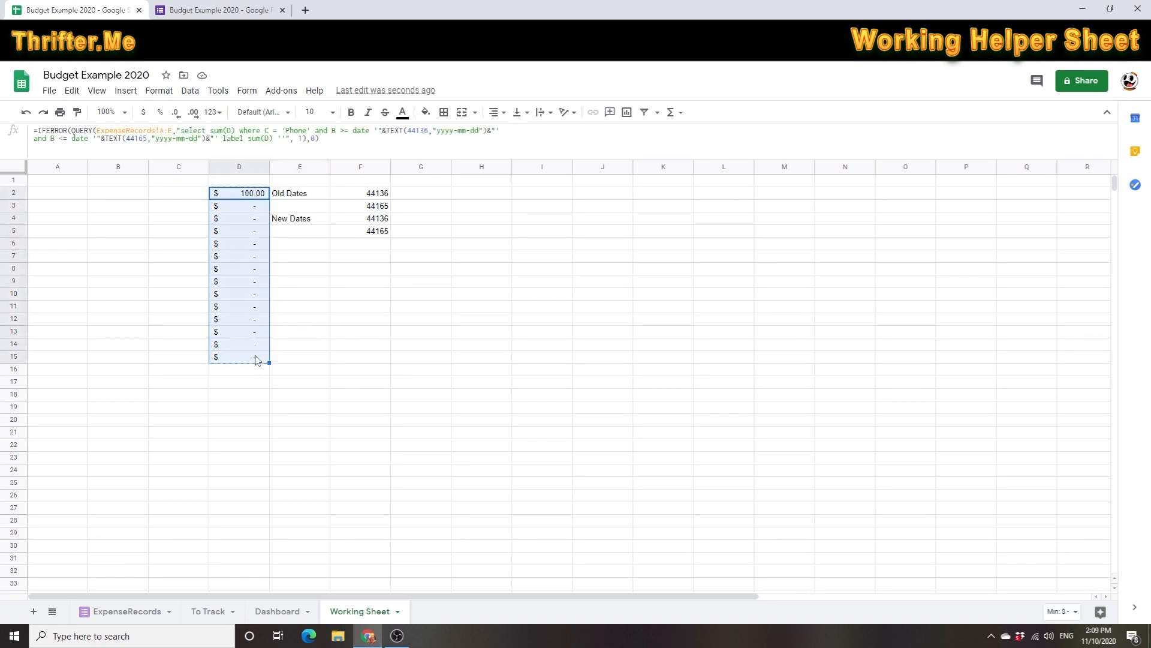
left_click(276, 613)
left_click(399, 232)
key("ctrl+v")
left_click(457, 292)
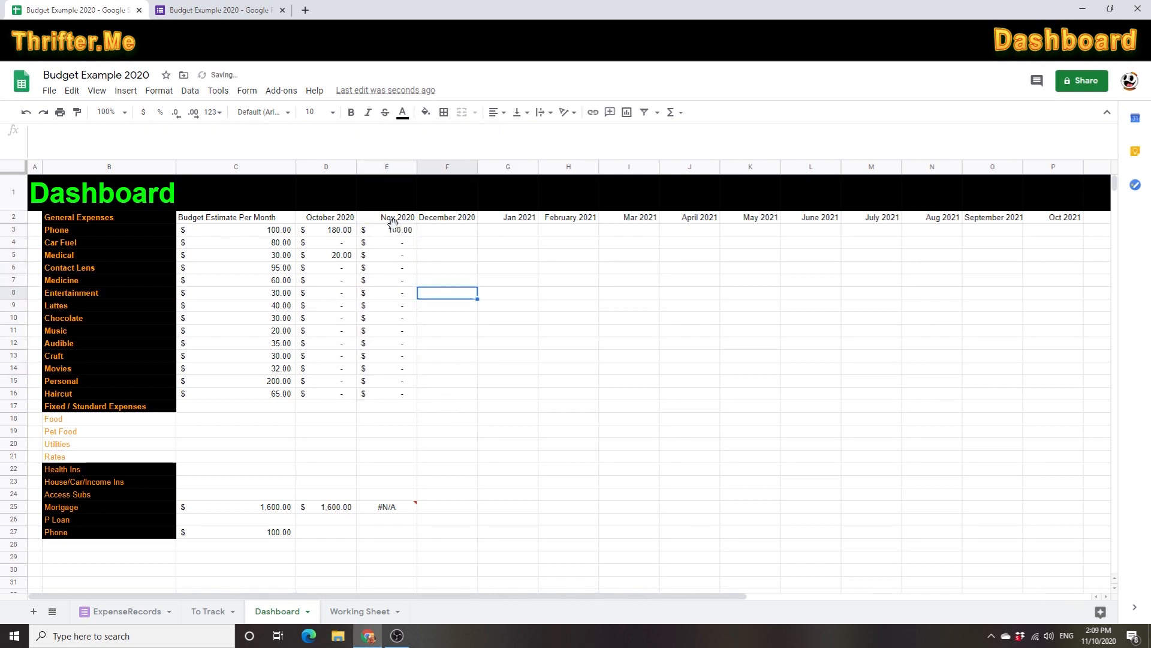
left_click_drag(392, 227, 392, 219)
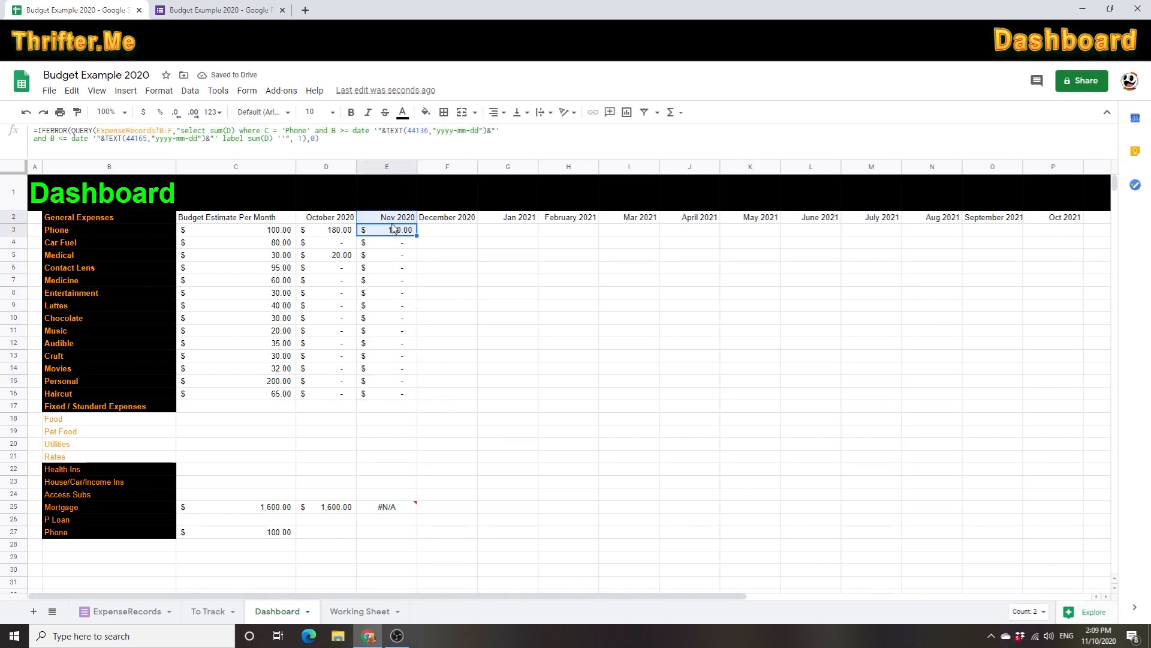
- Check the Dashboard's Nov 2020 Phone total in E3 against the 01/11/2020 Phone entry in ExpenseRecords
left_click(425, 283)
left_click(401, 234)
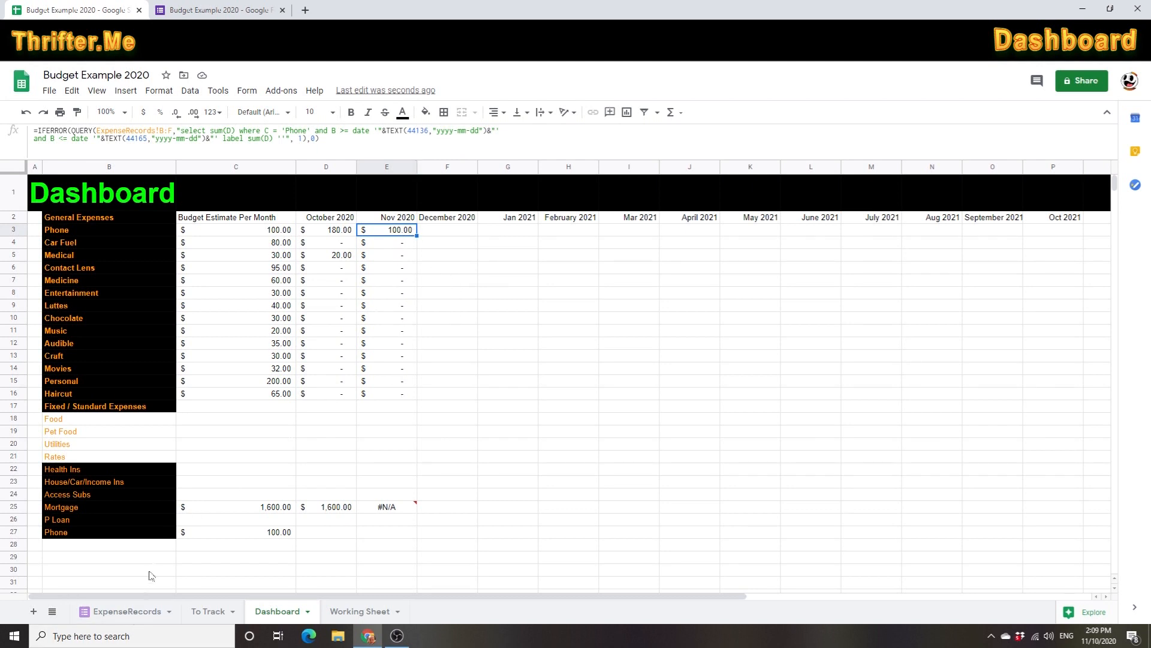
left_click(133, 611)
left_click(372, 336)
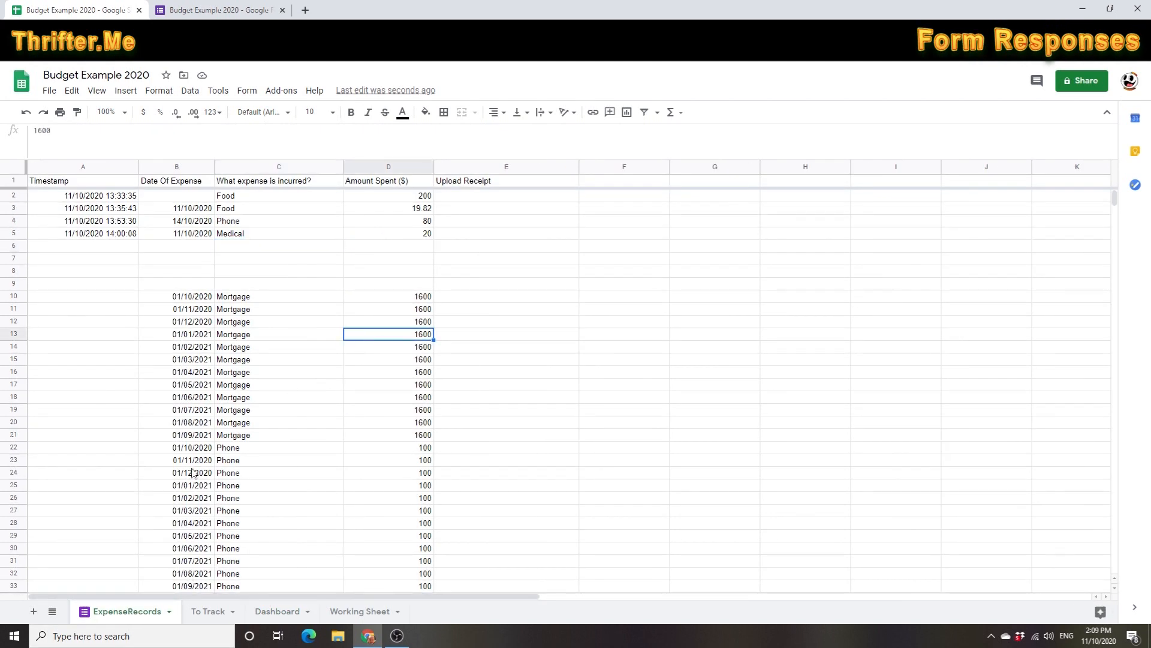
scroll(125, 468, "down", 1)
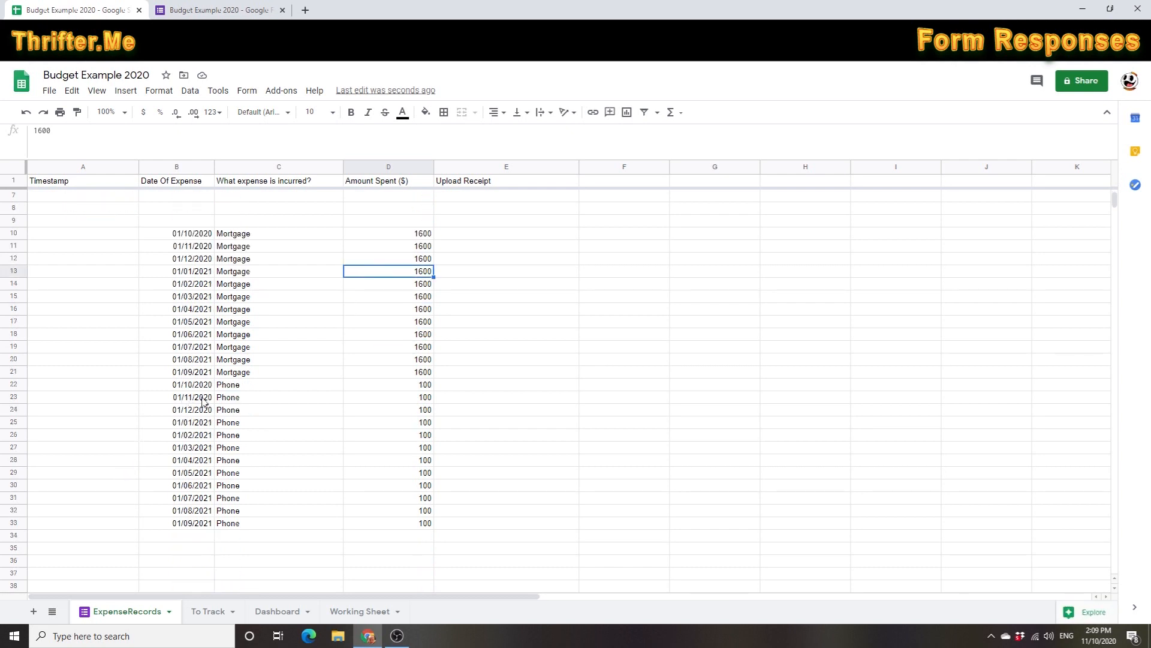
left_click(241, 401)
left_click(195, 404)
left_click(433, 403)
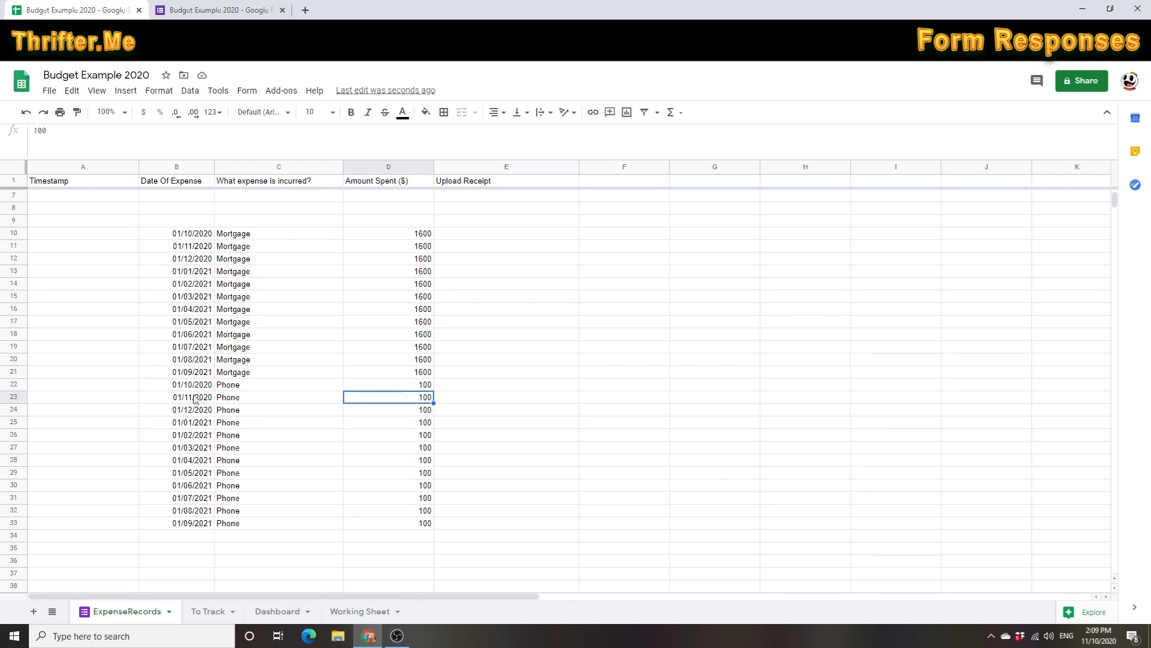
left_click(280, 612)
left_click(400, 294)
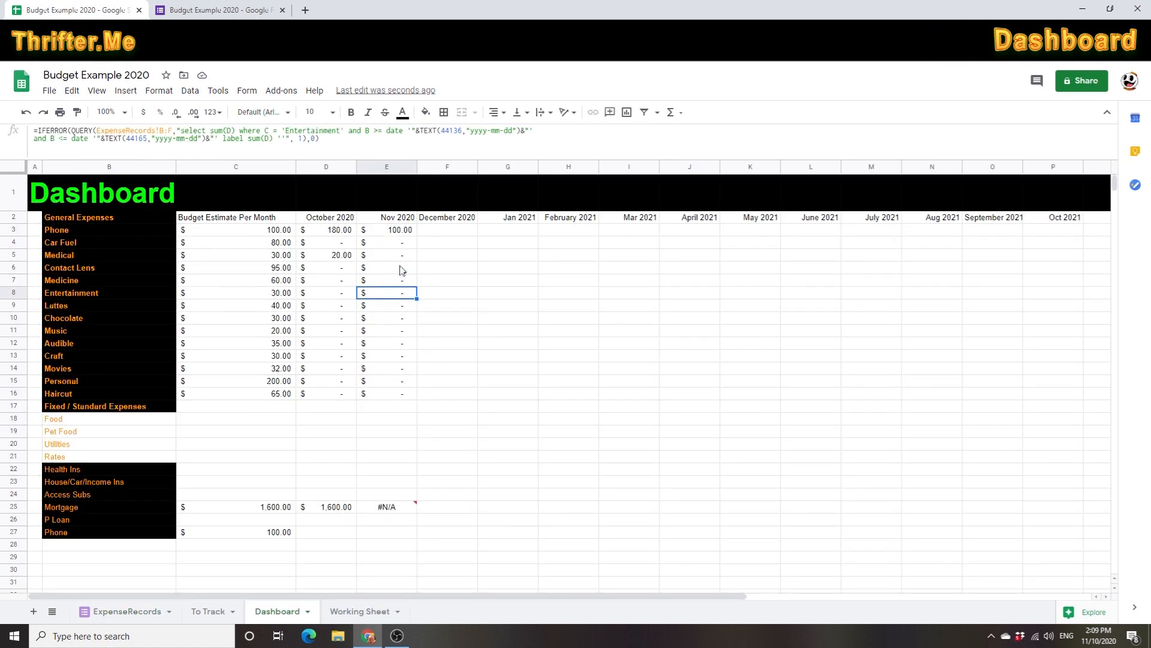
left_click(404, 232)
- Set the end date in the Dashboard's Nov 2020 Mortgage formula, E25, to 44165
left_click(393, 510)
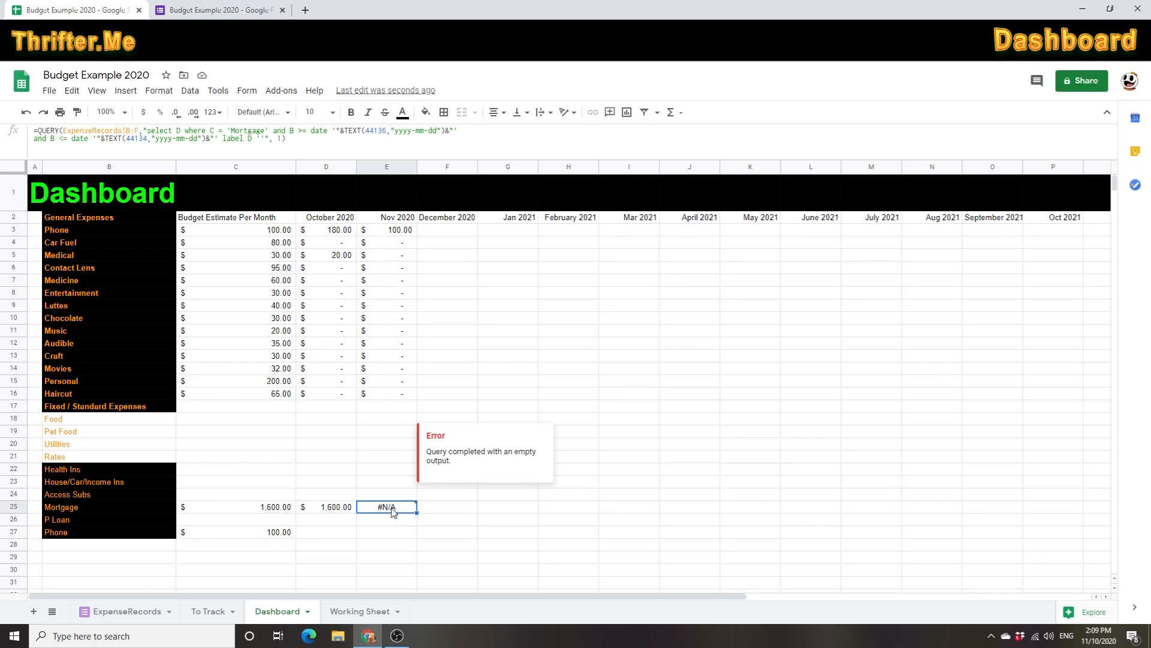
left_click(390, 393)
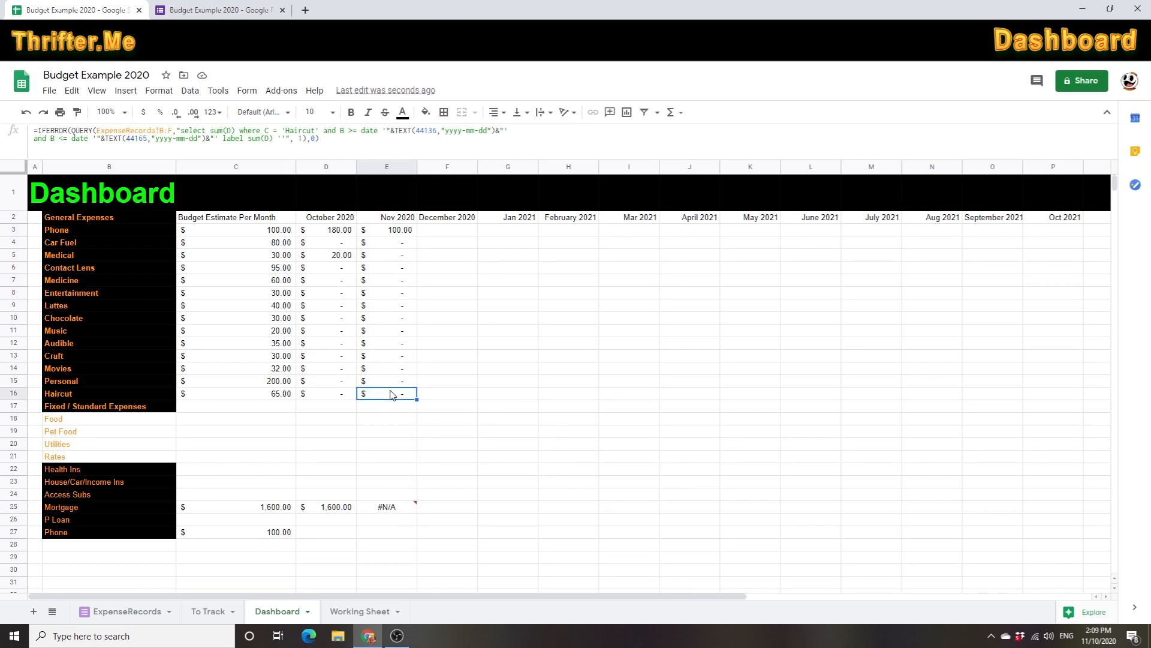
left_click(386, 509)
left_click_drag(137, 139, 145, 140)
type("65")
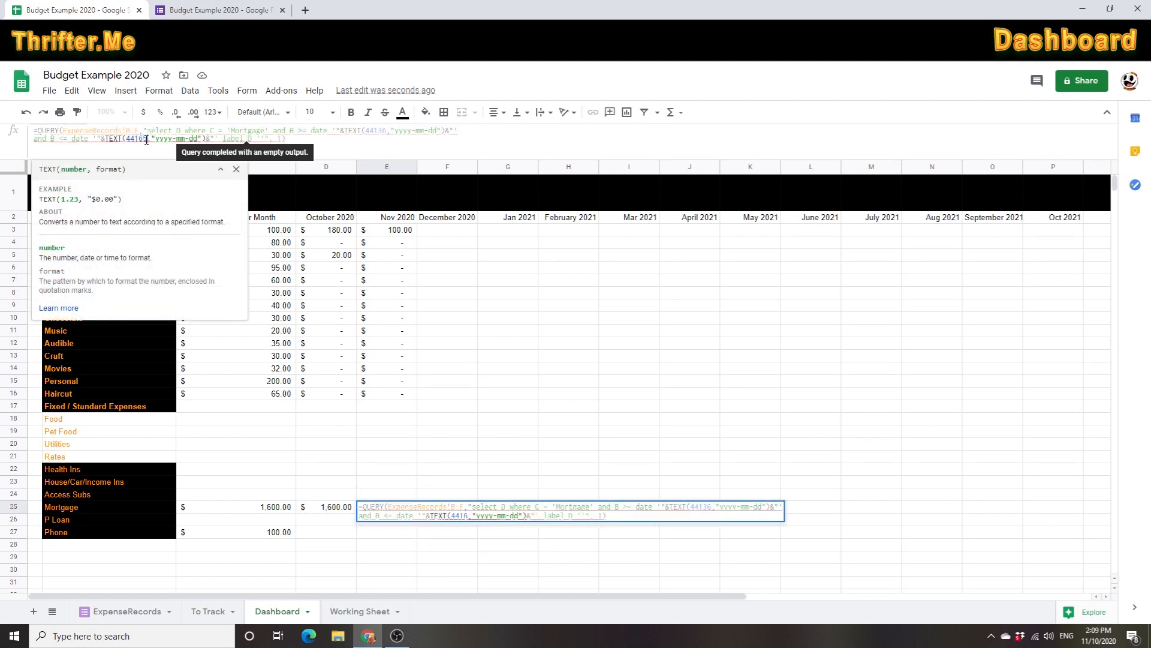
key("Return")
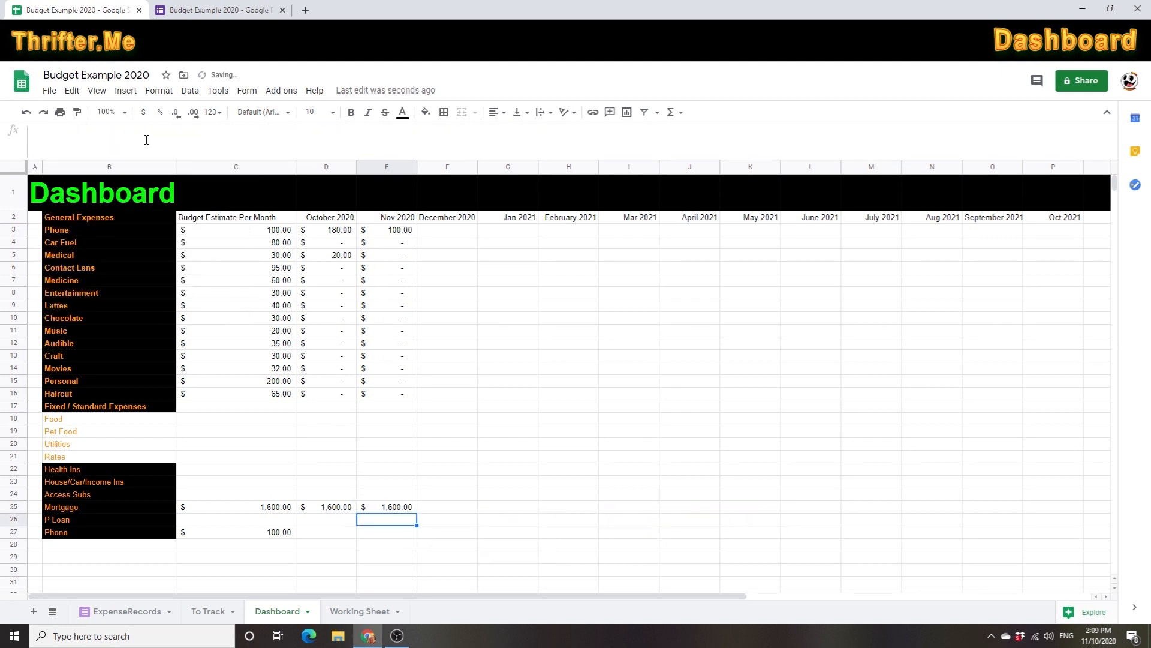
left_click(449, 320)
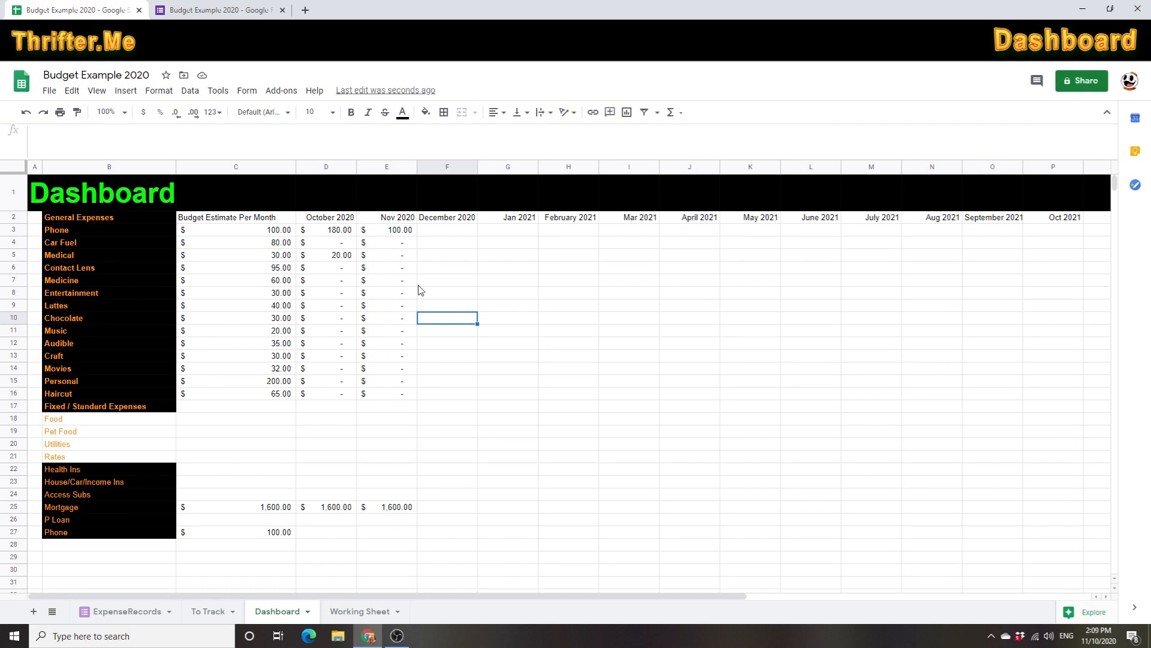
- Fill the white Food, Pet Food, Utilities and Rates label cells B18:B21 with black
scroll(480, 394, "down", 1)
left_click(338, 519)
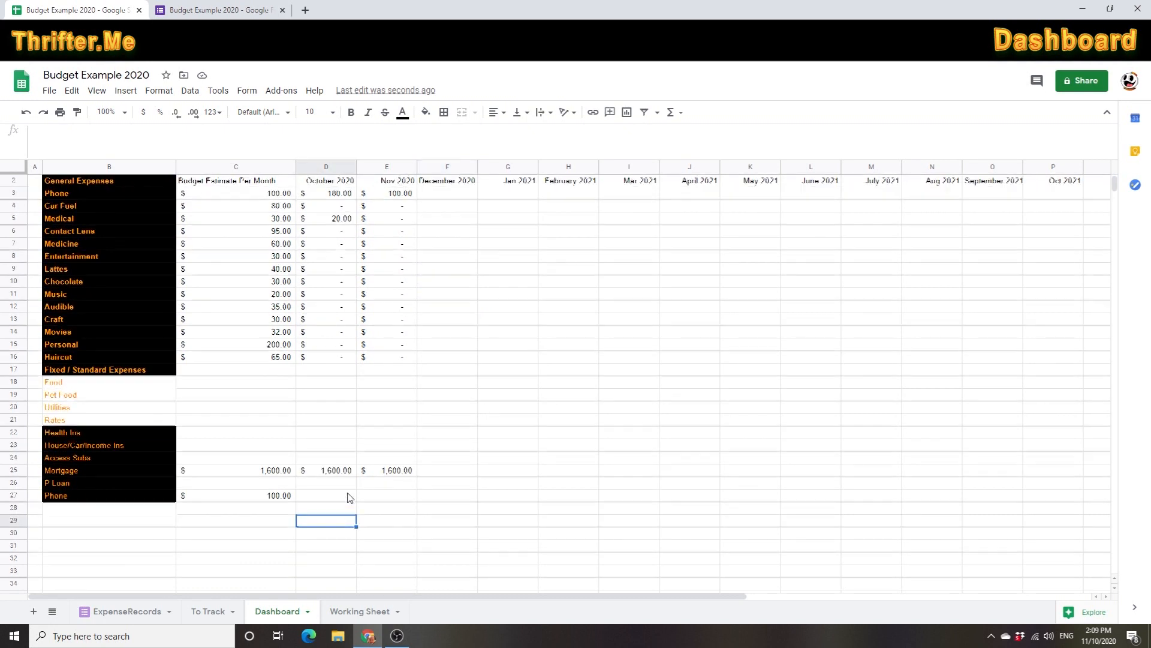
scroll(350, 497, "up", 1)
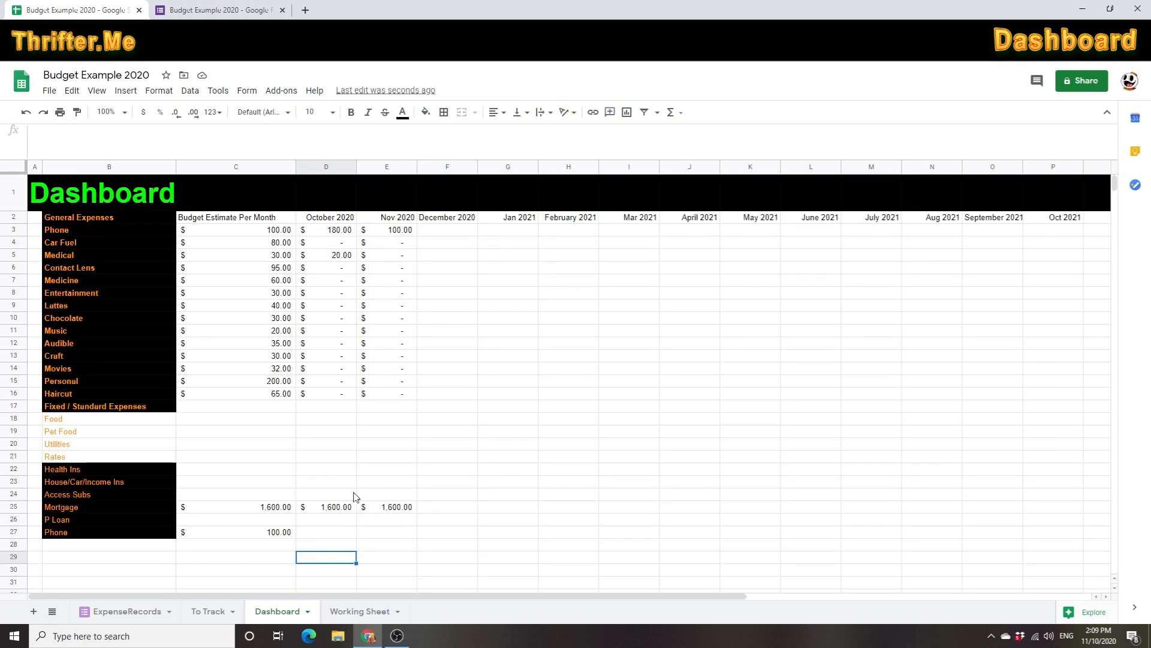
left_click(150, 435)
left_click_drag(88, 418, 90, 463)
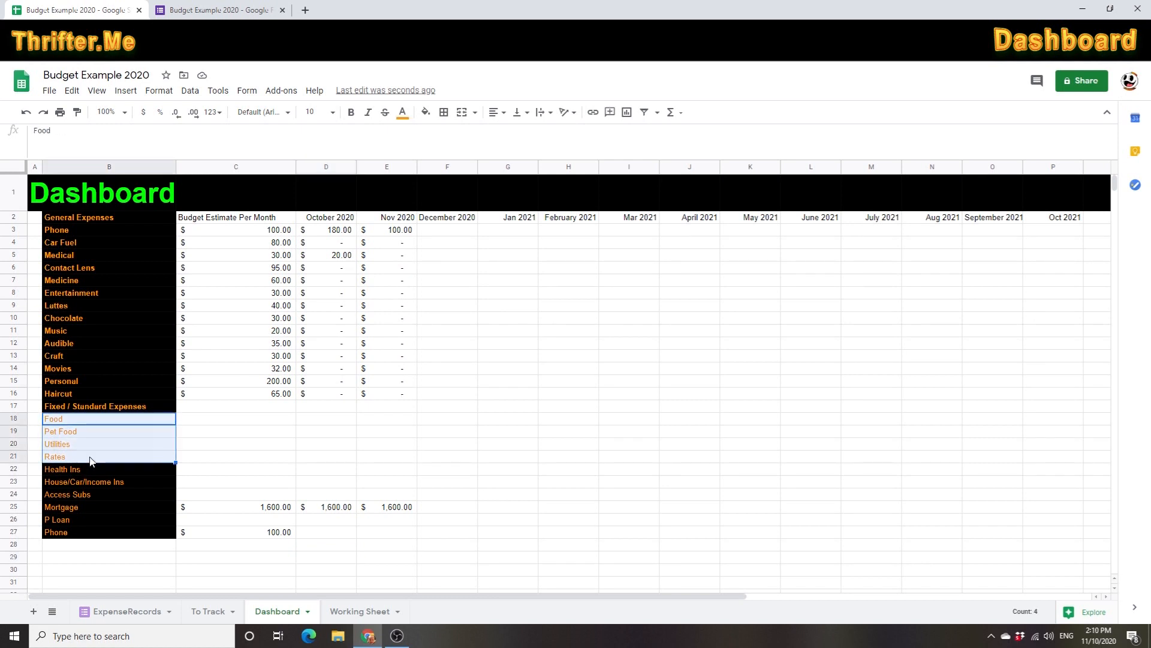
left_click(426, 113)
left_click(434, 152)
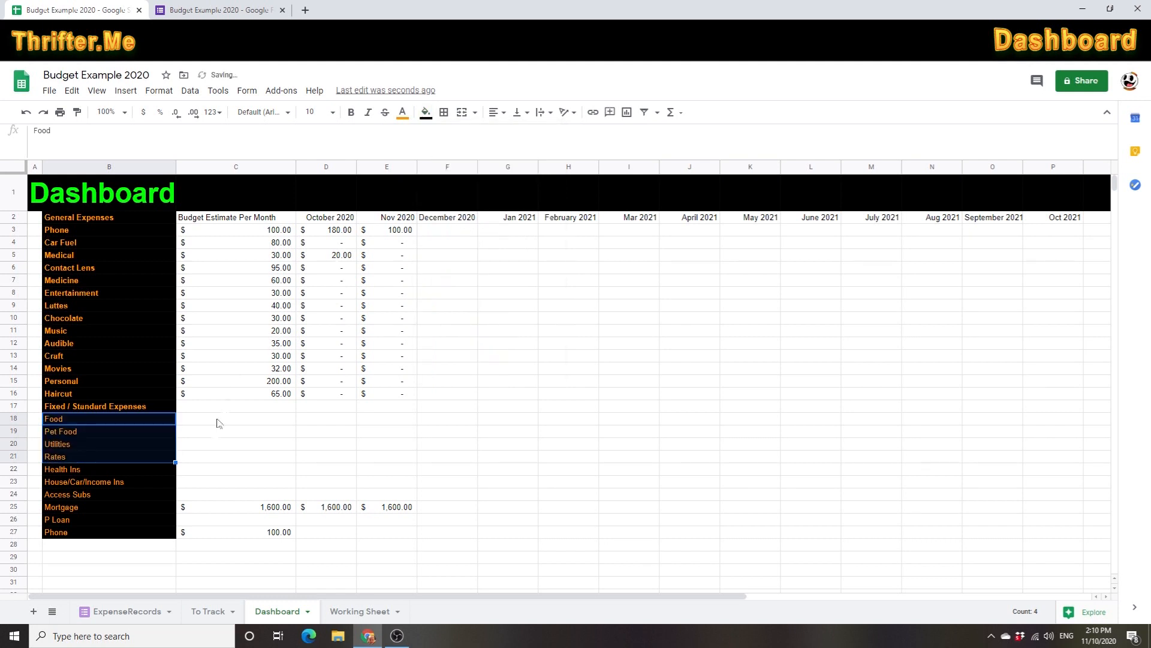
left_click(190, 434)
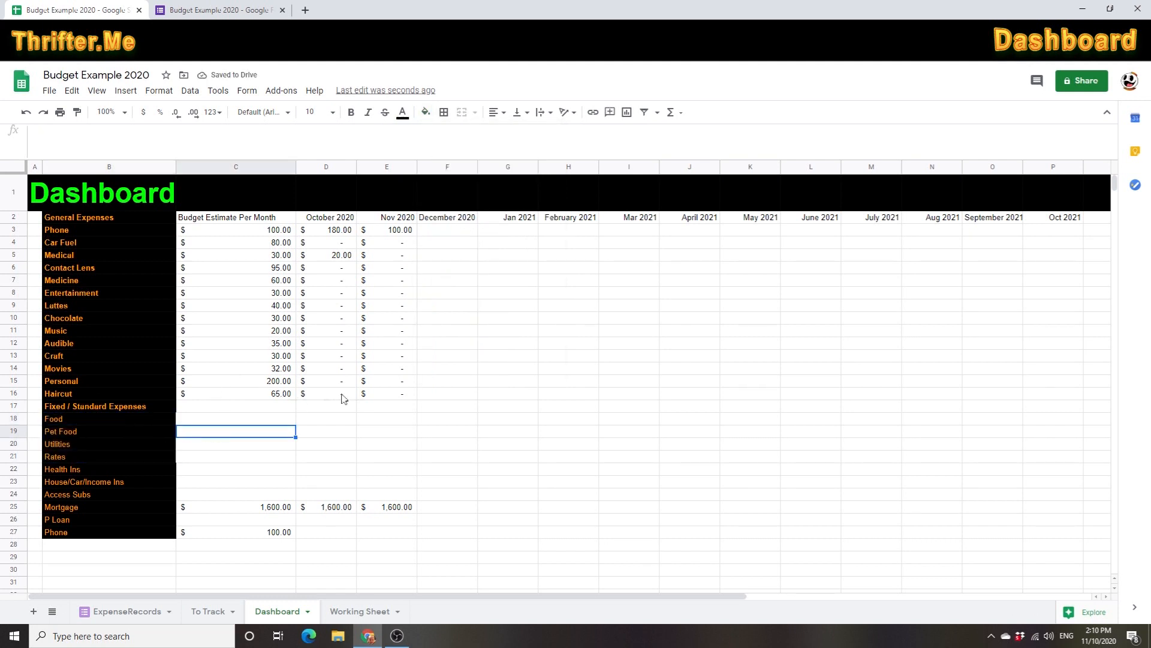
- Copy the Communal labels F2:F10, Food to P Loan, from To Track over the Dashboard's fixed expense labels starting at B18
left_click(391, 397)
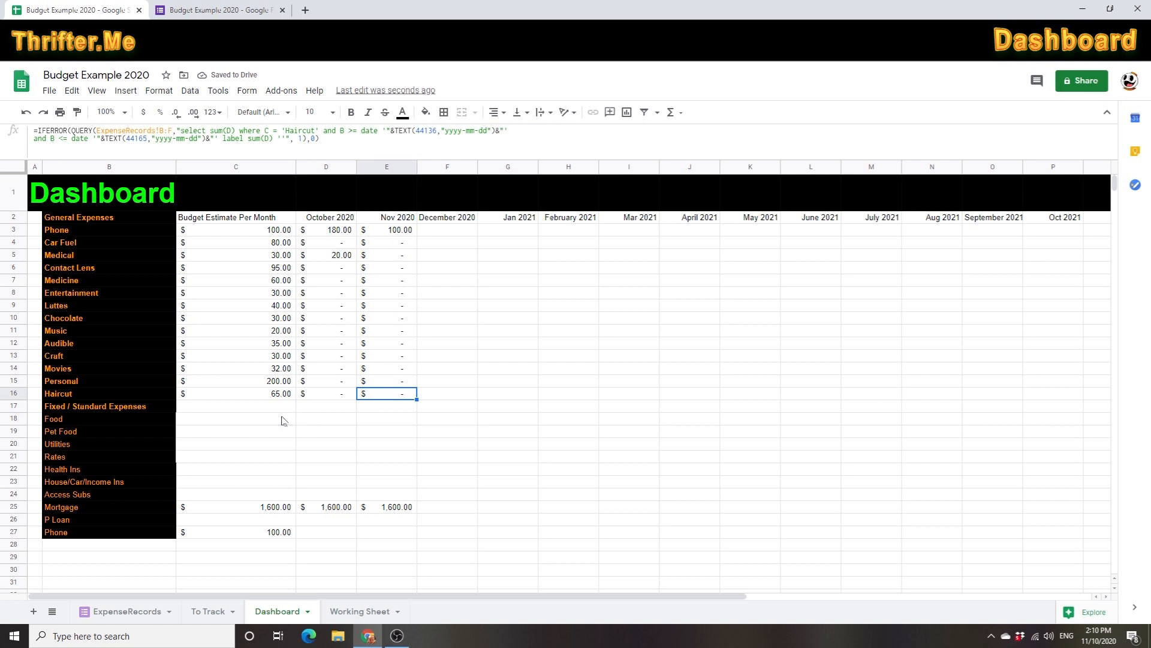
left_click(278, 396)
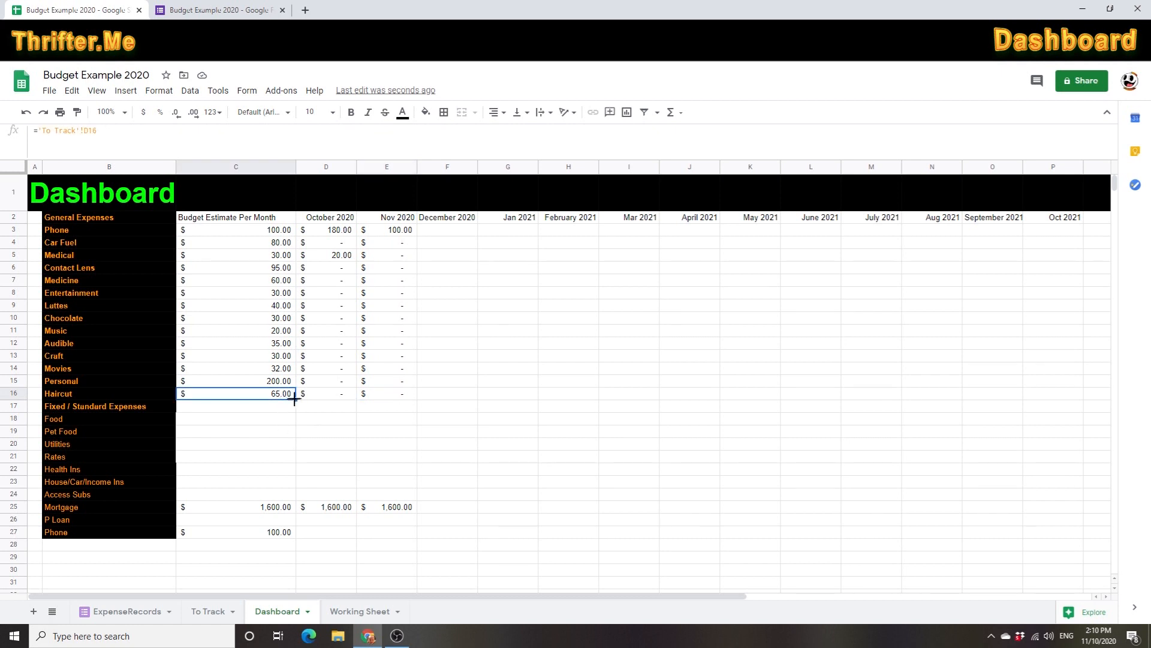
left_click(285, 409)
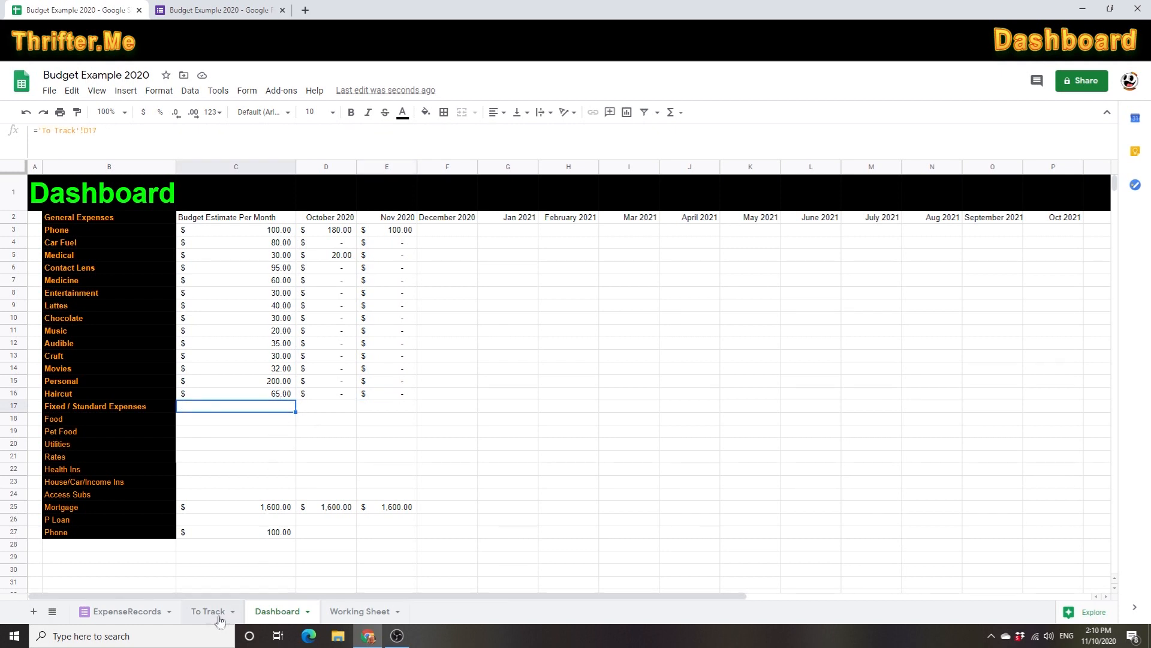
left_click(282, 419)
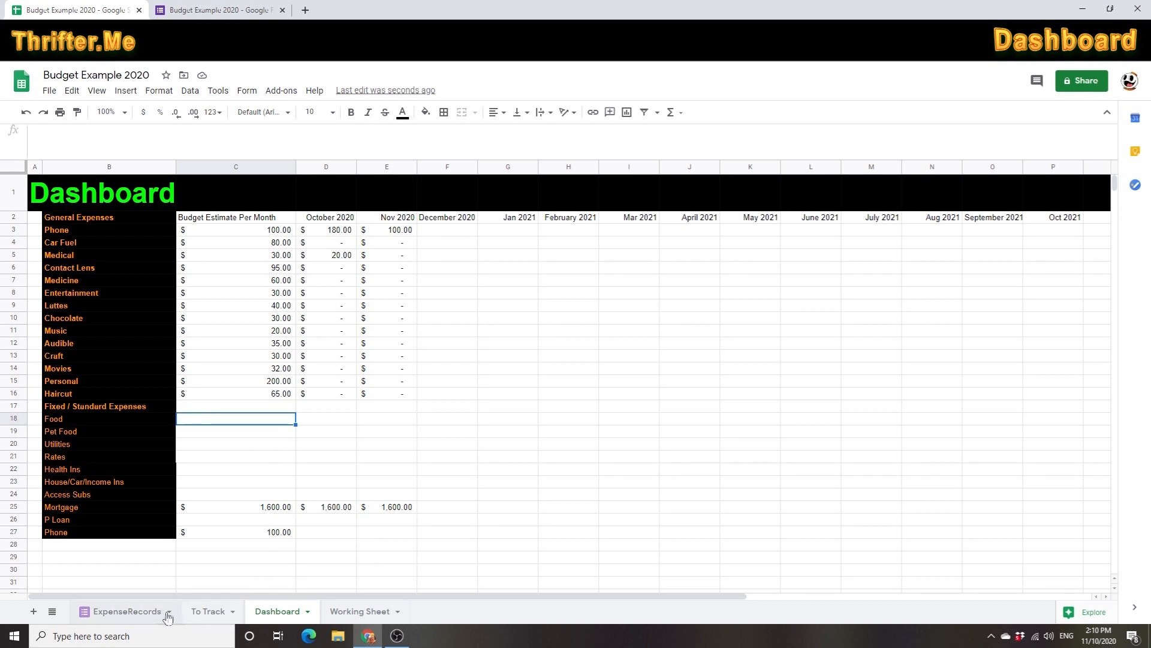
left_click(201, 612)
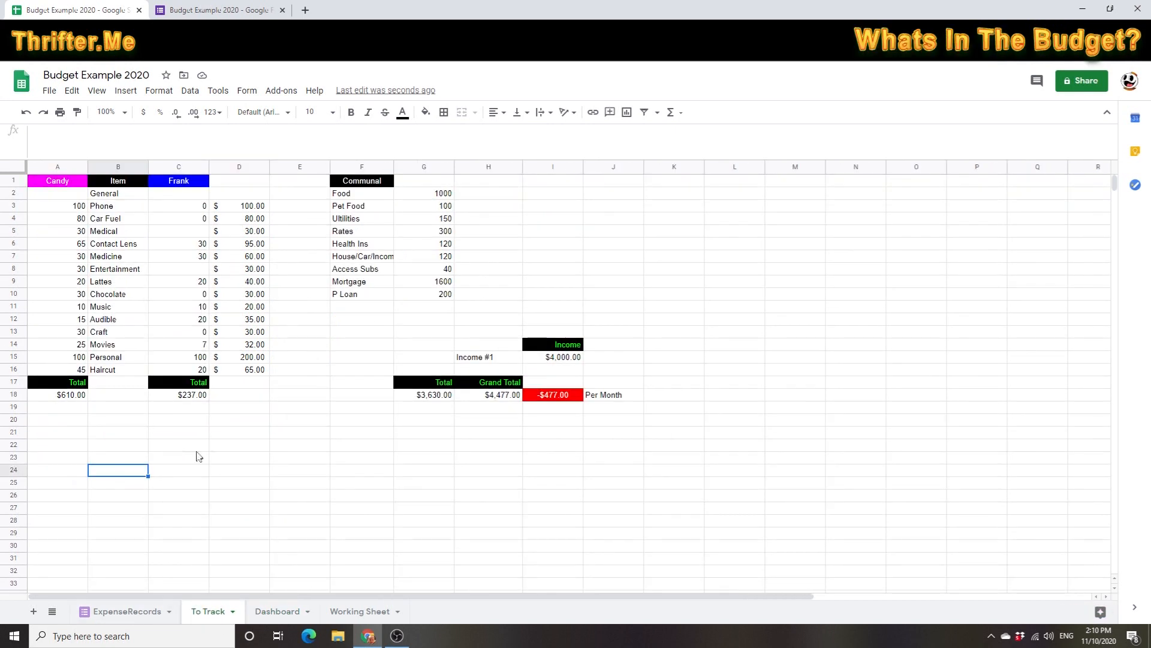
left_click(364, 194)
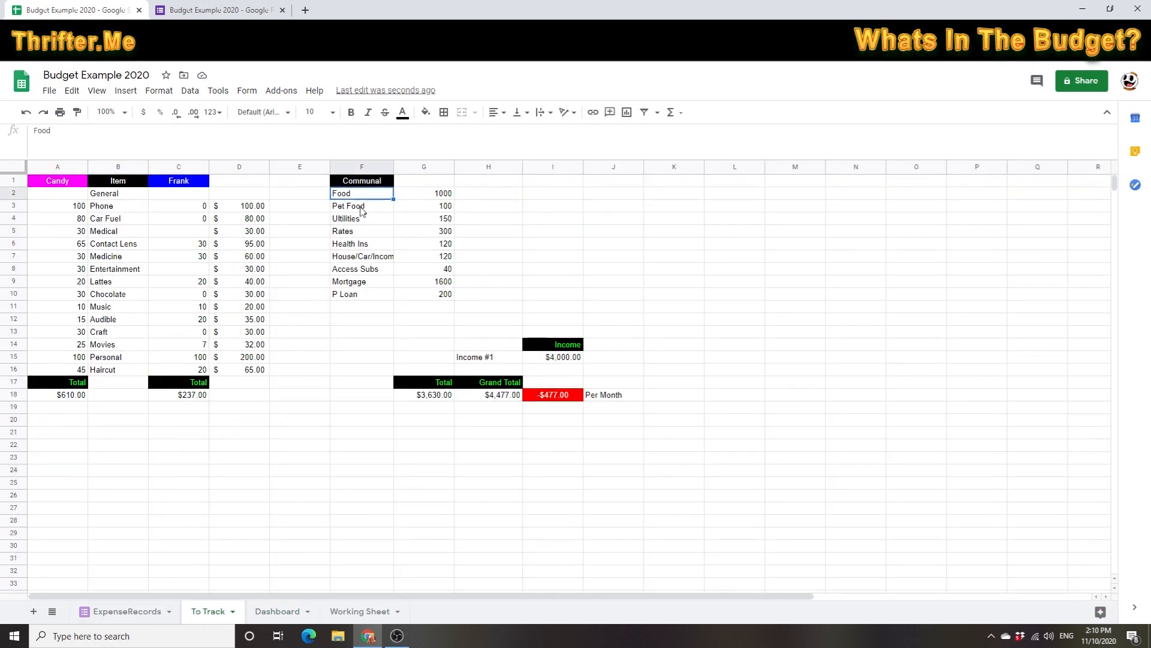
left_click(358, 296, "shift")
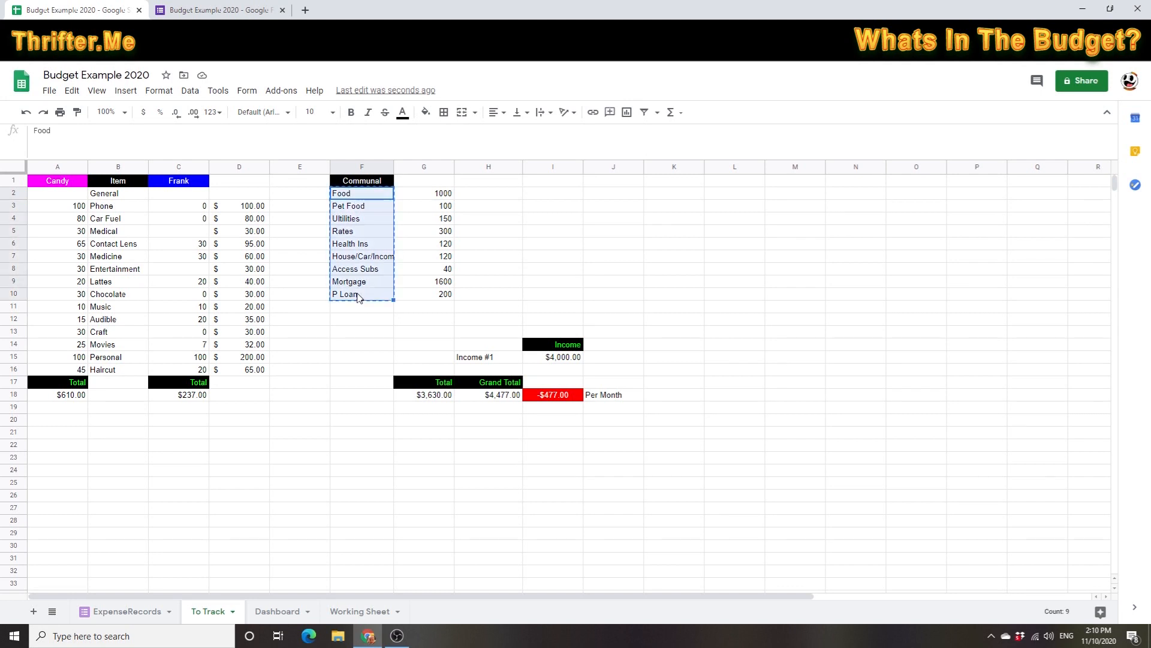
left_click(276, 611)
left_click(71, 422)
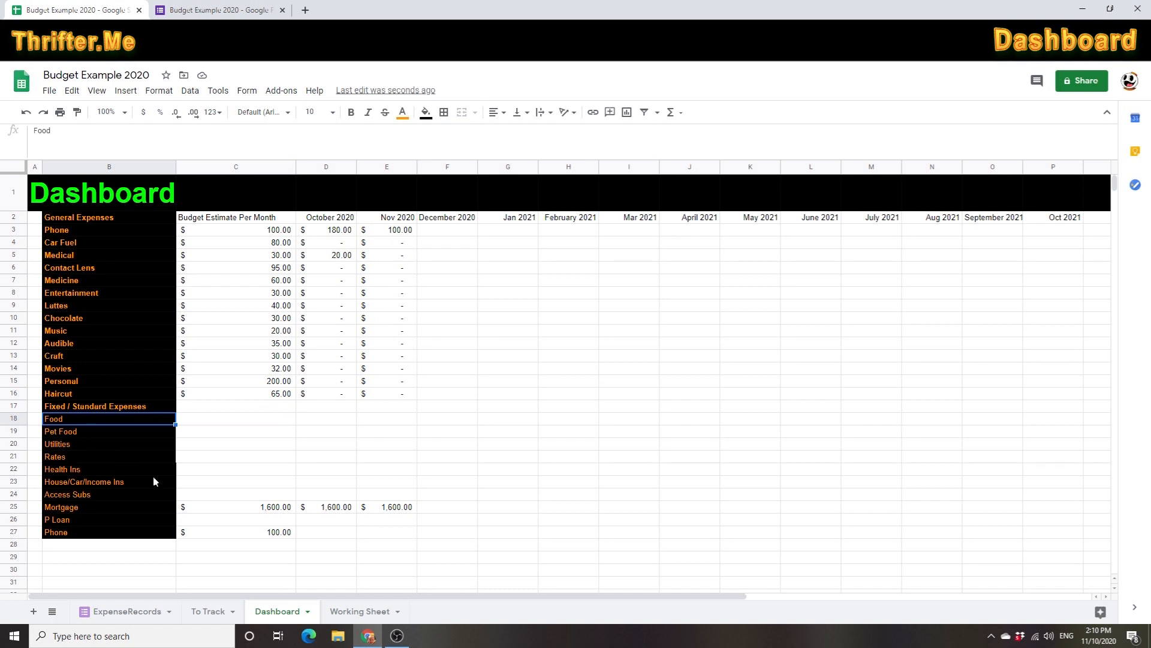
type("Food Pet Food Ultilities Rates Health Ins House/Car/Income Ins Access Subs Mortgage P Loan")
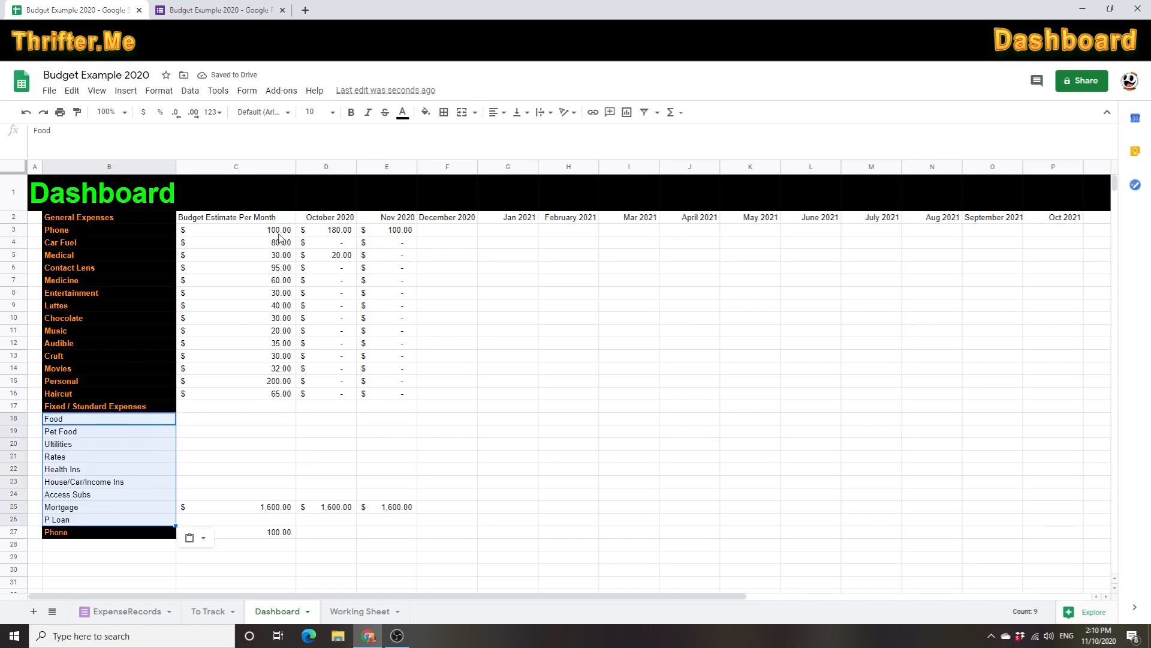
- Give the pasted labels B18:B26 a black fill and copy the Personal label's formatting onto them
left_click(425, 113)
left_click(431, 153)
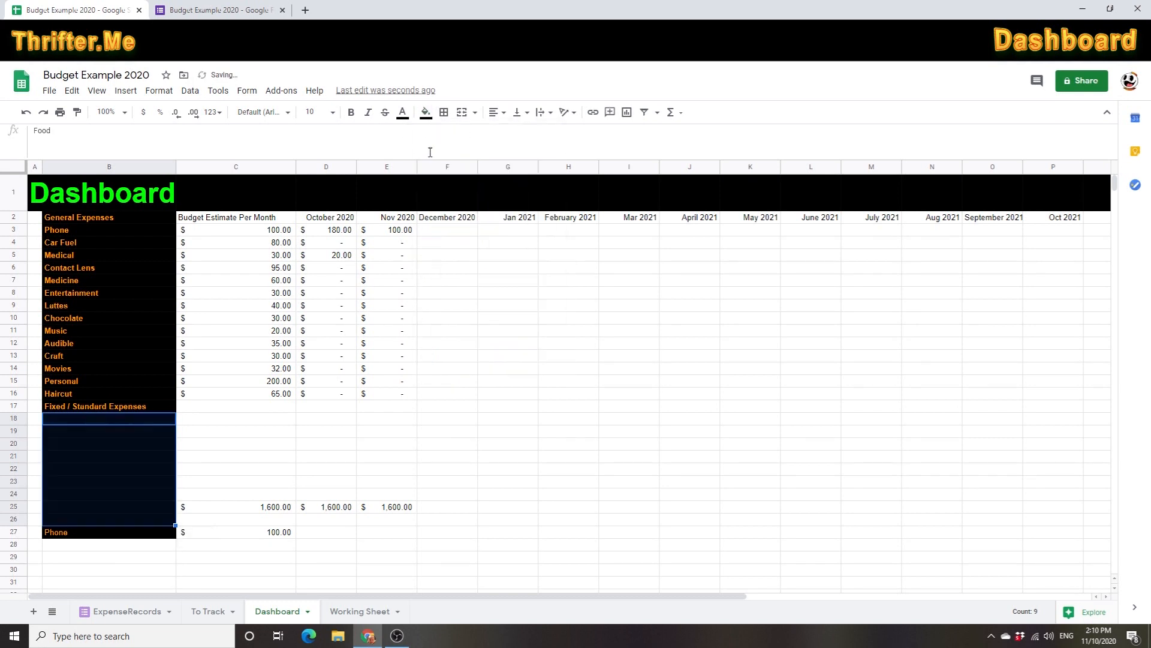
left_click(60, 382)
left_click(77, 112)
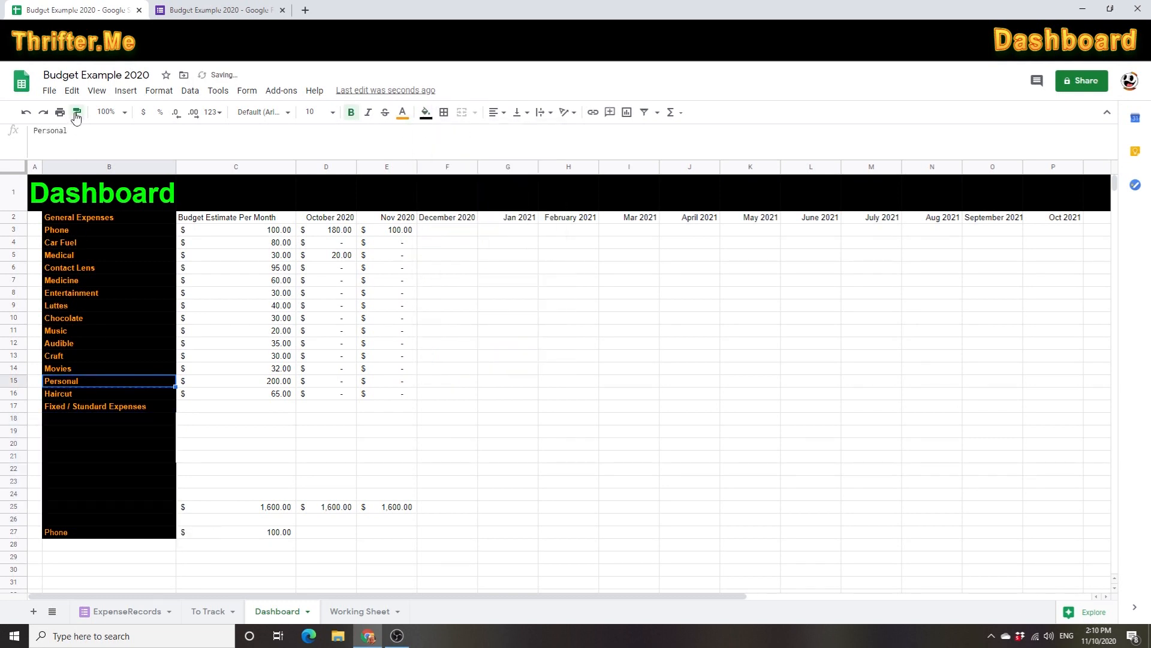
left_click_drag(85, 426, 81, 520)
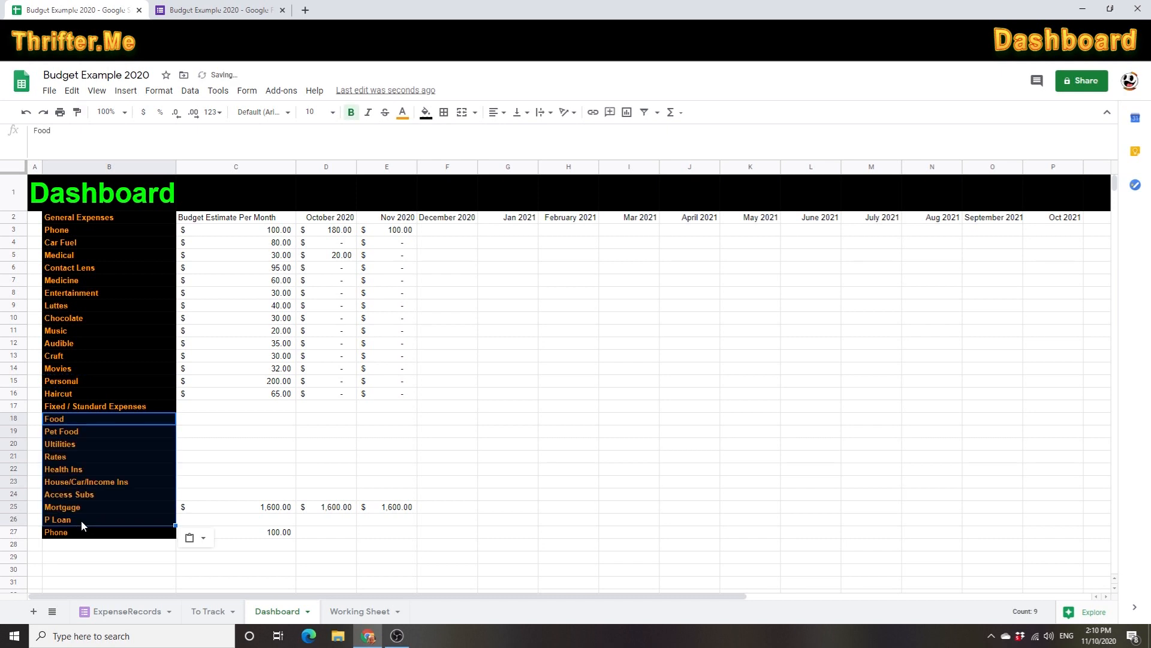
left_click(90, 571)
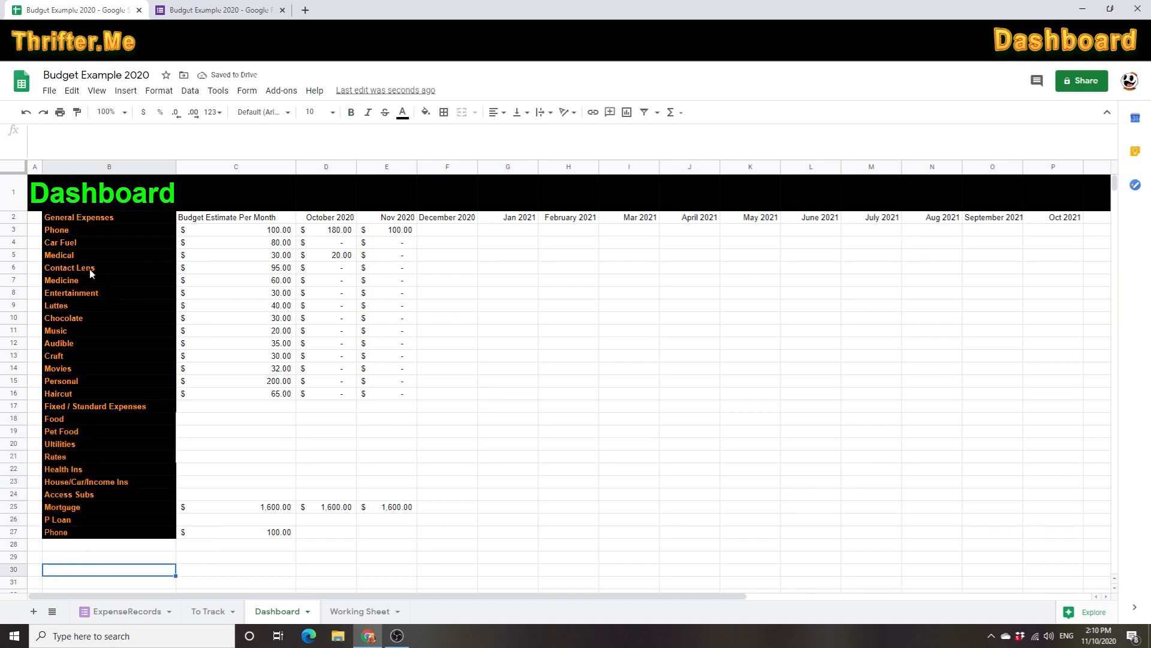
- Delete the extra Phone row, row 27, below P Loan on the Dashboard
left_click(14, 530)
right_click(13, 530)
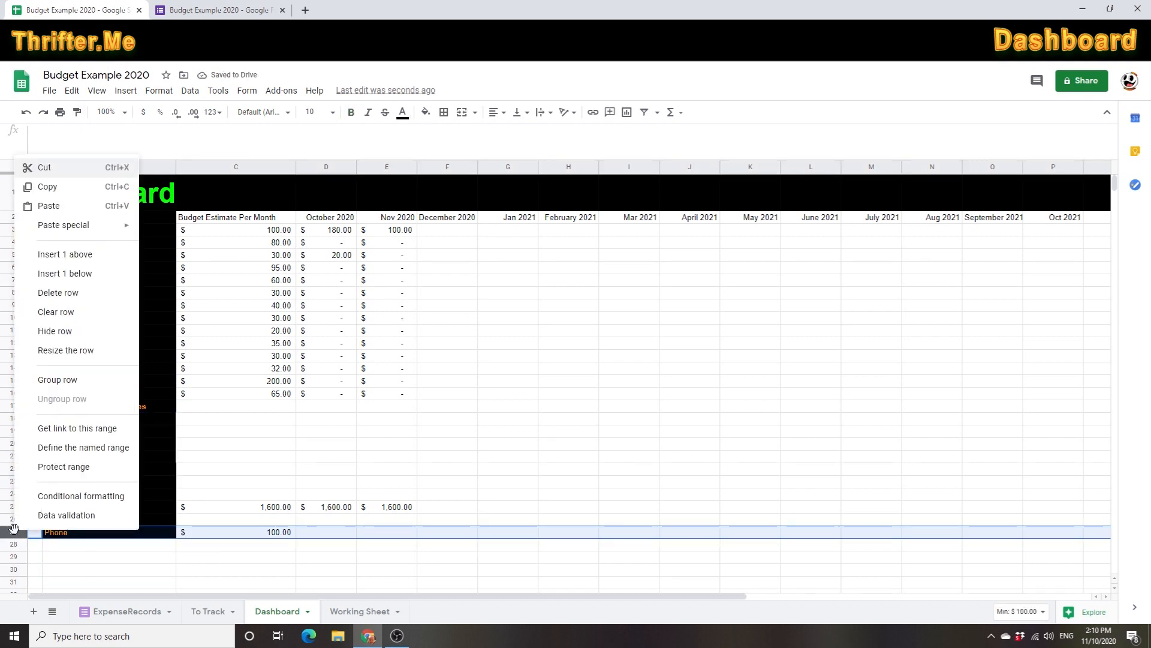
left_click(66, 296)
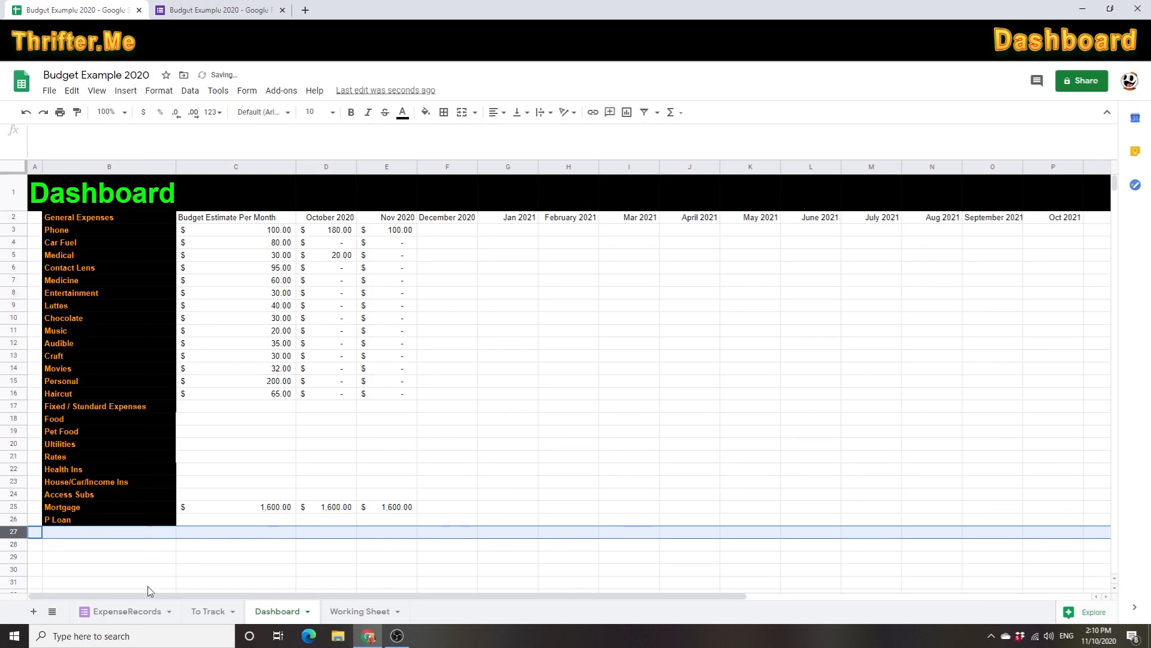
left_click(156, 557)
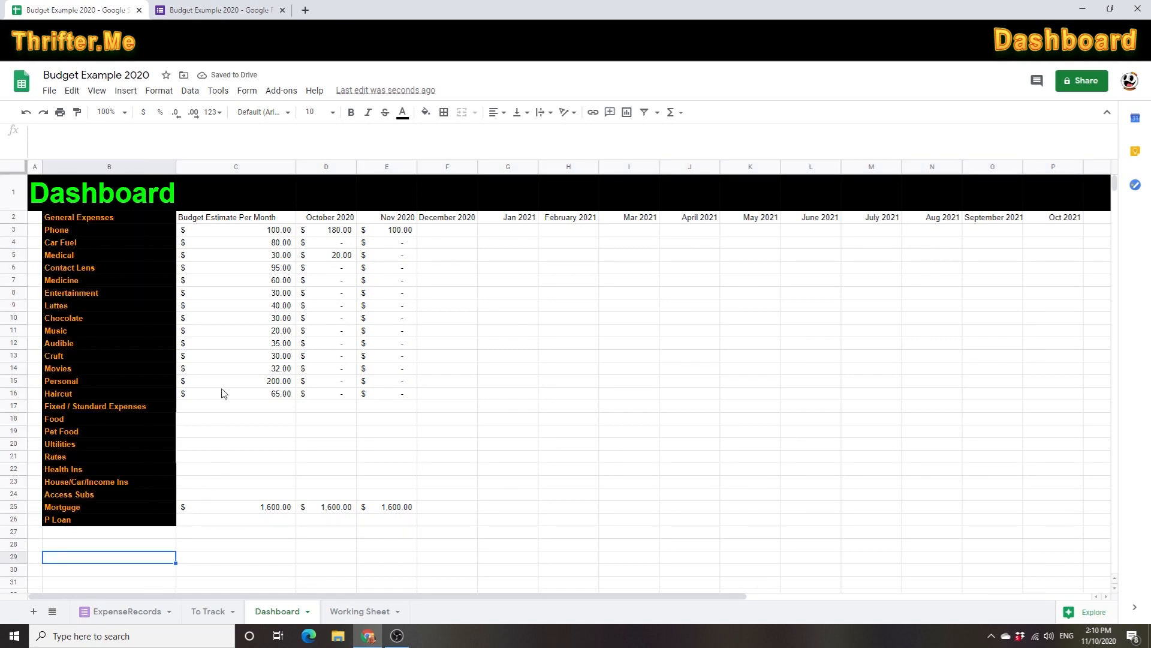
- Link the Dashboard's Food budget estimate in C18 to the Communal Food amount with ='To Track'!G2
left_click(279, 397)
left_click(287, 406)
left_click(262, 420)
type("=")
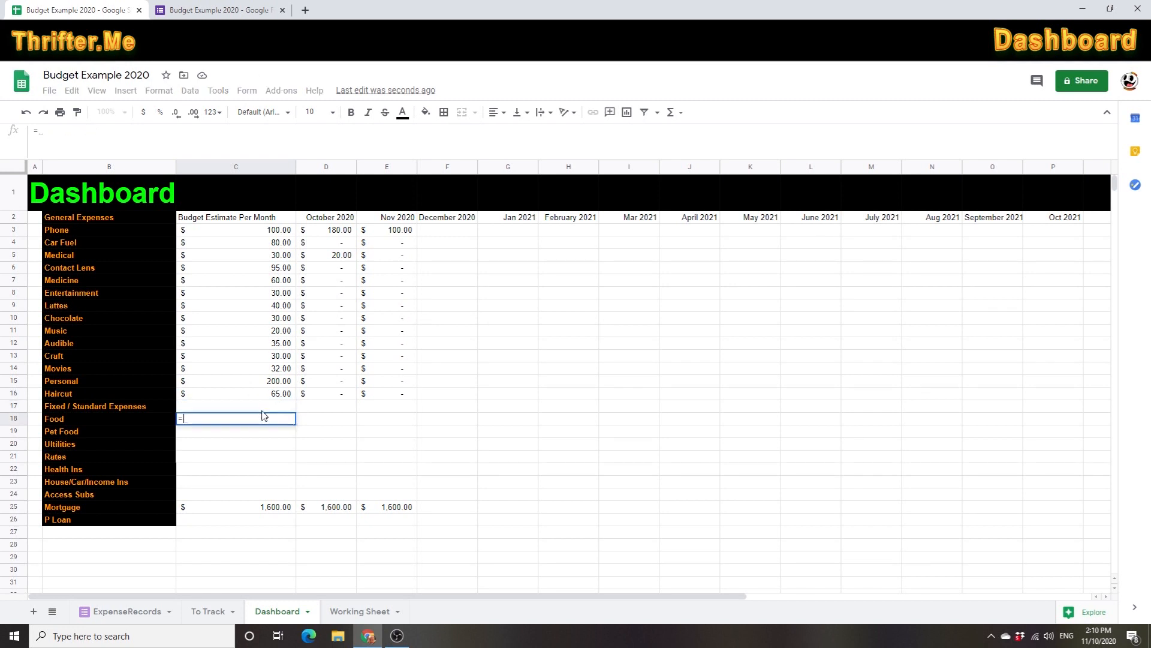
left_click(210, 613)
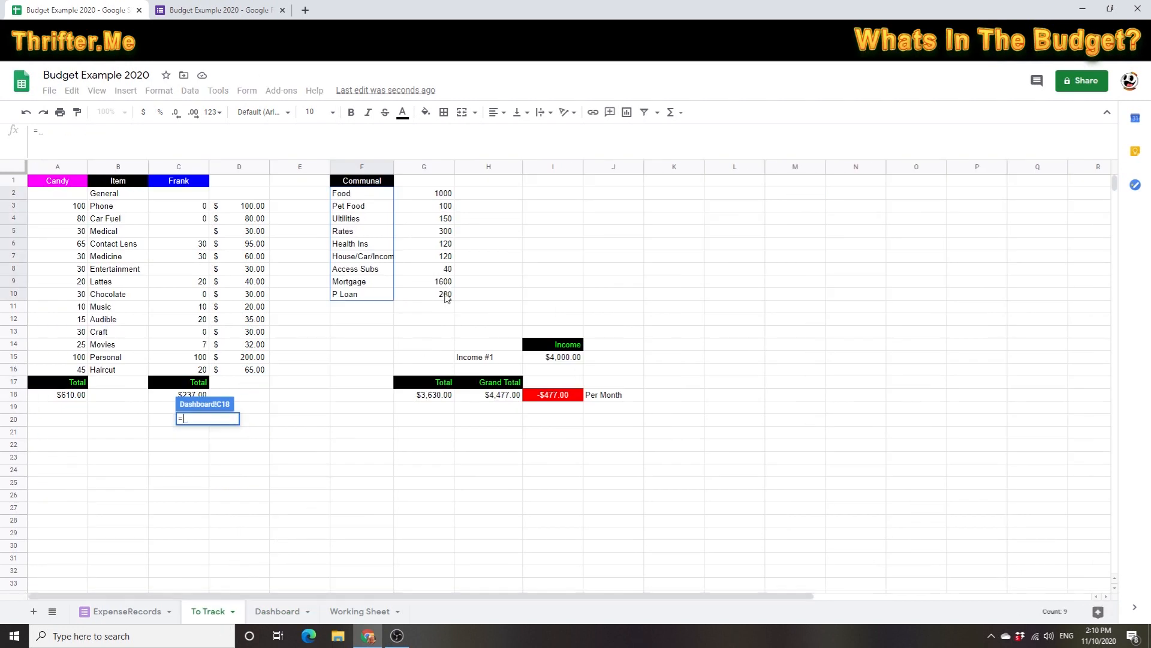
left_click(444, 195)
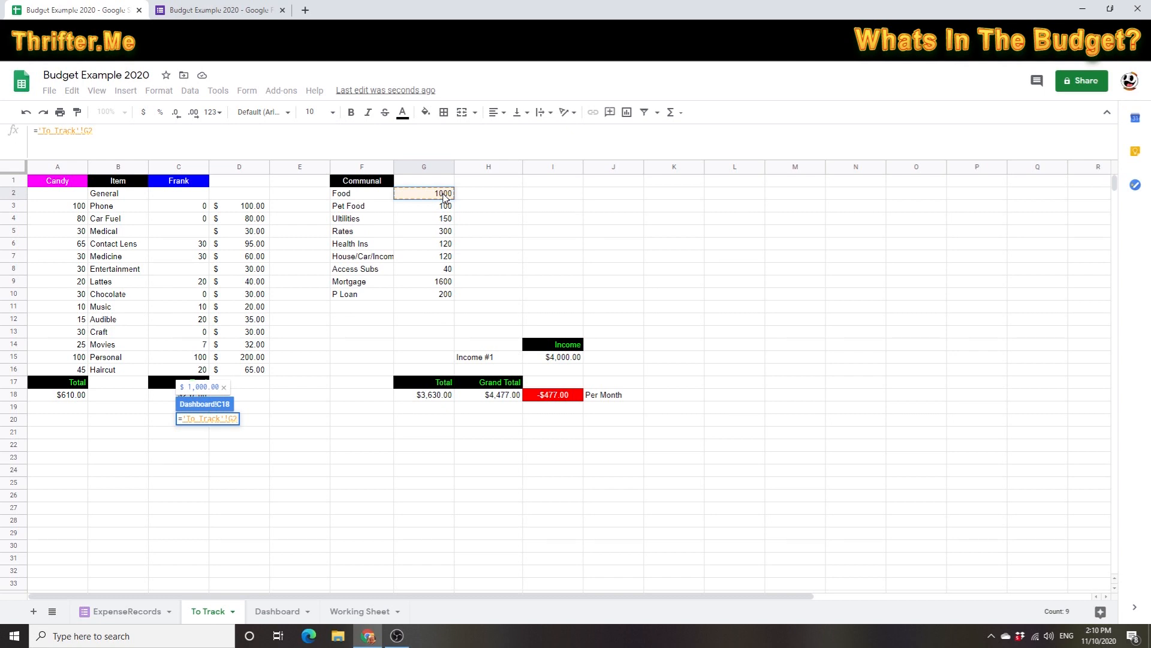
key("Return")
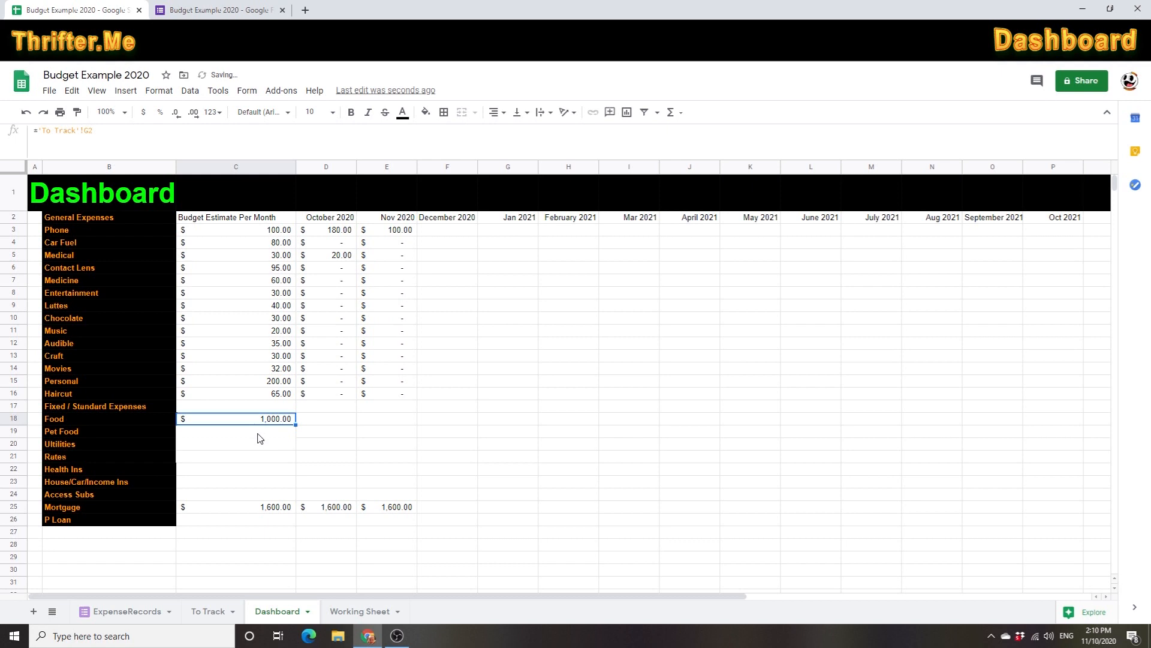
- Fill the linked budget estimate formula down from Food to Access Subs, and from Mortgage to P Loan in C26
left_click_drag(296, 424, 293, 499)
left_click(288, 533)
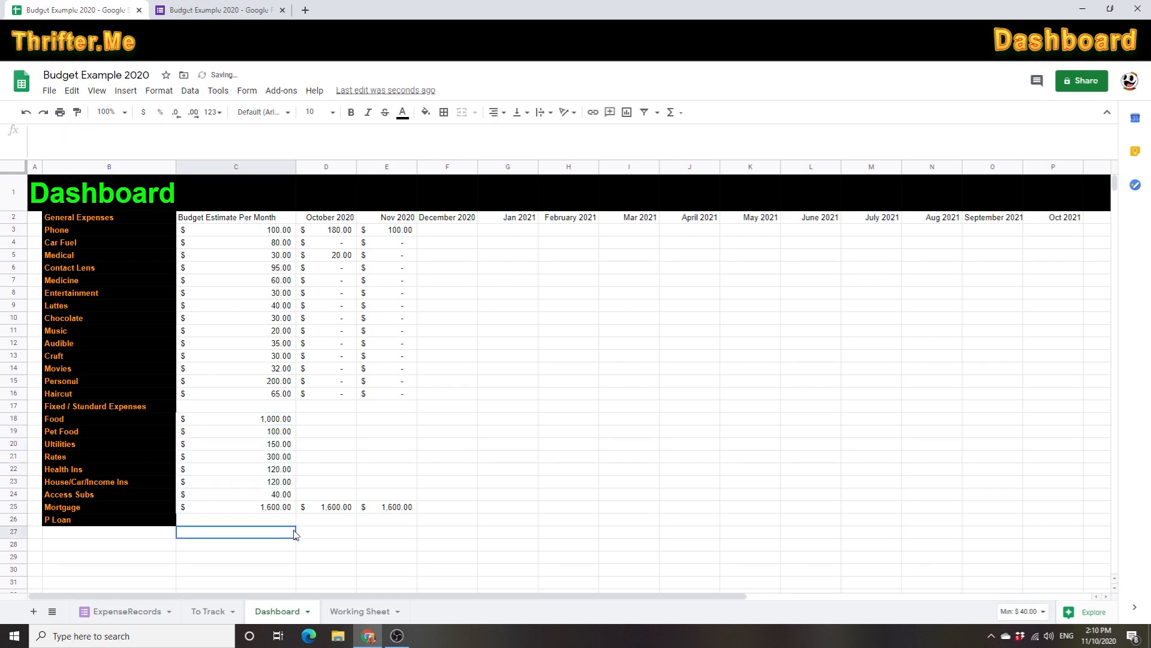
left_click(258, 546)
left_click(285, 509)
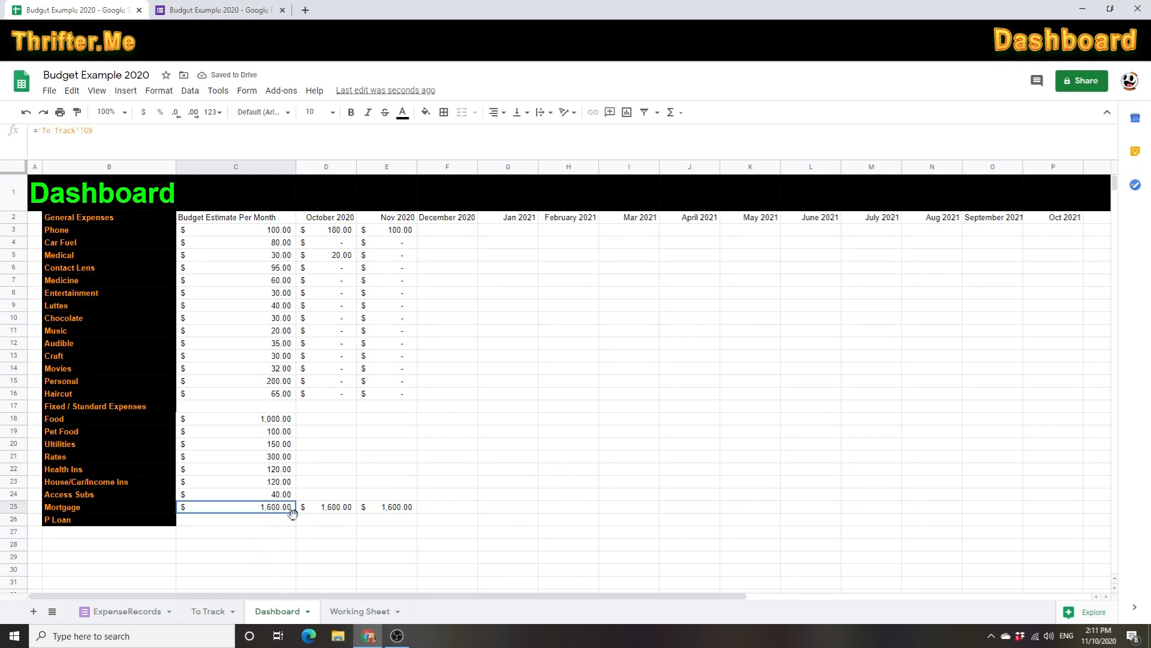
left_click_drag(292, 512, 292, 520)
left_click(282, 544)
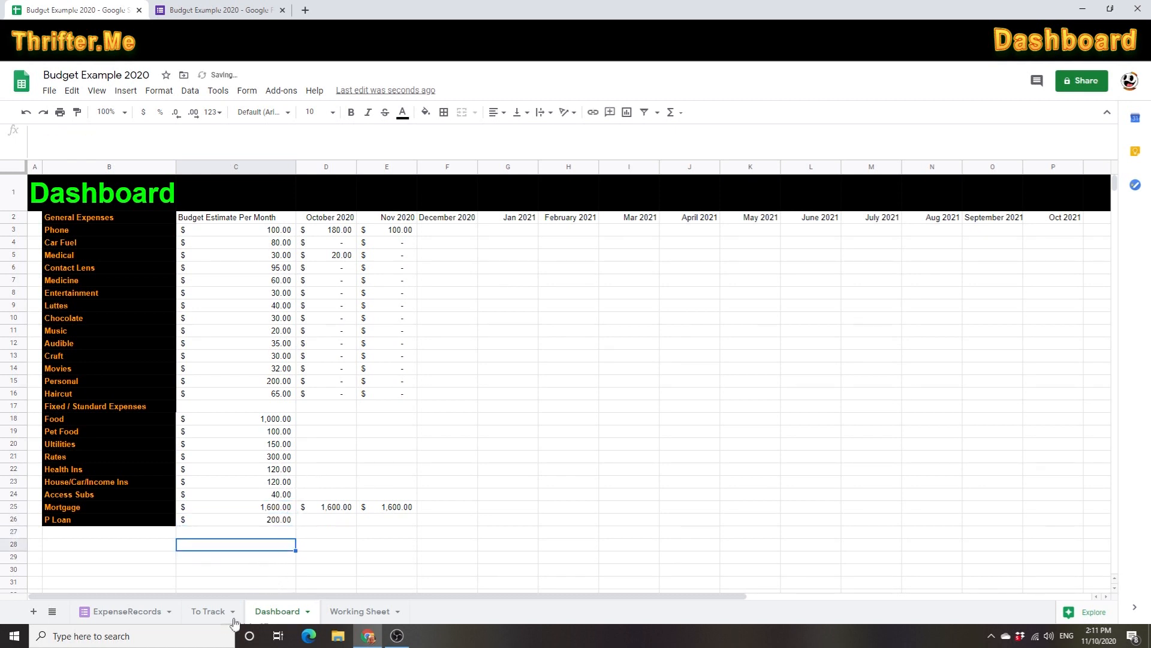
- On To Track, apply the currency formatting of the general expense amounts in column D to the Communal amounts G2:G10
left_click(211, 612)
left_click(336, 334)
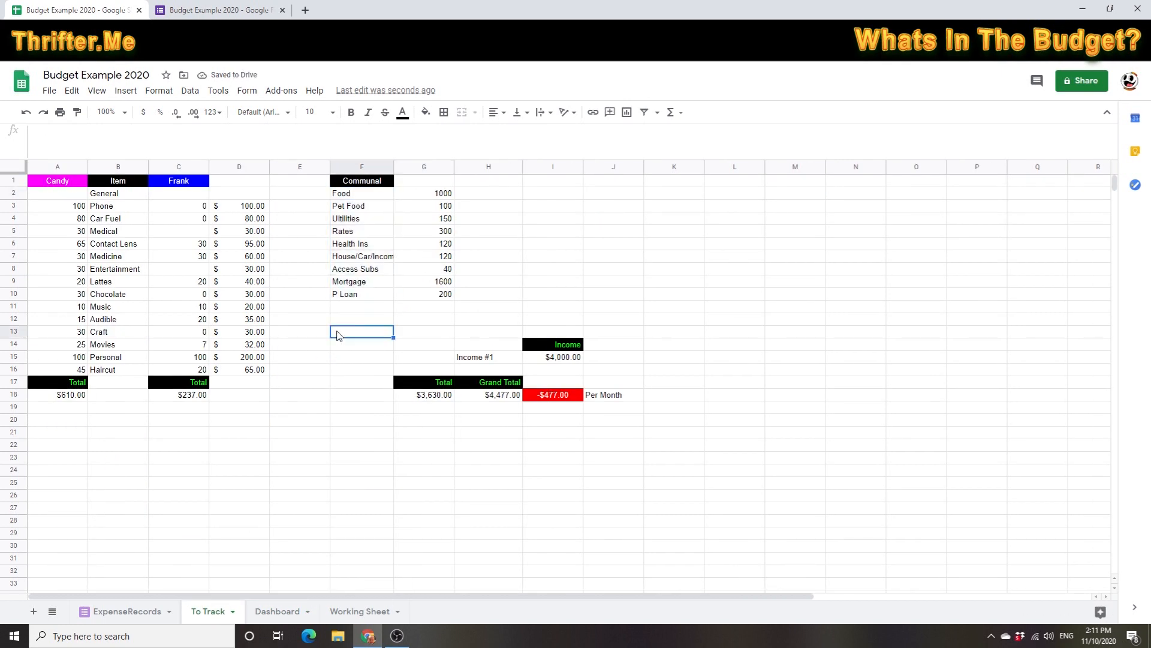
left_click(263, 207)
left_click(77, 112)
left_click_drag(444, 193, 444, 295)
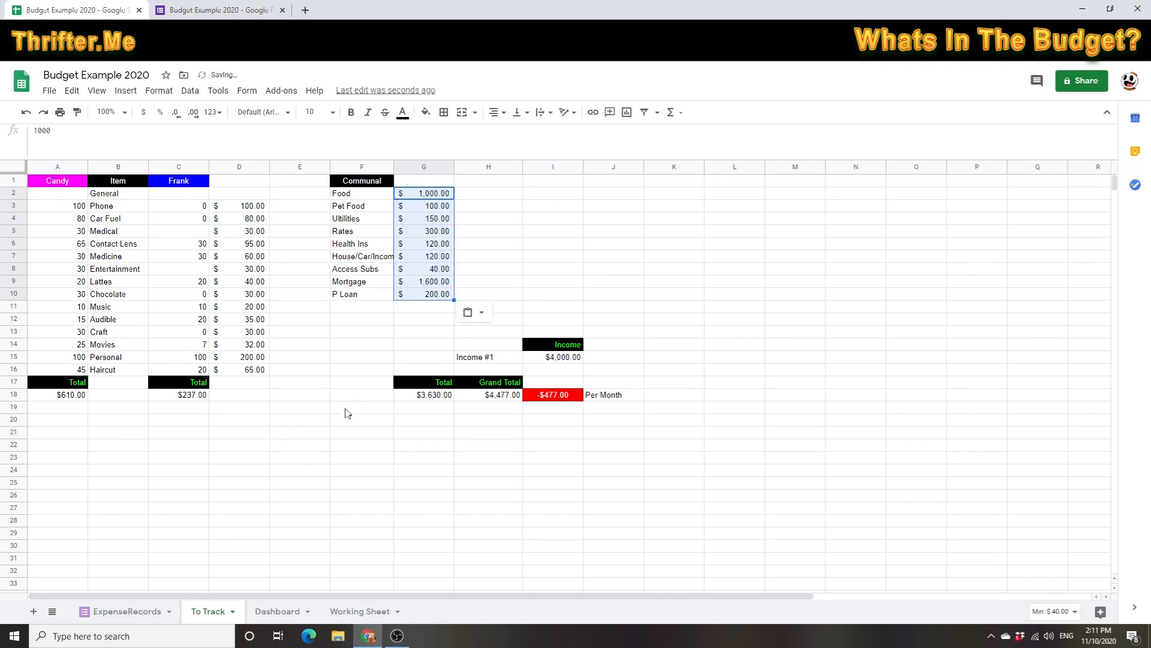
left_click(346, 412)
- Copy the Dashboard's October Haircut formula into the October cells for Food through Access Subs, D18:D24, and P Loan, D26
left_click(279, 611)
left_click(389, 460)
left_click(349, 395)
key("ctrl+c")
left_click(327, 420)
key("ctrl+v")
left_click(334, 432)
key("ctrl+v")
left_click_drag(356, 438, 355, 497)
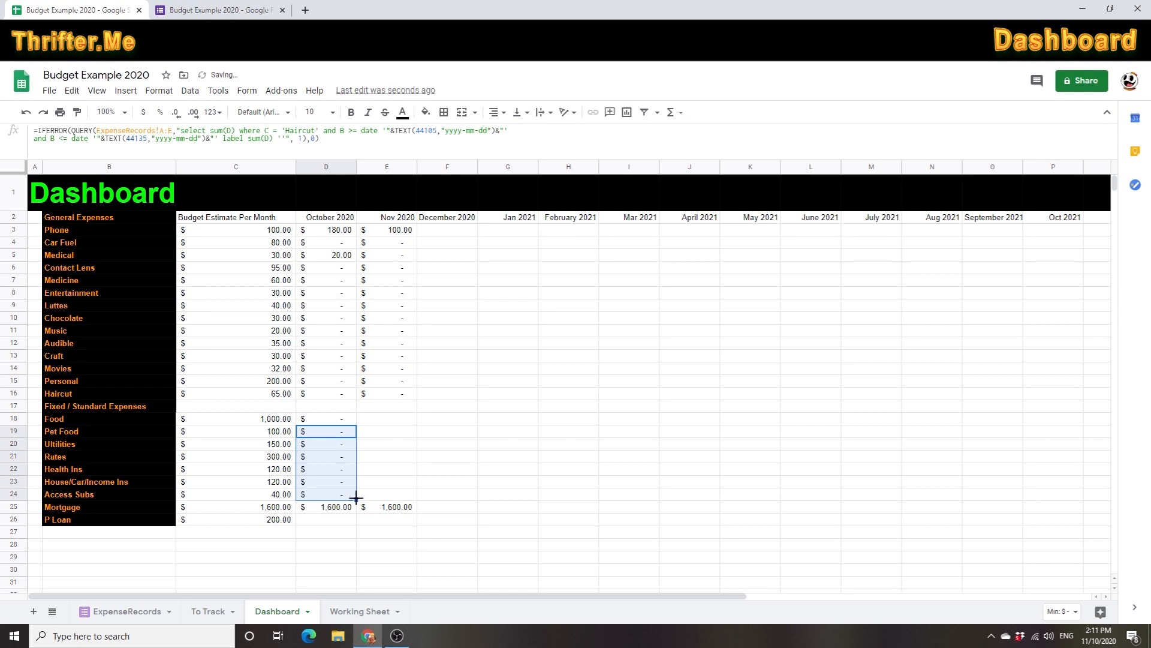
left_click(339, 496)
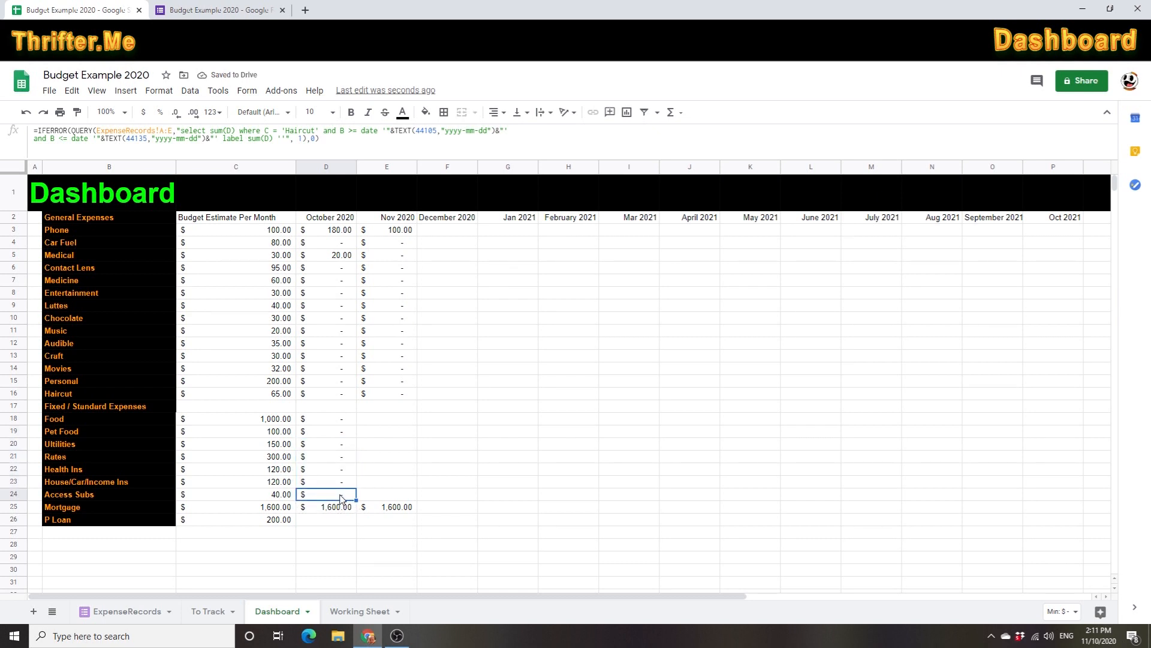
left_click(334, 520)
key("ctrl+v")
left_click(339, 532)
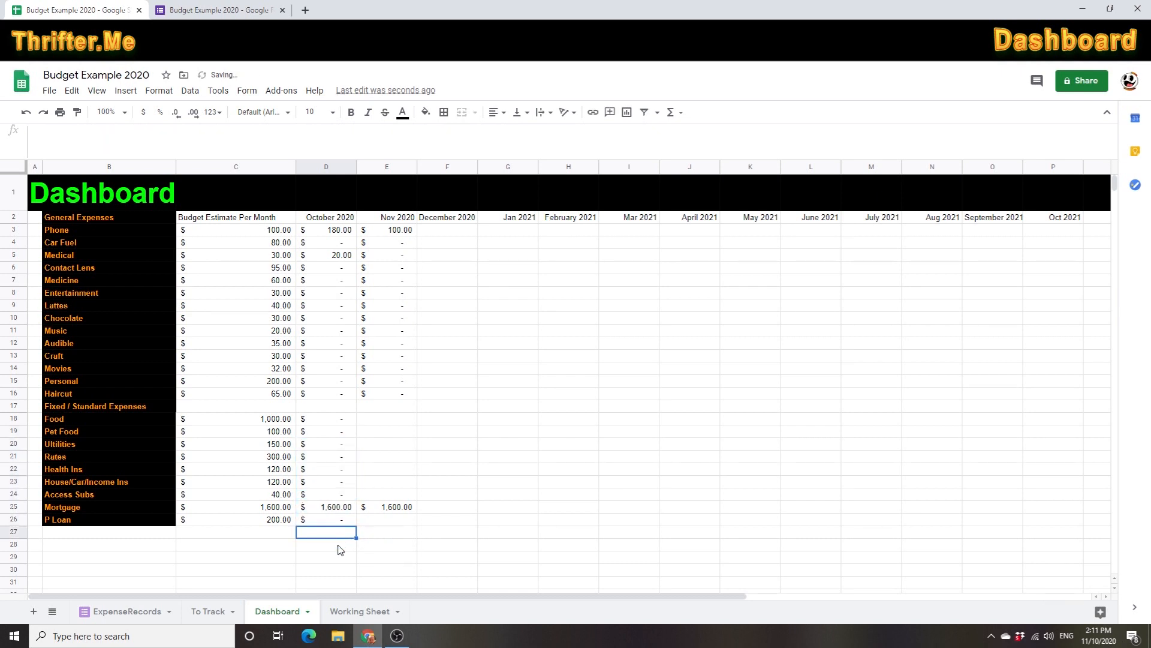
- Replace the October Mortgage formula in D25 with the IFERROR sum formula filled down from Access Subs
left_click(334, 455)
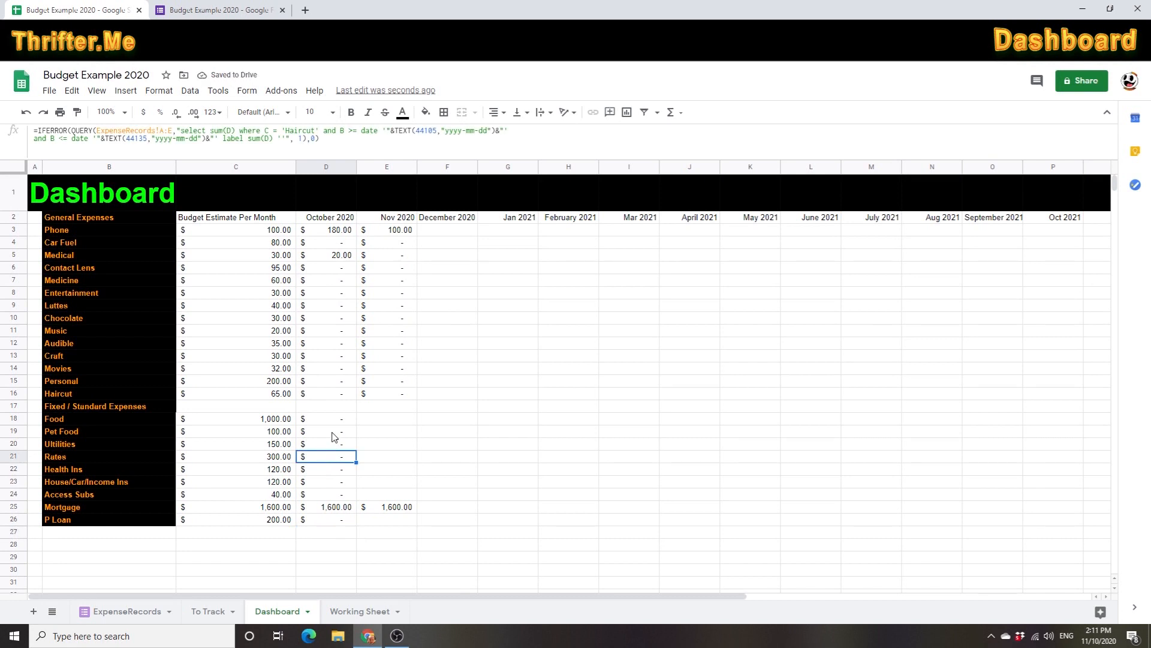
left_click(335, 510)
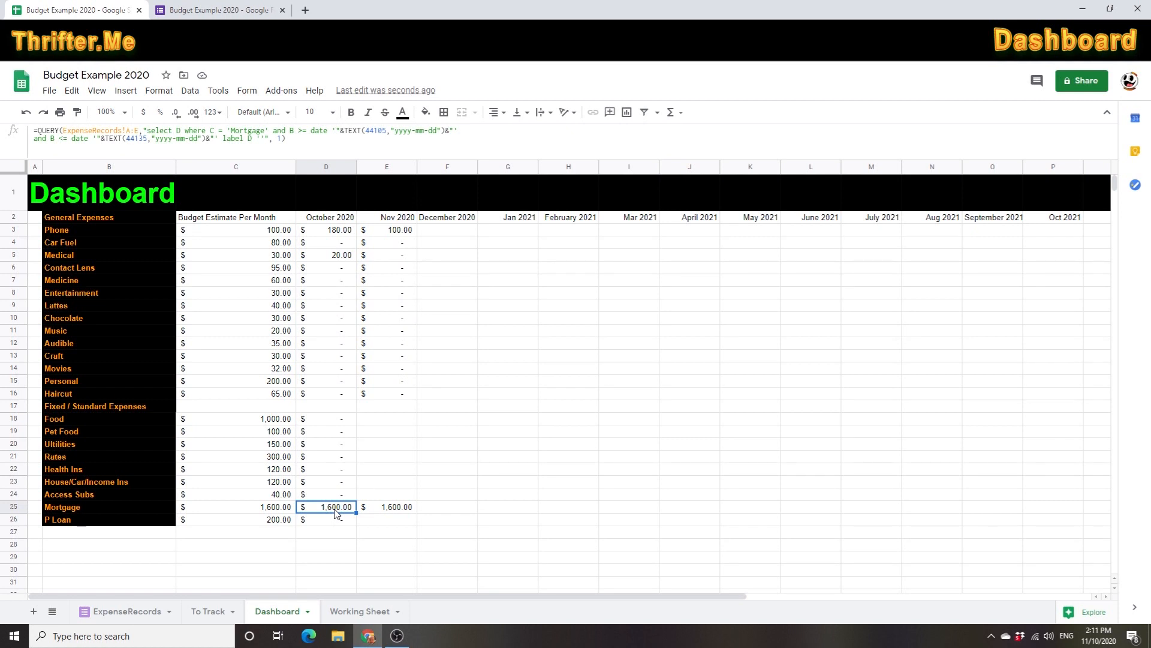
key("ctrl+c")
key("Up")
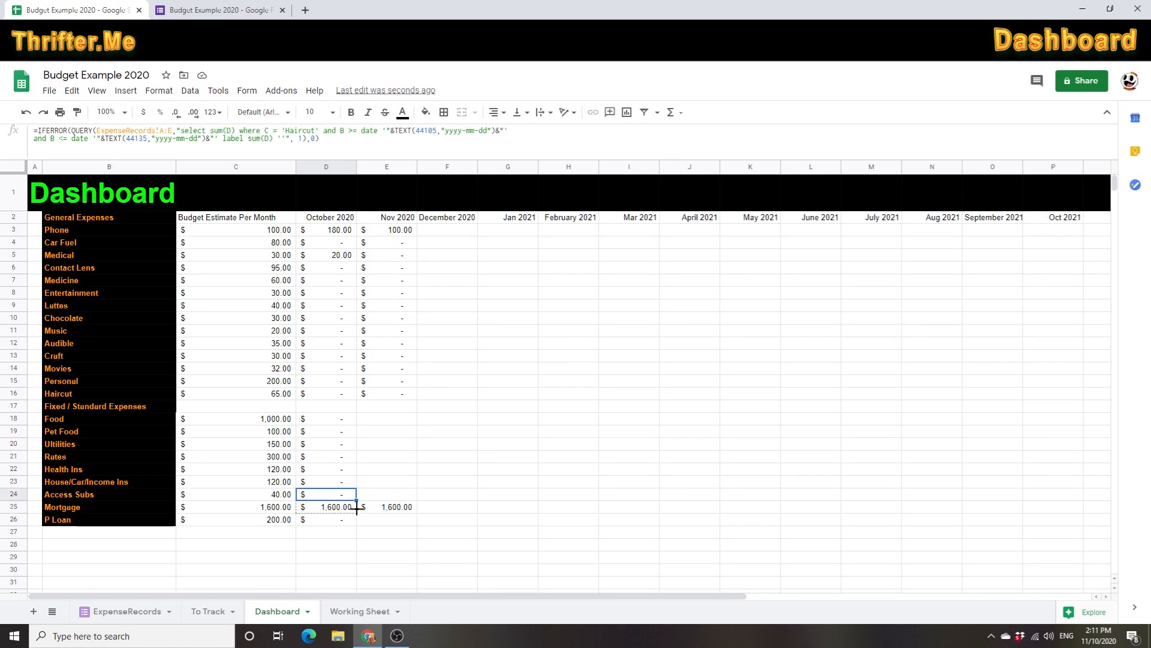
left_click_drag(357, 509, 356, 509)
left_click(341, 507)
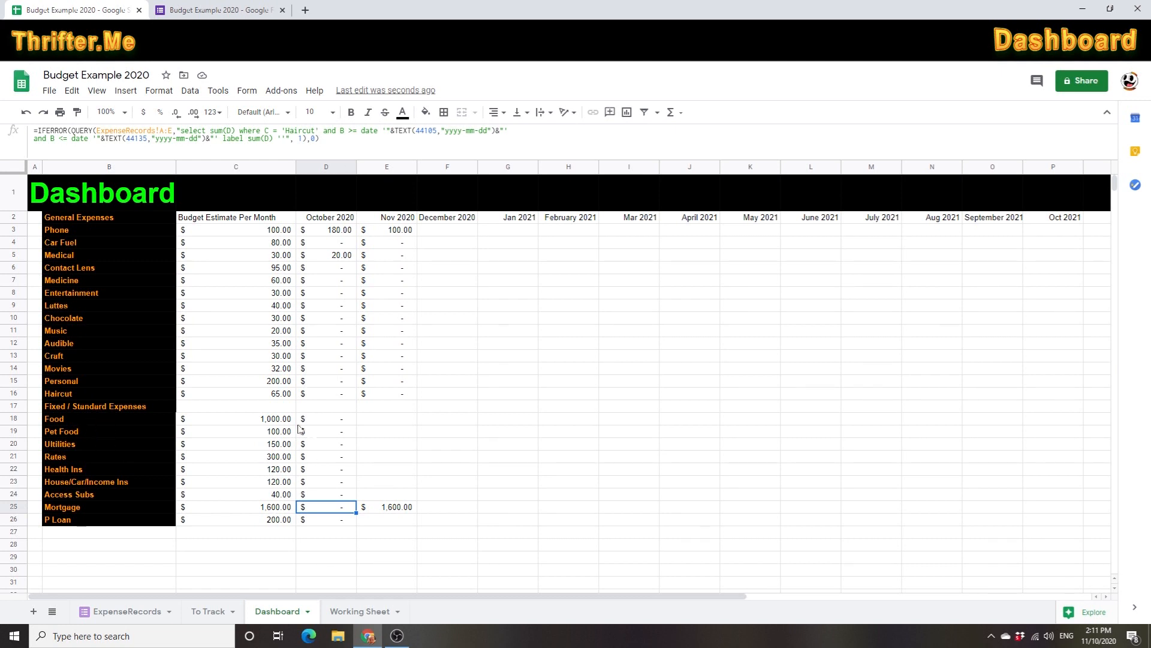
- Change the category in the October Food formula in D18 to 'Food'
left_click(337, 424)
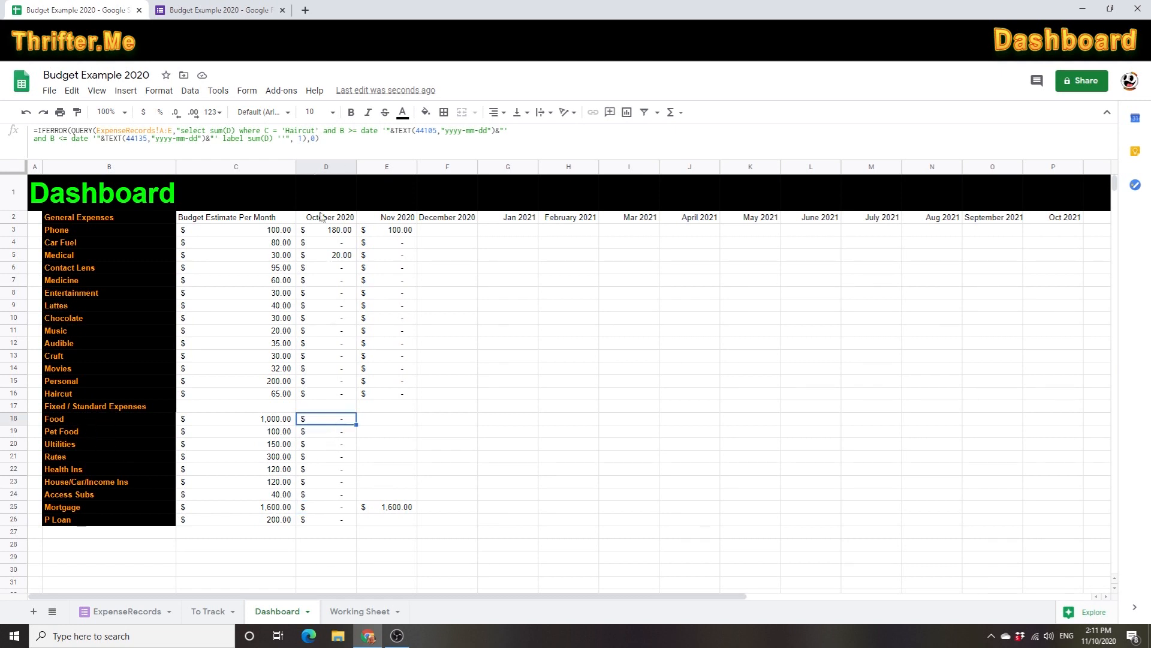
double_click(317, 130)
type("Food")
key("Return")
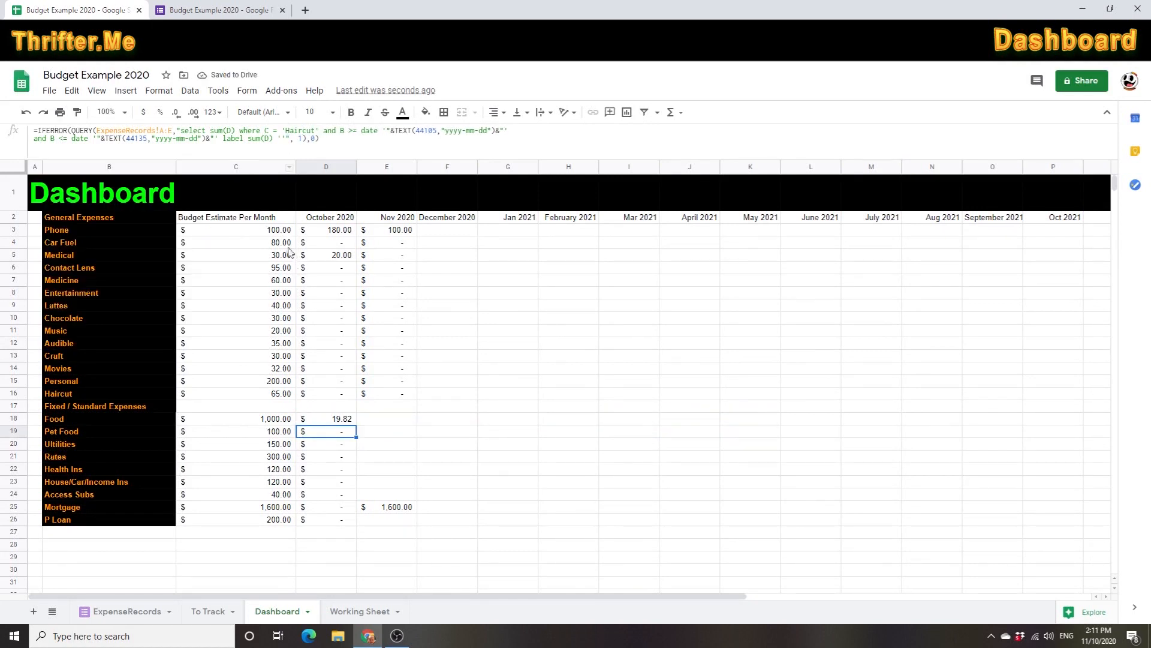
- Change the category in the October Pet Food formula in D19 to 'Pet Food'
left_click(80, 432)
left_click(353, 431)
double_click(316, 130)
type("Pet Food")
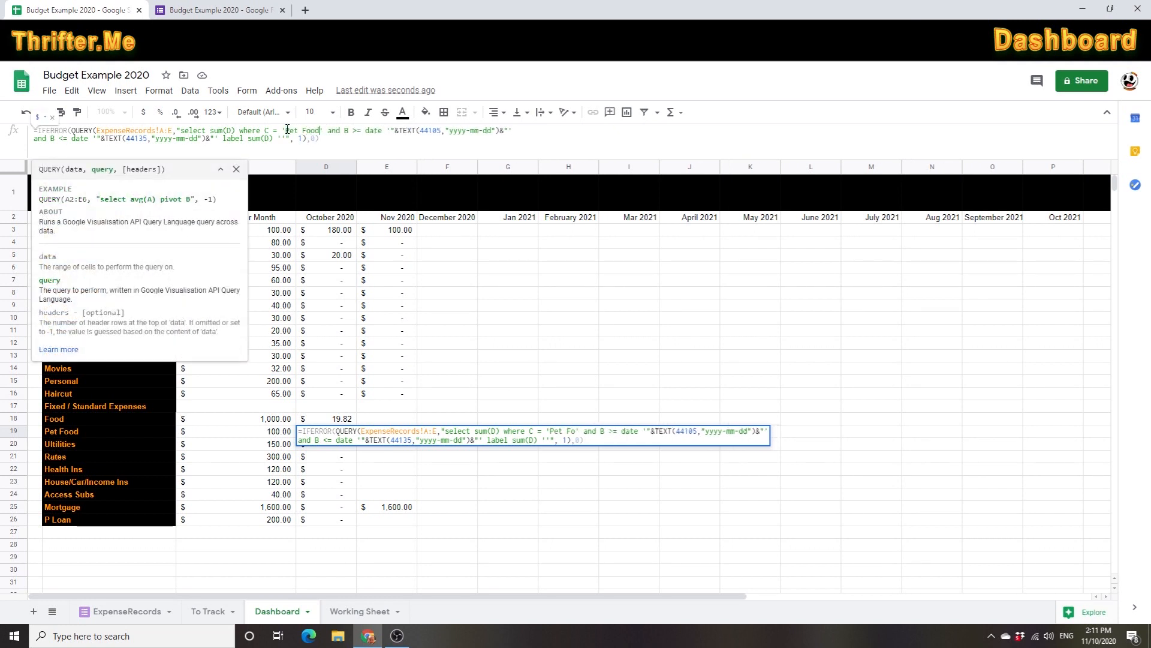
key("Return")
left_click(337, 421)
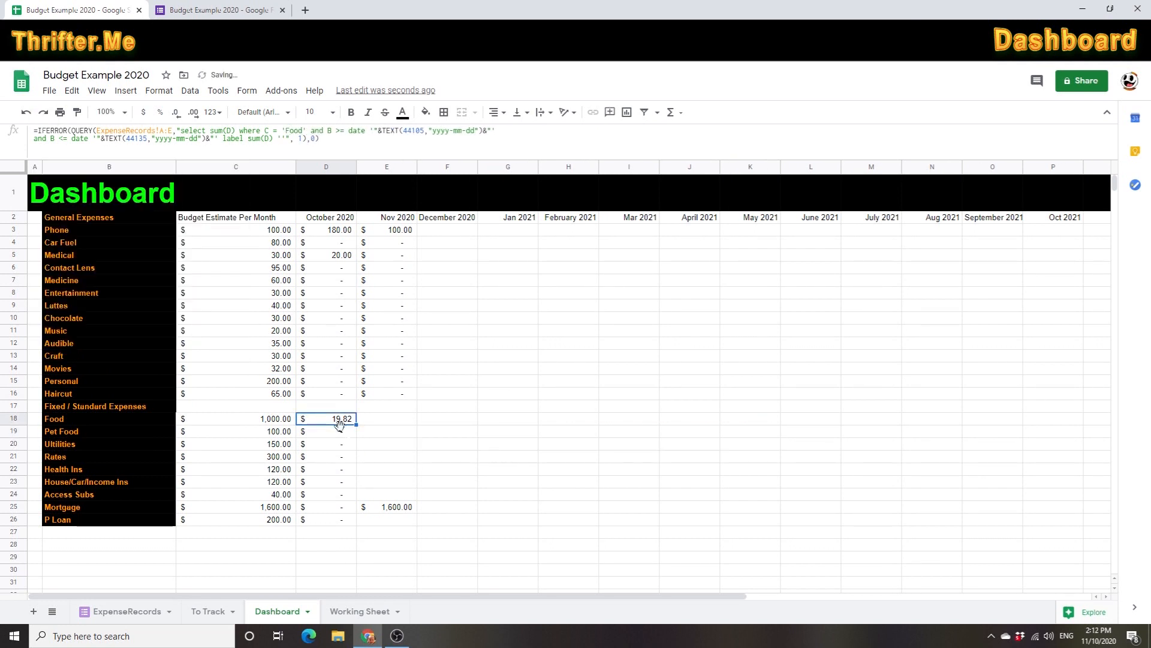
left_click(346, 434)
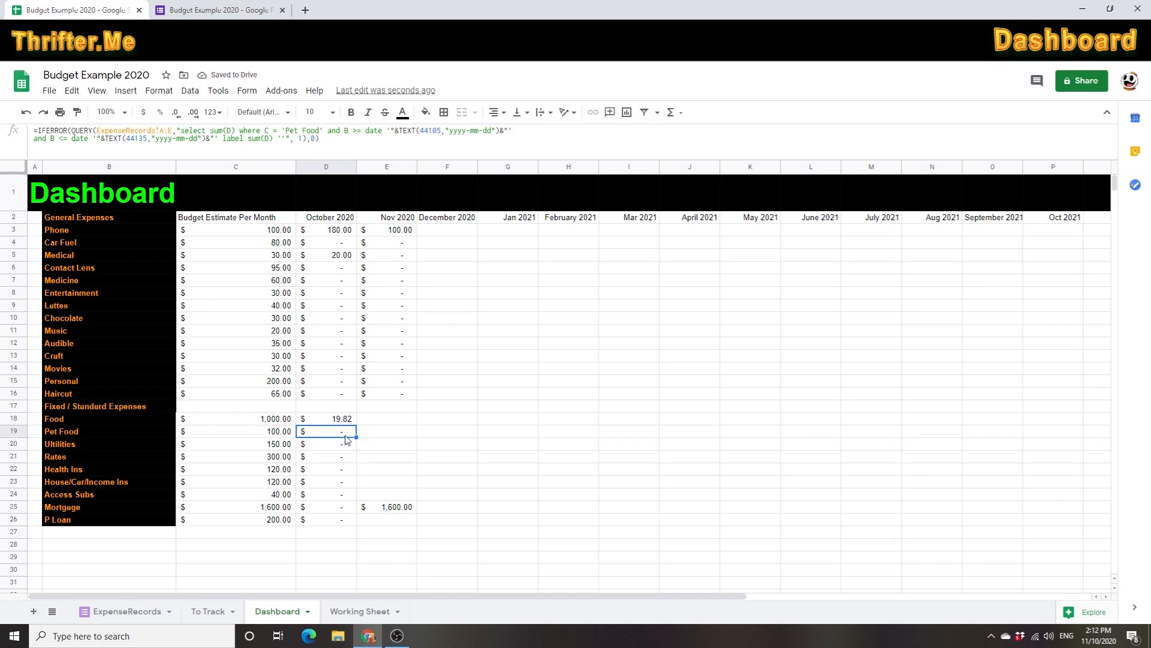
left_click(56, 443)
double_click(57, 443)
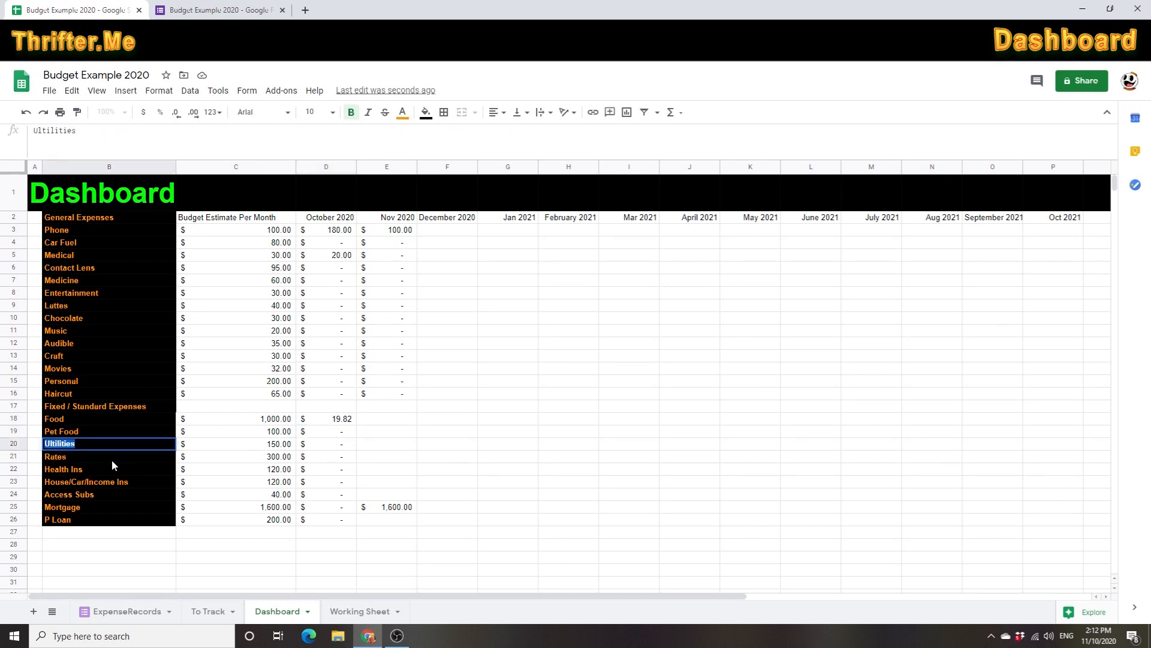
key("Escape")
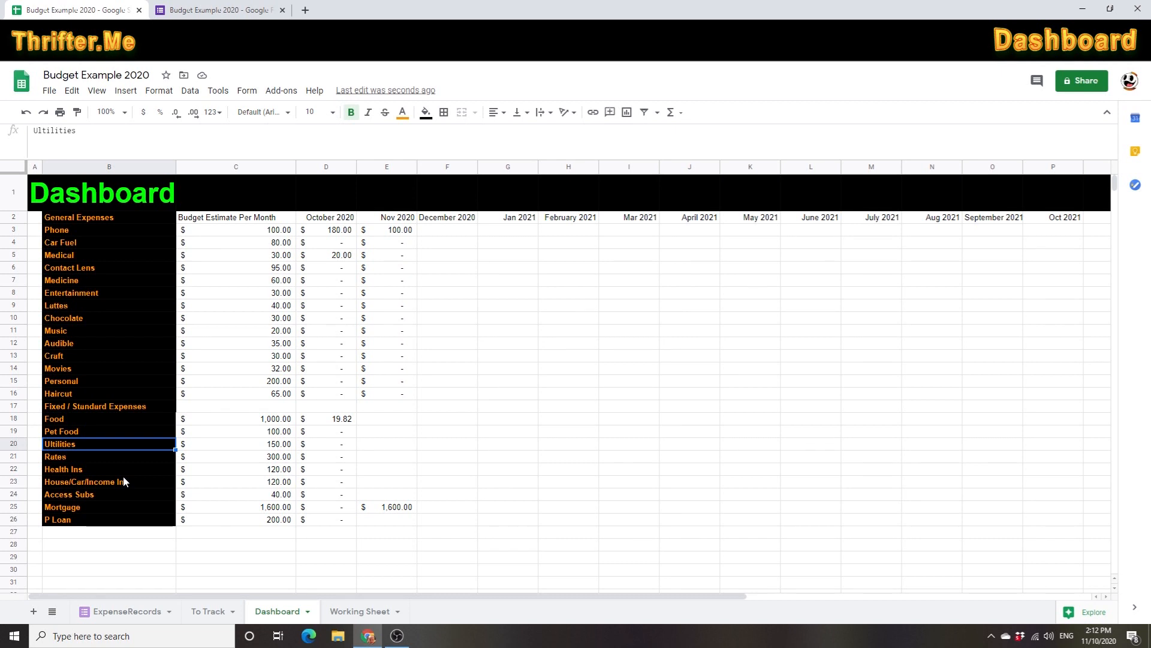
- Correct the misspelled Dashboard label in B20 to Utilities, using the option text copied from the form's expense question
left_click(232, 11)
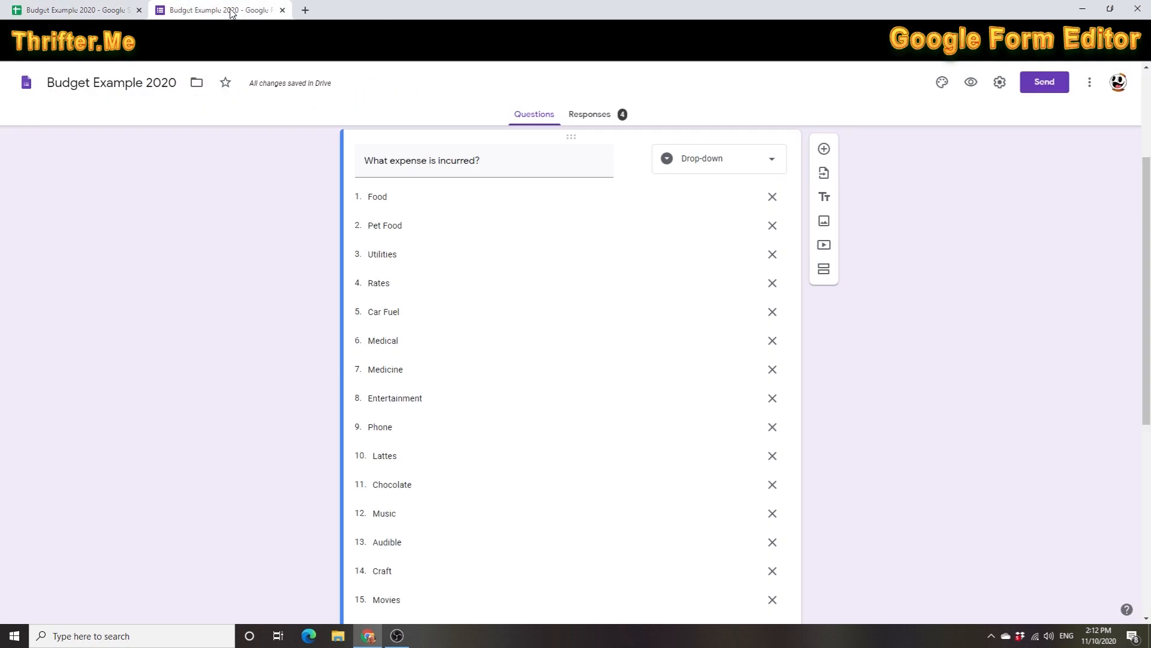
scroll(288, 429, "down", 3)
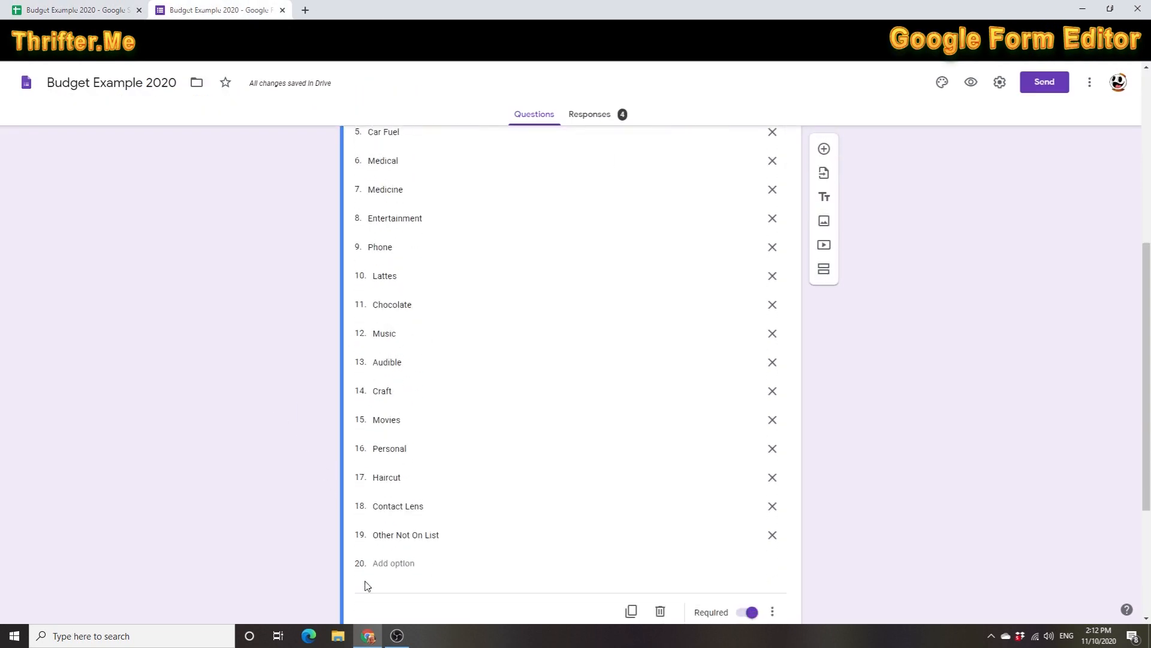
scroll(402, 526, "up", 4)
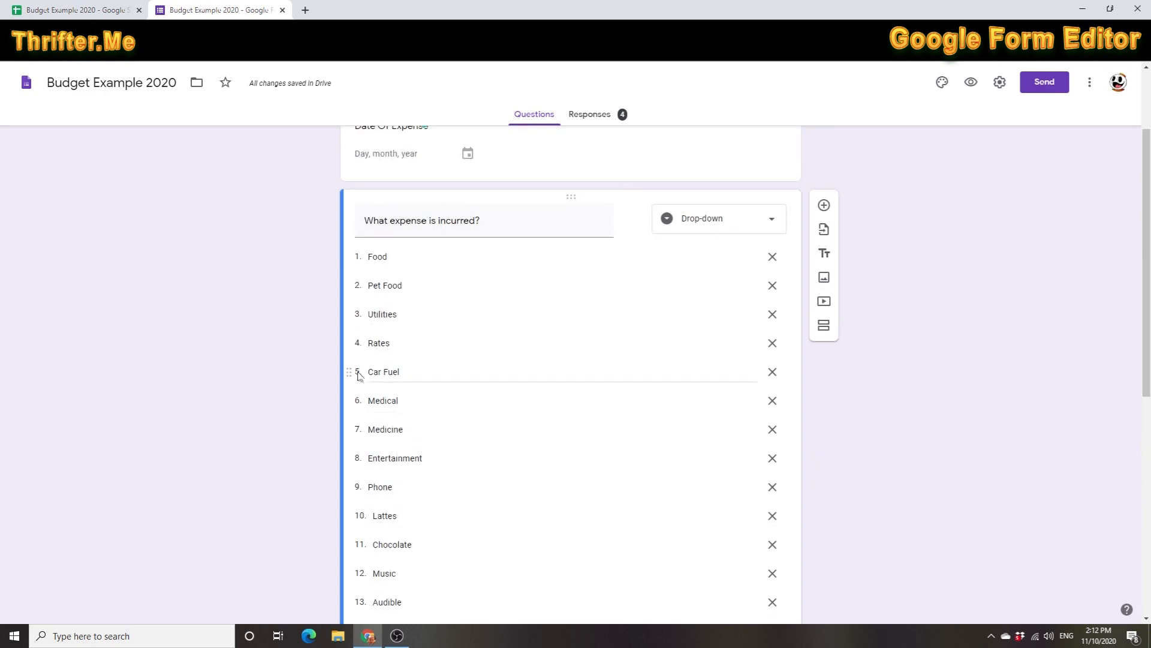
double_click(380, 310)
key("ctrl+c")
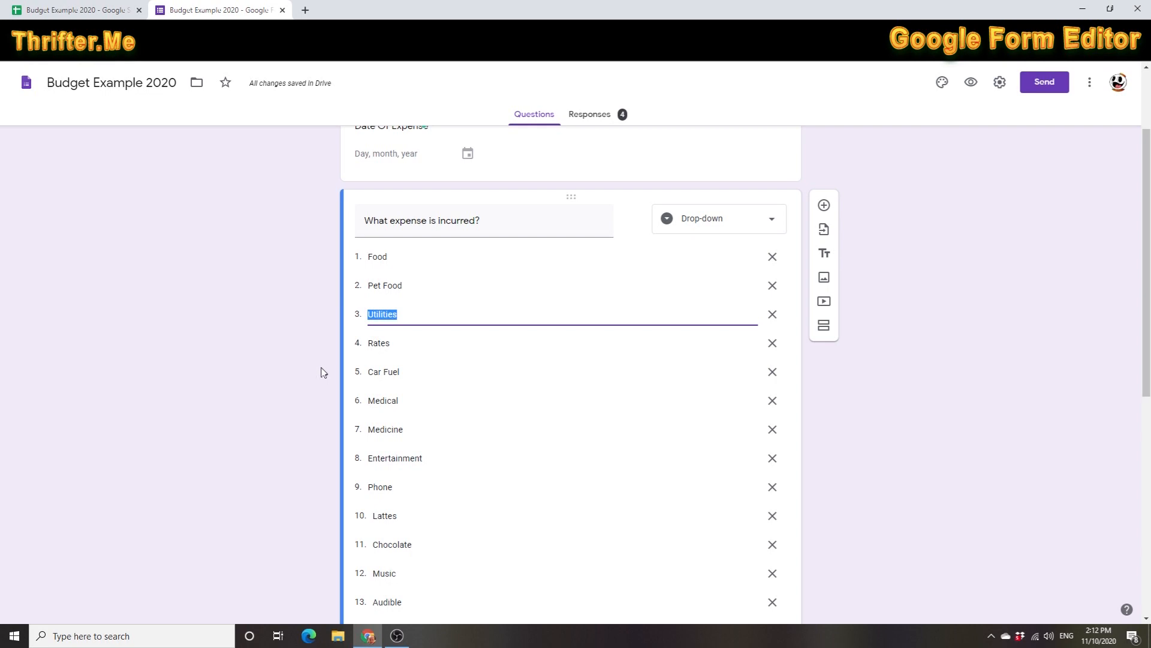
left_click(121, 9)
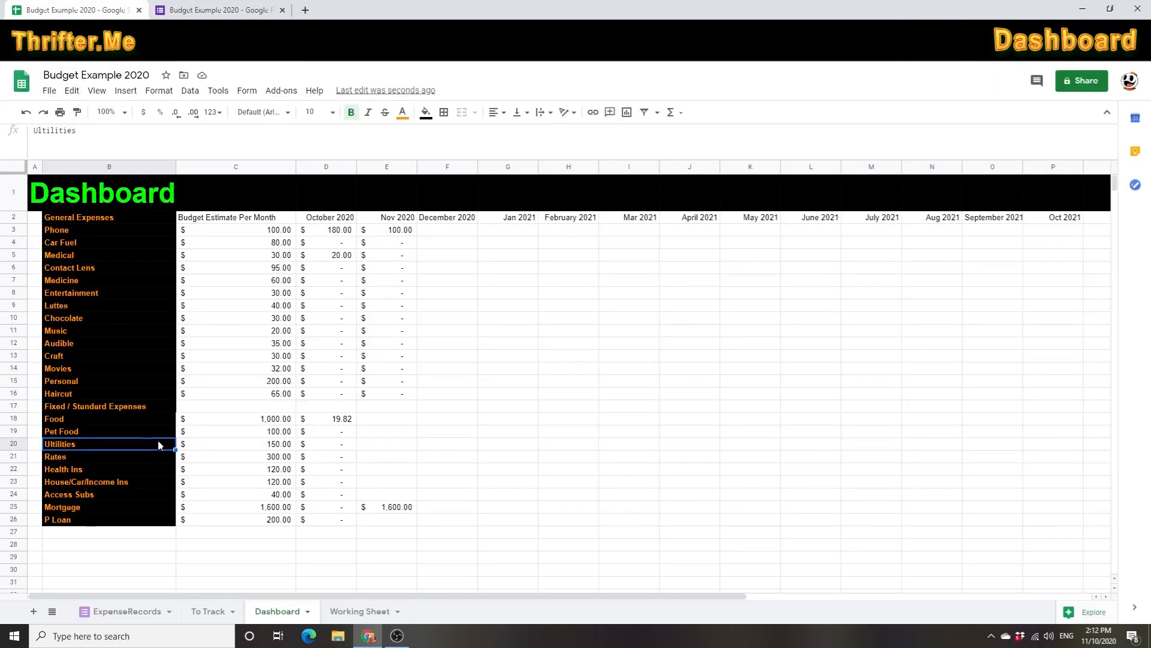
double_click(62, 447)
double_click(62, 447)
right_click(63, 446)
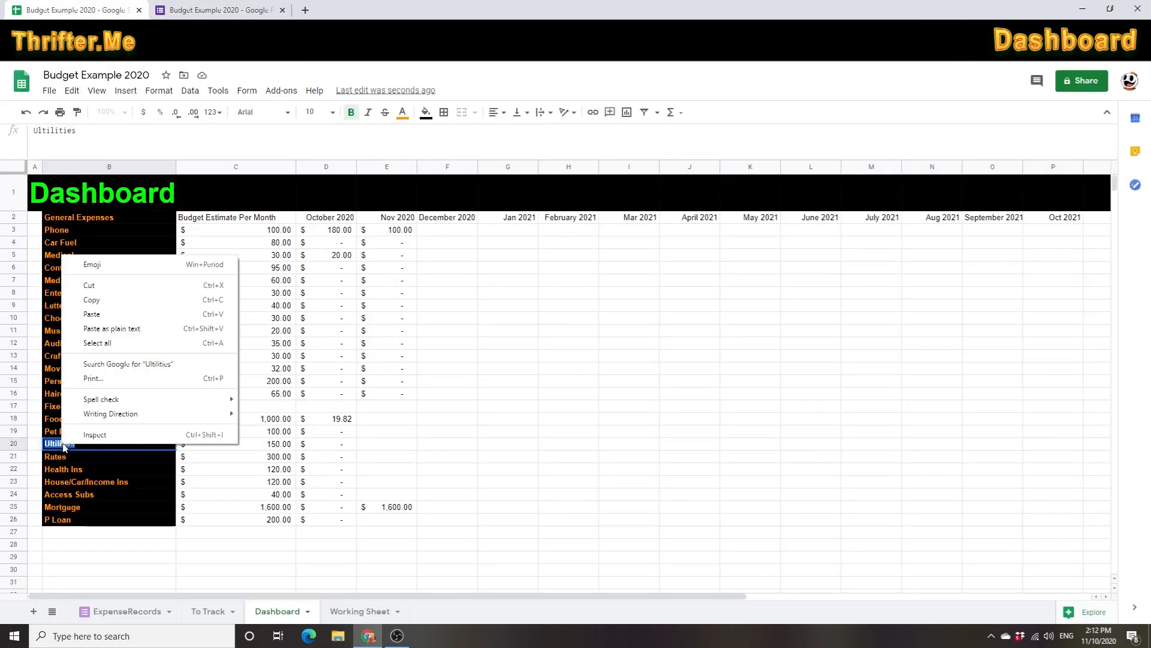
left_click(92, 314)
left_click(125, 547)
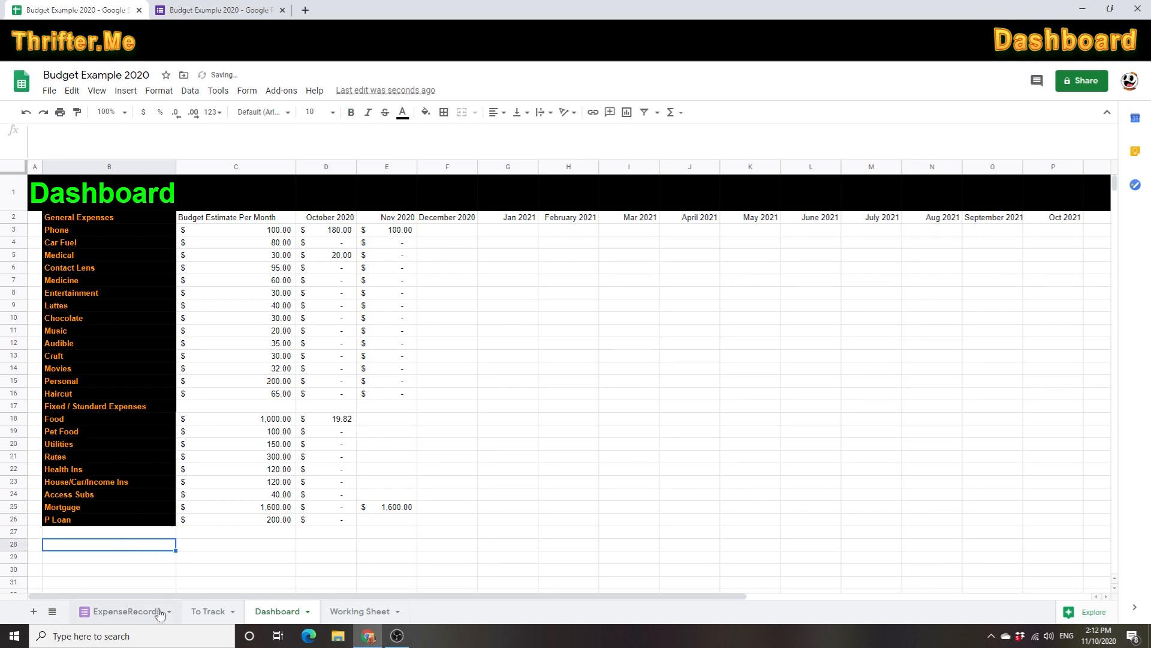
- Correct the misspelled Communal label in F4 on To Track to Utilities
left_click(207, 611)
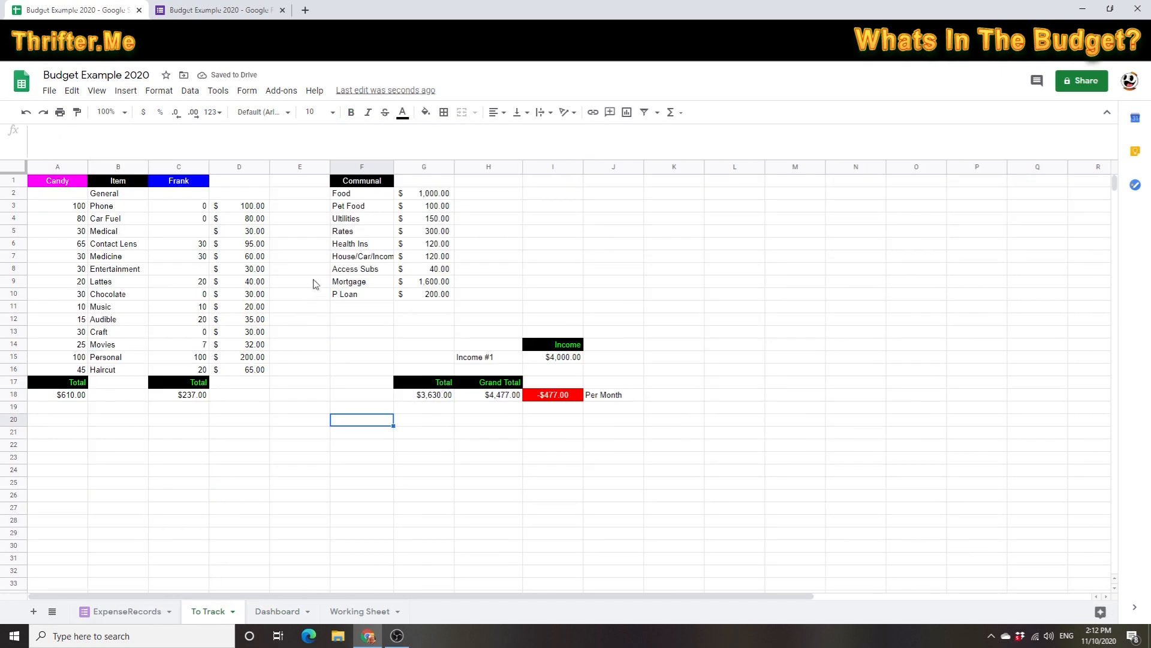
left_click(351, 219)
double_click(351, 219)
right_click(349, 219)
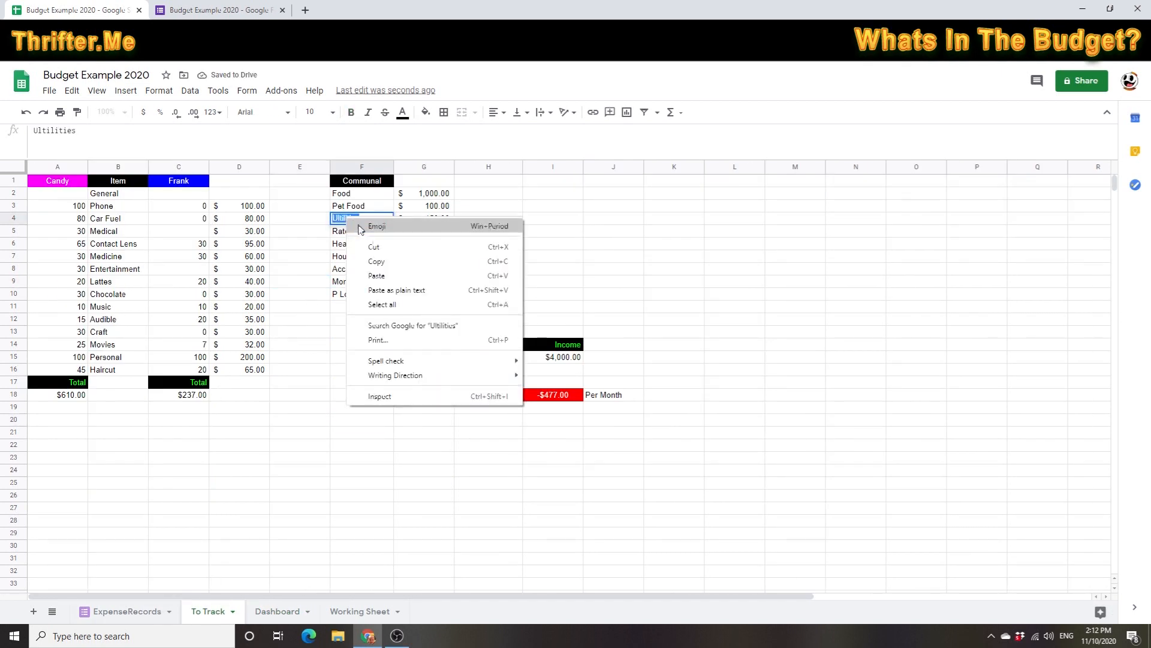
left_click(377, 275)
- Change the category in the Dashboard's October Utilities formula in D20 to 'Utilities'
left_click(277, 611)
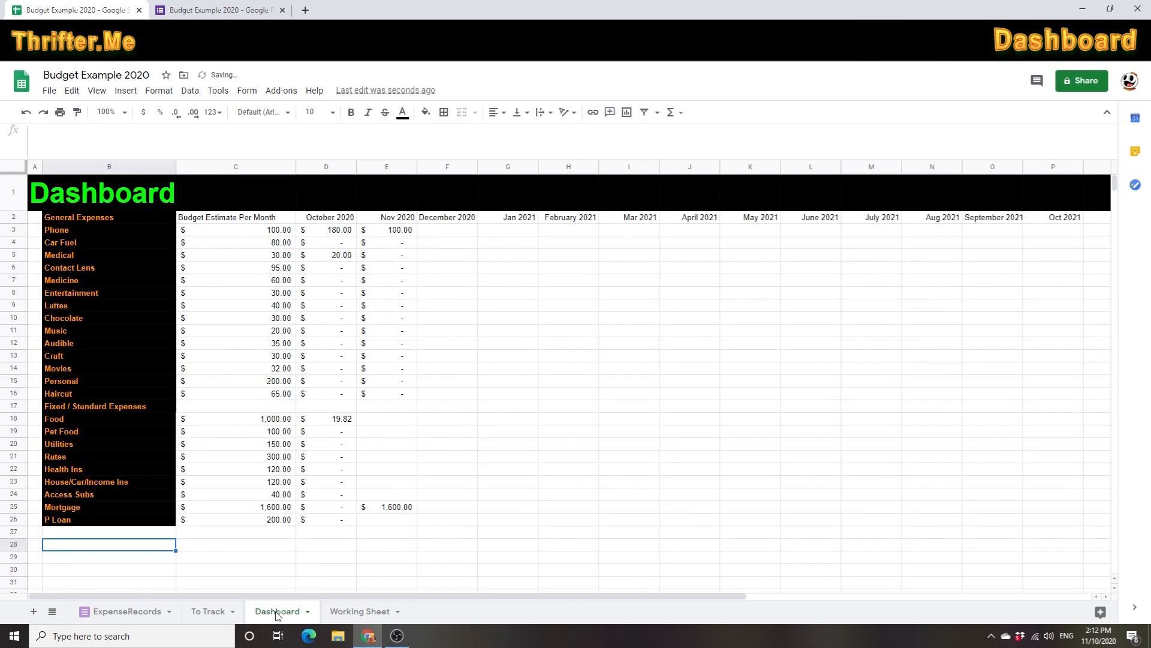
left_click(319, 446)
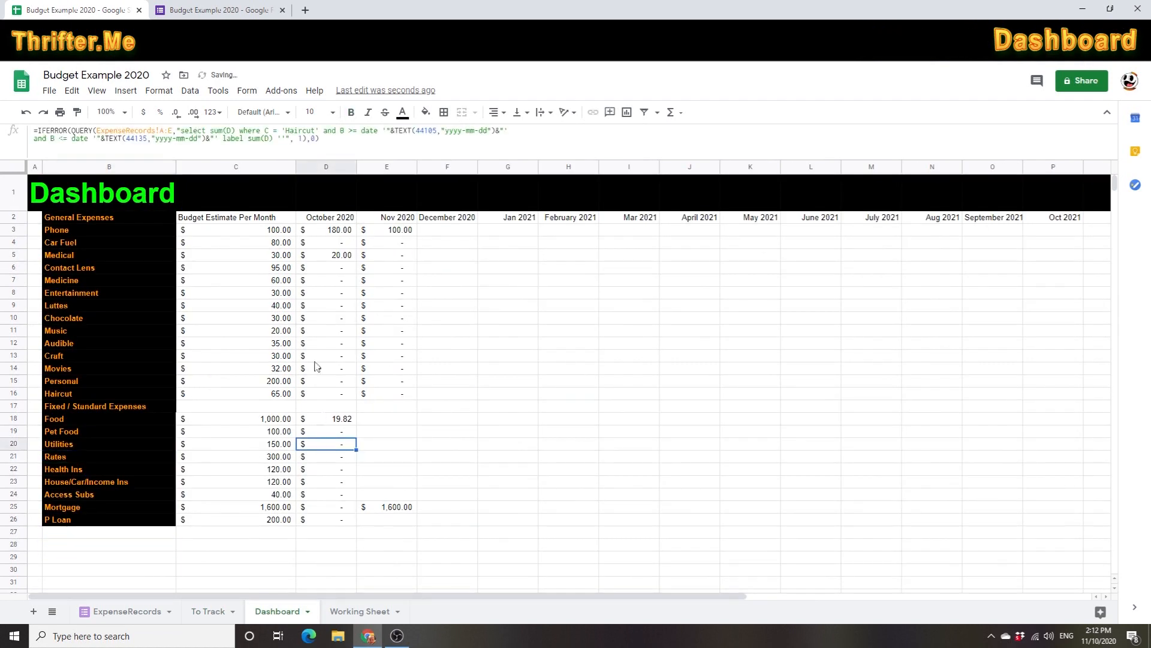
double_click(302, 131)
double_click(301, 132)
double_click(302, 132)
left_click(302, 132)
double_click(302, 132)
type("Utilities")
- Copy the Rates label and use it as the category in the October Rates formula in D21
triple_click(56, 457)
key("ctrl+c")
left_click(324, 457)
double_click(302, 131)
key("ctrl+v")
- Copy the Health Ins label and use it as the category in the October Health Ins formula in D22
triple_click(63, 469)
left_click(342, 470)
double_click(302, 132)
key("ctrl+v")
key("Return")
- Set the categories in the October formulas D23 and D24 to House/Car/Income Ins and Access Subs, matching their row labels
triple_click(66, 482)
left_click(336, 482)
key("Return")
left_click(338, 495)
double_click(301, 131)
key("ctrl+v")
key("Return")
- Copy the Mortgage label and use it as the category in the October Mortgage formula in D25
triple_click(63, 507)
left_click(339, 507)
key("ctrl+v")
key("Return")
- Set the category in the October P Loan formula in D26 to 'P Loan'
left_click(270, 544)
left_click(349, 518)
double_click(298, 131)
key("ctrl+v")
key("Return")
- Check the October Food formula against the timestamps and expense dates of the Food entries in ExpenseRecords
left_click(348, 444)
left_click(352, 422)
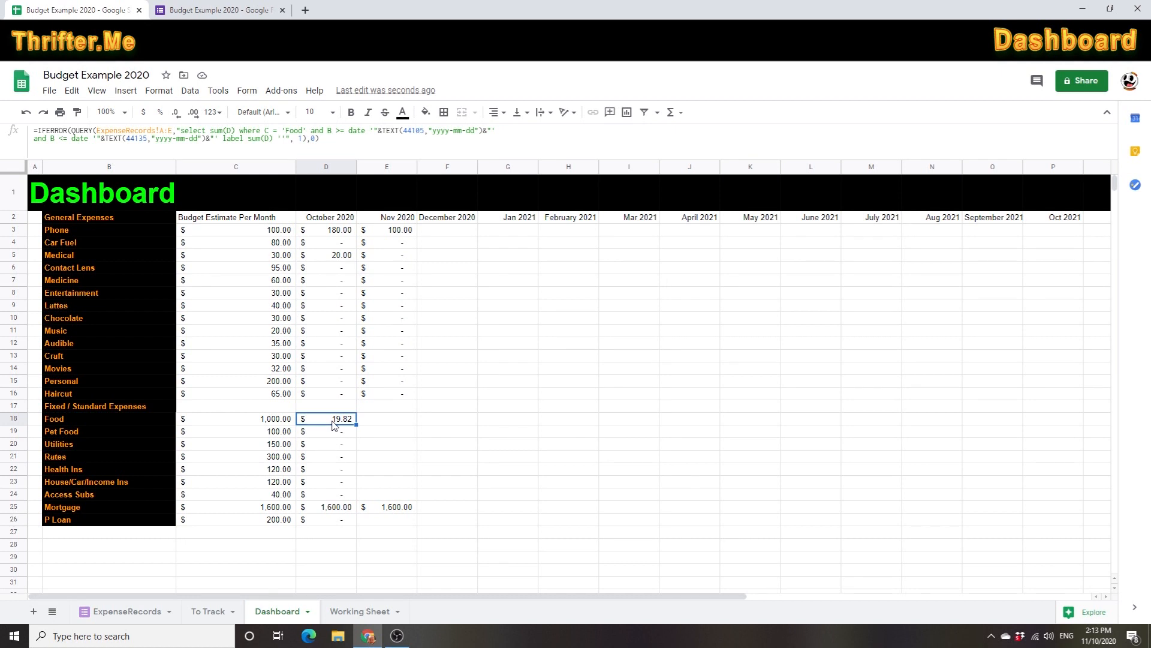
left_click(147, 613)
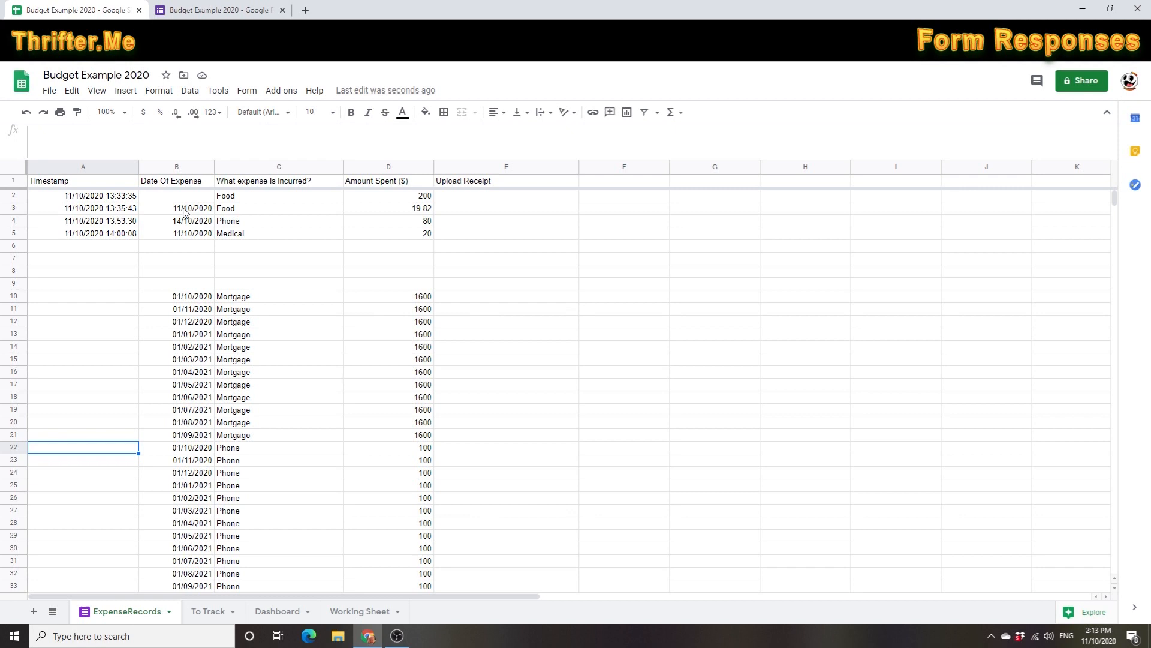
left_click(207, 209)
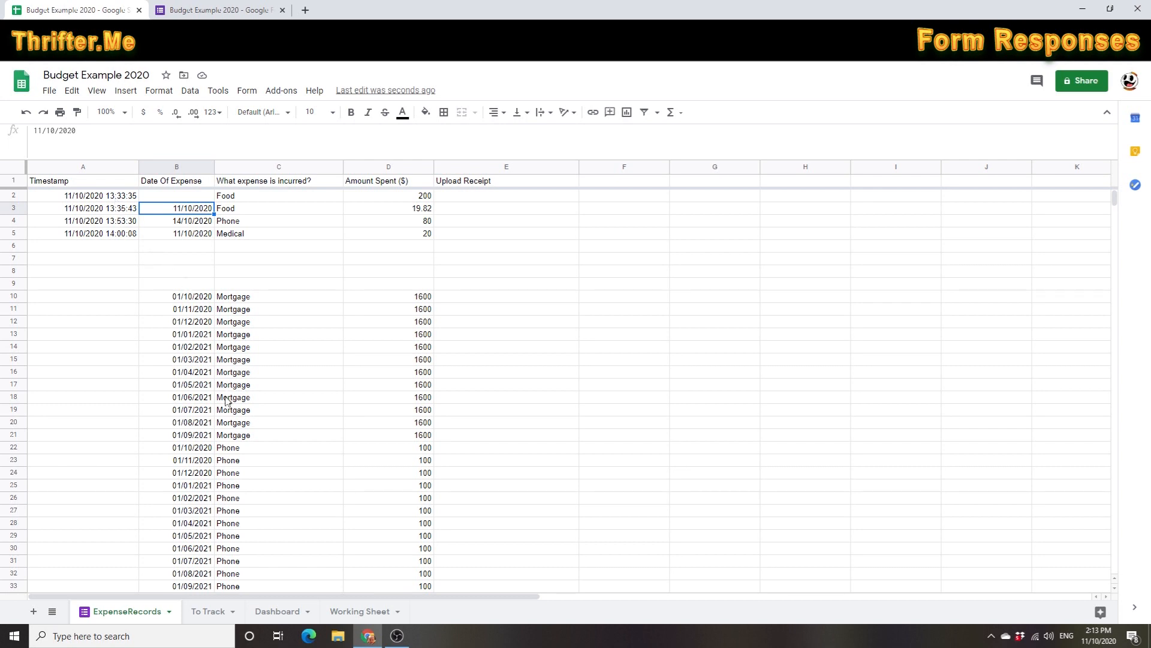
left_click(173, 198)
left_click(121, 198)
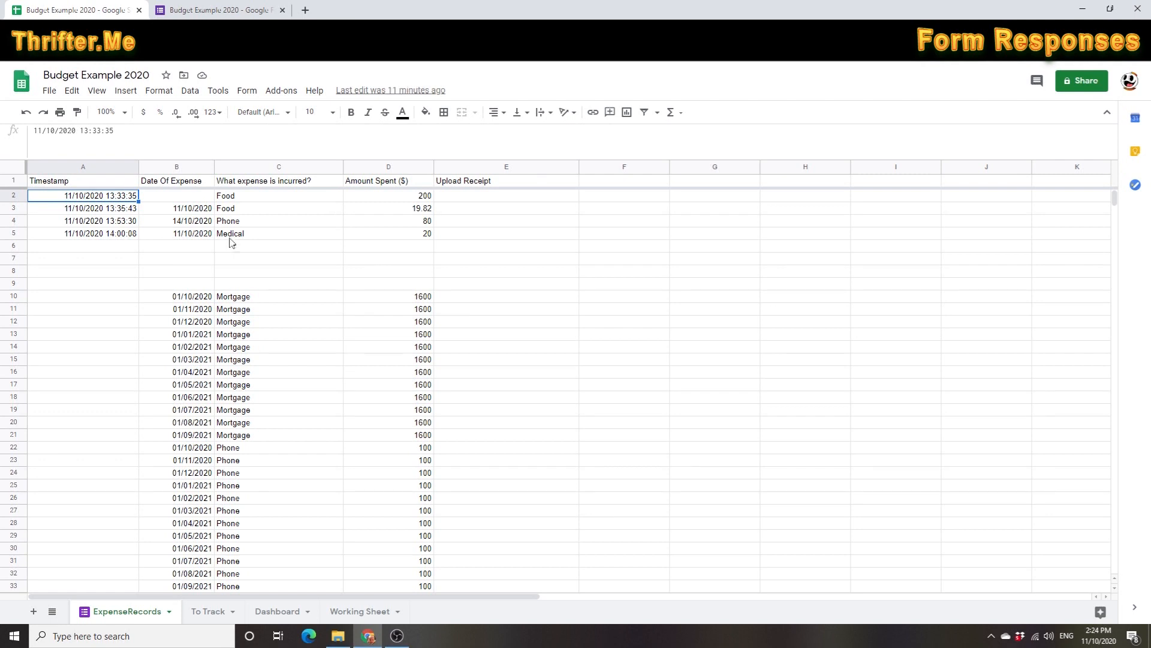
left_click(177, 247)
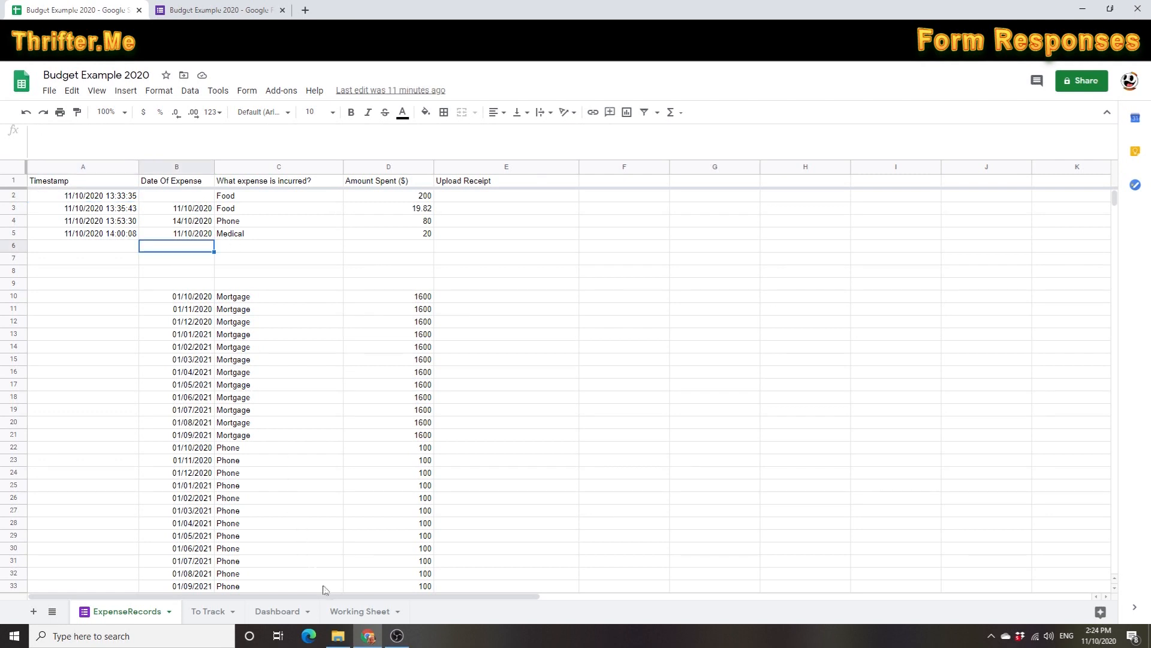
- Try filtering the October Food formula in Dashboard cell D18 by Timestamp column A instead of column B in both date conditions
left_click(275, 611)
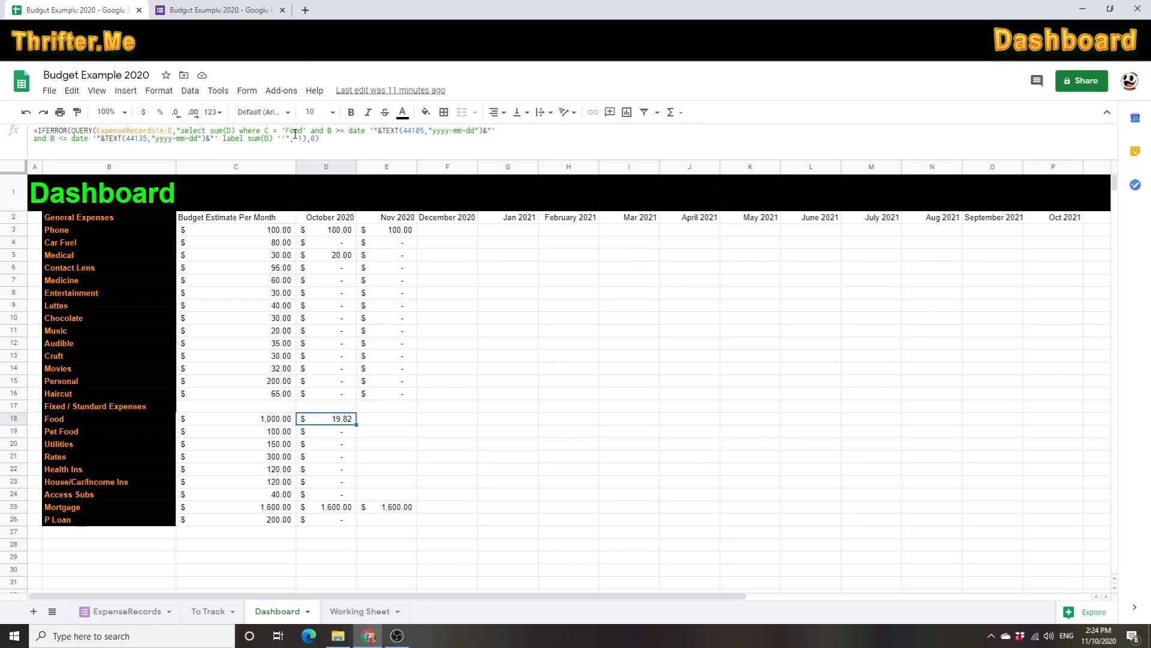
left_click(332, 134)
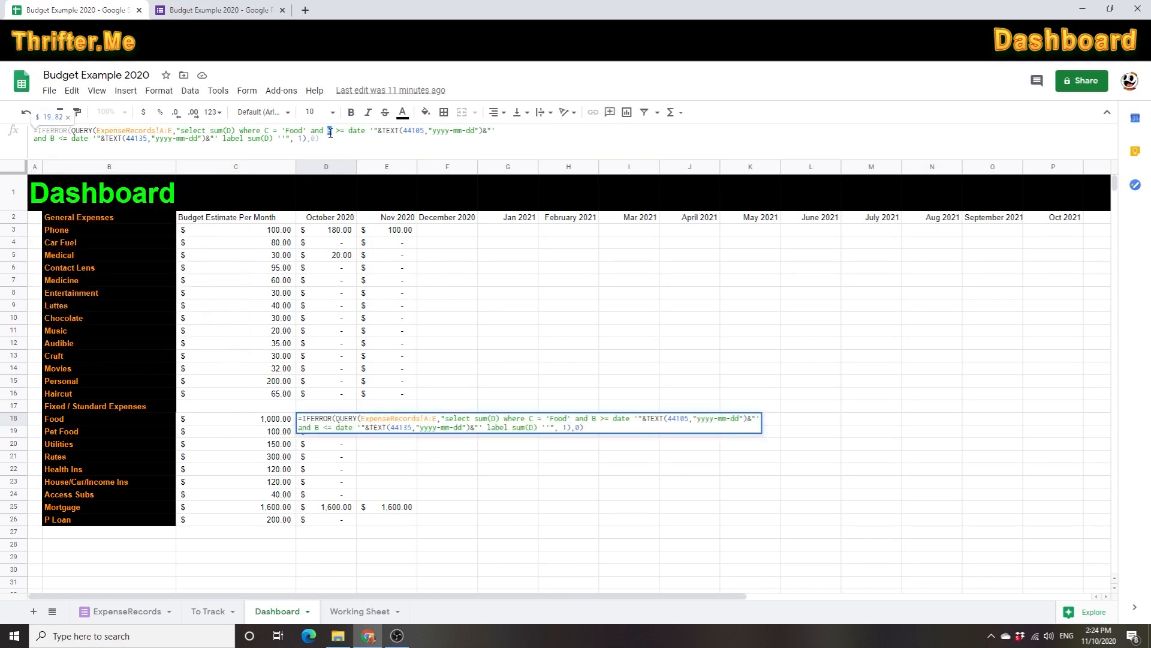
key("BackSpace")
type("A")
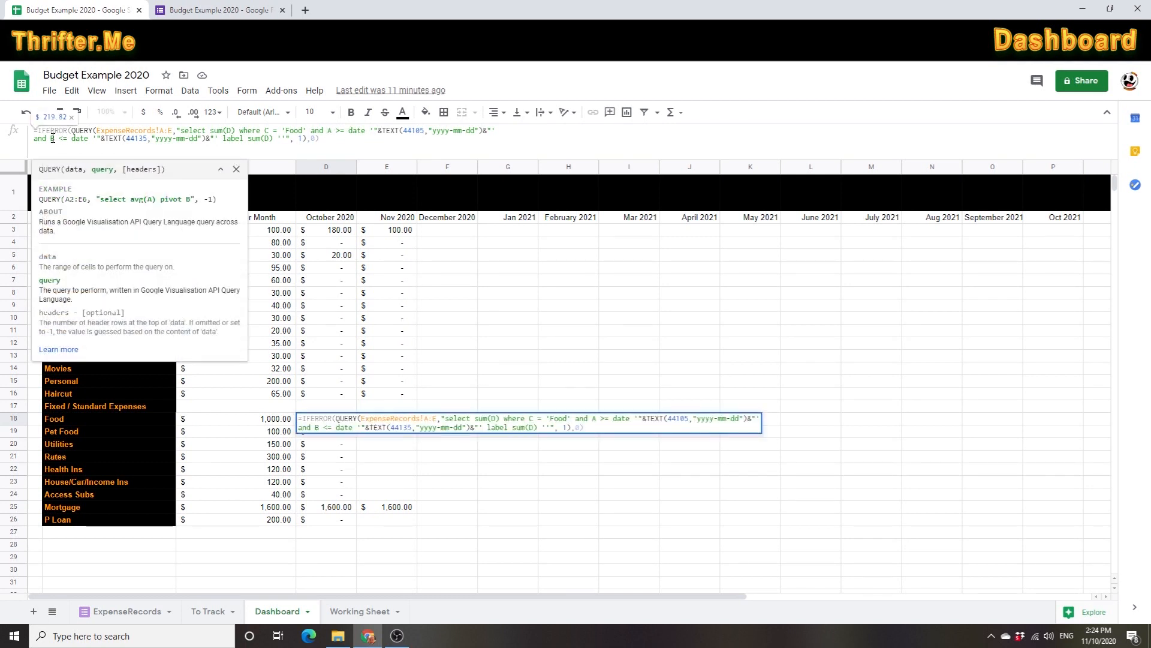
key("BackSpace")
type("A")
key("Return")
left_click(332, 424)
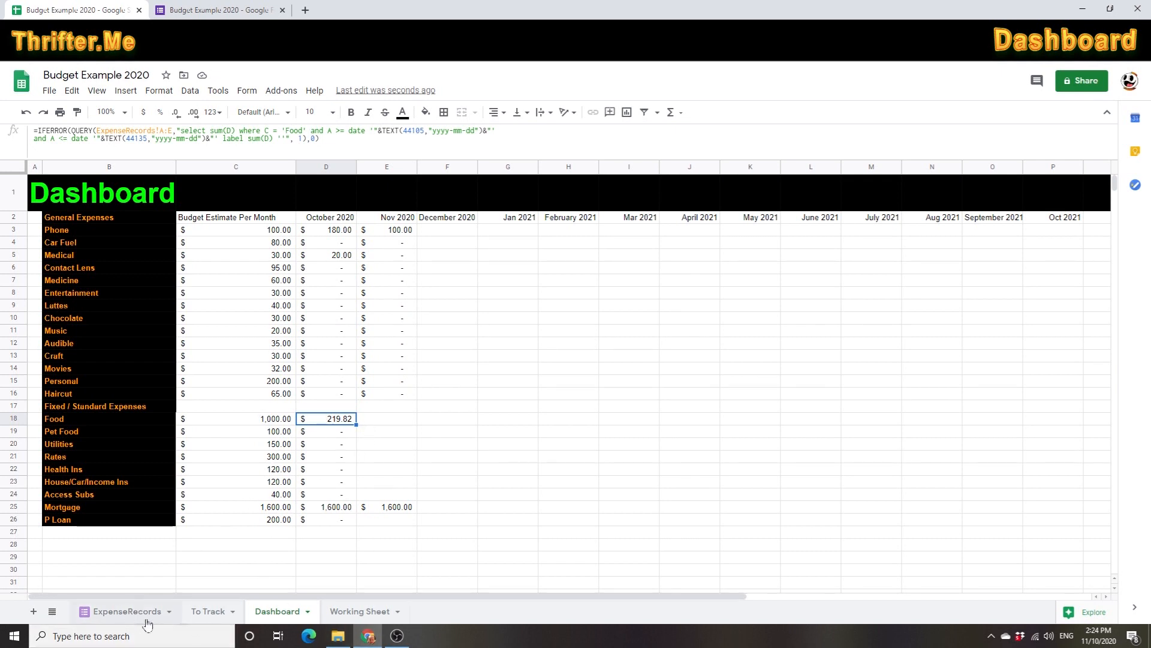
- Fill the first Food entry's blank expense date in ExpenseRecords with 11/10/2020, copied from the second Food entry
left_click(129, 613)
left_click(87, 168)
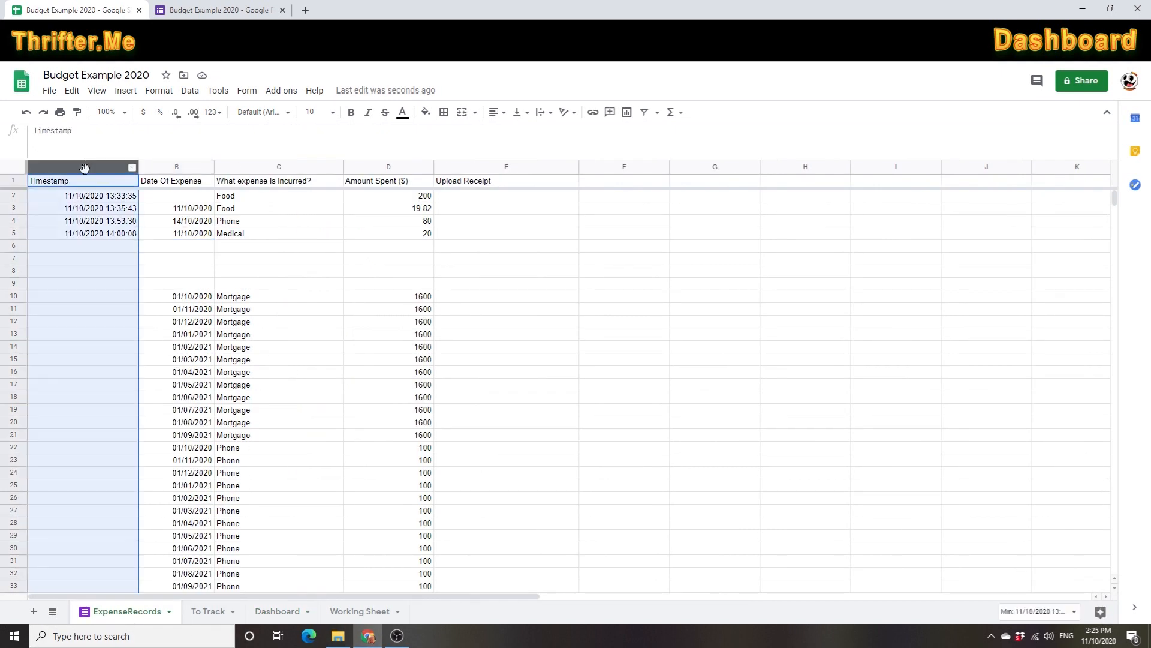
left_click(99, 301)
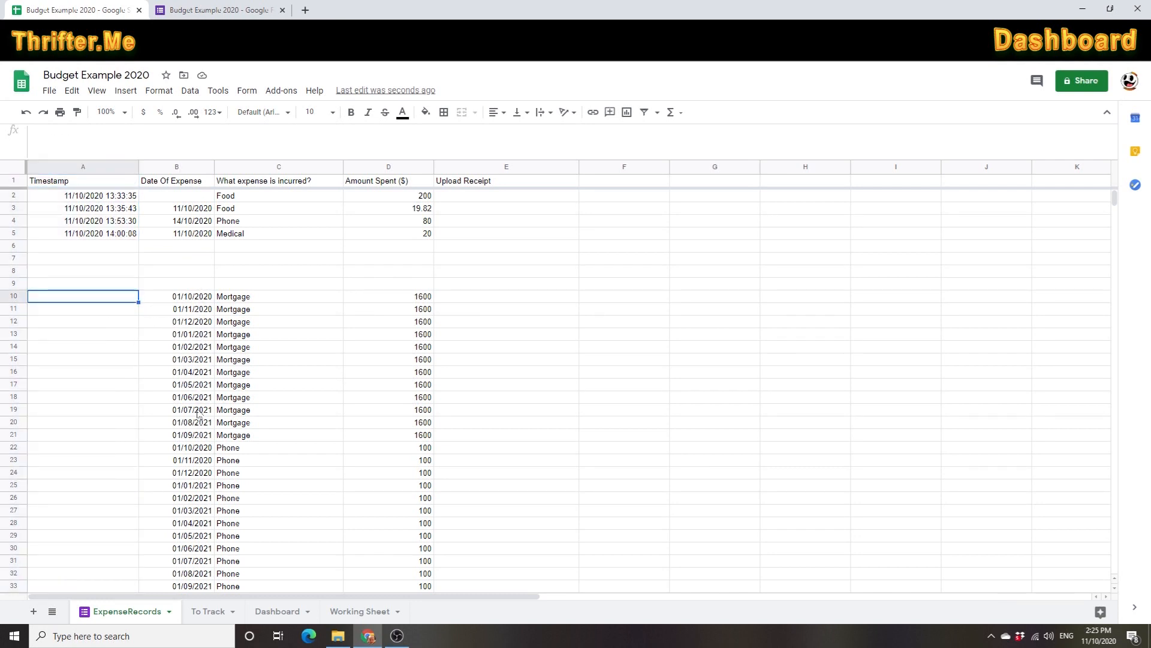
left_click(116, 307)
left_click_drag(117, 300, 102, 550)
left_click(103, 550)
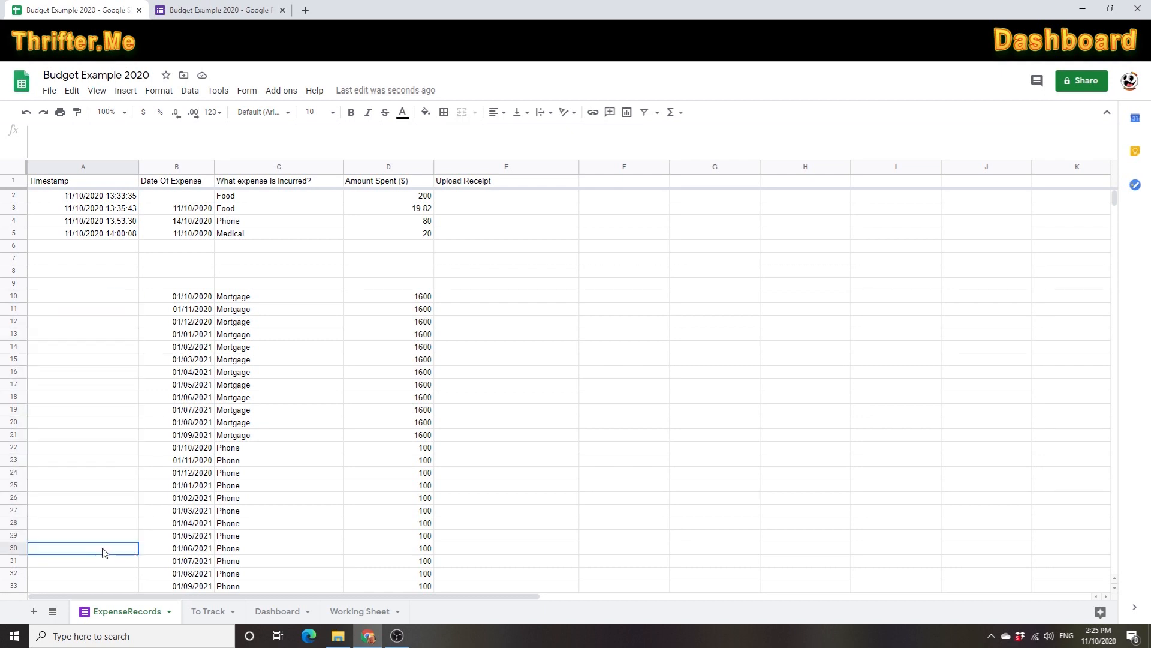
left_click(195, 210)
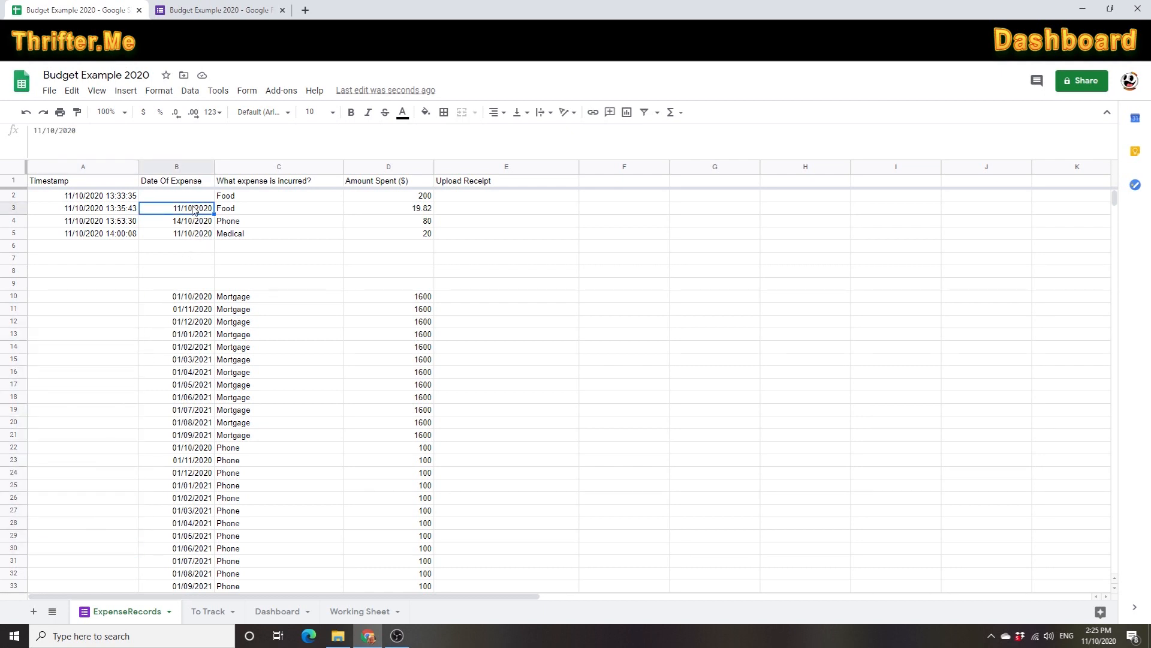
key("ctrl+c")
left_click(193, 199)
key("ctrl+v")
left_click(125, 323)
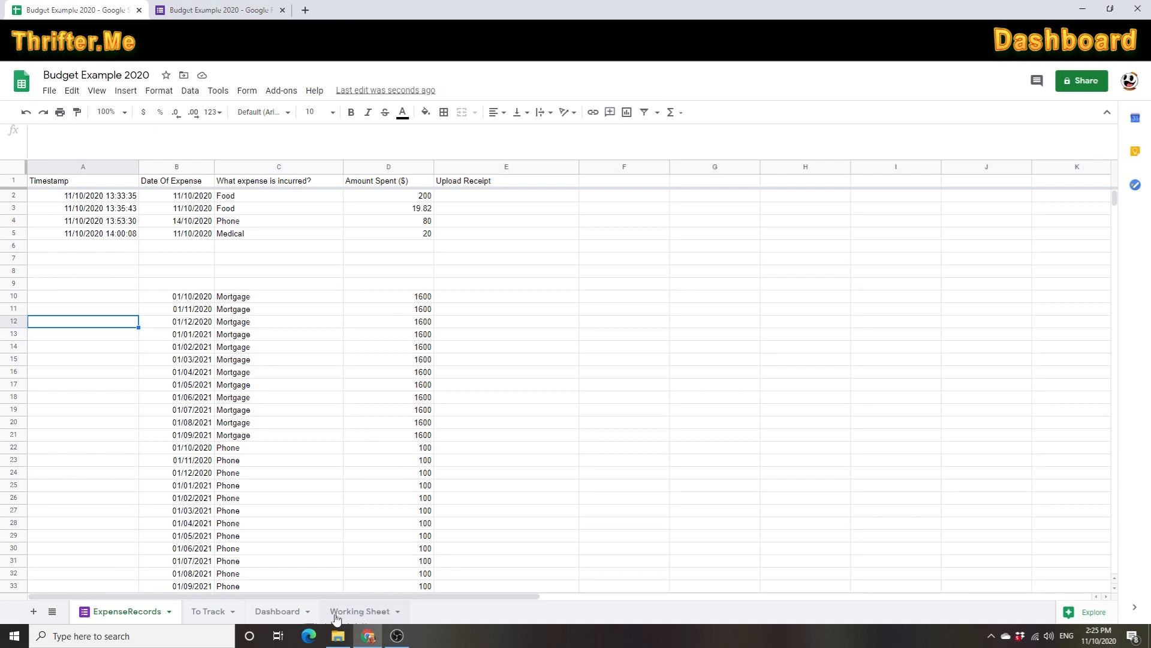
- Set both date conditions of the October Food formula in Dashboard cell D18 to use column B
left_click(277, 611)
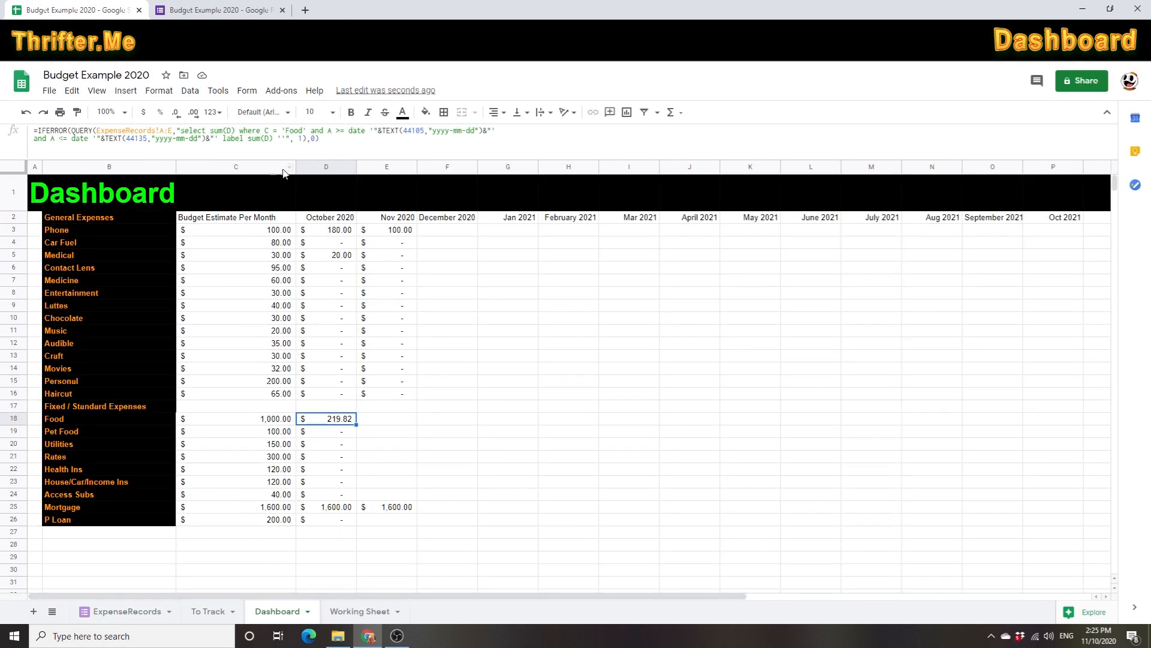
left_click(329, 130)
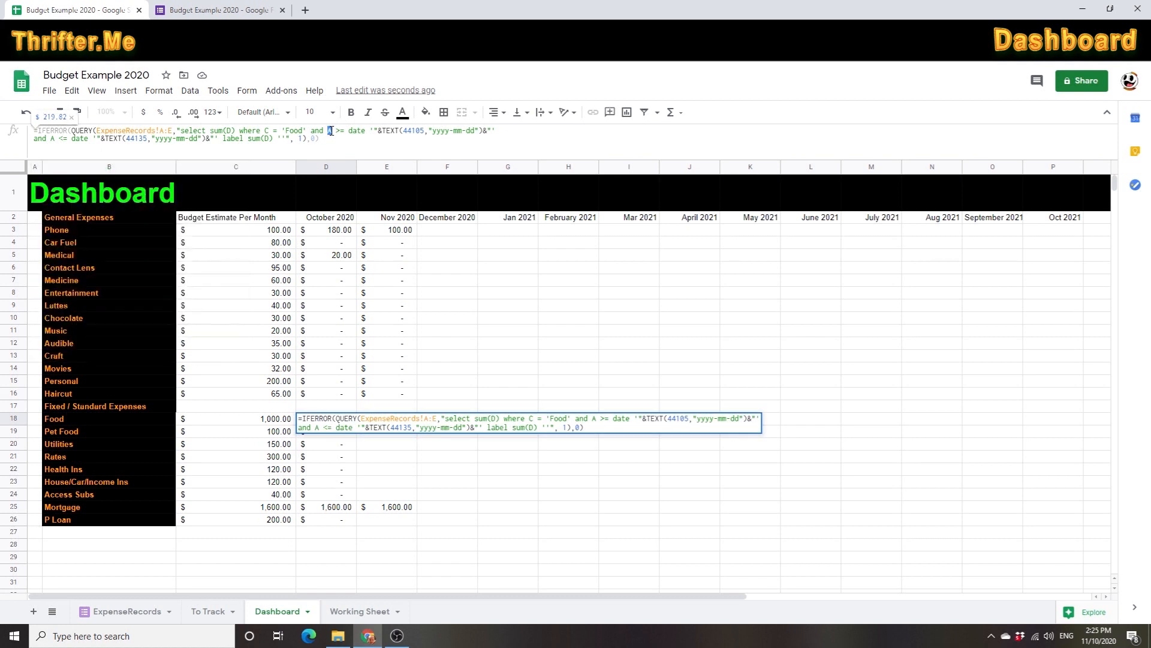
double_click(52, 138)
type("B")
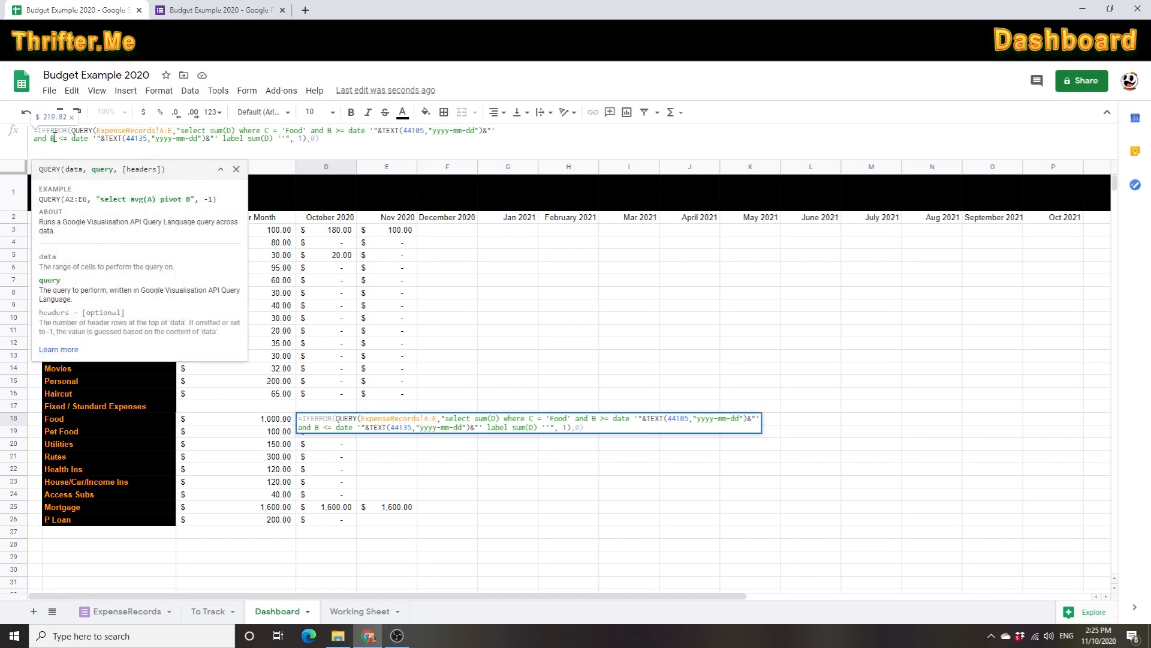
key("Return")
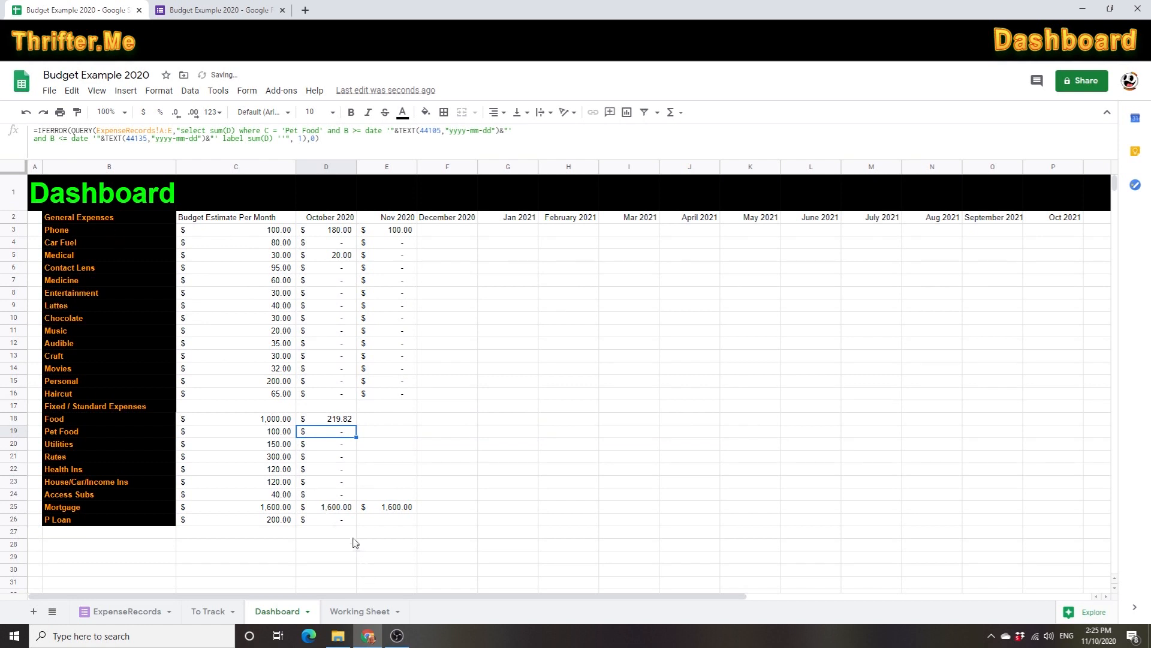
left_click(285, 431)
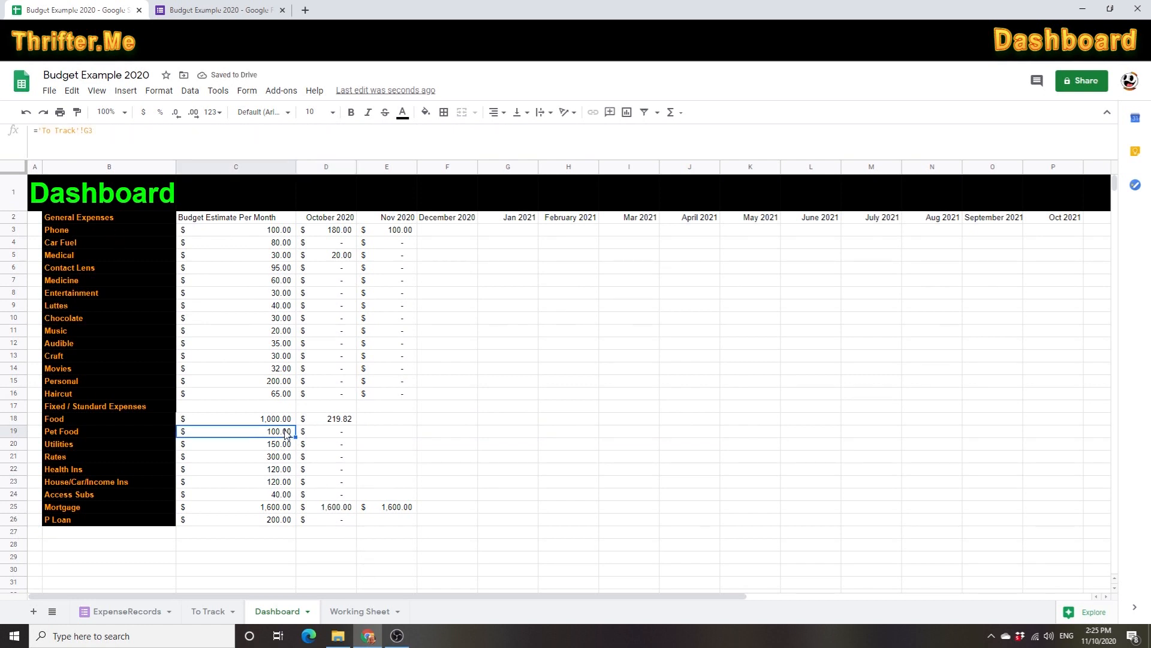
left_click(314, 533)
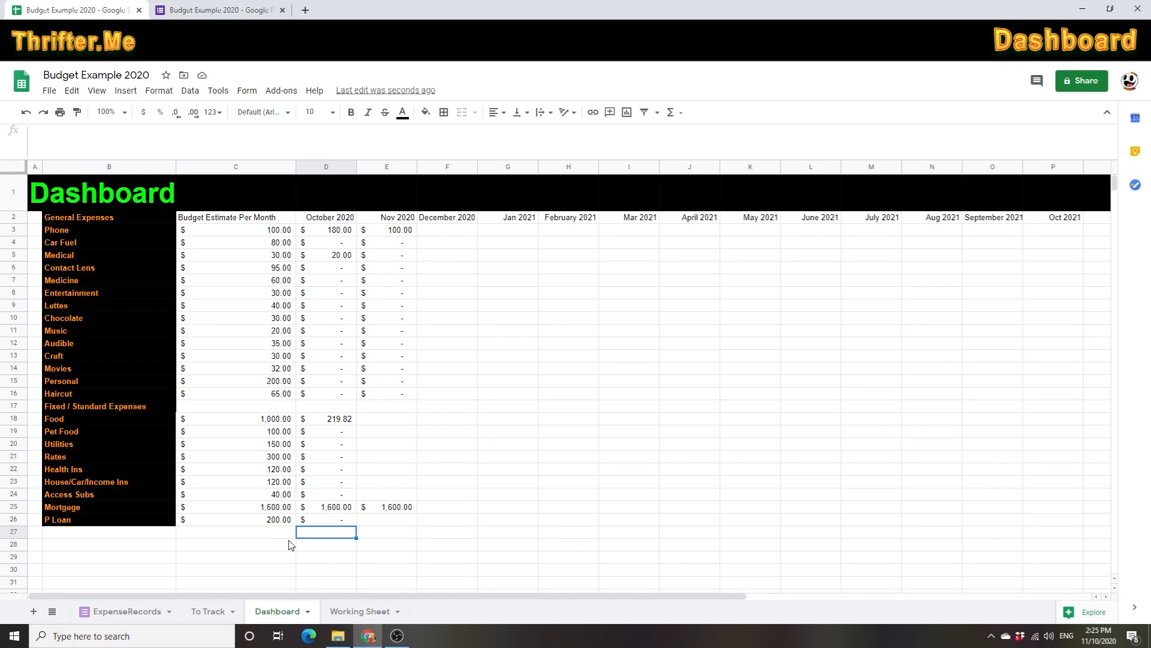
left_click(306, 548)
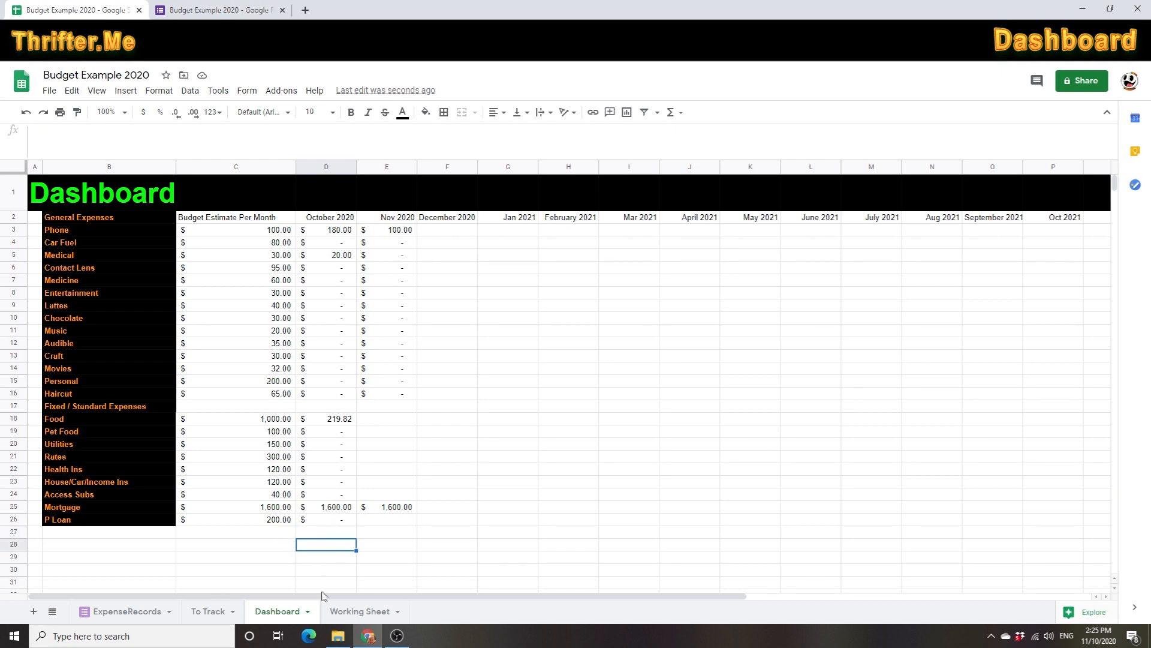
left_click(286, 559)
- On the To Track sheet, set the column A budget amounts to 40 for Medical and 75 for Phone
left_click(210, 612)
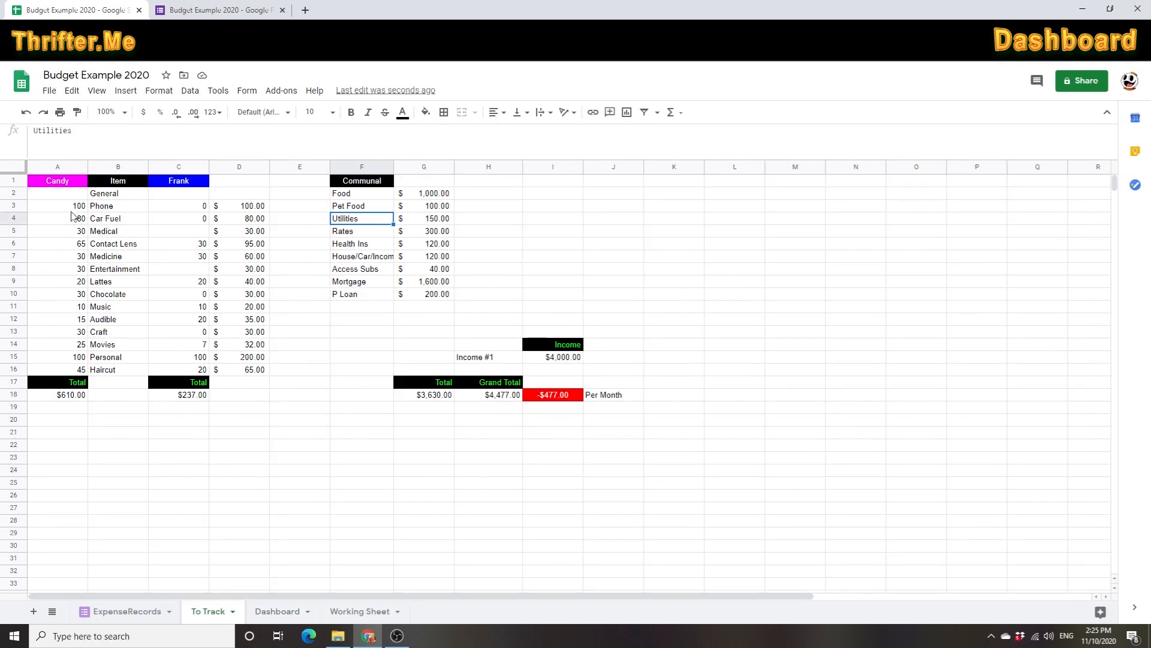
left_click(76, 233)
type("40")
key("Return")
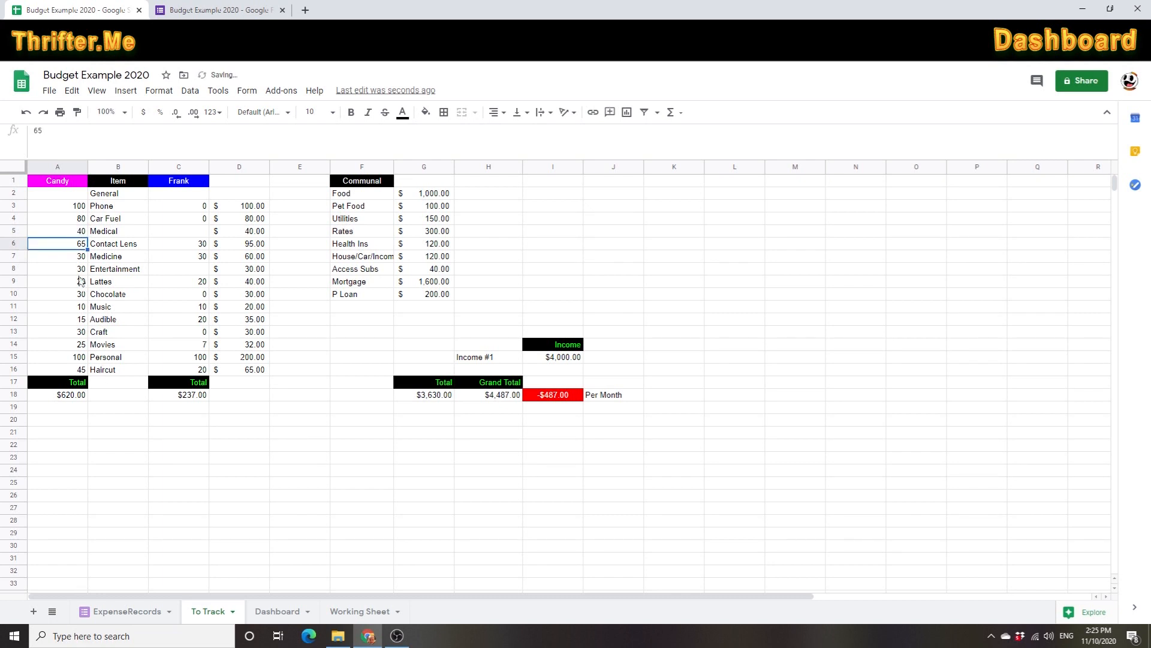
left_click(78, 207)
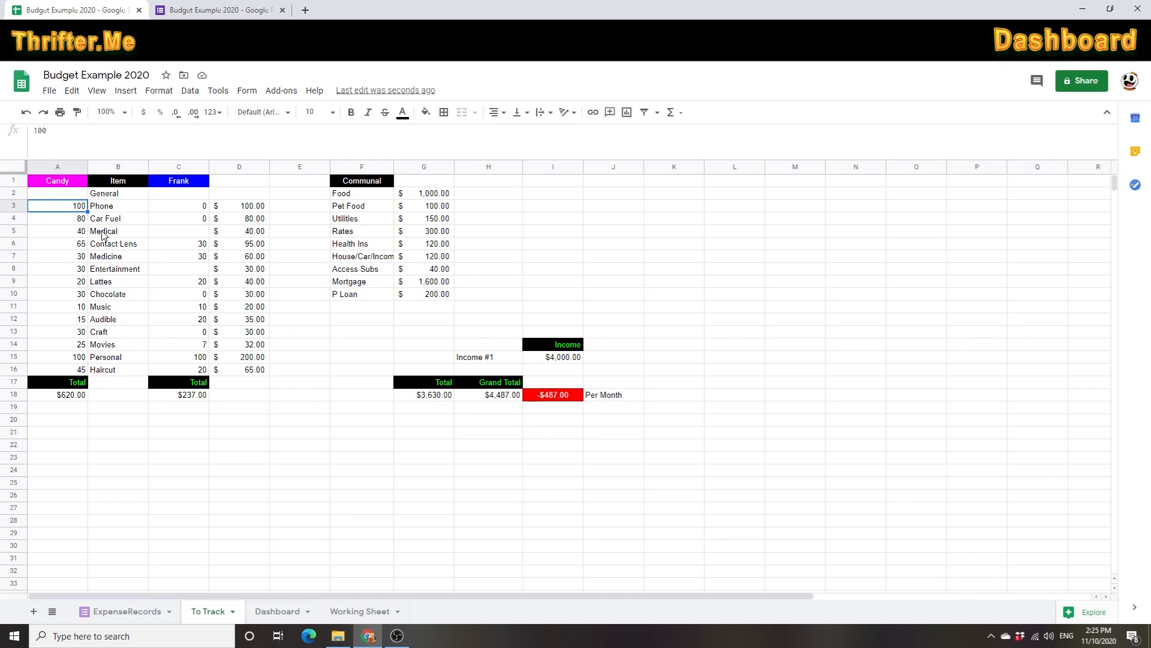
type("75")
key("Return")
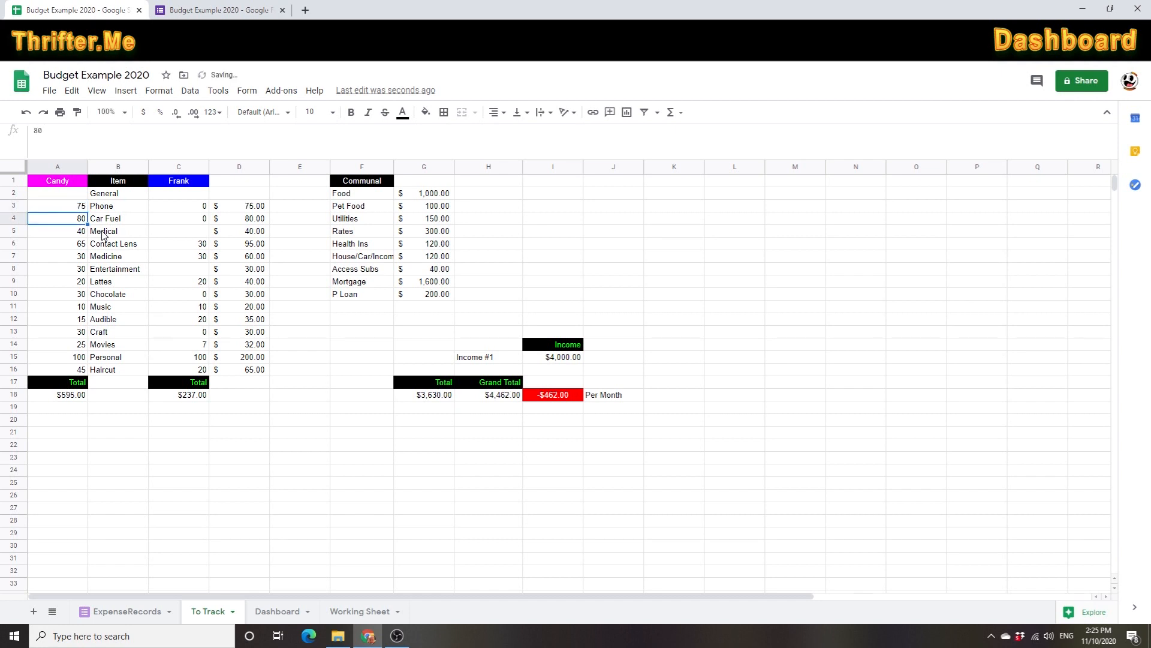
- Check the Phone row on the Dashboard, comparing its linked budget estimate with its October total
left_click(277, 611)
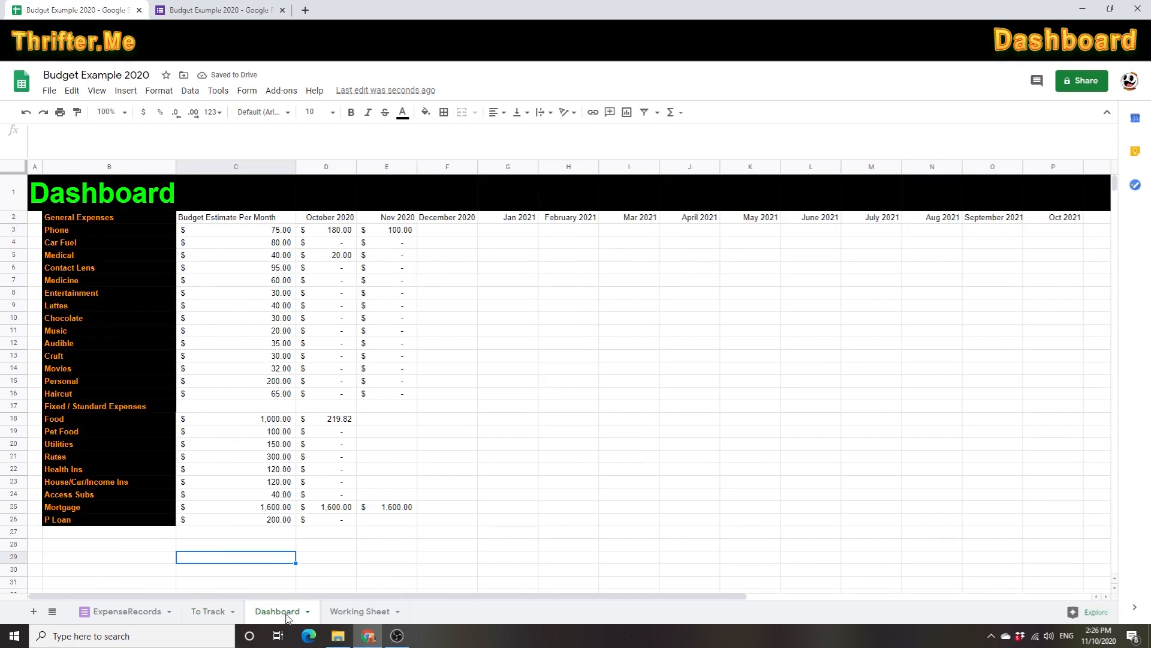
left_click(252, 235)
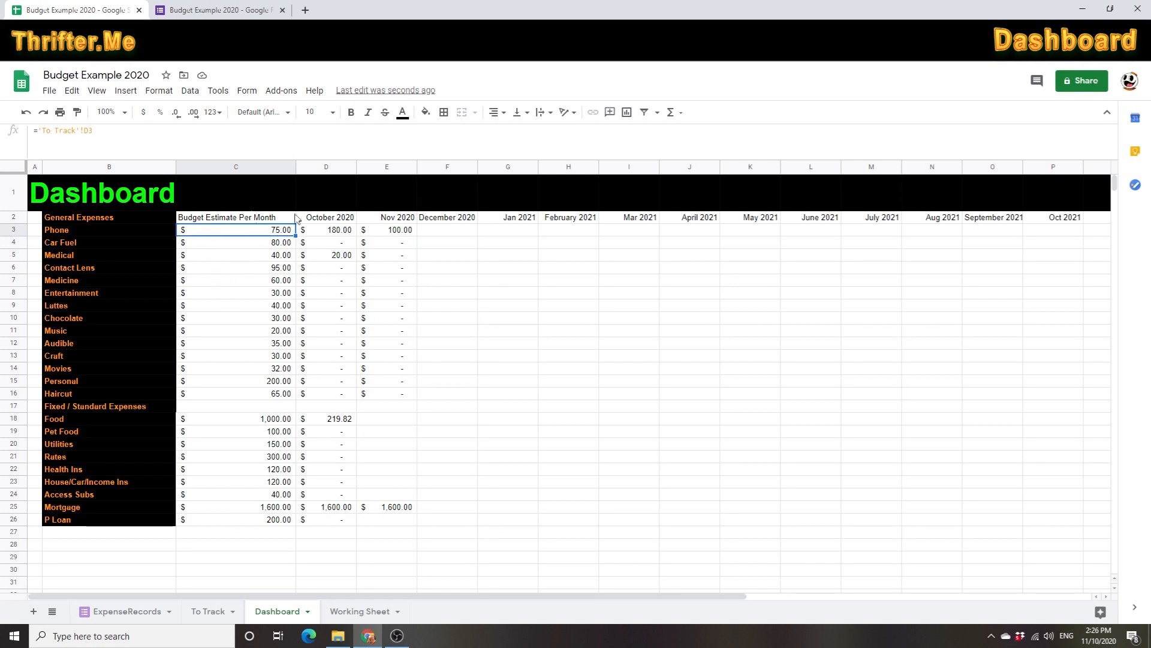
left_click(340, 234)
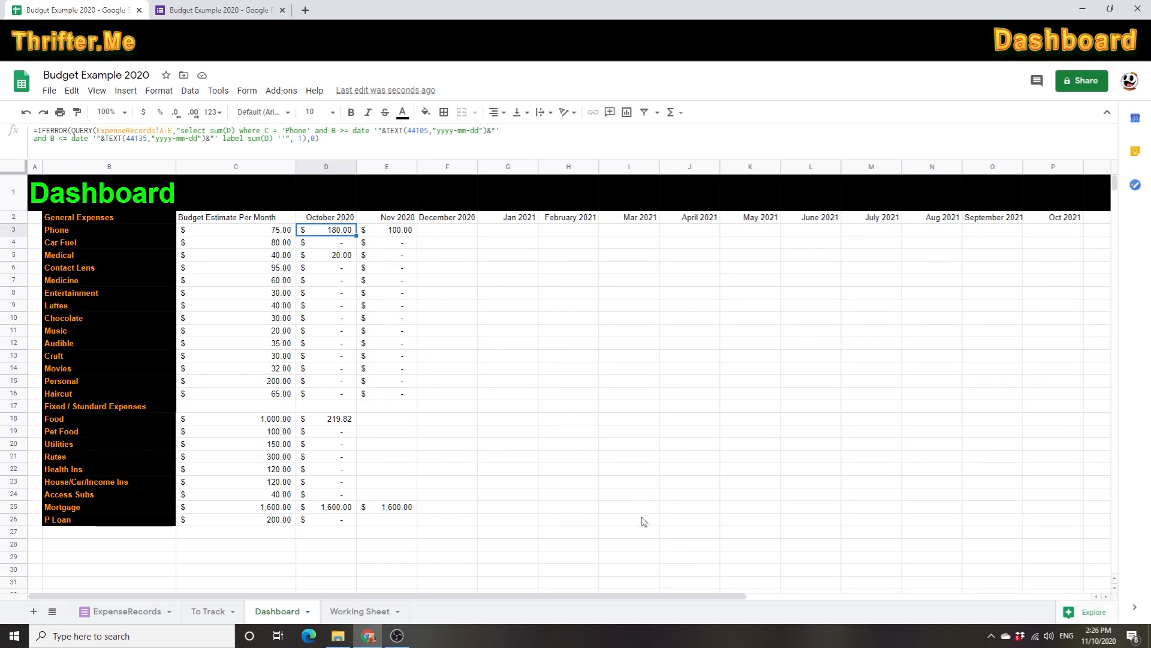
left_click(385, 557)
scroll(368, 541, "down", 2)
scroll(368, 541, "up", 2)
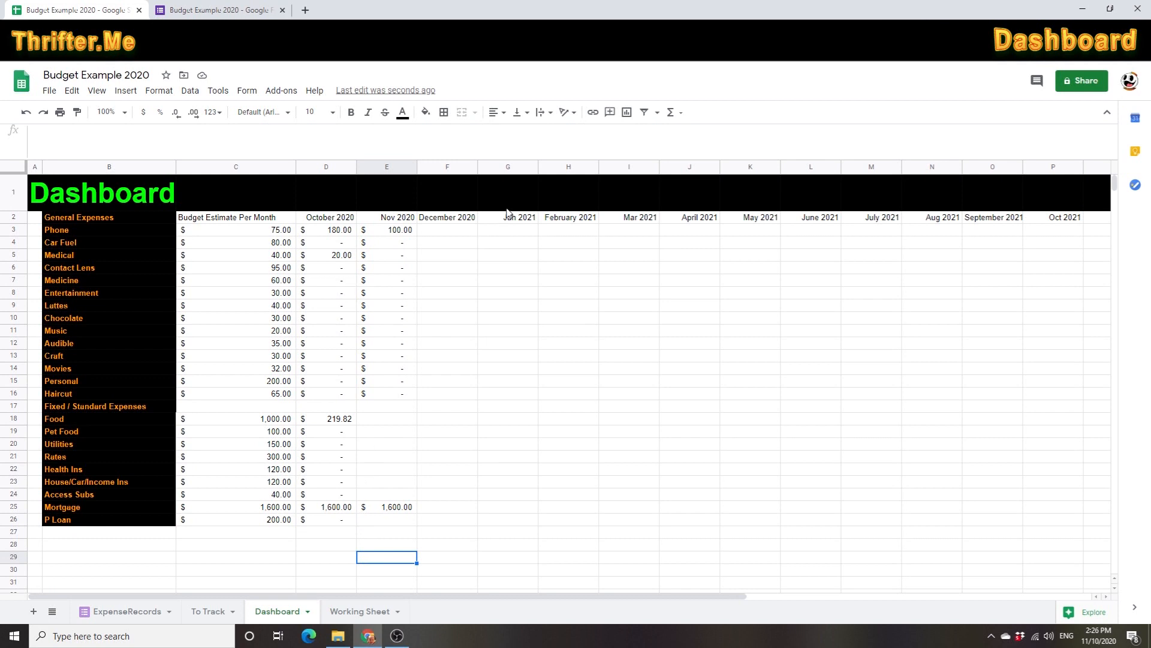
left_click(555, 418)
left_click(343, 233)
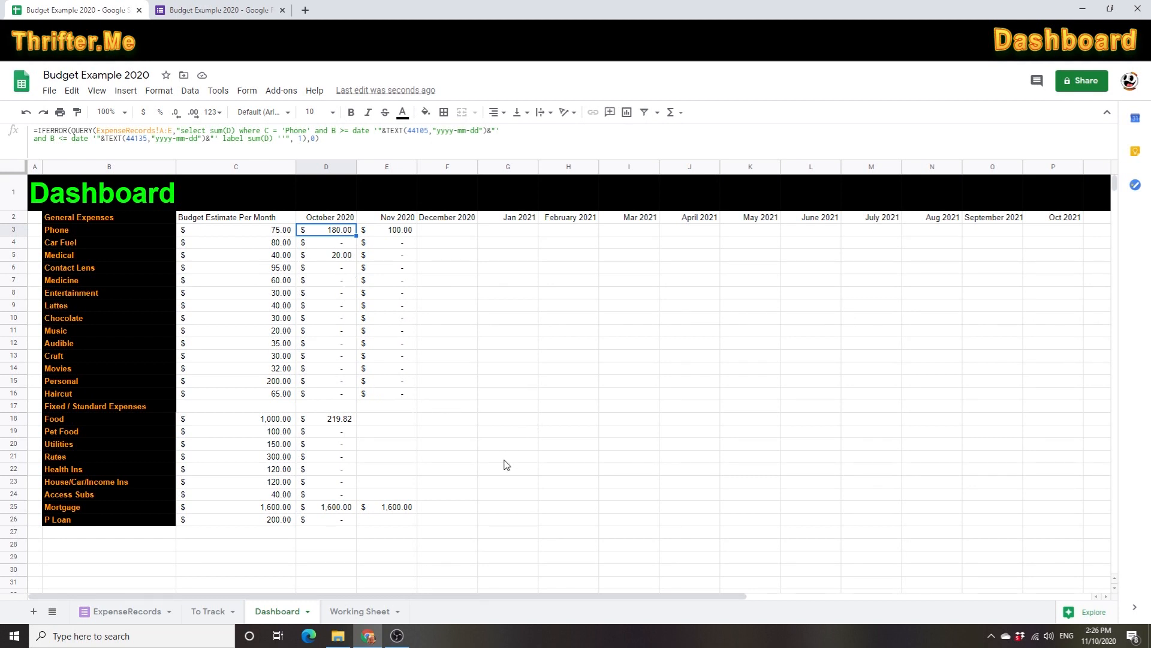
- Narrow the Dashboard's budget estimate column C to just fit the words Budget Estimate and the full amounts
left_click_drag(296, 167, 214, 168)
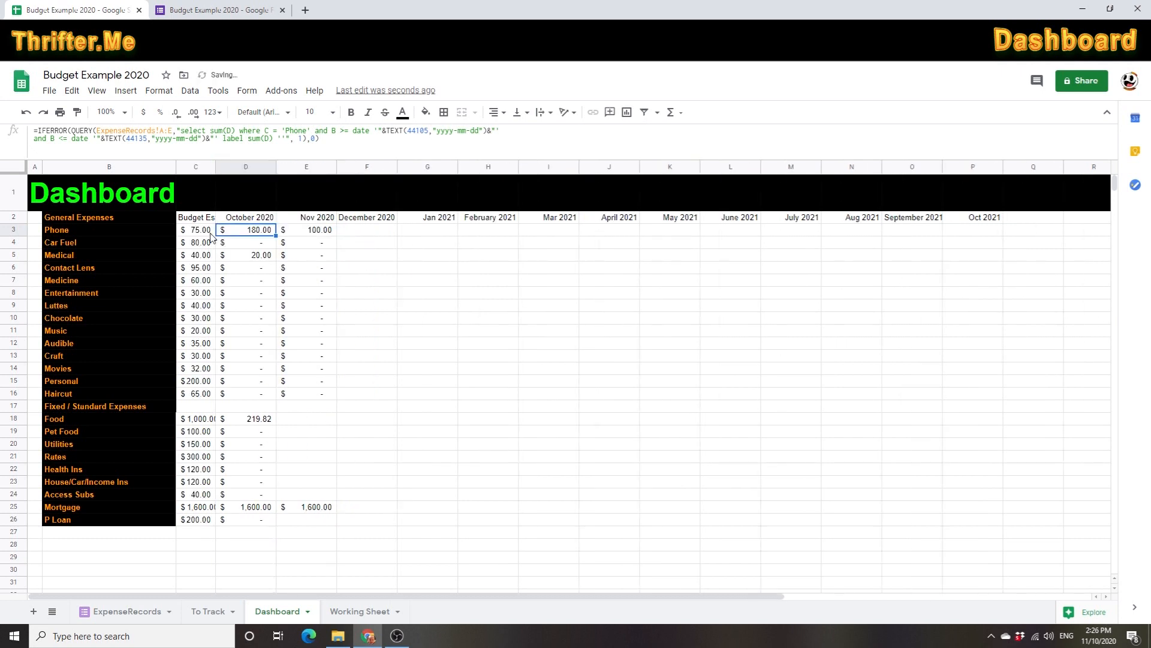
left_click_drag(216, 169, 239, 169)
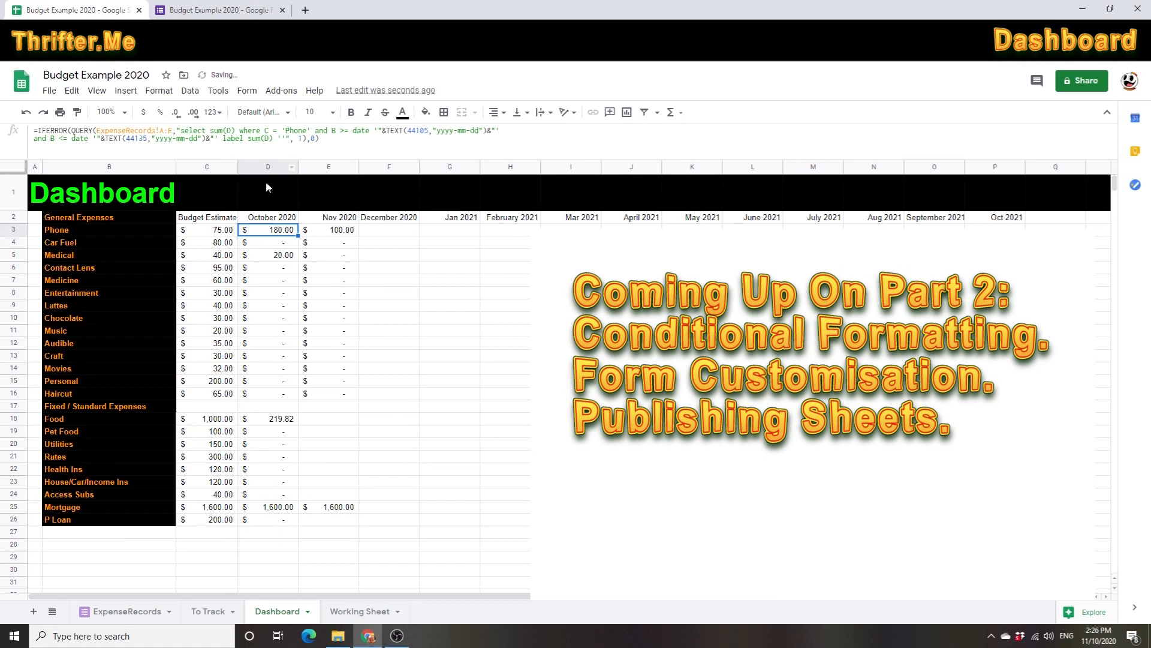
left_click(496, 383)
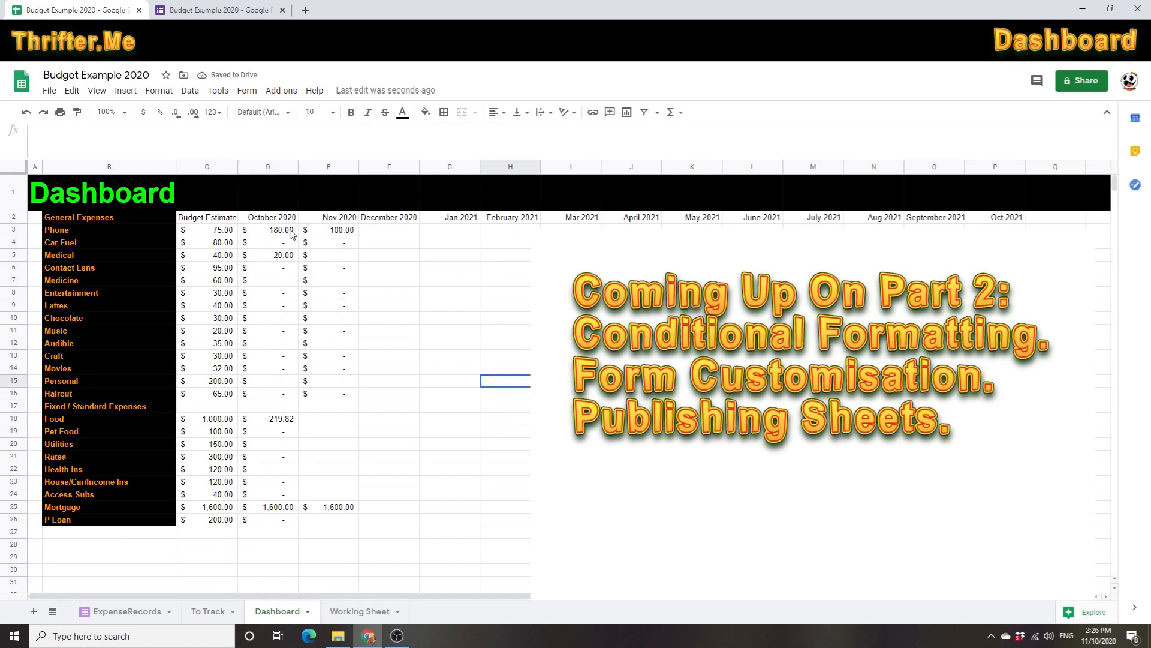
left_click(242, 230)
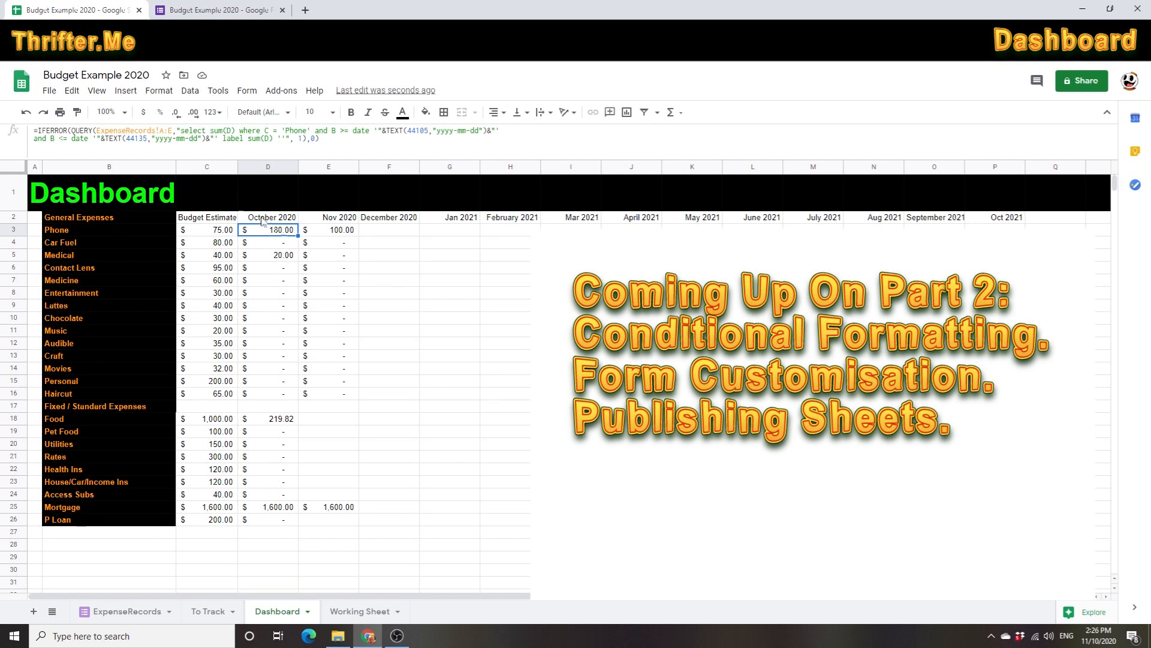
left_click(381, 321)
left_click(273, 231)
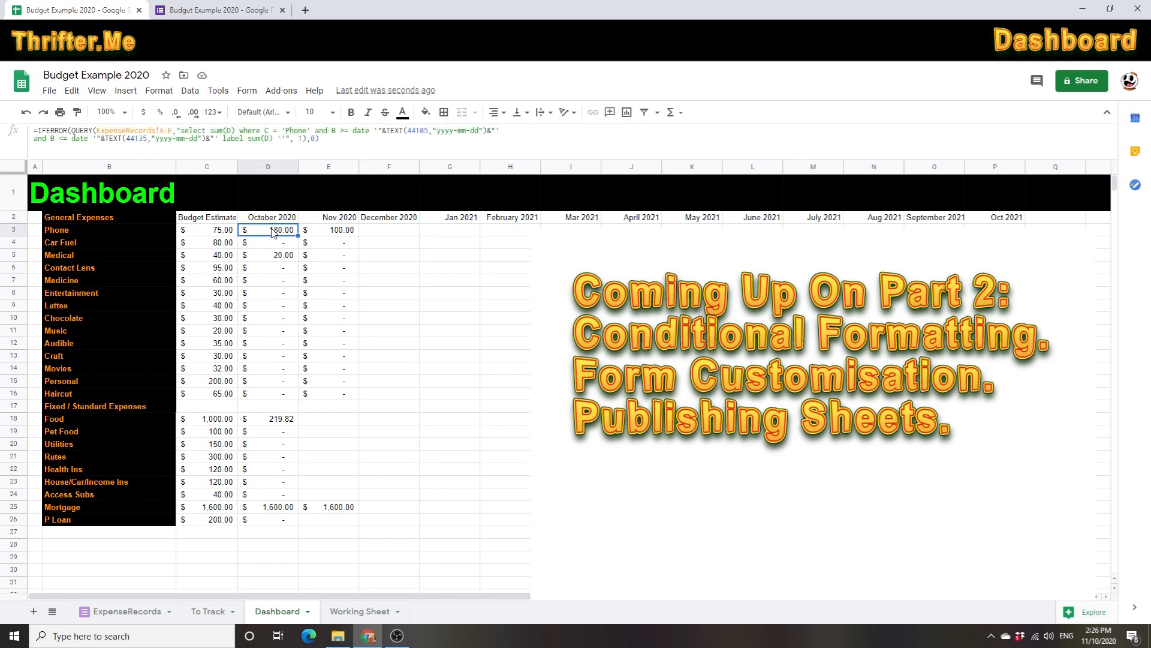